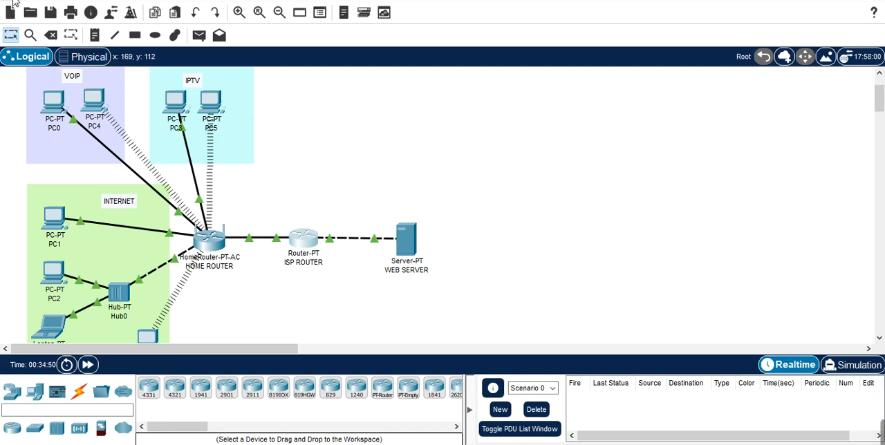
Step: Start a new blank network, discarding the unsaved changes to the current topology
click(14, 2)
click(14, 3)
click(13, 3)
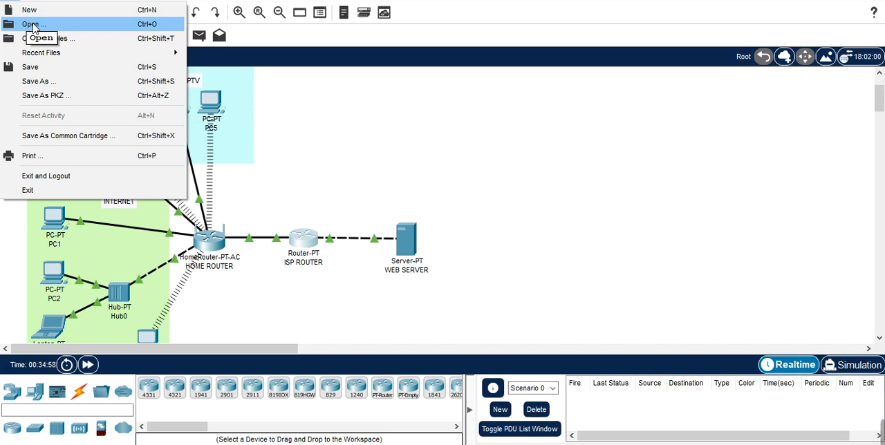
click(31, 11)
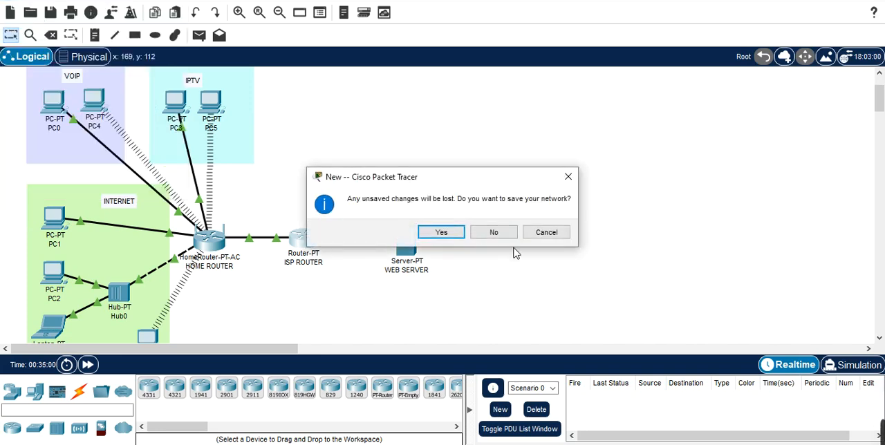
click(505, 234)
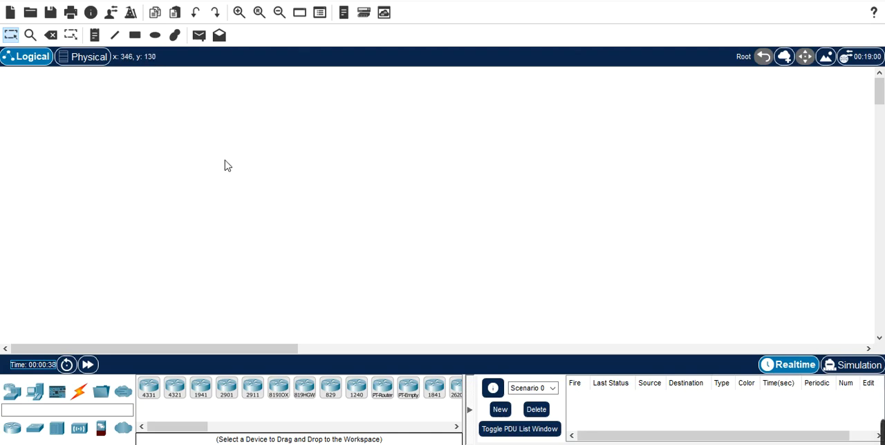
Step: Place three 2911 routers in a triangle, then shift Router0 slightly down and Router1 slightly toward Router0
click(258, 398)
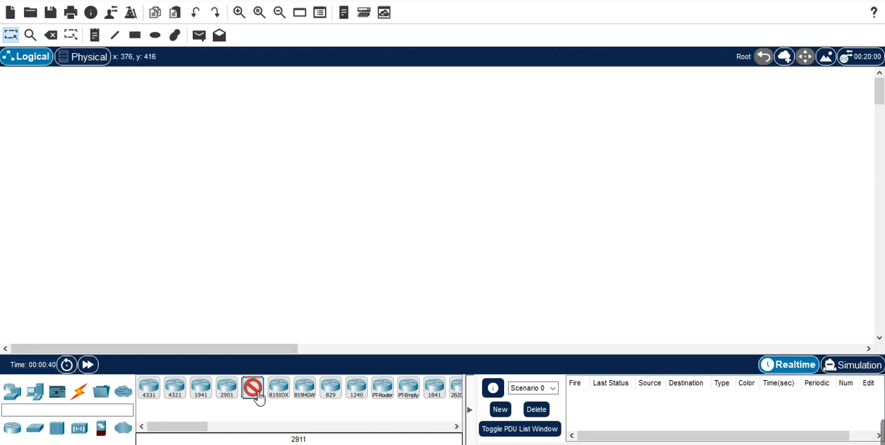
click(158, 162)
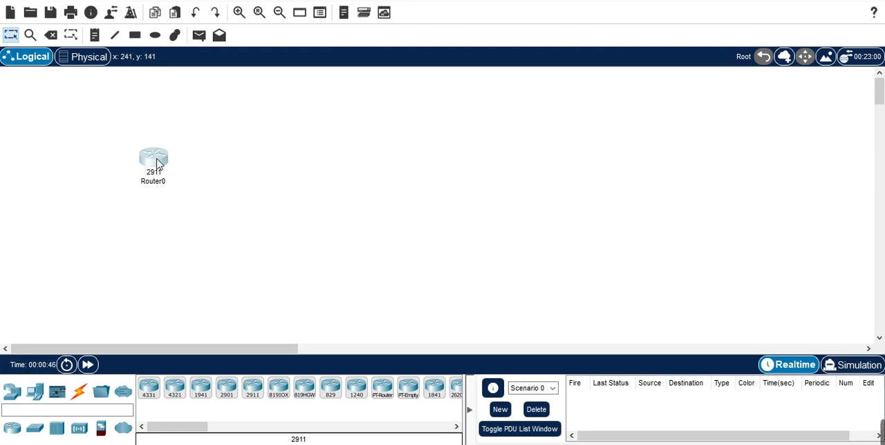
click(158, 164)
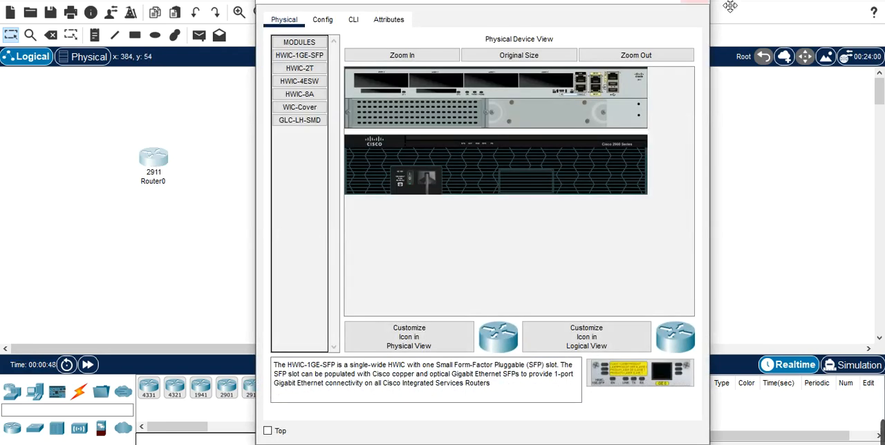
click(697, 2)
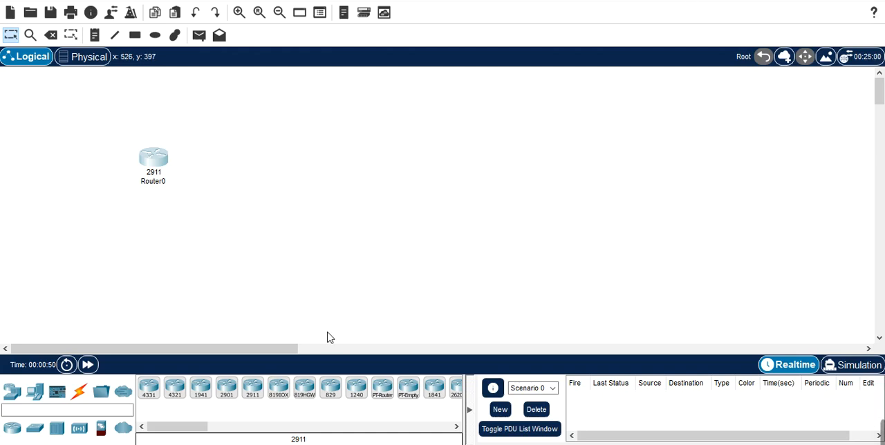
click(253, 392)
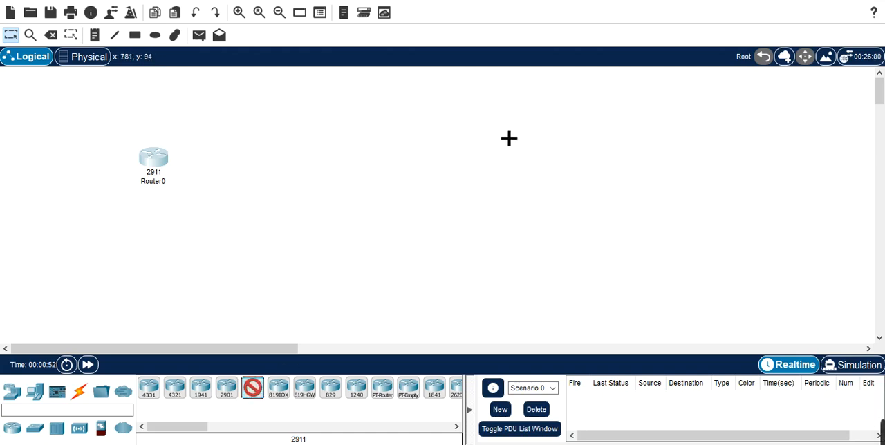
click(465, 130)
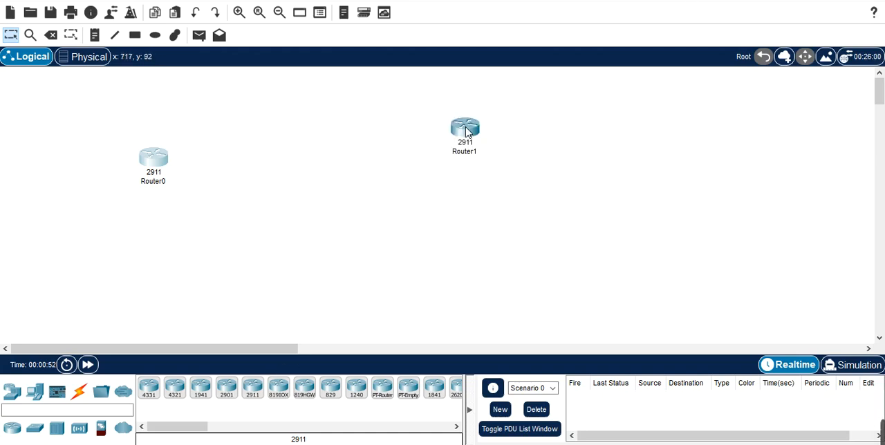
click(253, 389)
click(463, 259)
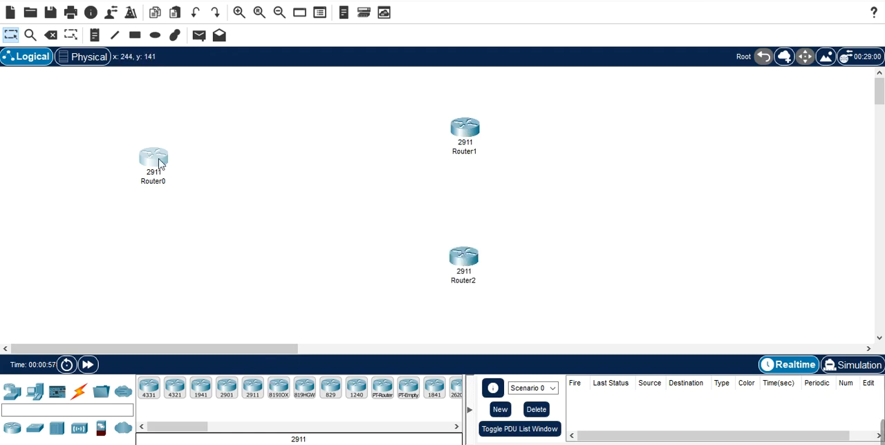
drag(160, 164, 175, 185)
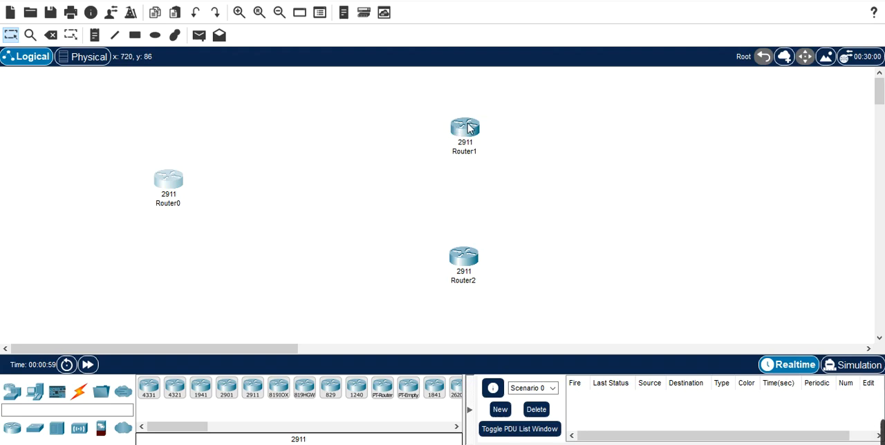
mouse_move(465, 128)
mouse_down()
mouse_move(436, 125)
mouse_move(449, 123)
mouse_up()
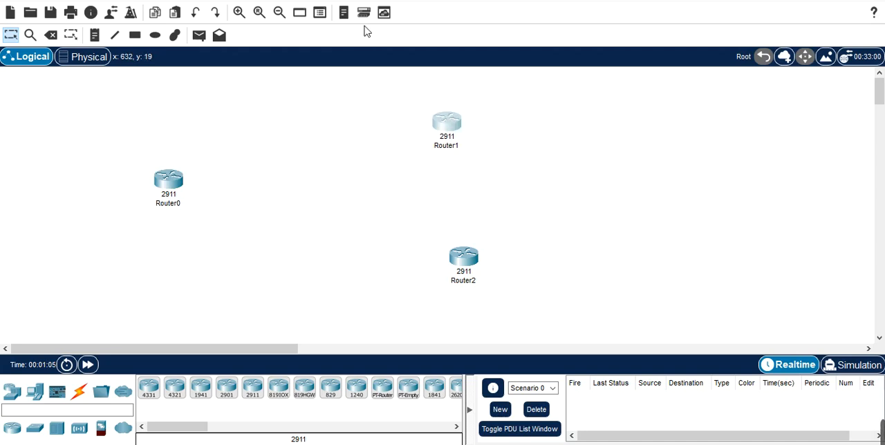
Step: Check the Packet Tracer version in the program's About information and close it
click(222, 2)
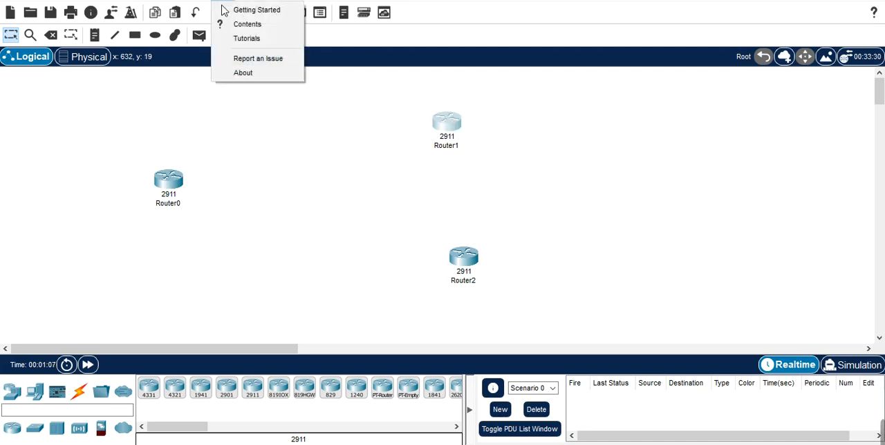
click(244, 71)
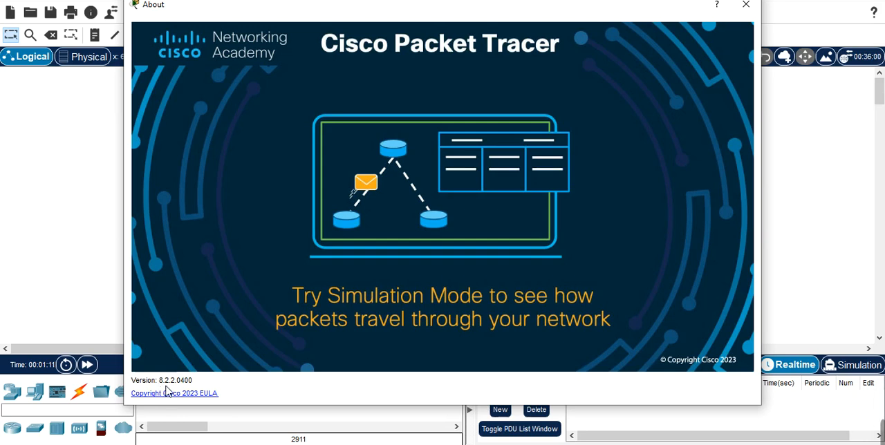
click(746, 5)
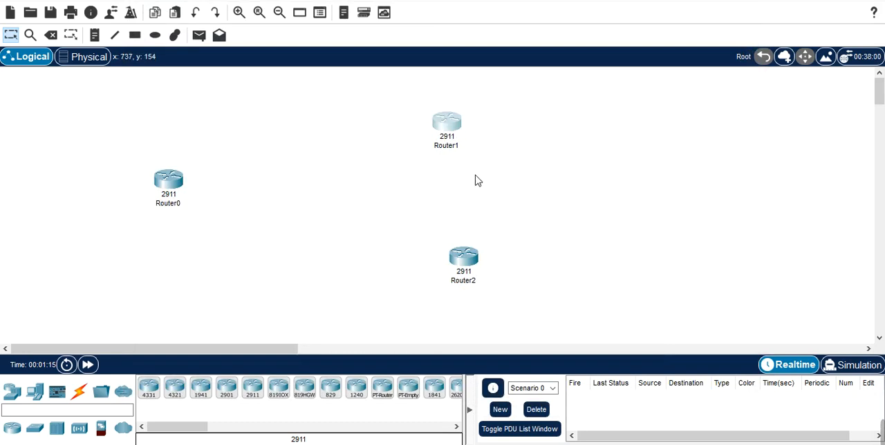
Step: Move Router2 so that it lines up vertically beneath Router1
drag(464, 265, 448, 265)
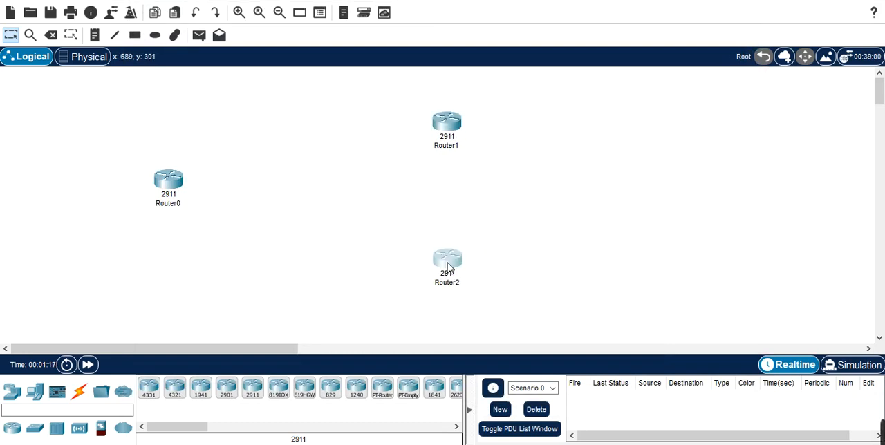
click(448, 127)
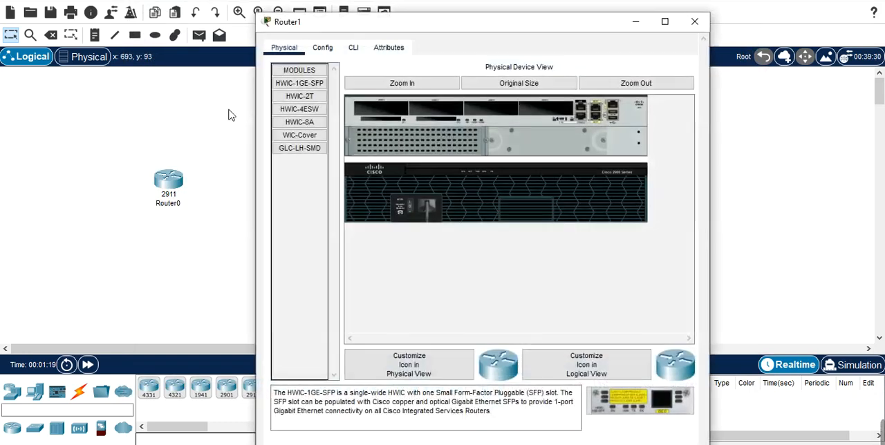
click(694, 2)
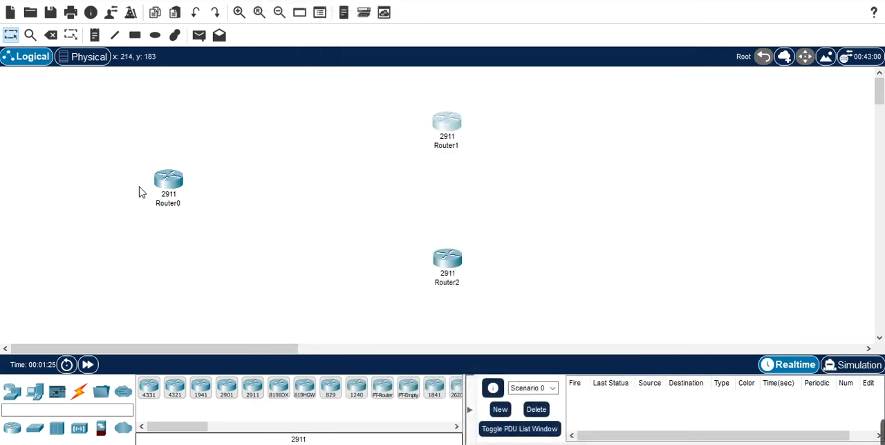
Step: Add the text note "Br1 Delhi" above Router0
click(95, 35)
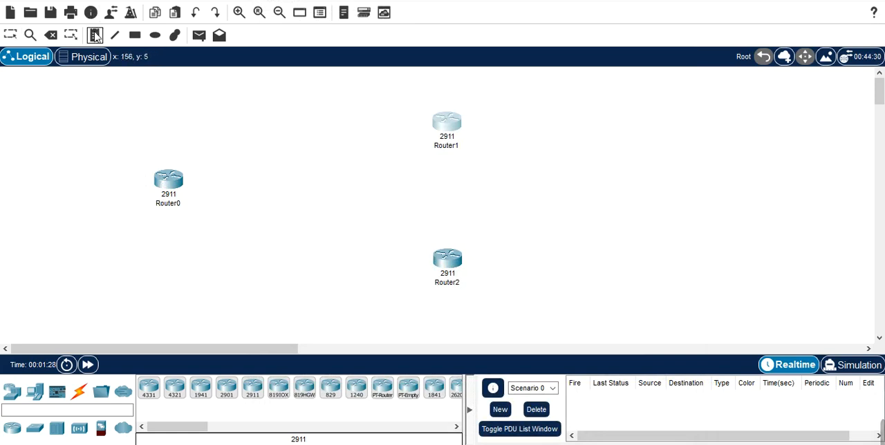
click(127, 132)
text(Br1)
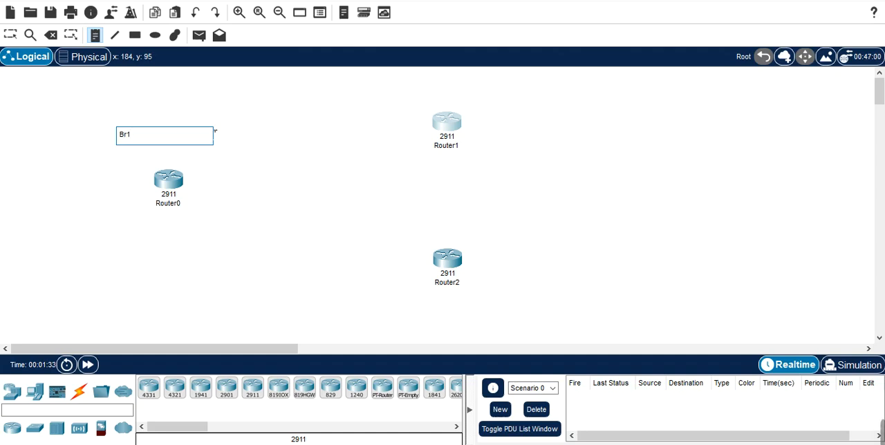
text( Delhi)
Step: Add the text note "Br2 Kolkata" above Router1
click(460, 97)
text(Br2)
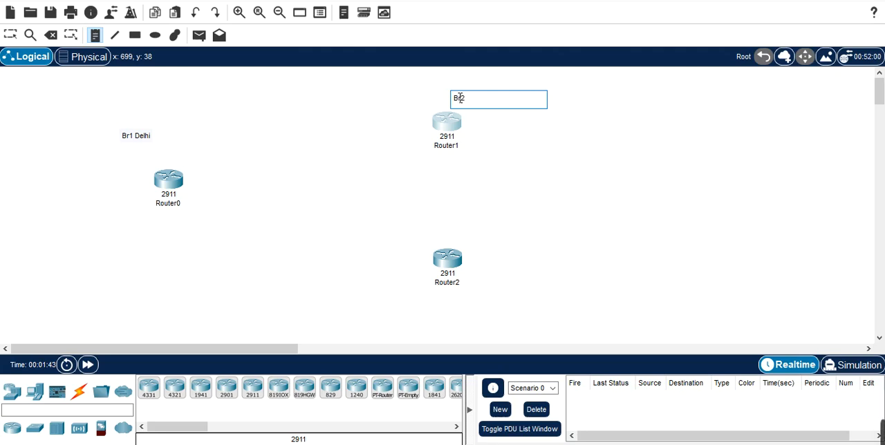
text( Kolkata)
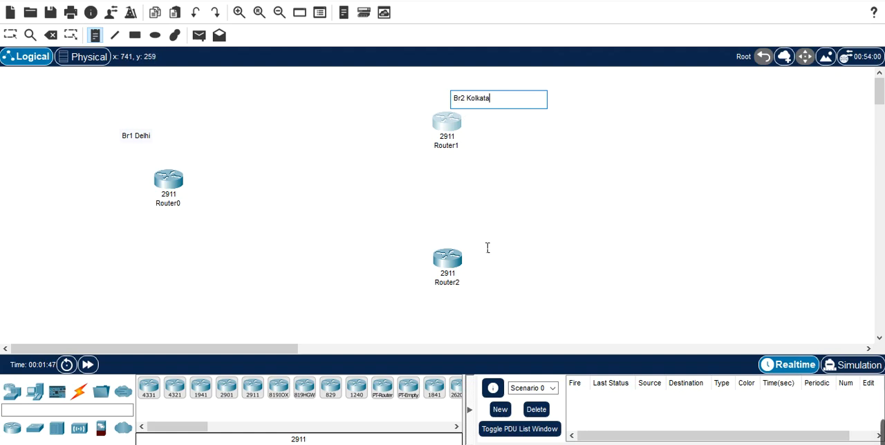
Step: Add the text note "Br3 pune" beside Router2 and finish placing notes
click(461, 307)
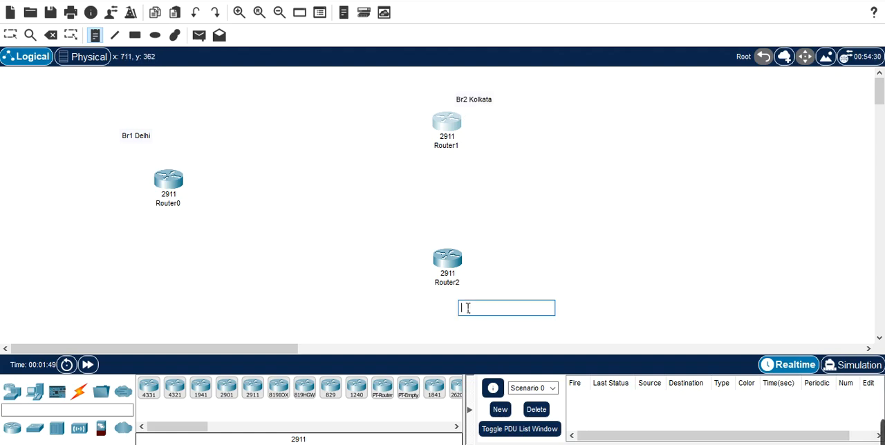
click(490, 267)
click(484, 266)
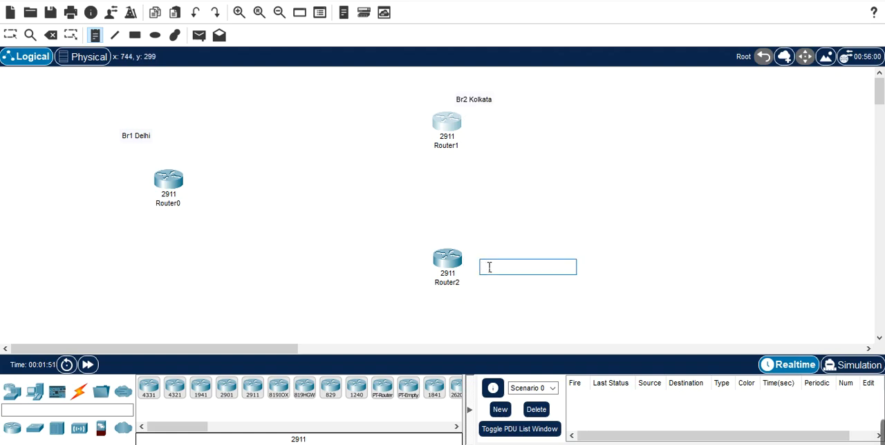
text(Br3 pune)
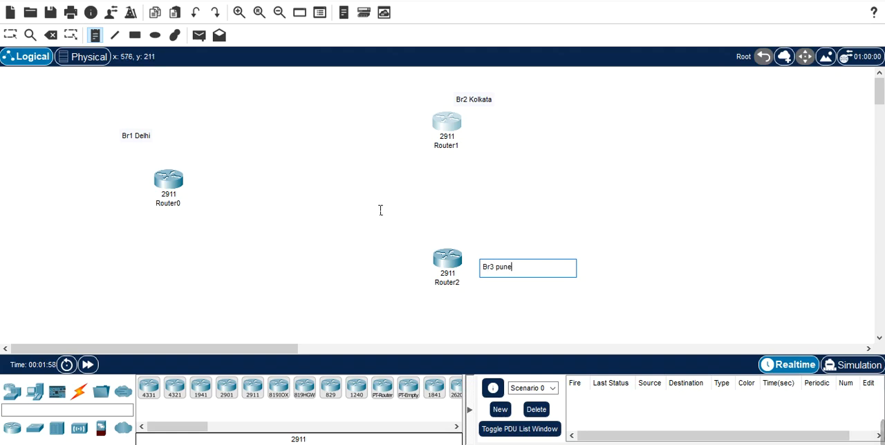
click(128, 116)
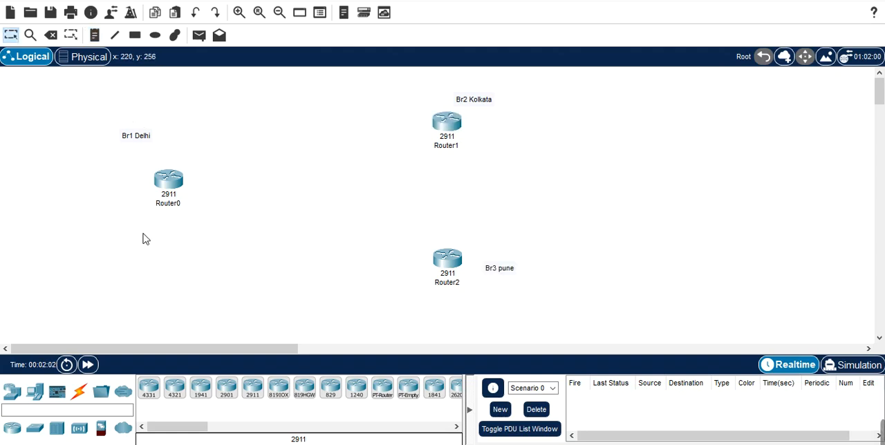
Step: Try to run a Copper Cross-Over cable from Router0's GigabitEthernet0/0 port to Router1
click(86, 396)
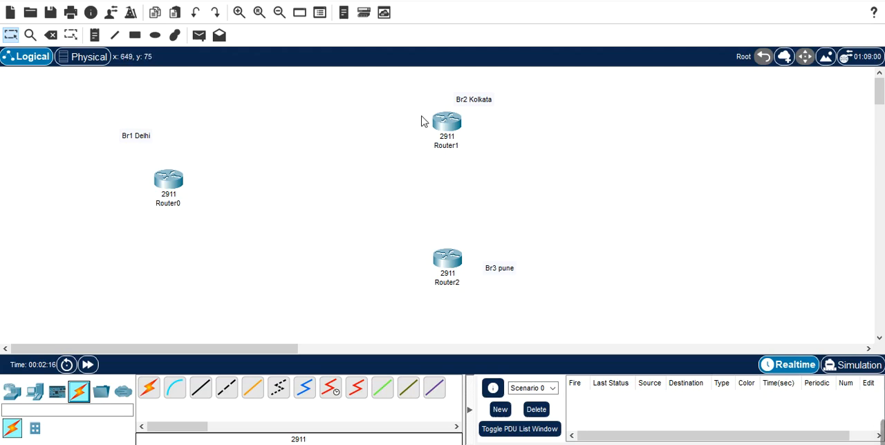
click(227, 392)
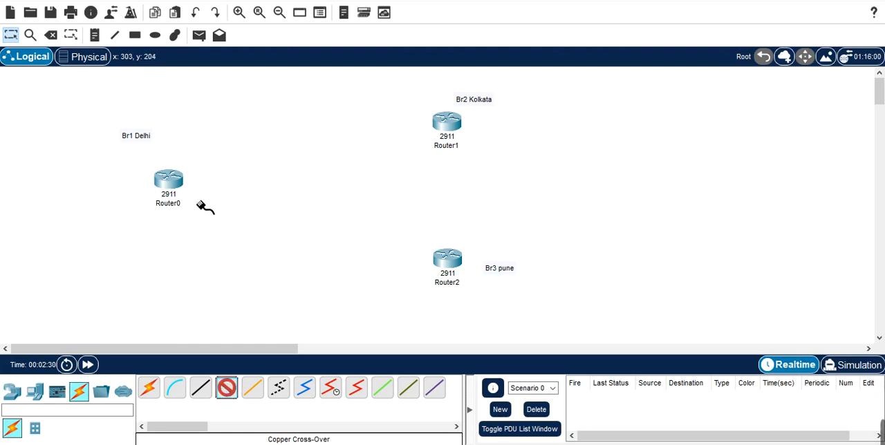
click(175, 184)
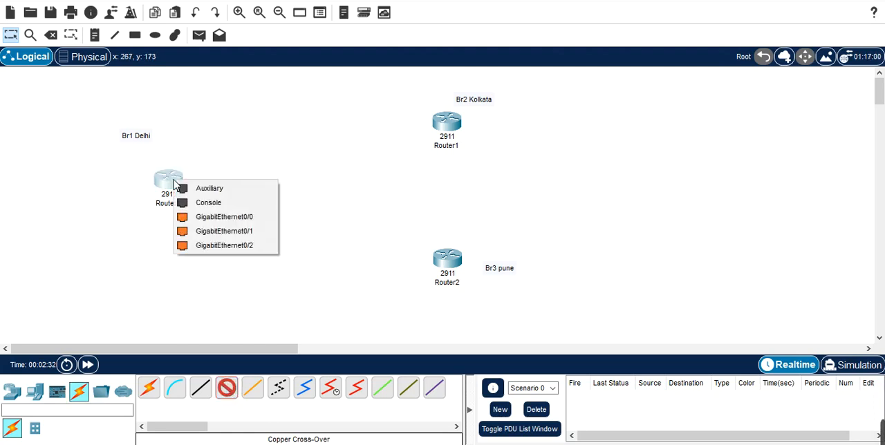
click(225, 217)
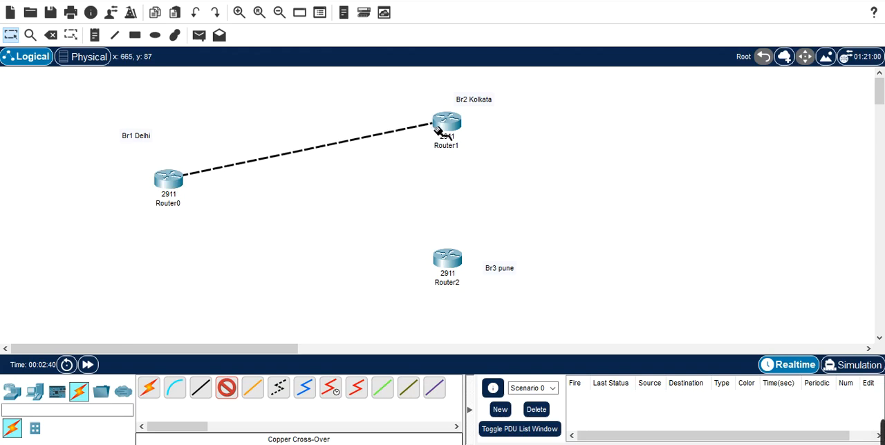
mouse_move(446, 131)
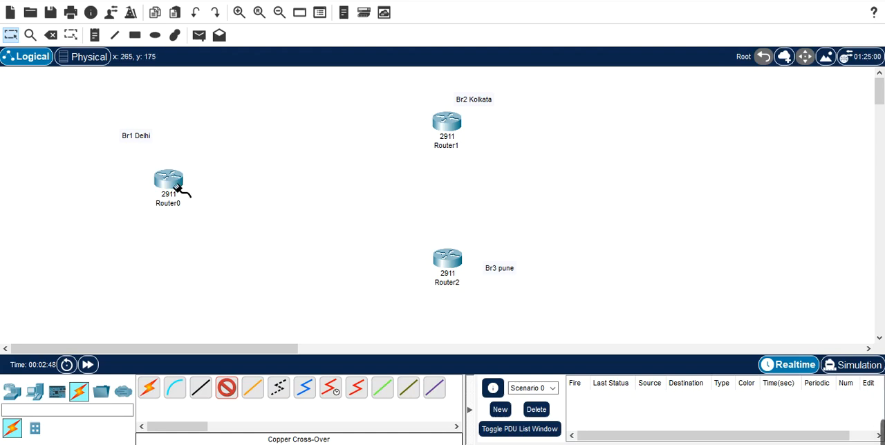
click(174, 183)
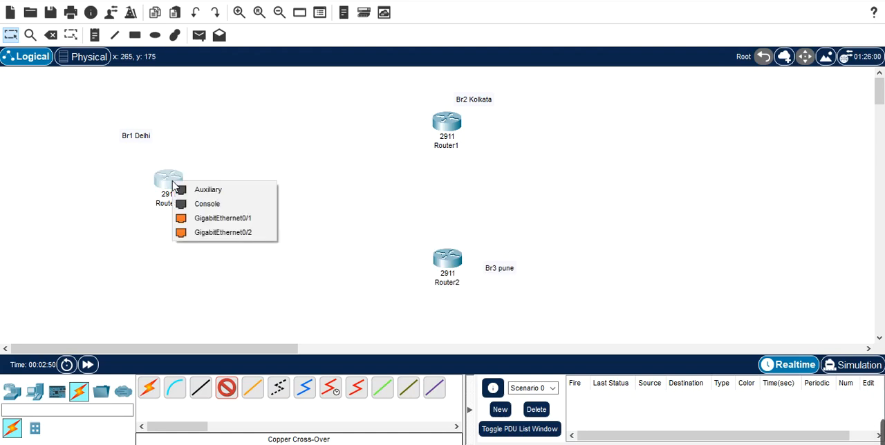
click(173, 183)
click(176, 185)
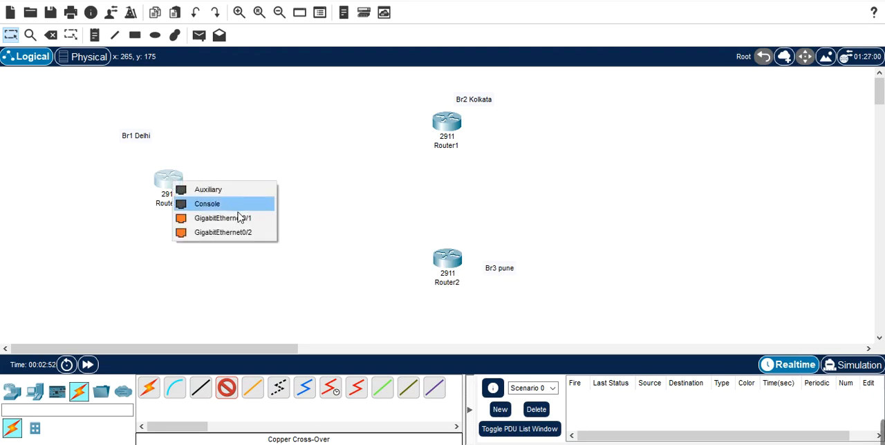
click(213, 178)
click(177, 183)
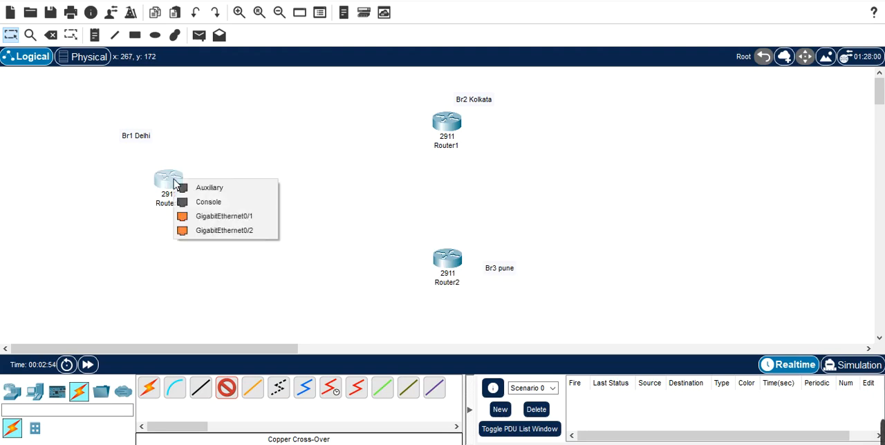
click(213, 234)
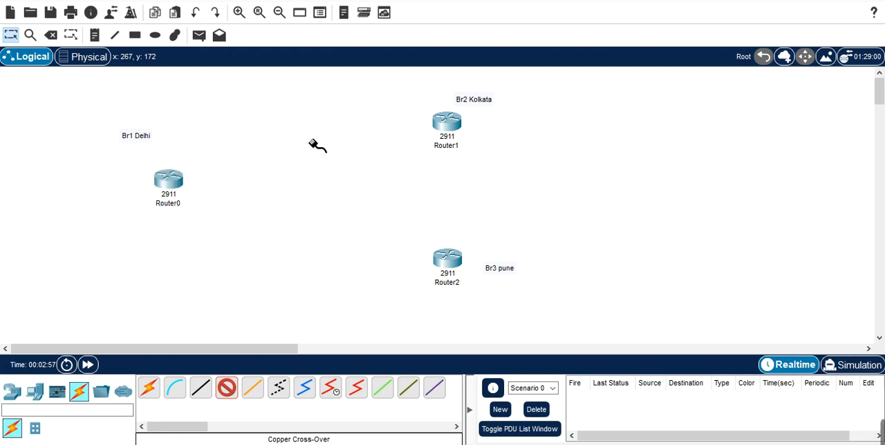
click(184, 179)
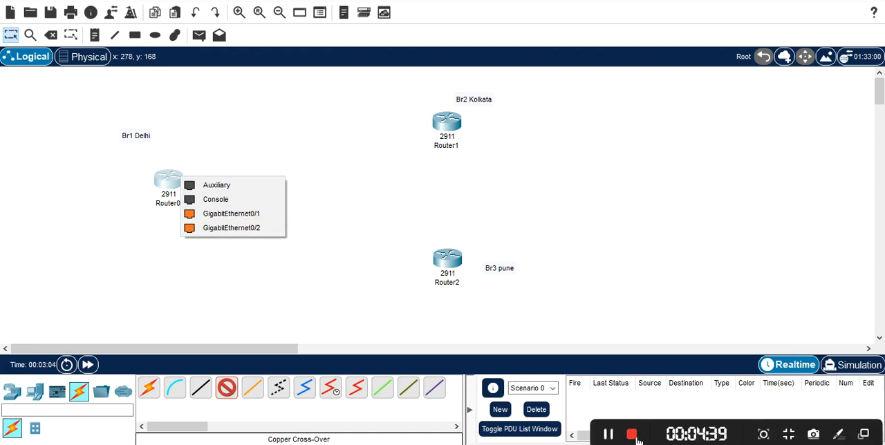
click(608, 434)
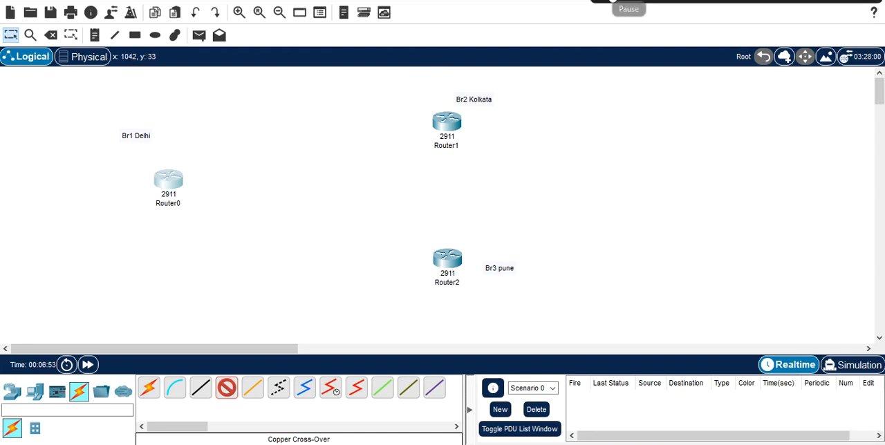
Step: Connect Router0's GigabitEthernet0/1 port to Router1's GigabitEthernet0/1 port with the Copper Cross-Over cable
click(170, 183)
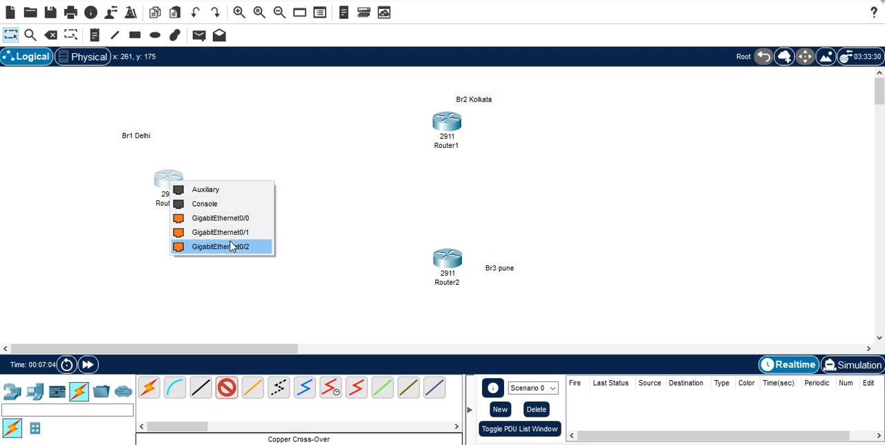
click(239, 233)
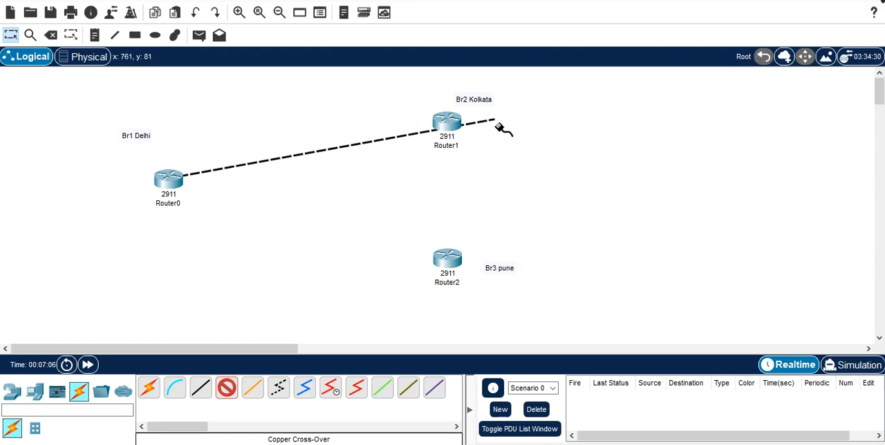
click(450, 126)
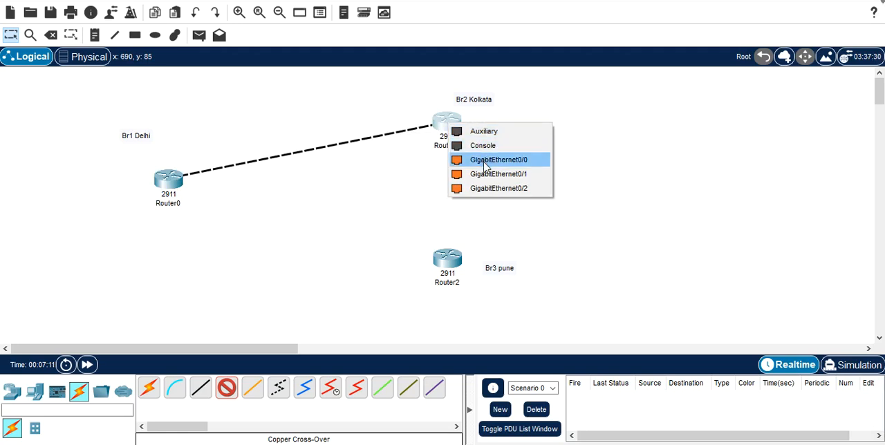
click(485, 174)
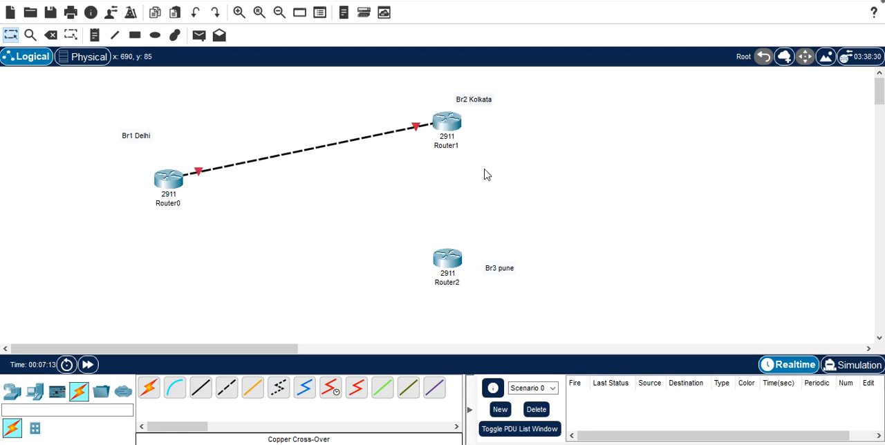
Step: Connect Router0's GigabitEthernet0/2 port to Router2's GigabitEthernet0/1 port with a Copper Cross-Over cable
click(231, 392)
click(177, 182)
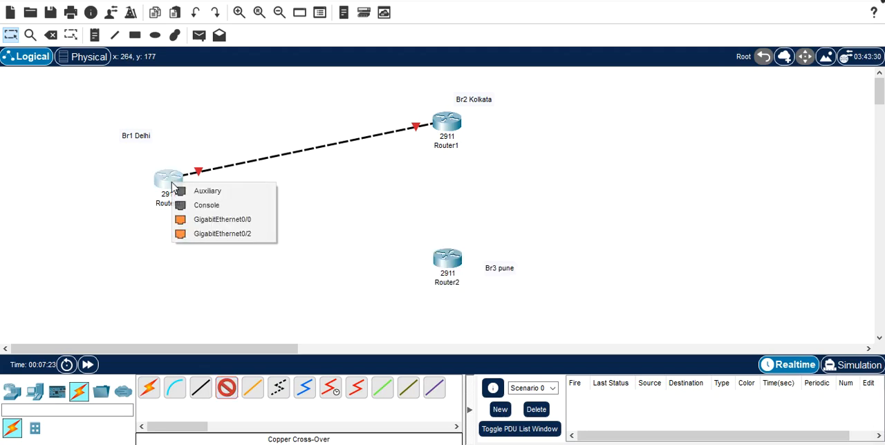
click(235, 239)
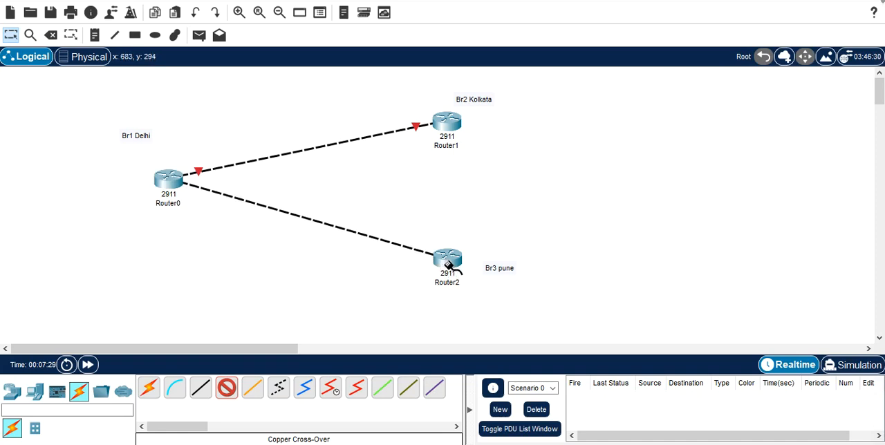
mouse_move(451, 265)
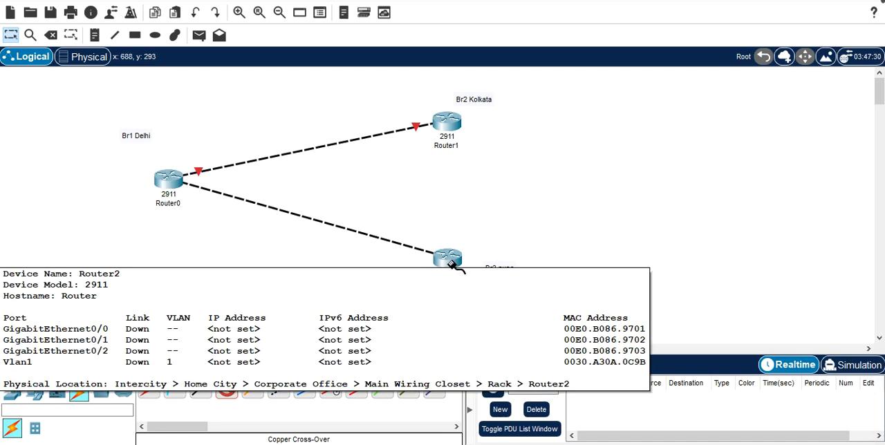
click(452, 265)
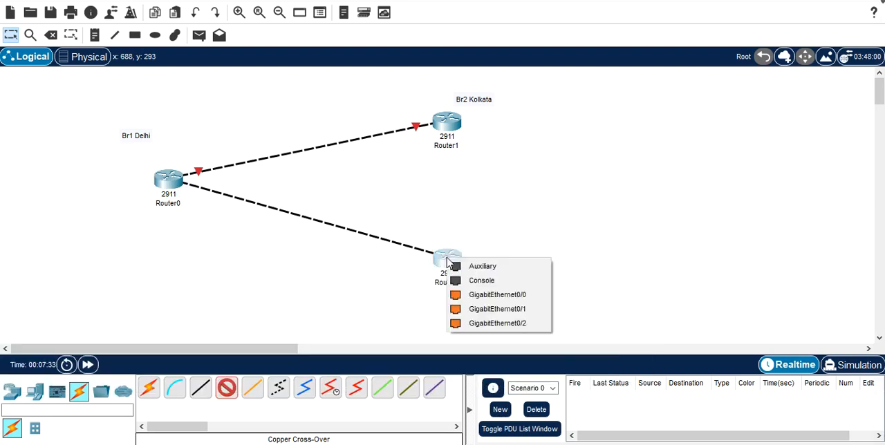
click(477, 309)
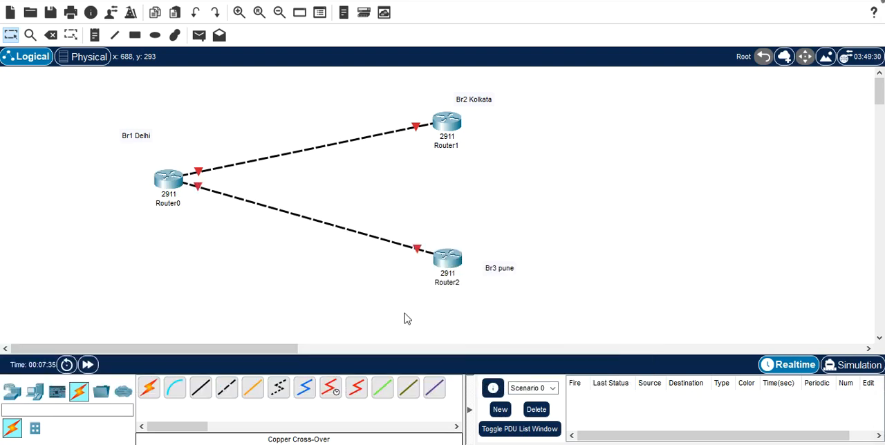
Step: Connect Router2's GigabitEthernet0/2 port to Router1's GigabitEthernet0/2 port with a Copper Cross-Over cable
click(228, 389)
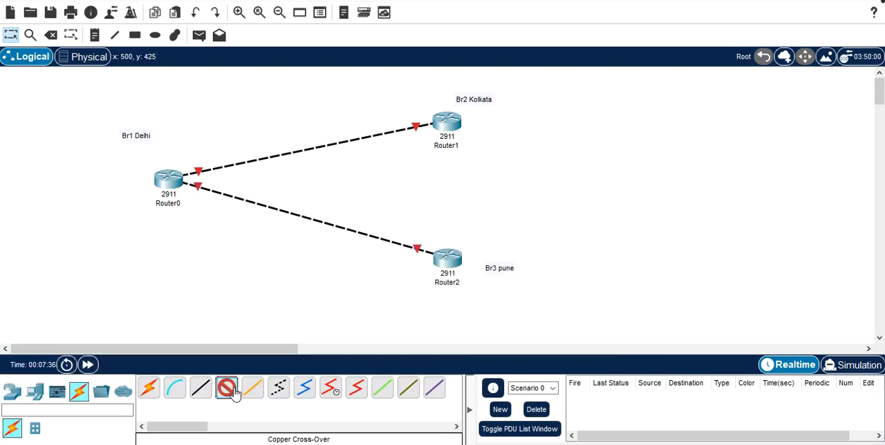
click(450, 259)
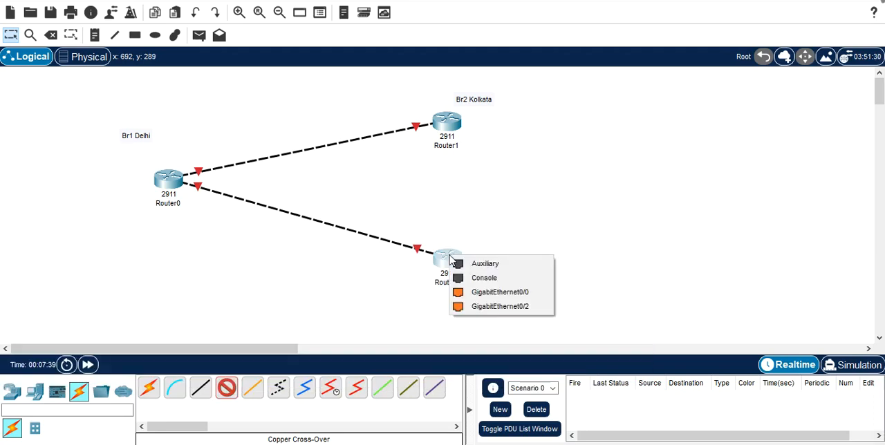
click(508, 309)
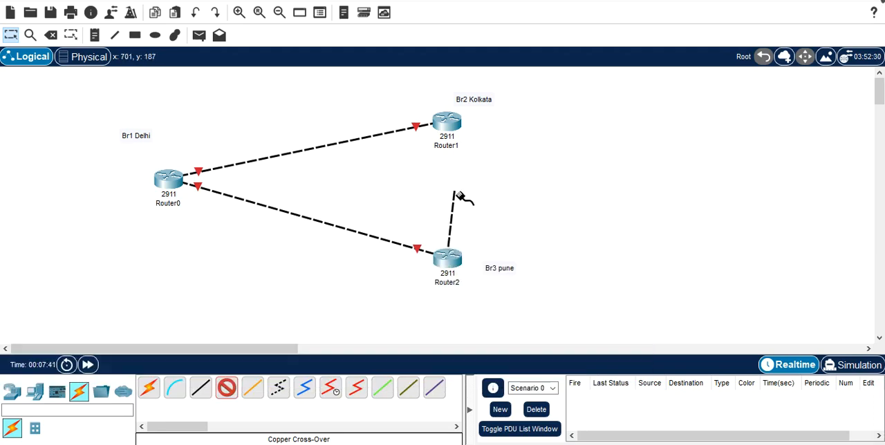
click(455, 125)
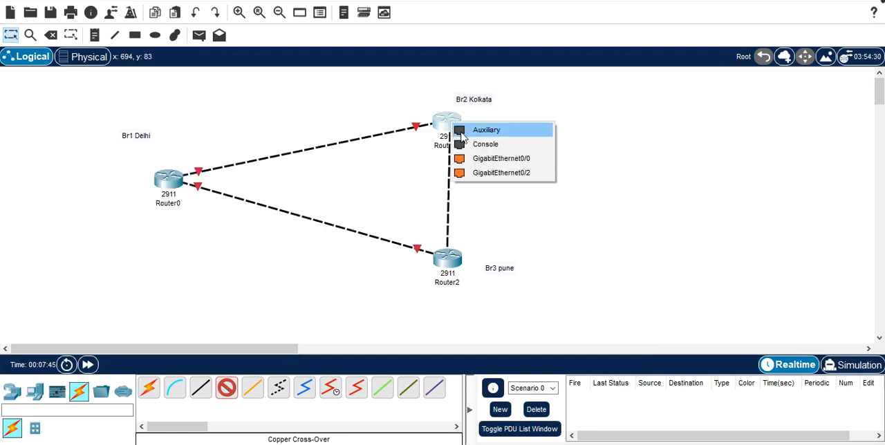
click(486, 179)
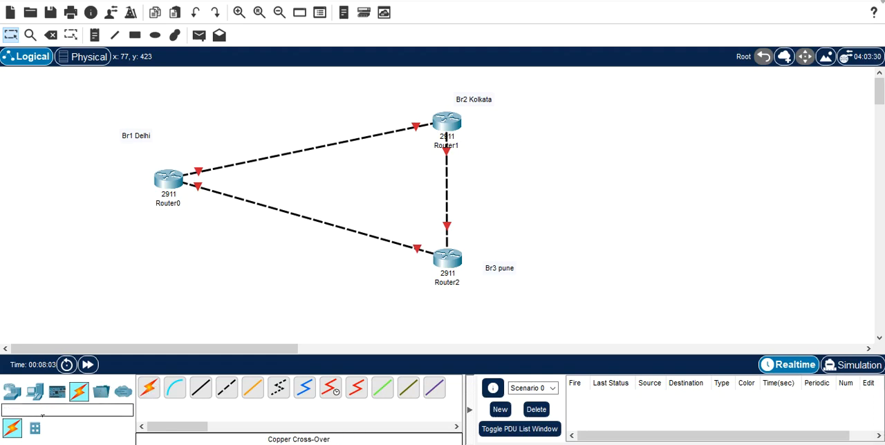
Step: Add a 2960 switch for the Delhi branch and position it diagonally below Router0 on its outer side
click(209, 414)
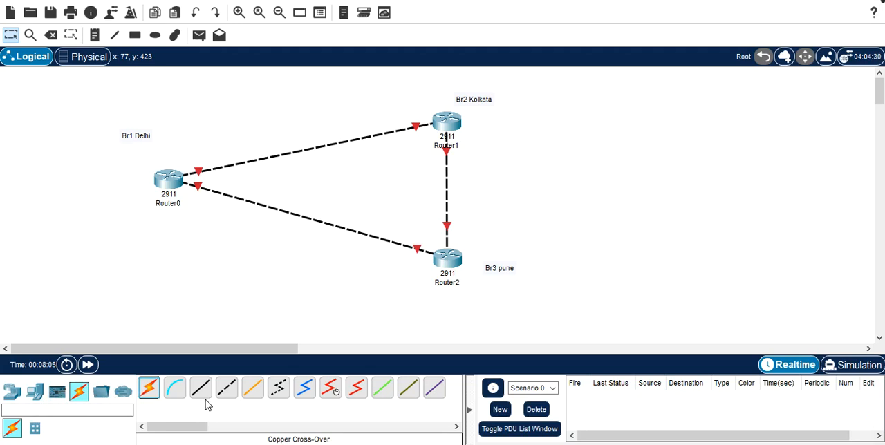
click(12, 391)
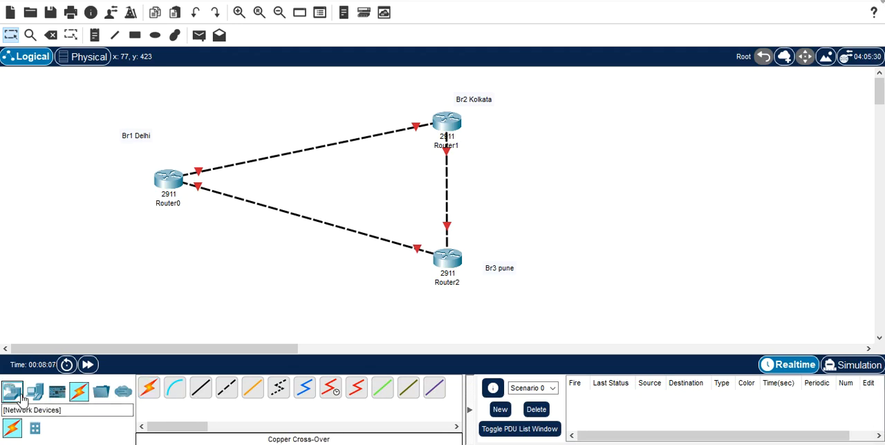
click(41, 431)
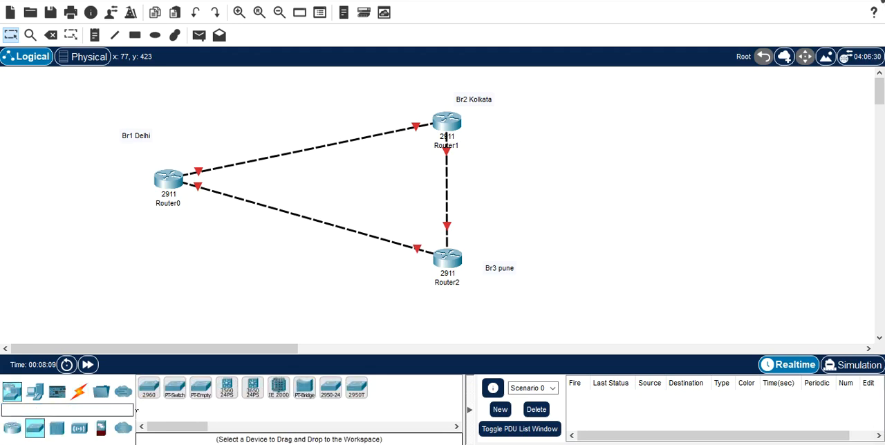
click(150, 392)
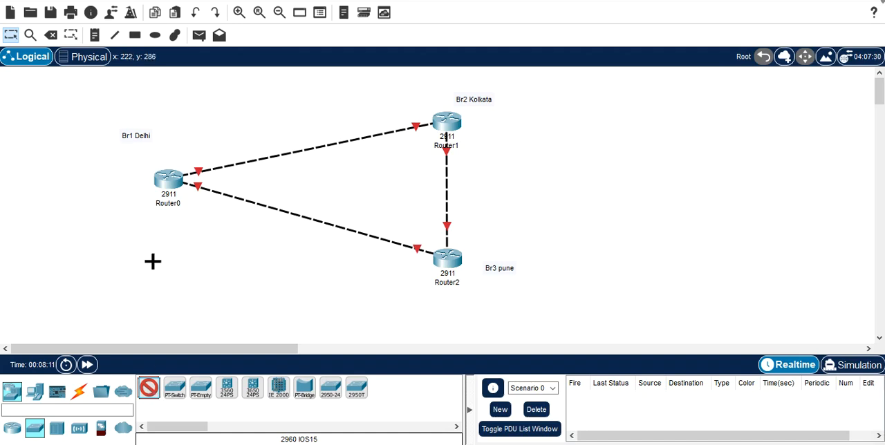
click(123, 230)
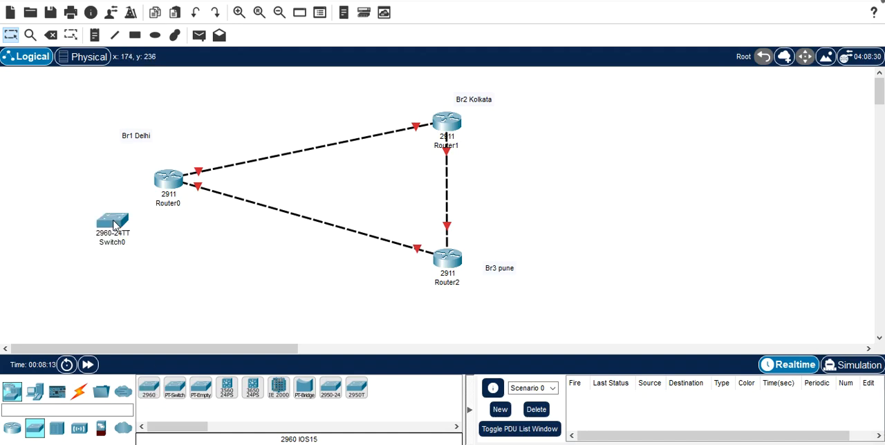
drag(114, 223, 107, 223)
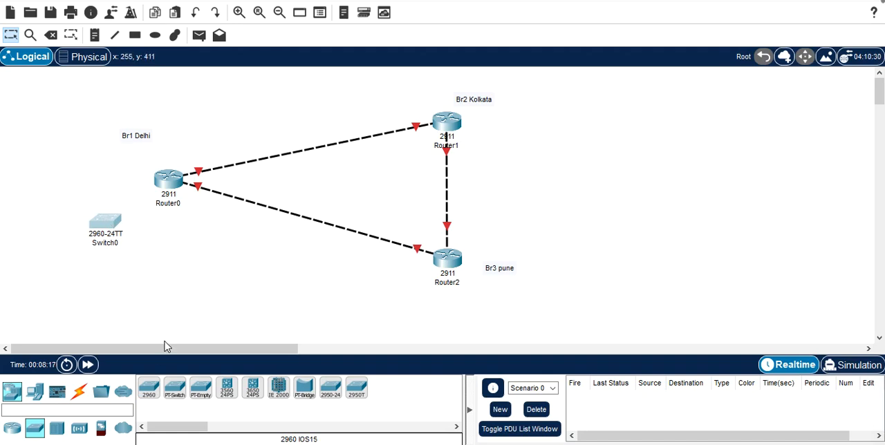
Step: Add two more 2960 switches, one beside Router1 for Kolkata and one beside Router2 for Pune
click(153, 387)
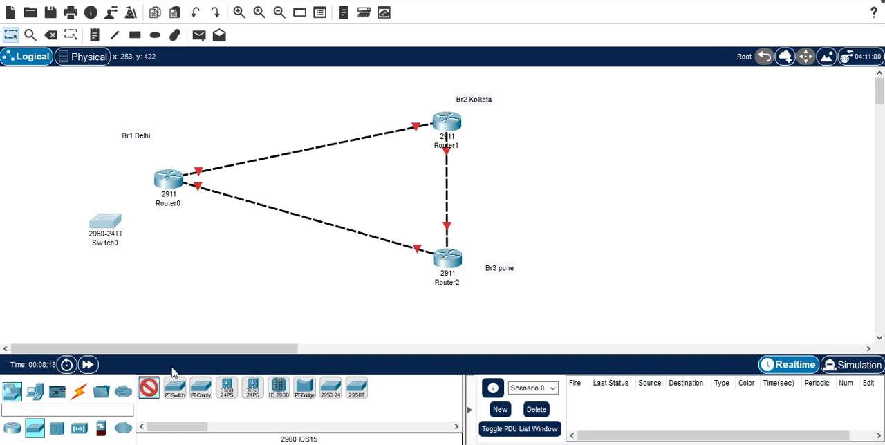
click(526, 129)
drag(518, 123, 535, 123)
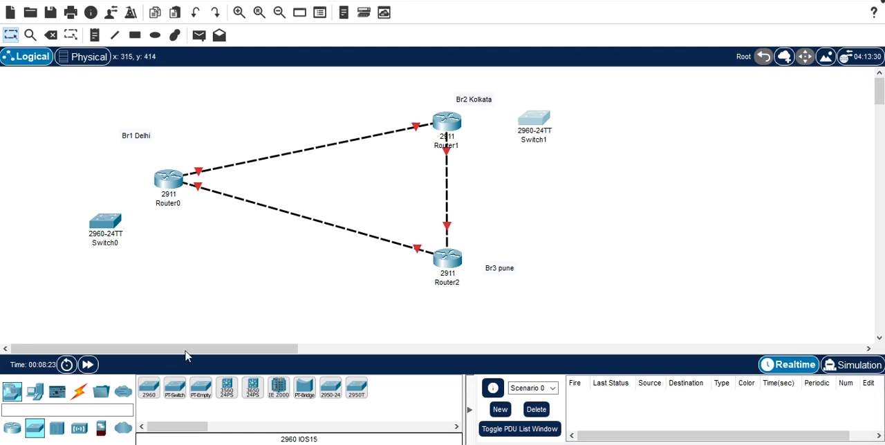
click(149, 389)
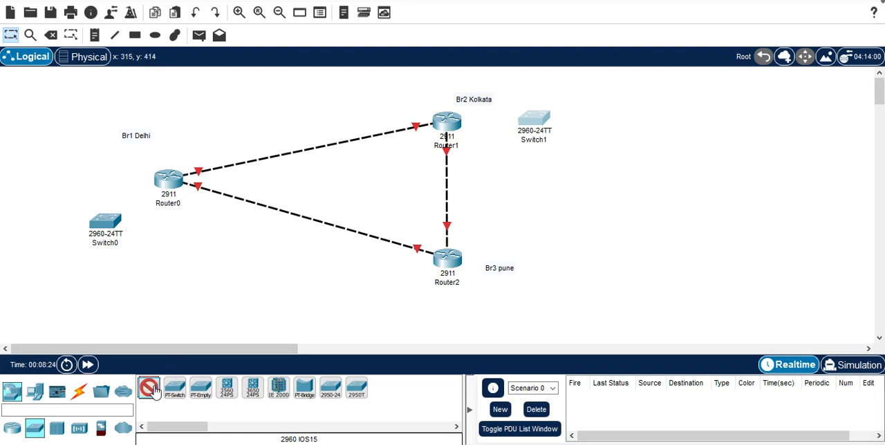
click(549, 277)
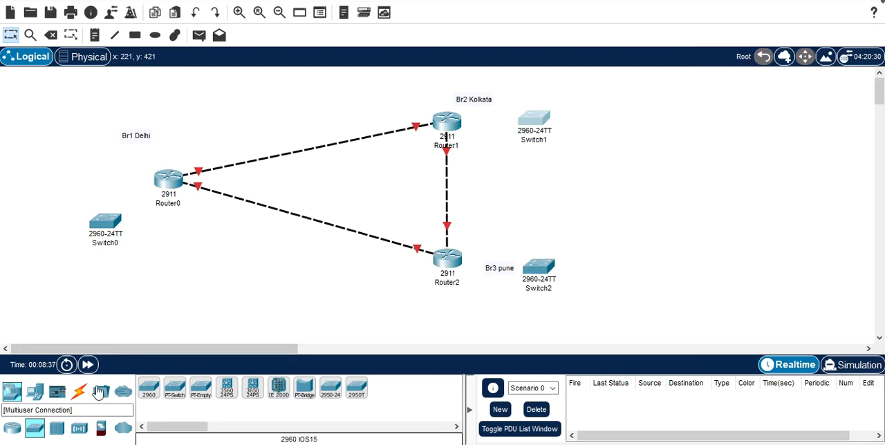
Step: Connect Switch0's FastEthernet0/1 port to Router0's GigabitEthernet0/0 port with a Copper Straight-Through cable
click(79, 391)
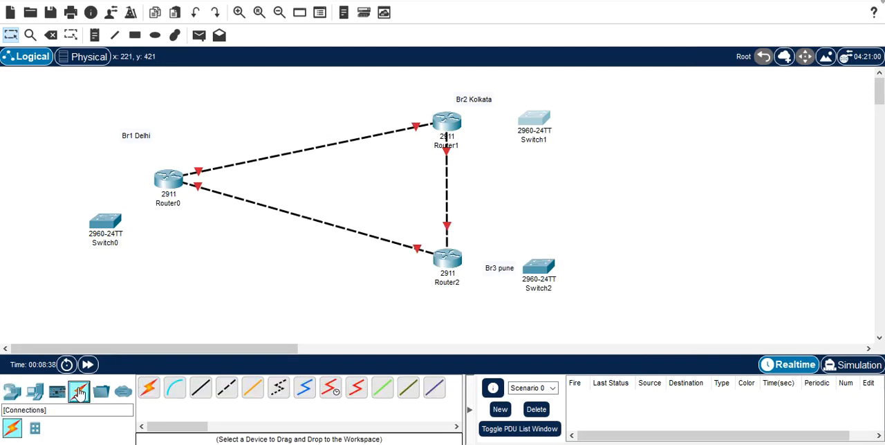
click(204, 392)
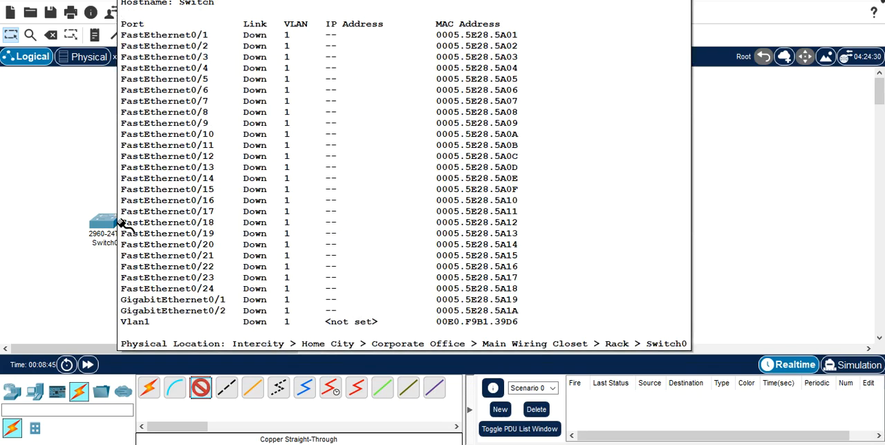
click(121, 221)
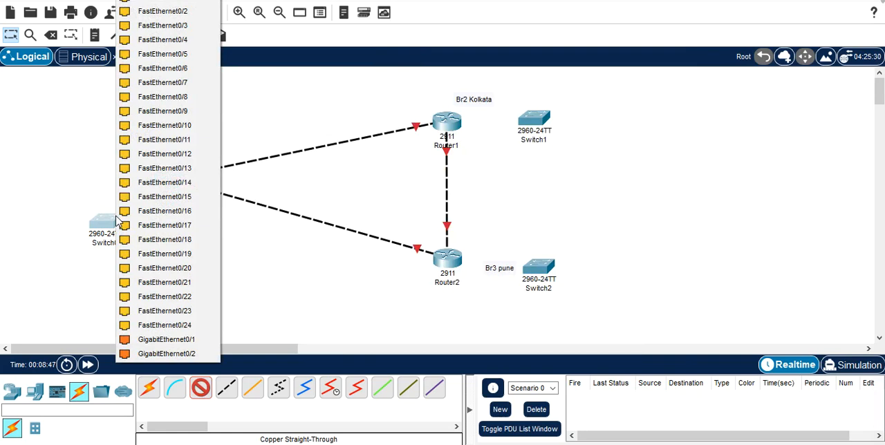
click(182, 2)
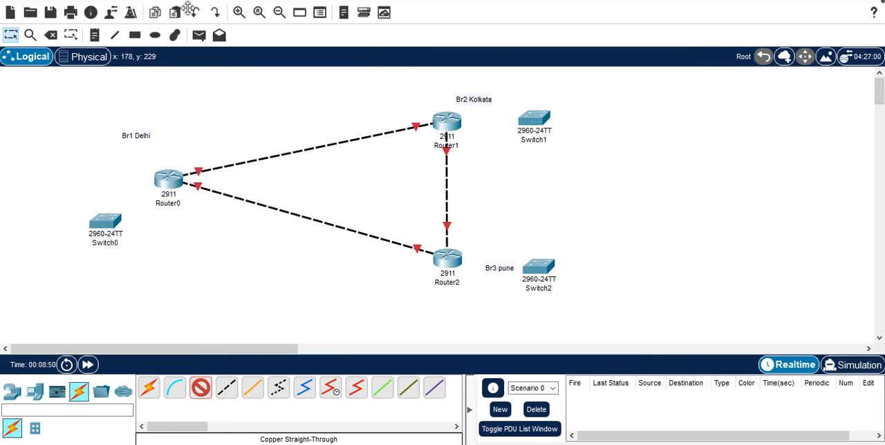
click(174, 184)
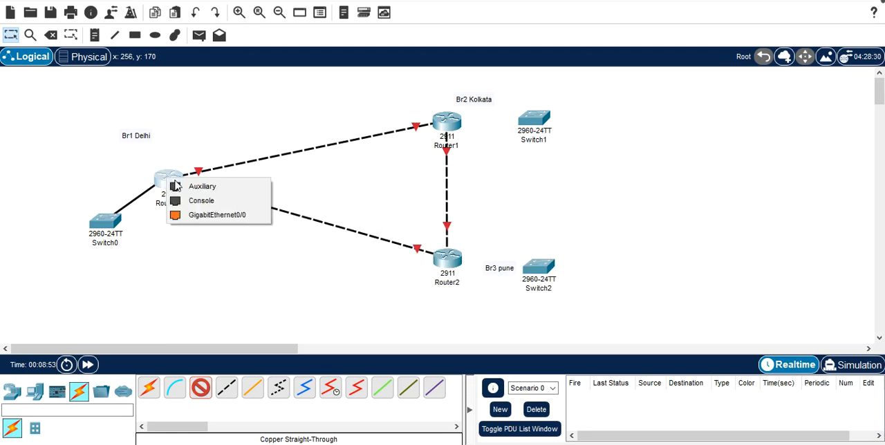
click(221, 216)
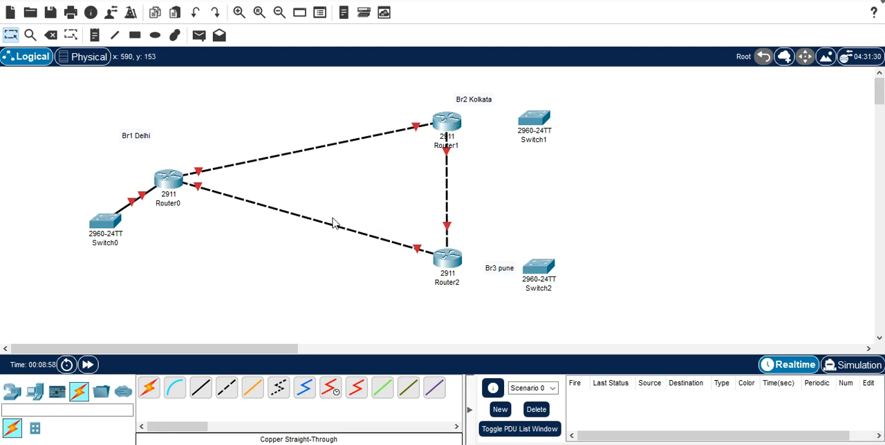
Step: Connect Router1's GigabitEthernet0/0 port to Switch1 with a Copper Straight-Through cable
click(201, 389)
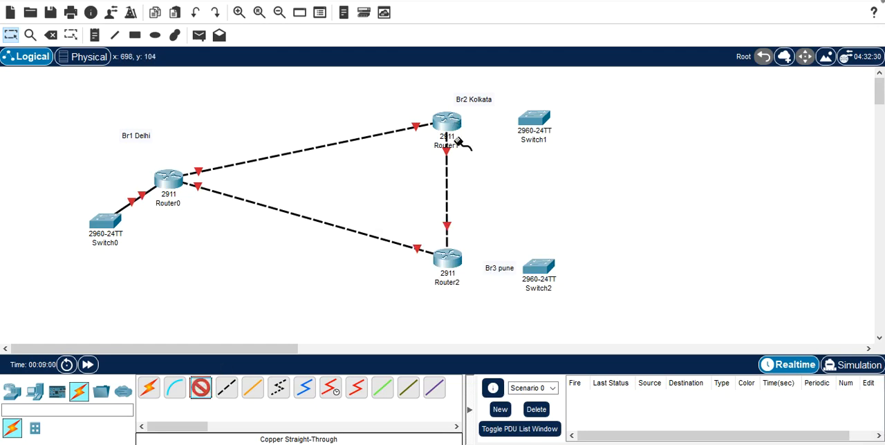
click(456, 124)
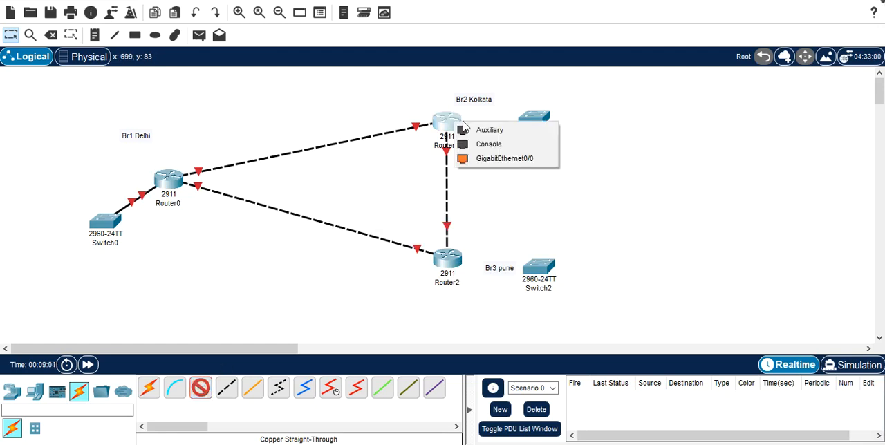
click(498, 159)
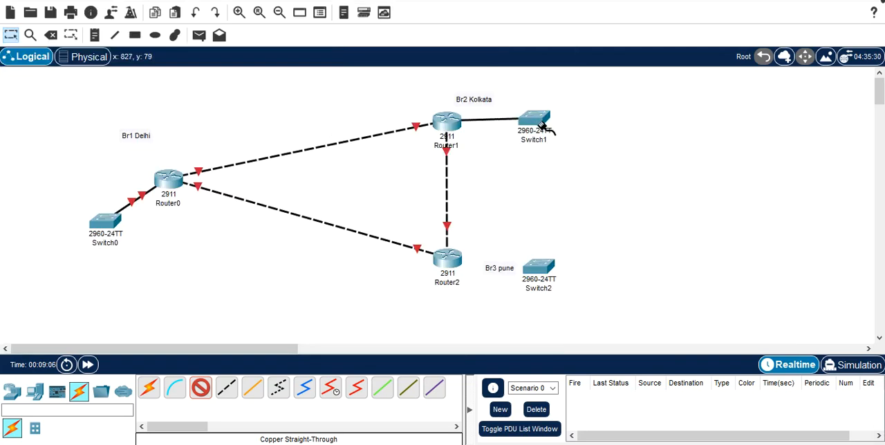
click(539, 123)
click(588, 3)
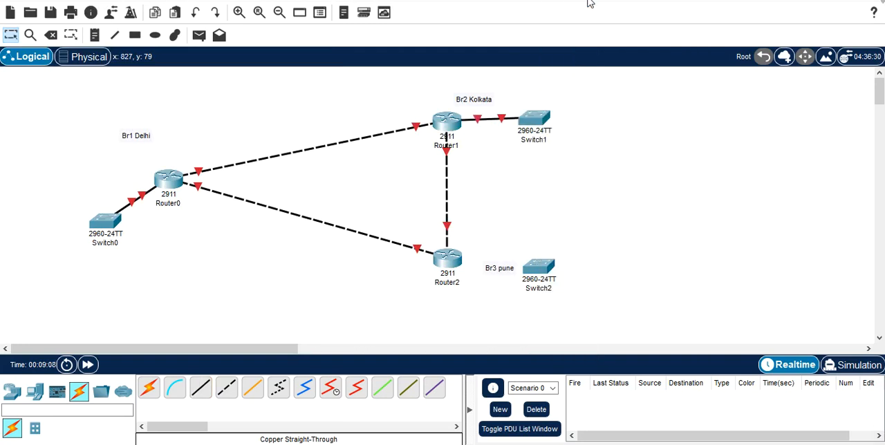
Step: Connect Router2's GigabitEthernet0/0 port to Switch2's FastEthernet0/1 port with a Copper Straight-Through cable
click(201, 390)
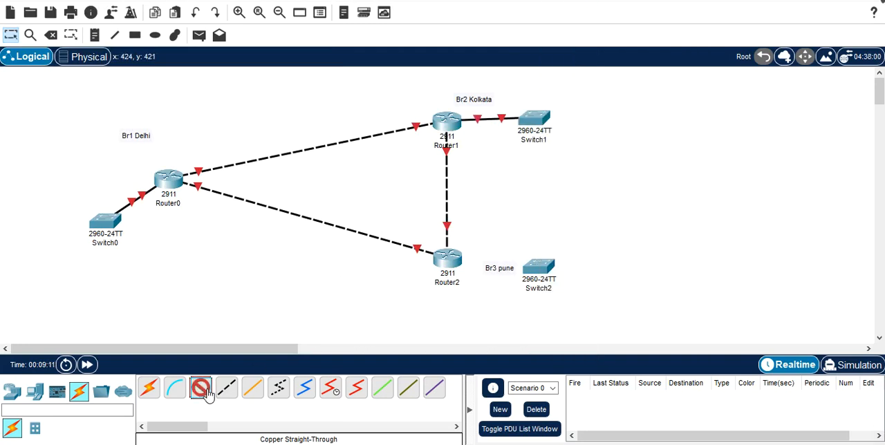
click(462, 266)
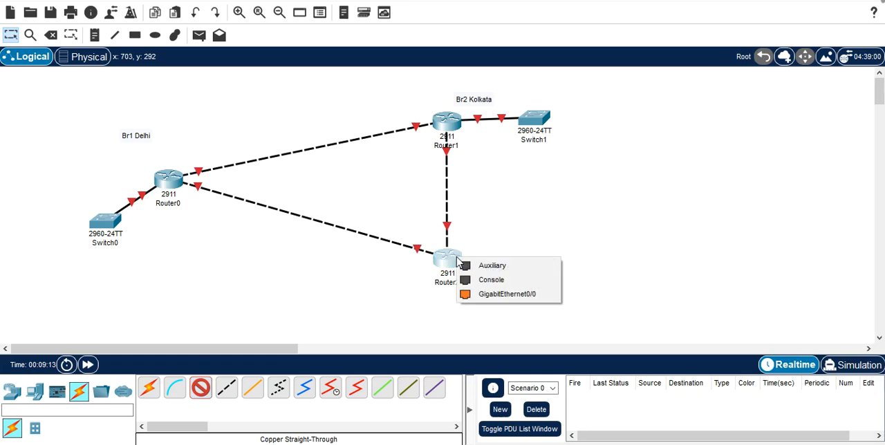
click(499, 294)
click(538, 267)
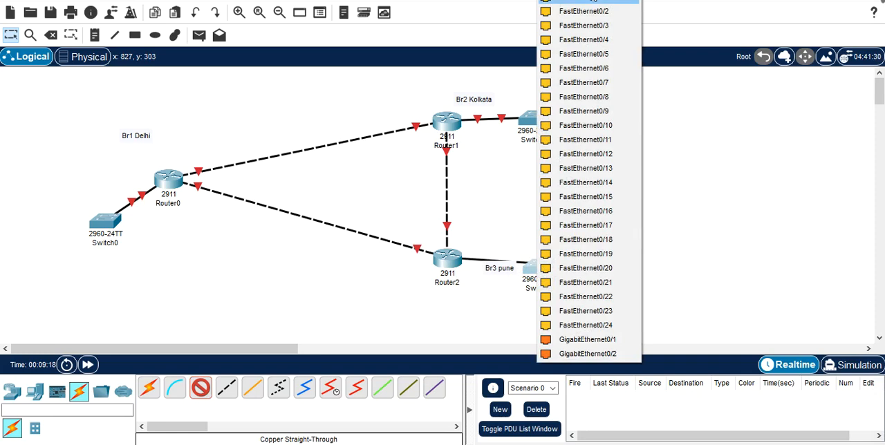
click(592, 2)
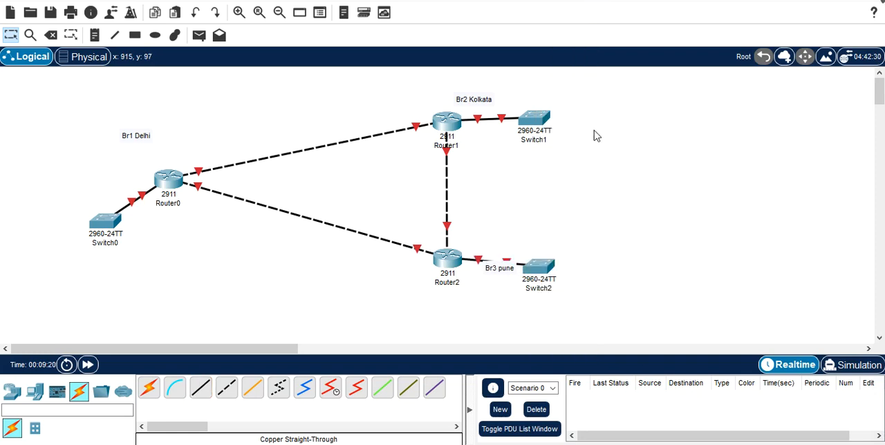
Step: Add three PCs in a row below Switch0 for the Delhi branch
mouse_move(294, 218)
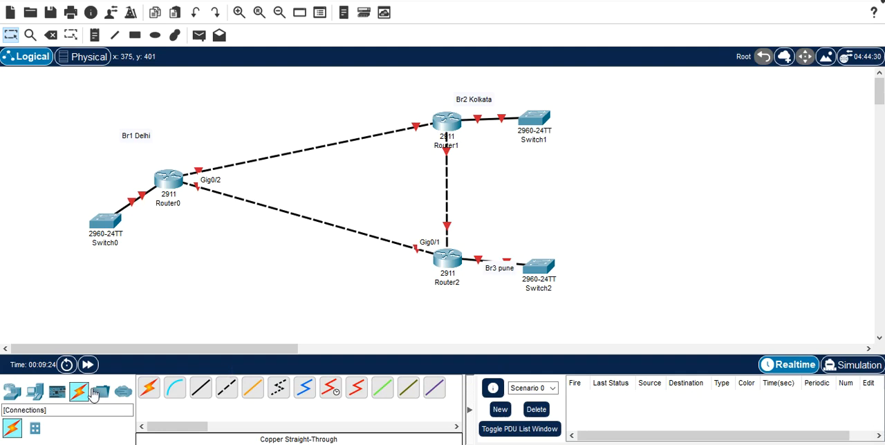
click(36, 391)
click(149, 388)
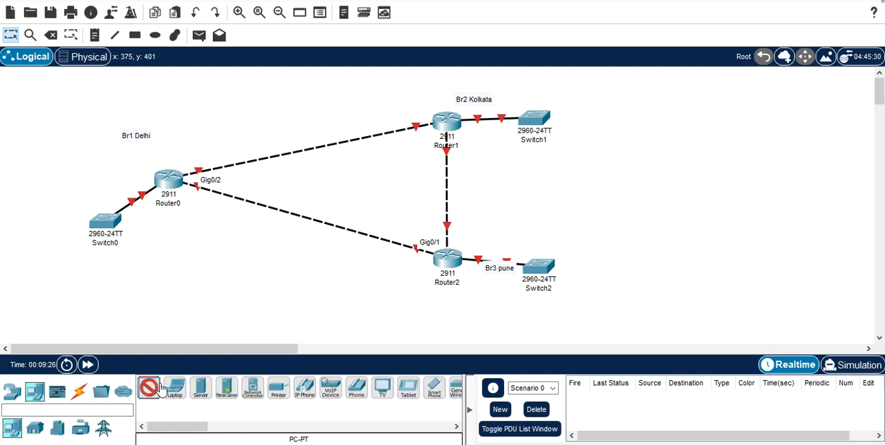
click(41, 289)
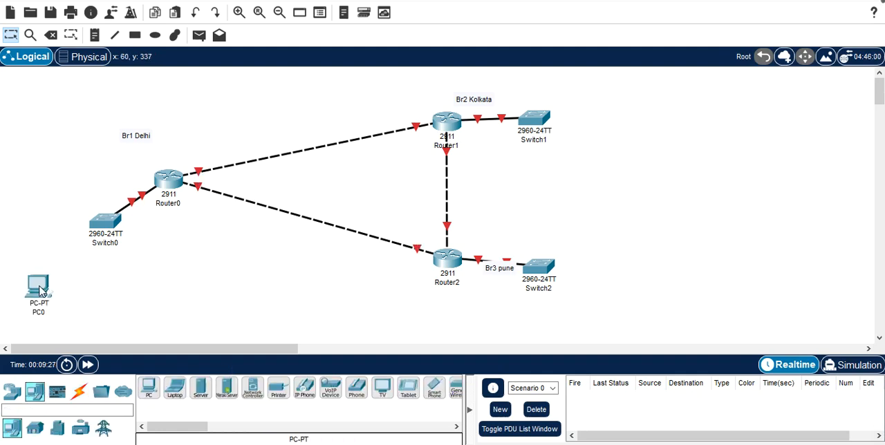
click(151, 387)
click(88, 297)
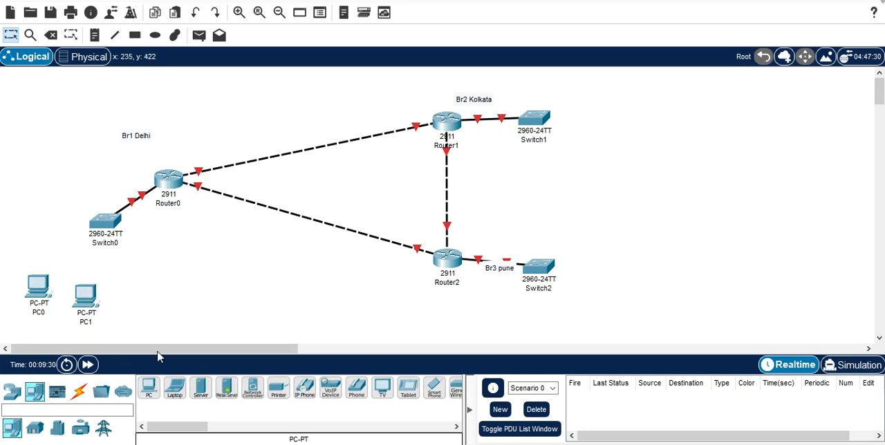
click(149, 389)
click(152, 299)
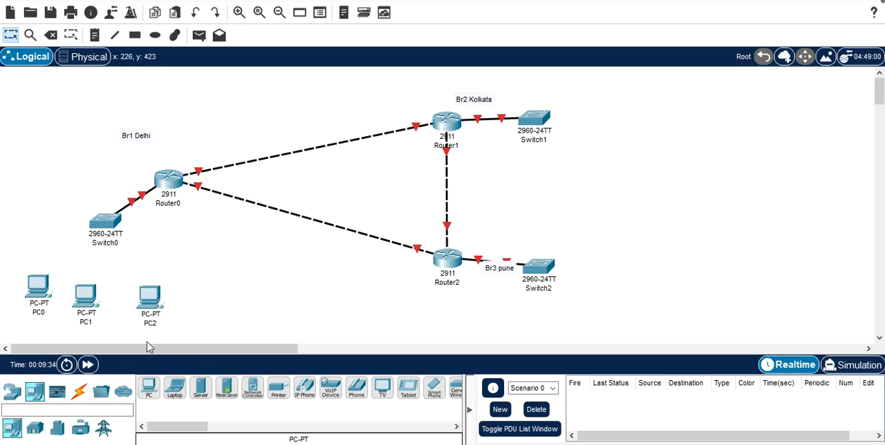
Step: Connect PC0's FastEthernet0 port to Switch0's FastEthernet0/2 port with a Copper Straight-Through cable
click(79, 392)
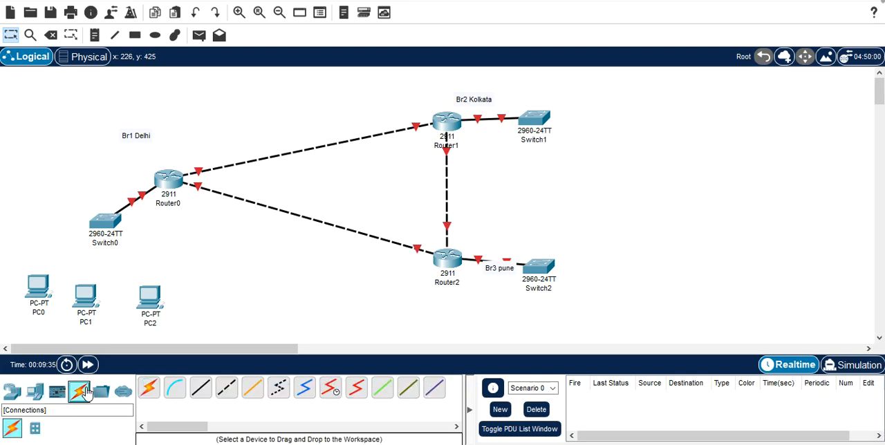
click(202, 390)
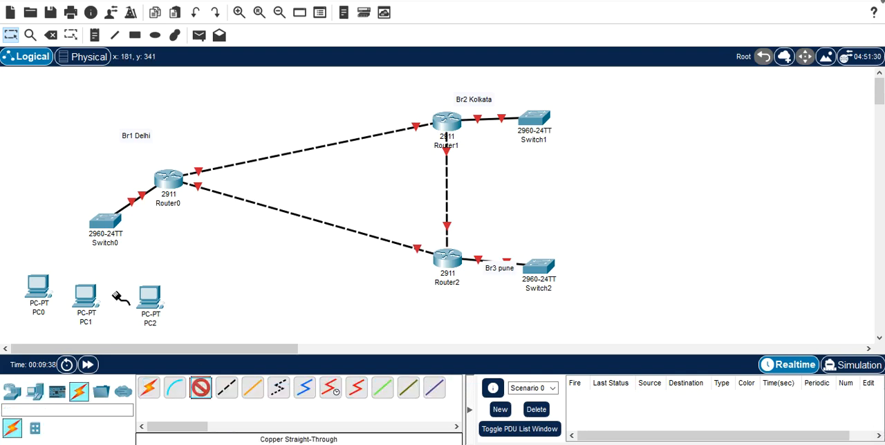
click(46, 289)
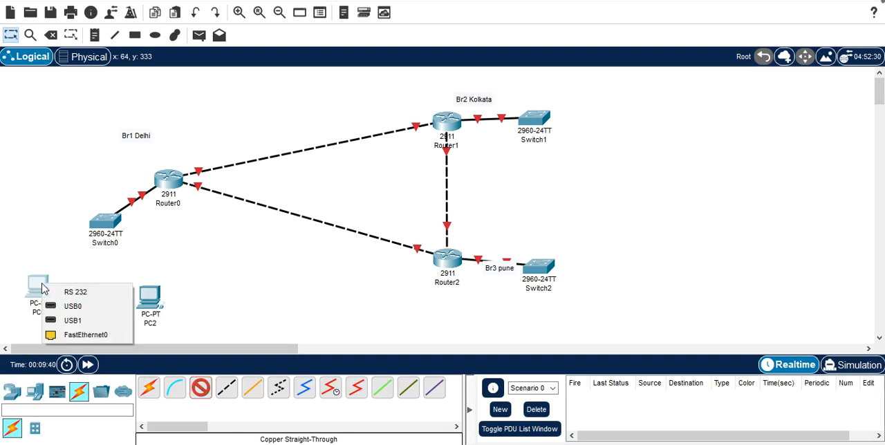
click(85, 334)
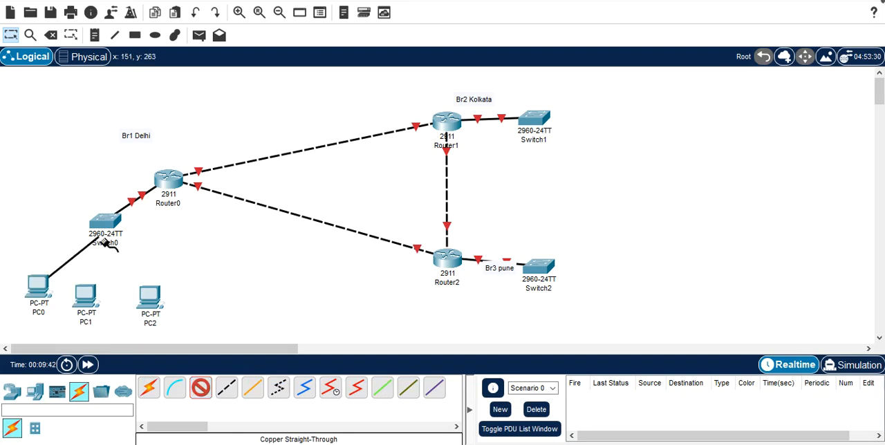
click(105, 230)
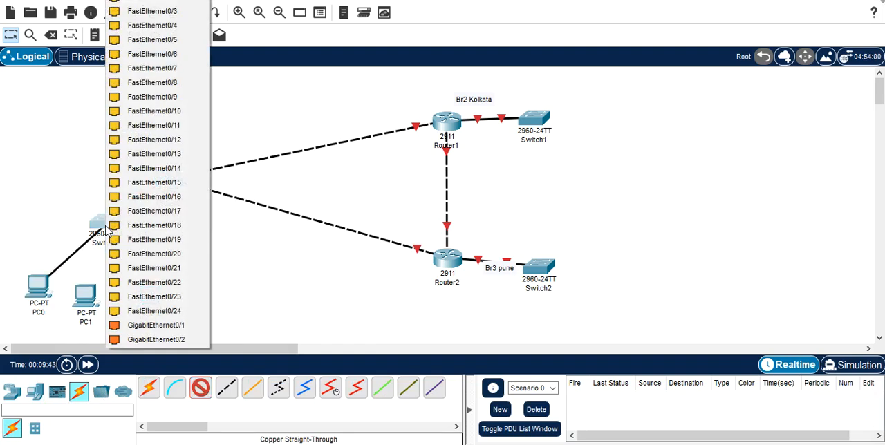
click(163, 7)
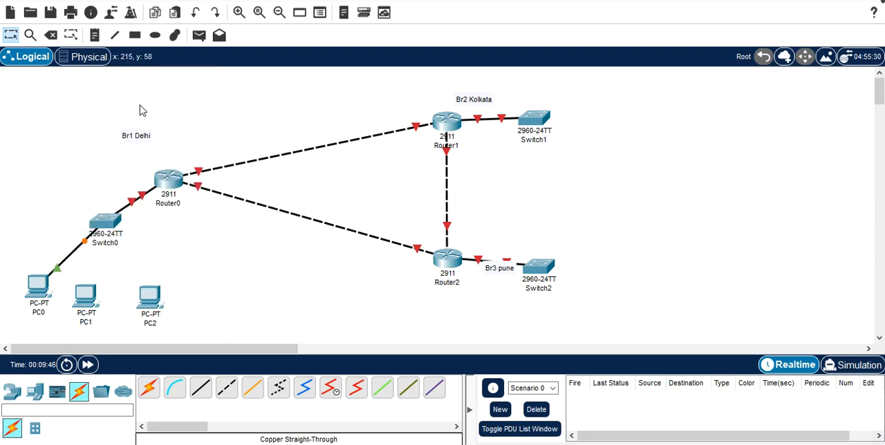
Step: Connect PC1's FastEthernet0 port to Switch0's FastEthernet0/3 port with a Copper Straight-Through cable
click(201, 390)
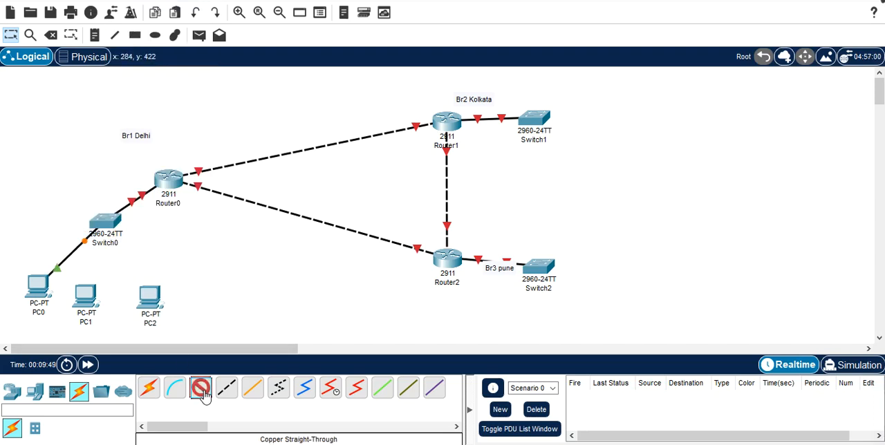
click(90, 303)
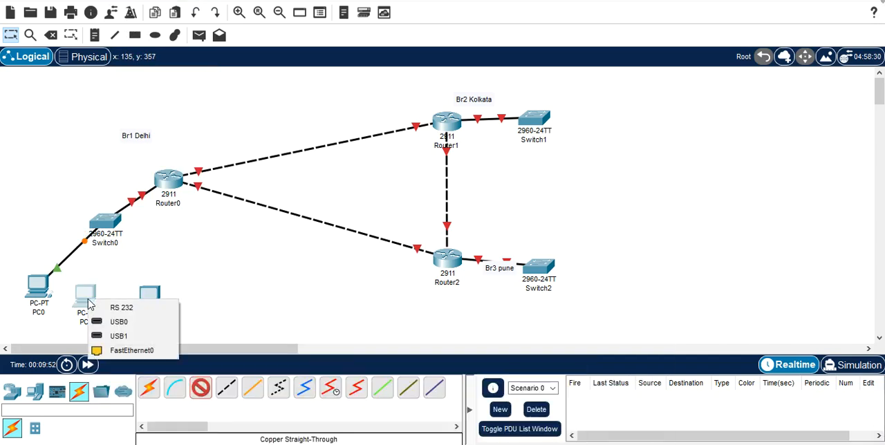
click(138, 351)
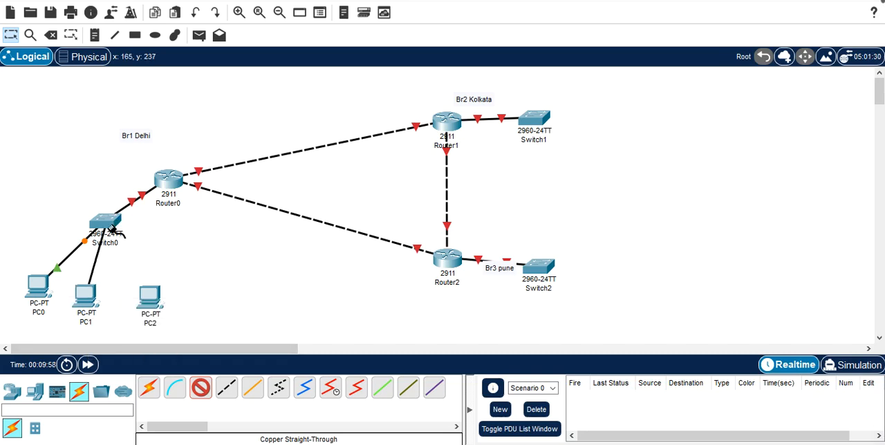
click(111, 231)
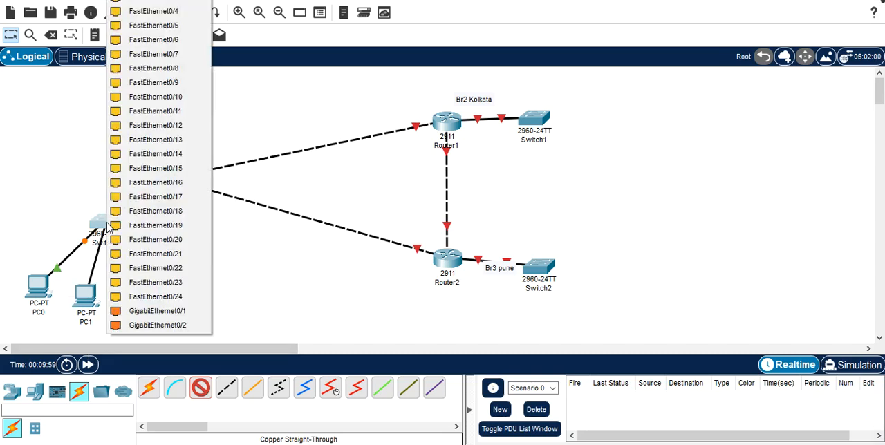
click(158, 3)
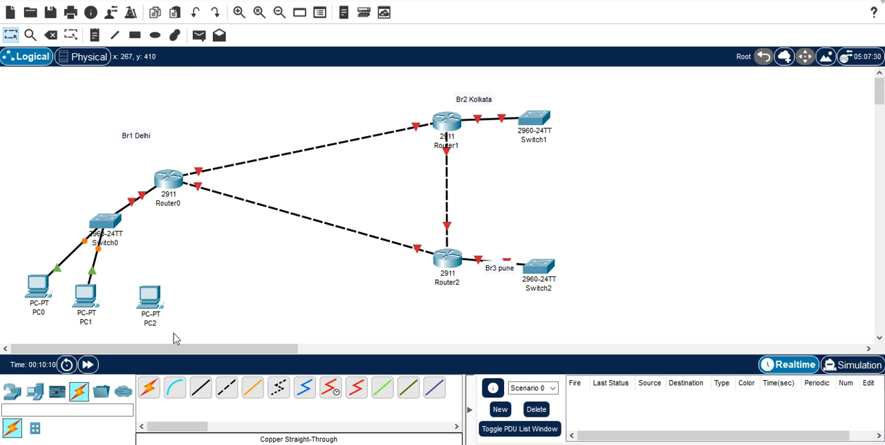
Step: Connect PC2's FastEthernet0 port to a free FastEthernet port on Switch0 with a Copper Straight-Through cable
click(201, 388)
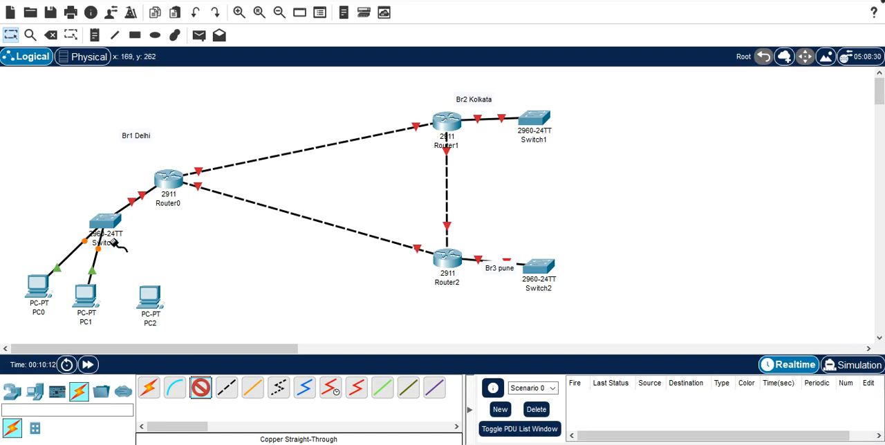
mouse_move(114, 231)
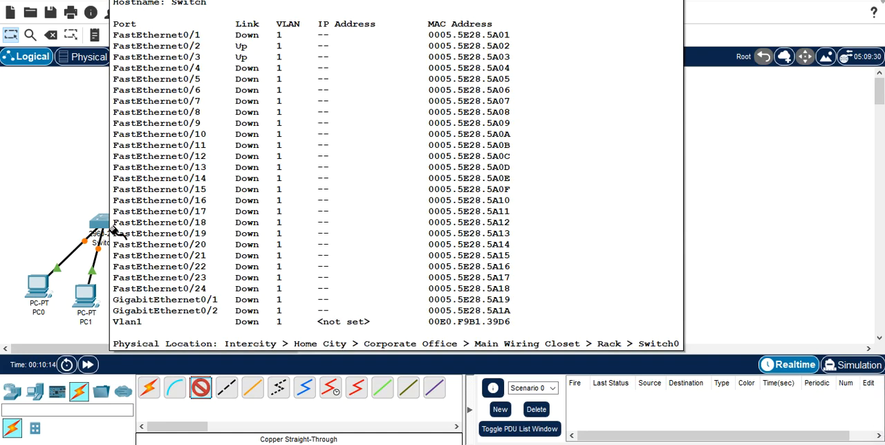
click(110, 227)
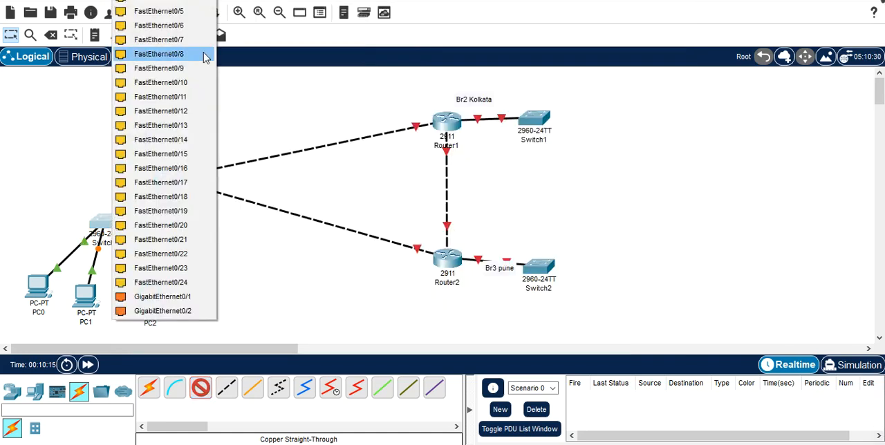
click(199, 8)
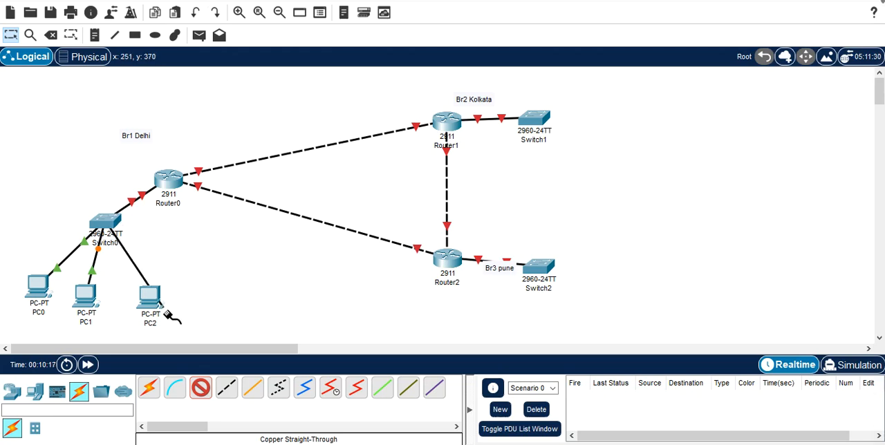
click(154, 296)
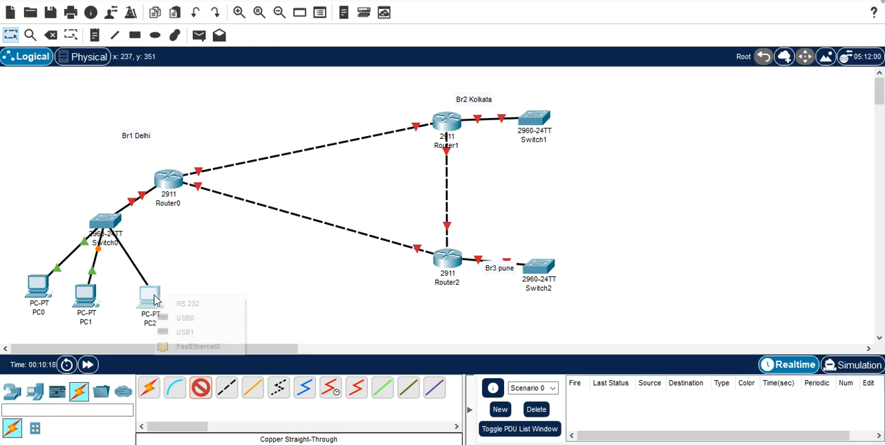
click(190, 347)
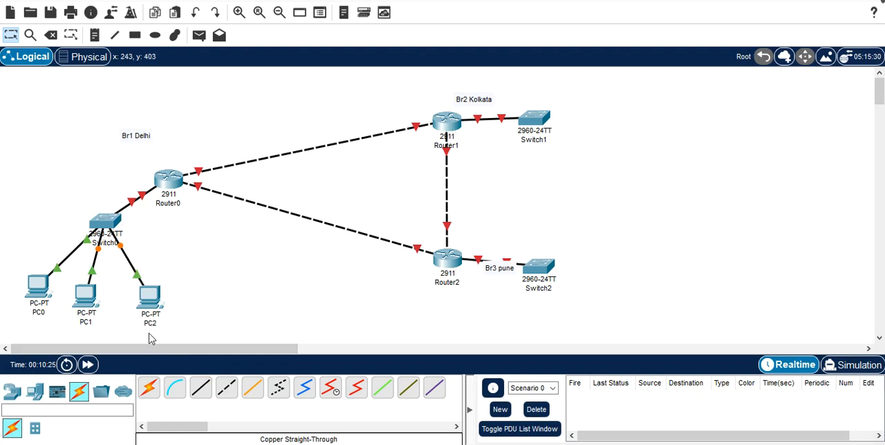
Step: Add three PCs in a column beside Switch1 for the Kolkata branch
click(35, 392)
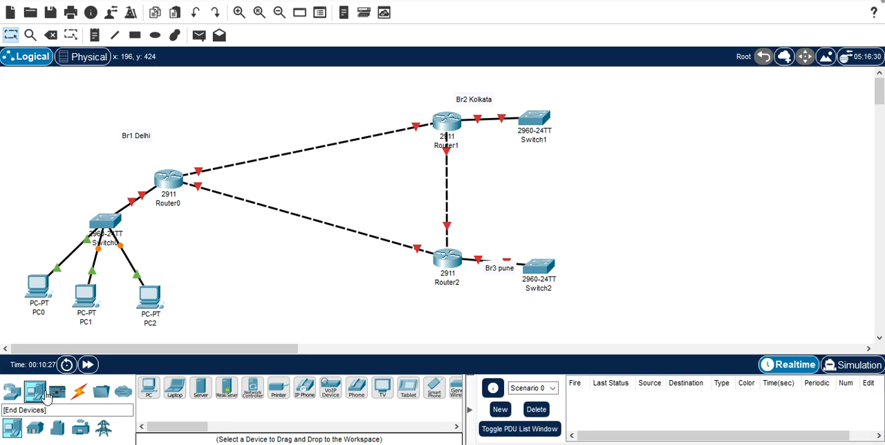
click(149, 388)
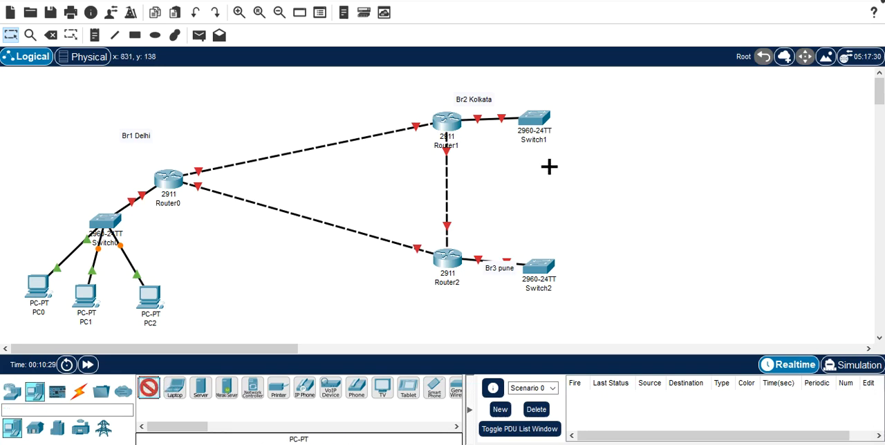
click(627, 81)
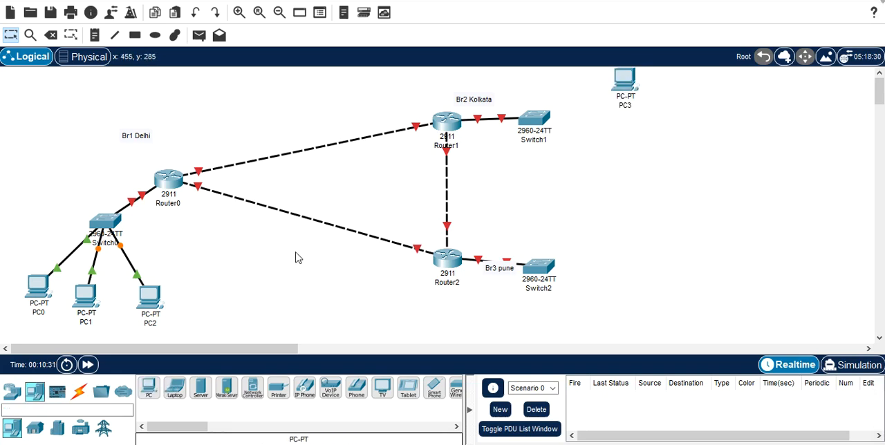
click(146, 399)
click(637, 127)
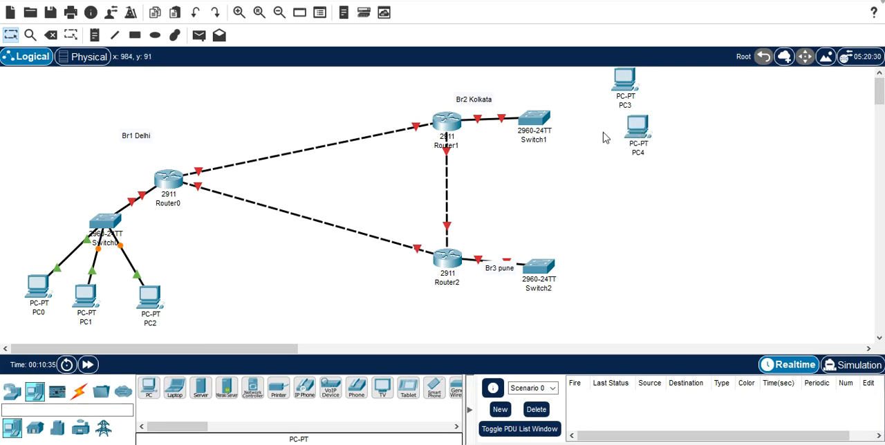
click(149, 392)
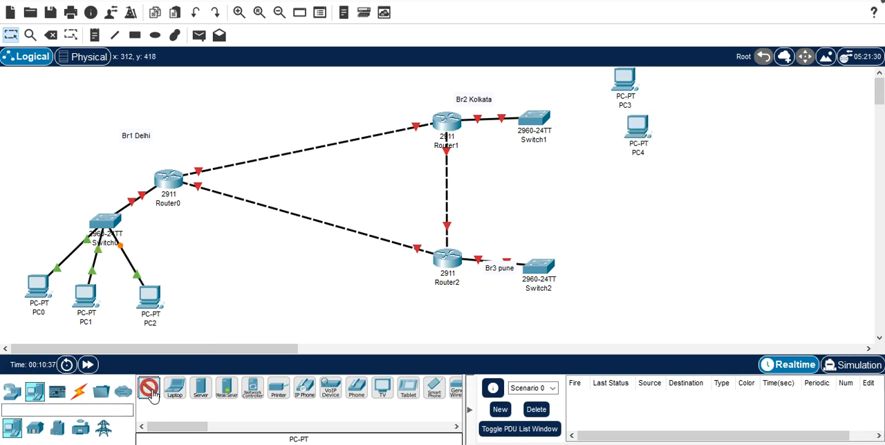
click(660, 180)
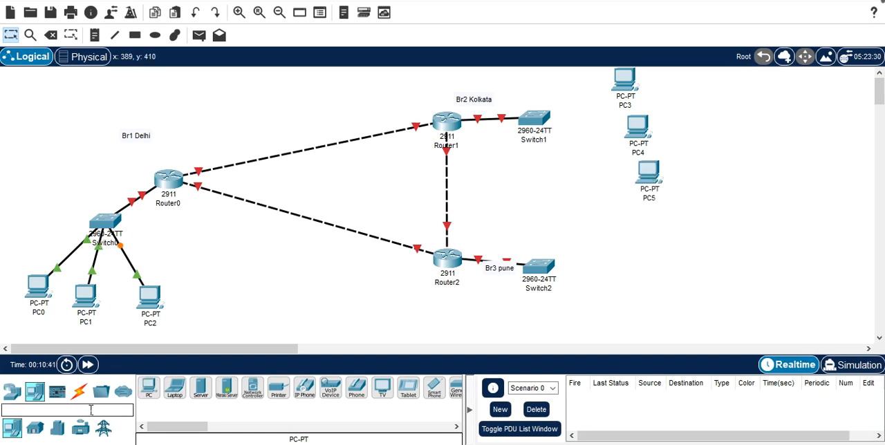
Step: Connect Switch1's FastEthernet0/2 port to PC3's FastEthernet0 port with a Copper Straight-Through cable
click(78, 391)
click(201, 388)
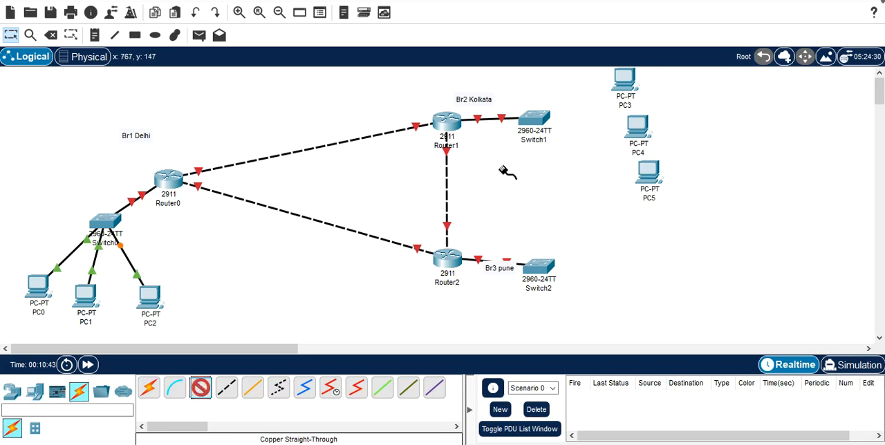
click(538, 122)
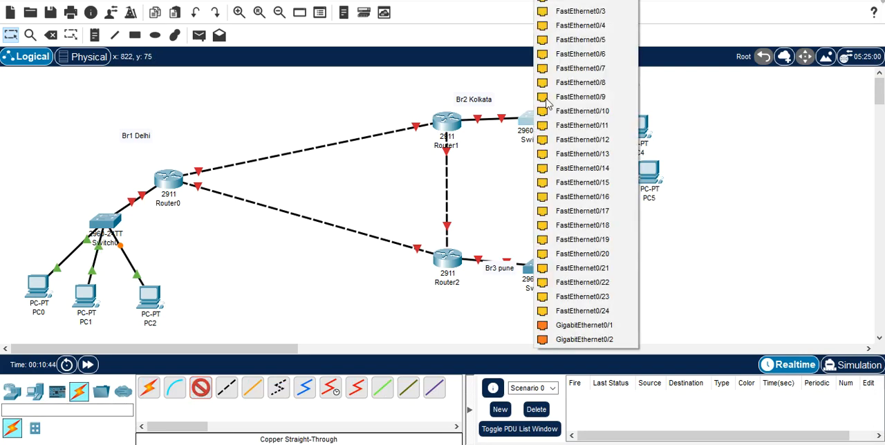
click(579, 2)
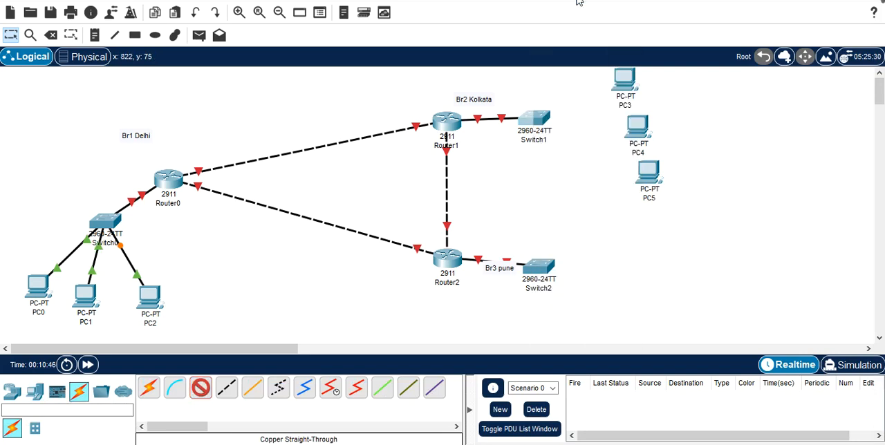
click(628, 82)
click(657, 128)
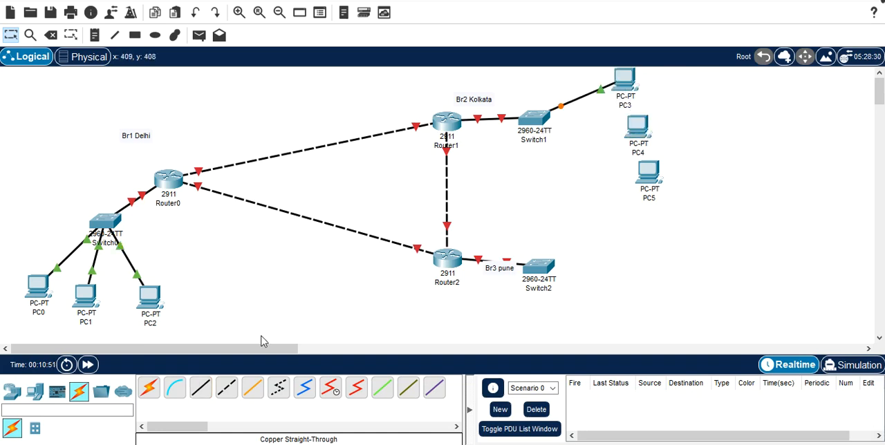
Step: Connect Switch1's FastEthernet0/3 port to PC4's FastEthernet0 port with a Copper Straight-Through cable
click(200, 388)
click(542, 123)
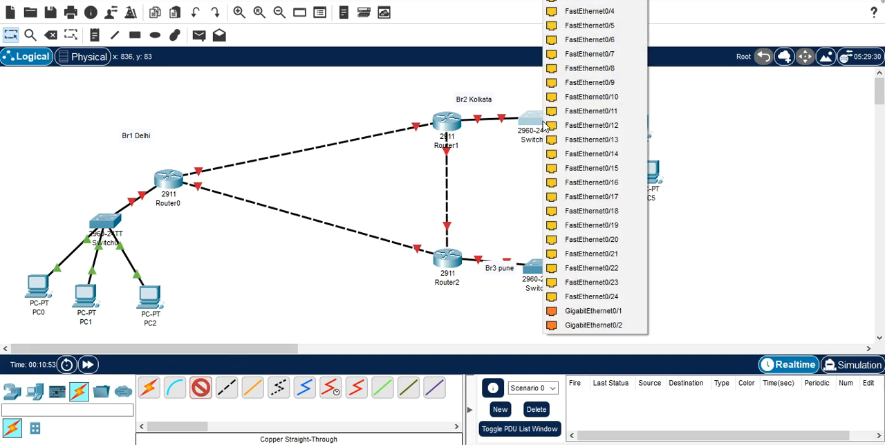
click(610, 4)
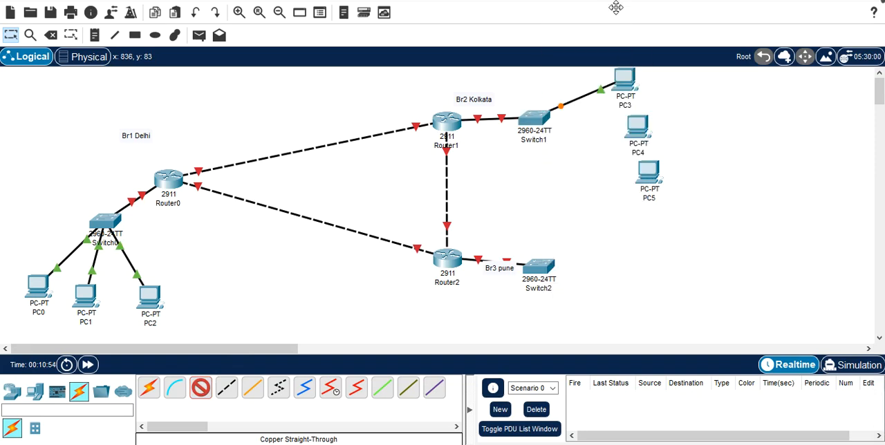
click(633, 130)
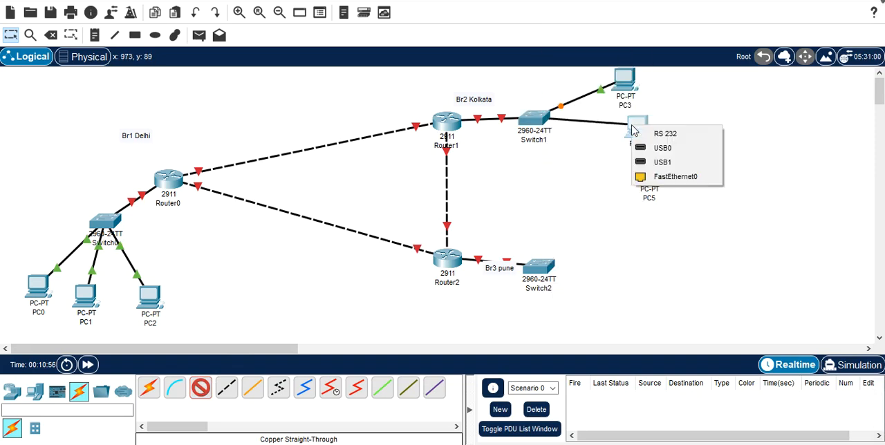
click(674, 177)
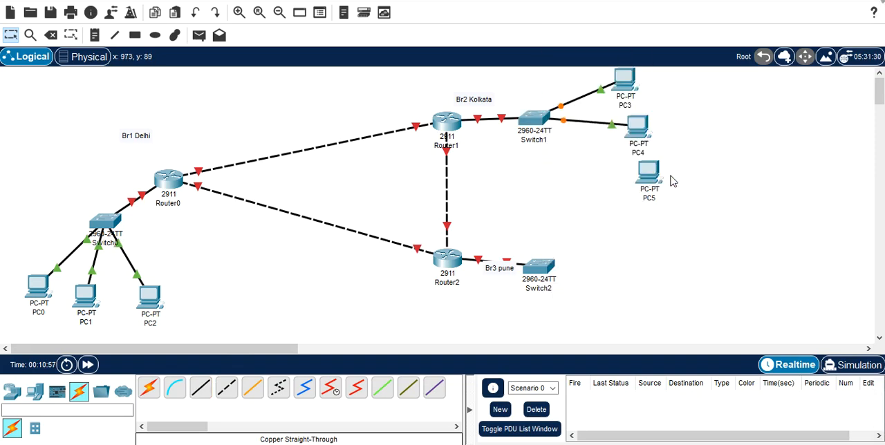
Step: Connect Switch1's FastEthernet0/4 port to PC5's FastEthernet0 port with a Copper Straight-Through cable
click(201, 389)
click(539, 123)
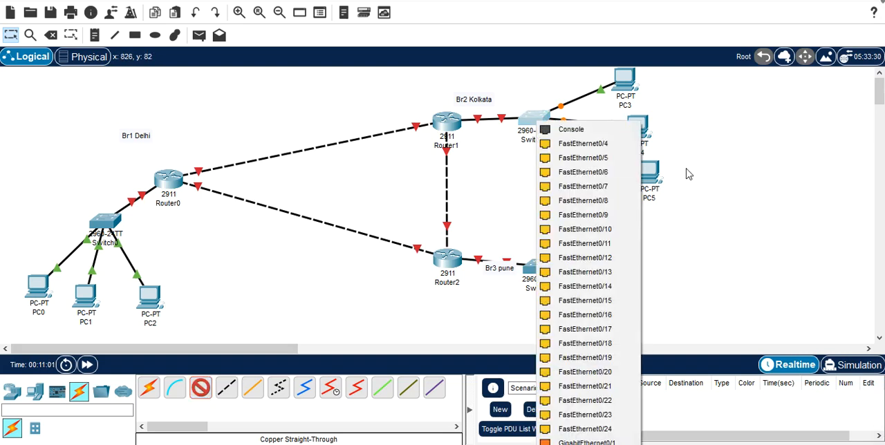
click(618, 145)
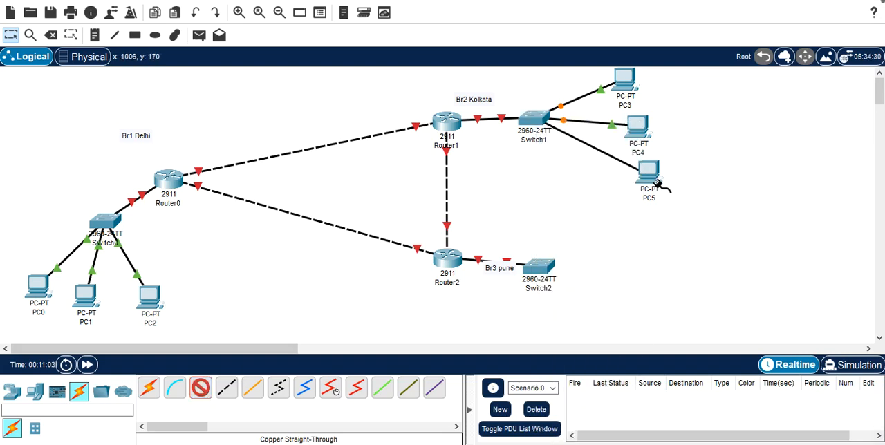
click(651, 176)
click(689, 226)
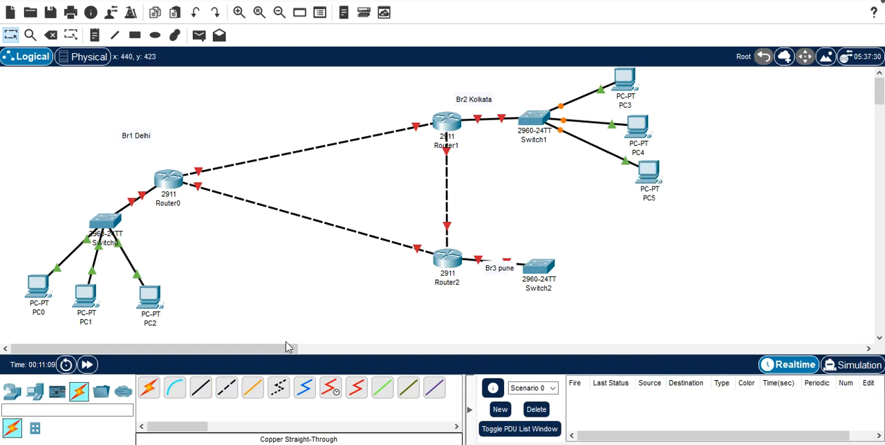
Step: Add three PCs around Switch2 for the Pune branch, two beside it and one below
click(201, 388)
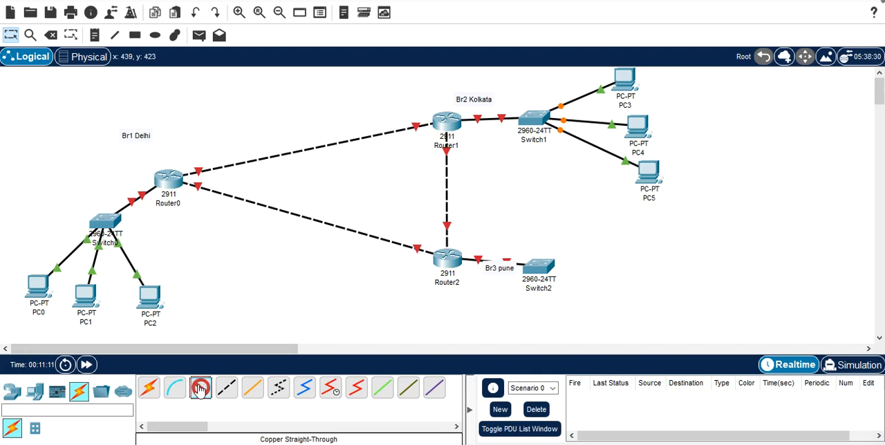
click(35, 391)
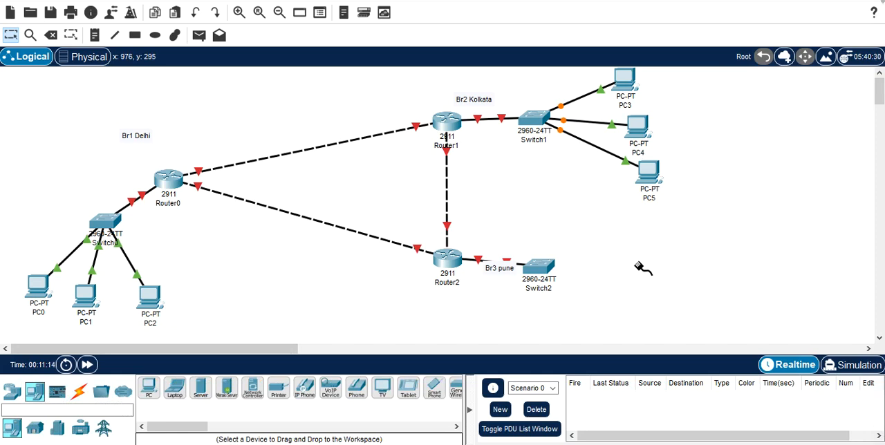
click(149, 387)
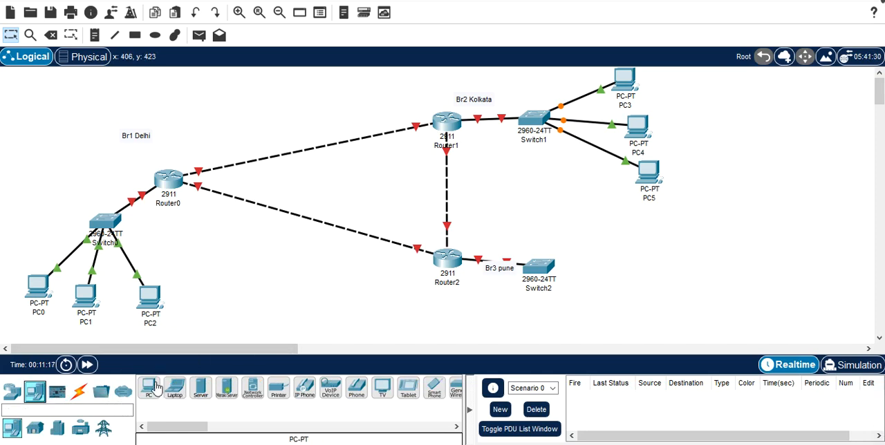
click(642, 266)
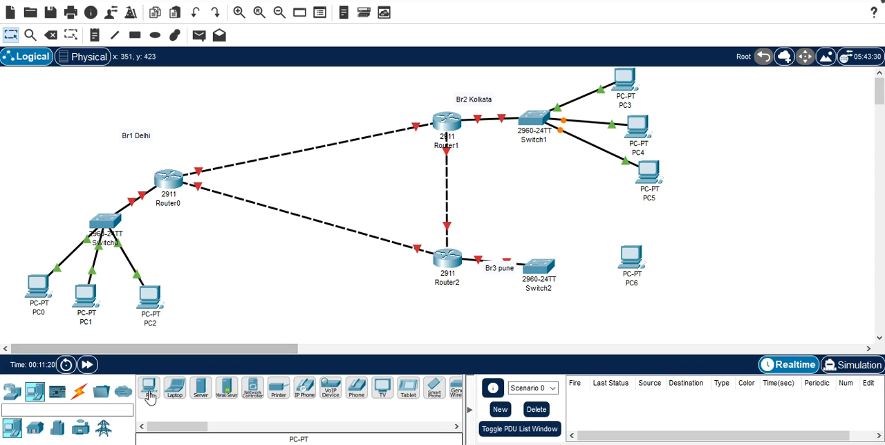
click(634, 308)
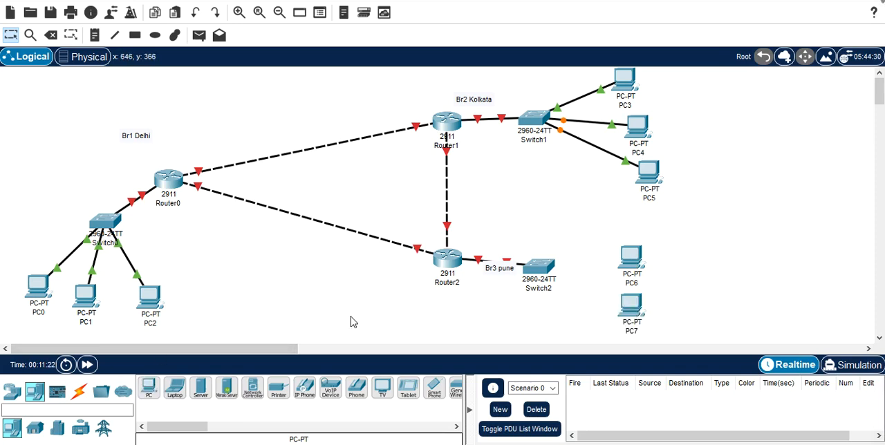
click(148, 387)
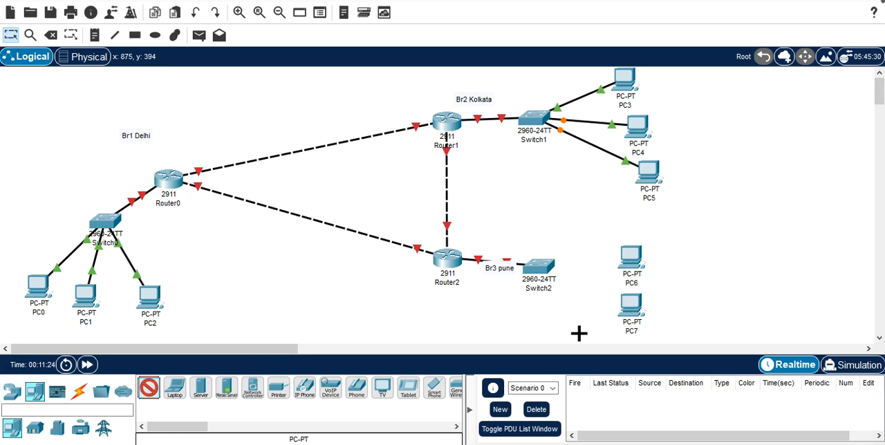
click(589, 331)
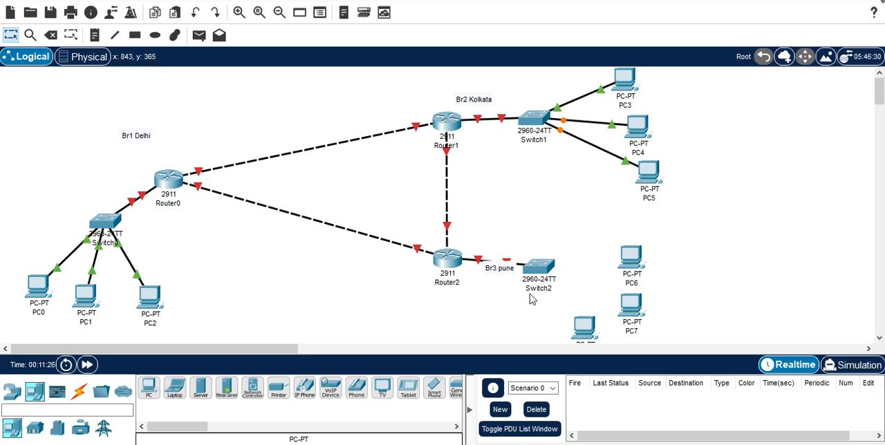
Step: Connect Switch2's FastEthernet0/2 port to PC6's FastEthernet0 port with a Copper Straight-Through cable
click(79, 392)
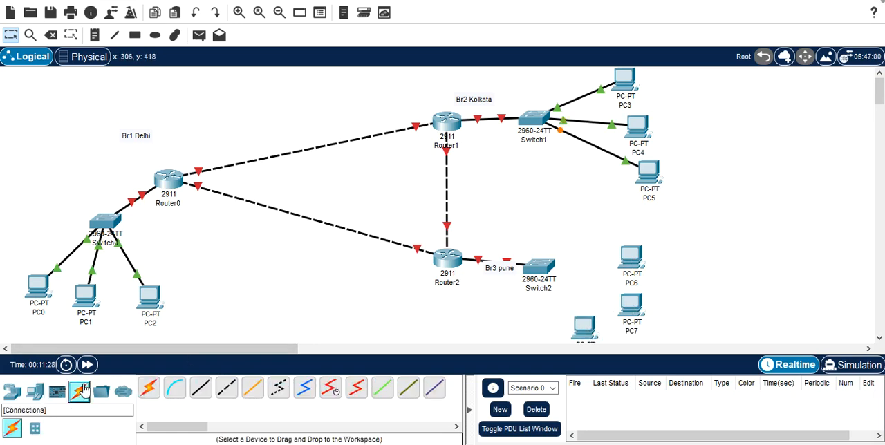
click(201, 387)
click(549, 268)
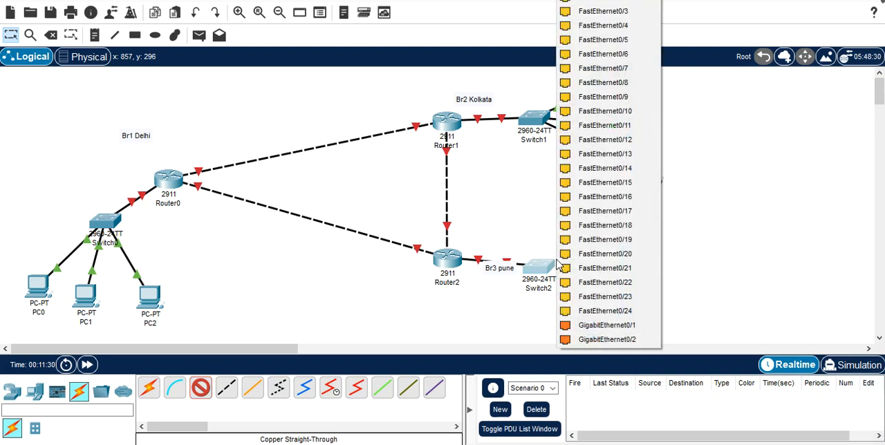
click(608, 3)
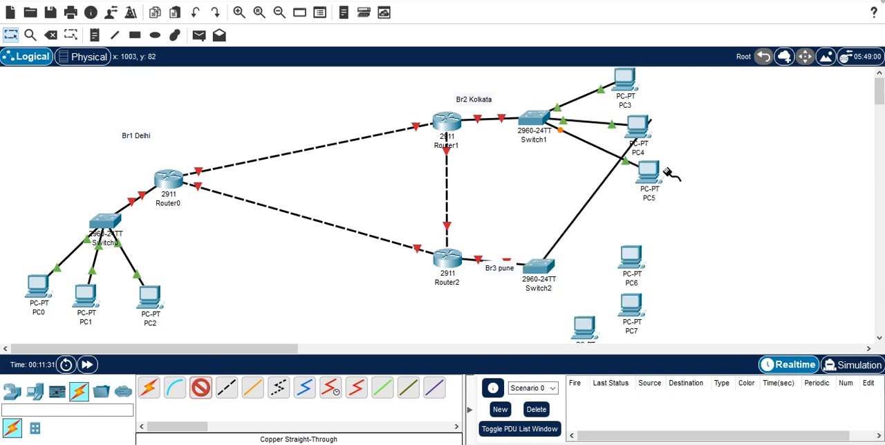
click(634, 275)
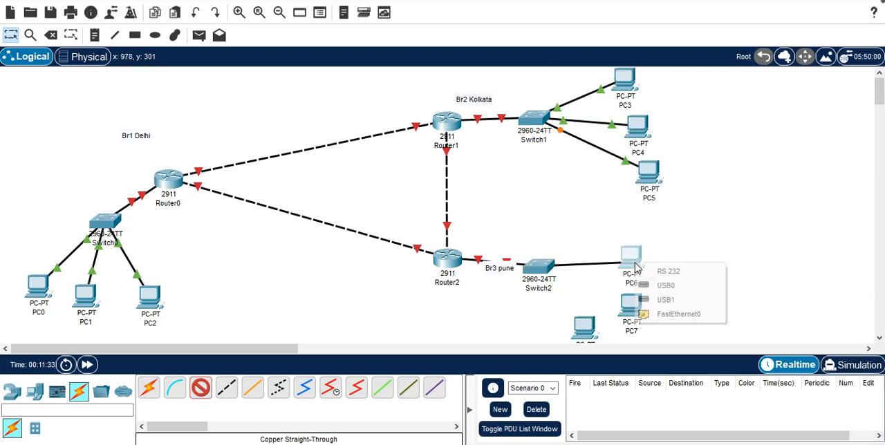
click(669, 312)
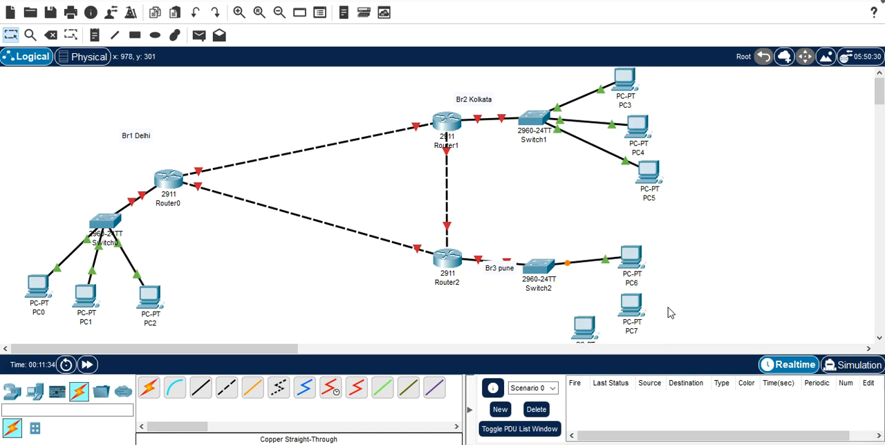
Step: Connect a free FastEthernet port on Switch2 to PC7's FastEthernet0 port with a Copper Straight-Through cable
click(200, 388)
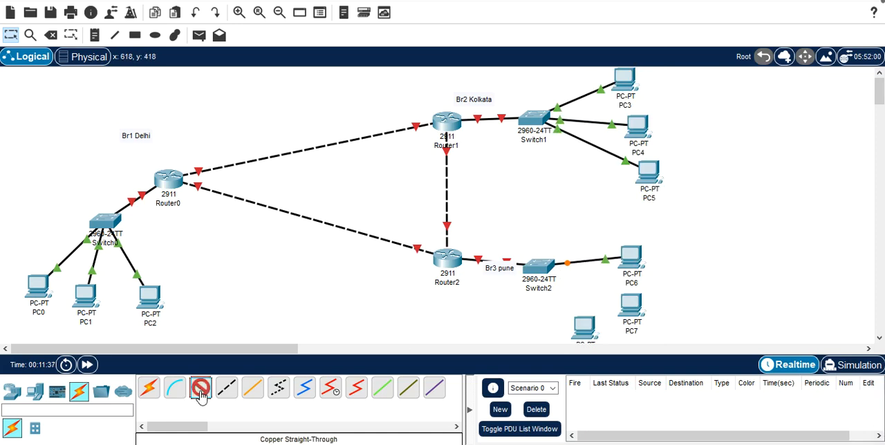
click(551, 272)
click(642, 9)
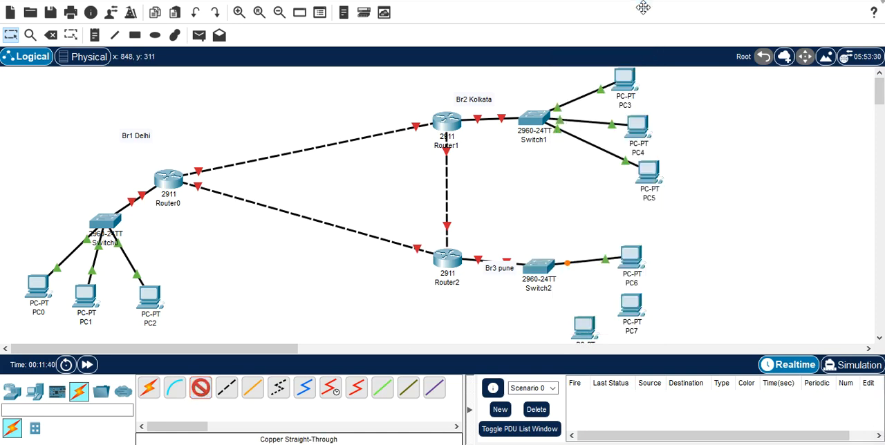
click(641, 308)
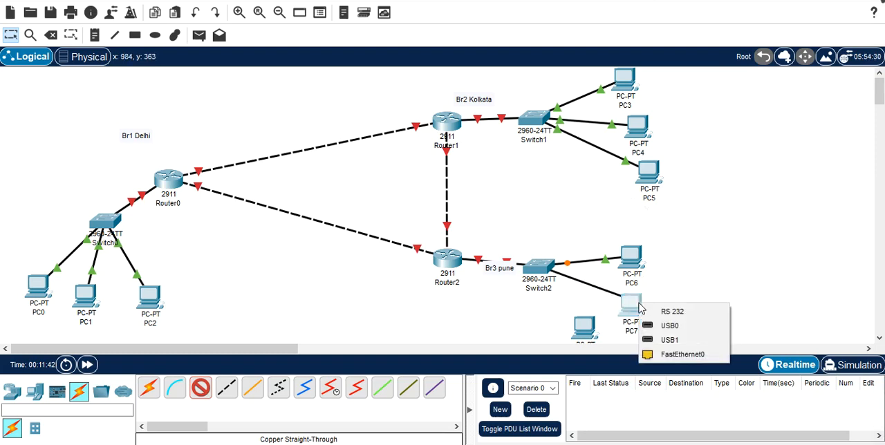
click(674, 354)
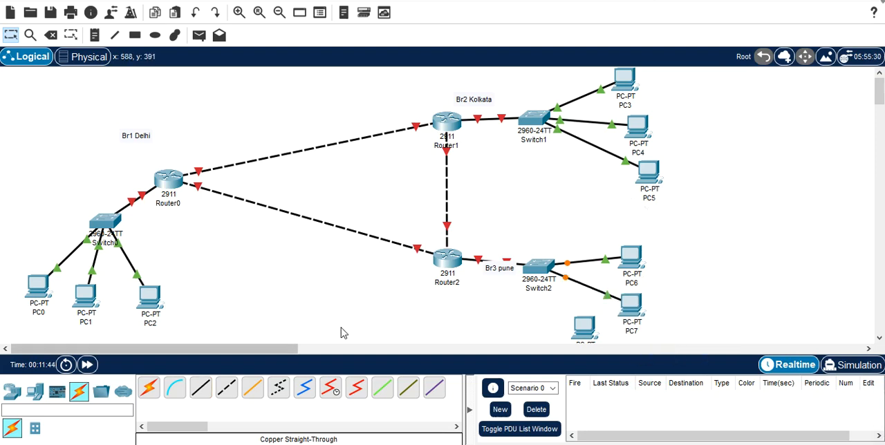
Step: Connect another free FastEthernet port on Switch2 to the FastEthernet0 port of the PC below it with a Copper Straight-Through cable
click(205, 395)
click(538, 277)
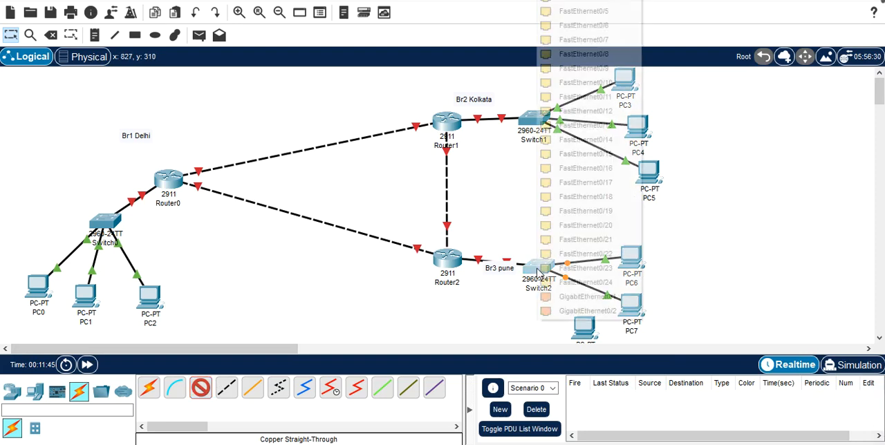
click(595, 11)
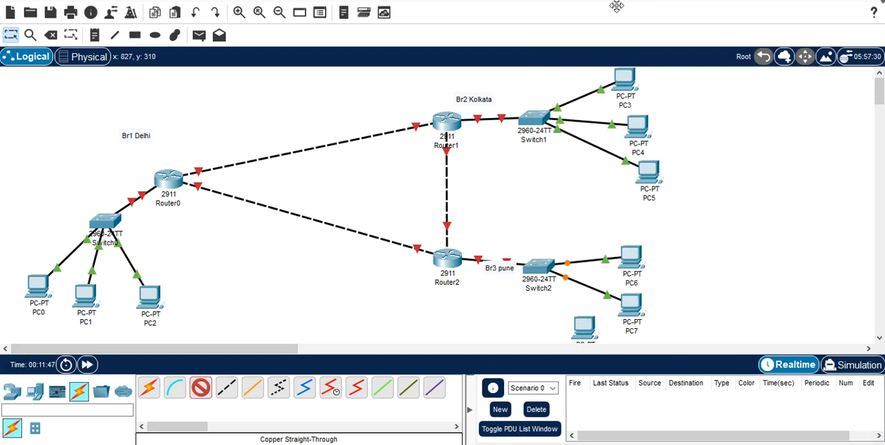
click(592, 334)
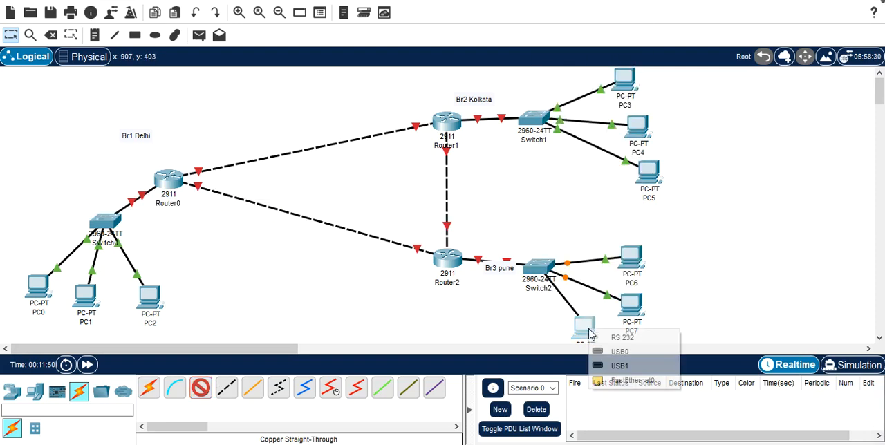
click(623, 381)
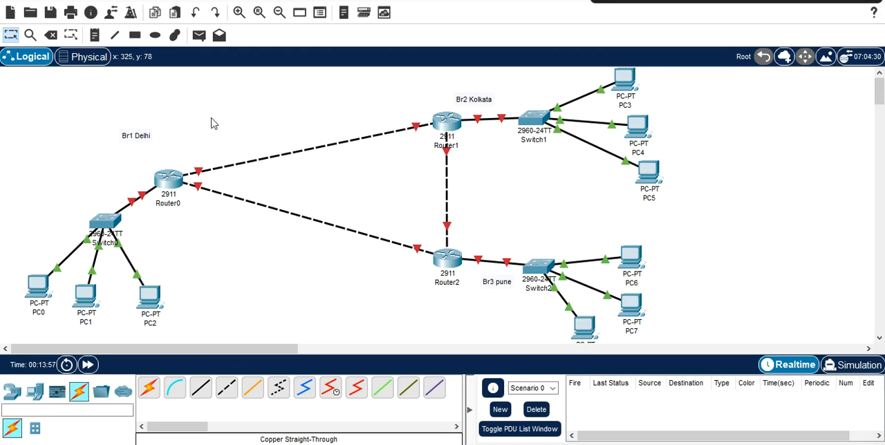
Step: Detach the Router0 end of the Router0–Router1 cable and reconnect it to Router0's GigabitEthernet0/1 port
click(198, 175)
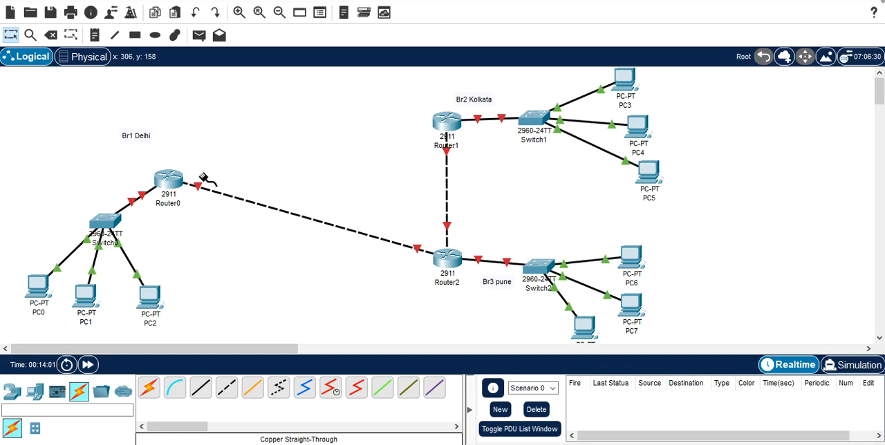
click(176, 179)
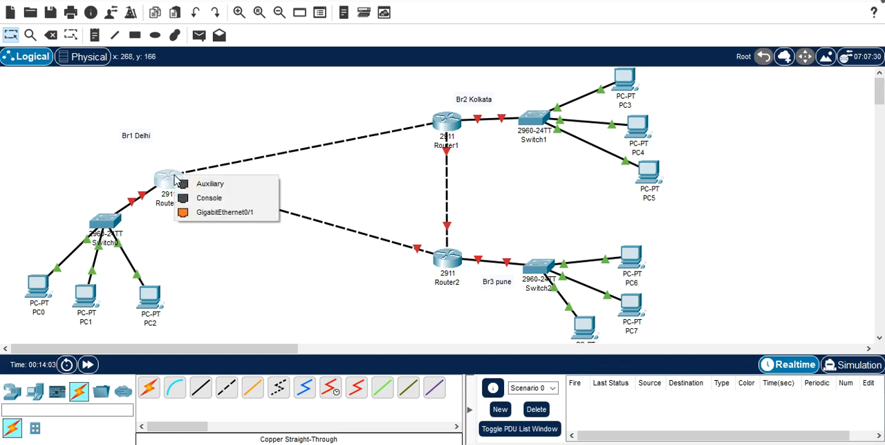
click(214, 213)
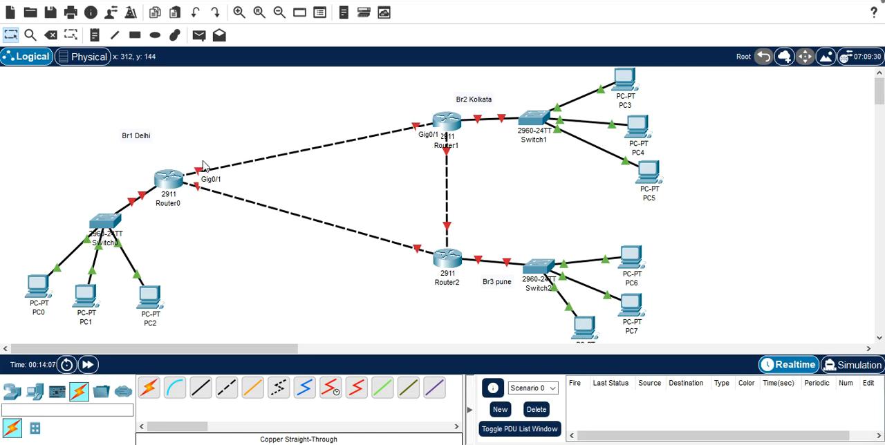
Step: Add the notes "Gig 0/1" and "Gig 0/2" at Router0's ends of its links to Router1 and Router2
click(95, 34)
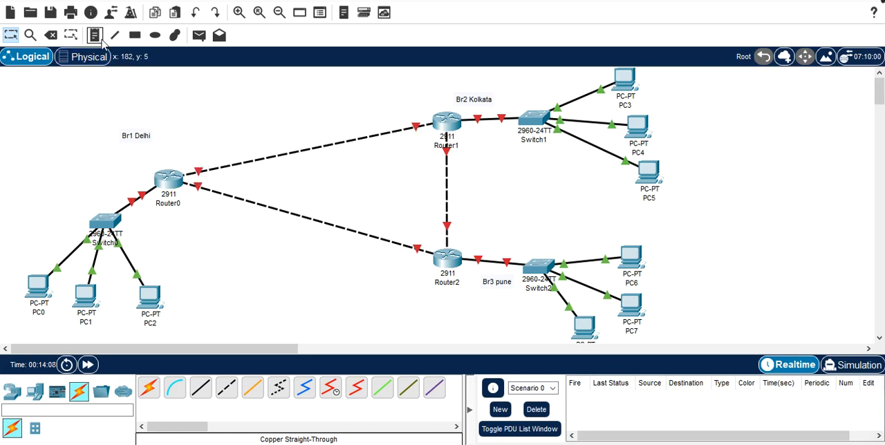
click(196, 164)
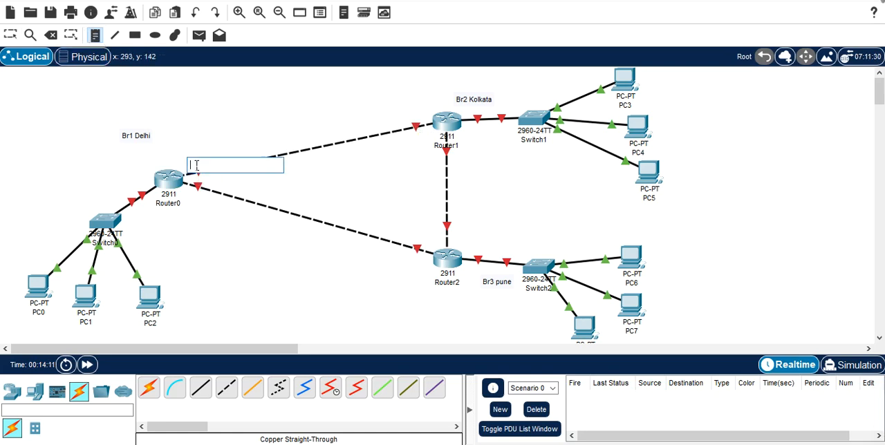
text(Gig 0/1)
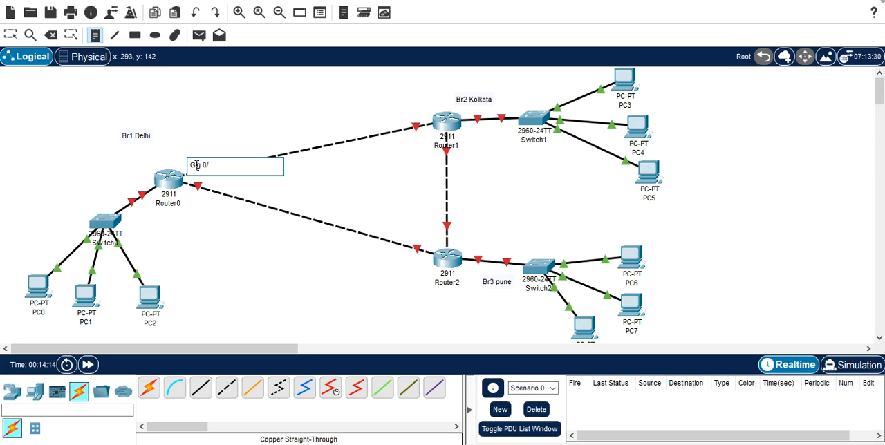
click(205, 205)
text(Gi)
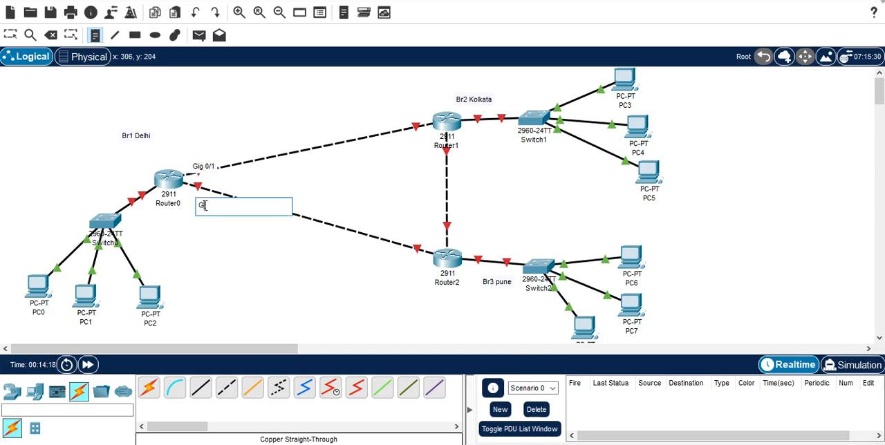
text(g 0/2)
Step: Add the note "Gig 0/0" at Router0's end of its link to Switch0
click(137, 188)
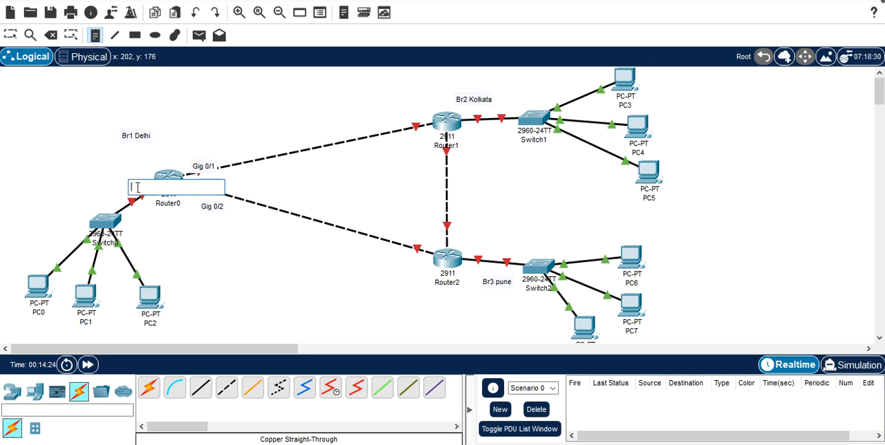
text(Gi)
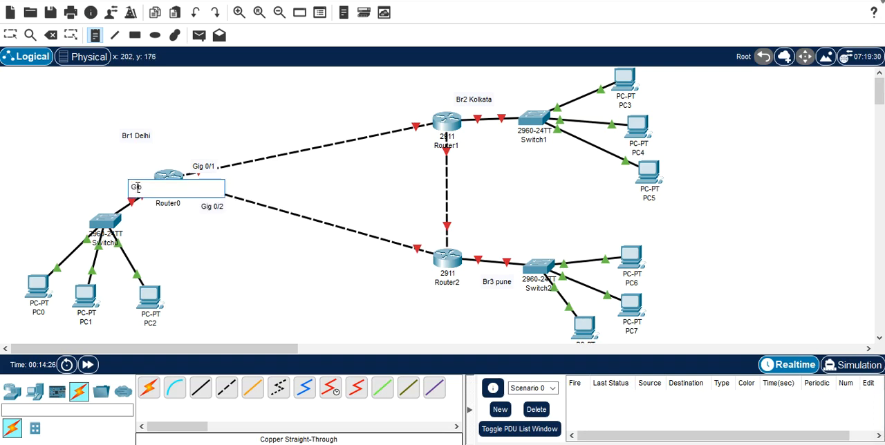
text(g 0/0)
click(207, 251)
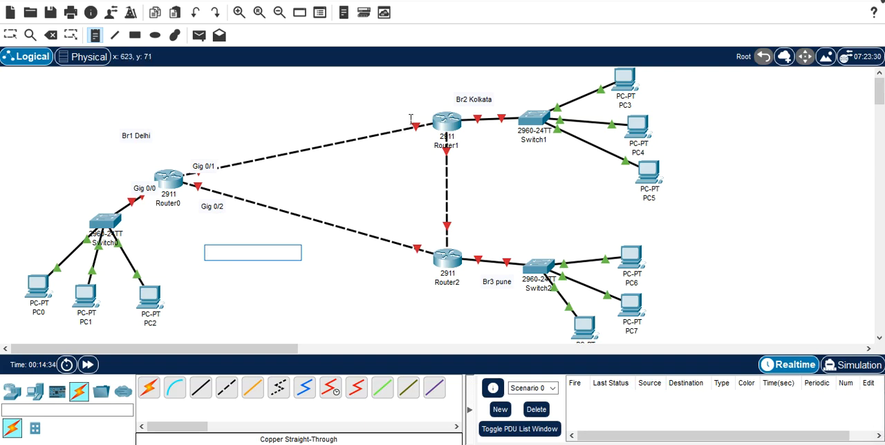
Step: Add the note "Gig 0/0" at Router1's end of its link to Switch1
click(472, 133)
text(G)
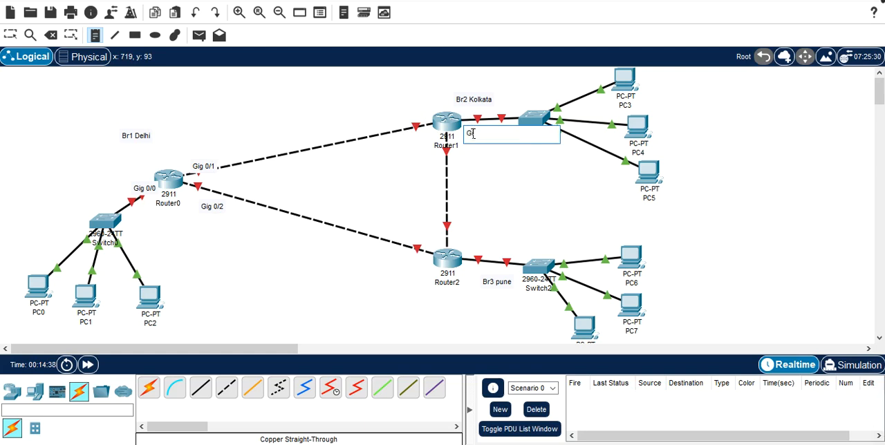
text(ig 0/0)
click(405, 118)
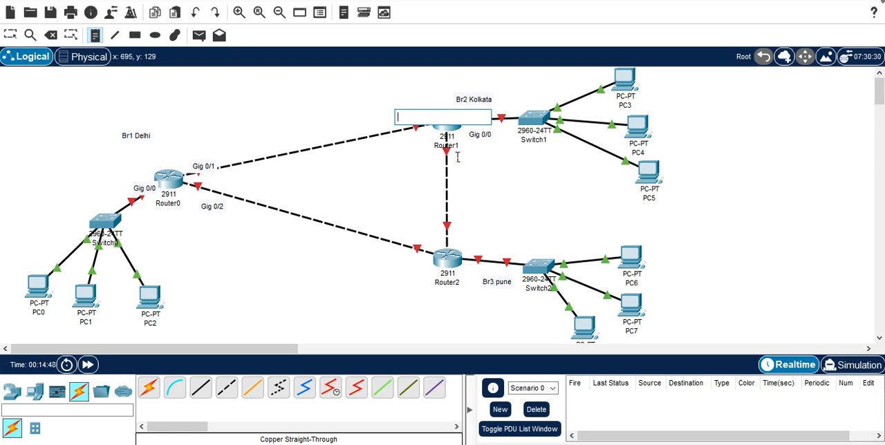
Step: Add the note "Gig 0/2" at Router1's end of its link to Router2
click(456, 157)
text(Gi)
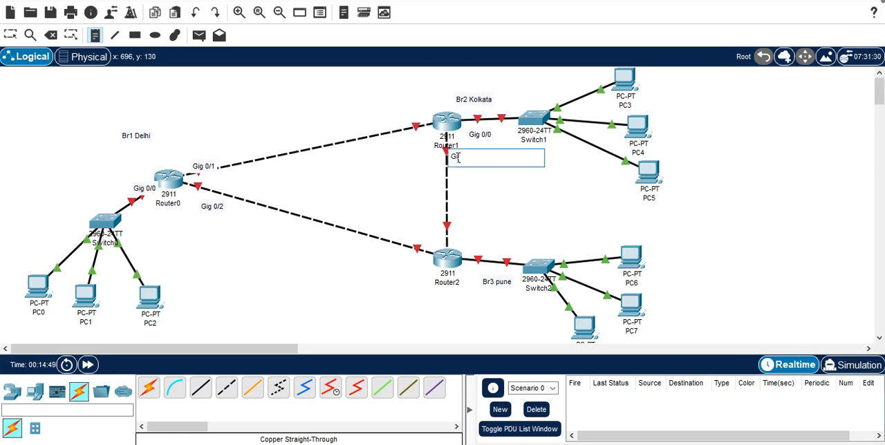
text(g 0/0)
key(BackSpace)
Step: Add the note "Gig 0/1" at Router1's end of its link to Router0 and leave the note tool
click(406, 115)
click(408, 119)
text(G)
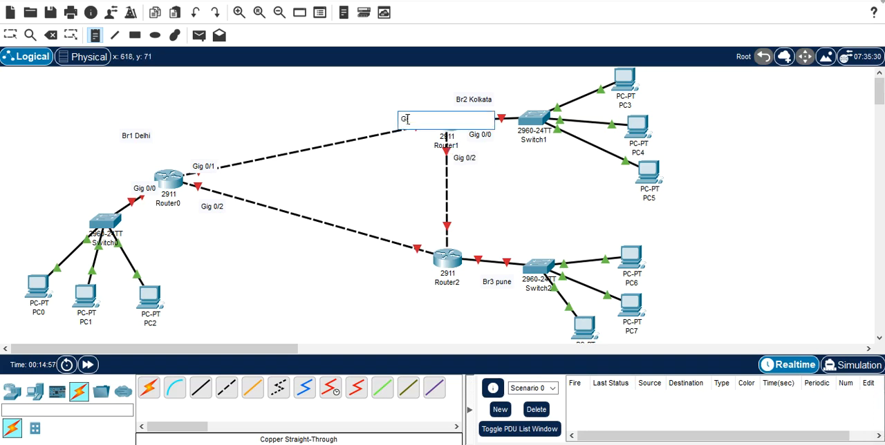
text(ig 0/1)
click(376, 106)
click(371, 107)
key(Escape)
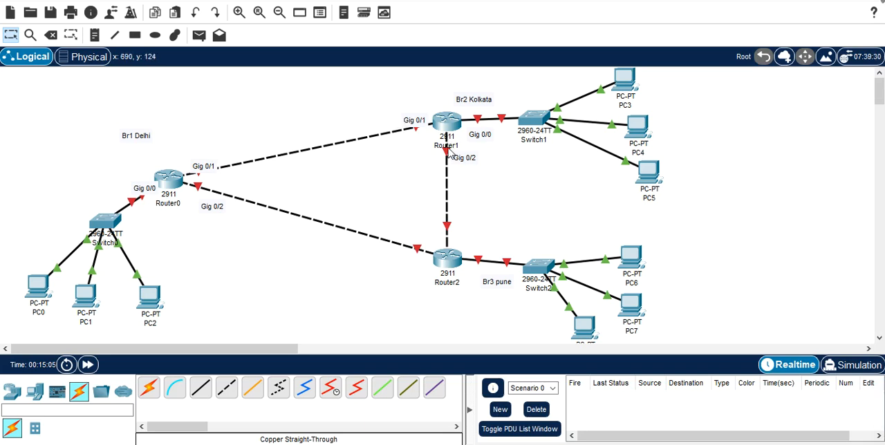
Step: Add the note "Gig 0/0" at Router2's end of its link to Switch2
mouse_move(448, 158)
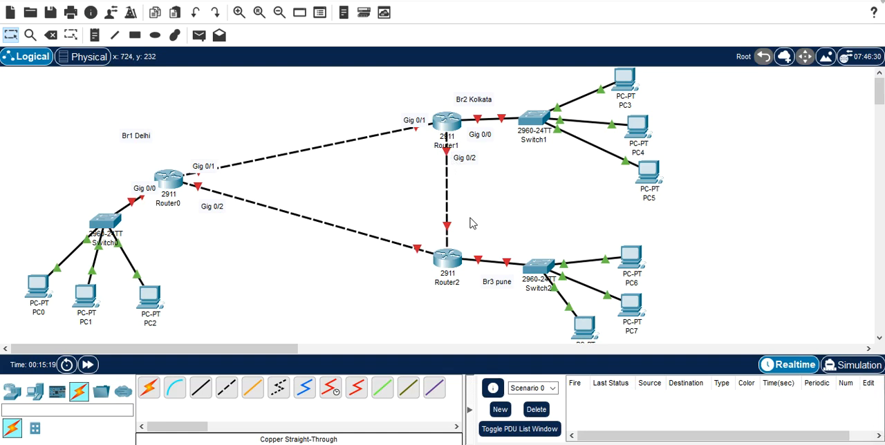
click(95, 36)
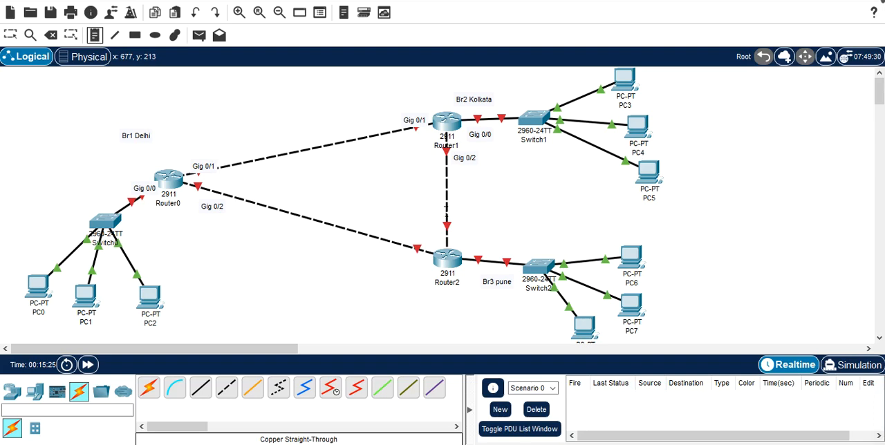
click(468, 246)
text(G)
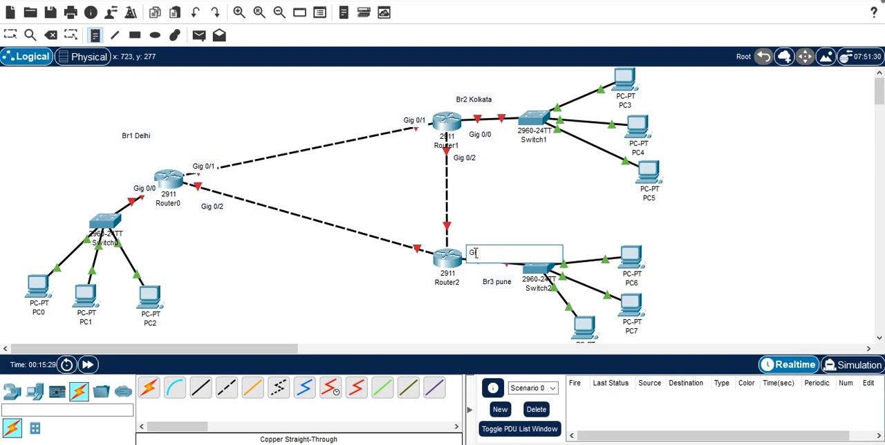
text(ig 0/0)
Step: Add the note "Gig 0/2" at Router2's end of its link to Router1
click(460, 236)
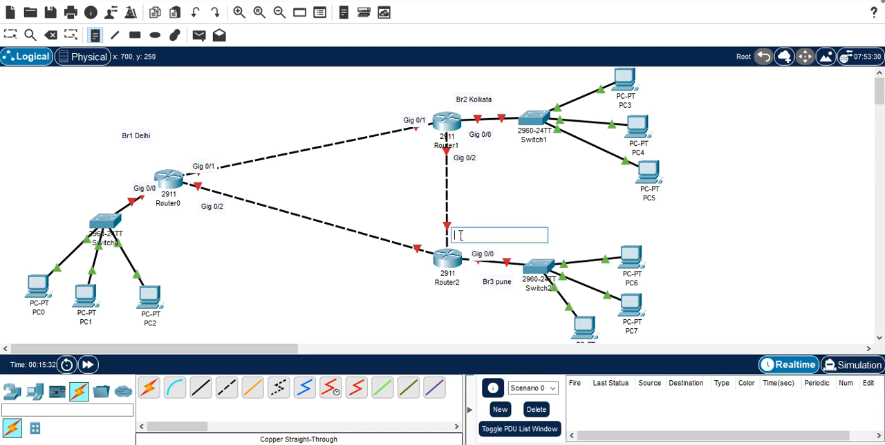
text(Gig 0/2)
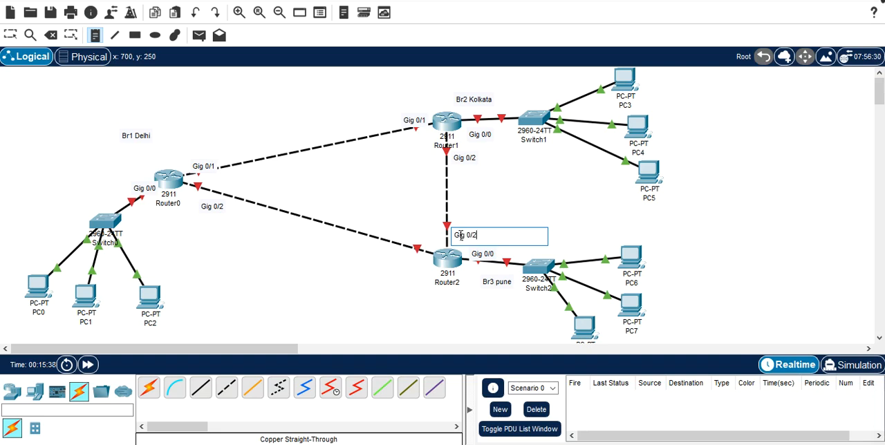
Step: Add the note "Gig 0/1" at Router2's end of its link to Router0 and leave the note tool
click(408, 262)
text(G)
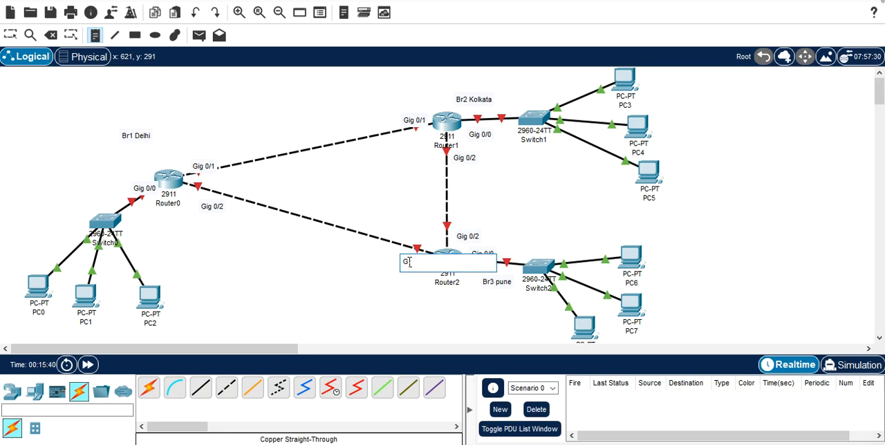
text(ig 0/1)
click(513, 179)
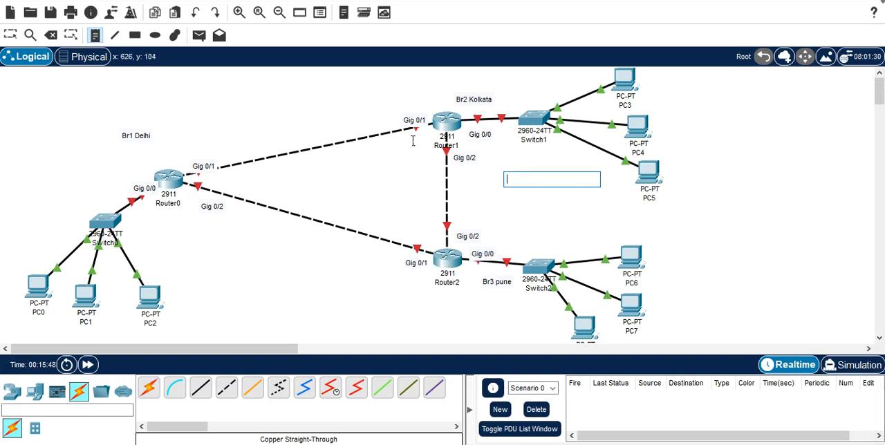
key(Escape)
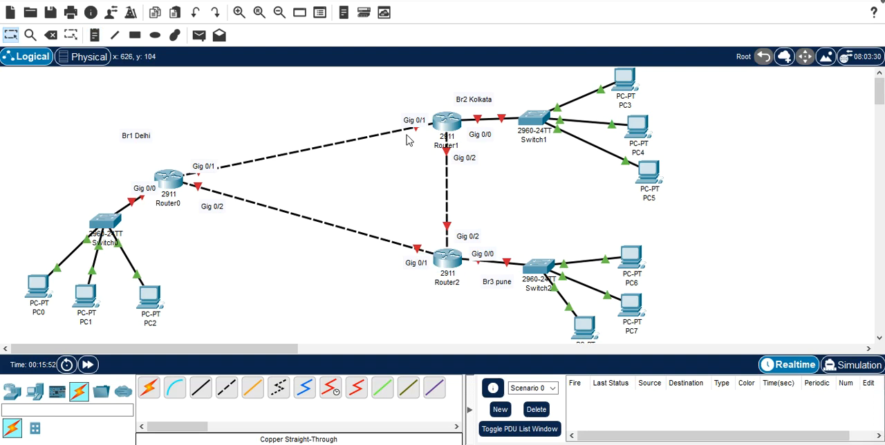
Step: Draw unfilled, black-outlined rectangles around the Delhi, Pune and Kolkata branches, with each branch's router on the rectangle's edge
click(135, 35)
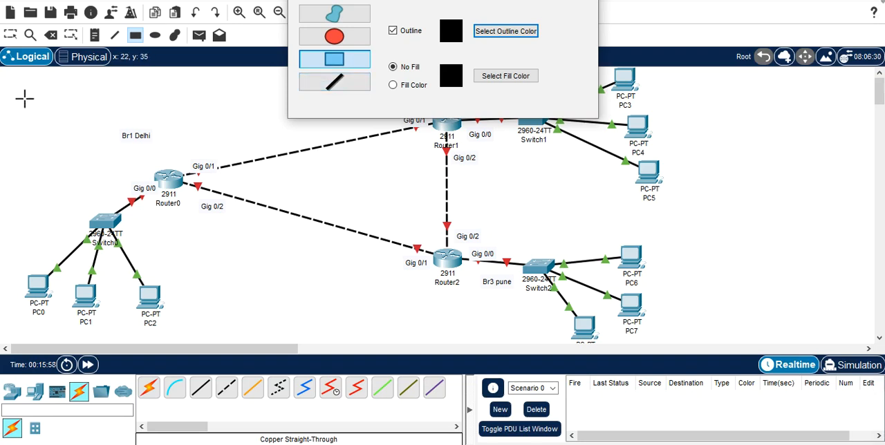
drag(15, 89, 178, 338)
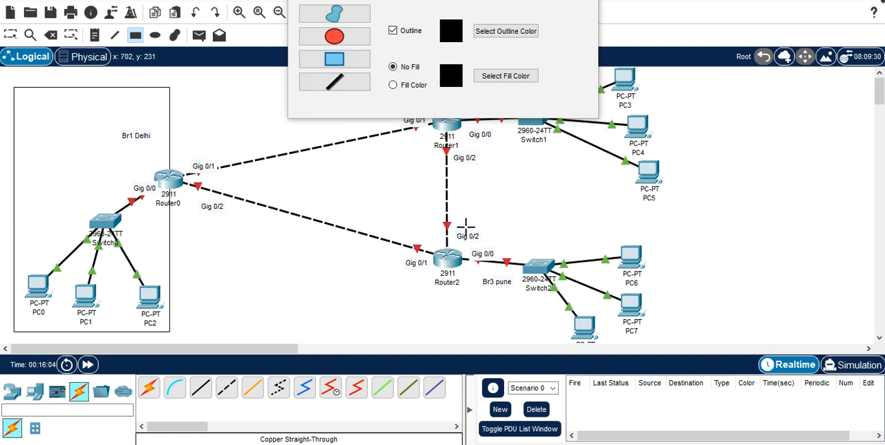
drag(446, 217, 850, 348)
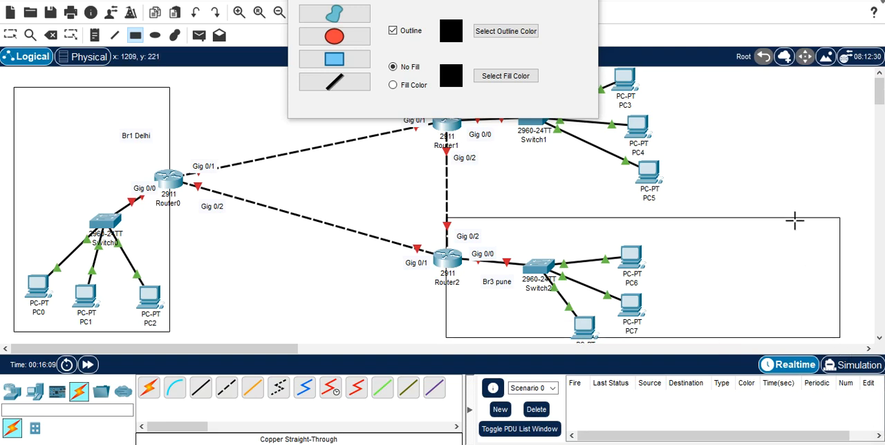
mouse_move(791, 80)
mouse_down()
mouse_move(762, 204)
mouse_move(599, 225)
mouse_move(438, 198)
mouse_move(457, 198)
mouse_up()
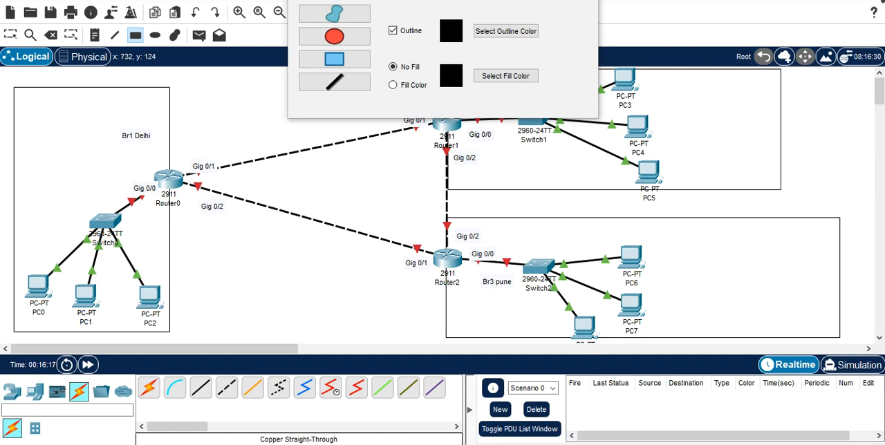
Step: Close the drawing palette and start a note in the Delhi branch's upper corner reading "N Ip 192.169.0.0/25"
click(584, 0)
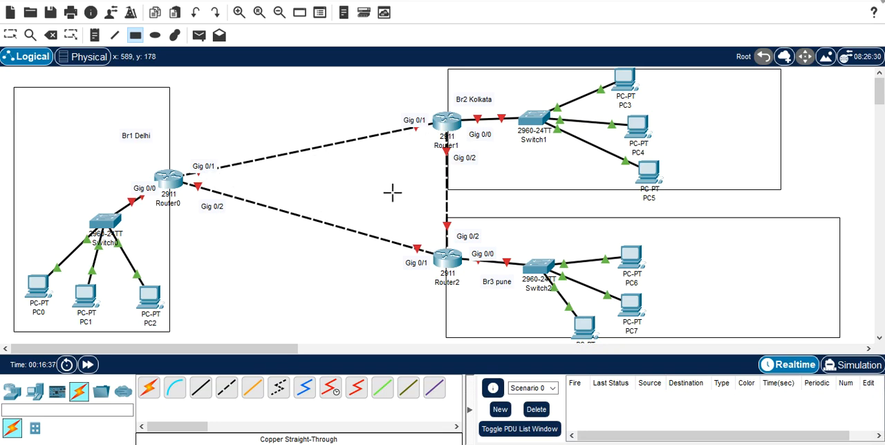
click(96, 35)
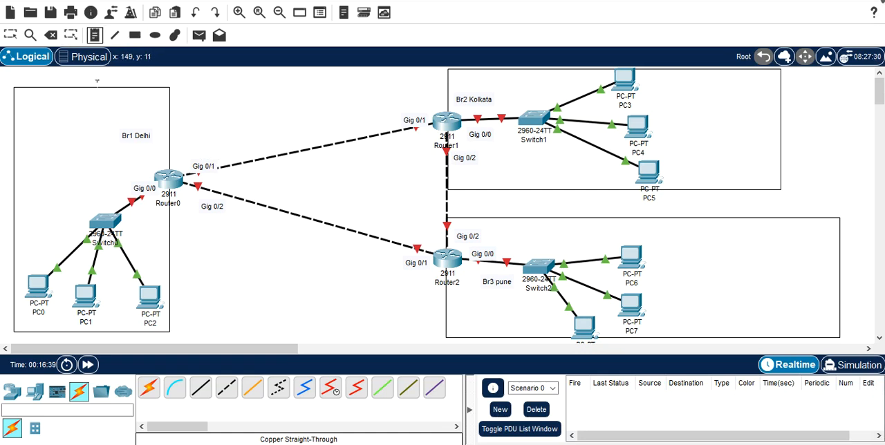
click(41, 100)
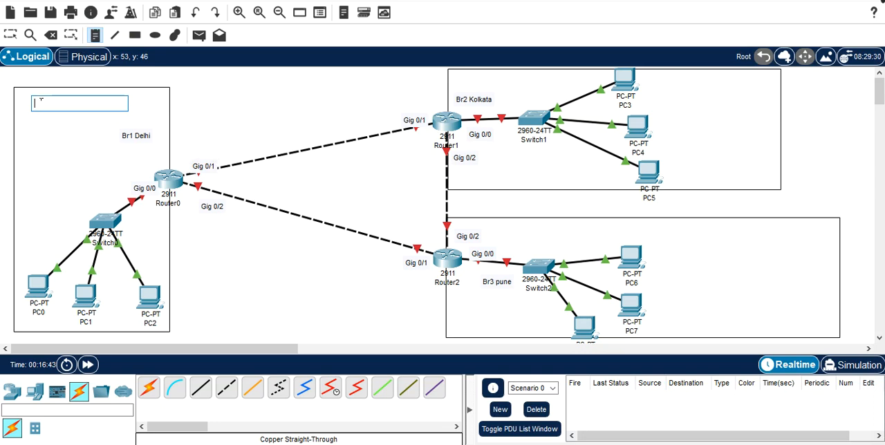
text(N)
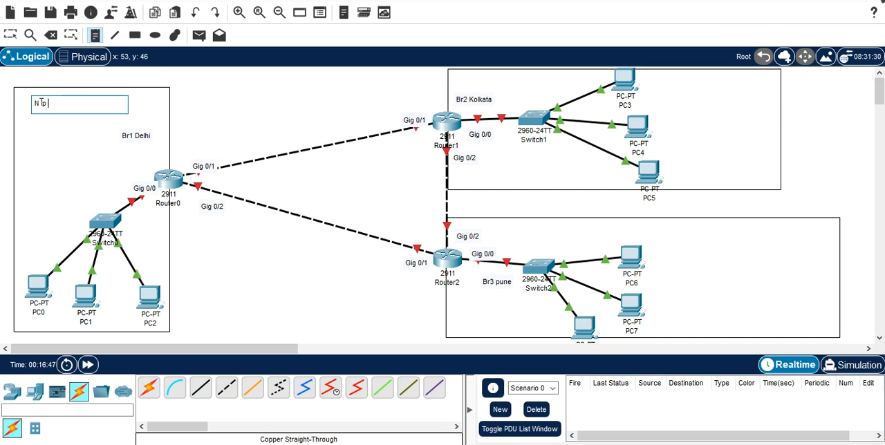
text( ip 192.169.0.0/25)
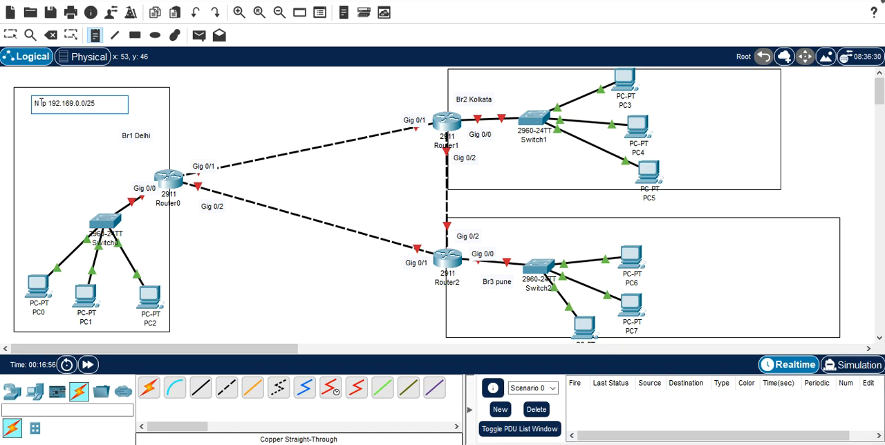
Step: Add a second line "Musk 255.255.255.128" to the Delhi network note
key(Return)
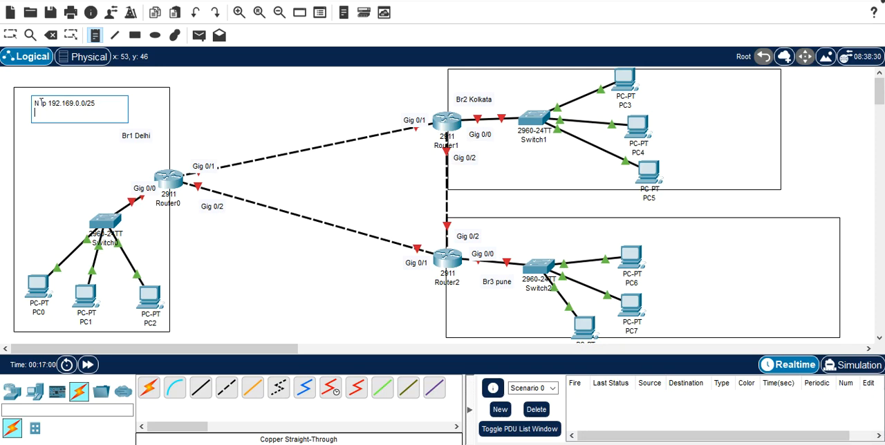
text(Musk 255.255.255.1)
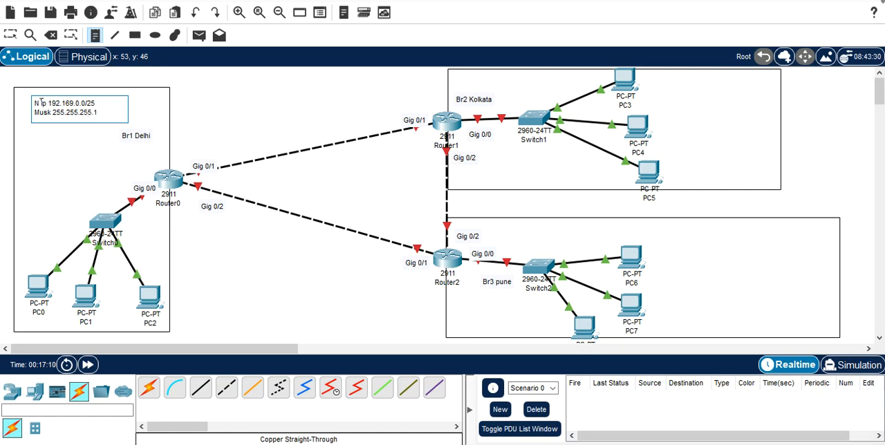
text(28)
Step: Add a third line "V Host 1 1-126" to the Delhi network note
double_click(99, 112)
key(End)
key(Return)
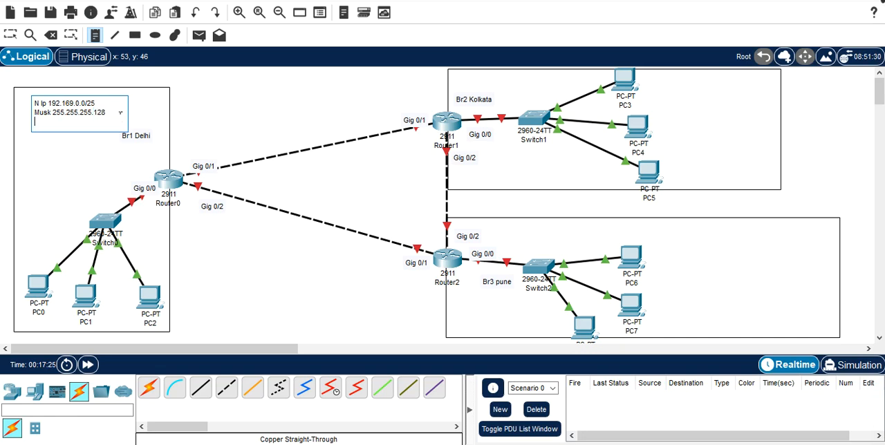
text(N)
key(BackSpace)
text(V Host 1 1)
text(-126)
key(Return)
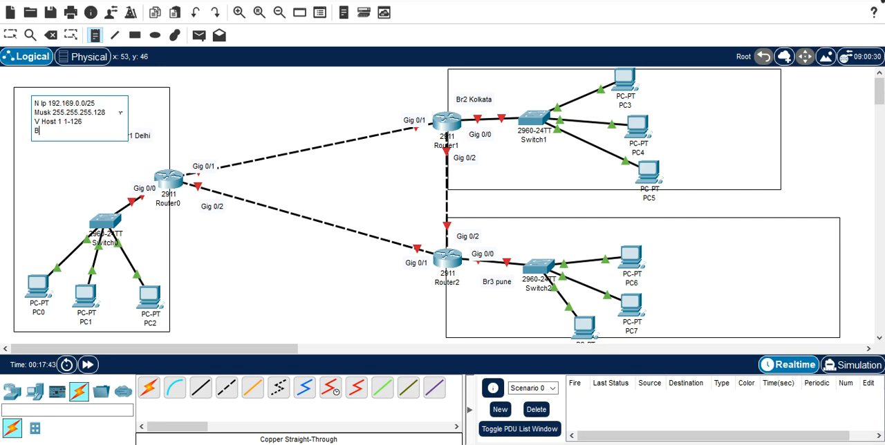
Step: Finish the Delhi network note with the line "Brodcast 192.169.0.127" and leave the note tool
text(Brodcast 192.169.0.127)
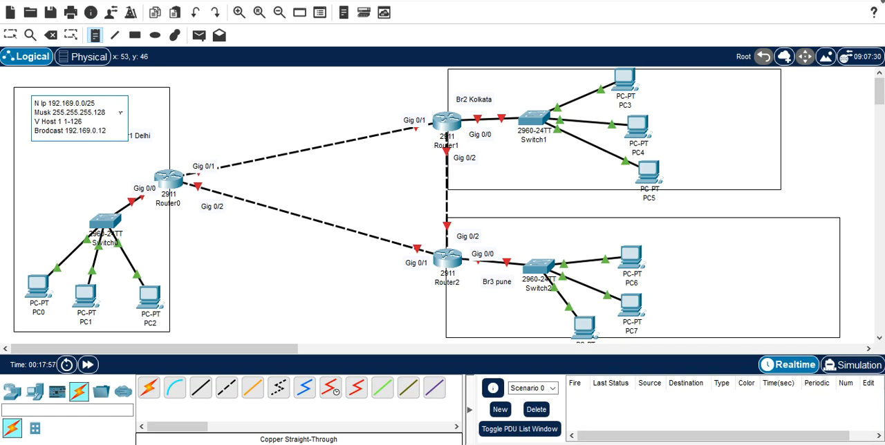
click(111, 165)
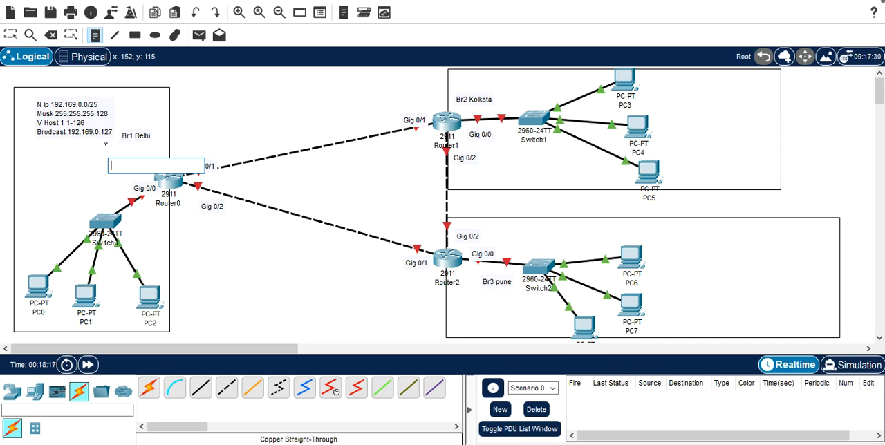
key(Escape)
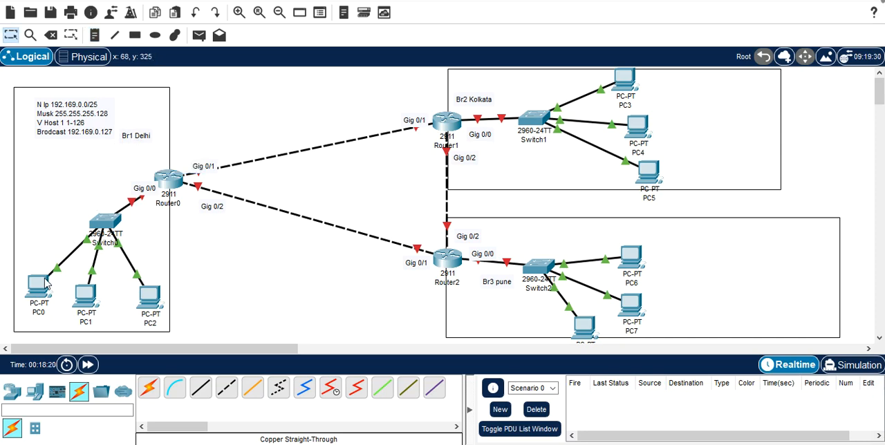
Step: In PC0's IP configuration, set the static IPv4 address to 192.169.0.2
mouse_move(42, 287)
mouse_move(175, 181)
click(40, 285)
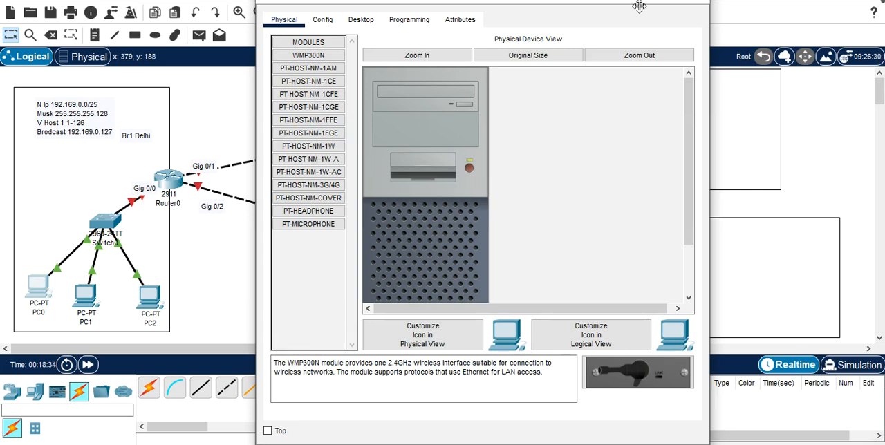
drag(607, 0, 603, 9)
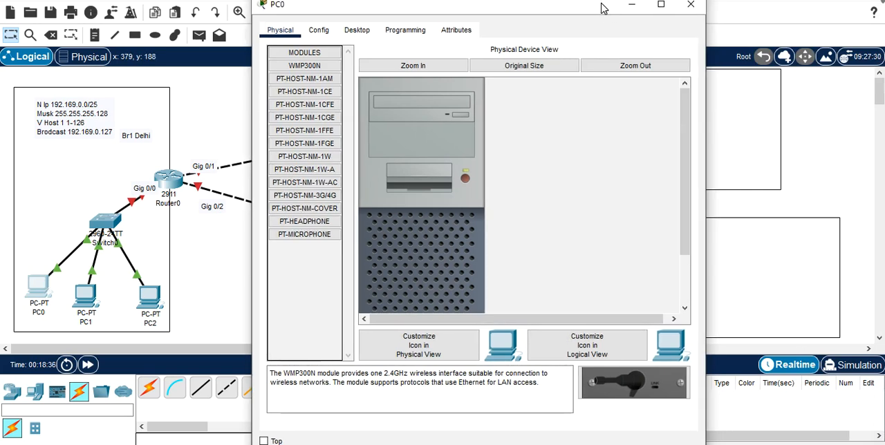
click(358, 31)
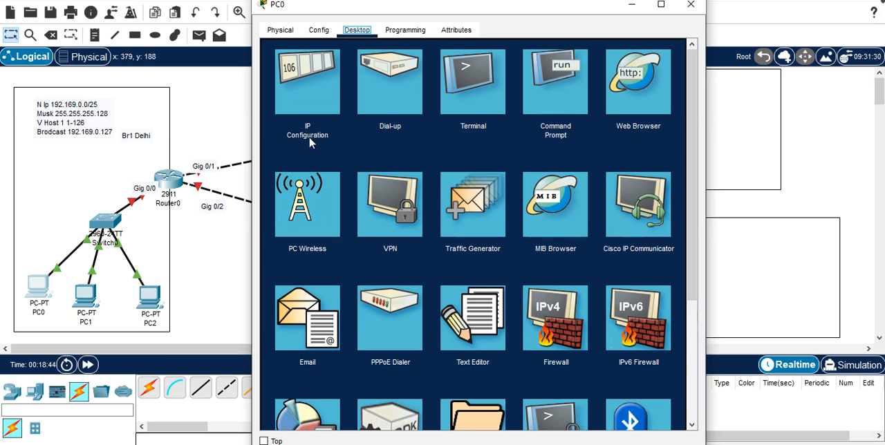
click(312, 102)
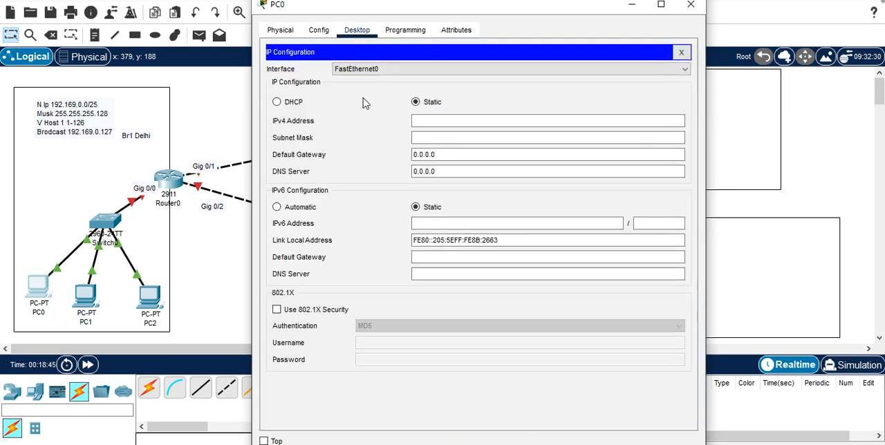
click(430, 121)
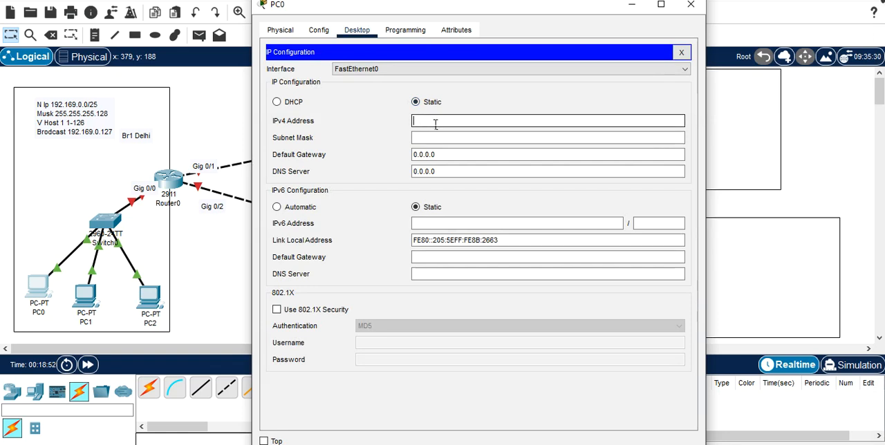
text(192)
text(.169.0)
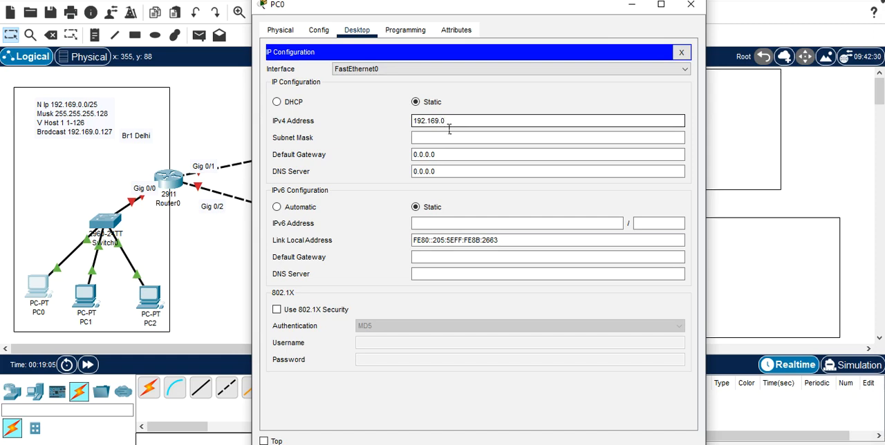
text(.2)
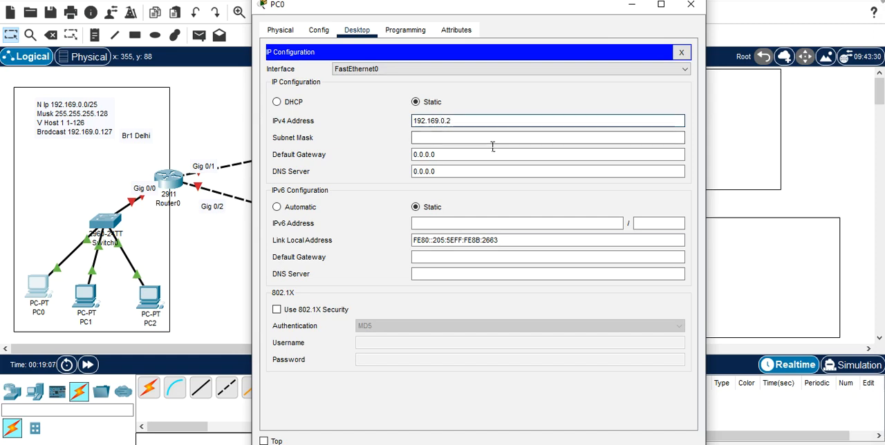
Step: Set PC0's subnet mask to 255.255.255.128 and default gateway to 192.169.0.1, and close its window
click(474, 145)
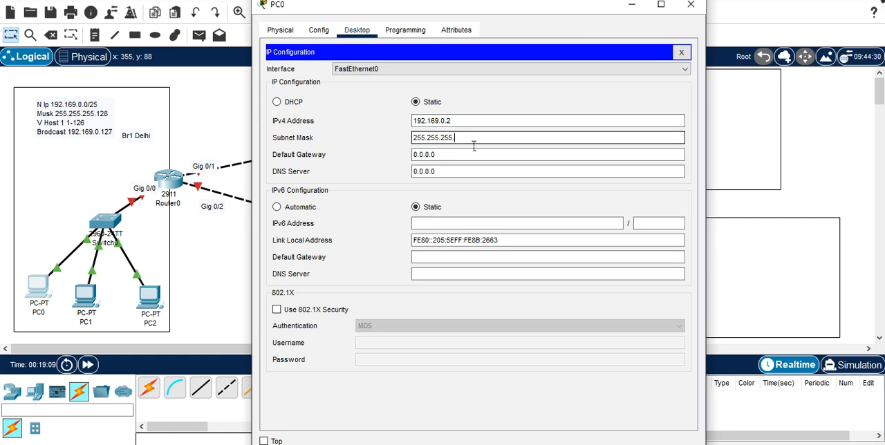
text(128)
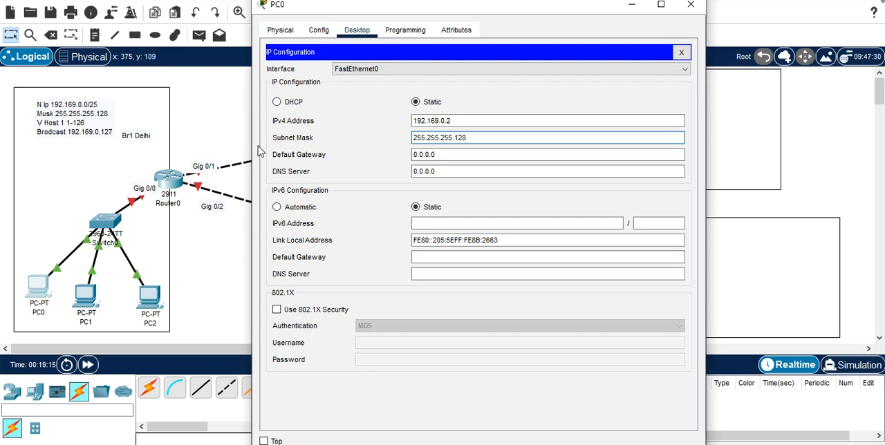
click(455, 161)
key(BackSpace)
key(BackSpace)
key(BackSpace)
key(BackSpace)
key(BackSpace)
key(BackSpace)
key(BackSpace)
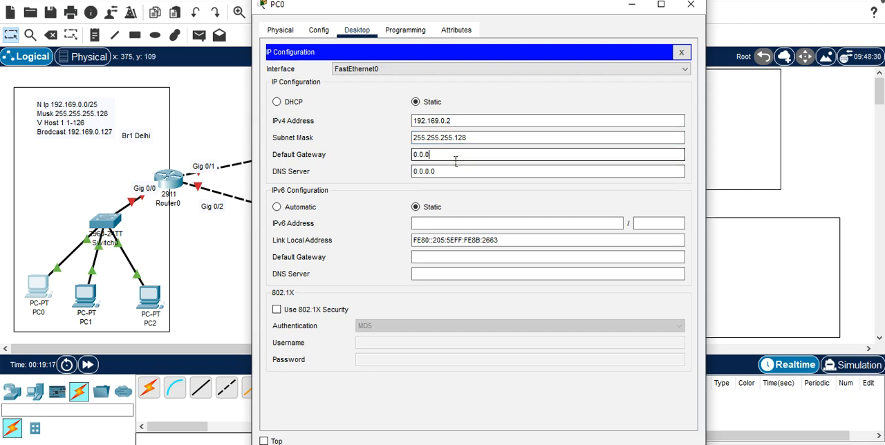
text(192.169.0.1)
click(445, 175)
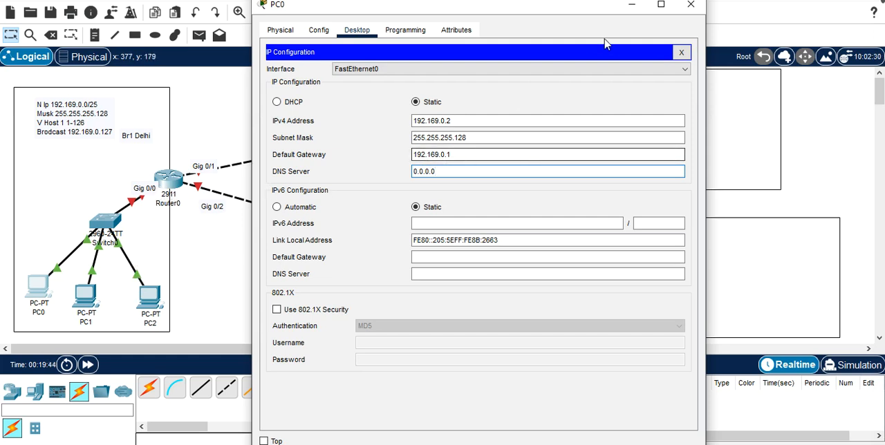
click(688, 13)
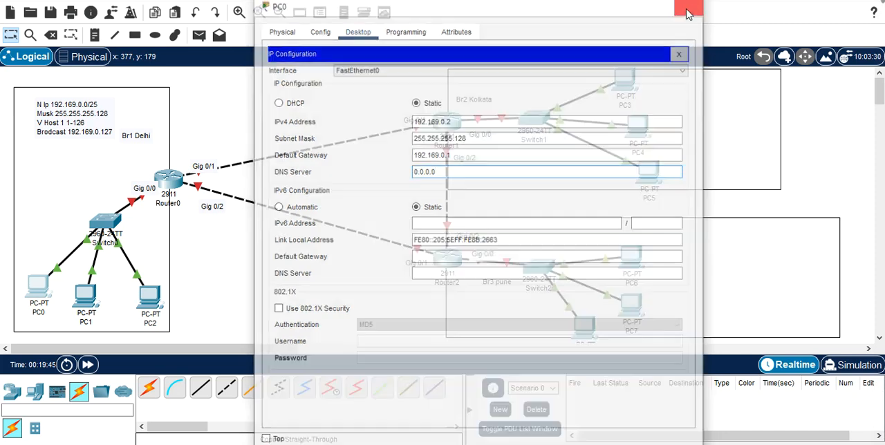
Step: In PC1's IP configuration, set the static IPv4 address to 192.169.0.3
click(85, 296)
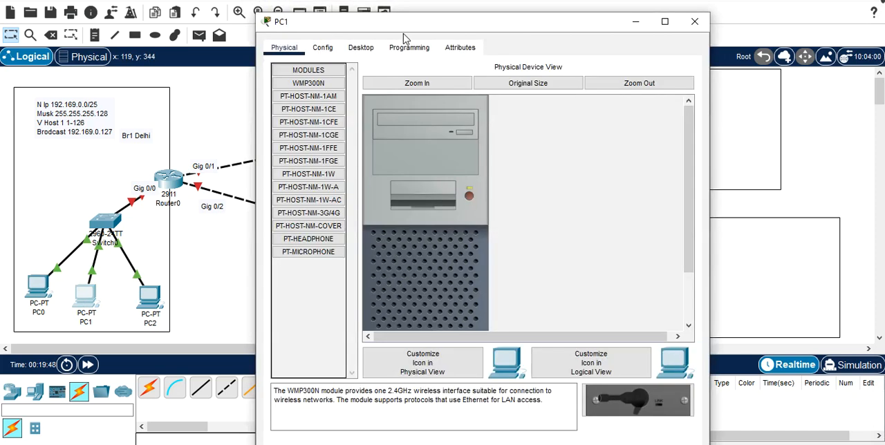
click(357, 49)
click(329, 123)
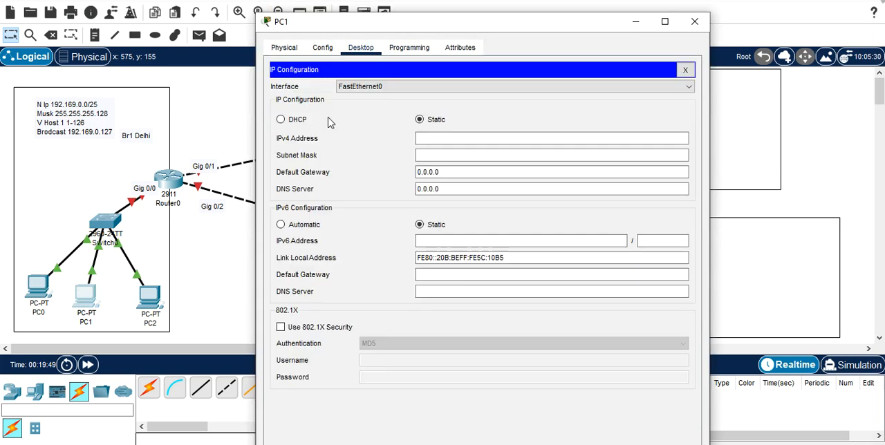
click(474, 143)
text(19)
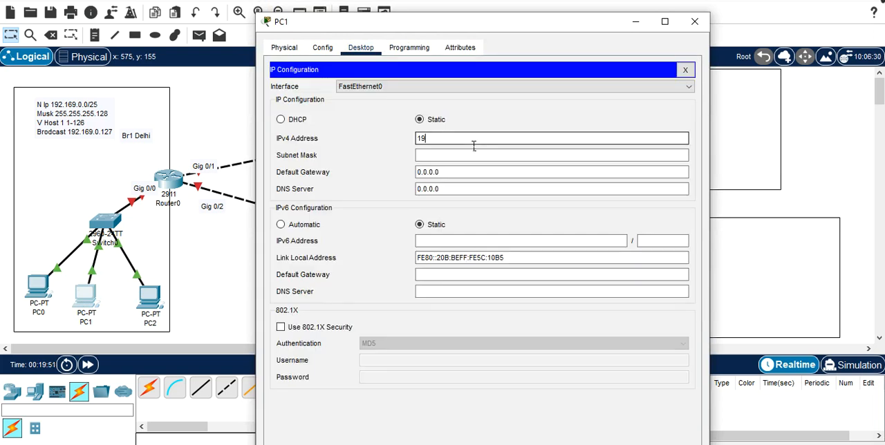
text(2)
text(.16)
text(8.0)
key(BackSpace)
key(BackSpace)
key(BackSpace)
text(9.0.)
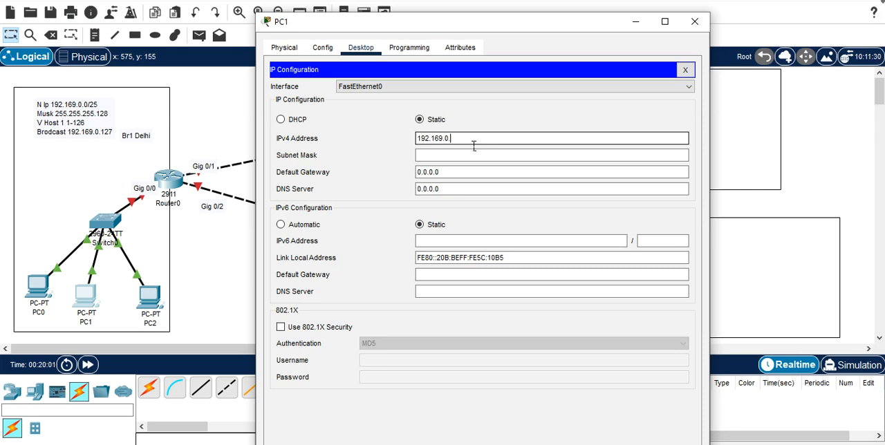
text(3)
Step: Set PC1's subnet mask to 255.255.255.128
click(448, 155)
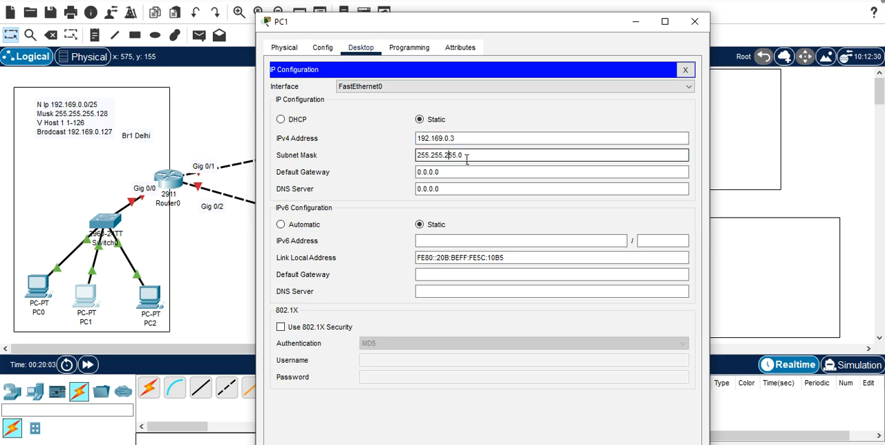
click(479, 158)
key(BackSpace)
text(128)
Step: Set PC1's IPv4 default gateway to 192.169.0.1 and close its window
click(458, 177)
key(BackSpace)
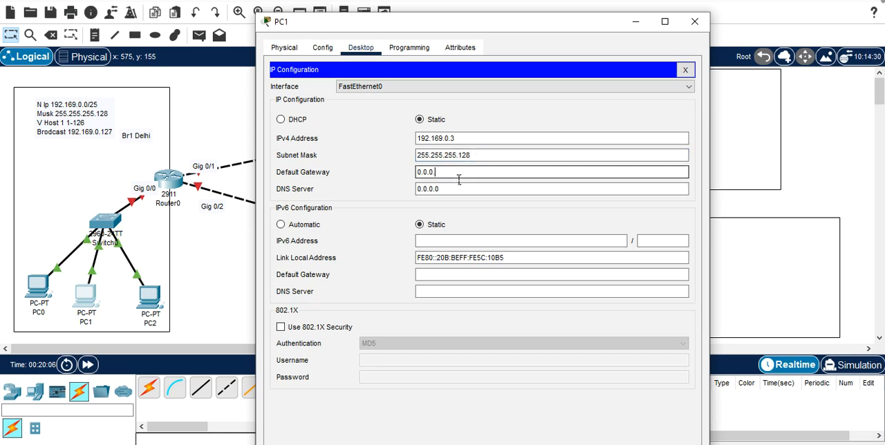
key(BackSpace)
key(BackSpace)
key(BackSpace)
key(BackSpace)
key(BackSpace)
key(BackSpace)
text(192.169.0.1)
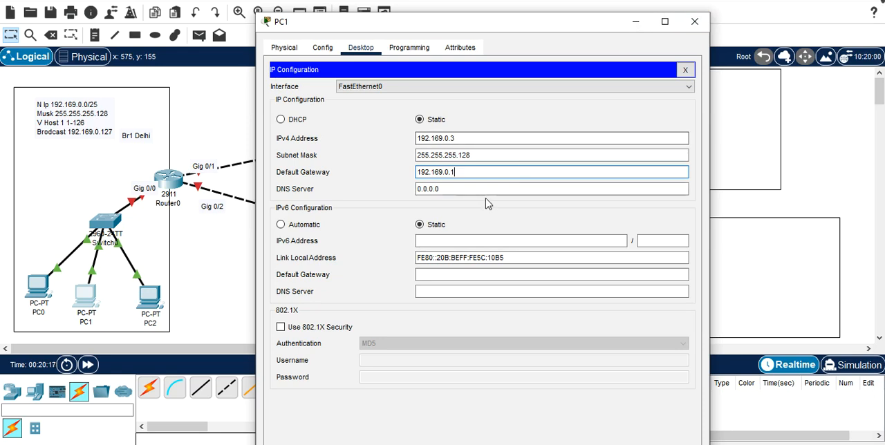
click(694, 22)
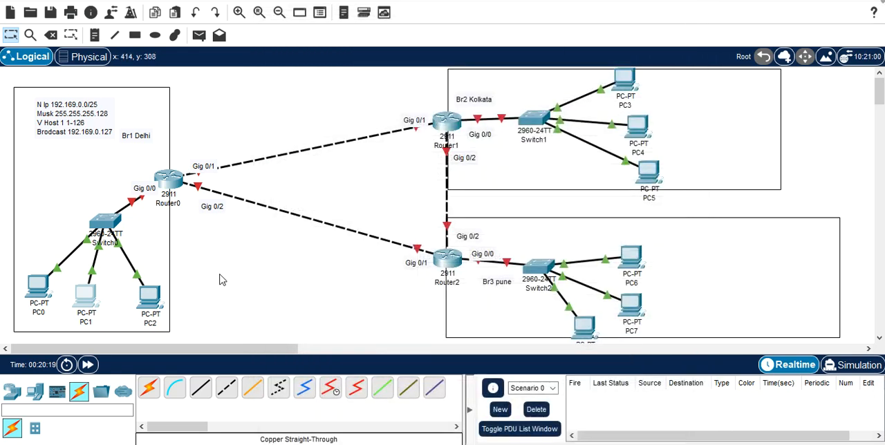
Step: In PC2's IP configuration, set the static IPv4 address to 192.169.0.4
click(150, 297)
click(360, 19)
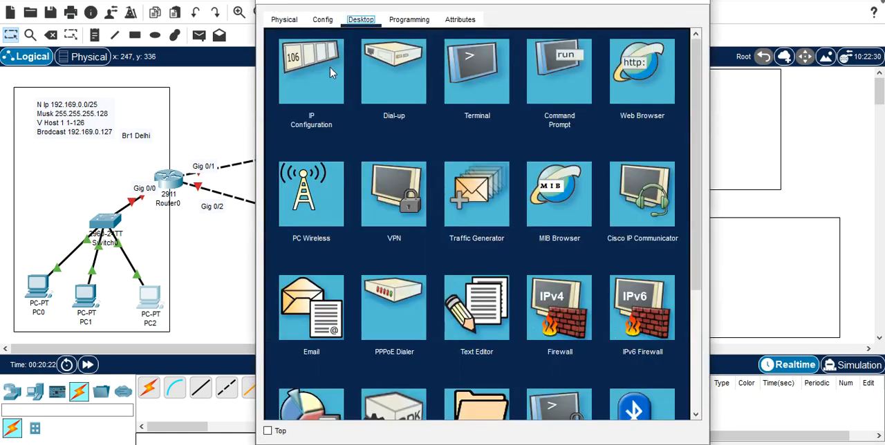
click(325, 73)
click(454, 116)
text(1)
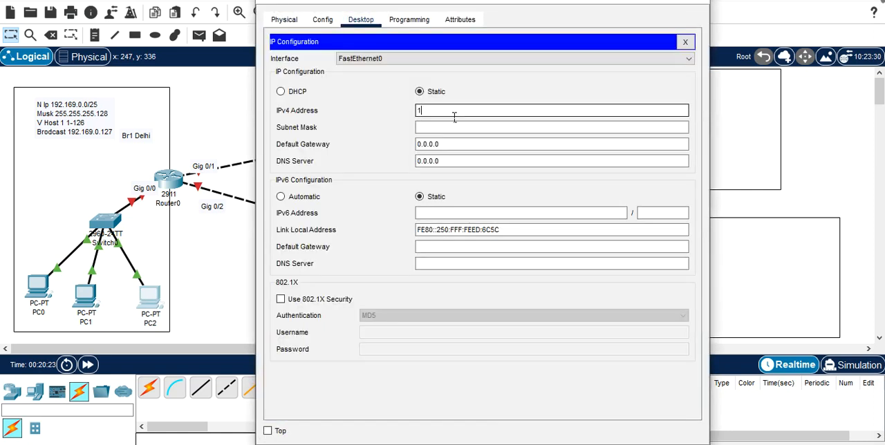
text(92.169.0.4)
Step: Set PC2's subnet mask to 255.255.255.128 and its IPv4 default gateway to 192.169.0.1, and close its window
click(490, 126)
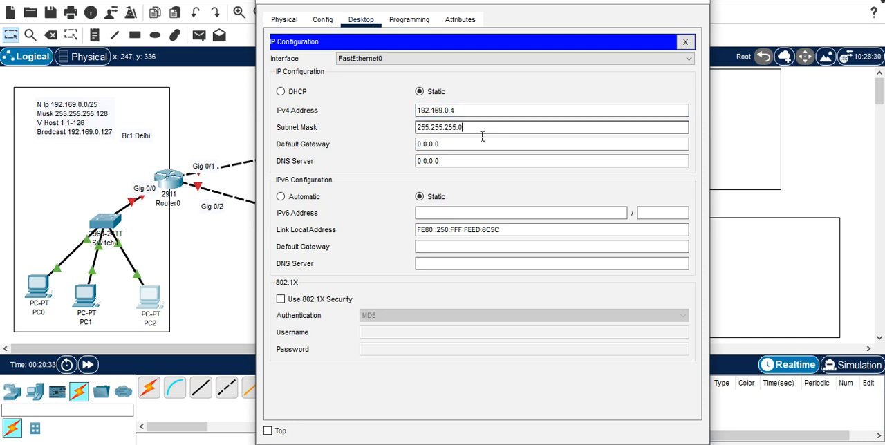
text(128)
click(465, 147)
key(BackSpace)
key(BackSpace)
key(BackSpace)
key(BackSpace)
key(BackSpace)
key(BackSpace)
key(BackSpace)
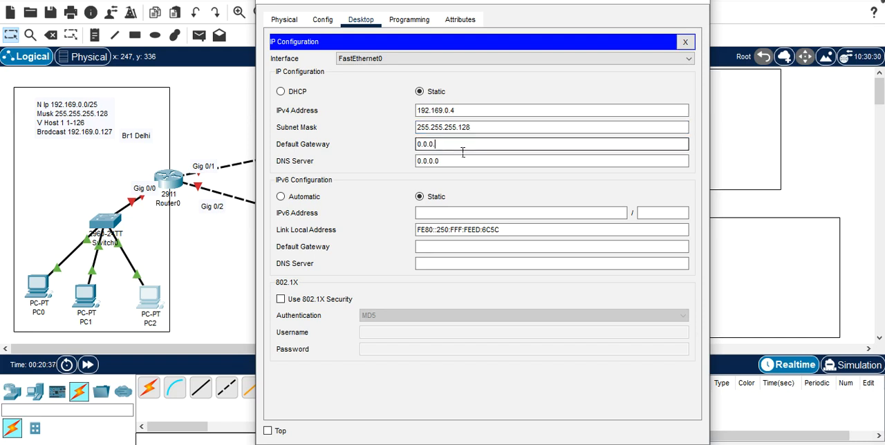
text(192.169.0.1)
click(458, 162)
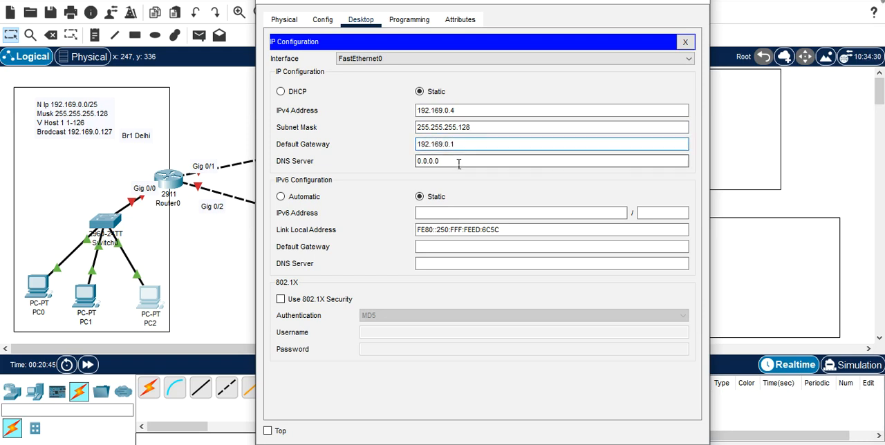
click(691, 4)
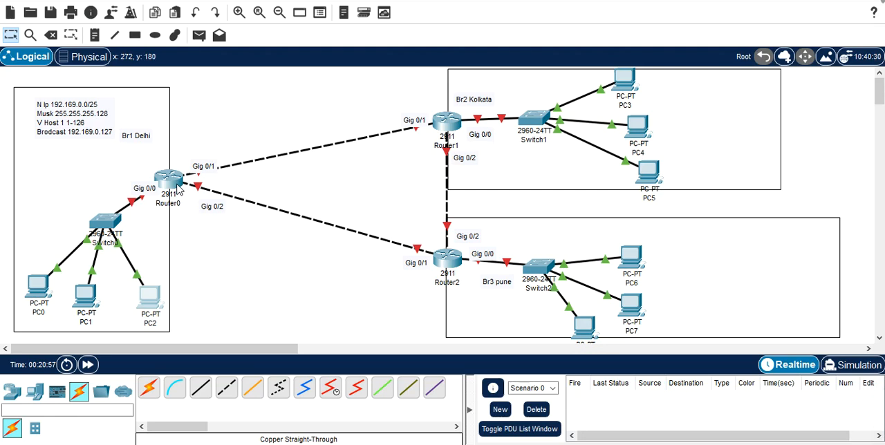
Step: Open Router0's command line and decline the initial configuration dialog with n to reach the Router> prompt
mouse_move(178, 188)
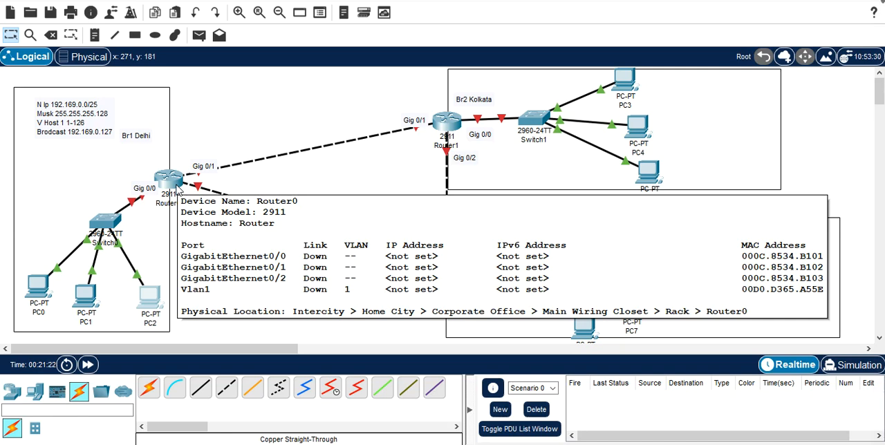
click(175, 186)
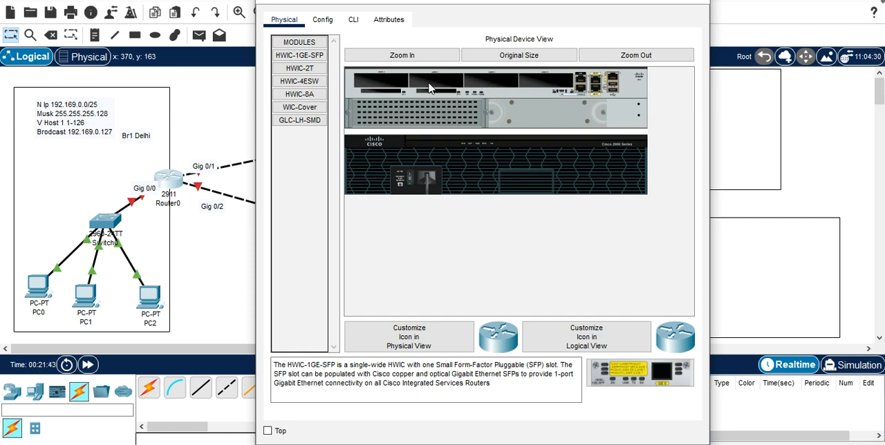
click(354, 20)
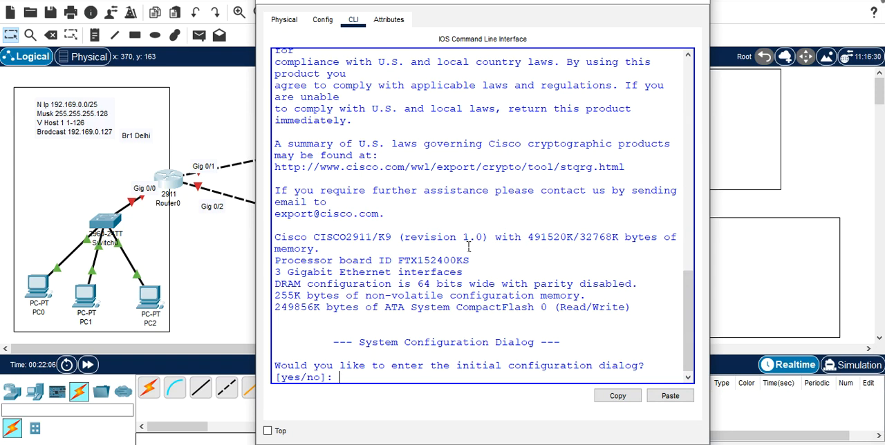
text(n)
key(Return)
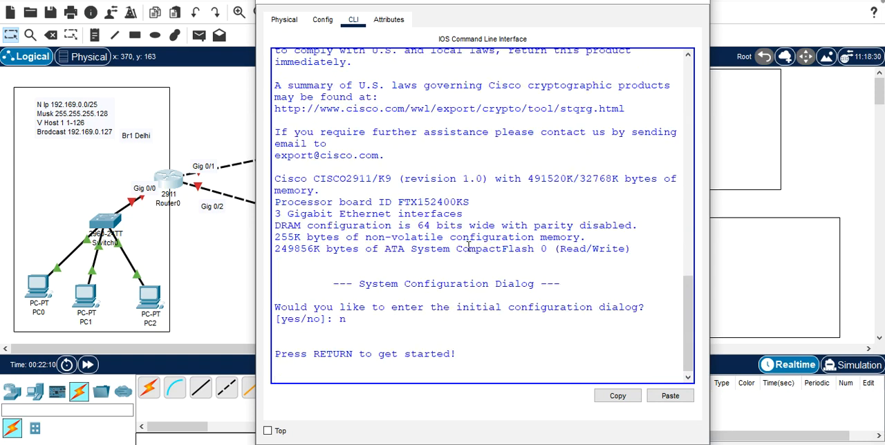
key(Return)
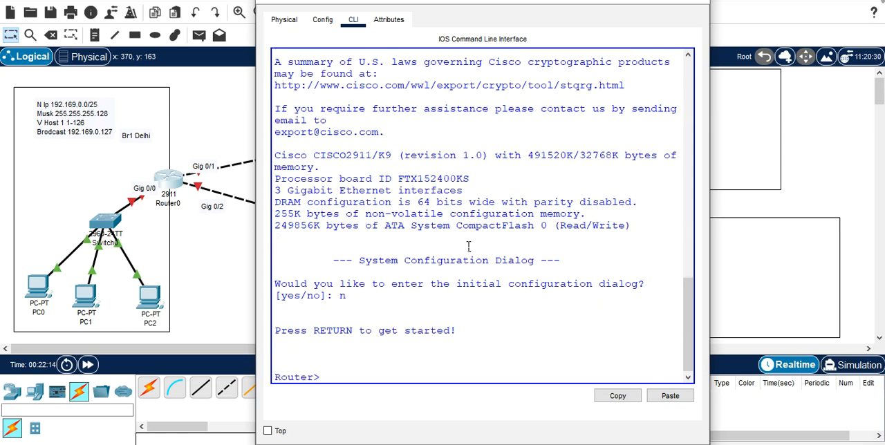
key(Return)
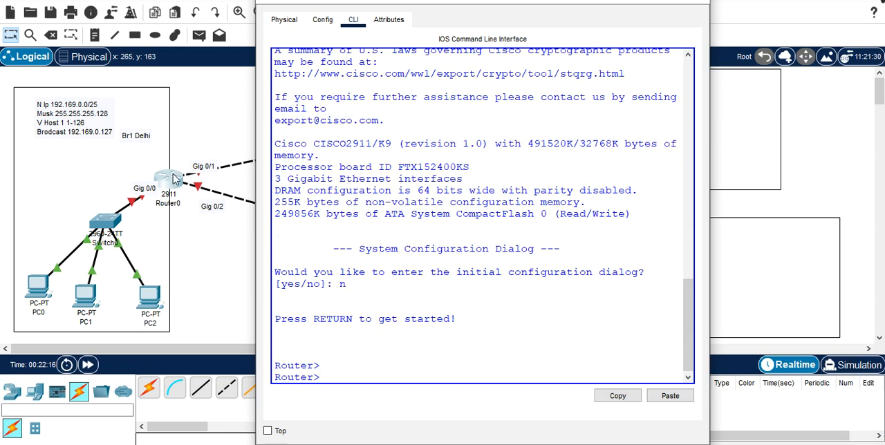
Step: Add the text notes R1, R2 and R3 at Router0, Router1 and Router2 respectively in the topology
click(196, 147)
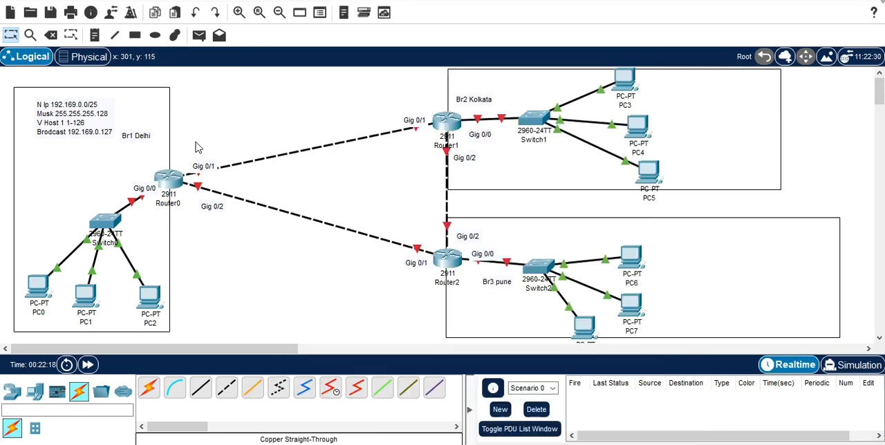
click(94, 35)
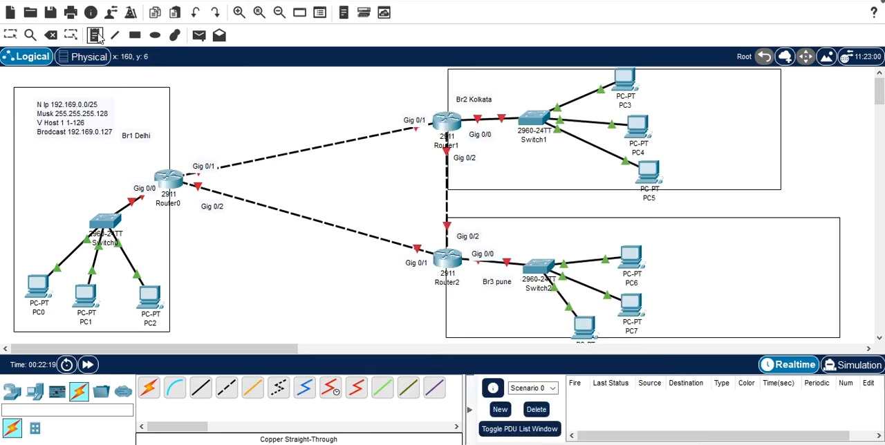
click(183, 157)
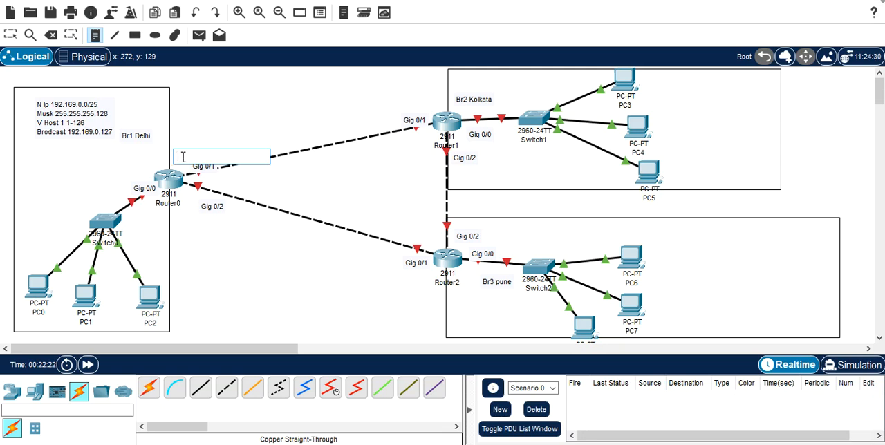
text(R1)
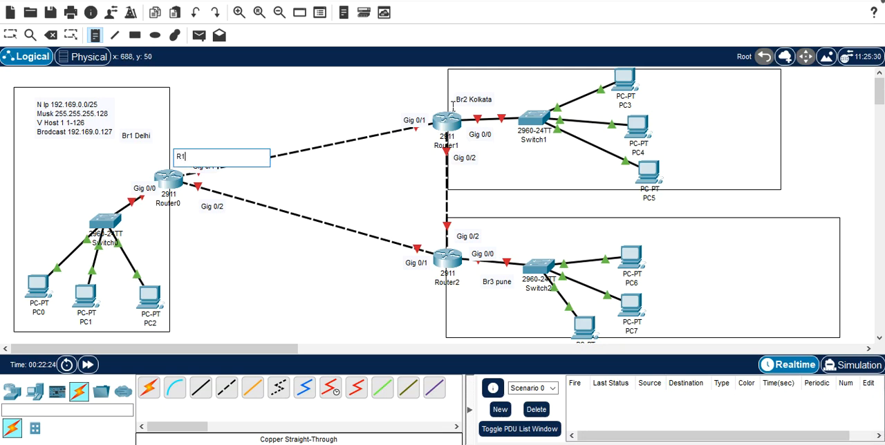
click(437, 107)
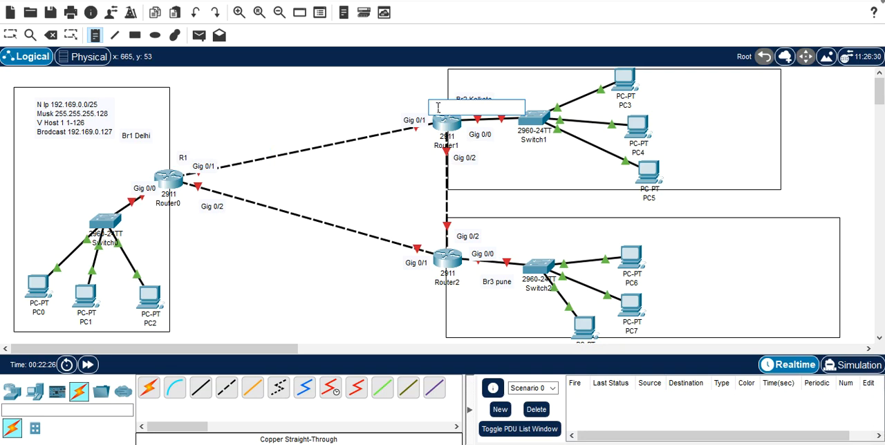
text(R2)
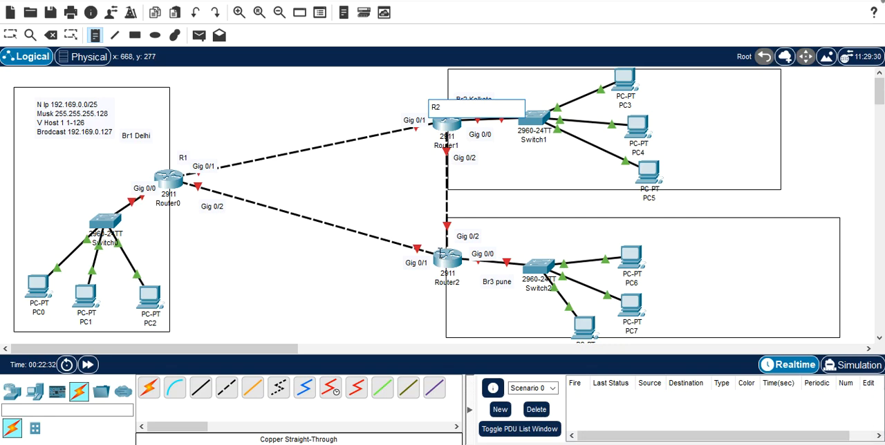
click(440, 252)
text(R3)
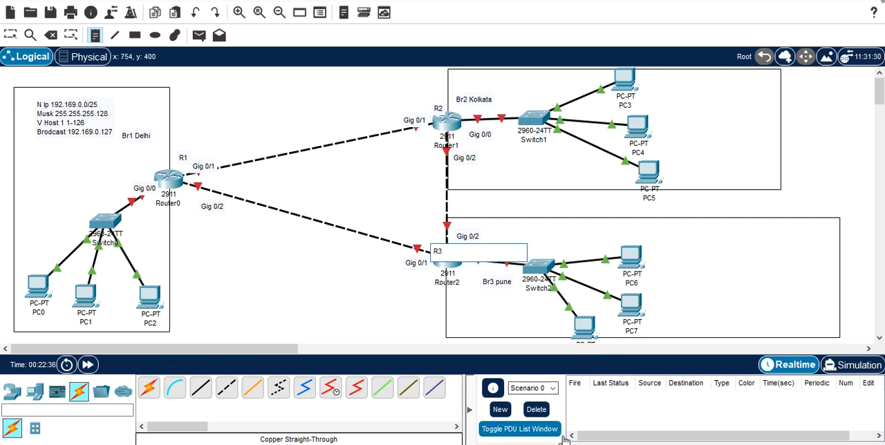
Step: Return to Router0's command line and enter privileged EXEC mode with the enable command
click(584, 444)
click(650, 414)
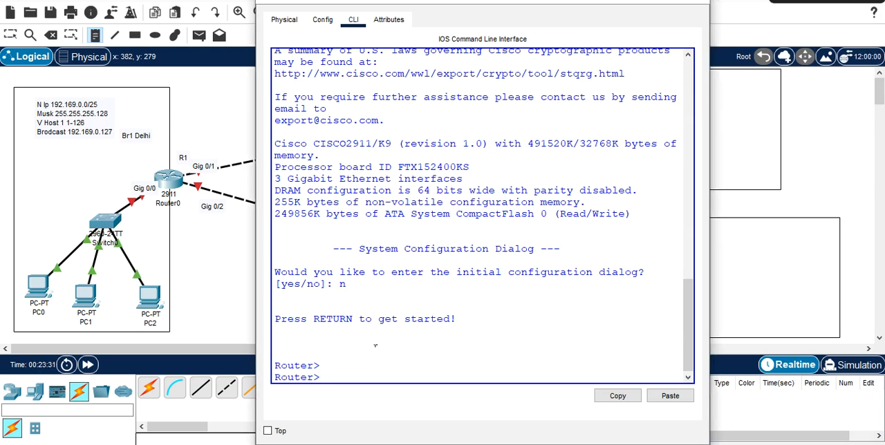
key(Return)
text(en)
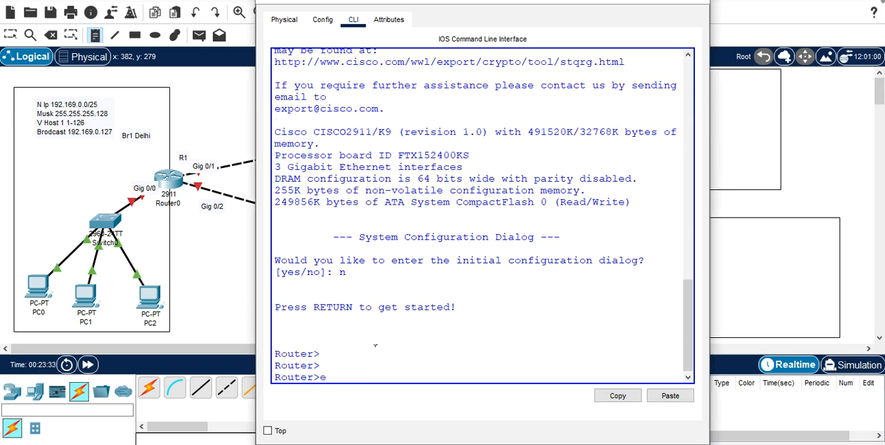
key(Tab)
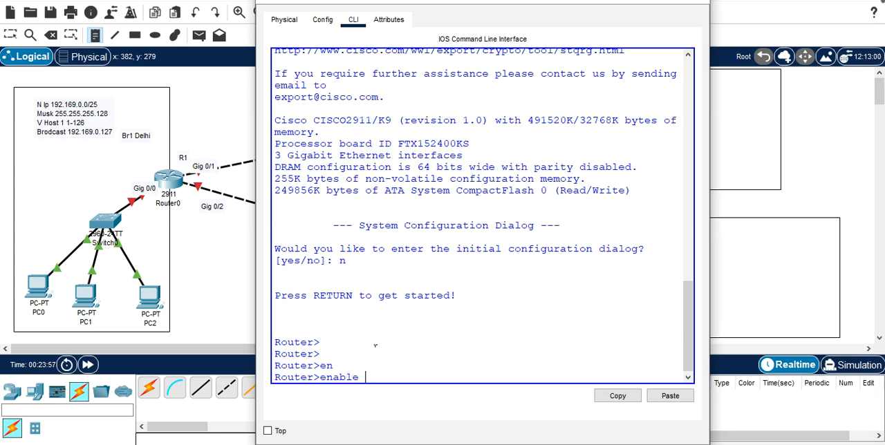
key(Return)
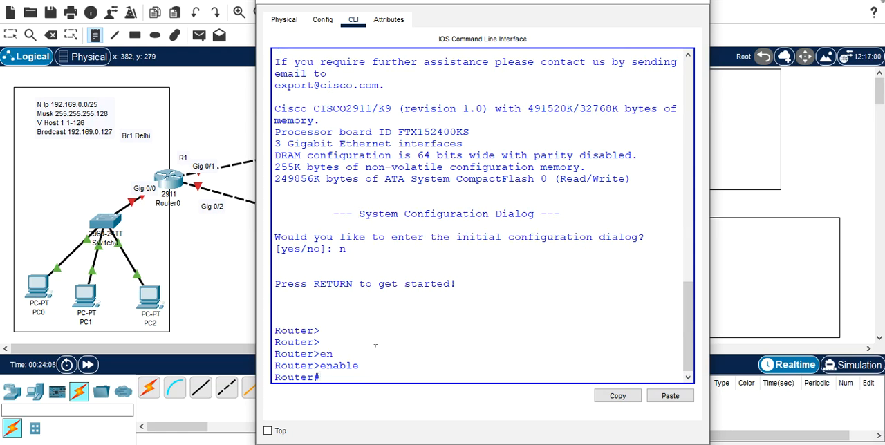
Step: List the available privileged EXEC commands on Router0 with ? and read through to the end of the list
text(?)
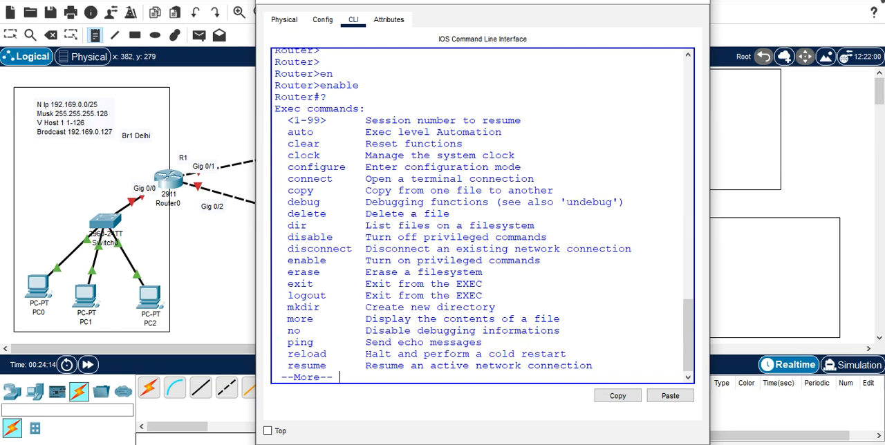
key(Return)
key(Return)
key(Return)
key(Return)
key(Return)
key(Return)
key(Return)
key(Return)
key(Return)
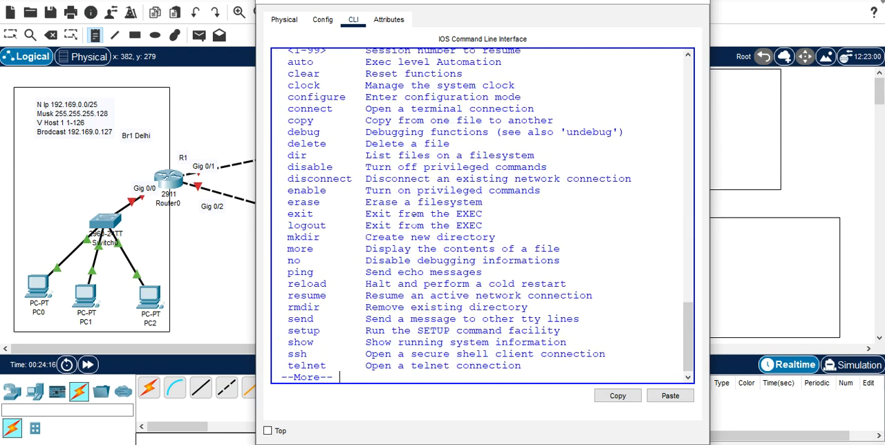
key(Return)
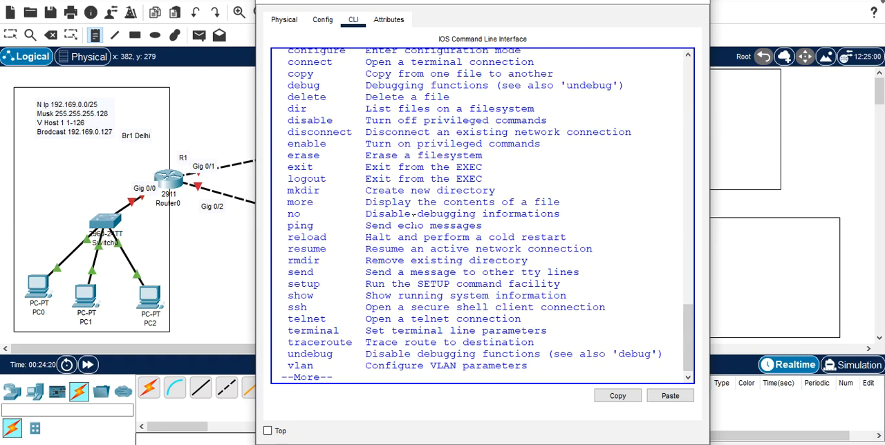
key(Return)
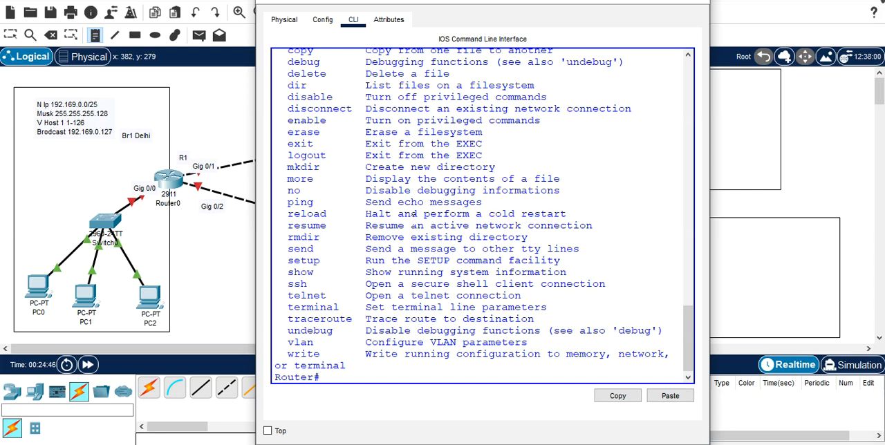
Step: Enter global configuration mode on Router0 with conf t
text(conf t)
key(Return)
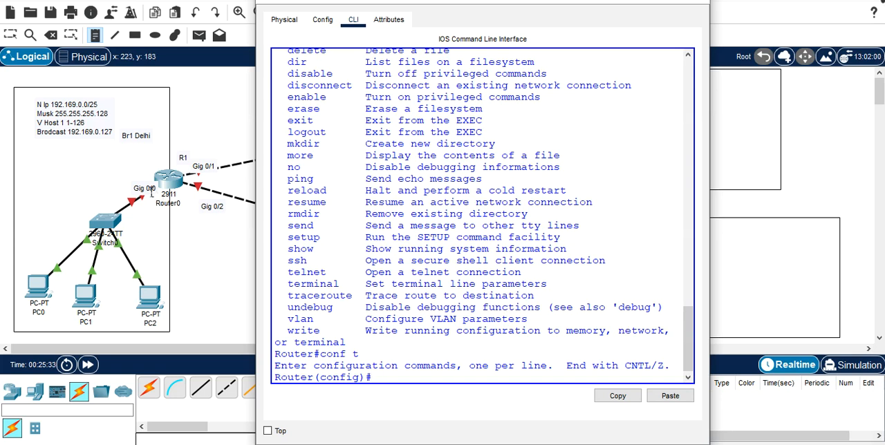
Step: Add a two-line text note beside Router0's Gig 0/0 link reading 192.169.0.1 and 255.255.255.128
click(103, 156)
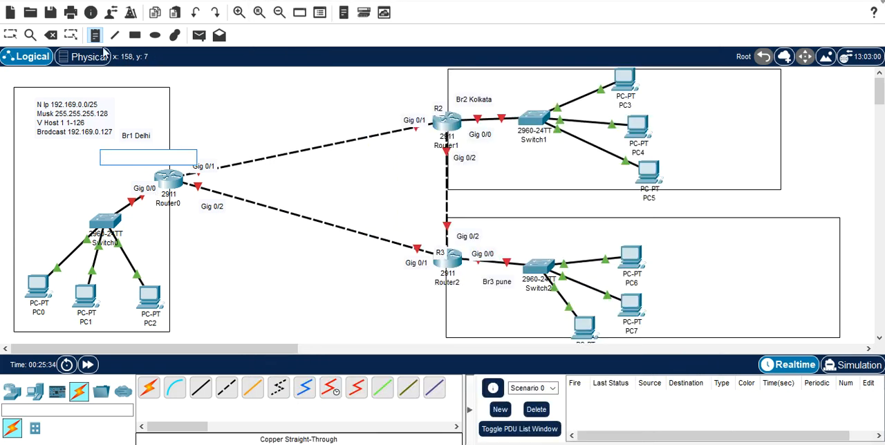
click(112, 181)
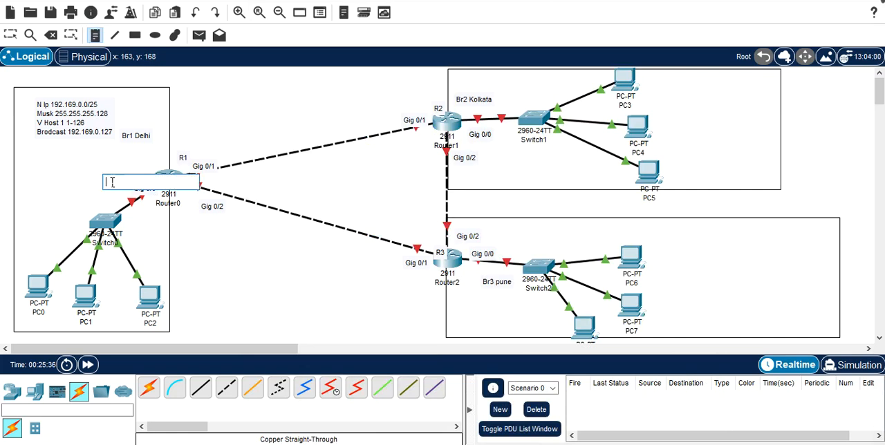
text(19)
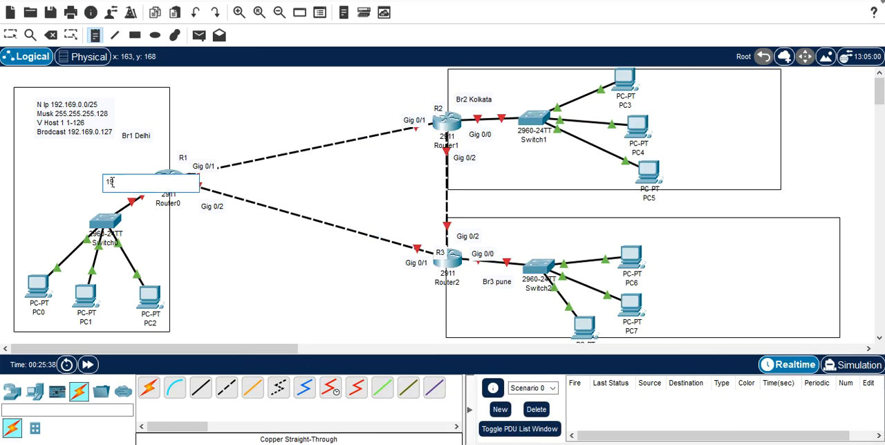
text(2.169.0.1)
key(Return)
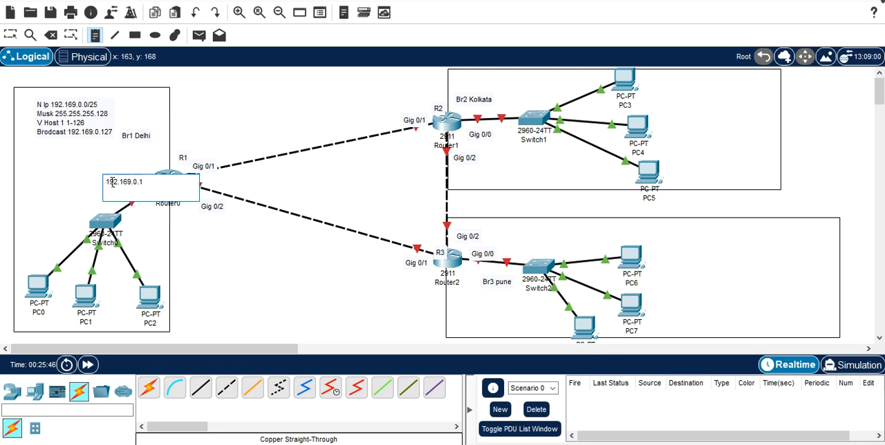
text(255.255.)
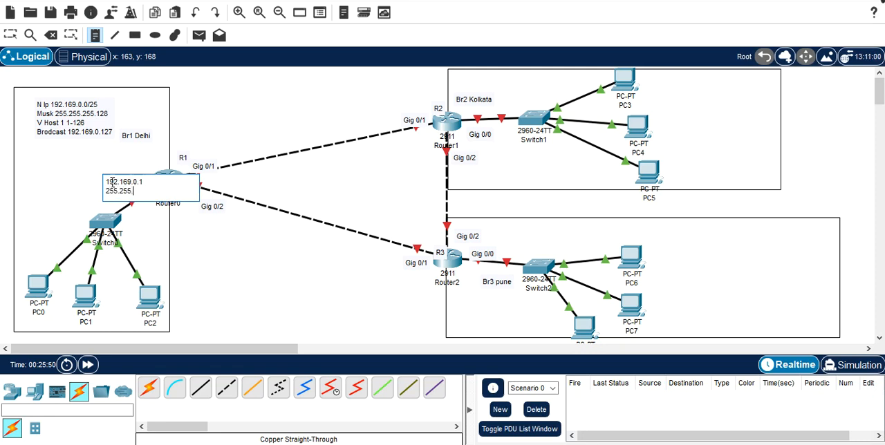
text(255.)
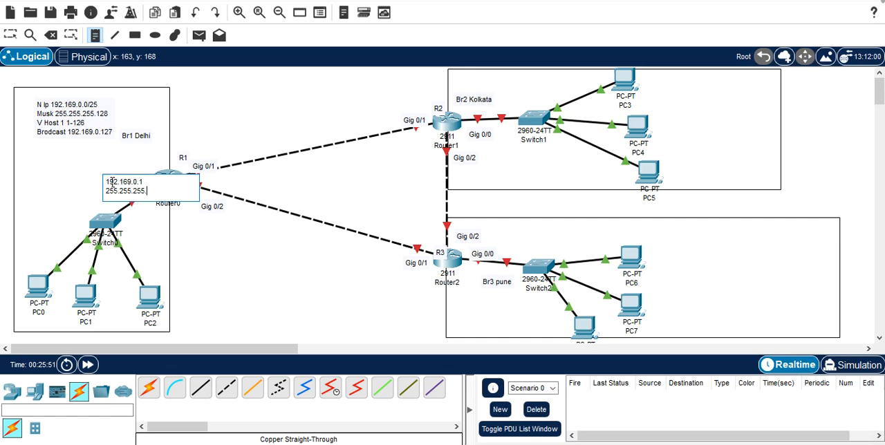
text(128)
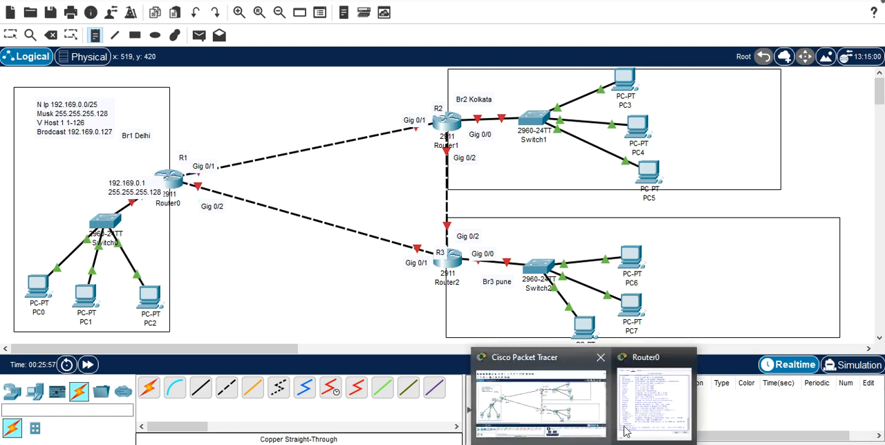
Step: Move the 192.169.0.1 / 255.255.255.128 note up and left so it clears Router0's Gig 0/0 label
click(655, 404)
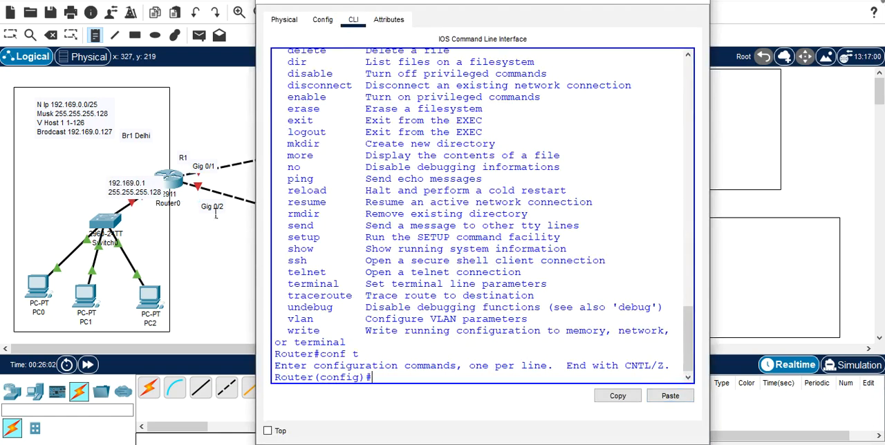
click(128, 190)
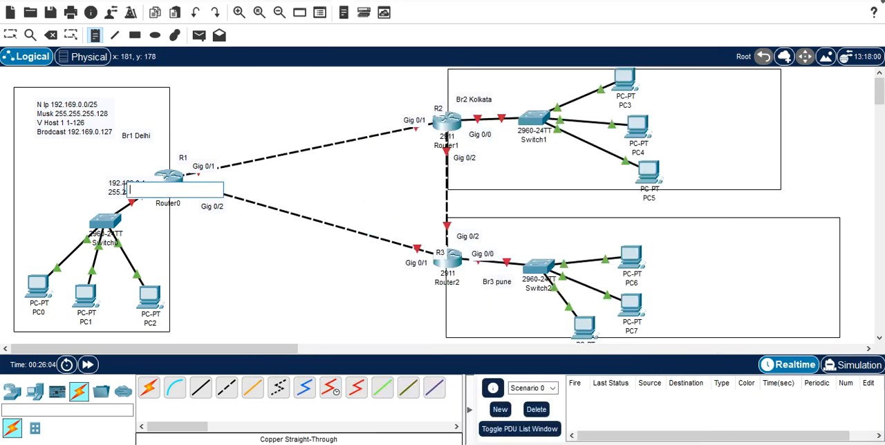
key(Escape)
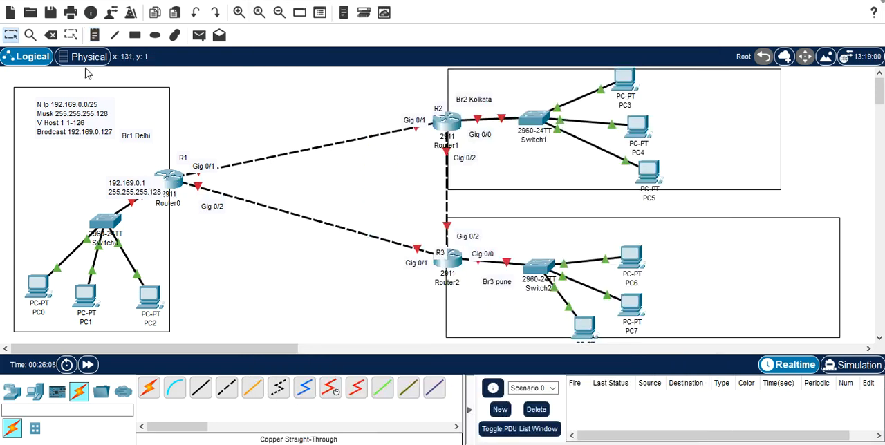
drag(129, 190, 97, 178)
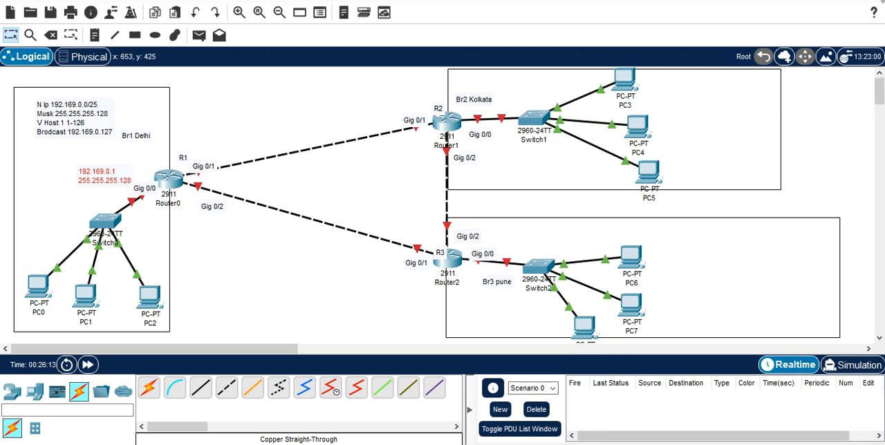
Step: Return to Router0's command line and enter configuration mode for interface gigabitEthernet 0/0
click(656, 395)
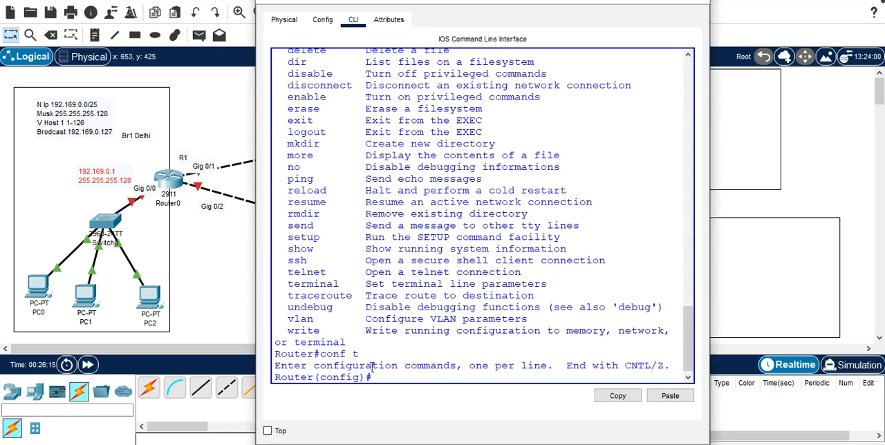
text(int)
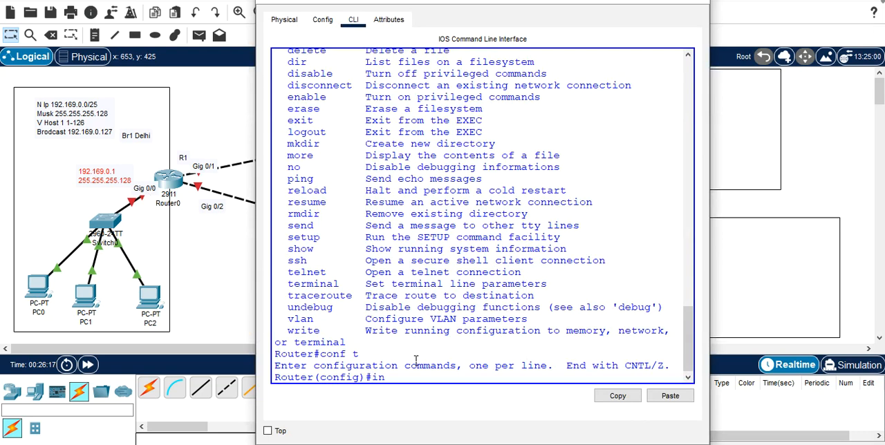
key(Tab)
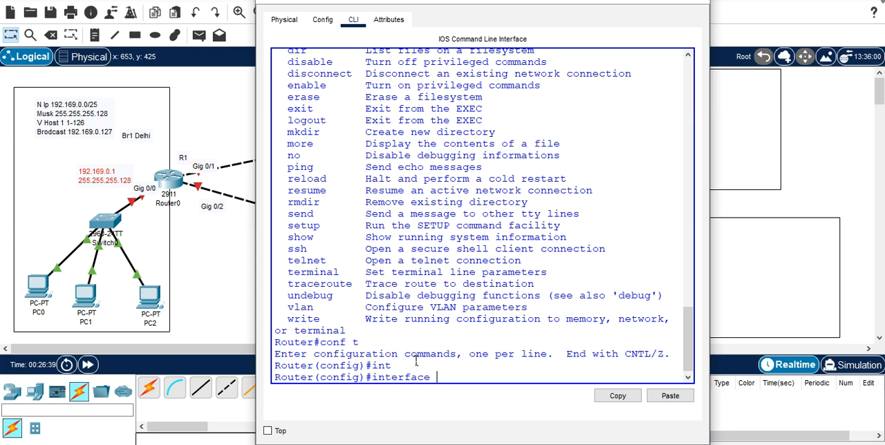
text(g)
key(Tab)
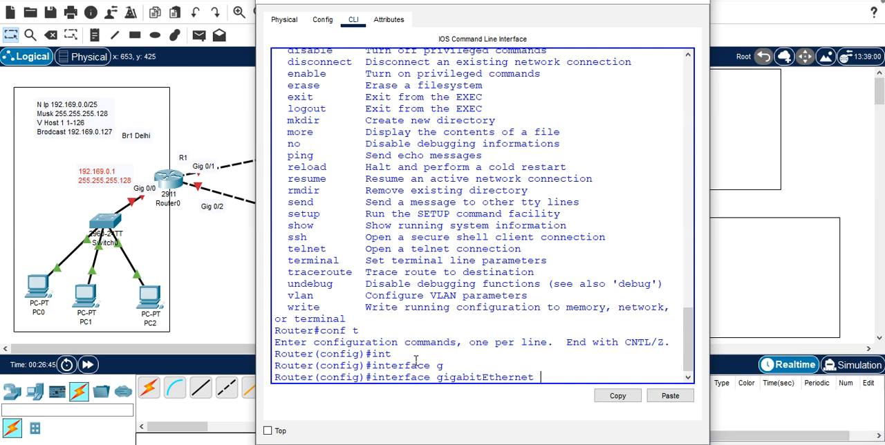
text(0/0)
key(Return)
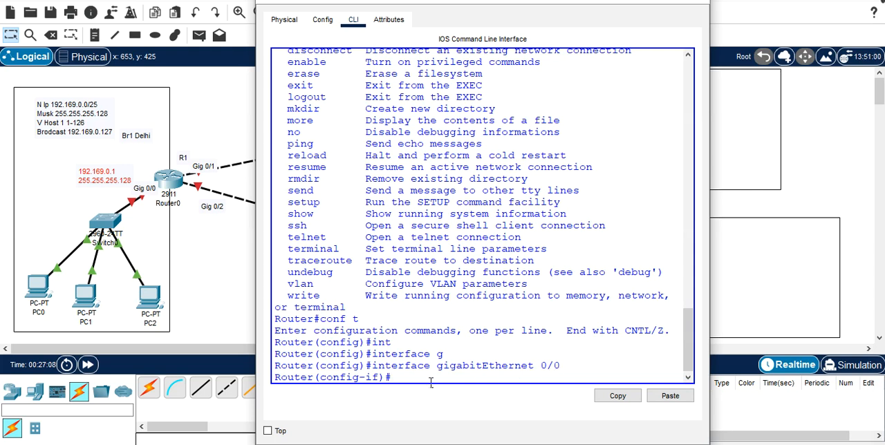
Step: Assign IP address 192.169.0.1 with subnet mask 255.255.255.128 to Router0's gigabitEthernet 0/0 interface
text(ip a)
text(dd)
key(Tab)
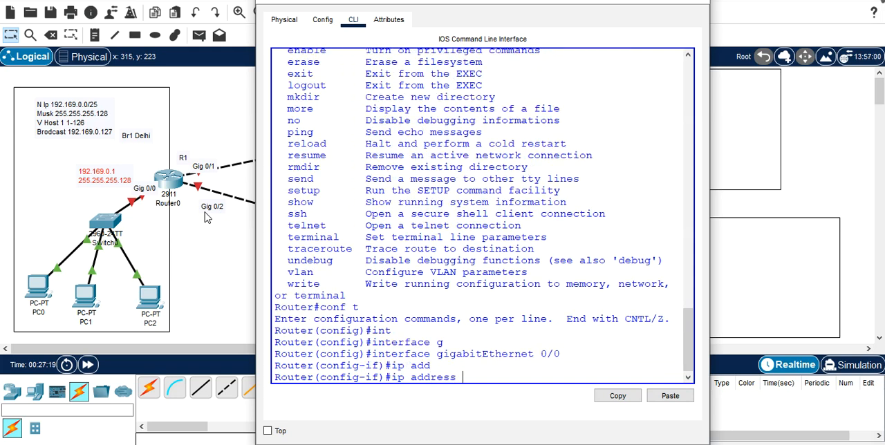
text(192.169.0.1)
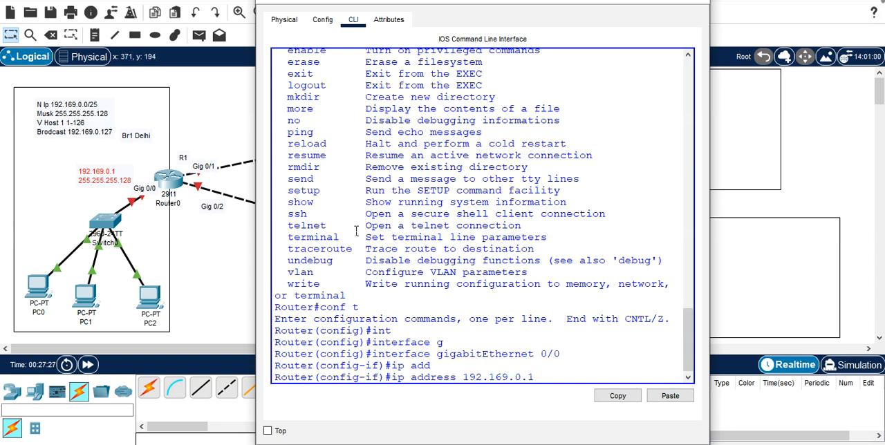
text( 2)
text(55.2)
text(55,2)
key(BackSpace)
key(BackSpace)
text(.255.128)
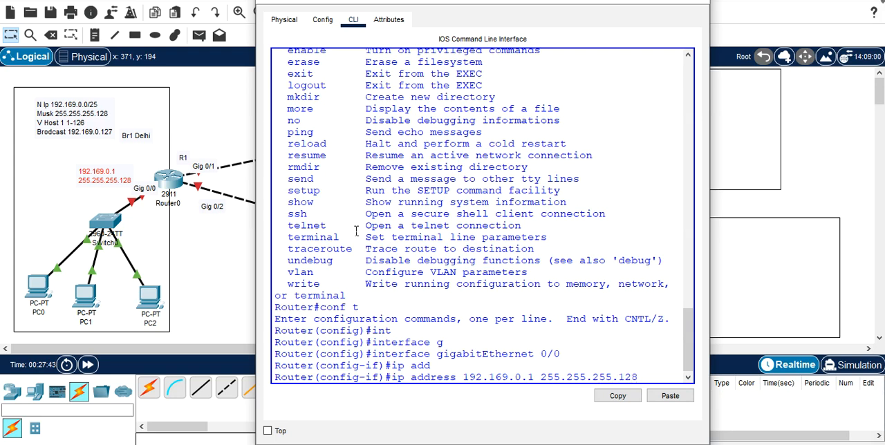
key(Return)
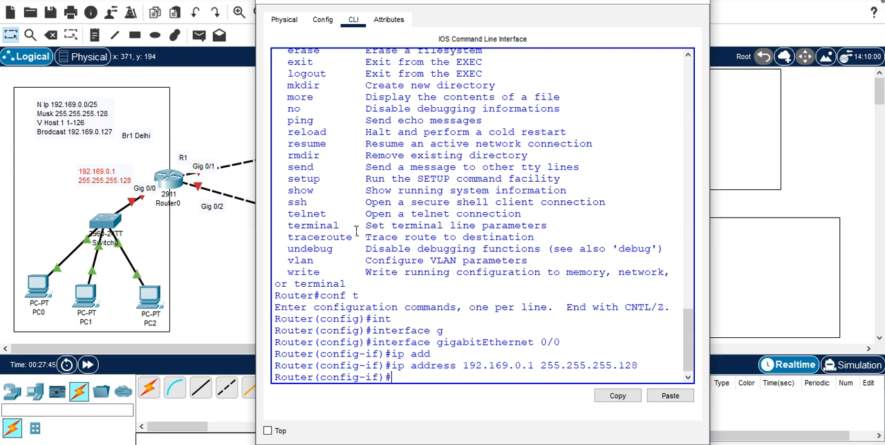
Step: Enable Router0's gigabitEthernet 0/0 interface with no shutdown and return to a clean prompt
text(no sh)
key(Tab)
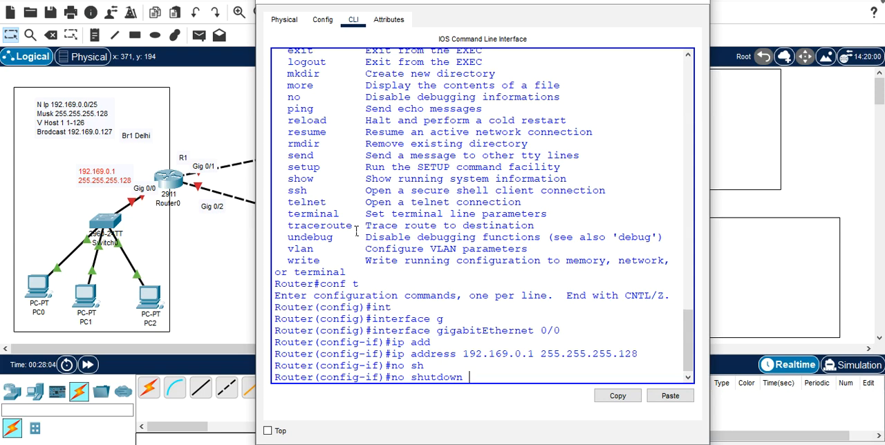
key(Return)
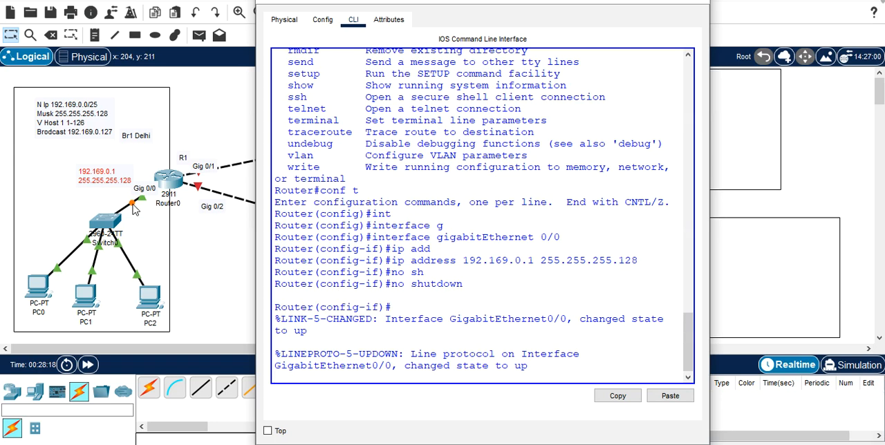
key(Return)
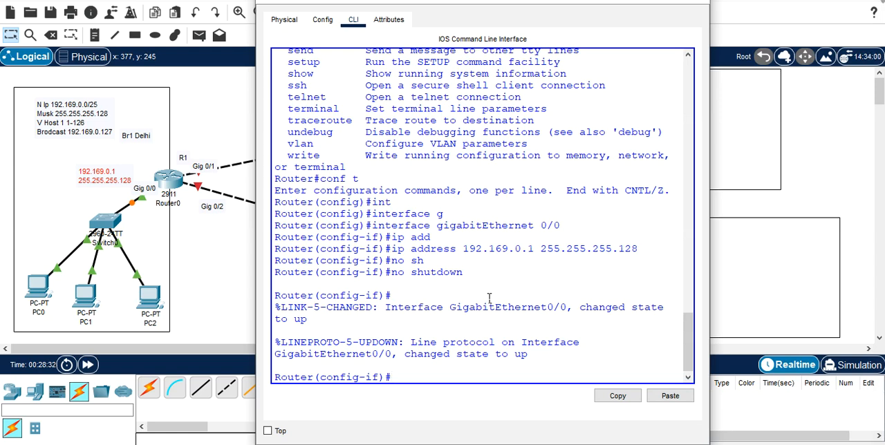
Step: Exit interface, global configuration and privileged modes on Router0, and restart the console session at the user EXEC prompt
text(exit)
key(Return)
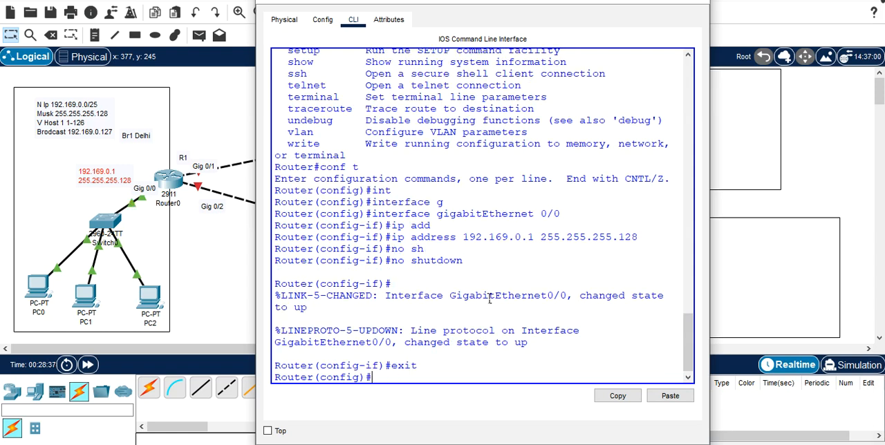
text(exit)
key(Return)
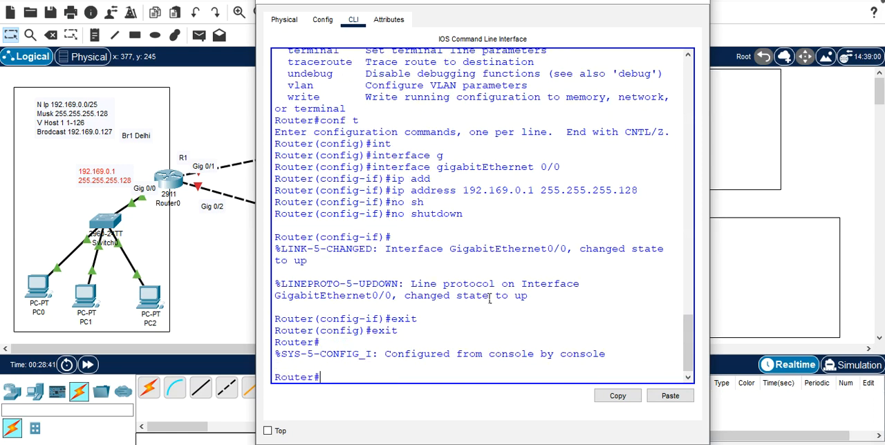
text(exit)
key(Return)
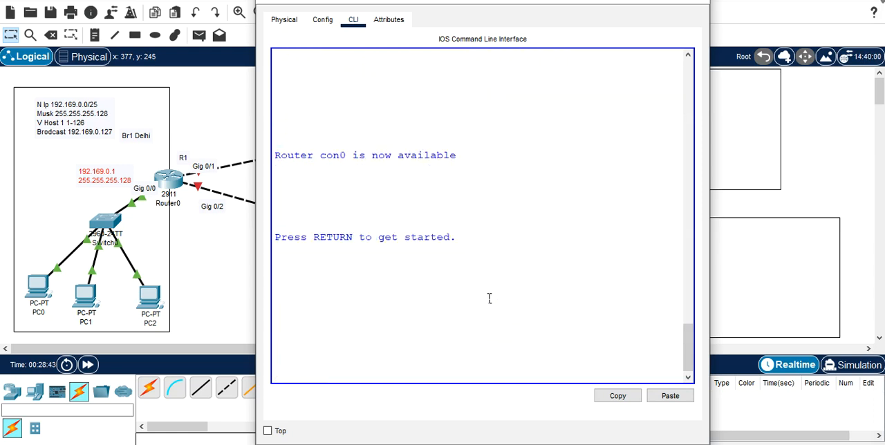
key(Return)
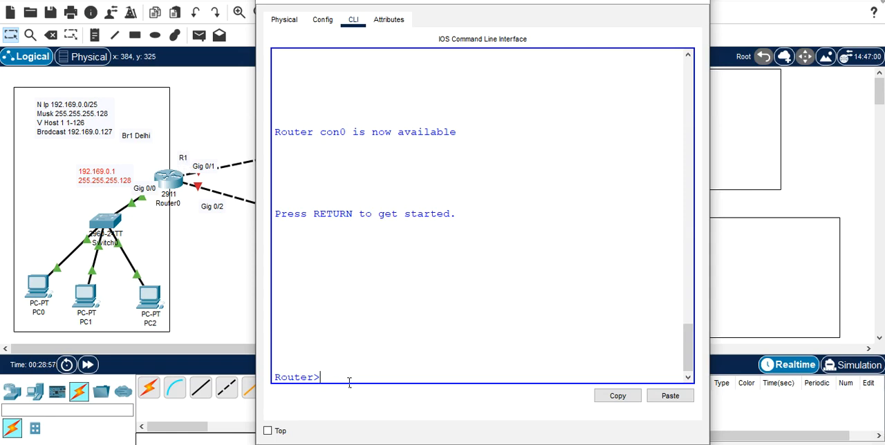
Step: Enter privileged EXEC mode with enable and open global configuration with configure terminal on Router0
text(en)
key(Tab)
key(Return)
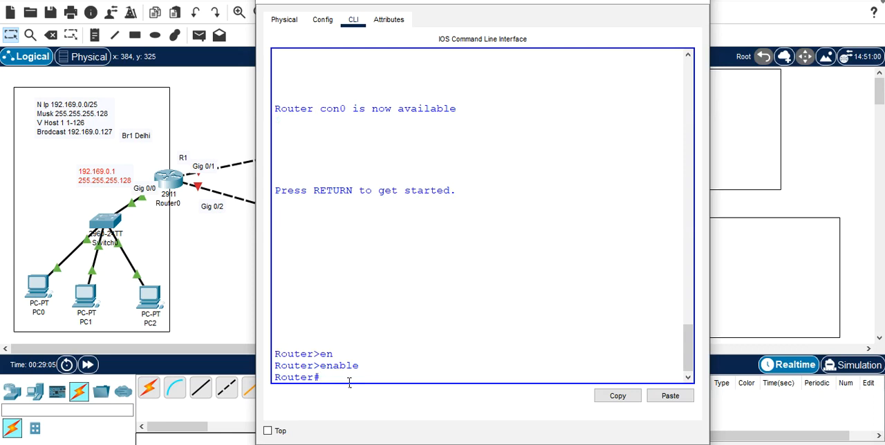
text(conf)
key(Tab)
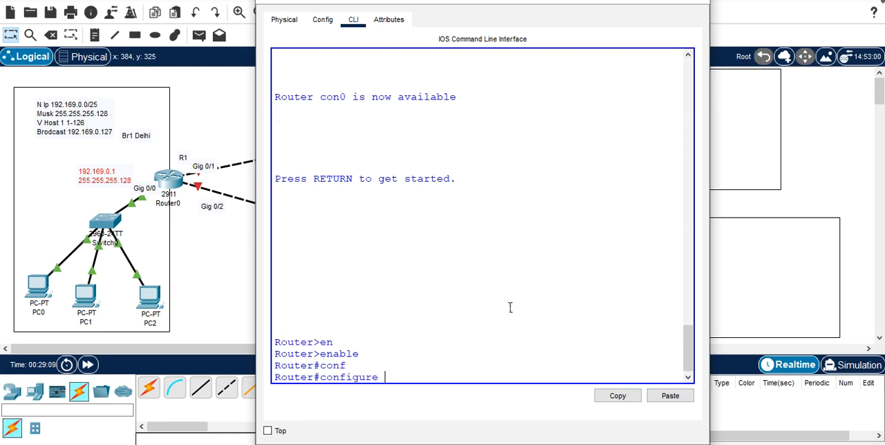
text(t)
key(Tab)
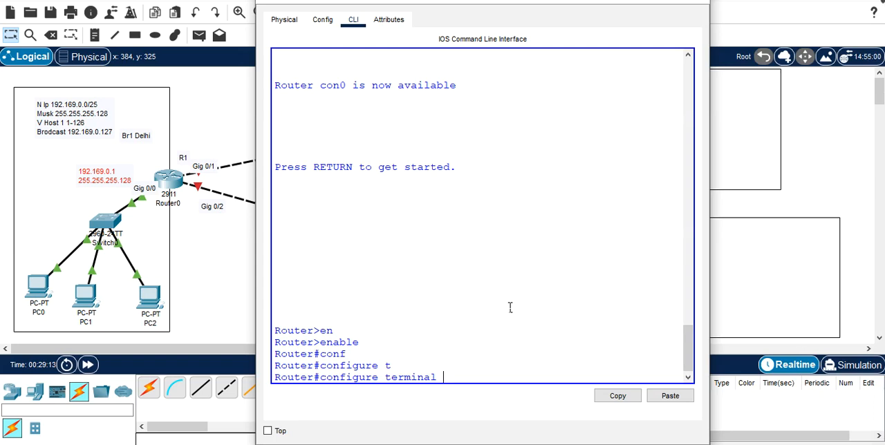
key(Return)
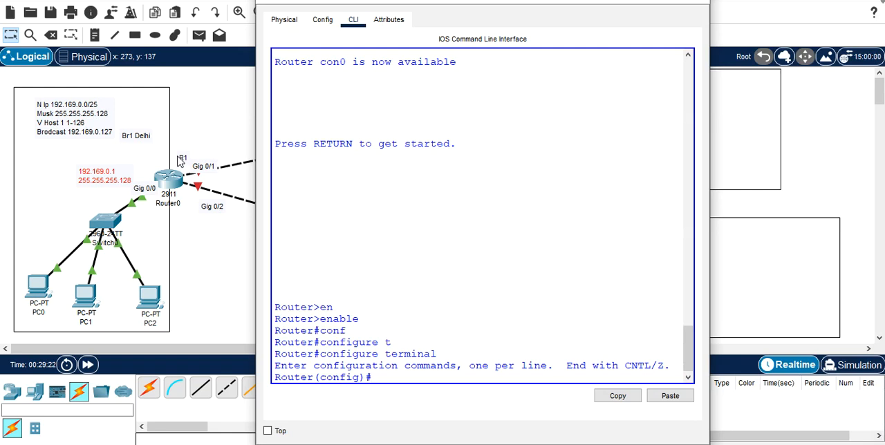
Step: Set Router0's hostname to R1 and close its configuration window
text(host)
key(Tab)
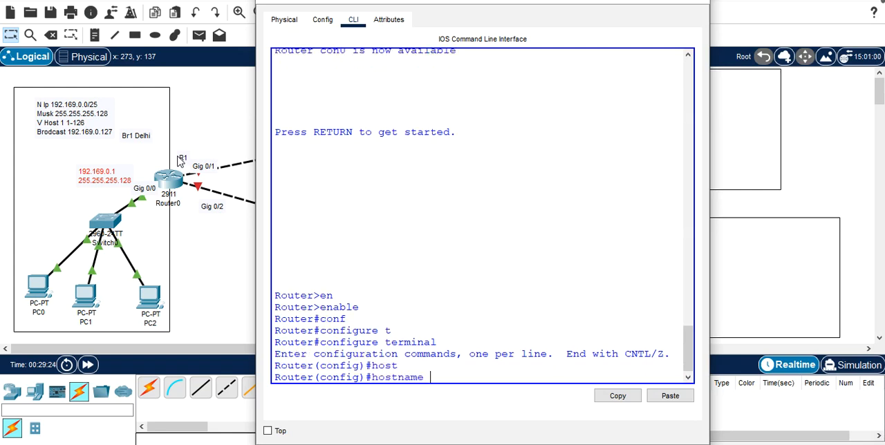
text(R1)
key(BackSpace)
key(BackSpace)
text(R1)
key(Return)
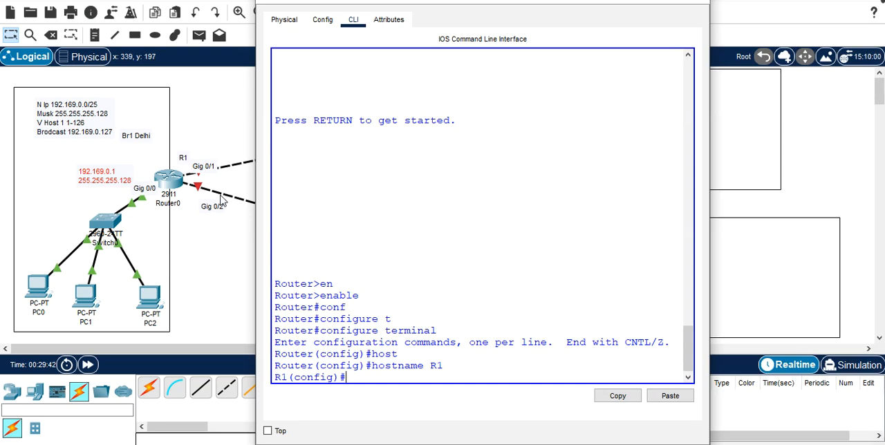
click(701, 2)
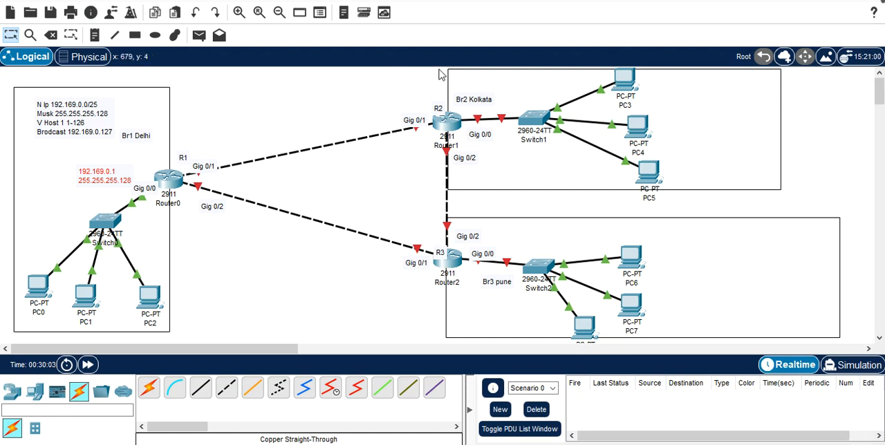
Step: Place a text note beside PC3 in the Kolkata branch box starting with 192.169.0
click(97, 36)
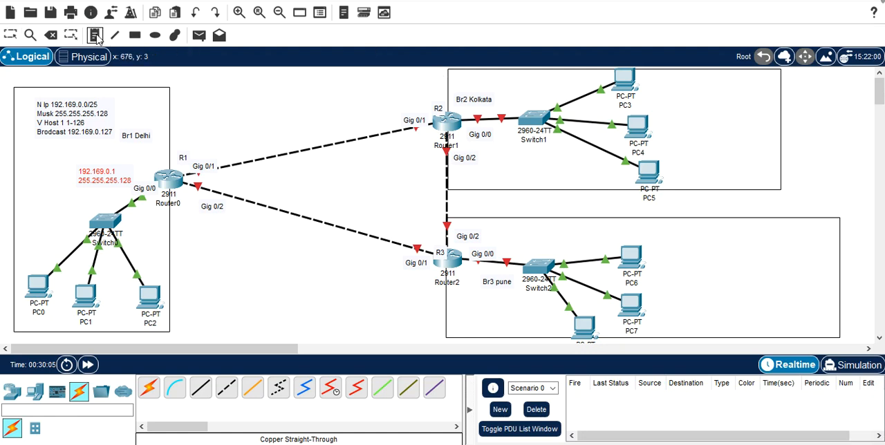
click(674, 83)
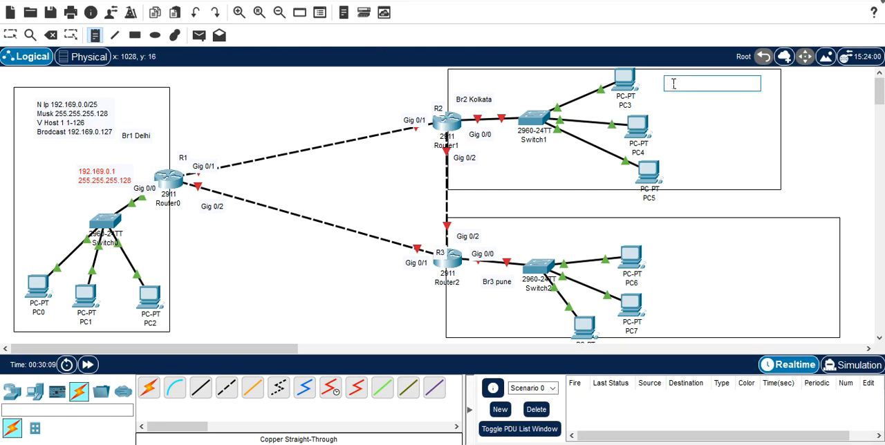
text(192.)
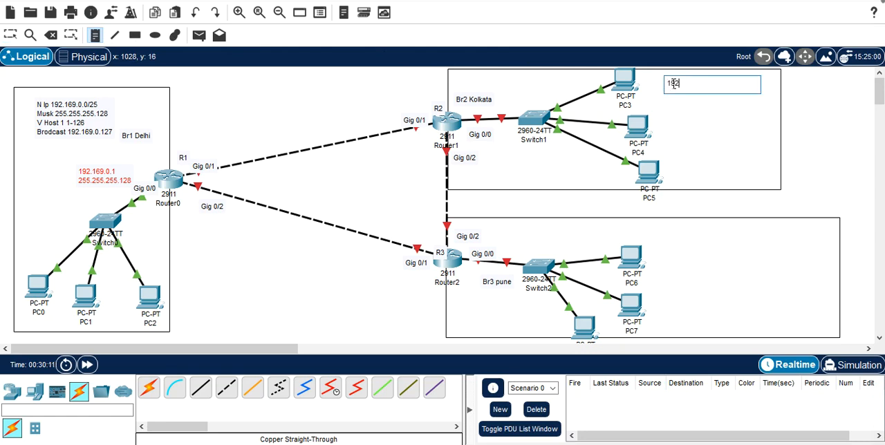
text(1)
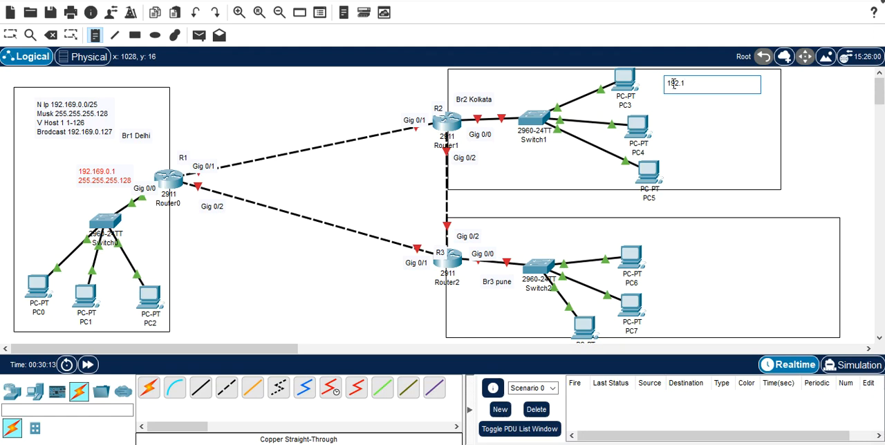
text(69.0.)
click(105, 138)
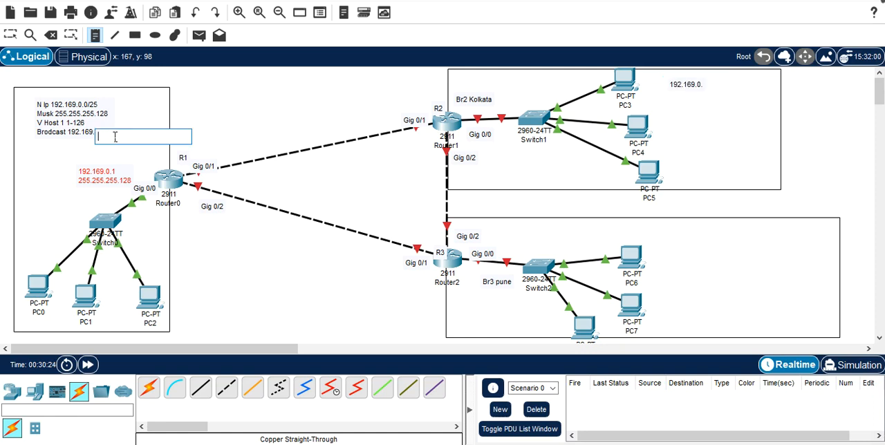
click(166, 107)
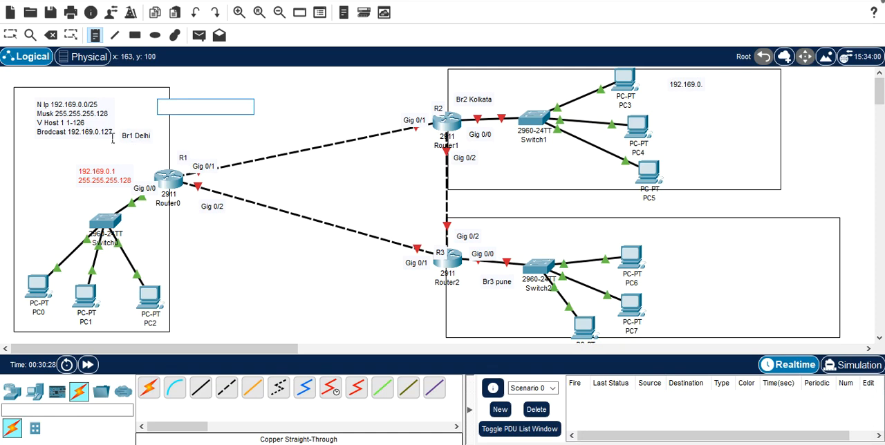
click(701, 92)
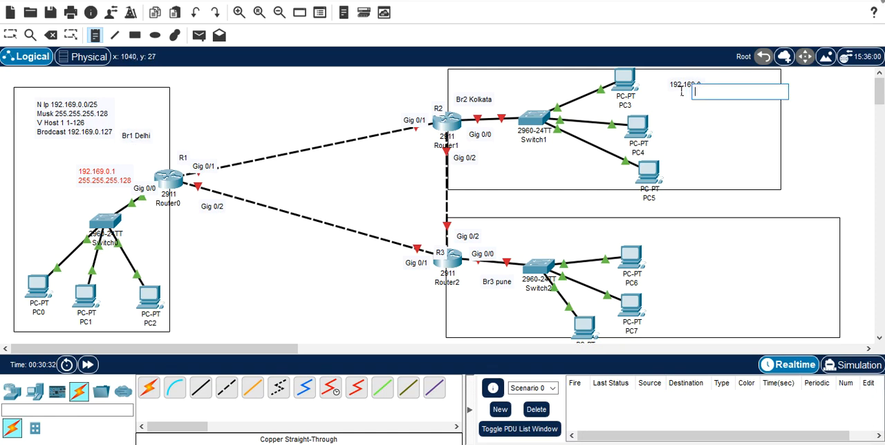
key(Escape)
Step: Reopen the Kolkata note and complete its first line as N IP 192.169.0.128/26
click(677, 88)
click(713, 91)
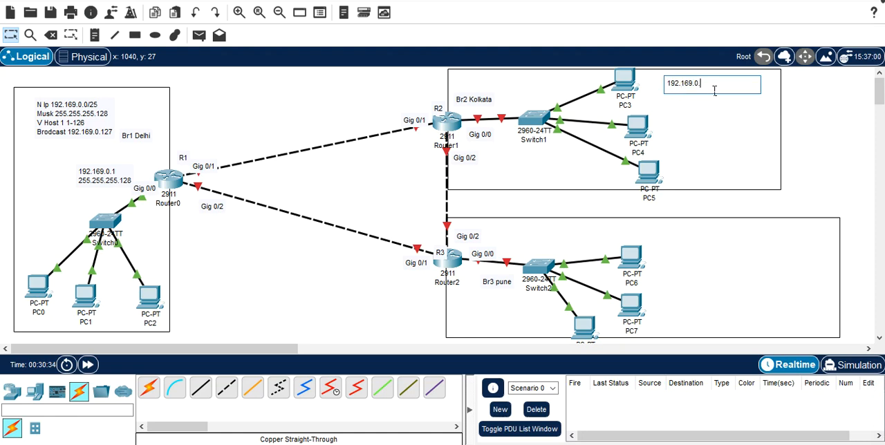
text(128)
key(Left)
key(Left)
key(Left)
key(Left)
key(Left)
key(Left)
key(Left)
key(Left)
key(Left)
key(Left)
key(Left)
text(N IP)
click(736, 90)
text(/)
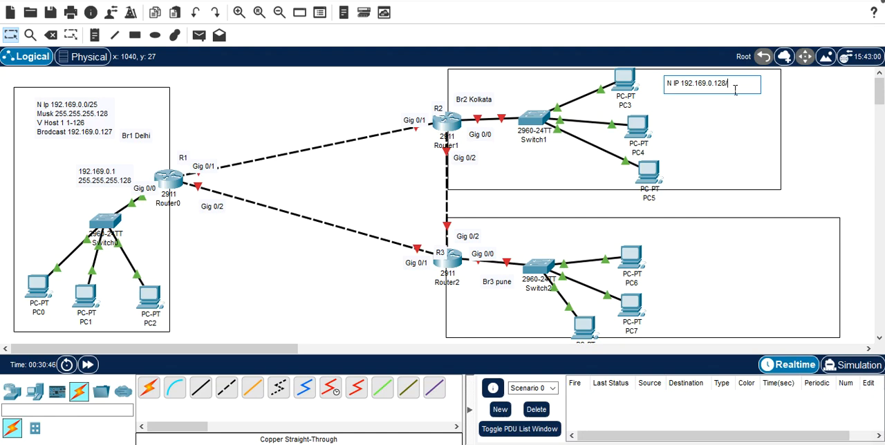
text(26)
Step: Start a second line in the Kolkata note with the label Musk
key(Return)
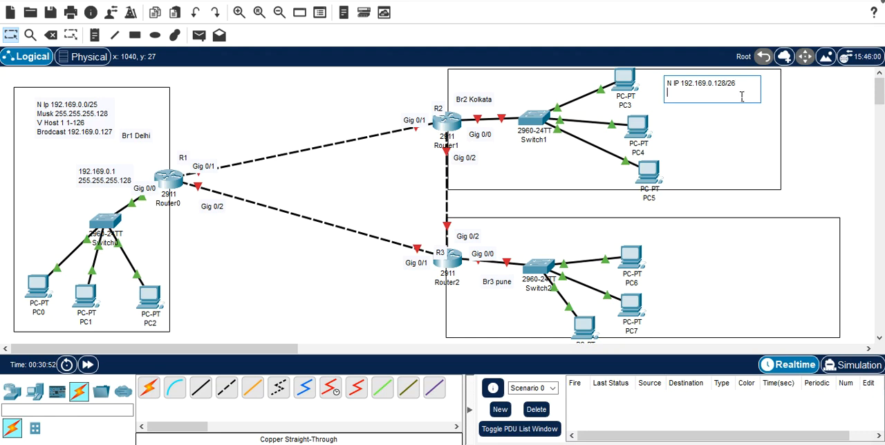
text(Musk 192.169.0)
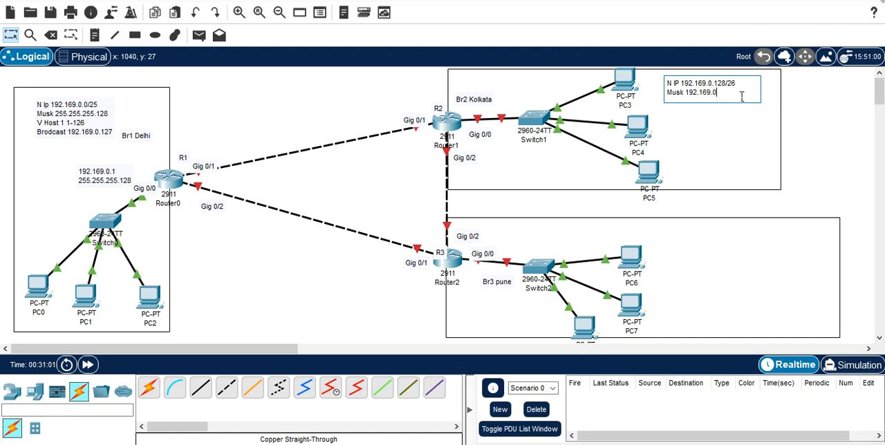
key(BackSpace)
key(BackSpace)
key(BackSpace)
key(BackSpace)
key(BackSpace)
key(BackSpace)
key(BackSpace)
key(BackSpace)
key(BackSpace)
Step: Enter 255.255.255.192 as the mask on the Musk line of the Kolkata note
key(BackSpace)
text(255)
text(.255.)
text(1)
key(BackSpace)
text(255.)
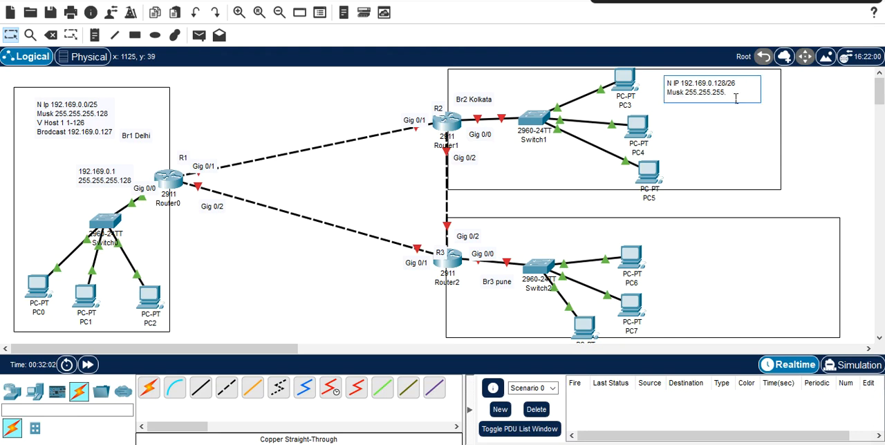
text(92)
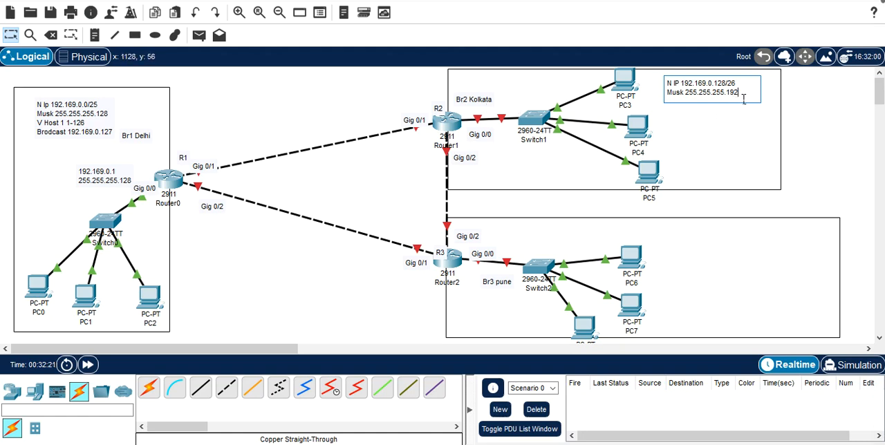
Step: Add a third line to the Kolkata note reading V Host 129 - 190
key(Return)
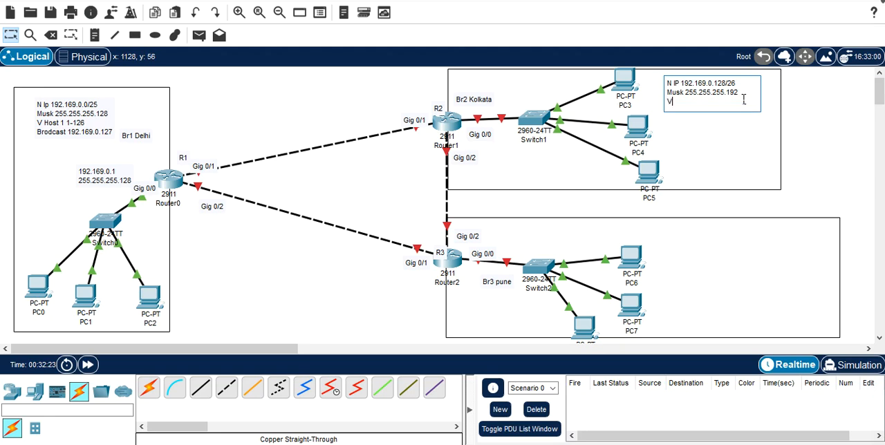
text(V Host 129 - 190)
Step: Add the line Brodcast 192.169.0.191 to the Kolkata note and finish editing it
key(Return)
text(B)
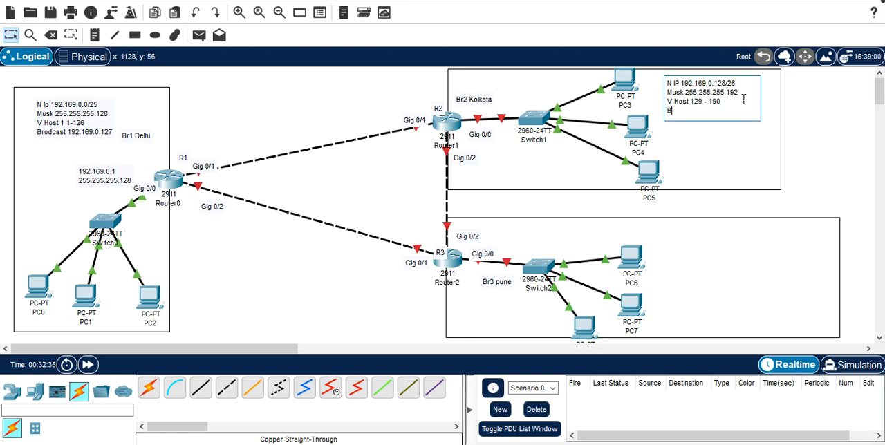
text(rodcast 192.169.0.)
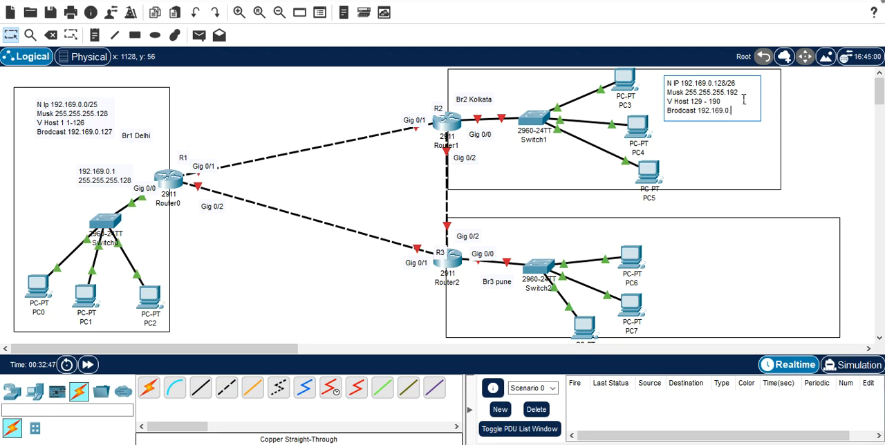
text(191)
click(726, 153)
click(726, 154)
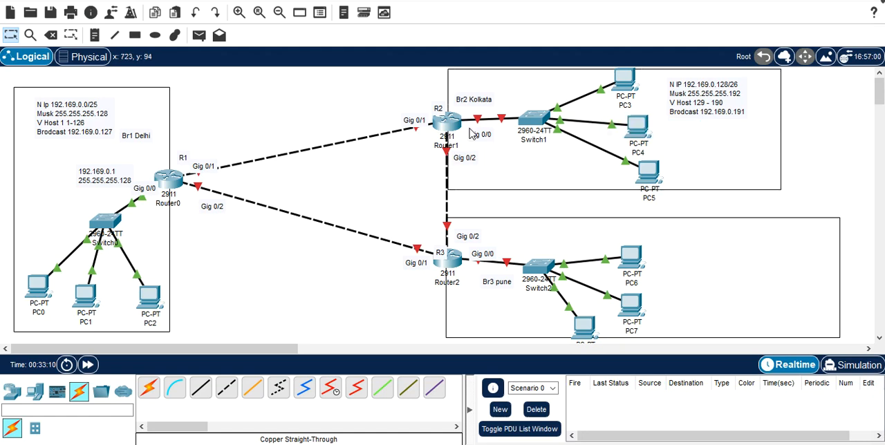
Step: Place a text note reading 192.169.0.129 beside Router1, just below the Br2 Kolkata label, and leave the note tool
click(378, 97)
click(94, 35)
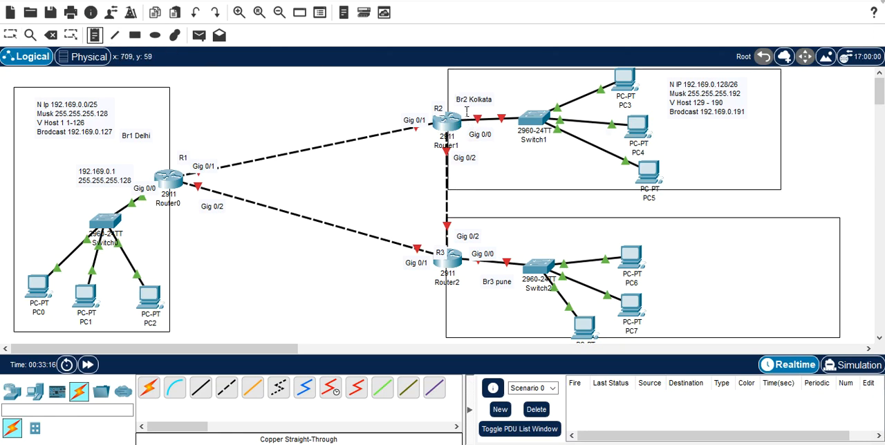
click(467, 111)
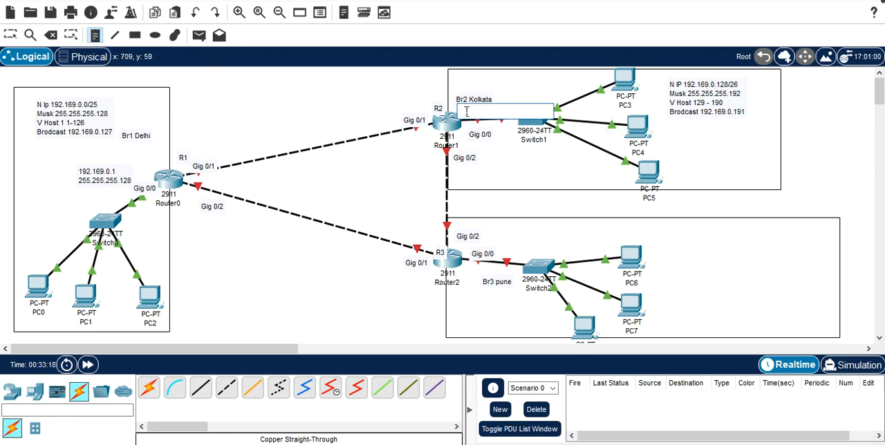
text(192)
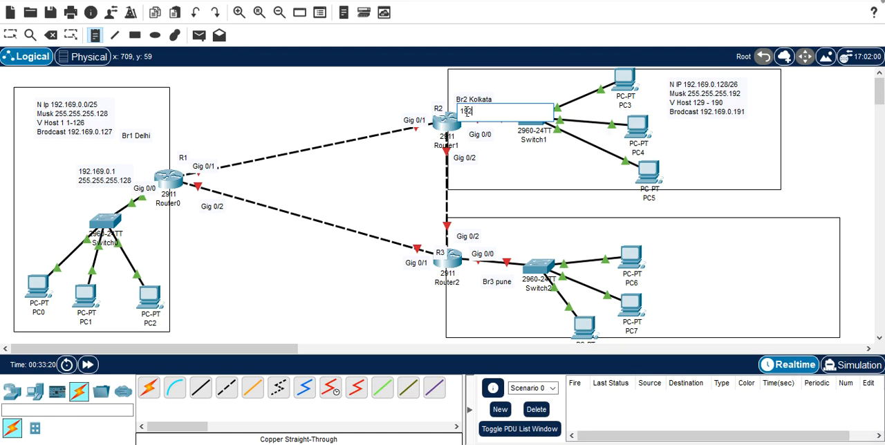
text(.169.0.129)
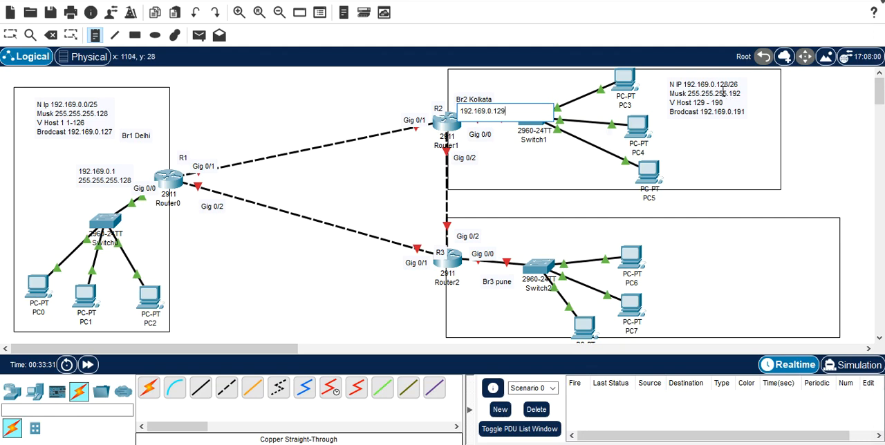
click(723, 92)
click(839, 135)
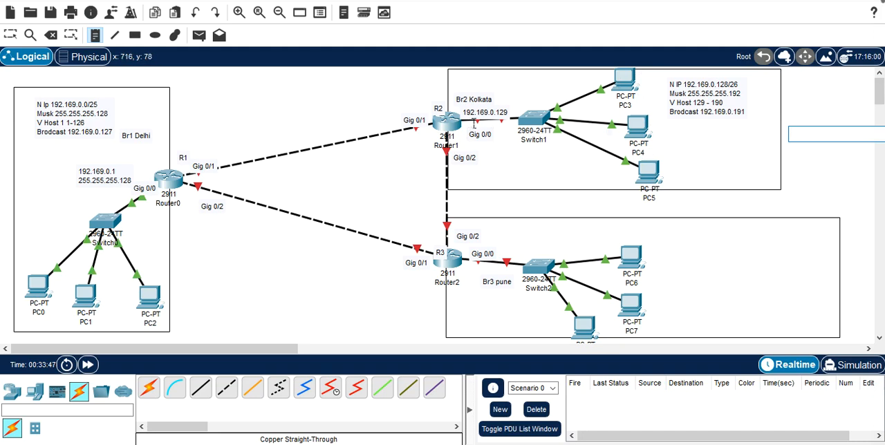
key(Escape)
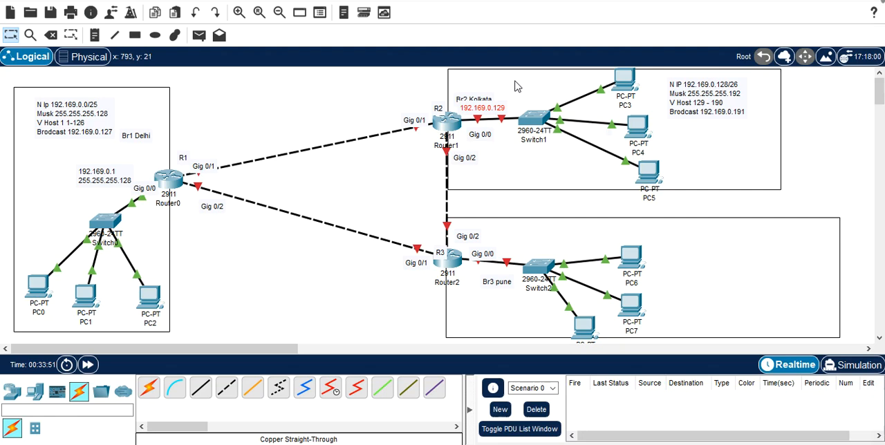
Step: Move the Br2 Kolkata label up to the branch box's upper edge and position the 192.169.0.129 label just above Router1's link to Switch1
double_click(475, 99)
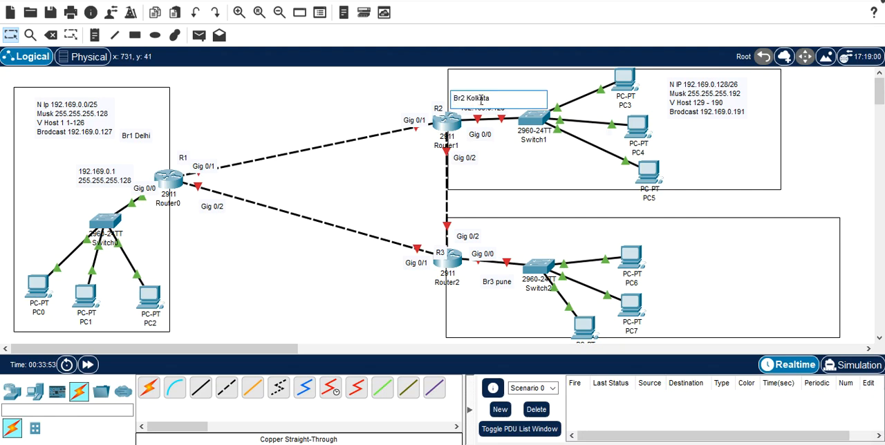
mouse_move(485, 108)
mouse_down()
mouse_move(477, 108)
mouse_move(475, 84)
mouse_move(476, 108)
mouse_up()
click(483, 114)
click(475, 111)
click(689, 139)
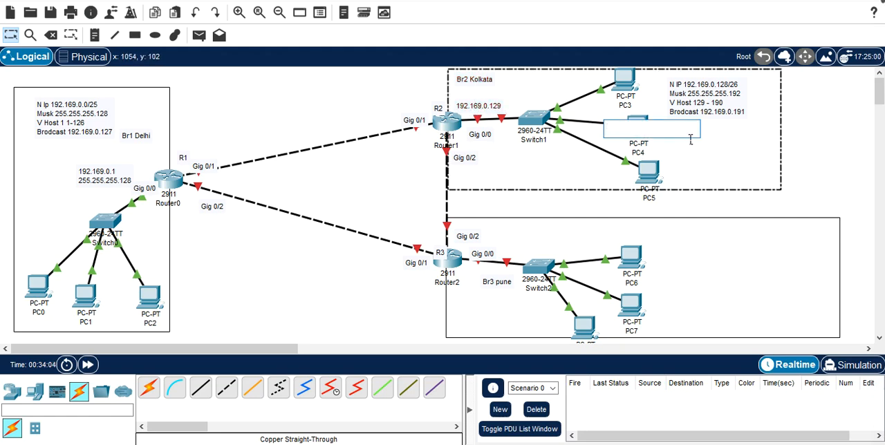
key(Escape)
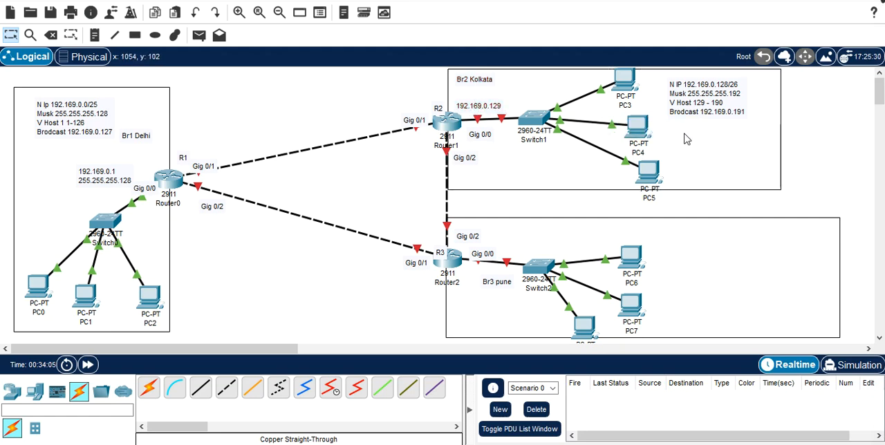
Step: Open PC3's IP configuration and set its static IPv4 address to 192.169.0.130, keeping the Kolkata note in view
click(625, 82)
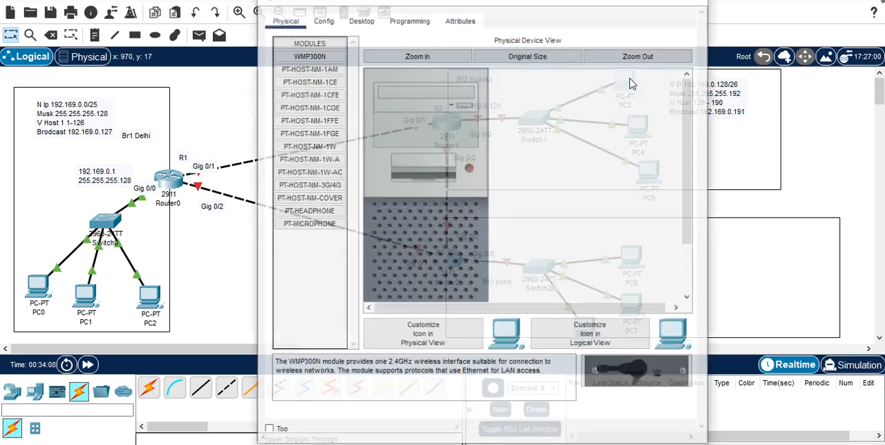
click(360, 20)
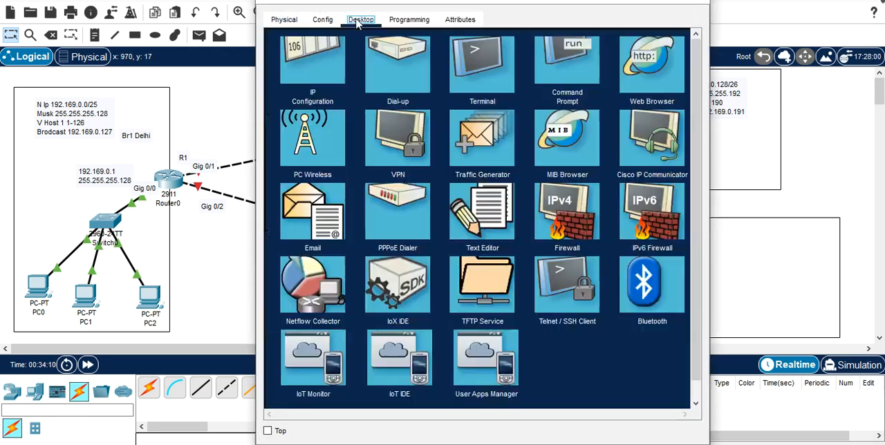
click(309, 97)
click(435, 112)
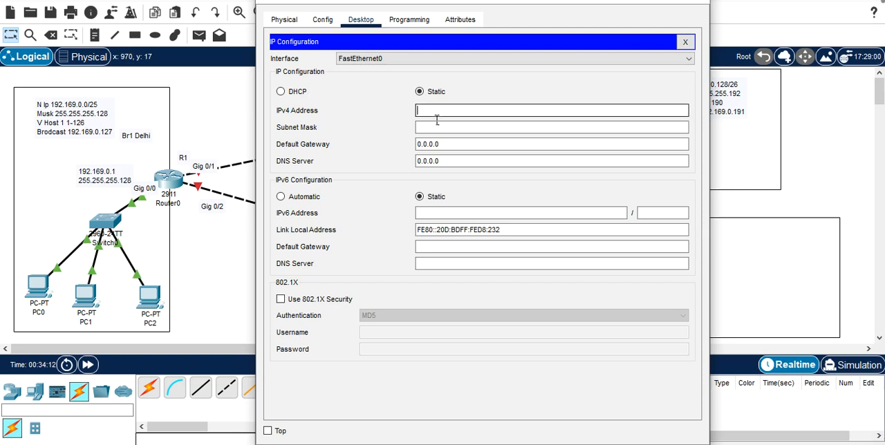
text(192.169.0.)
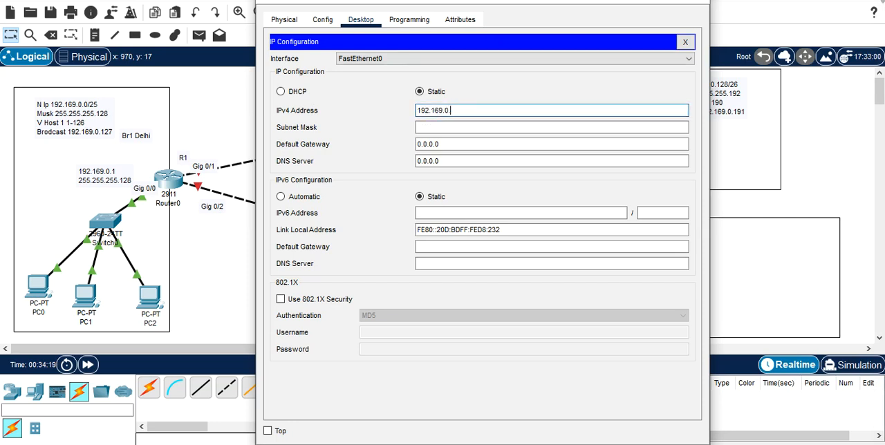
drag(527, 1, 312, 32)
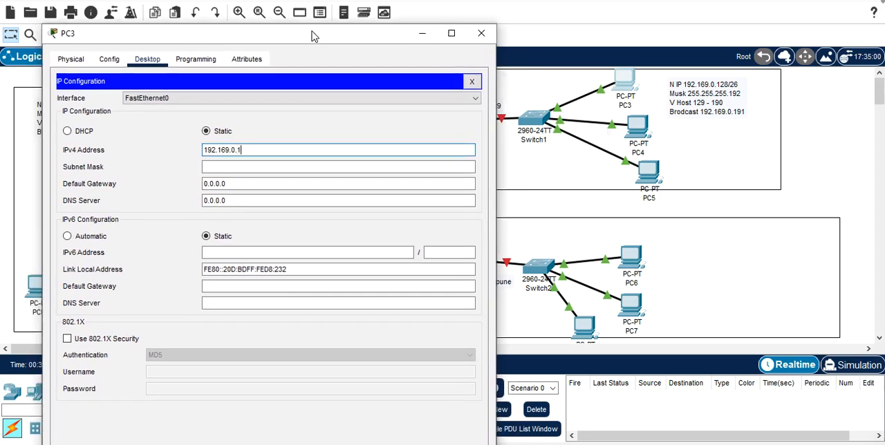
text(30)
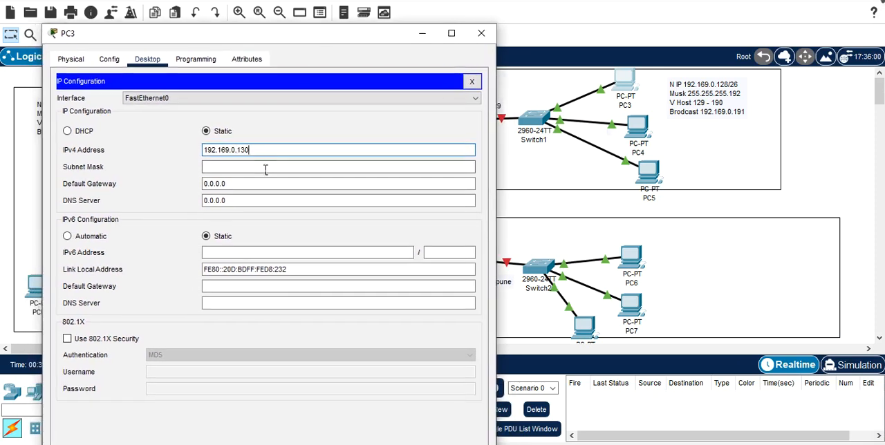
Step: Set PC3's subnet mask to 255.255.255.192
click(266, 169)
key(BackSpace)
text(192)
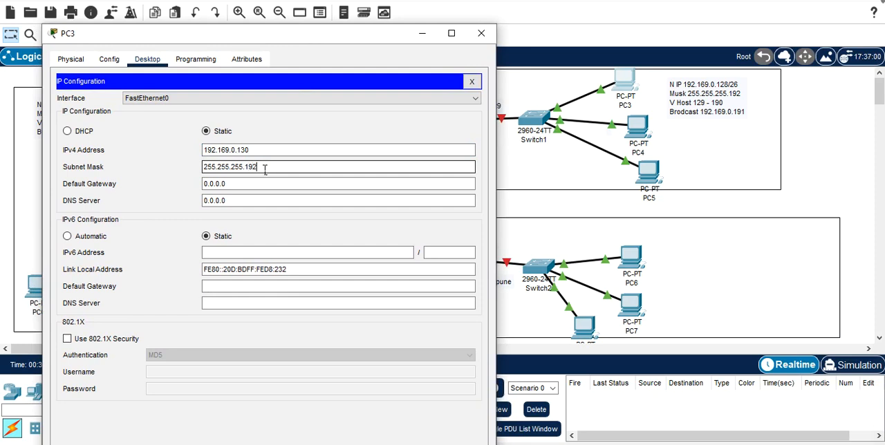
Step: Set PC3's default gateway to 192.169.0.129 and shift the configuration window to uncover the Kolkata branch
click(250, 184)
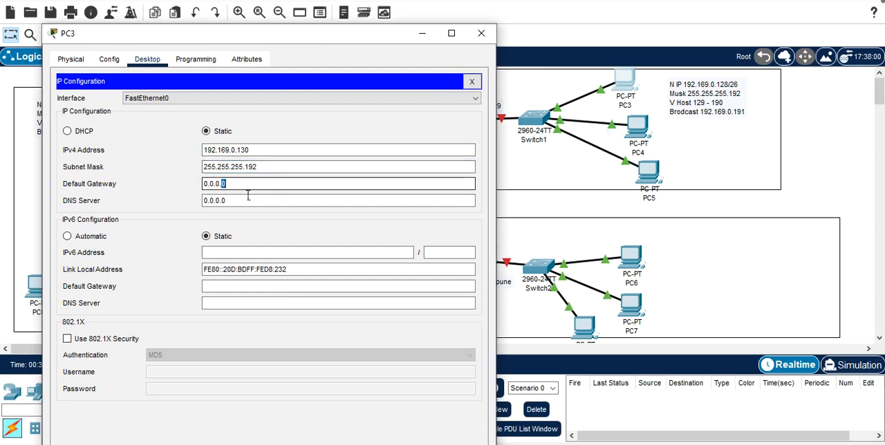
key(BackSpace)
key(BackSpace)
key(BackSpace)
key(BackSpace)
key(BackSpace)
text(192.169.0.129)
drag(355, 35, 304, 28)
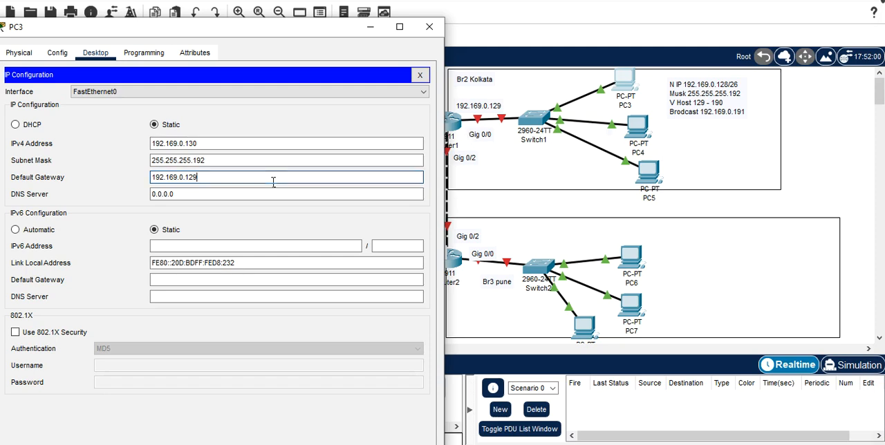
Step: Copy PC3's default gateway address, close its window and open PC4's IP configuration
drag(212, 182, 161, 185)
key(ctrl+c)
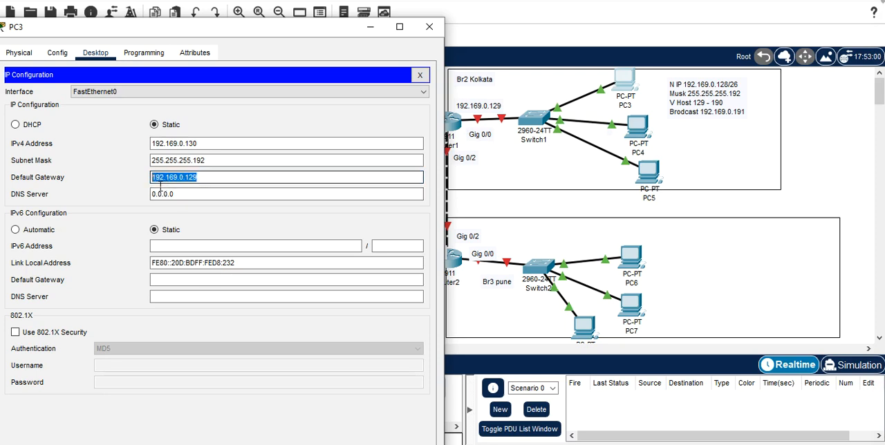
click(429, 26)
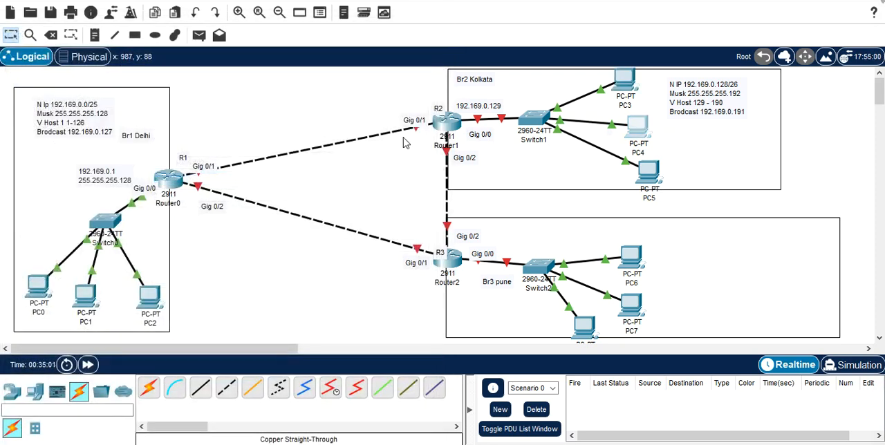
click(638, 128)
click(360, 19)
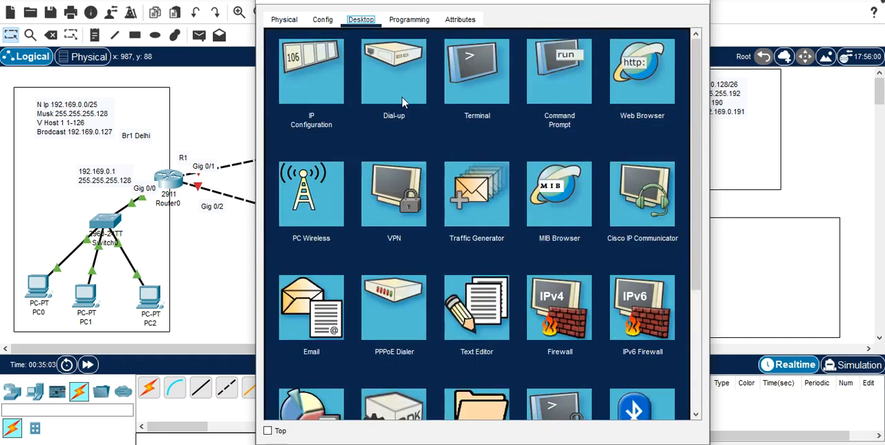
click(309, 70)
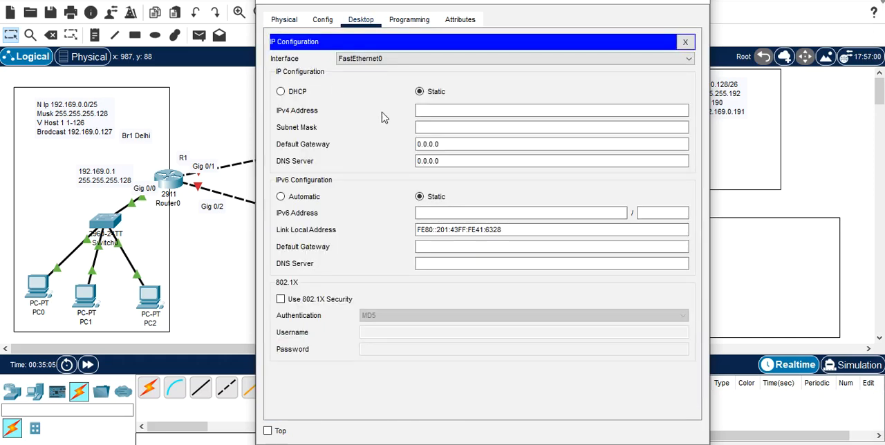
Step: Set PC4's static IPv4 address to 192.169.0.131
text(2)
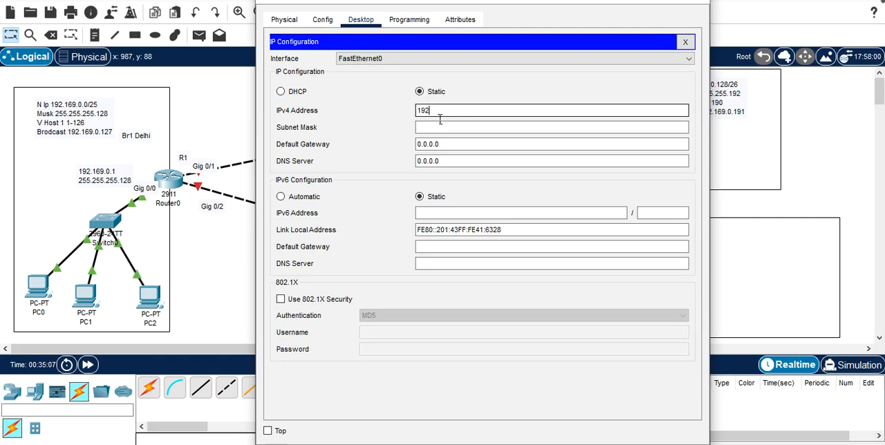
text(.169.0)
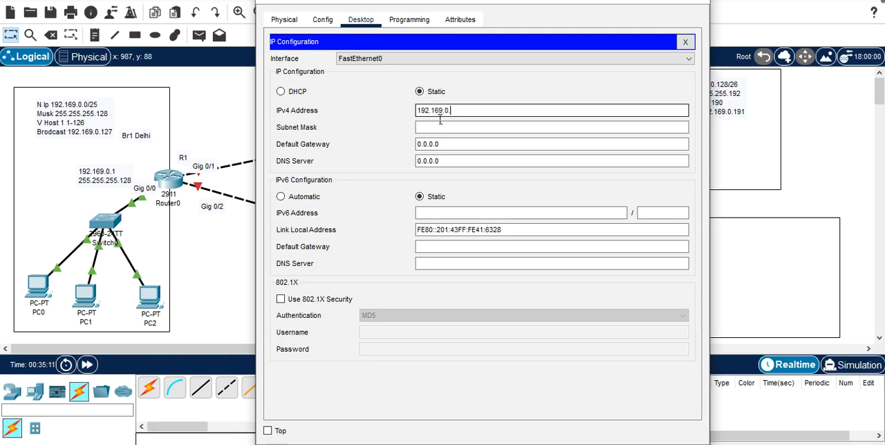
text(.131)
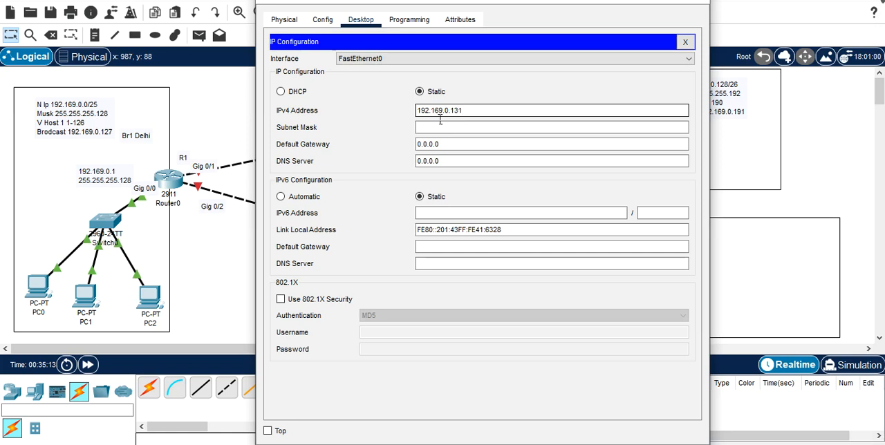
Step: Set PC4's subnet mask to 255.255.255.192
click(439, 122)
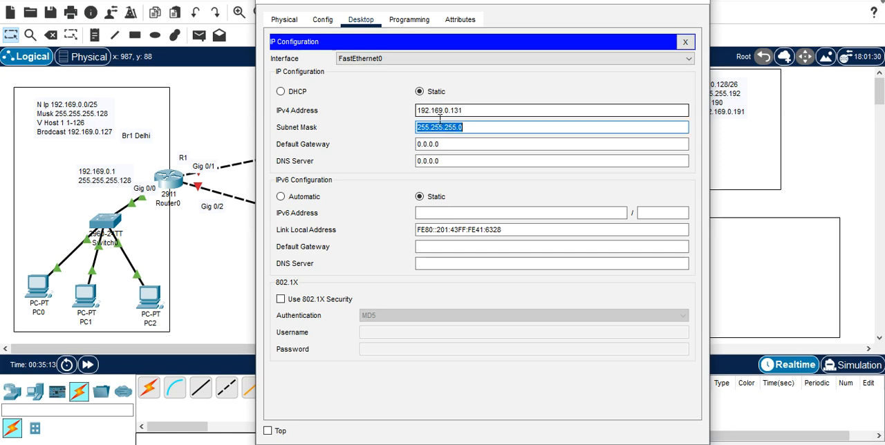
click(483, 132)
key(BackSpace)
text(19)
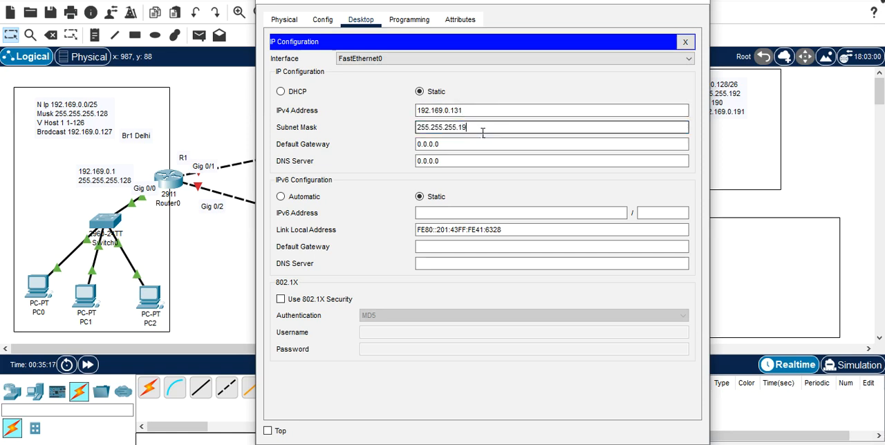
text(2)
Step: Replace PC4's default gateway with the copied address 192.169.0.129 and close its configuration window
click(462, 149)
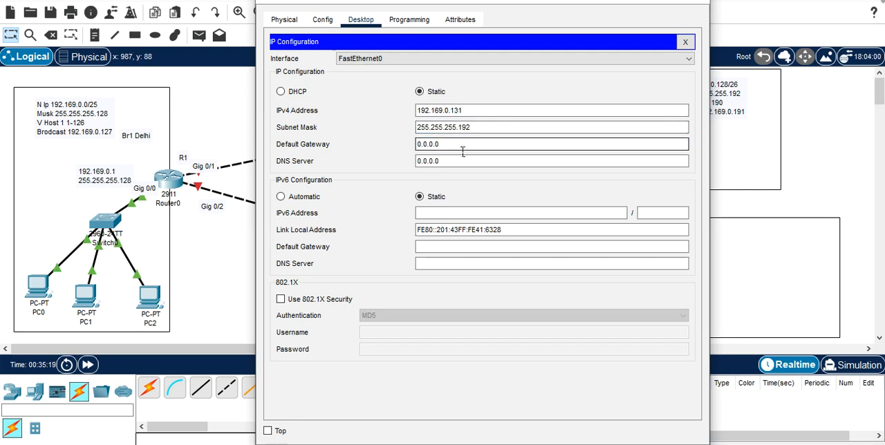
key(BackSpace)
key(BackSpace)
key(BackSpace)
key(BackSpace)
key(BackSpace)
key(BackSpace)
key(BackSpace)
key(ctrl+v)
click(475, 163)
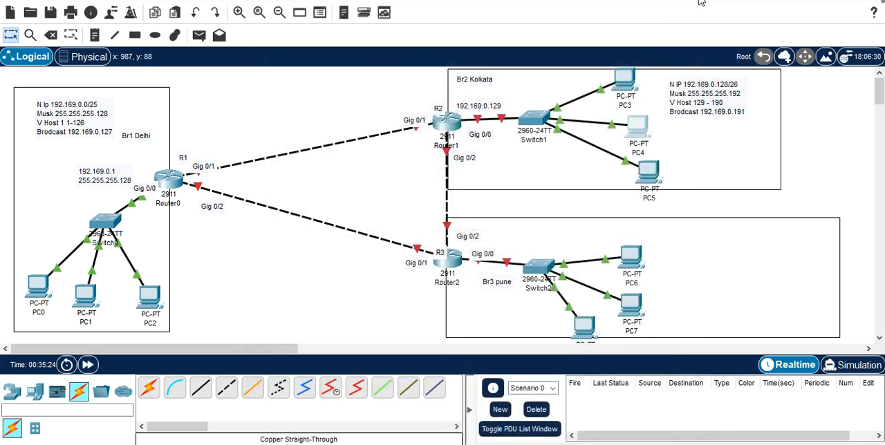
click(695, 4)
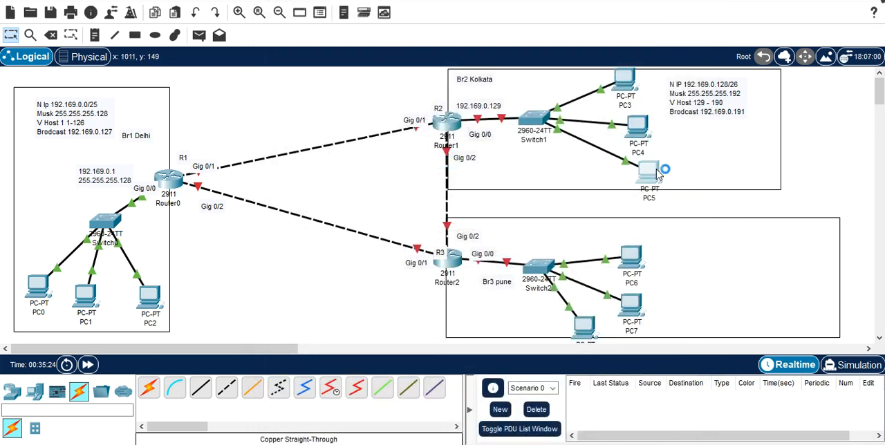
Step: Open PC5's IP configuration and set its static IPv4 address to 192.169.0.132
click(653, 170)
click(366, 50)
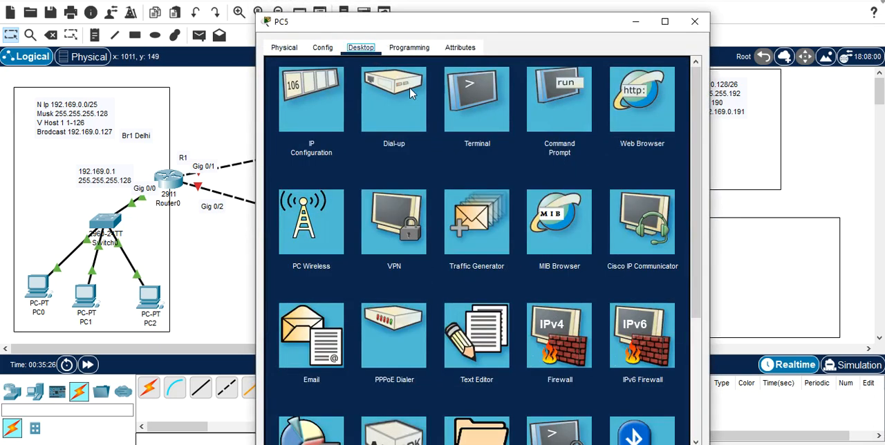
click(325, 104)
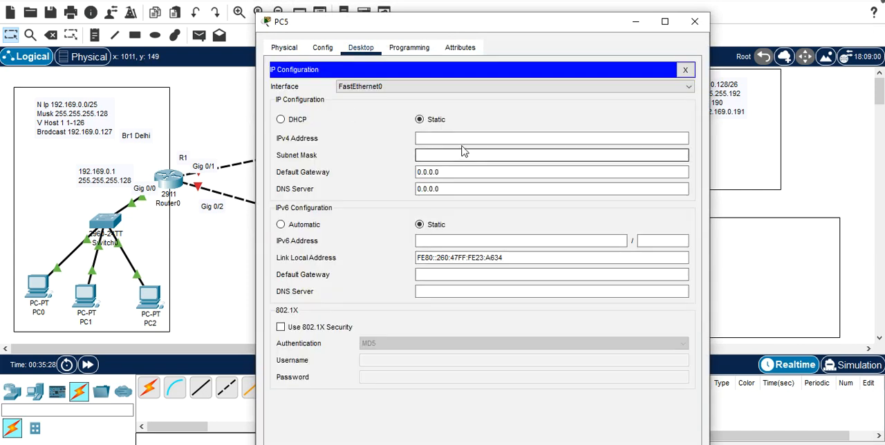
click(465, 146)
text(192)
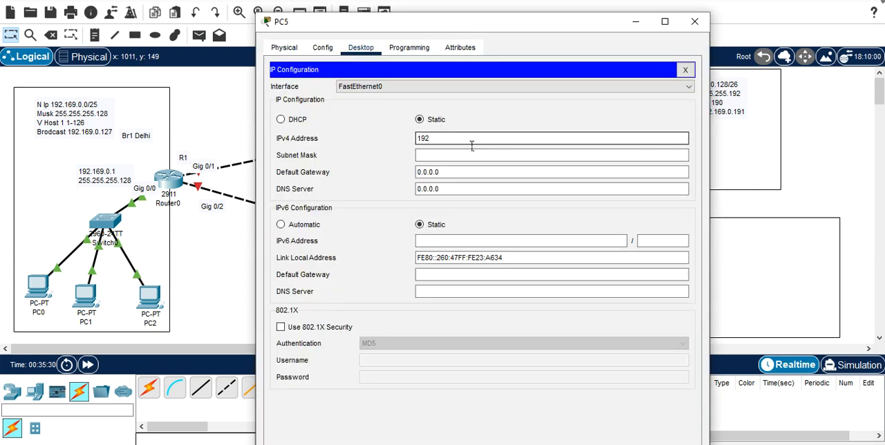
text(.169.0)
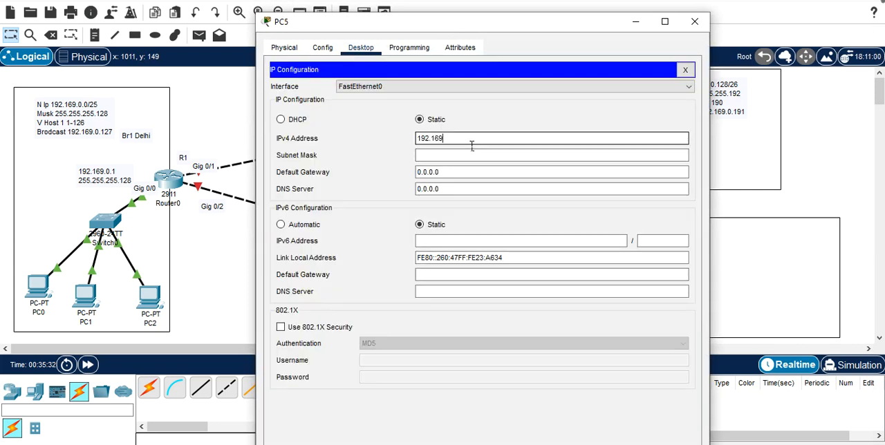
text(.)
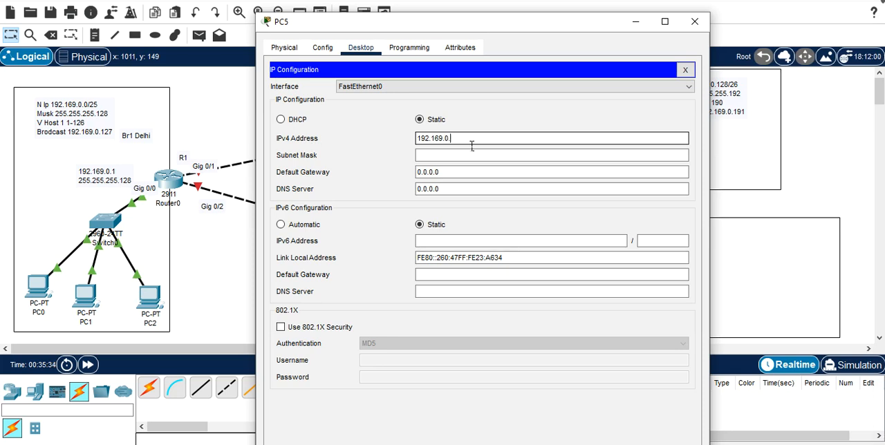
text(132)
Step: Set PC5's subnet mask to 255.255.255.192
click(460, 156)
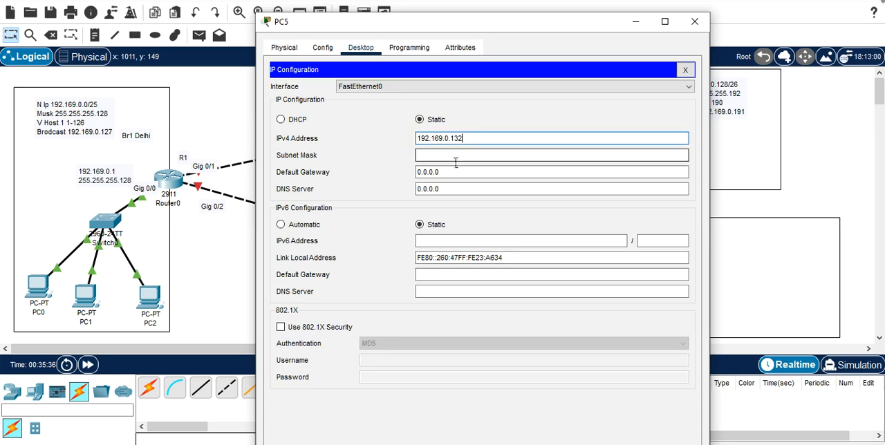
key(BackSpace)
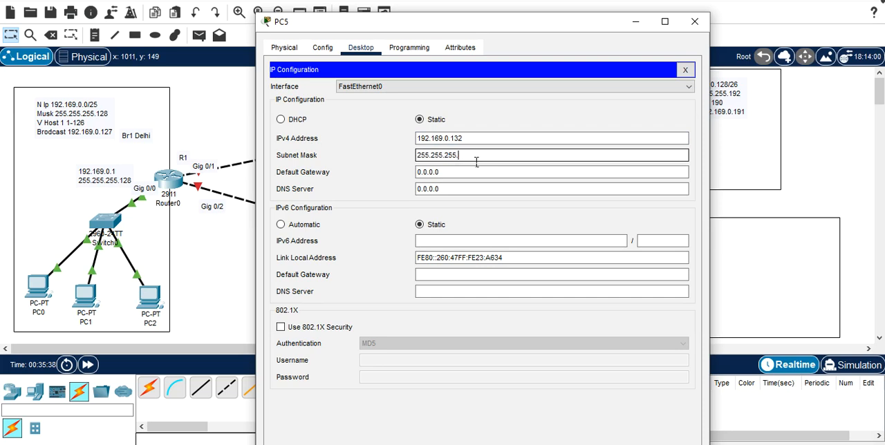
text(192)
Step: Replace PC5's default gateway with the copied address 192.169.0.129 and close its configuration window
click(452, 177)
key(BackSpace)
key(BackSpace)
key(BackSpace)
key(BackSpace)
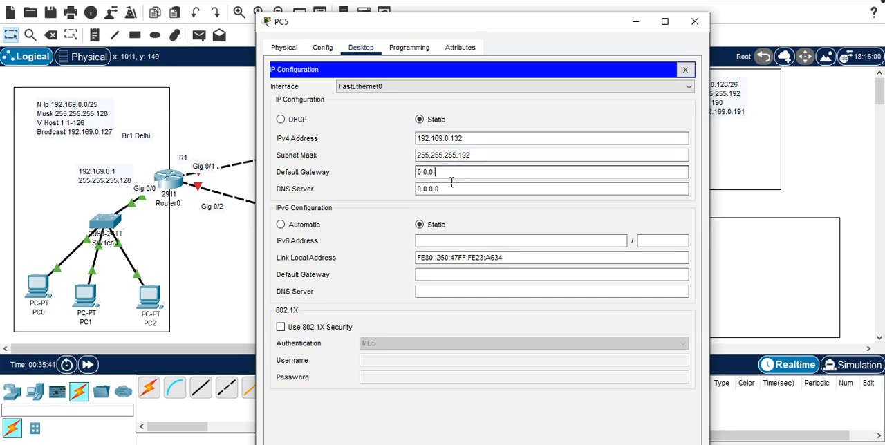
key(BackSpace)
key(BackSpace)
key(BackSpace)
key(ctrl+v)
click(490, 190)
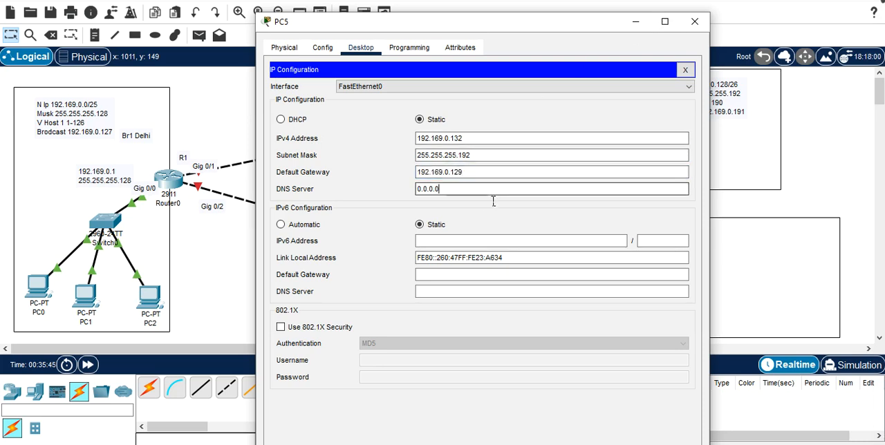
click(694, 22)
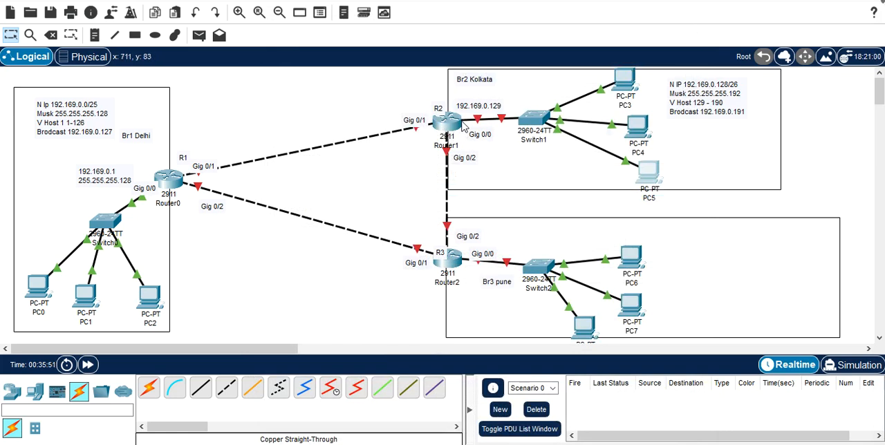
Step: Open Router1's command line, decline the initial configuration dialog with no and get to the router prompt
mouse_move(455, 126)
mouse_move(181, 186)
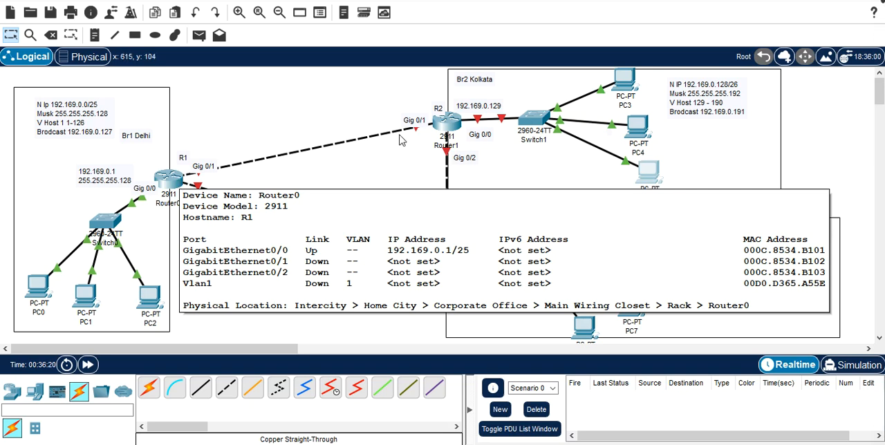
click(452, 127)
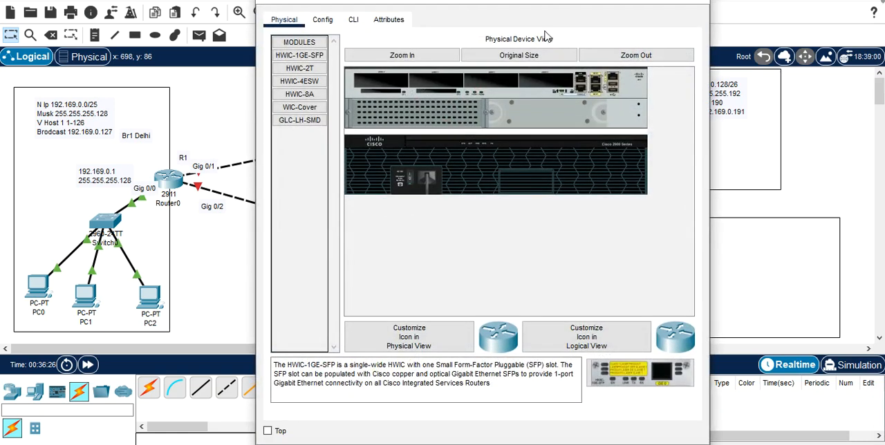
click(363, 21)
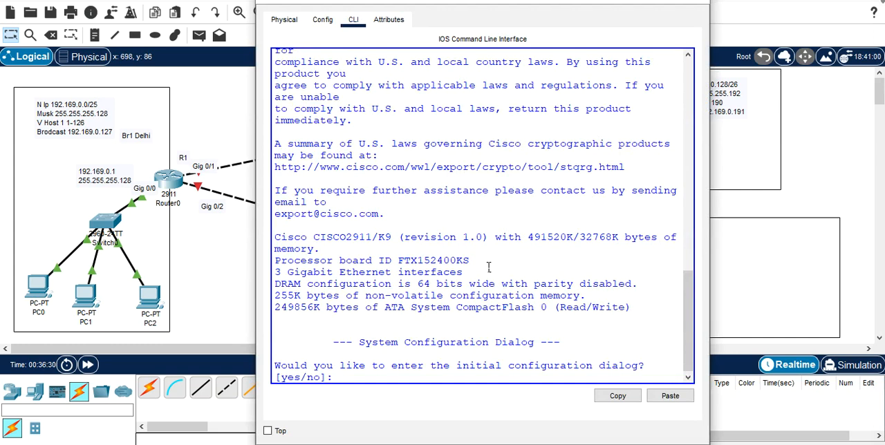
text(no)
key(Return)
Step: Enter privileged mode with enable and global configuration mode with conf t on Router1
key(Return)
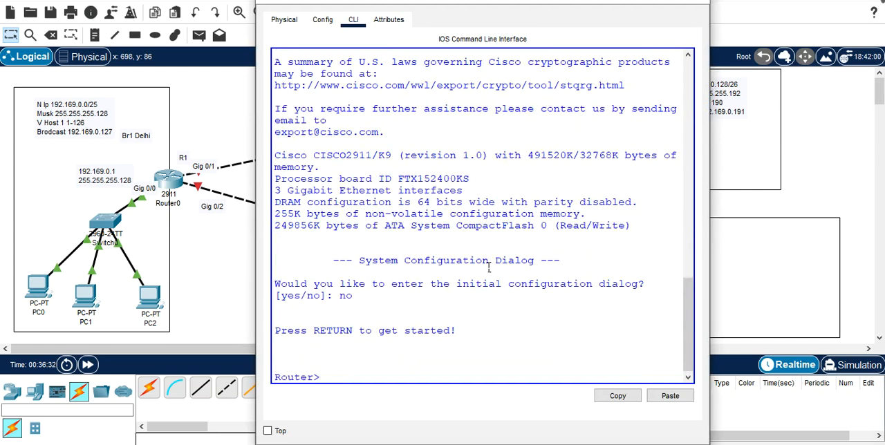
text(en)
key(Tab)
key(Return)
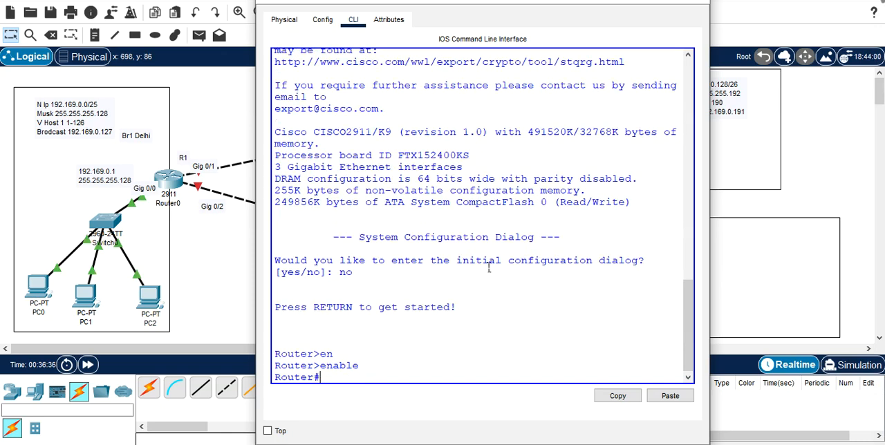
text(conf t)
key(Return)
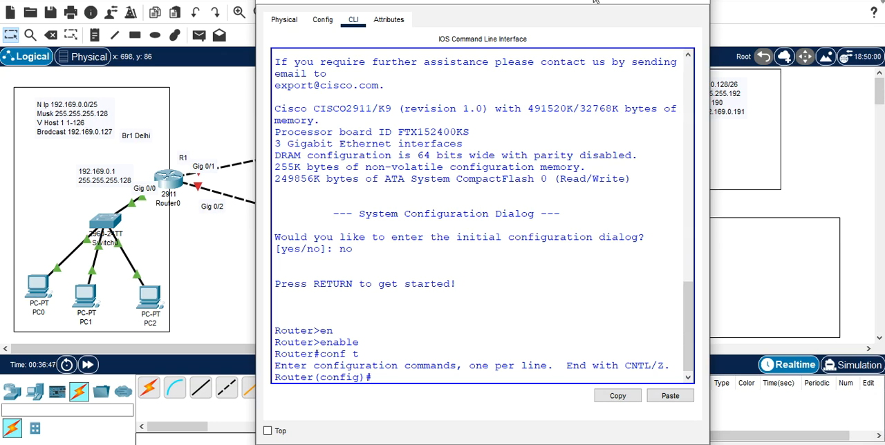
Step: Shift Router1's window aside to uncover the Kolkata branch and set the router's hostname to R2
drag(579, 1, 309, 0)
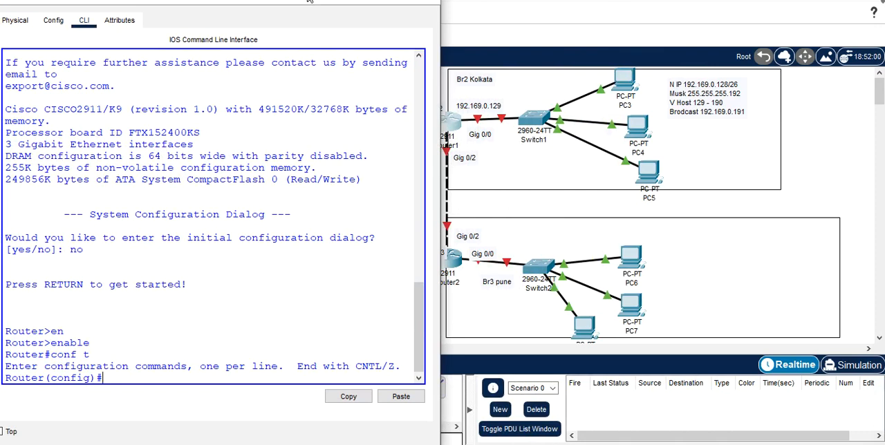
drag(309, 0, 290, 0)
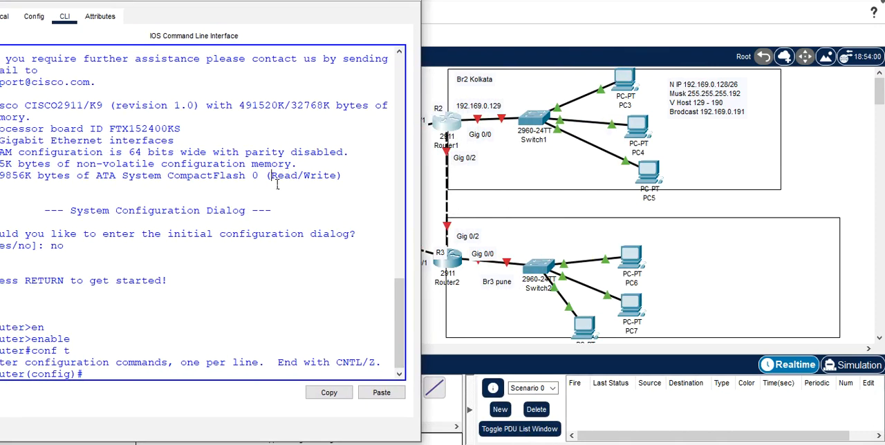
text(host)
key(Tab)
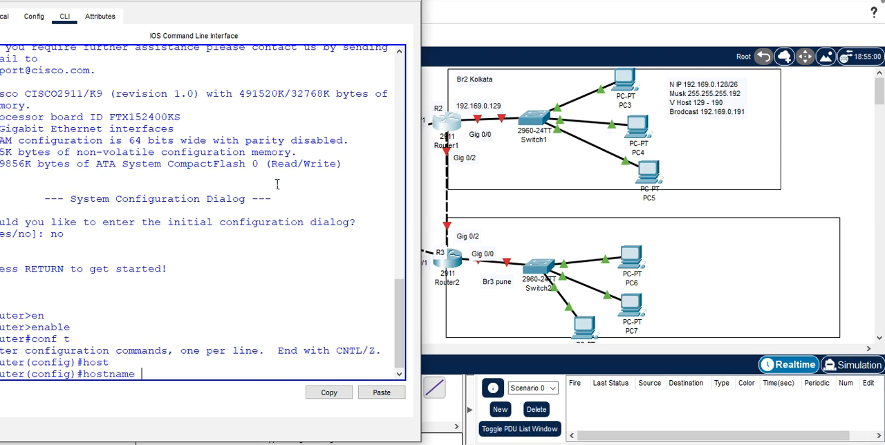
text(R2)
key(Return)
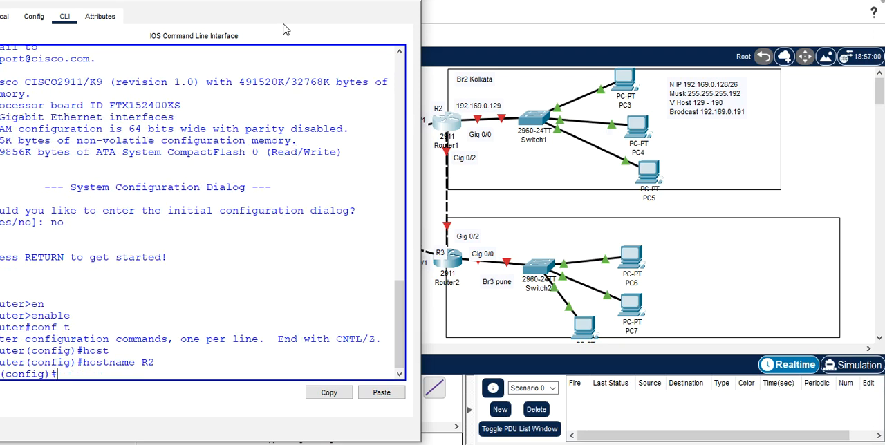
Step: Shift the router's window to reveal its full command line and enter configuration of interface gigabitEthernet 0/0 on R2
drag(291, 3, 315, 0)
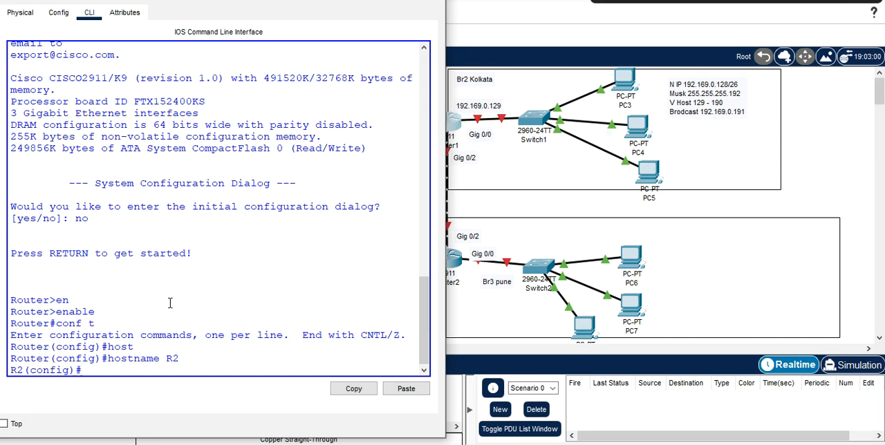
text(int)
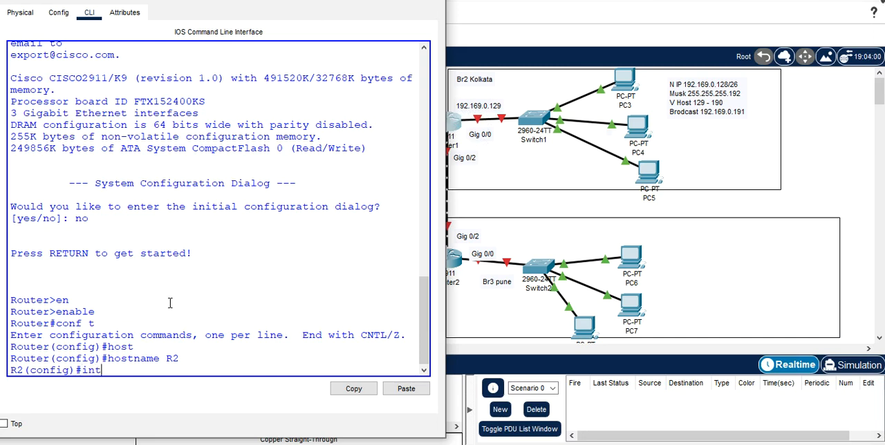
key(Tab)
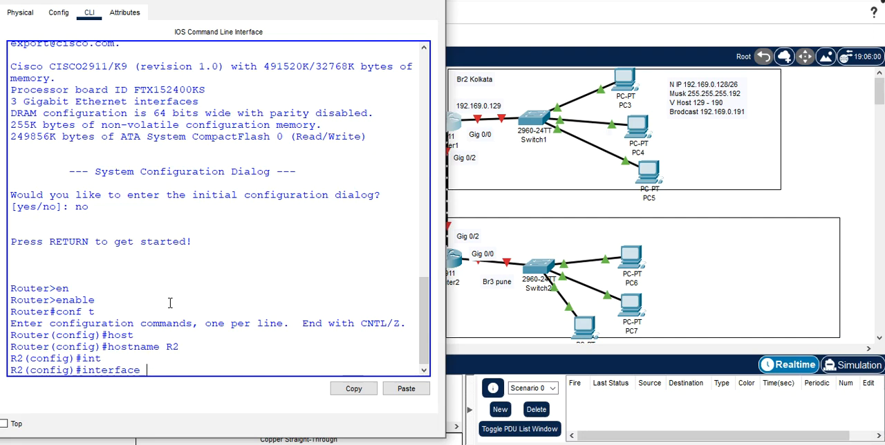
text(g)
key(Tab)
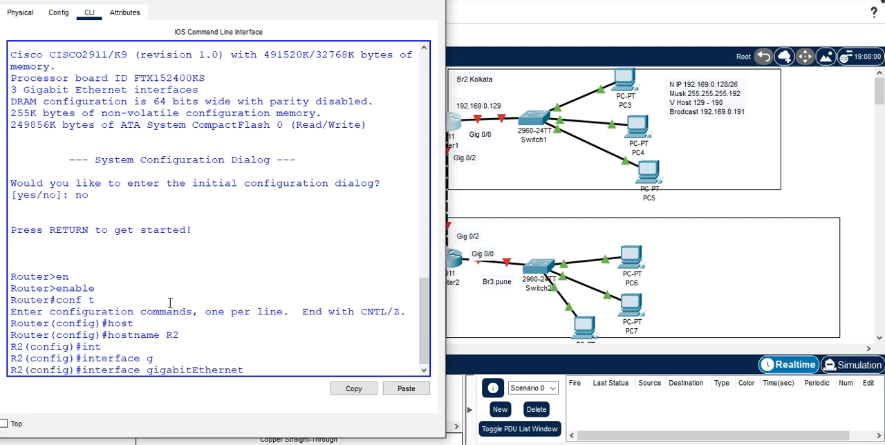
text(0/0)
key(Return)
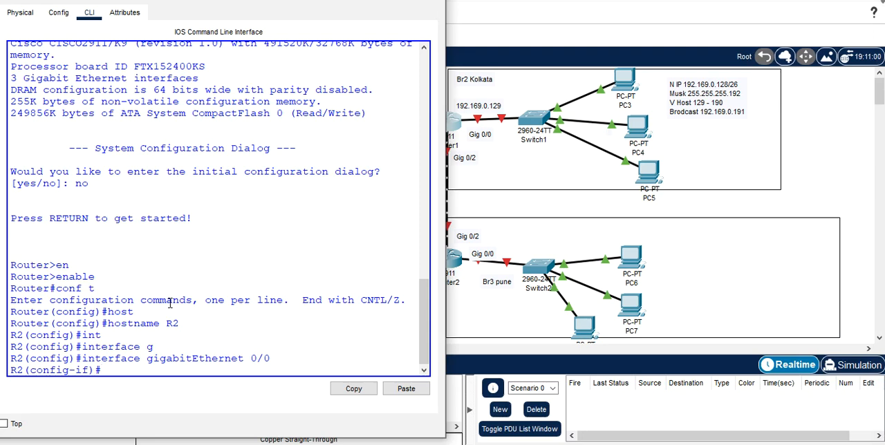
Step: Assign IP address 192.169.0.129 with mask 255.255.255.192 to R2's gigabitEthernet 0/0 interface
text(ip)
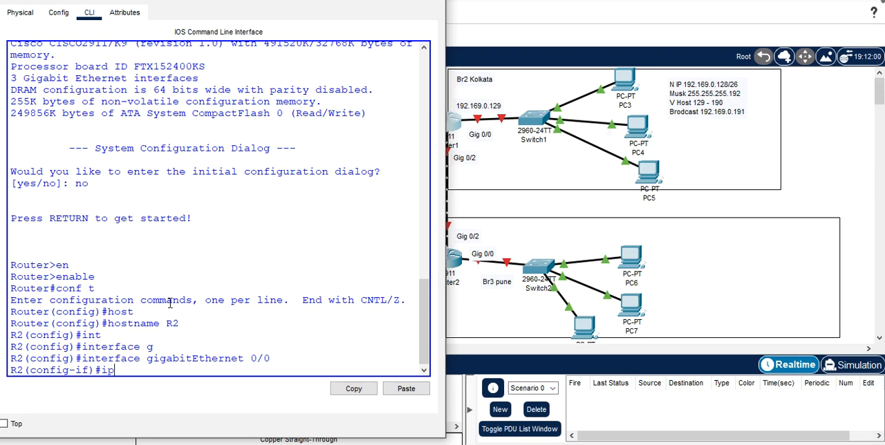
text( add)
key(Tab)
text(192)
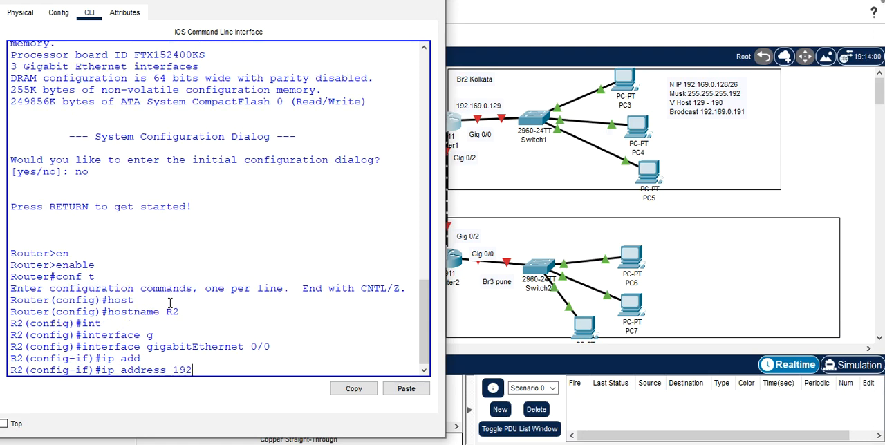
text(.169.0.129 2552)
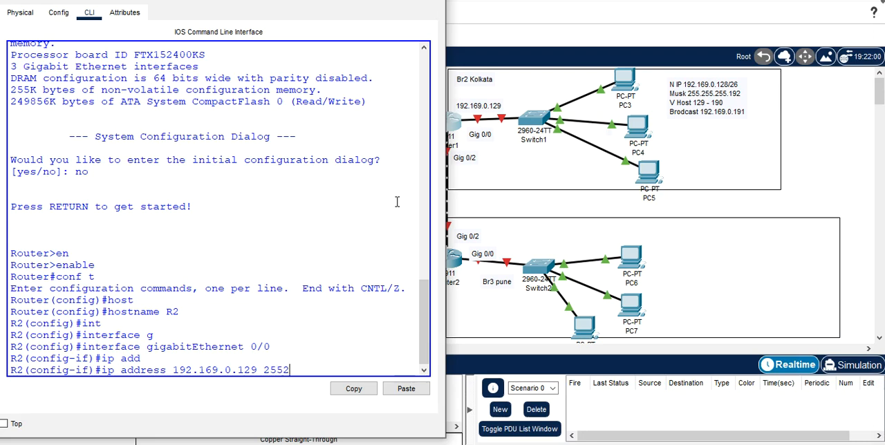
key(BackSpace)
text(.255.255.192)
key(Return)
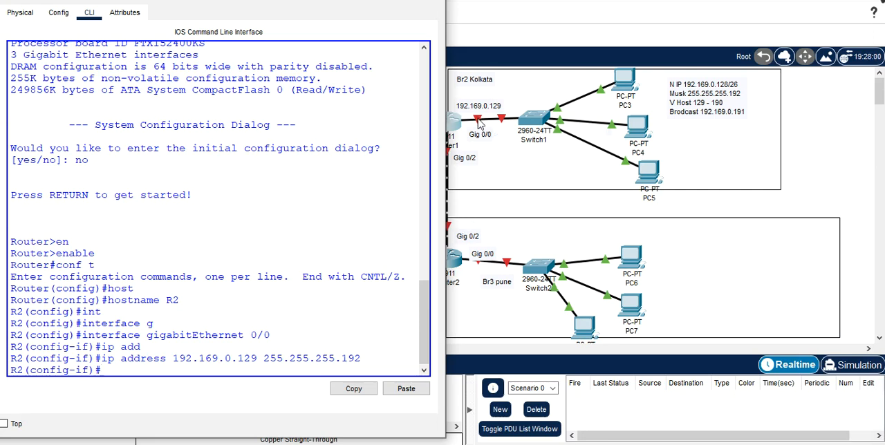
Step: Enable R2's gigabitEthernet 0/0 interface with no shutdown and close the router's window
text(no sh)
key(Tab)
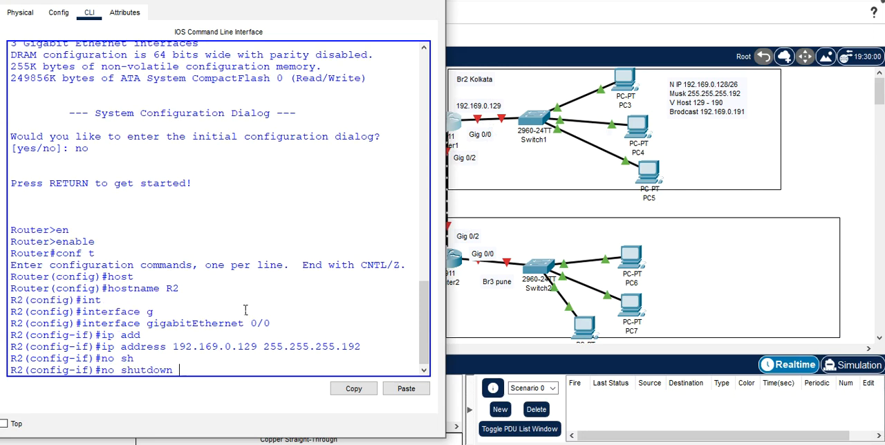
key(Return)
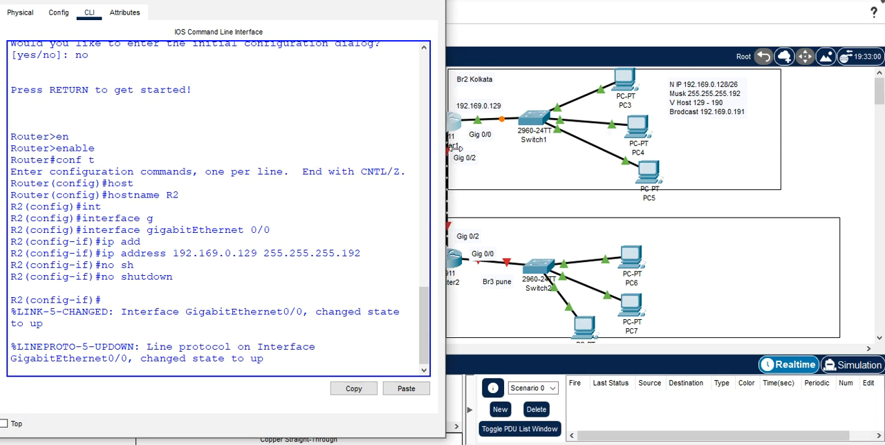
key(Return)
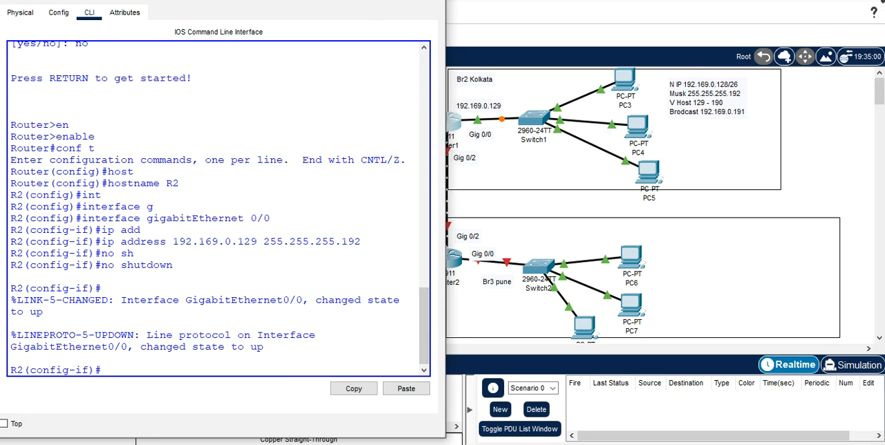
click(431, 0)
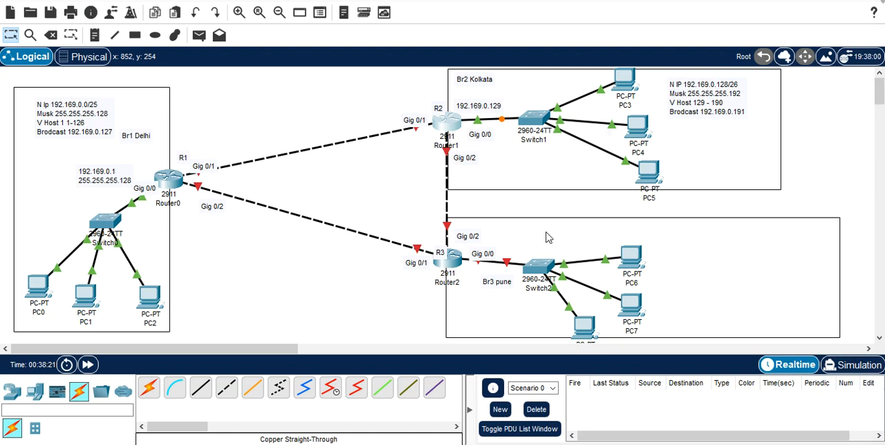
Step: Move the Br3 pune label to the lower-left corner of its branch box and start a note reading N IP above PC6
drag(505, 285, 483, 330)
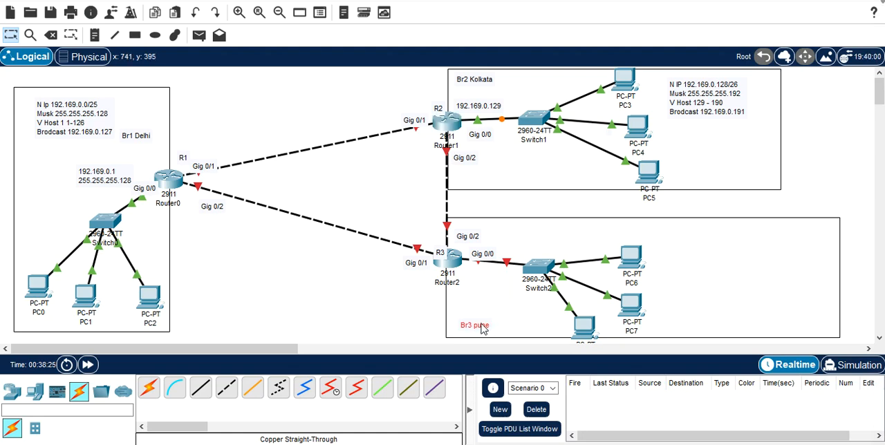
click(95, 35)
click(681, 234)
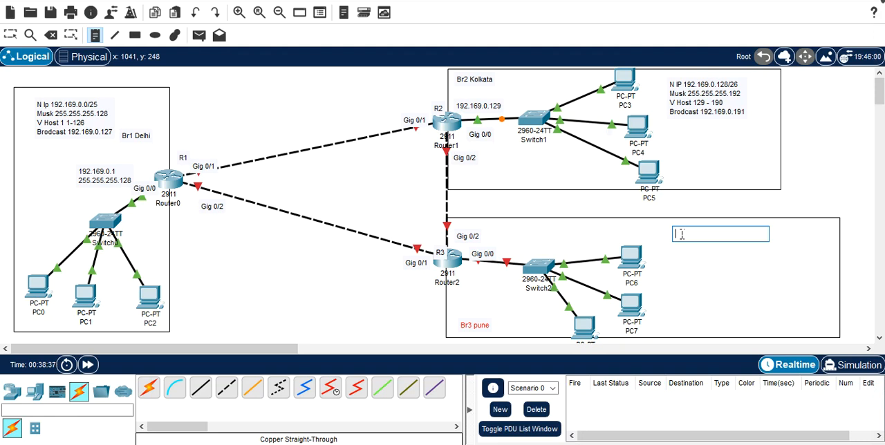
text(N)
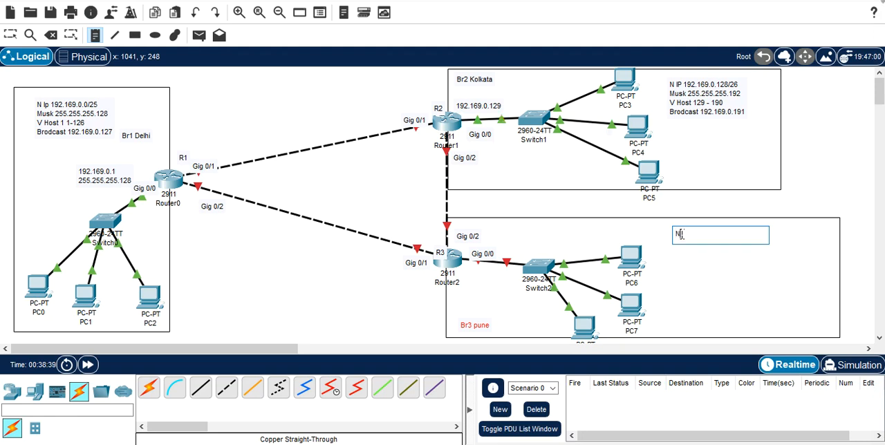
text( IP)
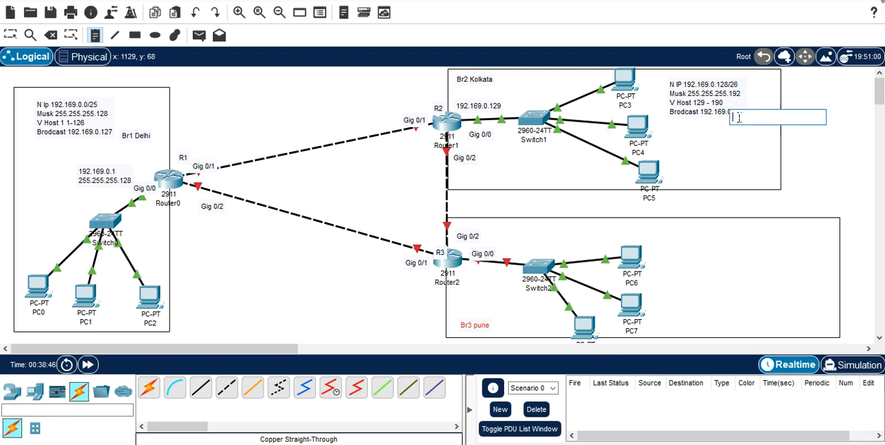
click(743, 118)
click(784, 107)
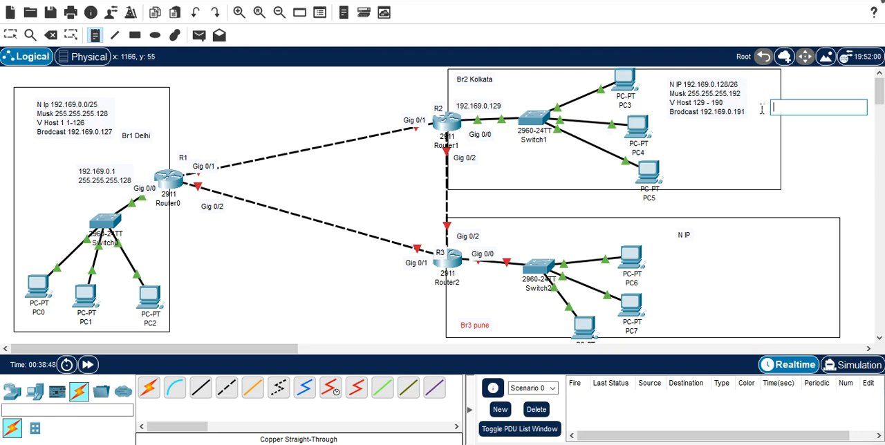
click(708, 237)
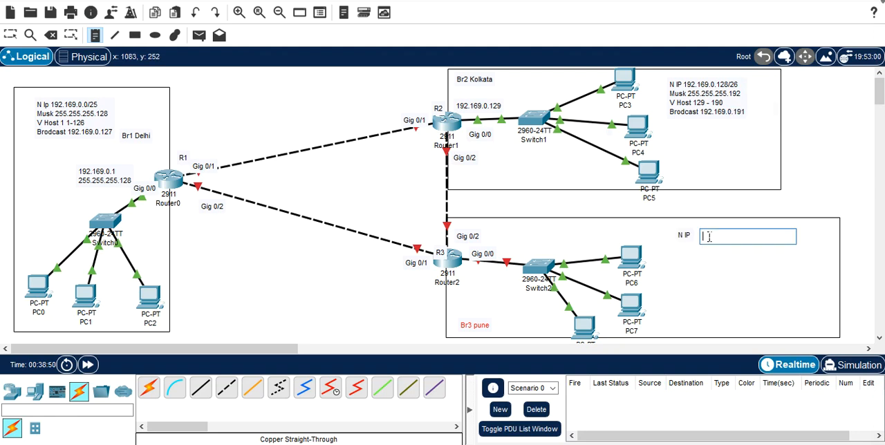
click(688, 236)
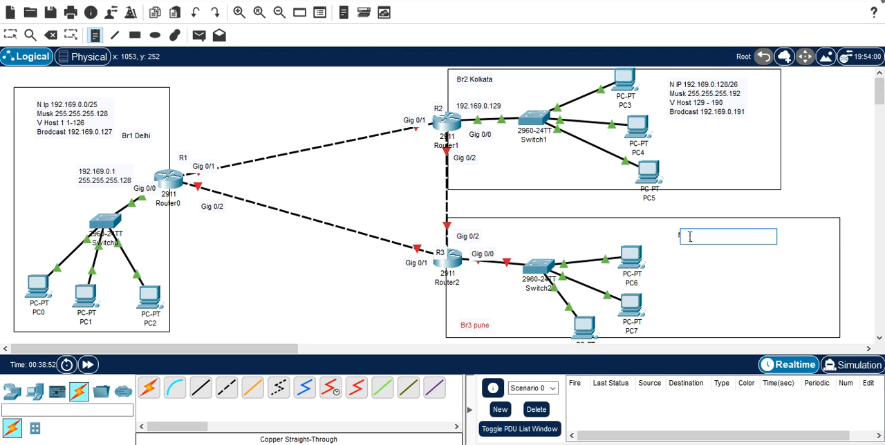
key(Escape)
Step: Reopen the N IP note in the Pune branch and add the network address 192.169.0.192
click(686, 235)
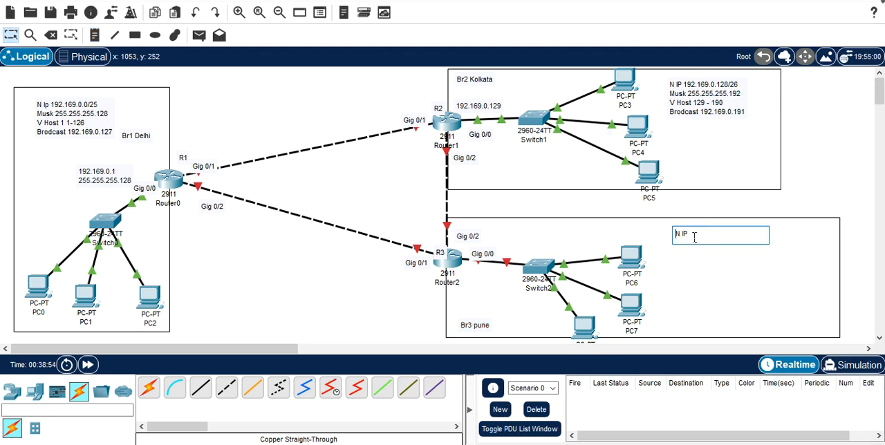
text(192.169.)
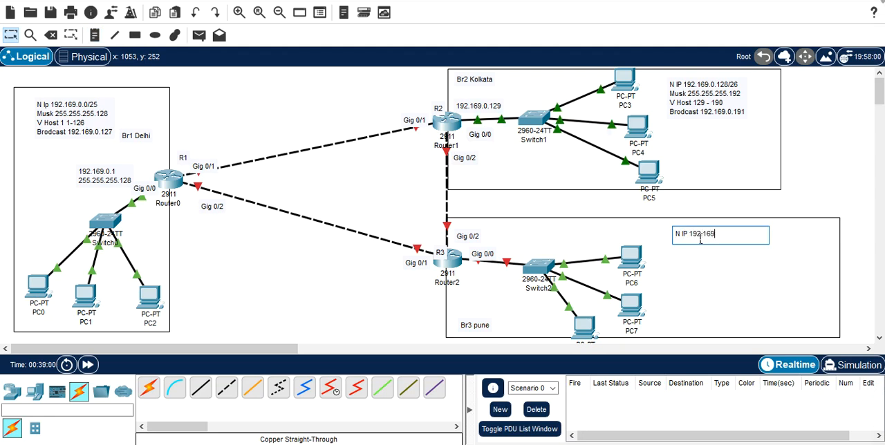
text(0.192)
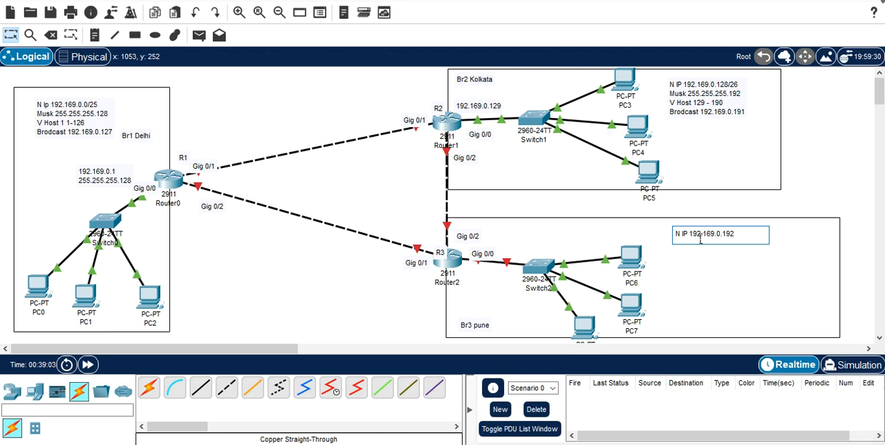
key(Return)
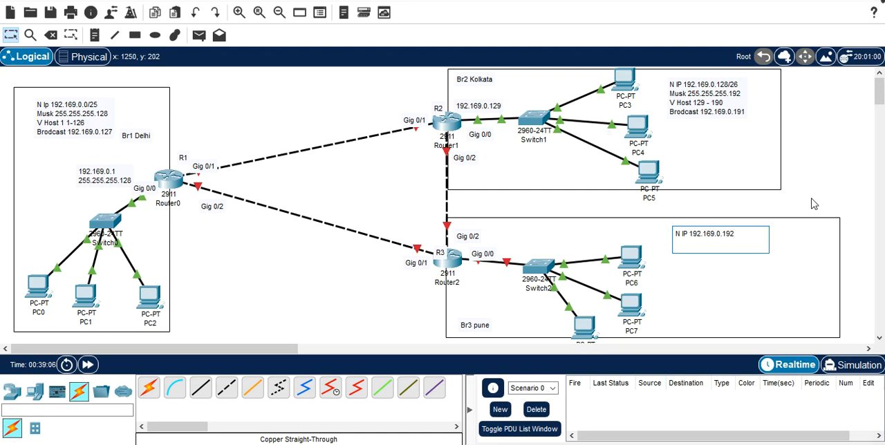
Step: Append the prefix length /28 to the network address in the Pune note and begin a new line
text(M)
key(BackSpace)
double_click(740, 238)
click(740, 238)
text(/26)
key(Return)
Step: Add the line Musk 255.255.255.240 to the Pune subnet note
text(1)
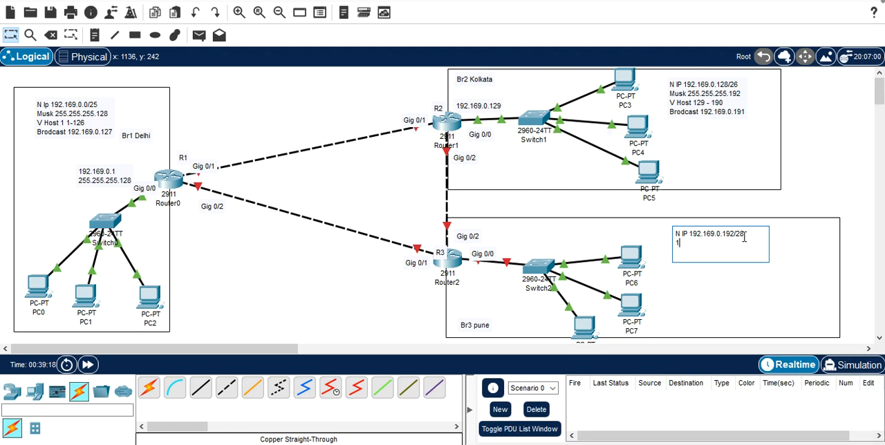
text(92)
key(BackSpace)
key(BackSpace)
text(Musk 255)
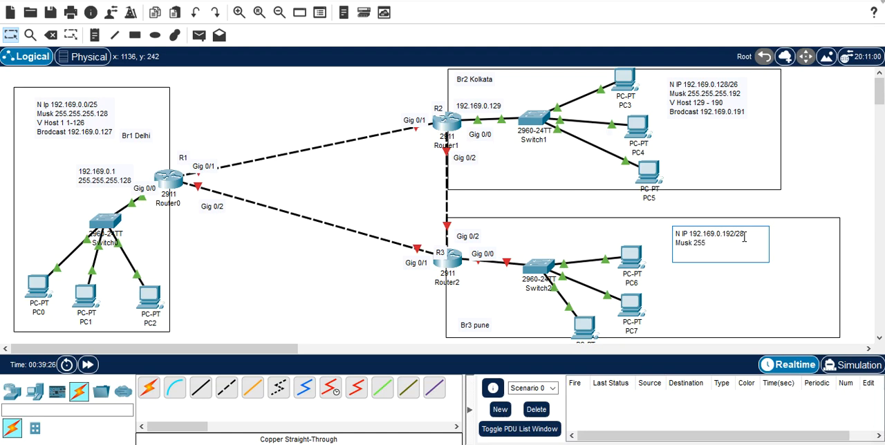
text(.255.)
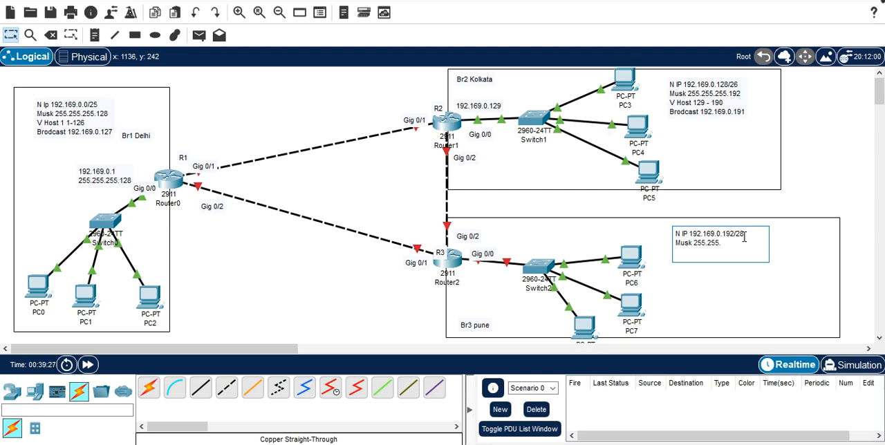
text(255.)
text(240)
key(Return)
Step: Add the line V Host 193 - 206 to the Pune subnet note
text(V)
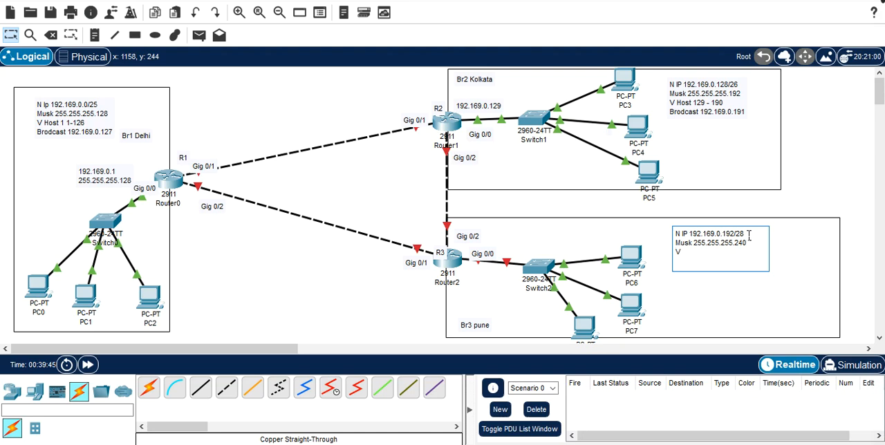
text( Host 193 - 206)
key(Return)
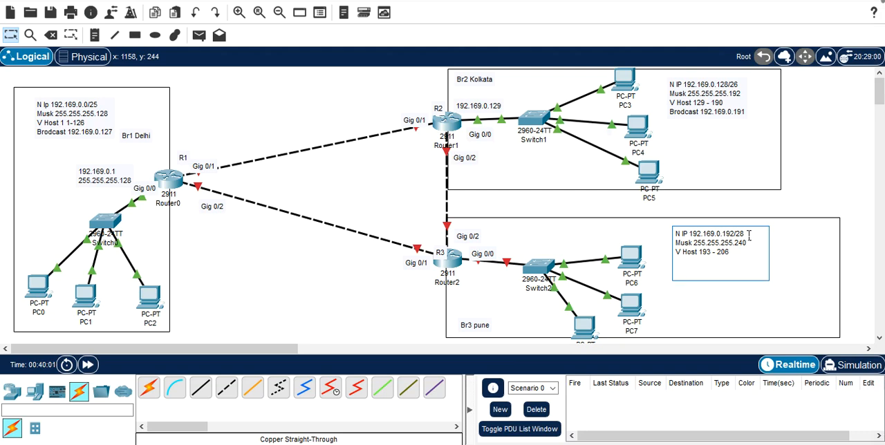
Step: Finish the Pune subnet note with the line Brodcast 192.169.0.207 and leave text editing
text(Brodcast 192.169.0)
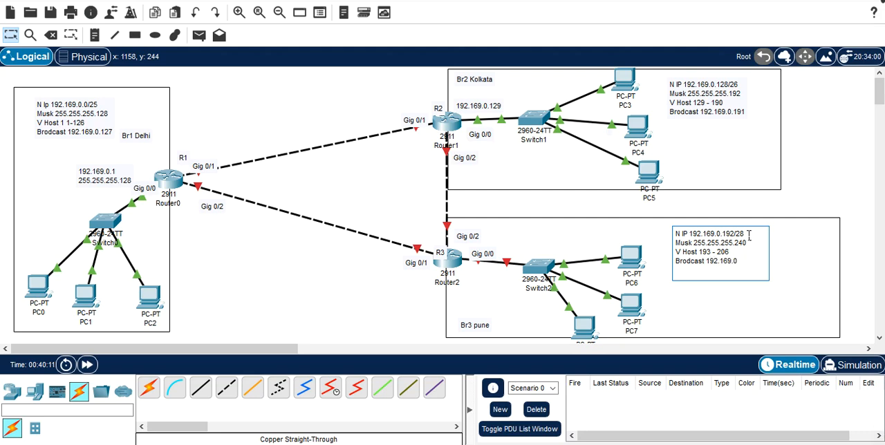
text(.207)
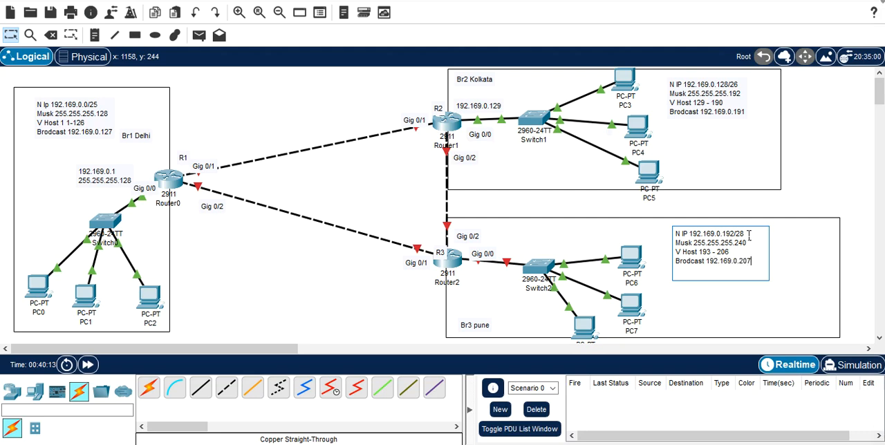
click(794, 276)
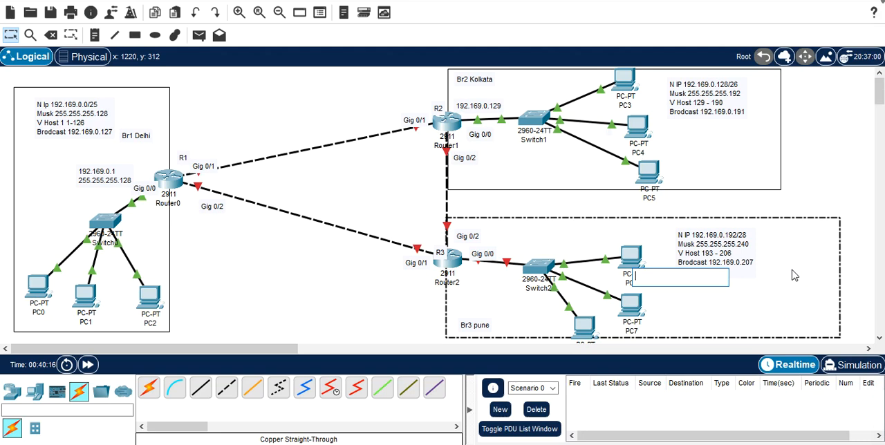
key(Escape)
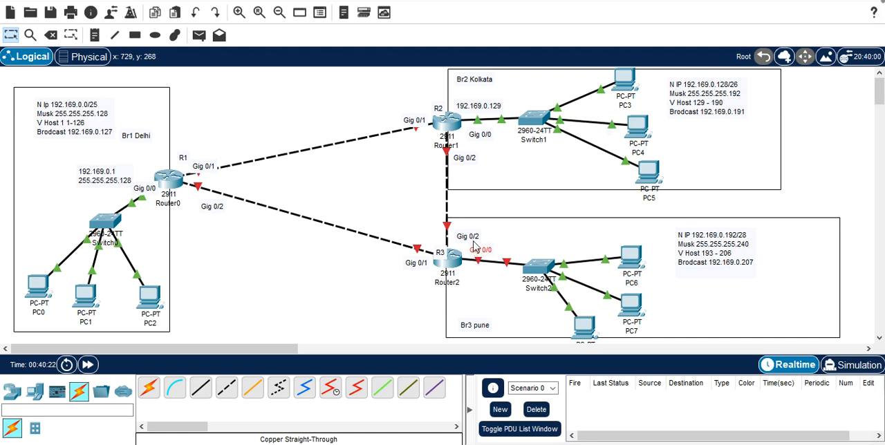
Step: Move the Gig 0/2 label directly above Router2 and add the note 192.169.0.193 below its Gig 0/0 label
drag(474, 244, 453, 241)
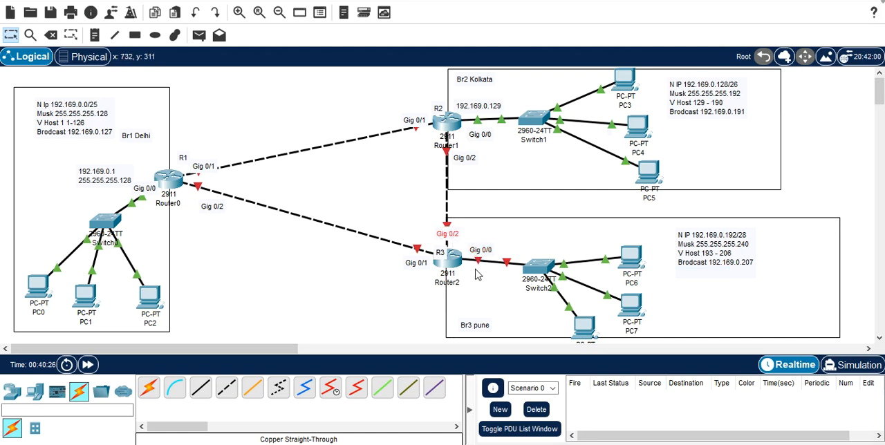
click(95, 35)
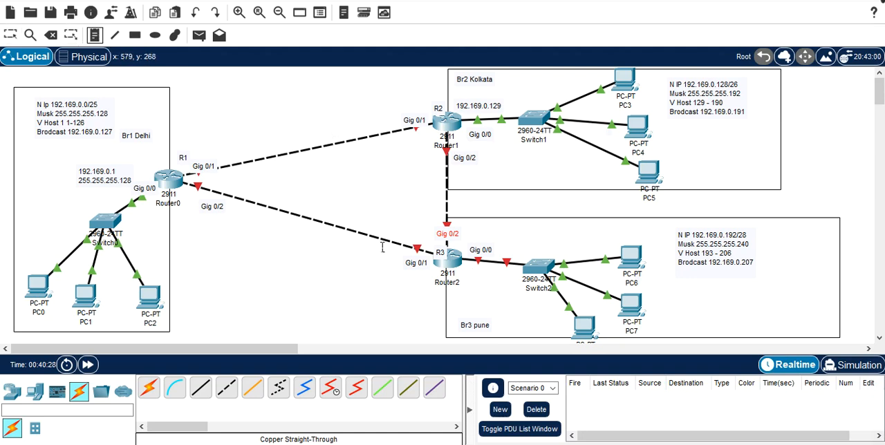
click(468, 270)
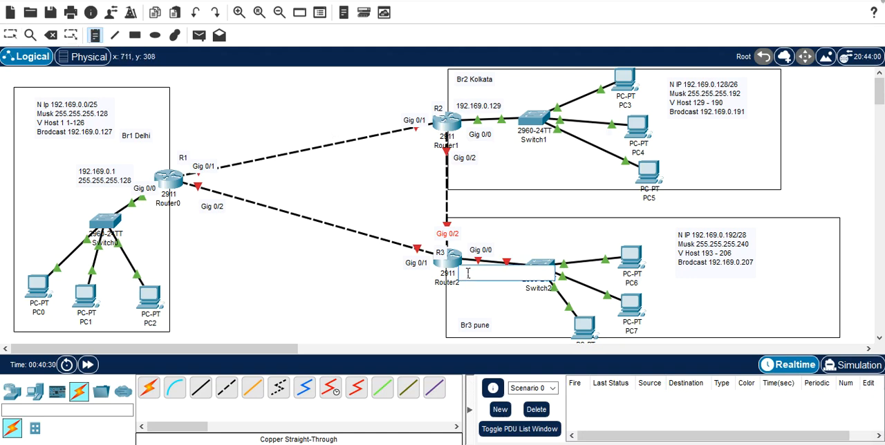
text(192)
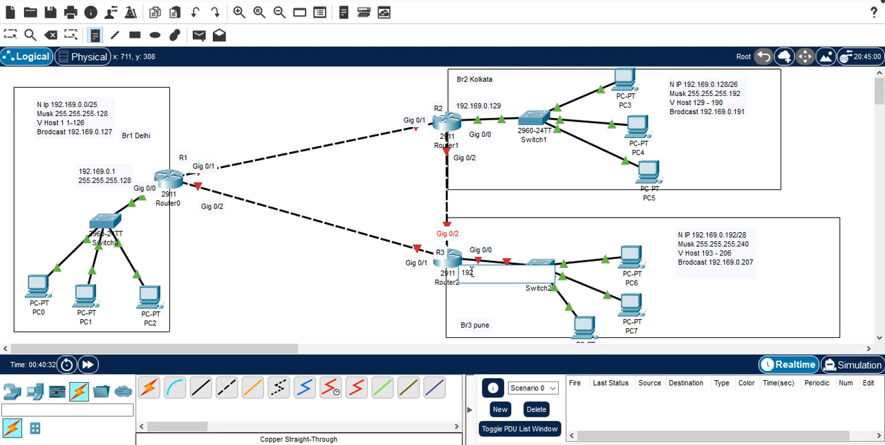
text(.169.0.193)
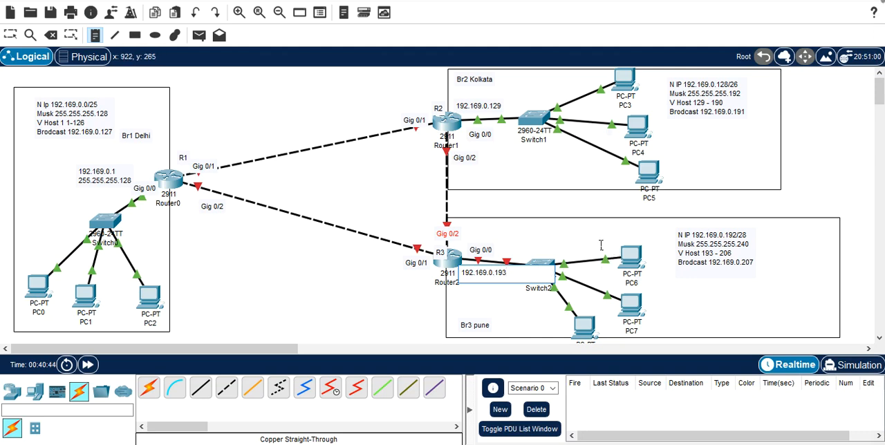
key(Escape)
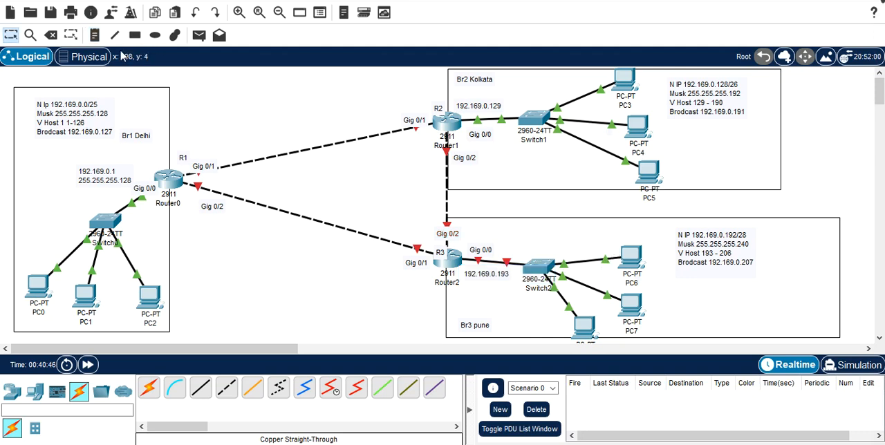
Step: Open the IP configuration of PC6 and set its static IPv4 address to 192.169.0.194
click(636, 254)
click(361, 47)
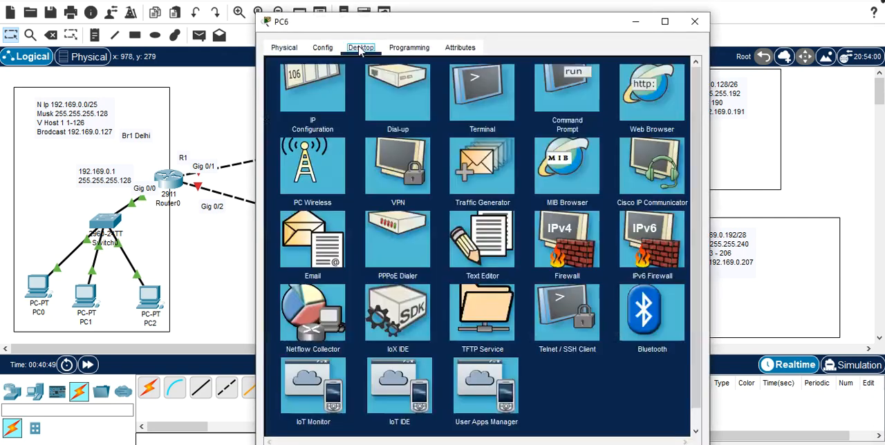
click(316, 107)
click(476, 139)
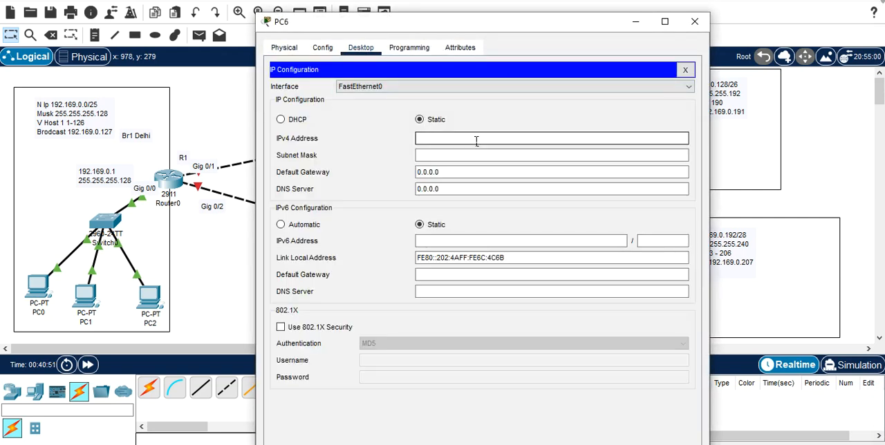
text(192.169.0.)
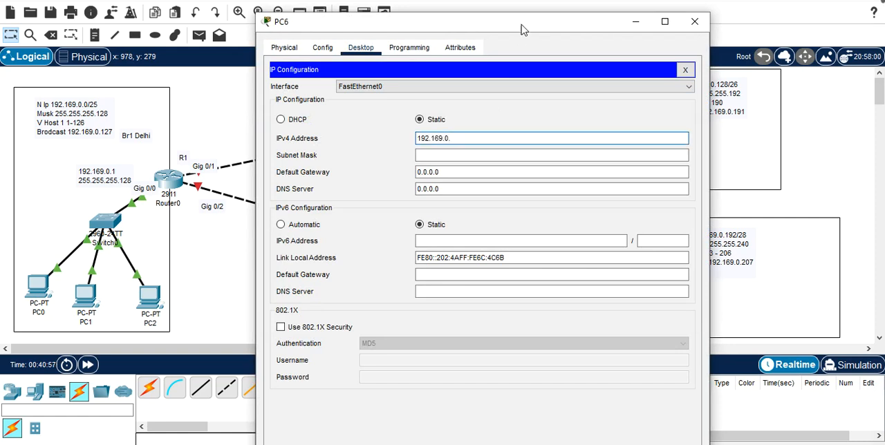
drag(525, 22, 276, 13)
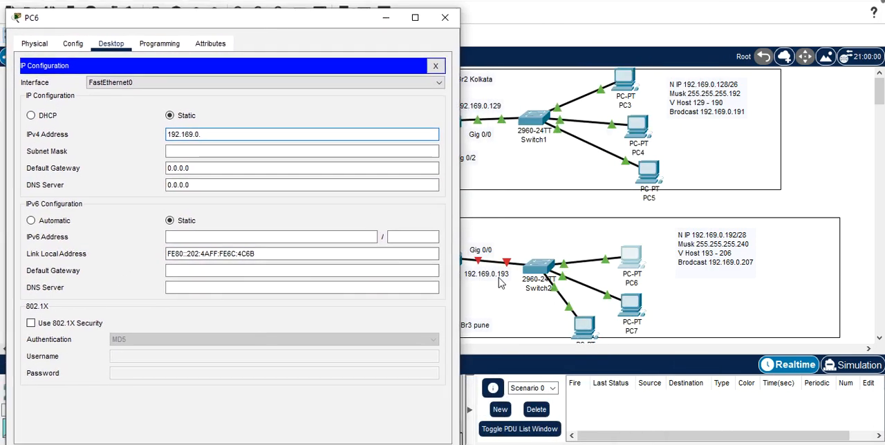
click(264, 141)
text(1)
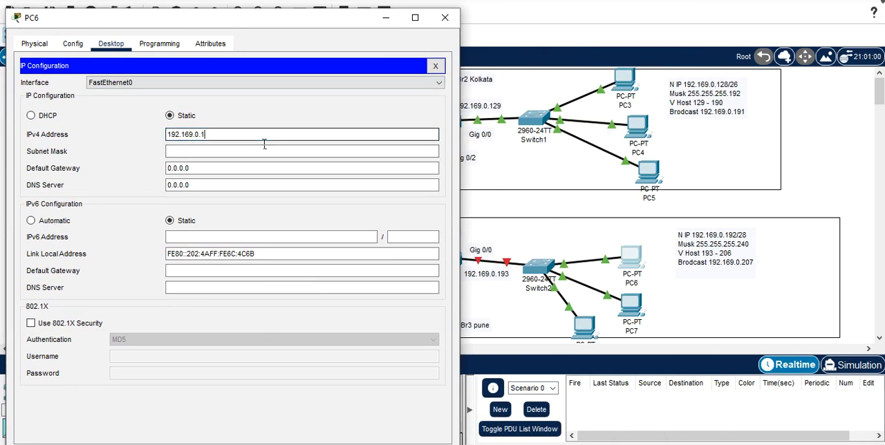
text(92)
key(BackSpace)
text(4)
Step: Set PC6's subnet mask to 255.255.255.240
click(238, 152)
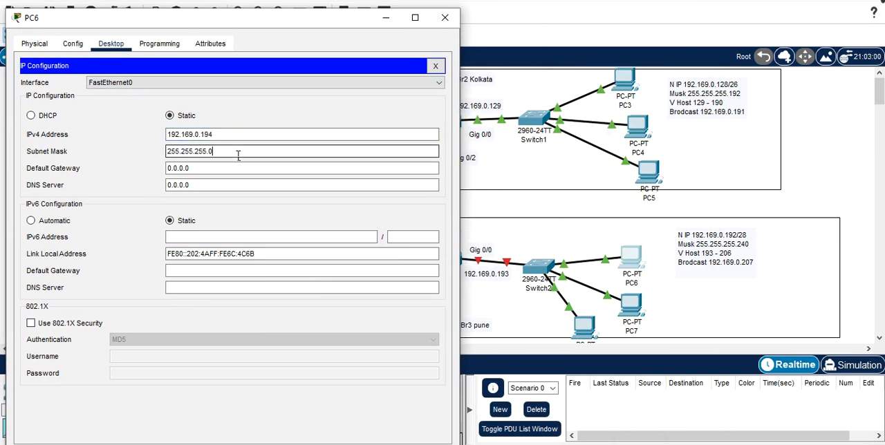
key(BackSpace)
text(240)
Step: Set PC6's default gateway to 192.169.0.193, copy that gateway address and close the PC's window
click(227, 168)
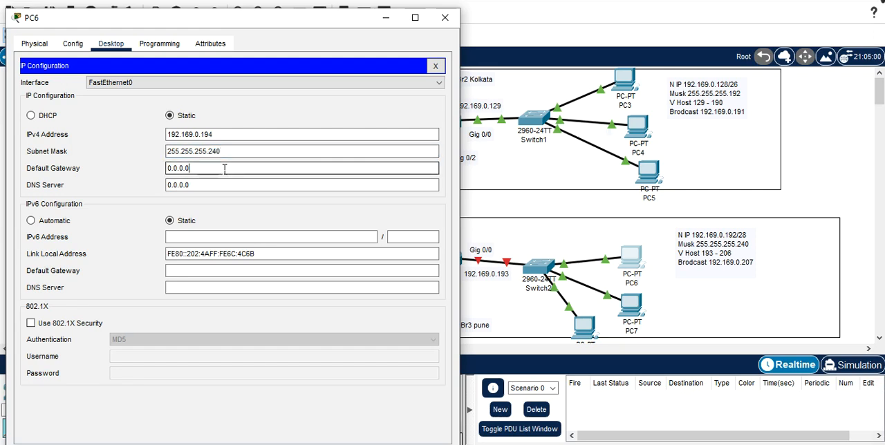
key(BackSpace)
key(BackSpace)
key(BackSpace)
key(BackSpace)
key(BackSpace)
key(BackSpace)
key(BackSpace)
text(192)
text(.1)
text(69.0)
text(.)
text(192)
key(BackSpace)
text(3)
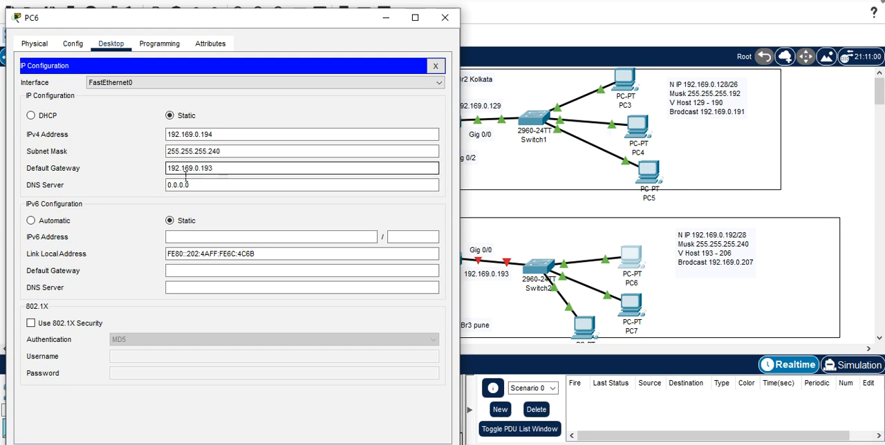
drag(221, 170, 159, 173)
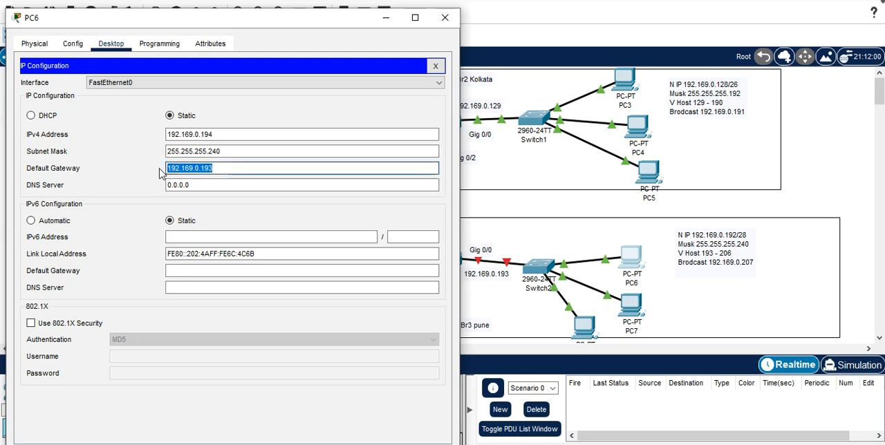
click(444, 18)
Step: Open the IP configuration of PC7 and set its default gateway to 192.169.0.193
click(631, 308)
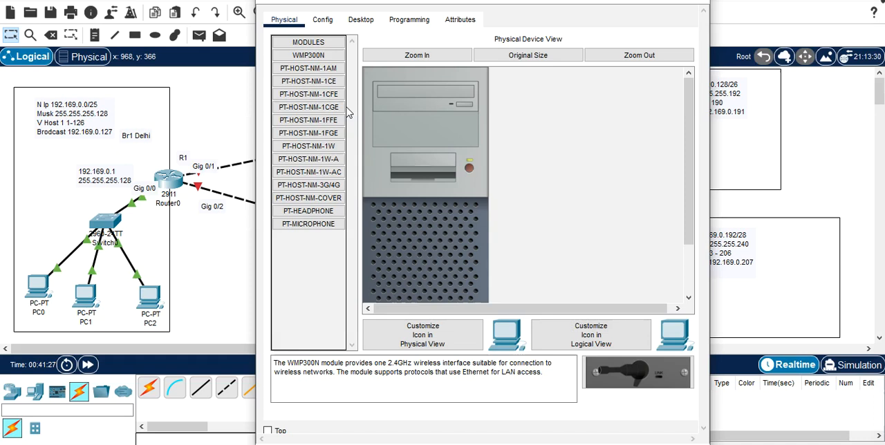
click(375, 25)
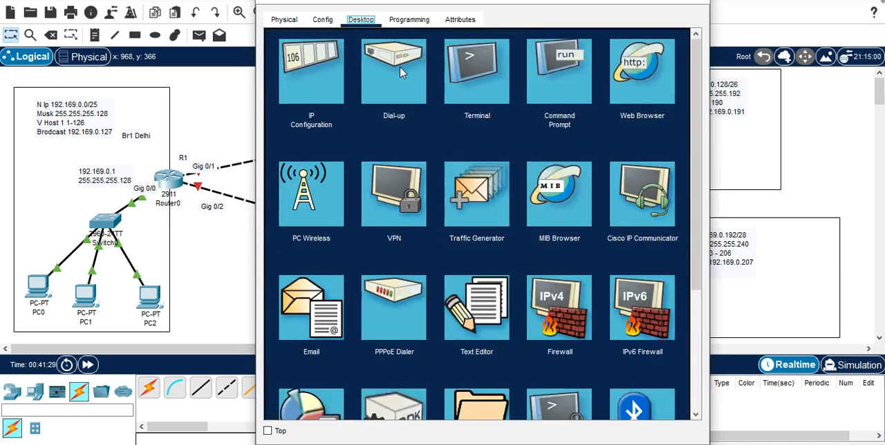
click(341, 76)
drag(445, 144, 410, 144)
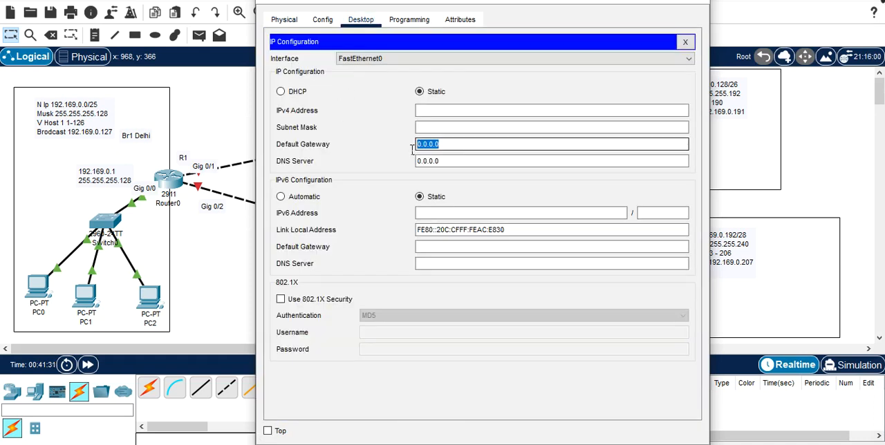
text(192.169.0.193)
Step: Set PC7's static IPv4 address to 192.169.0.195
click(459, 112)
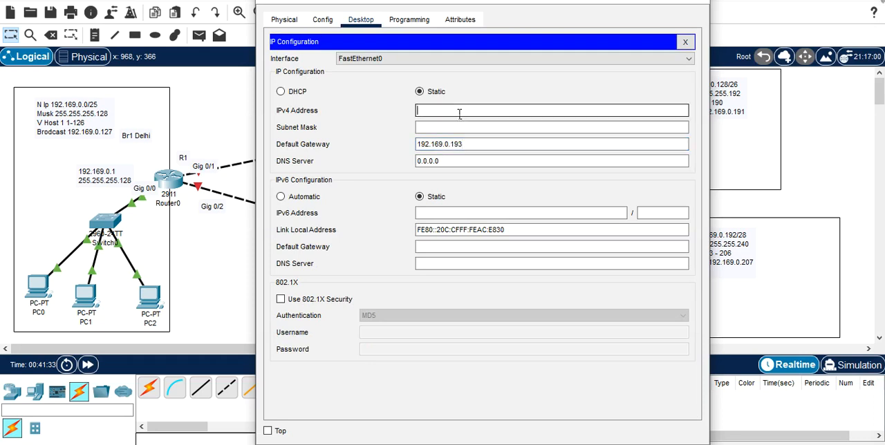
text(192)
text(.169.0.)
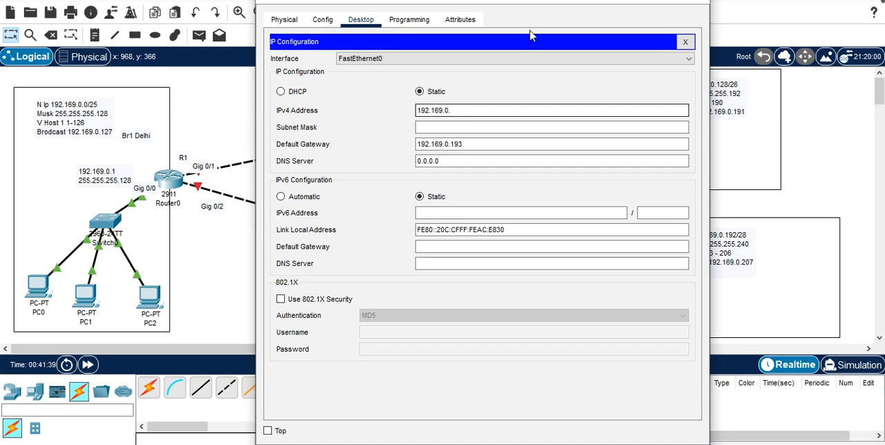
drag(561, 2, 416, 2)
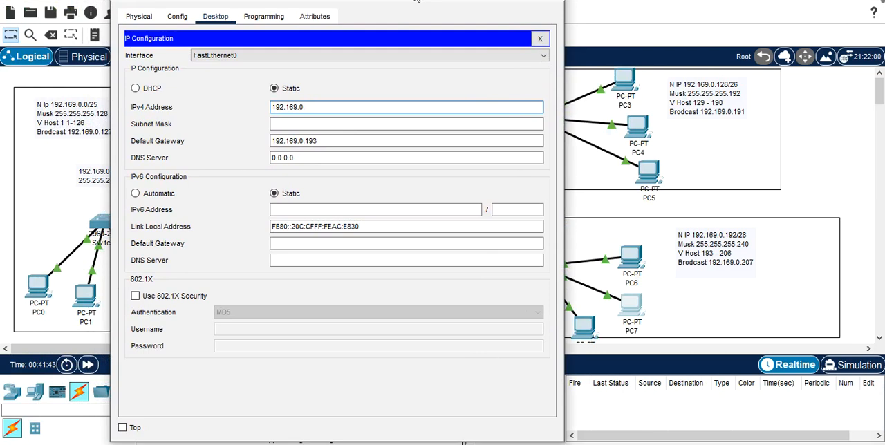
text(.195)
Step: Set PC7's subnet mask to 255.255.255.240 and close the PC's window
click(335, 126)
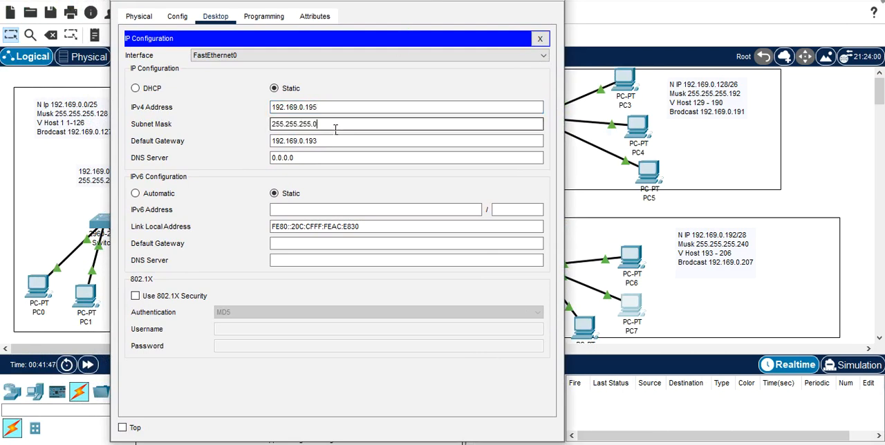
text(249)
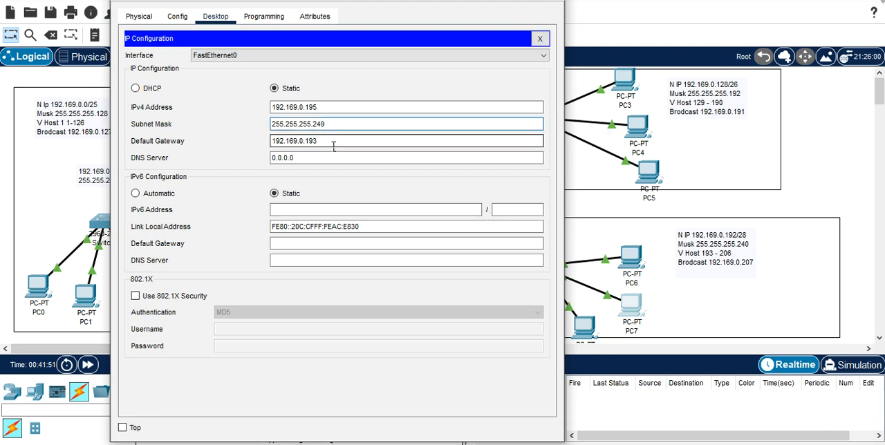
key(BackSpace)
text(0)
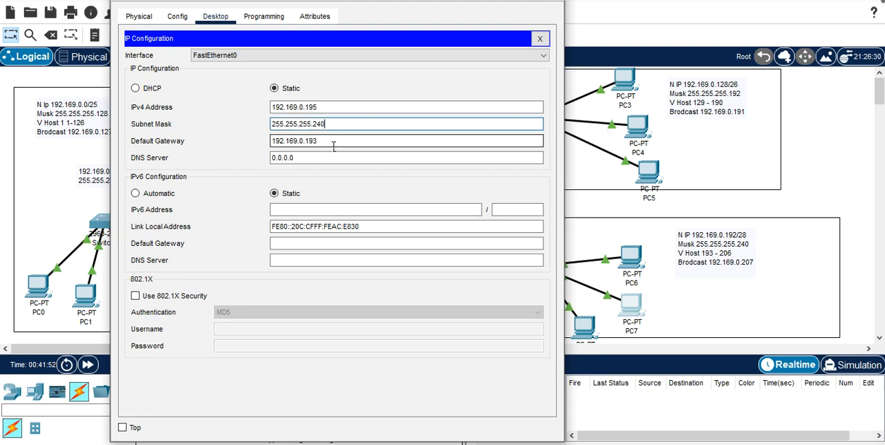
click(408, 141)
click(554, 1)
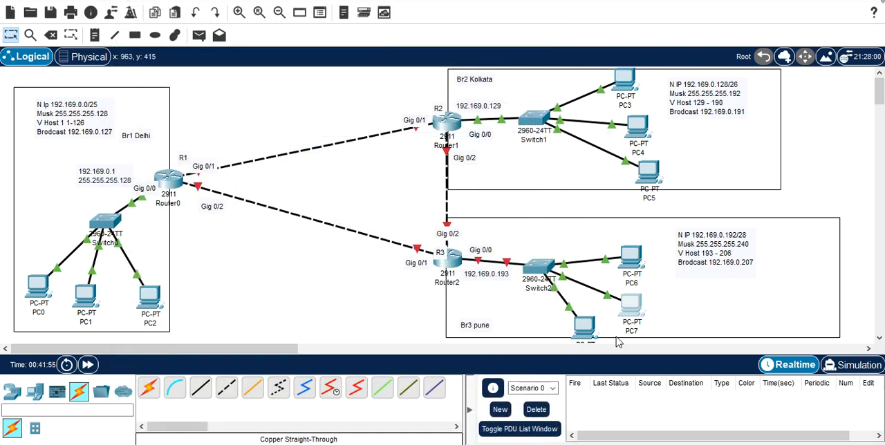
Step: Open the IP configuration of PC8, the third Pune PC, and set its static IPv4 address to 192.169.0.196
click(587, 325)
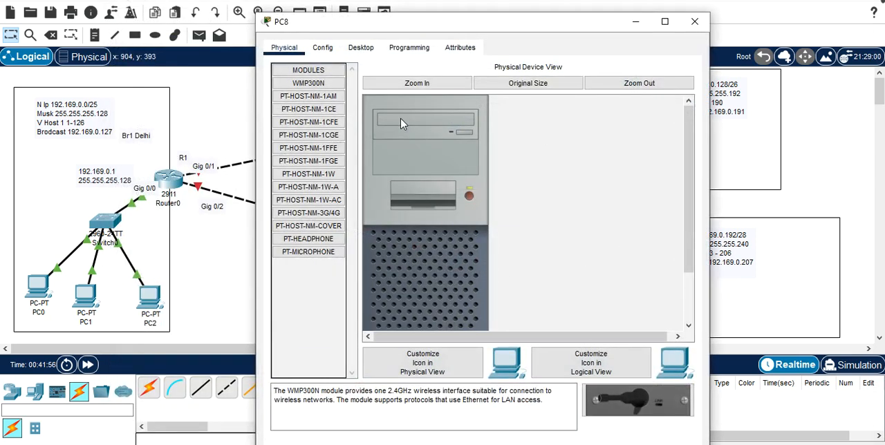
click(362, 49)
click(311, 104)
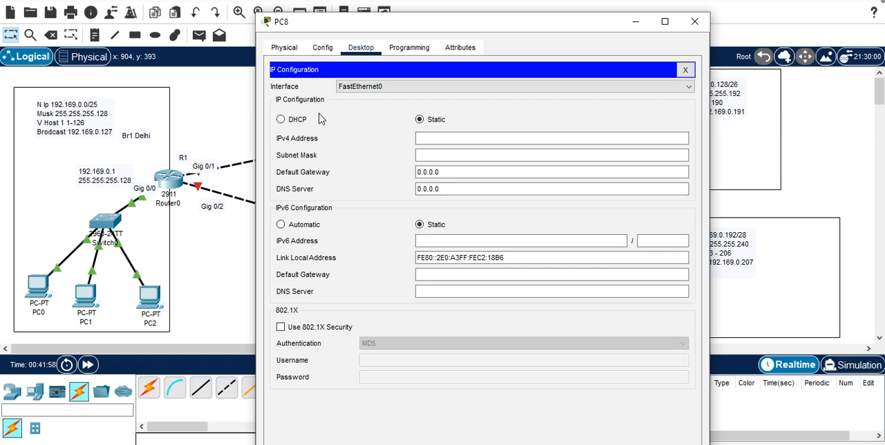
click(428, 139)
text(19)
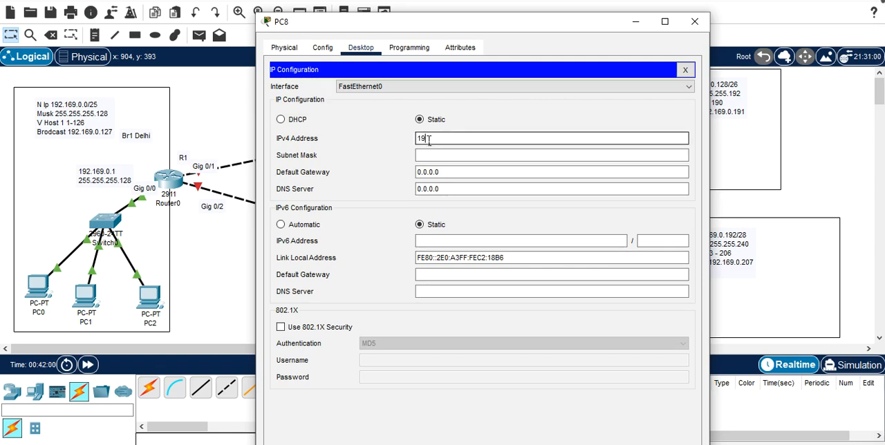
text(2.169.)
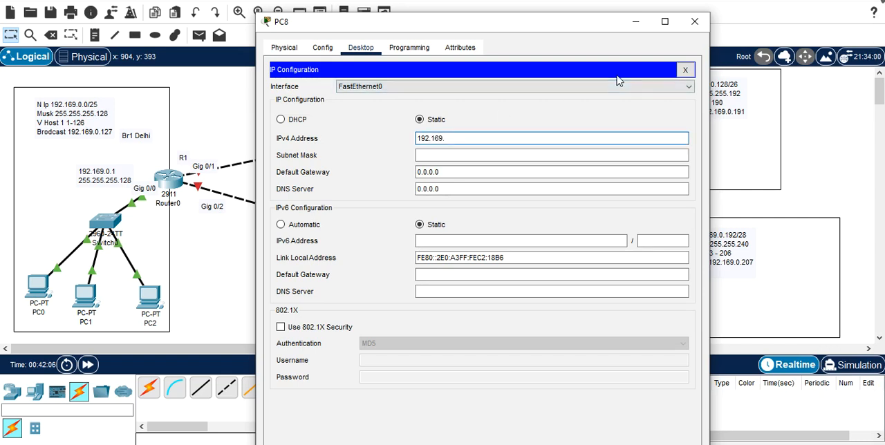
text(0.196)
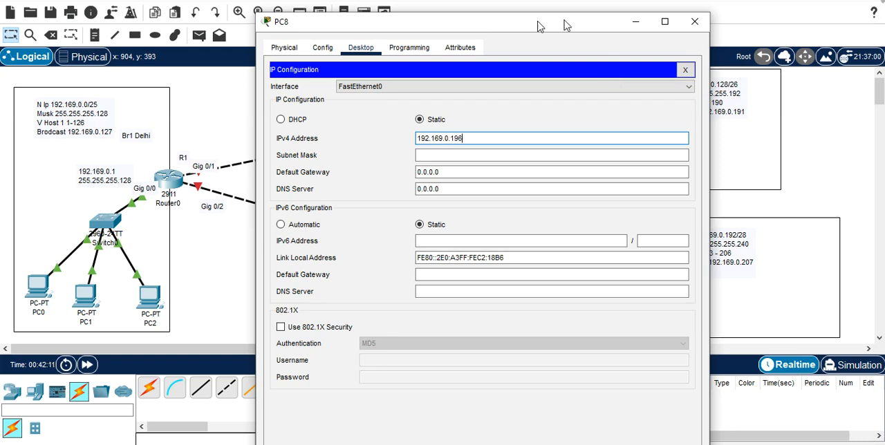
Step: Set PC8's subnet mask to 255.255.255.240
drag(565, 24, 429, 16)
click(339, 148)
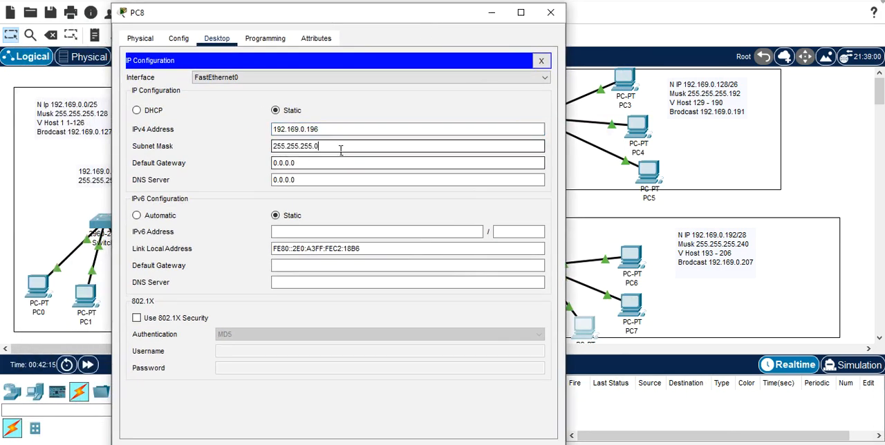
text(240)
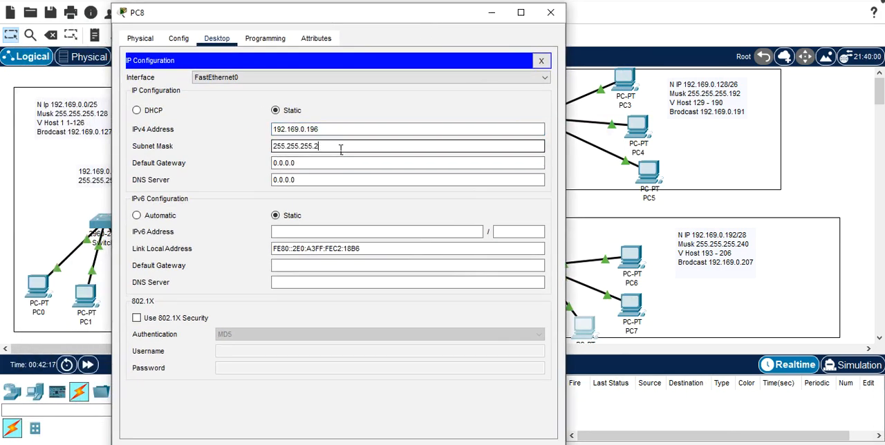
Step: Set PC8's default gateway to 192.169.0.193 and close the PC's window
click(324, 164)
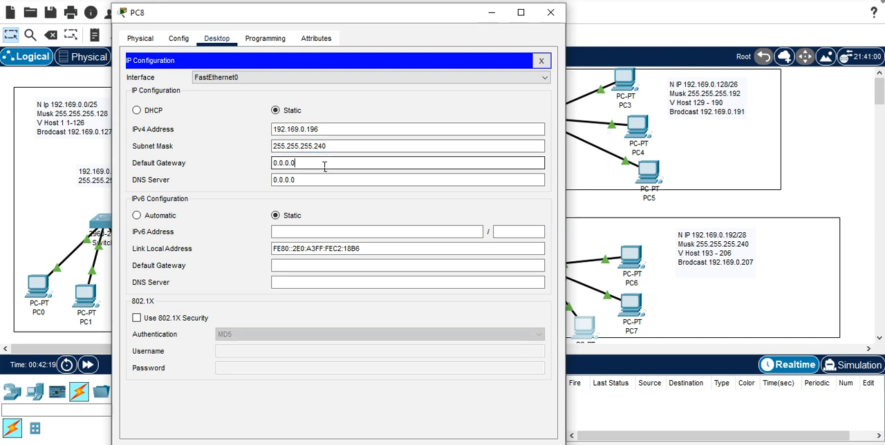
key(BackSpace)
key(BackSpace)
key(BackSpace)
key(BackSpace)
key(BackSpace)
key(BackSpace)
key(BackSpace)
text(192.169.0.193)
click(543, 15)
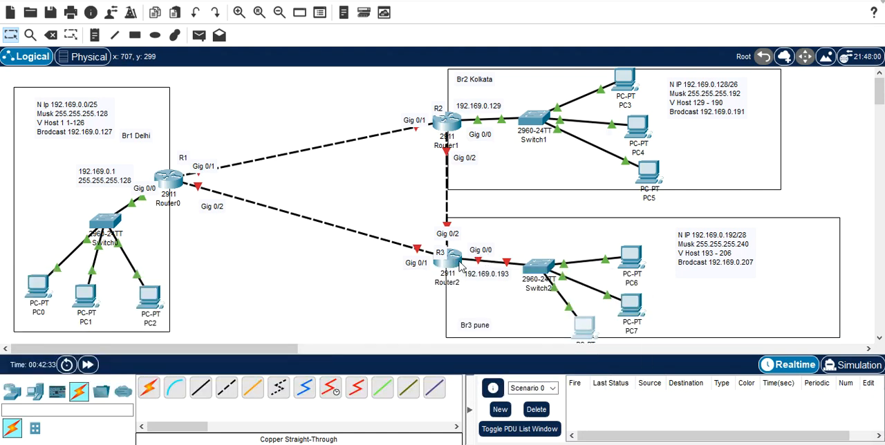
Step: Open the command line of Router2 in the Pune branch and decline the initial configuration dialog
click(455, 257)
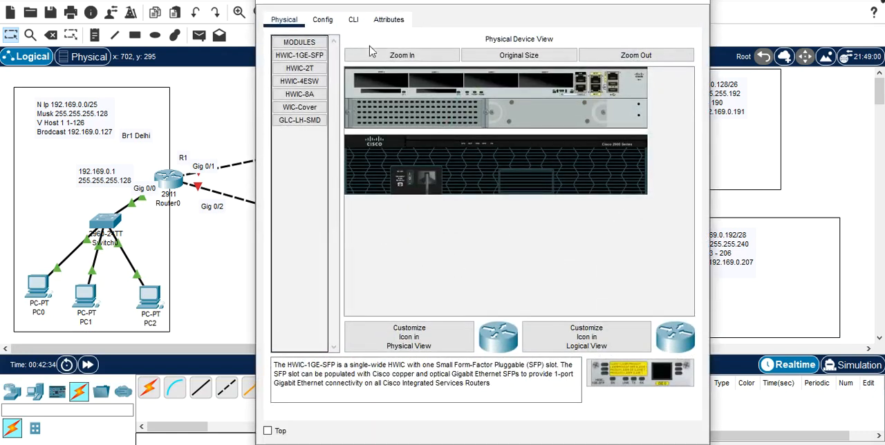
click(352, 22)
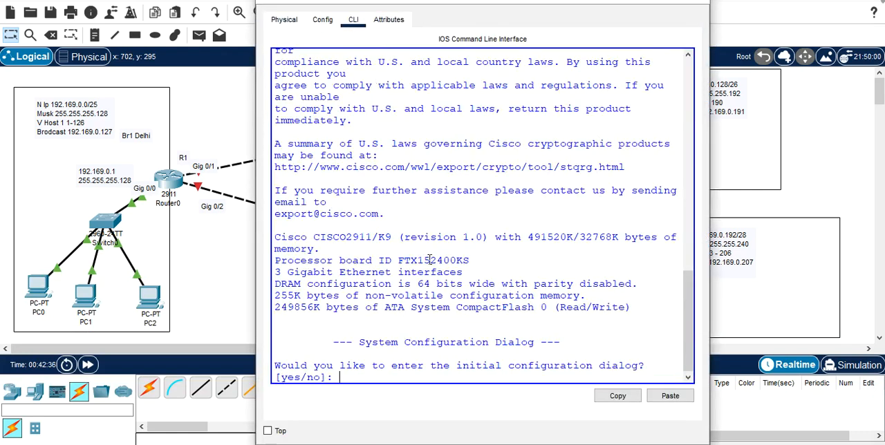
text(n)
key(Return)
Step: Enter privileged mode on Router2 with enable and open global configuration mode with conf t
key(Return)
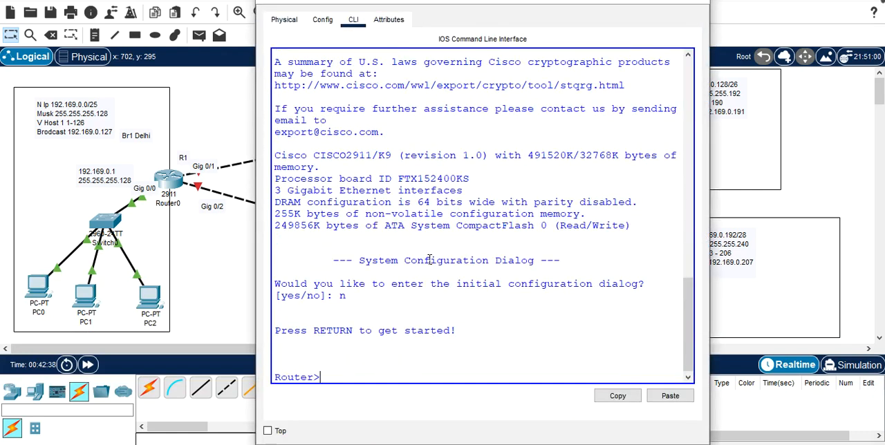
text(en)
key(Tab)
key(Return)
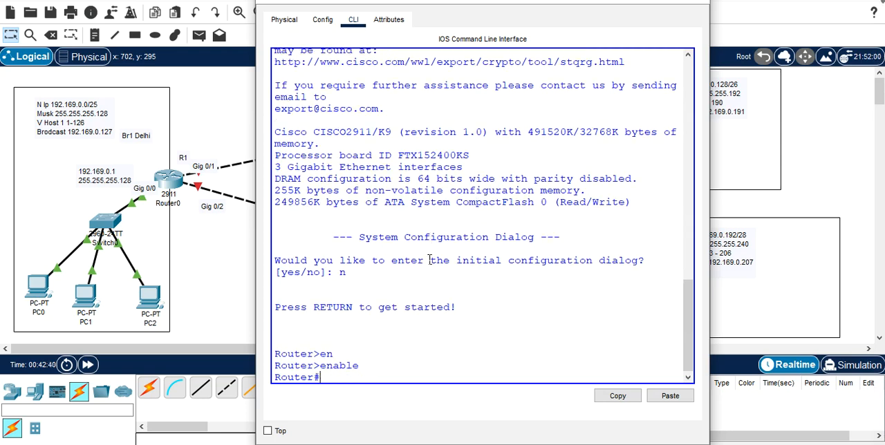
text(conf t)
key(Return)
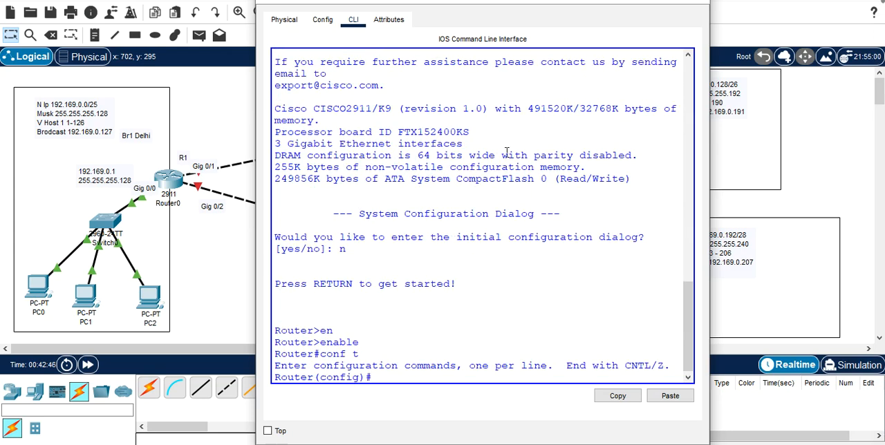
Step: Set Router2's hostname to R3
text(host)
key(Tab)
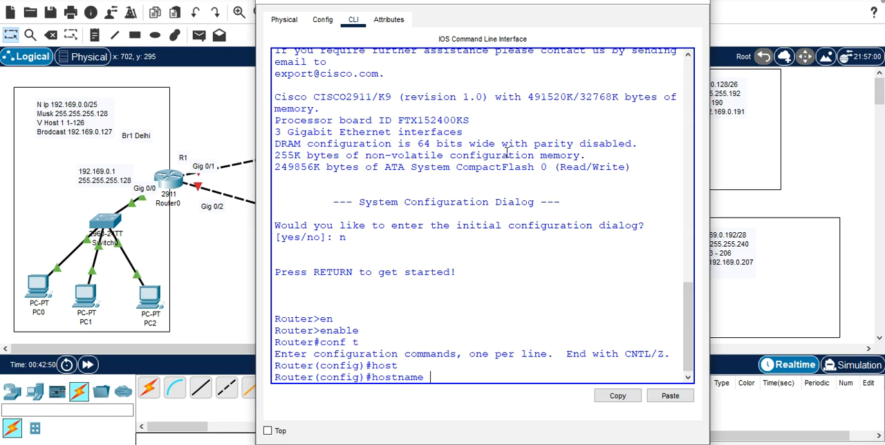
text(R3)
key(Return)
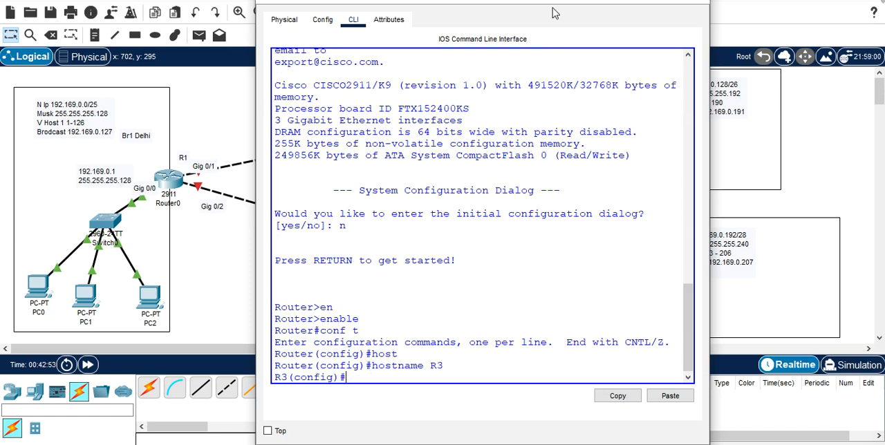
Step: Move the router window aside to reveal the Pune addresses and enter configuration of R3's interface g0/0
drag(559, 3, 318, 0)
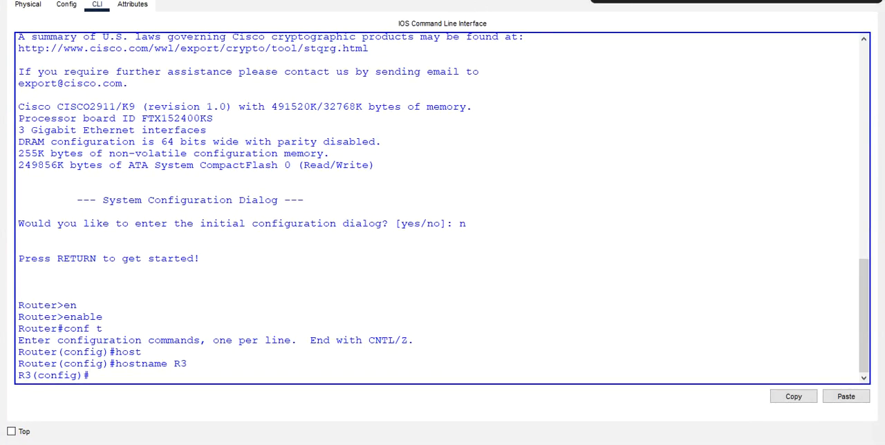
drag(477, 2, 216, 10)
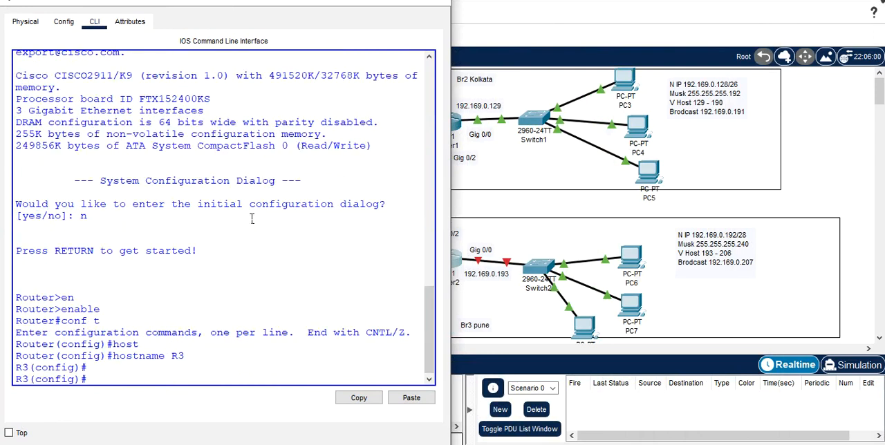
key(Return)
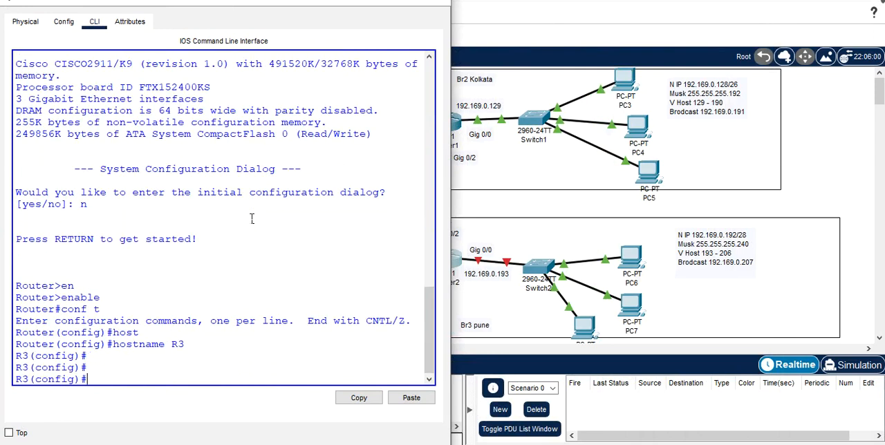
text(int g0/0)
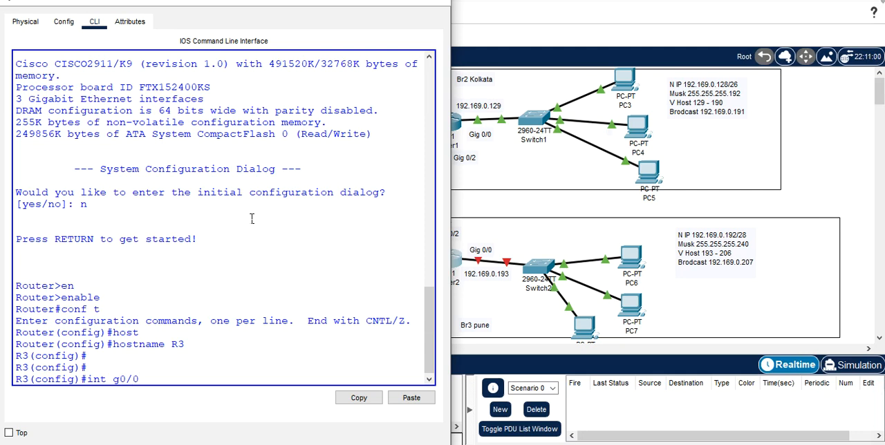
key(Return)
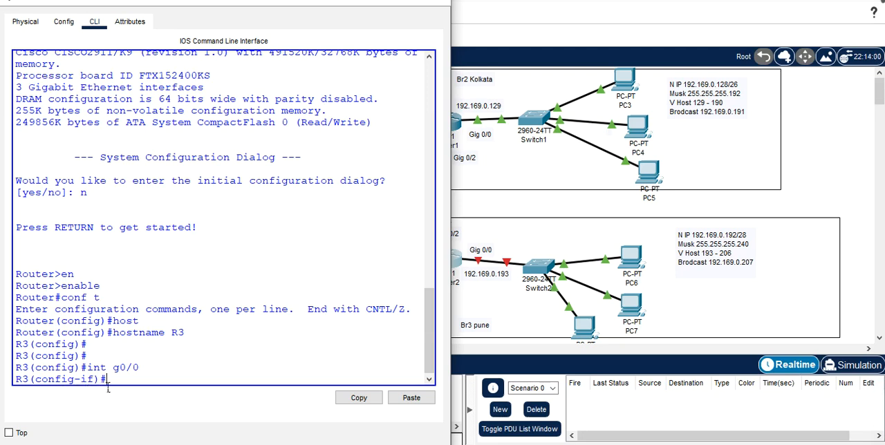
Step: Assign R3's g0/0 interface the IP address 192.169.0.193 with mask 255.255.255.240
text(ip)
text(add)
key(Tab)
text(192)
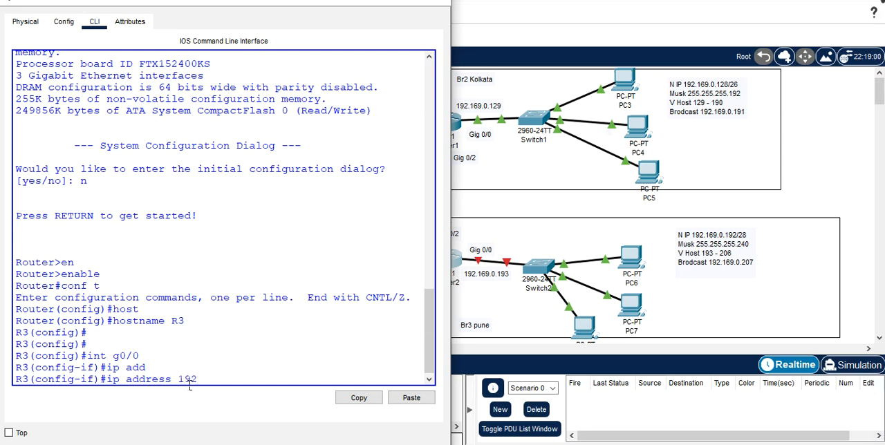
text(.169.0.193 25)
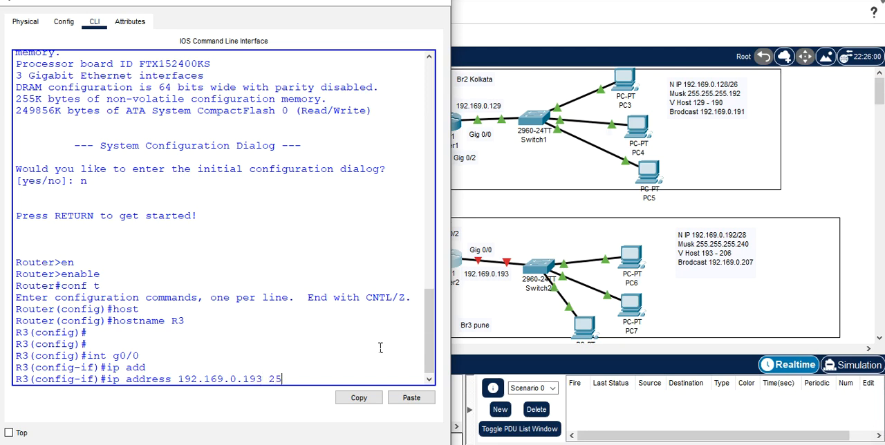
text(5.255.255.240)
key(Return)
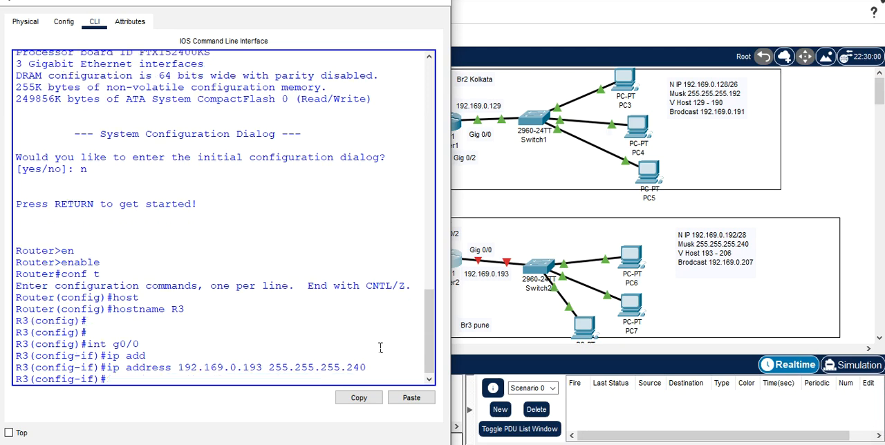
Step: Enable R3's g0/0 interface with no shutdown and close the router window
text(no sh)
key(Tab)
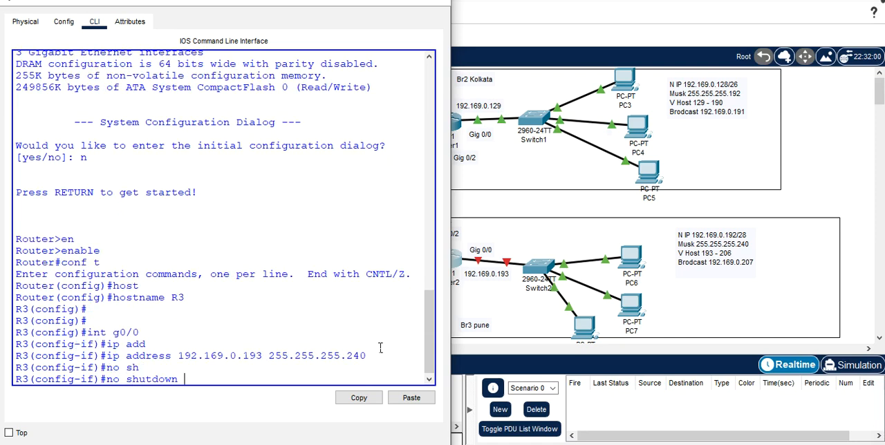
key(Return)
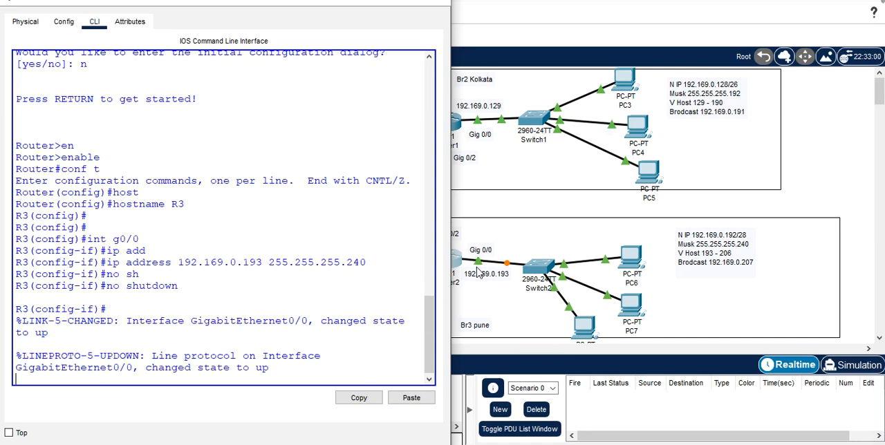
click(437, 2)
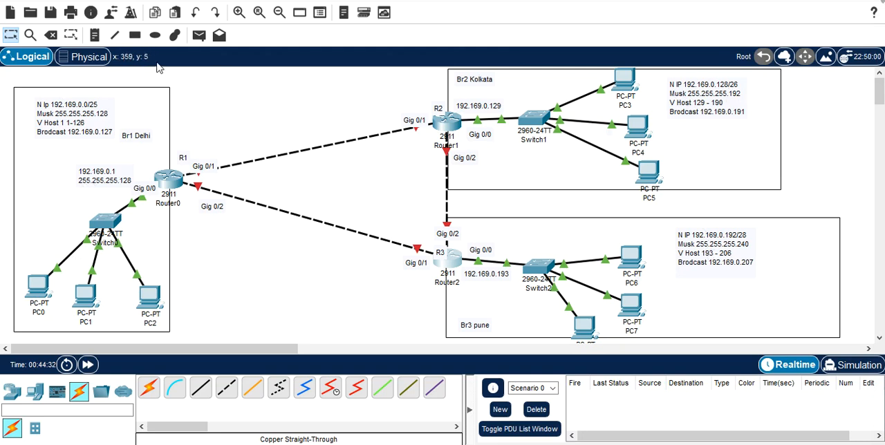
Step: Place a text note above the R1–R2 link and head it "4th"
click(94, 38)
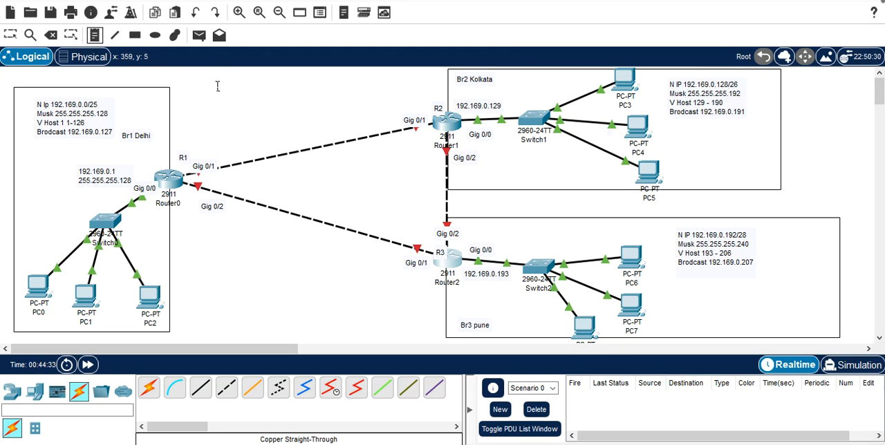
click(253, 97)
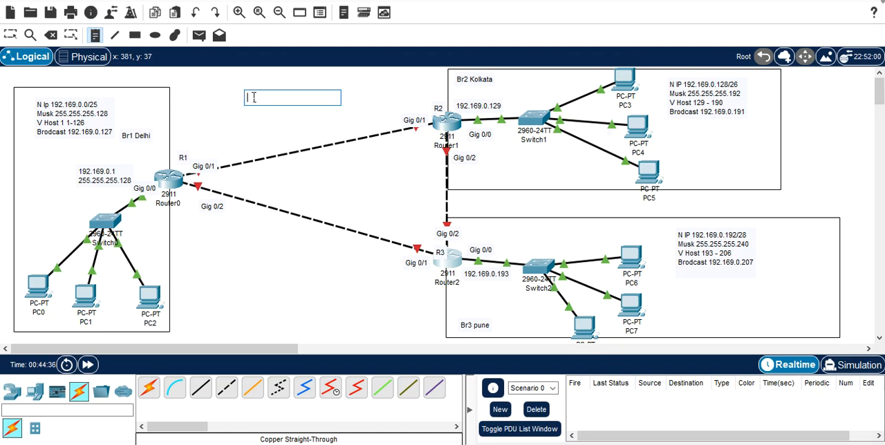
text($th)
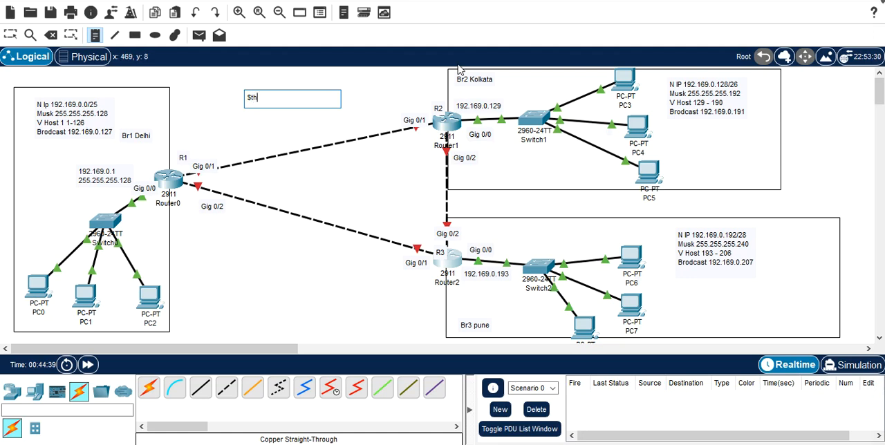
key(BackSpace)
text(4th)
key(Return)
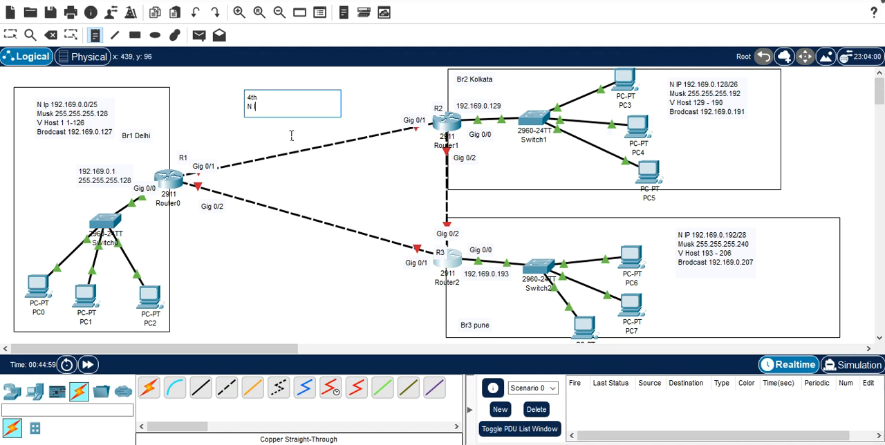
Step: Add the network line "N IP 192.169.0.208/30" to the 4th subnet note
text(IP 192.169)
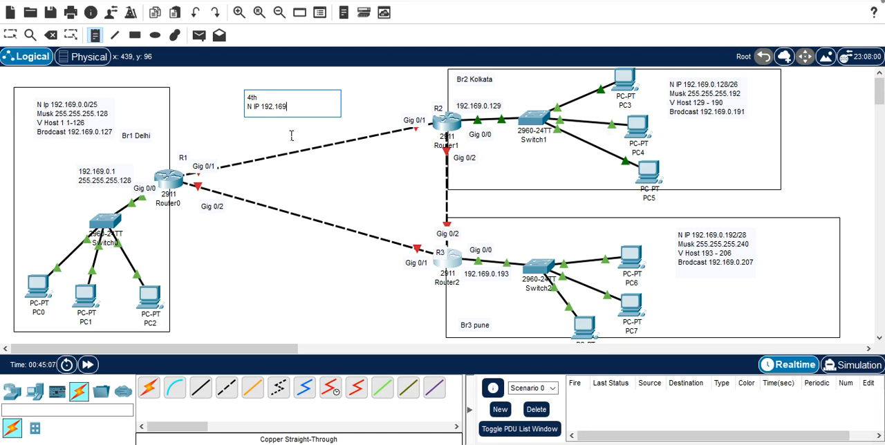
text(.0.)
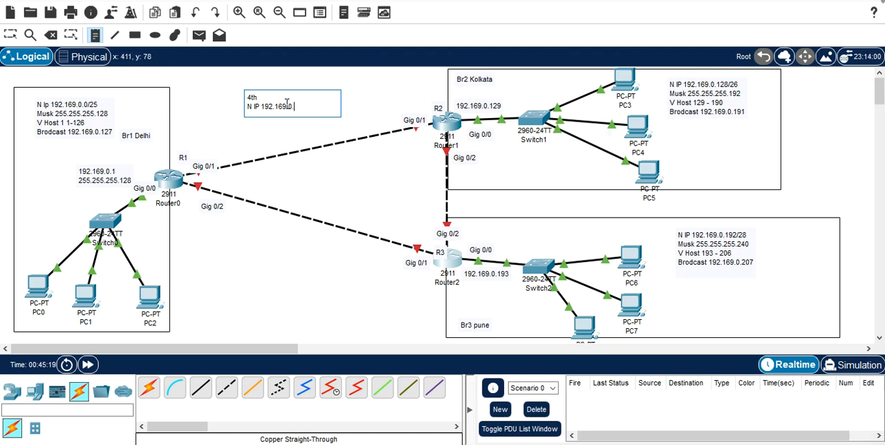
text(208/30)
key(Return)
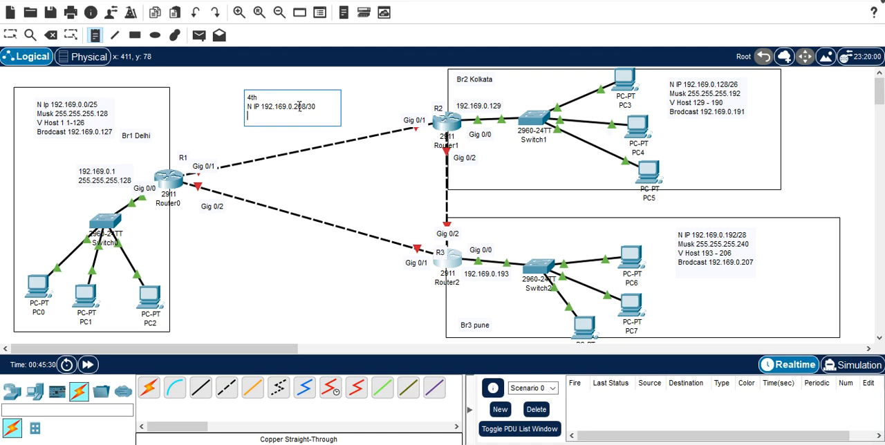
Step: Add the line "Mask 255.255.255.252" to the 4th subnet note
text(Msk)
key(BackSpace)
text(ask 255.255.255.252)
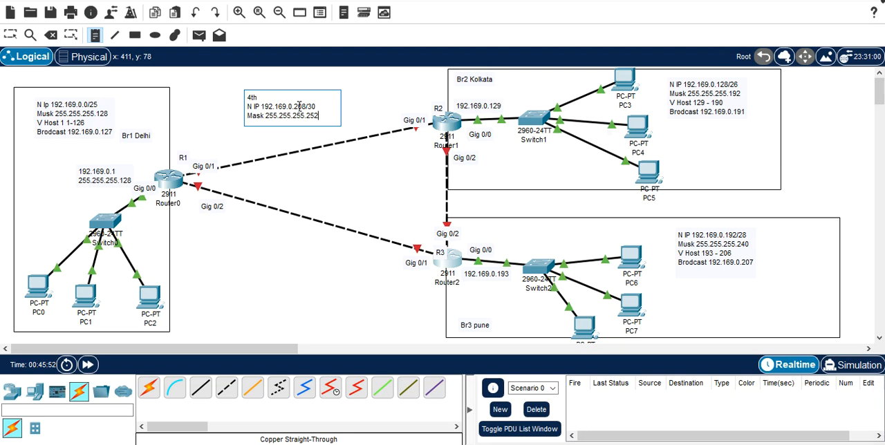
key(Return)
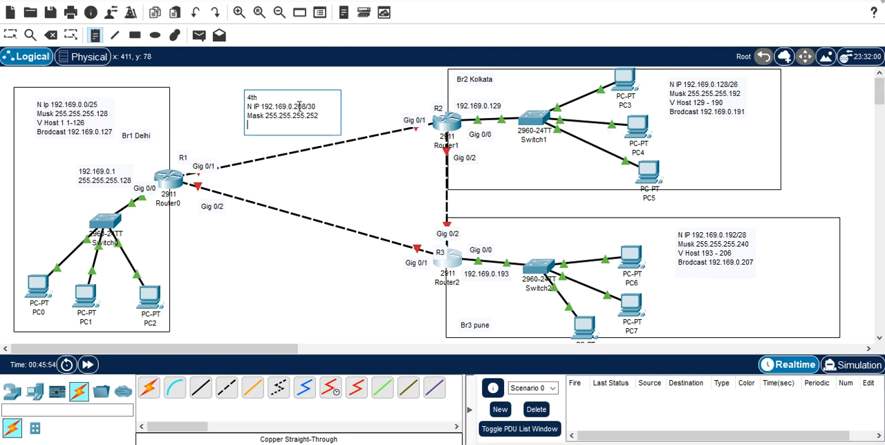
Step: Add the valid host line "V Host 209 & 210" to the 4th subnet note
text(V Host 209 & 210)
key(Return)
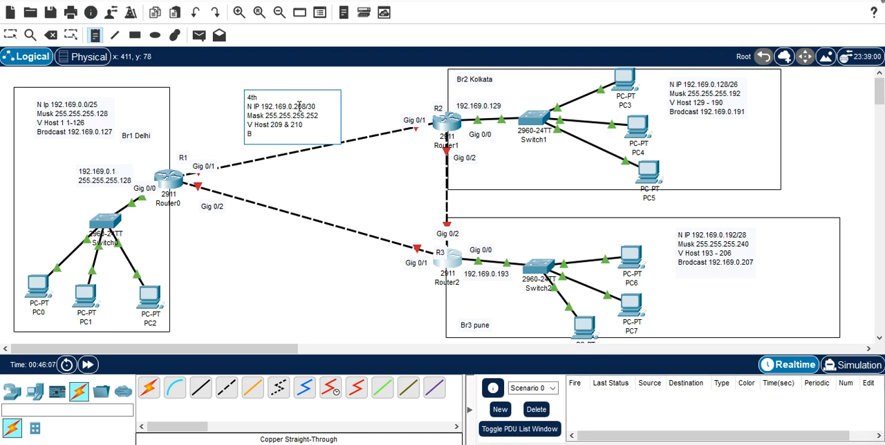
Step: Add the line "Brodcast 192.169.0.211" to the 4th subnet note and finish placing notes
text(Brodcast)
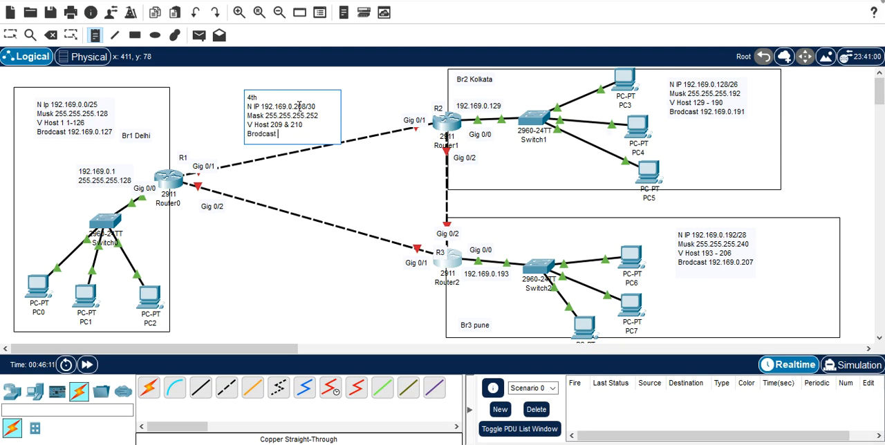
text( 192.)
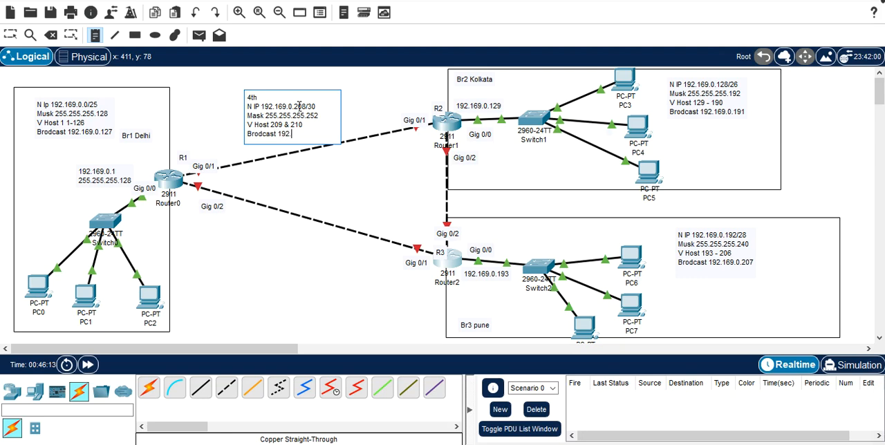
text(169.0.211)
click(288, 168)
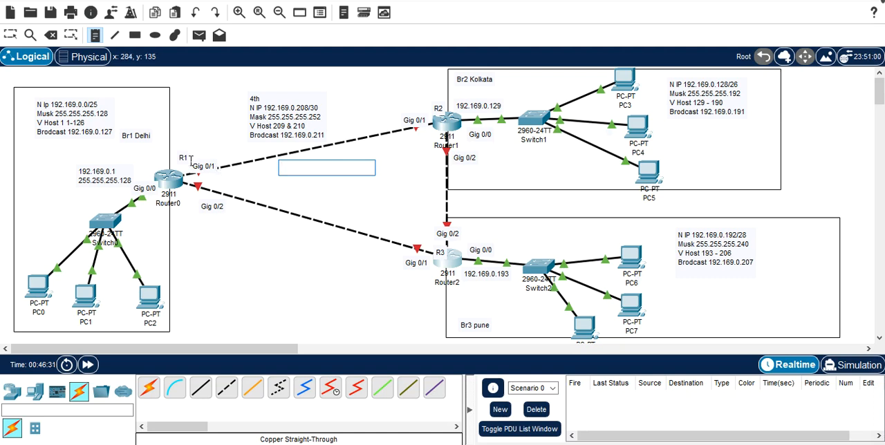
key(Escape)
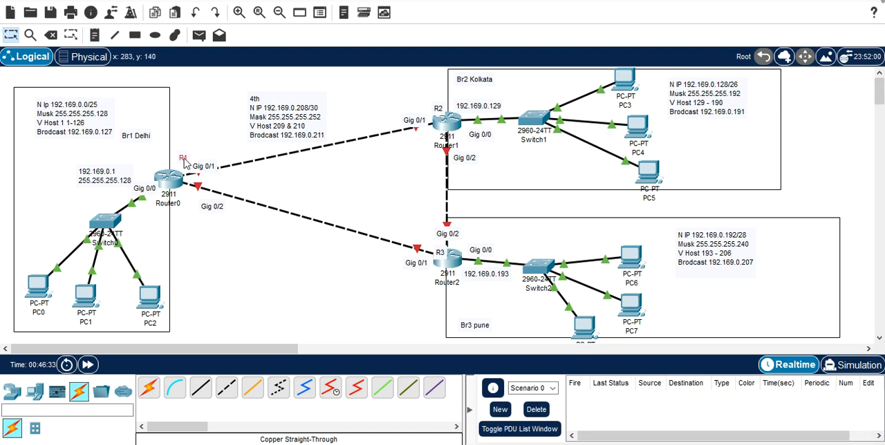
Step: Move the R1 label aside and add the address note "192.169.0.209" beside R1's Gig 0/1 port
drag(185, 160, 157, 170)
click(95, 36)
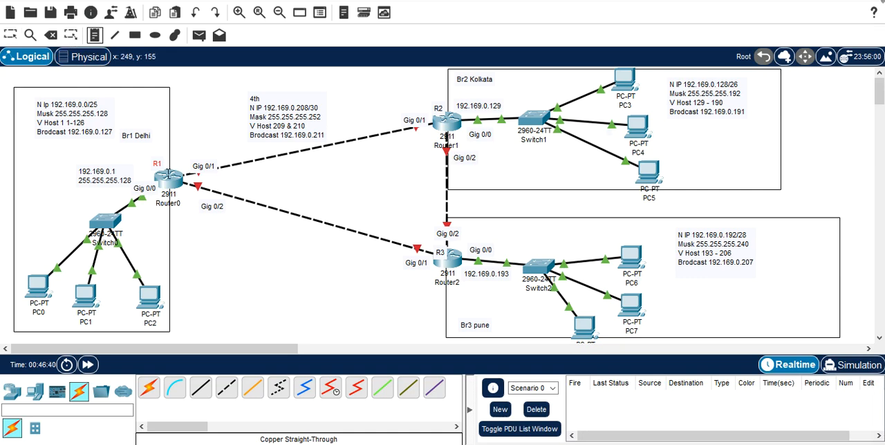
click(179, 159)
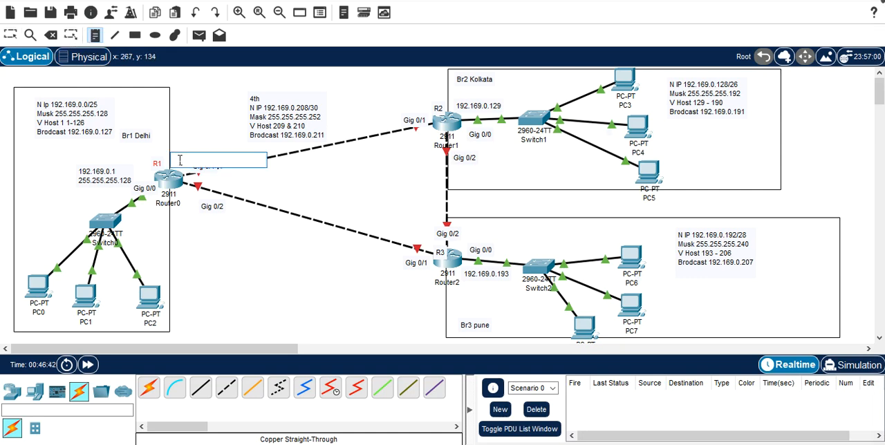
text(192)
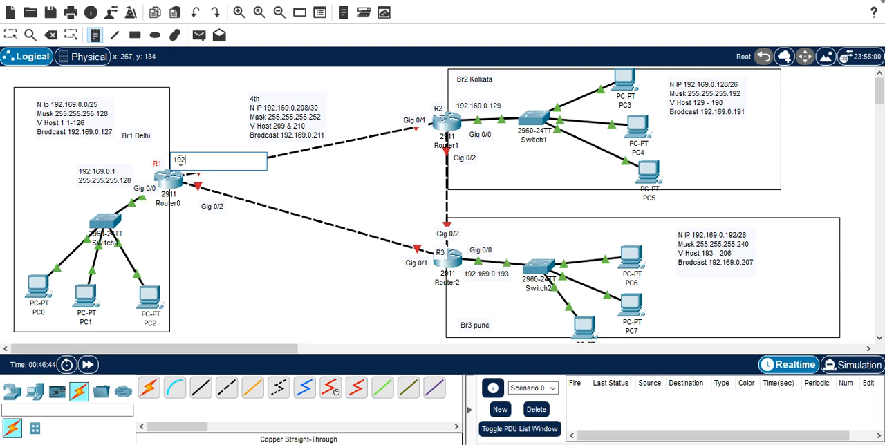
text(.169.0.209)
Step: Add the address note "192.169.0.210" below R2's Gig 0/1 label and shift the 192.169.0.209 note clear of R1's Gig 0/1 label
click(402, 137)
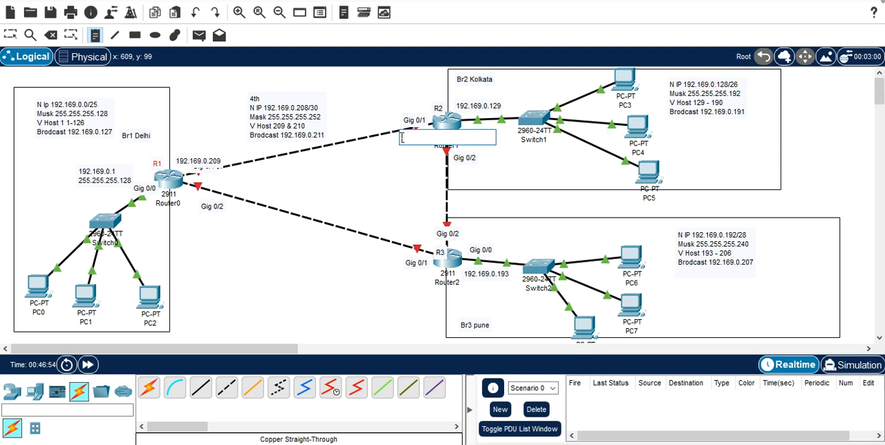
click(385, 142)
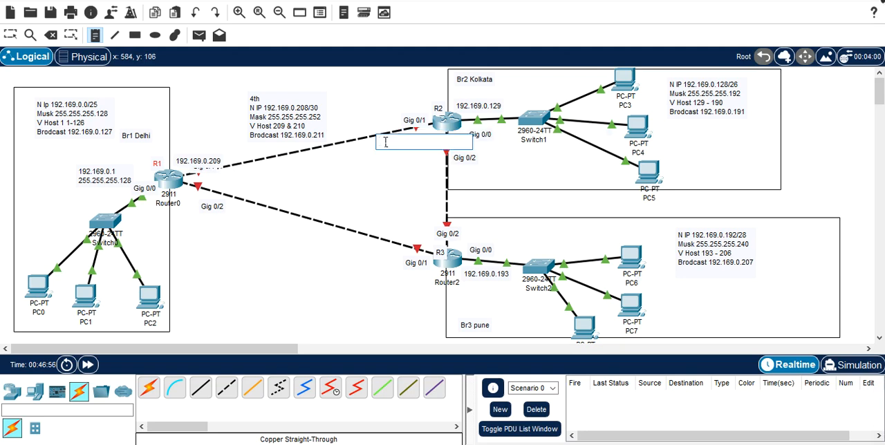
text(192)
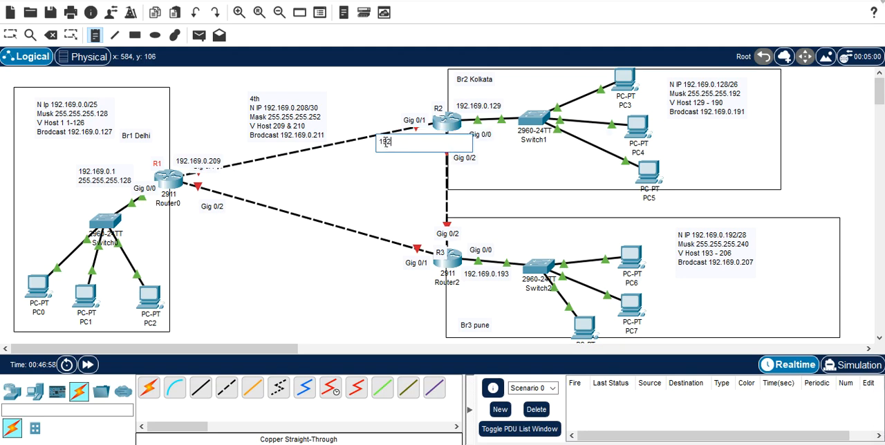
text(.169.0.210.2010)
click(361, 178)
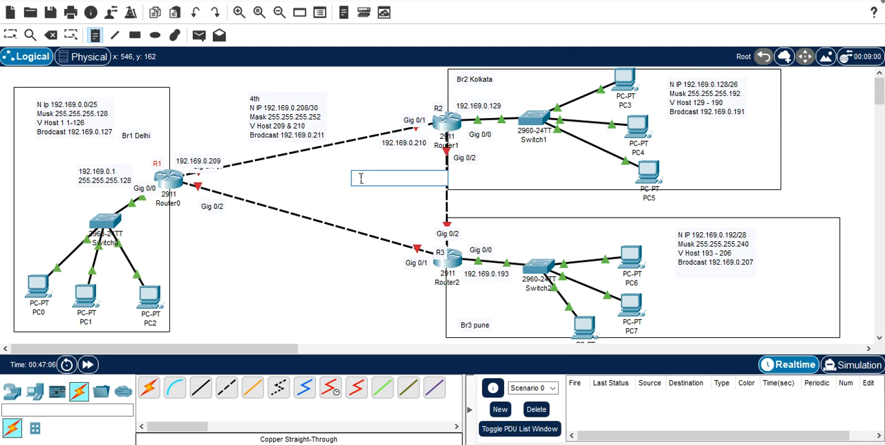
key(Escape)
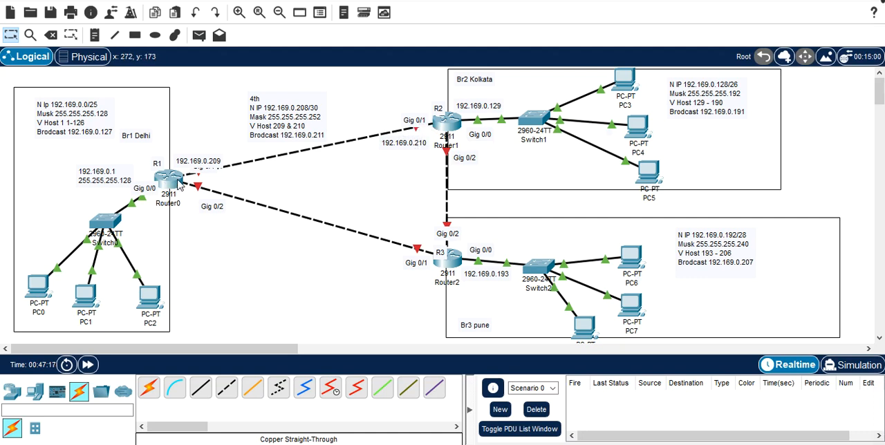
drag(190, 165, 188, 160)
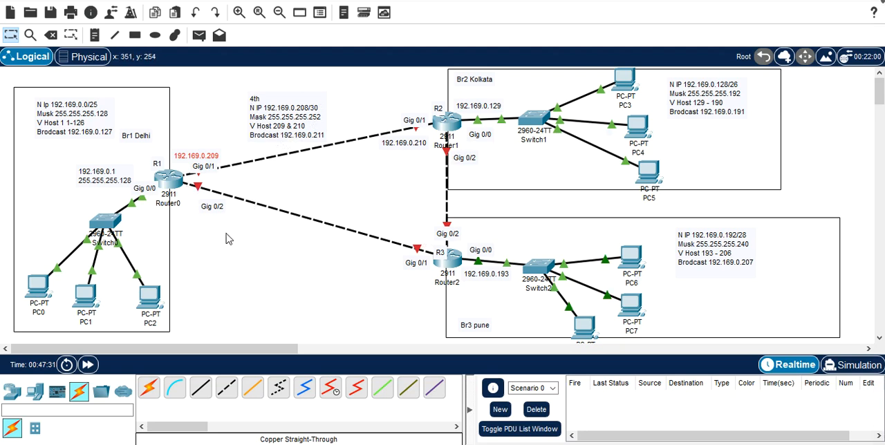
Step: Copy the full text of the 4th subnet note into a new note below the R1–R3 link
click(306, 126)
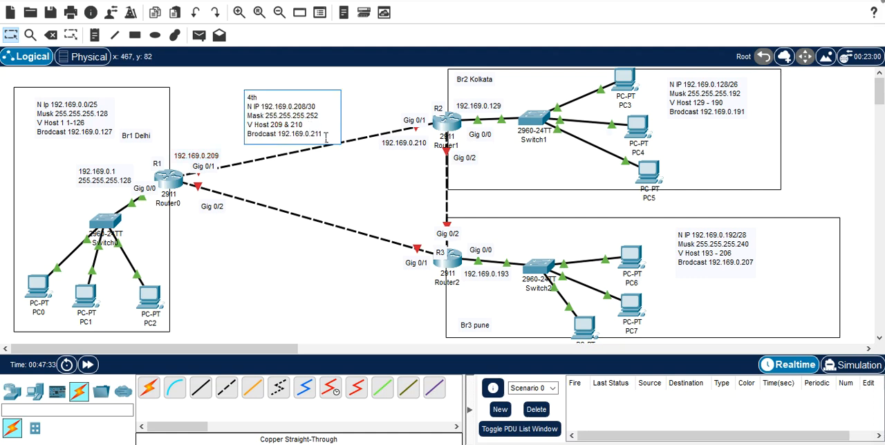
drag(320, 134, 247, 97)
key(ctrl+c)
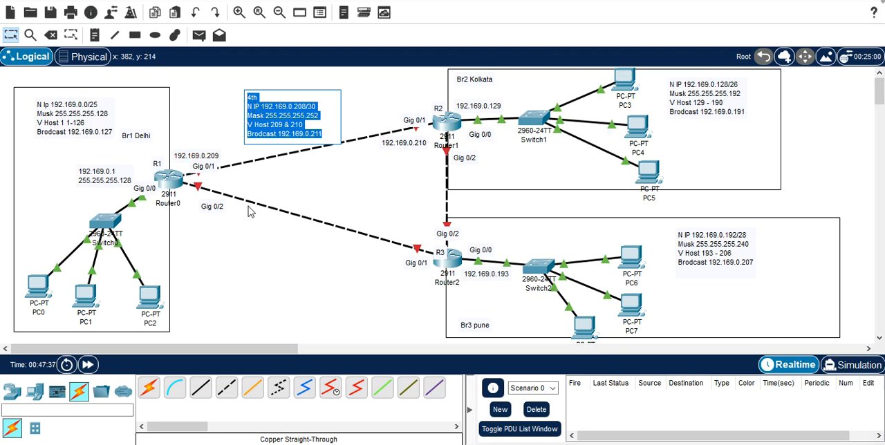
click(95, 35)
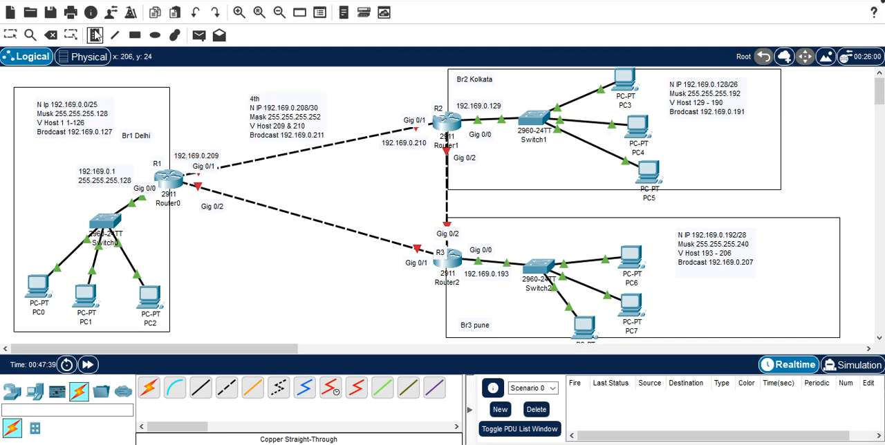
click(233, 232)
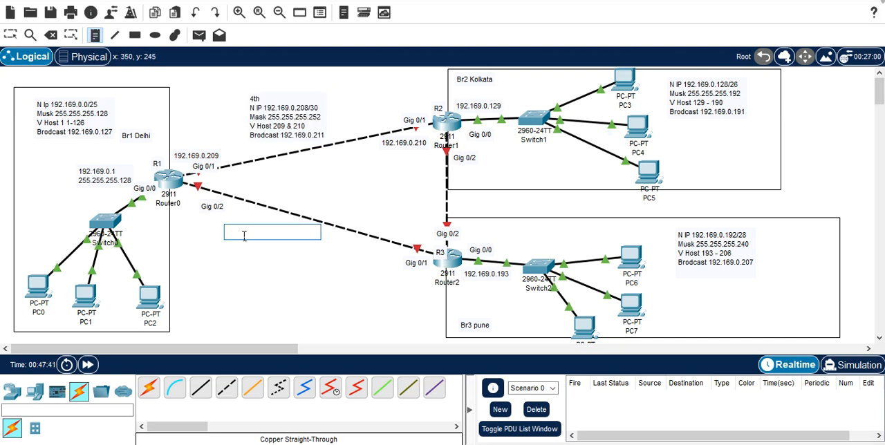
click(253, 257)
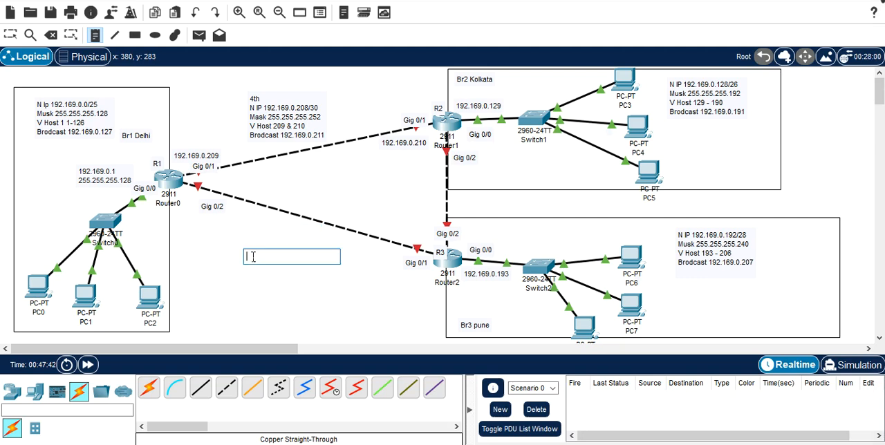
key(ctrl+v)
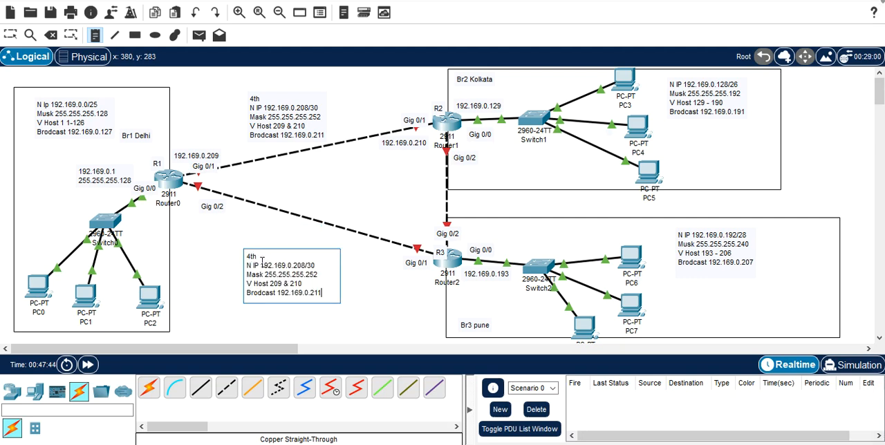
Step: Change the heading of the copied note below the R1–R3 link to "5th", keeping its mask at 255.255.255.252
double_click(252, 257)
text(5th)
key(Down)
key(Delete)
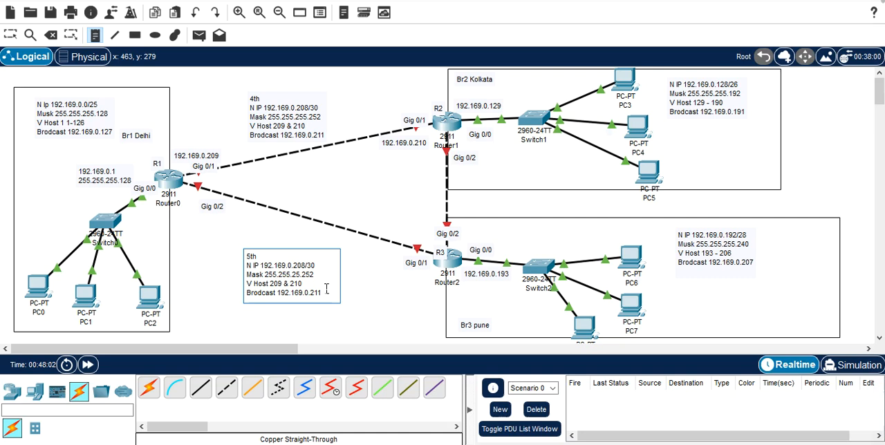
text(5)
Step: Set the 5th note's network to 192.169.0.212/30, its valid hosts to 213 & 214 and its broadcast to 192.169.0.215
key(Up)
key(BackSpace)
key(BackSpace)
text(12)
key(BackSpace)
key(BackSpace)
text(1345)
Step: Copy the full text of the 5th subnet note into a new note at the R2–R3 link
drag(328, 296, 237, 257)
key(ctrl+c)
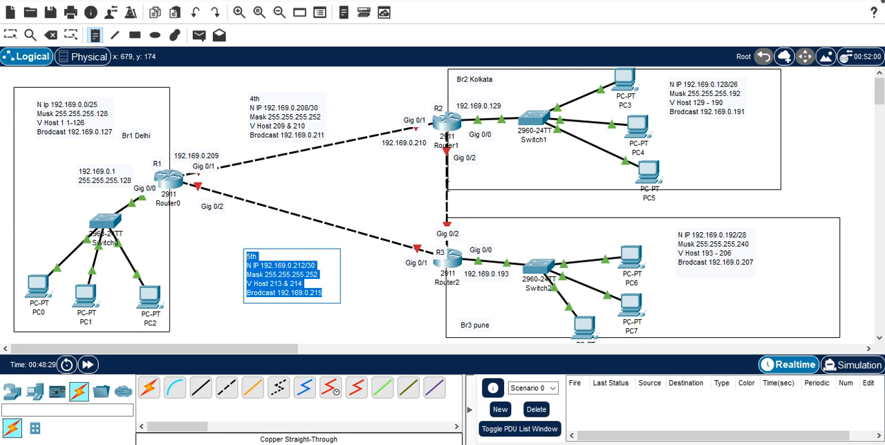
click(399, 184)
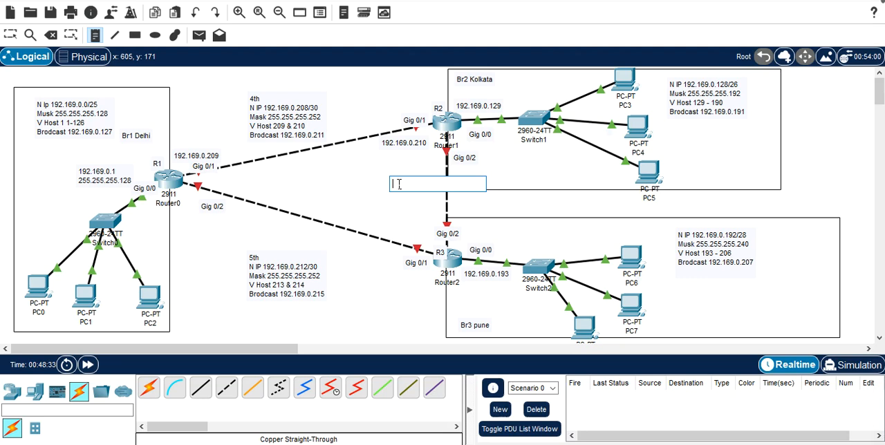
key(ctrl+v)
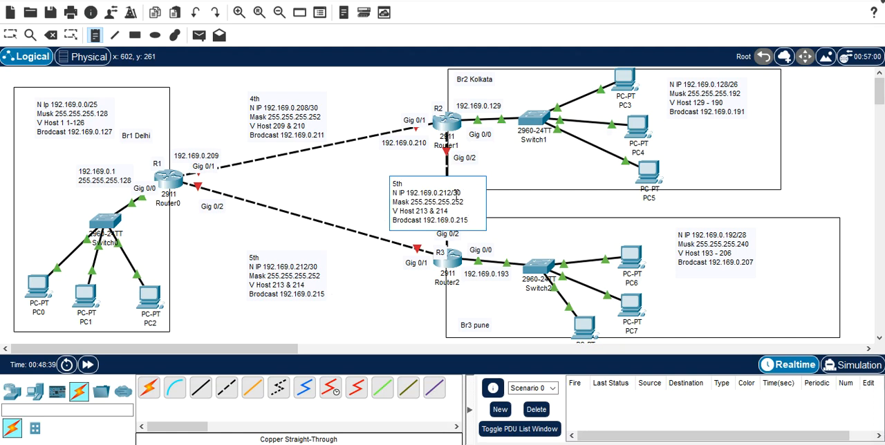
Step: Set the R2–R3 link note's network to 192.169.0.216/30, its valid hosts to 217 & 218 and its broadcast to 192.169.0.219
key(Up)
key(Up)
key(Up)
key(BackSpace)
key(BackSpace)
text(16)
click(432, 211)
key(BackSpace)
text(7)
text(8)
click(404, 303)
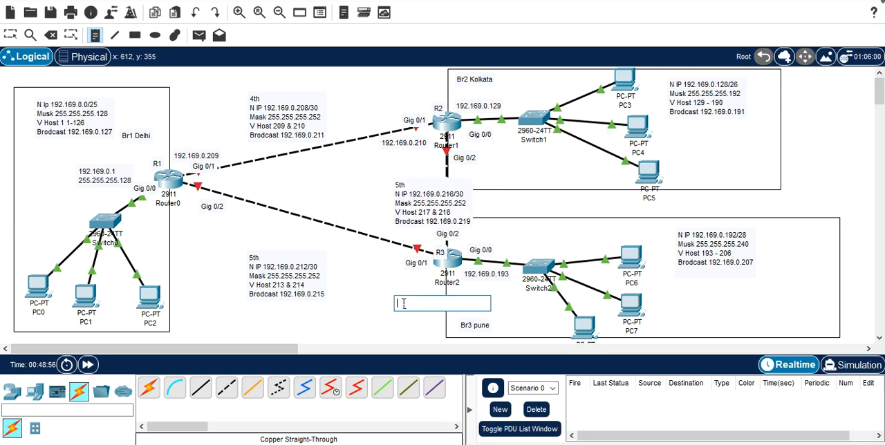
Step: Stop placing notes and move the 192.169.0.216/30 subnet note to the left side of the R2–R3 link
click(433, 210)
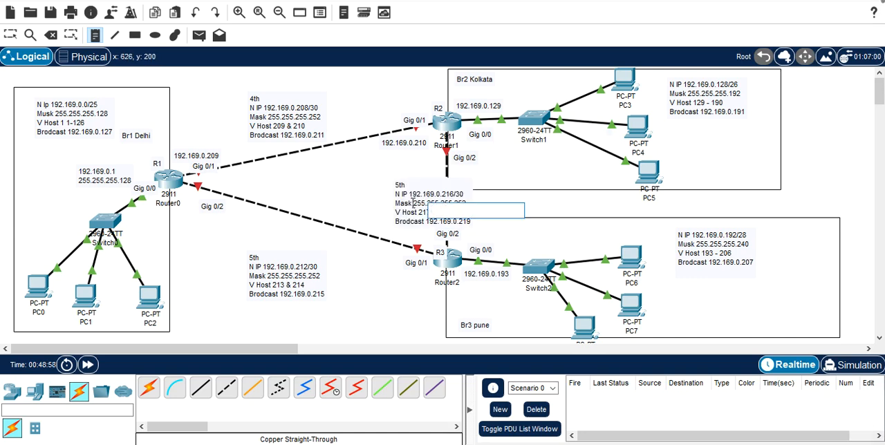
key(Escape)
drag(408, 200, 377, 193)
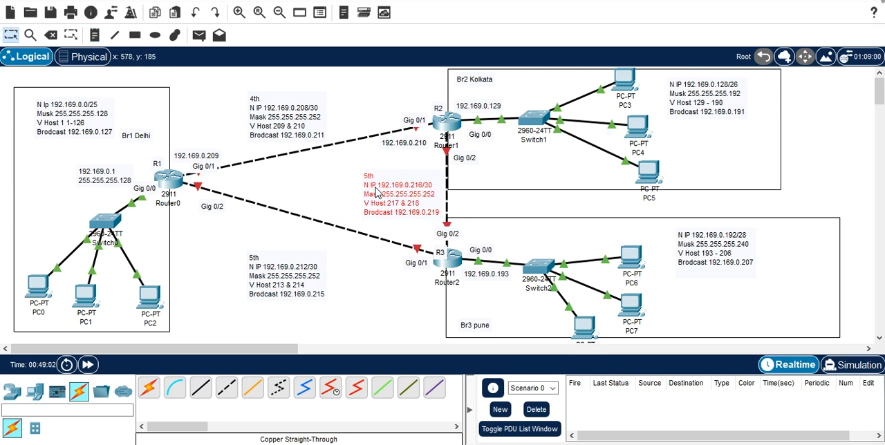
double_click(265, 274)
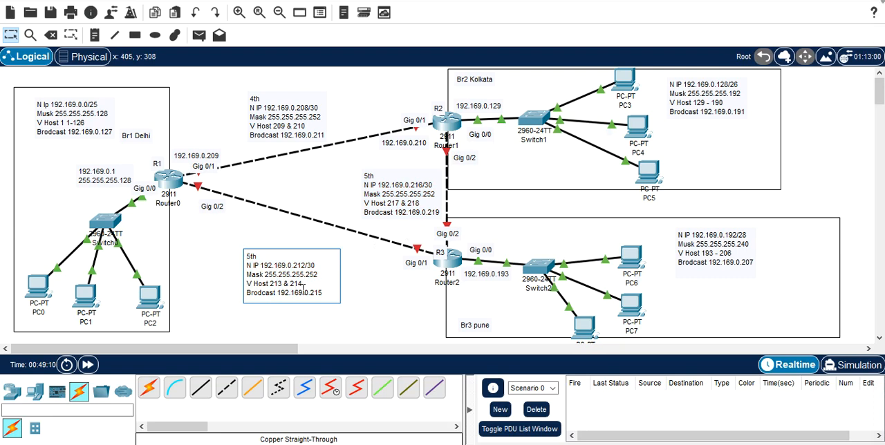
click(194, 201)
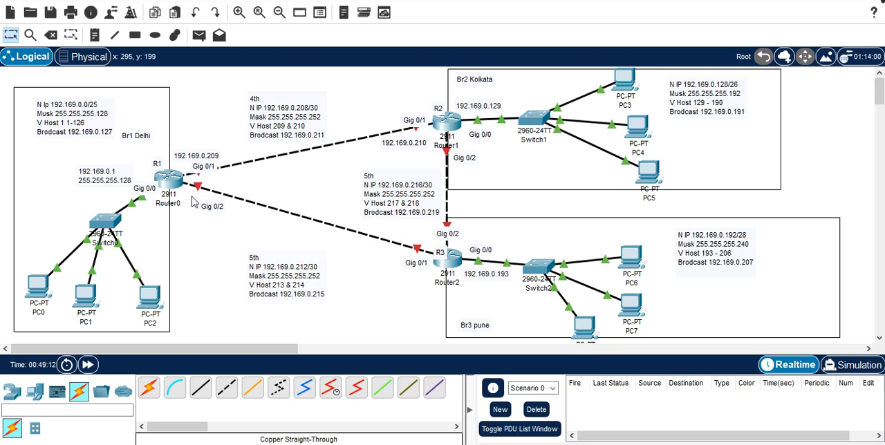
Step: Add the host address note ".213" next to R1's Gig 0/2 port, correcting its leading character to a dot
click(94, 35)
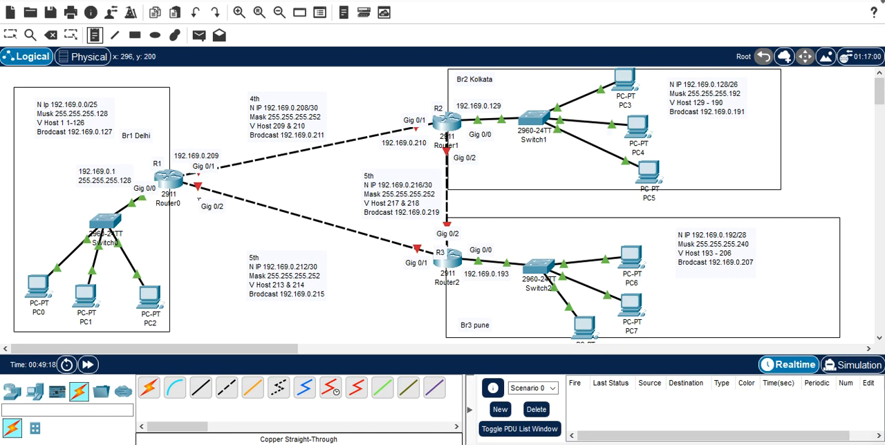
click(199, 199)
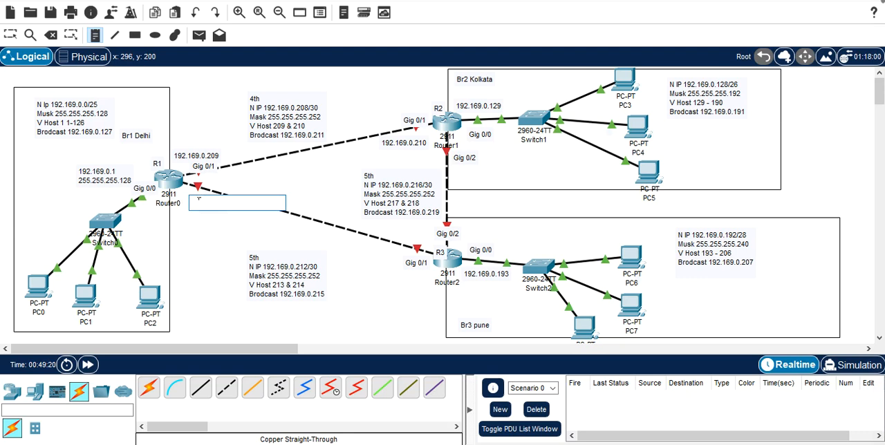
click(197, 188)
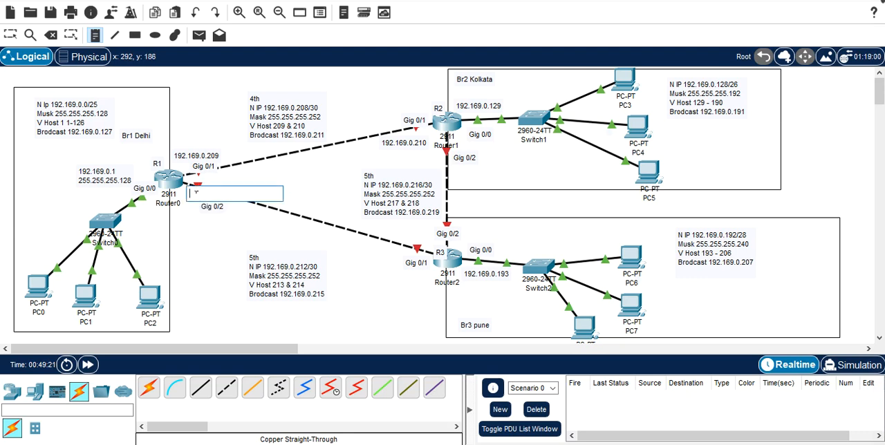
text(192)
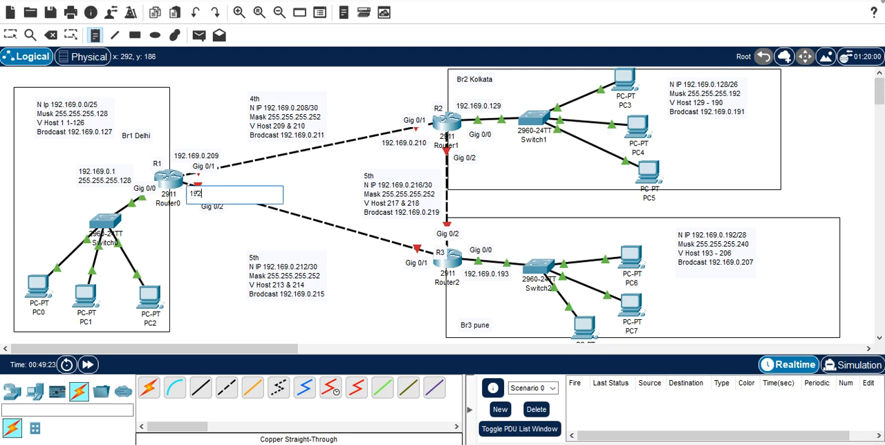
key(BackSpace)
key(BackSpace)
text(2)
click(203, 233)
click(204, 204)
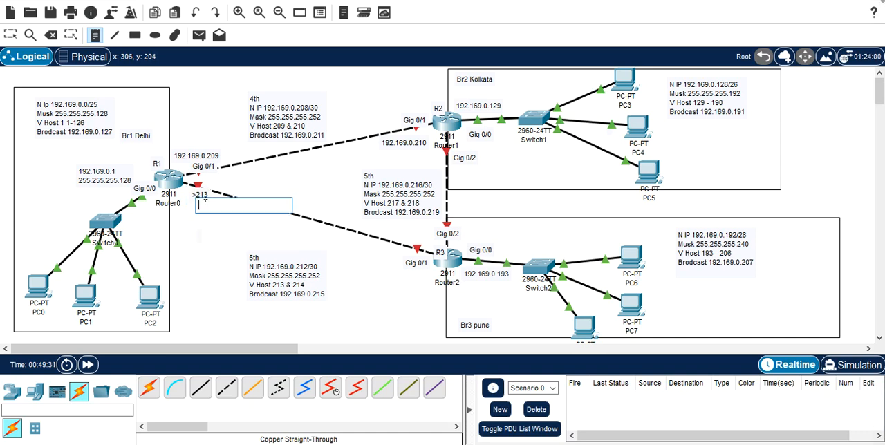
key(Escape)
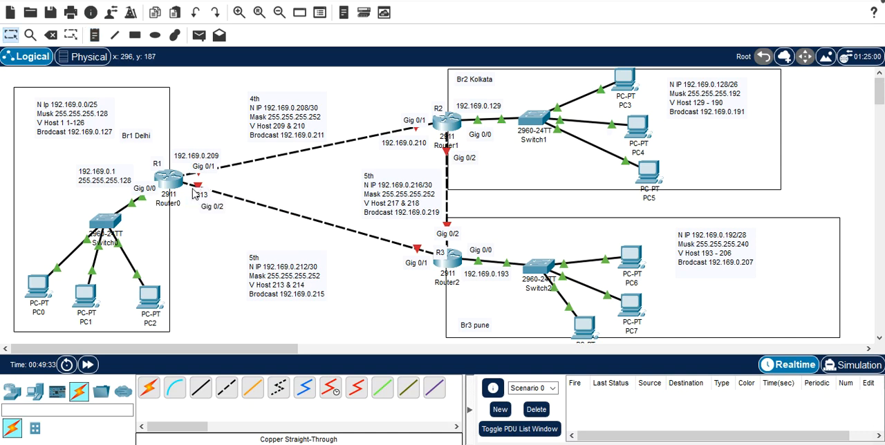
double_click(199, 195)
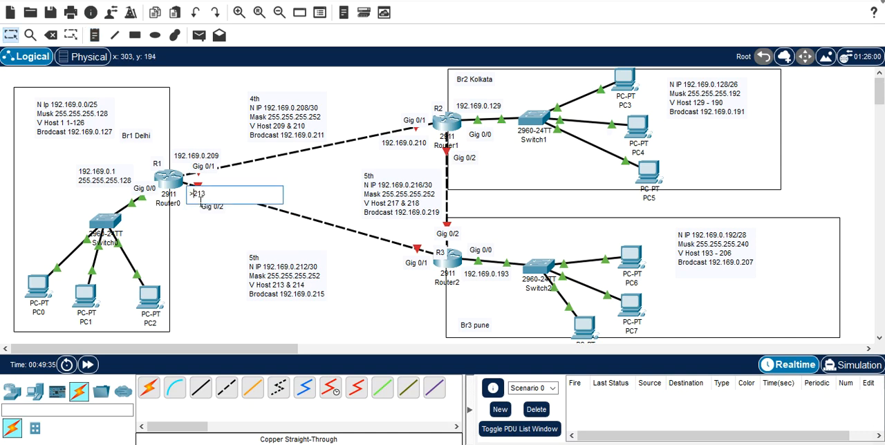
key(Delete)
click(211, 246)
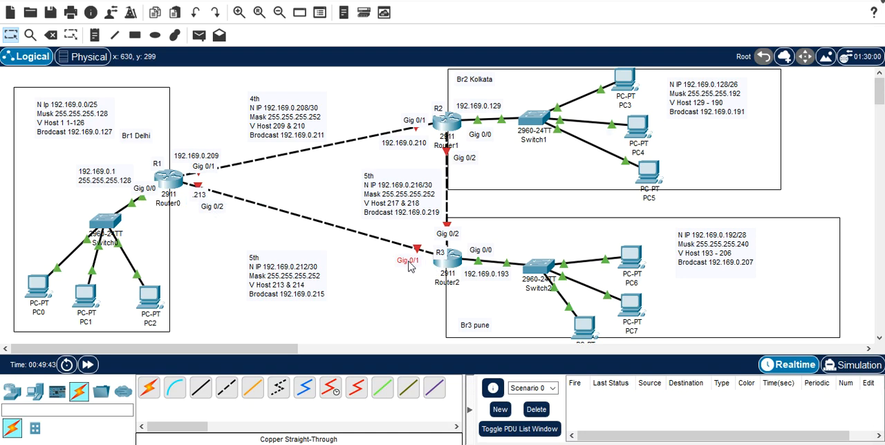
Step: Move R3's Gig 0/1 label away from the router and add the host address note ".214" below that port
drag(409, 266, 400, 260)
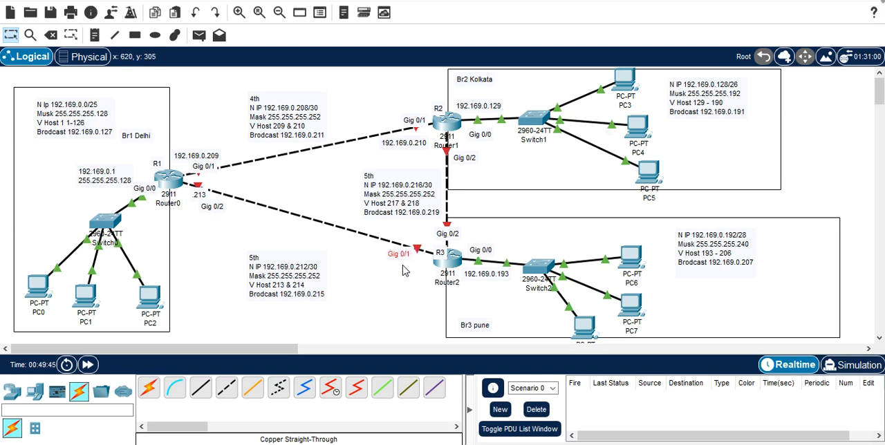
click(94, 34)
click(410, 272)
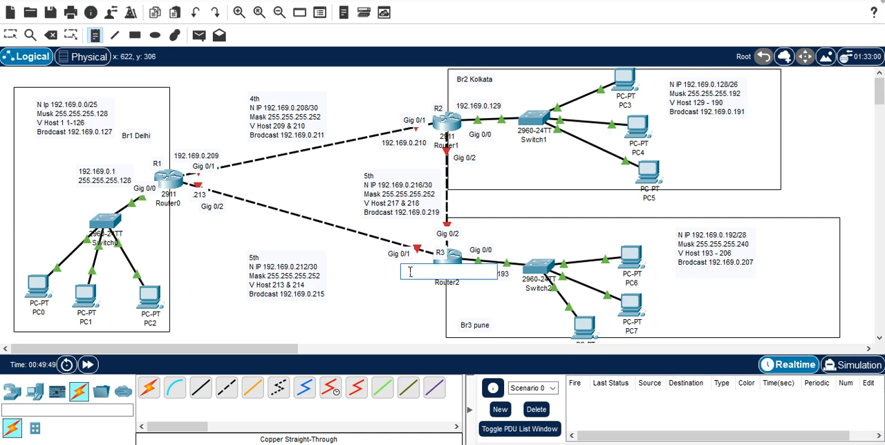
text(.214)
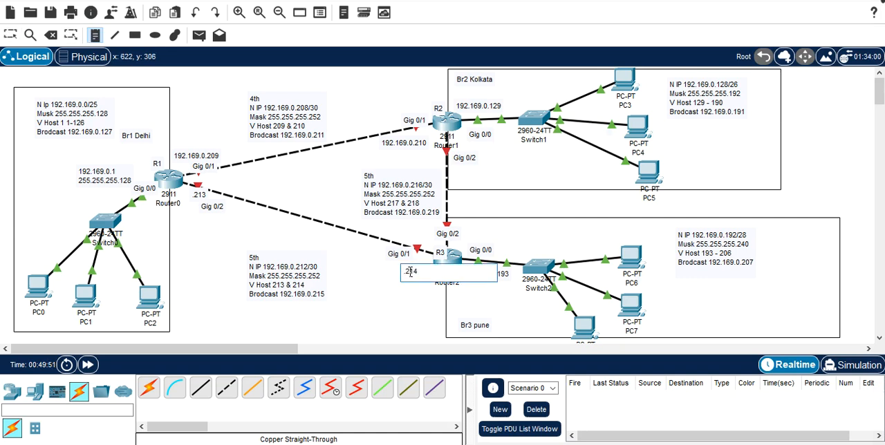
Step: Finish the ".214" note and stop placing notes, discarding the empty ones
click(395, 310)
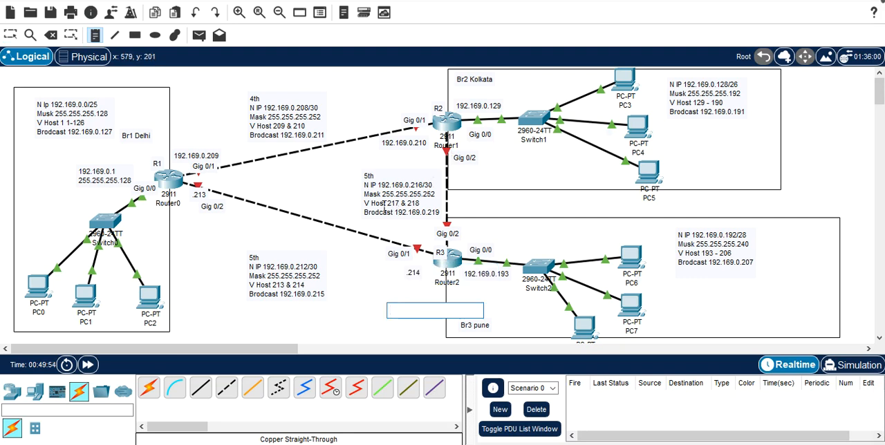
click(395, 205)
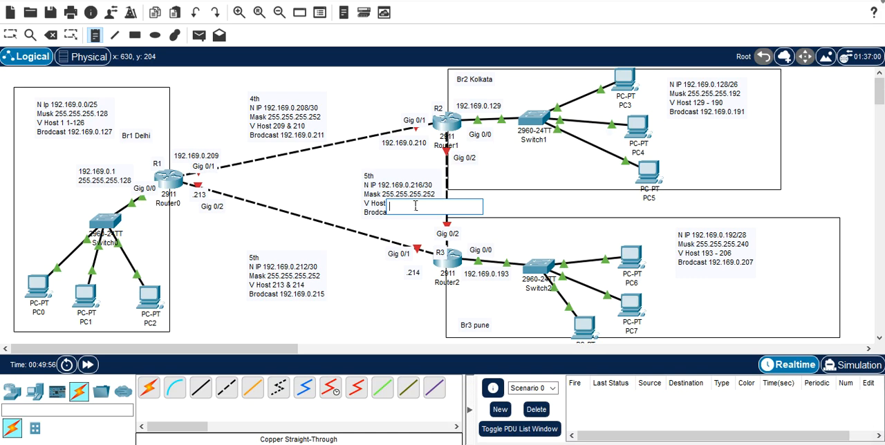
key(Escape)
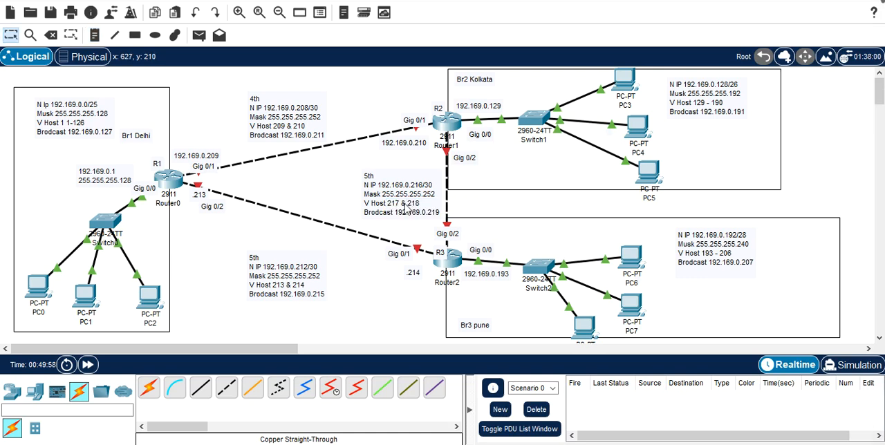
click(463, 147)
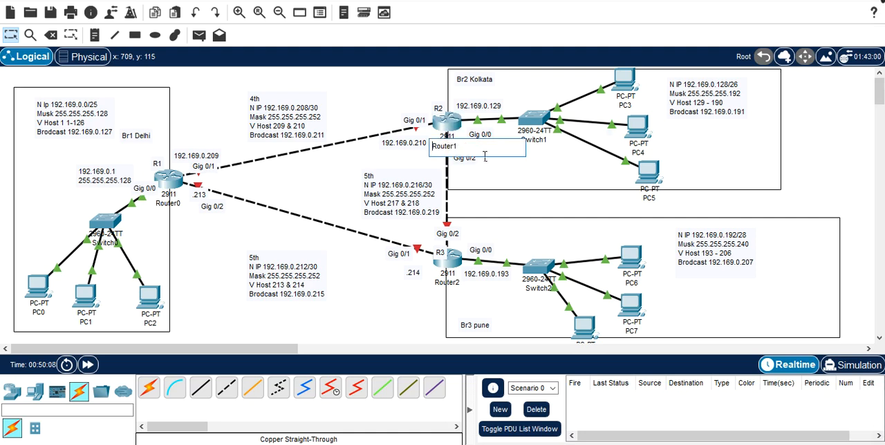
click(483, 172)
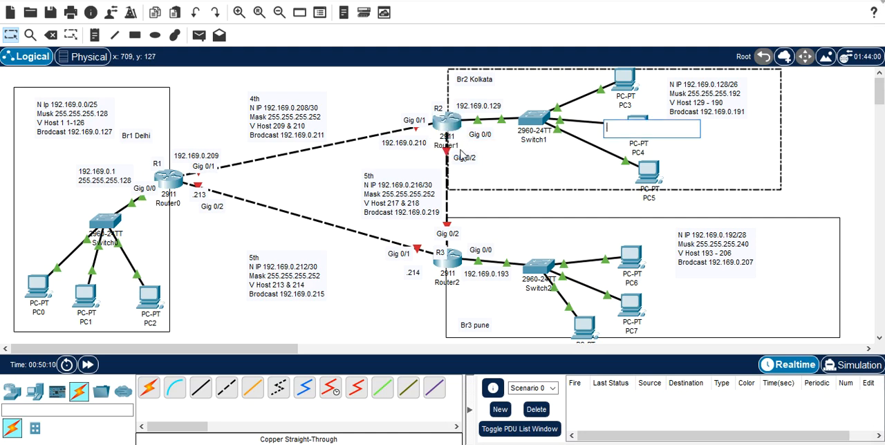
click(434, 133)
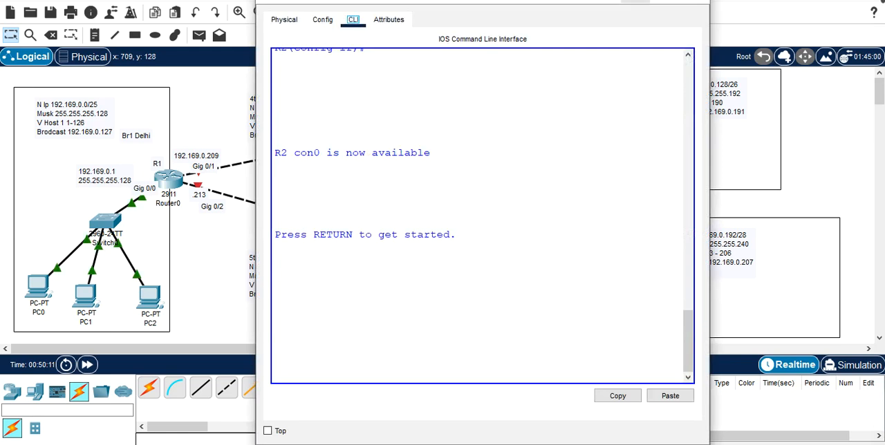
click(699, 3)
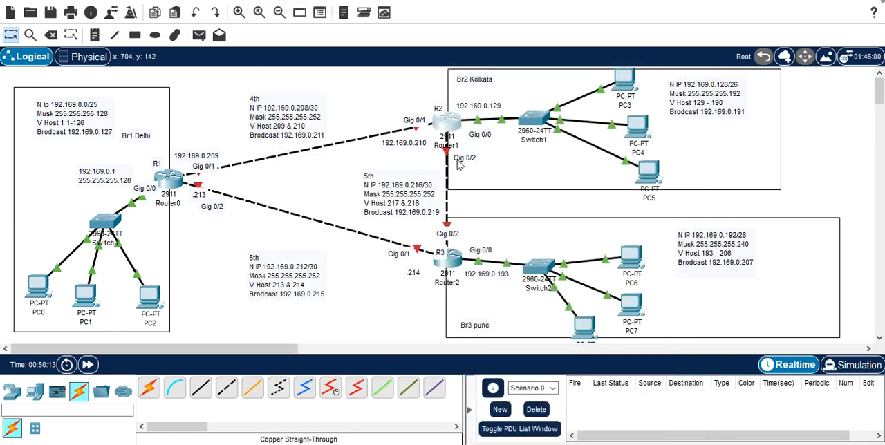
Step: Move R2's Gig 0/2 label up closer to the router and add the host address note ".217" below it
mouse_move(461, 160)
mouse_down()
mouse_move(449, 149)
mouse_move(465, 155)
mouse_up()
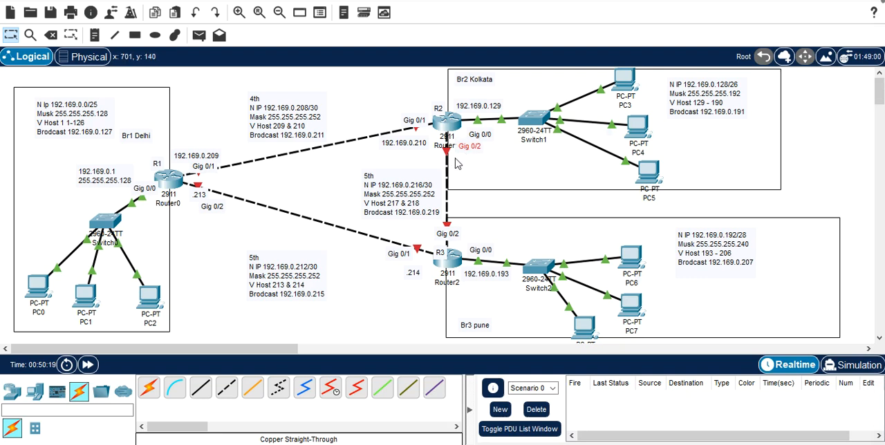
click(455, 163)
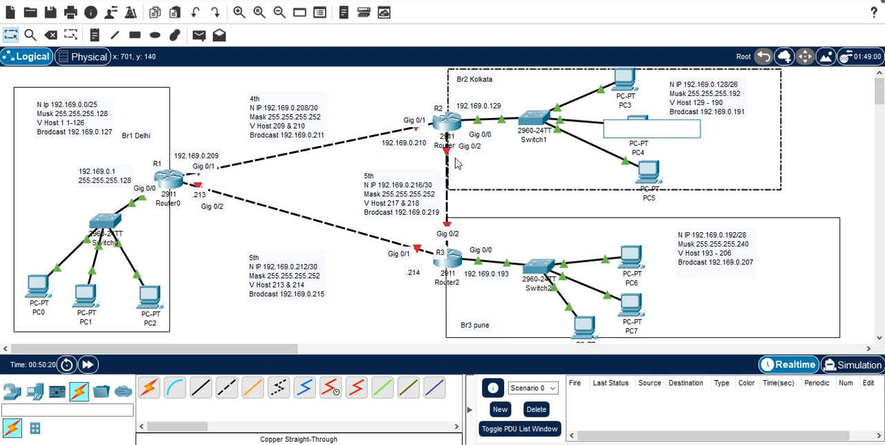
click(94, 38)
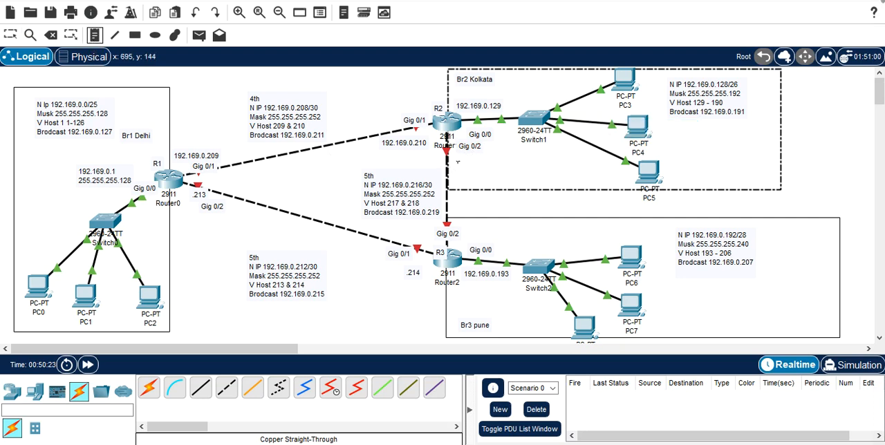
click(457, 162)
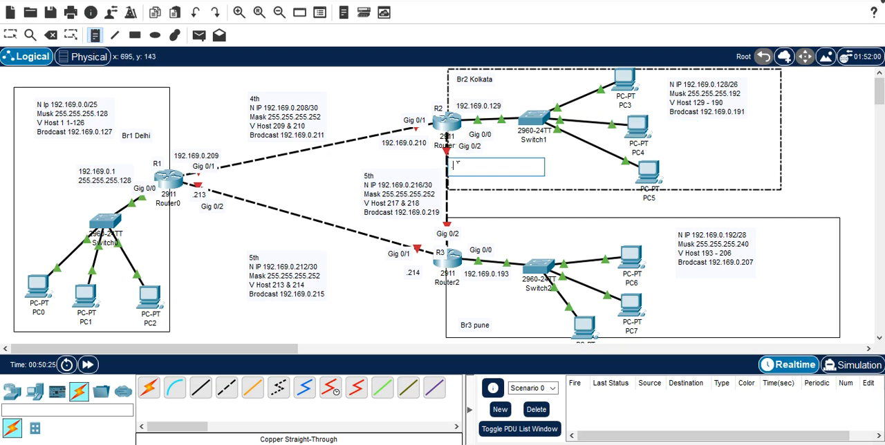
text(.217)
Step: Add the host address note ".218" beside R3's Gig 0/2 port and stop placing notes
click(460, 247)
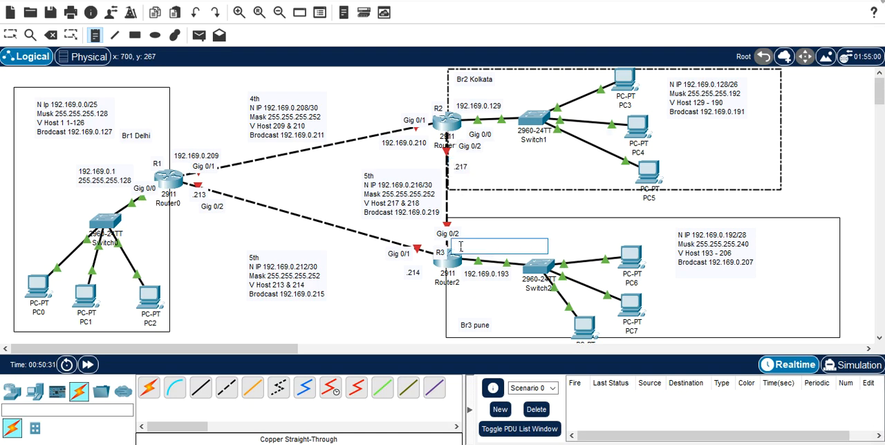
text(.218)
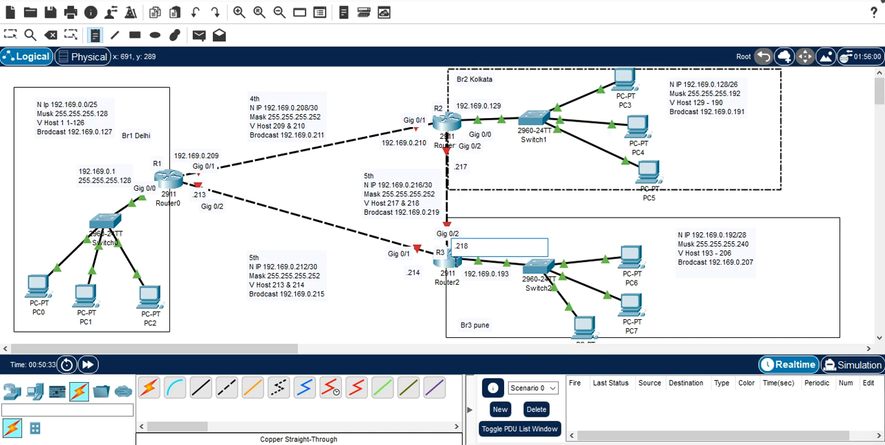
click(383, 330)
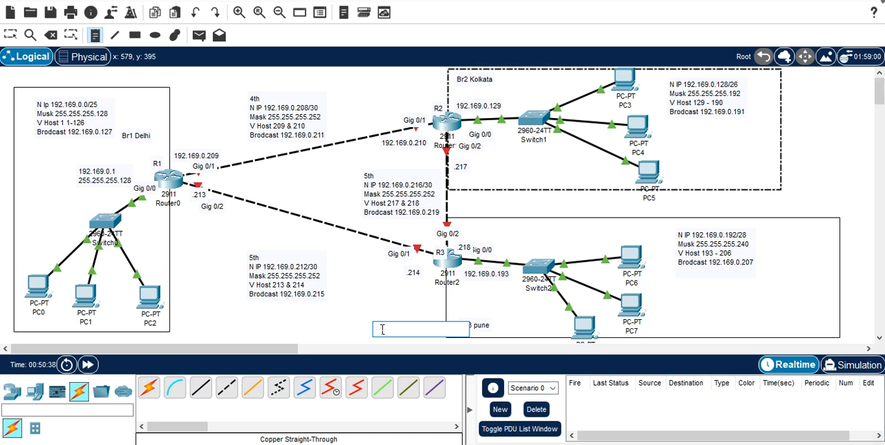
key(Escape)
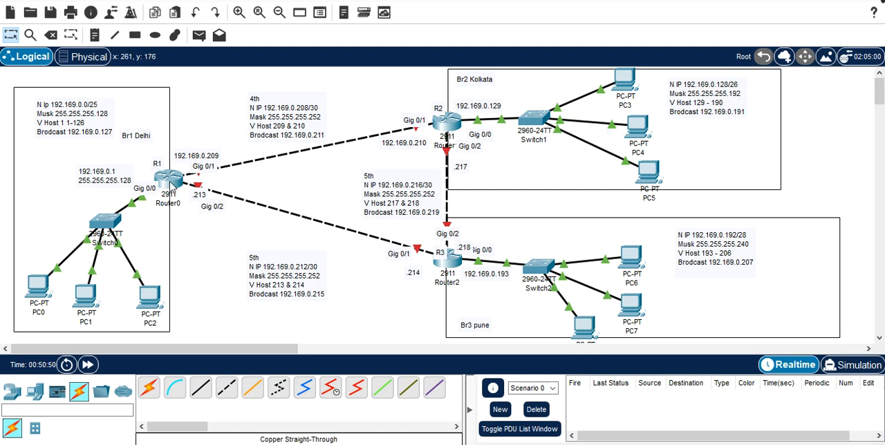
Step: Open R1's command line, start the console session and enter privileged mode with enable
click(175, 179)
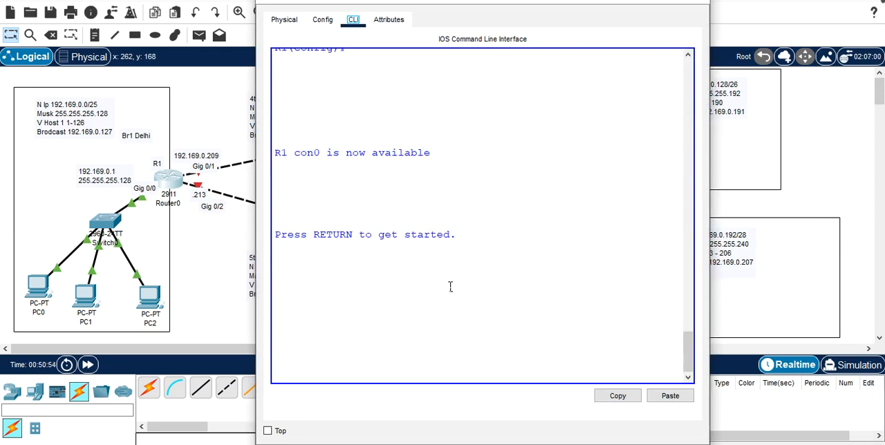
click(450, 286)
key(Return)
key(Return)
key(Return)
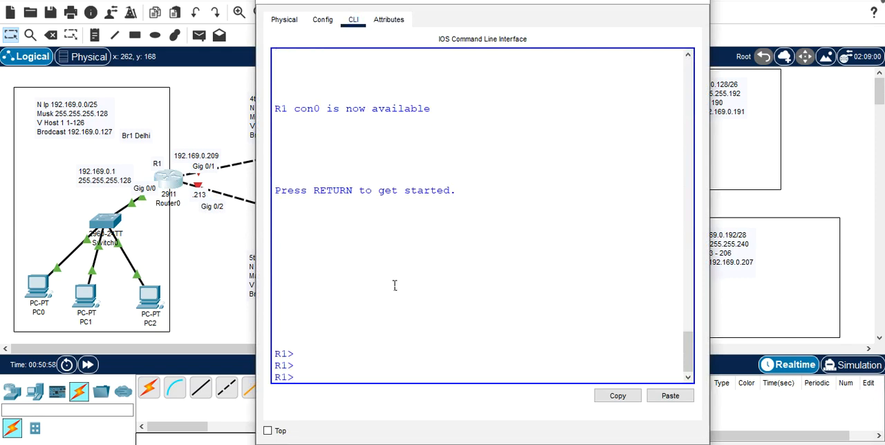
text(en)
key(Tab)
key(Return)
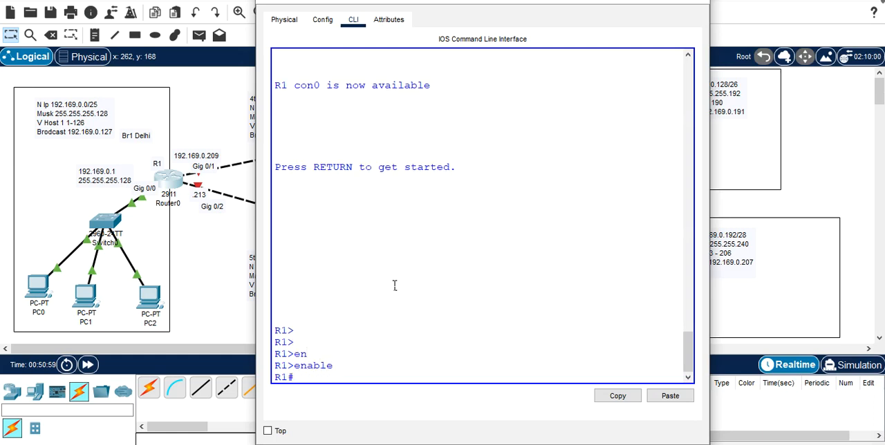
Step: Enter global configuration mode on R1 with conf t
text(con)
key(Tab)
text(f)
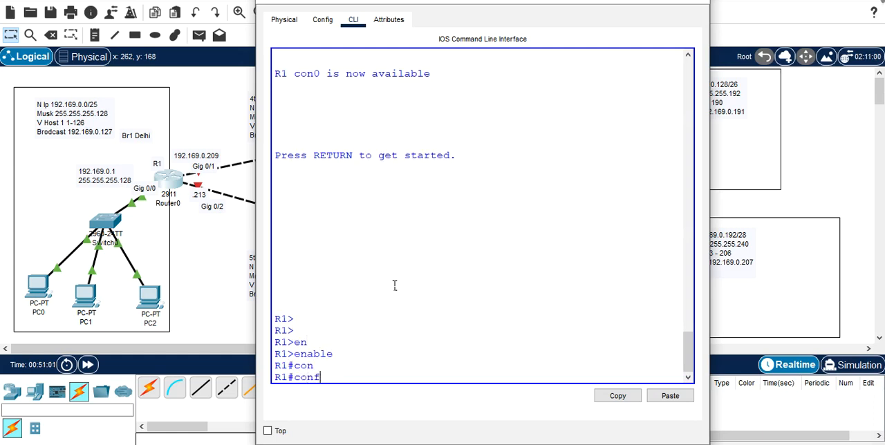
text( t)
key(Return)
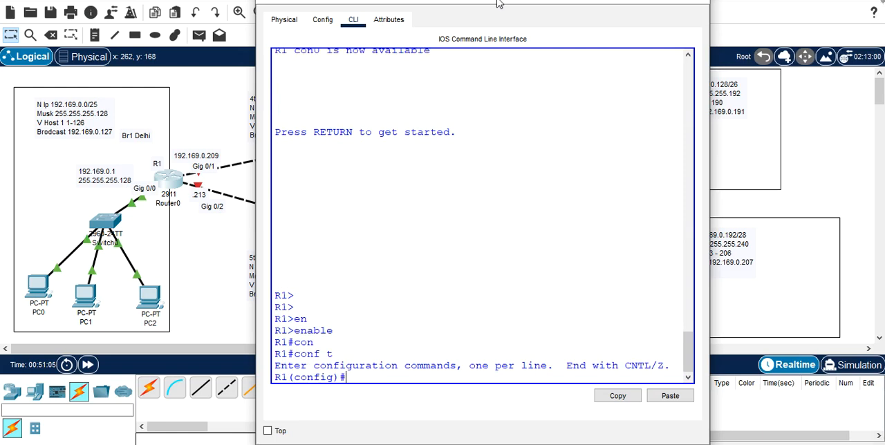
Step: Move the R1 window aside to reveal the subnet notes and enter configuration of interface gigabitEthernet 0/1
drag(494, 1, 580, 1)
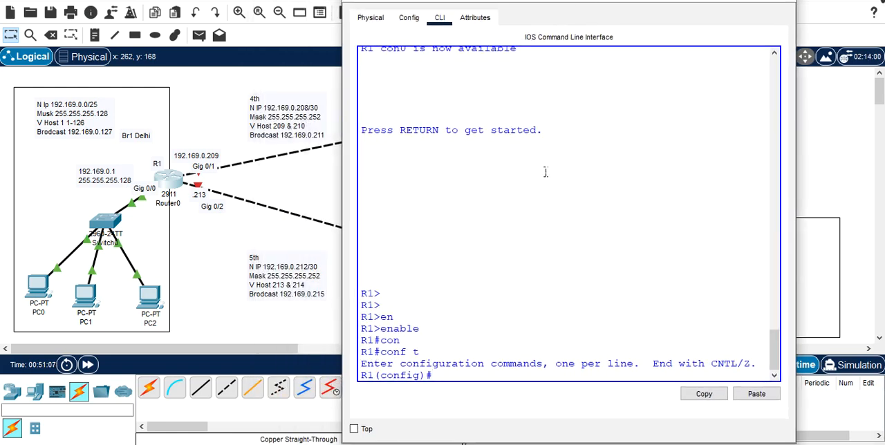
text(int)
key(Tab)
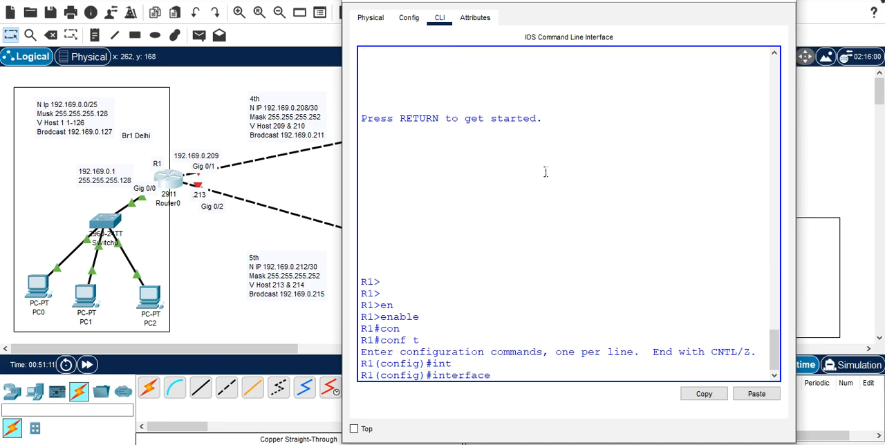
text(g)
key(Tab)
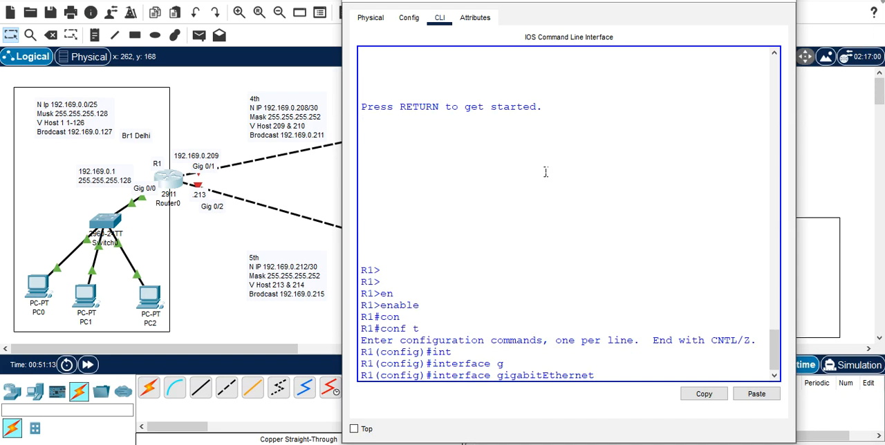
text(0/1)
key(Return)
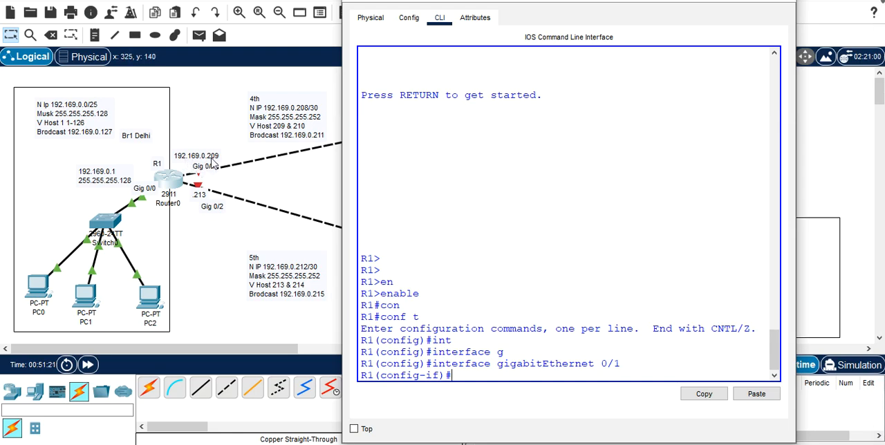
Step: Assign IP address 192.169.0.209 with mask 255.255.255.252 to R1's gigabitEthernet 0/1
text(ip add)
key(Tab)
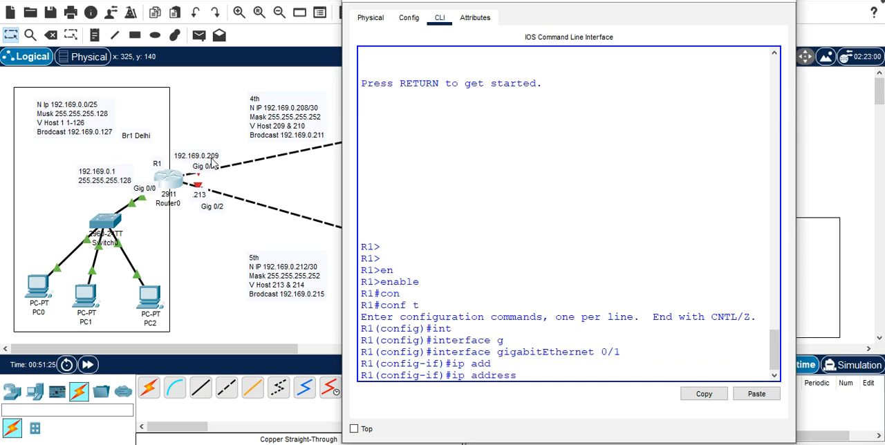
text(192.169.0.209 2)
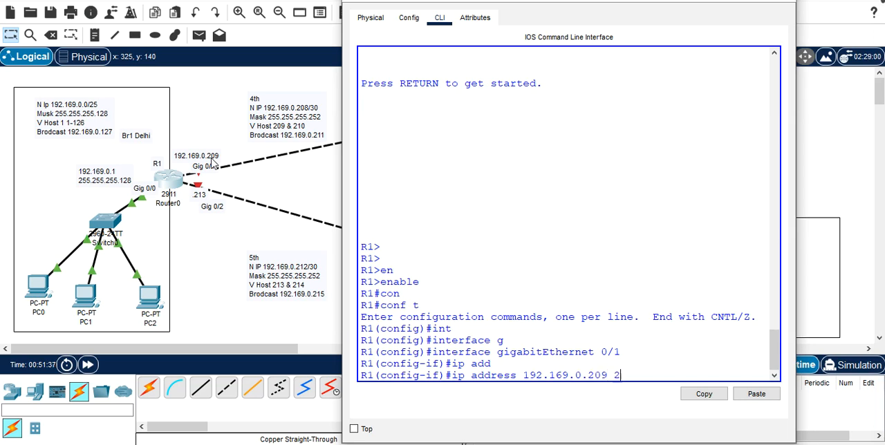
text(55.255.255.)
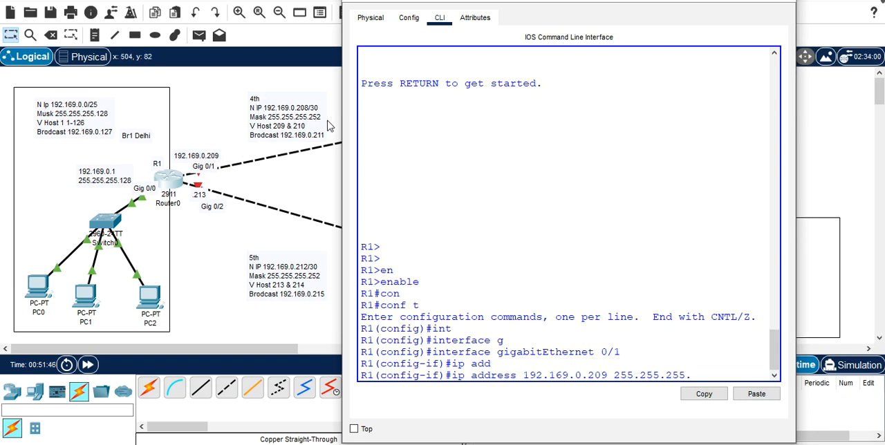
text(252)
key(Return)
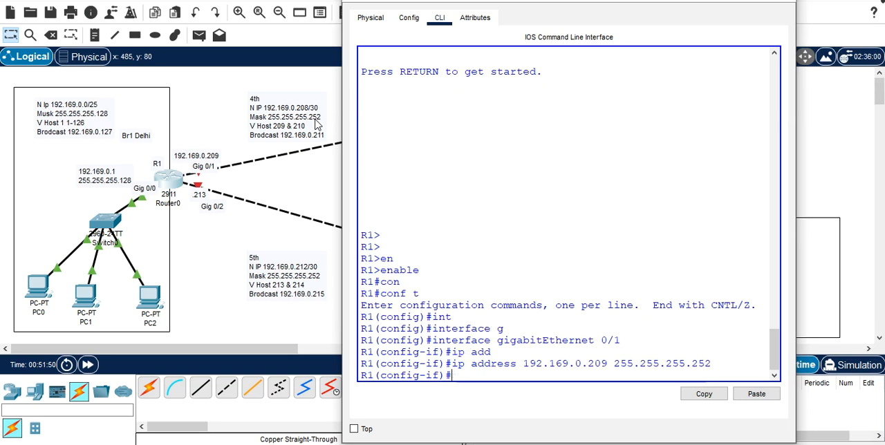
Step: Enable R1's gigabitEthernet 0/1 with no shutdown and return to a clean prompt
text(no )
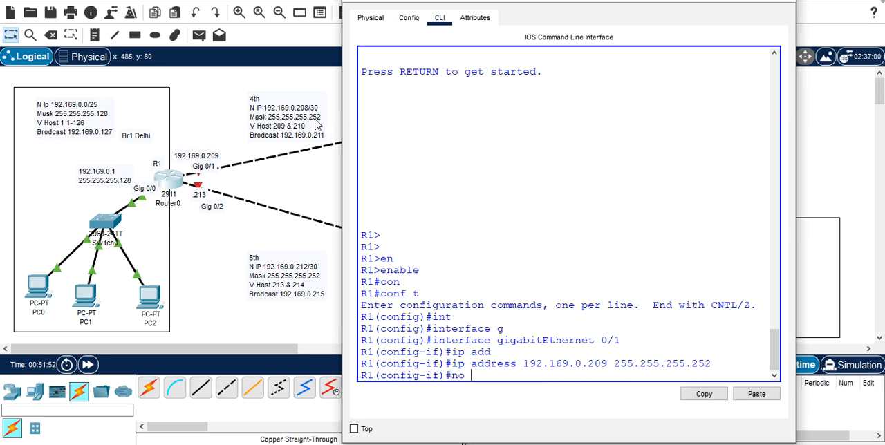
text(sh)
key(Tab)
key(Return)
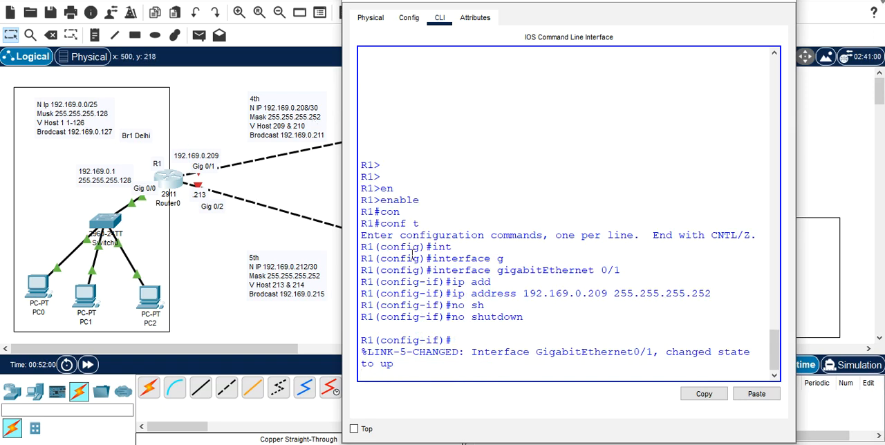
key(Return)
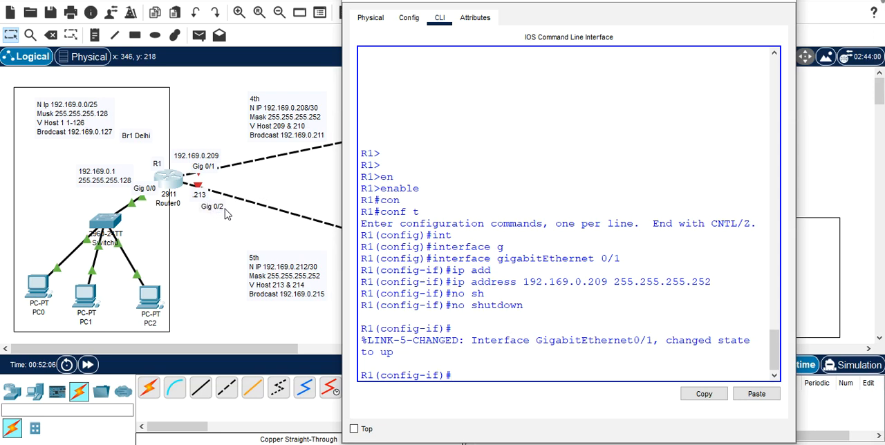
Step: Switch R1's configuration to interface g0/2
text(int)
key(Tab)
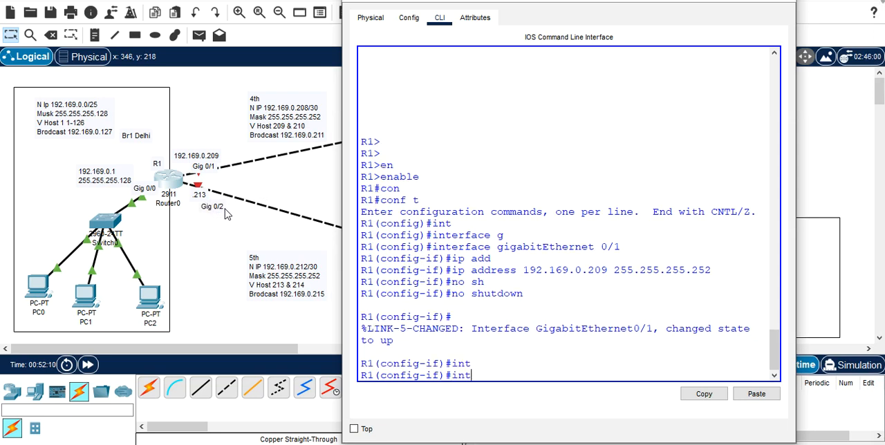
text(g0/2)
key(Return)
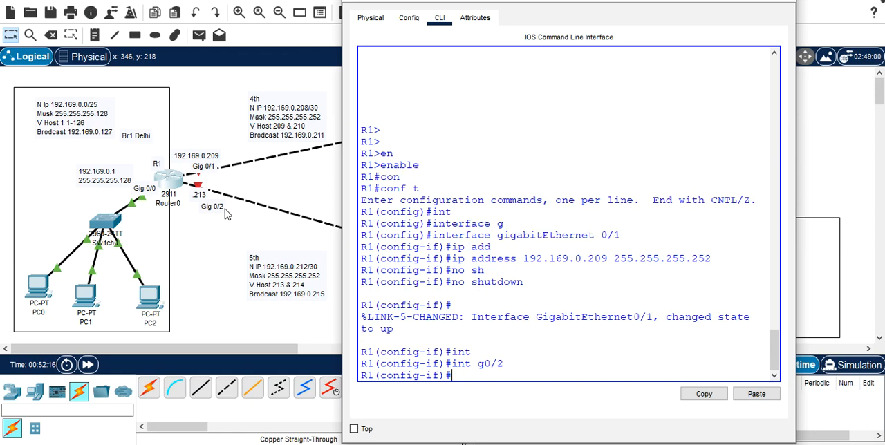
Step: Try to assign IP address 192.169.0.210 with mask 255.255.255.252 to R1's interface g0/2
text(no shutdown)
key(Up)
key(Up)
key(Up)
key(Up)
key(Up)
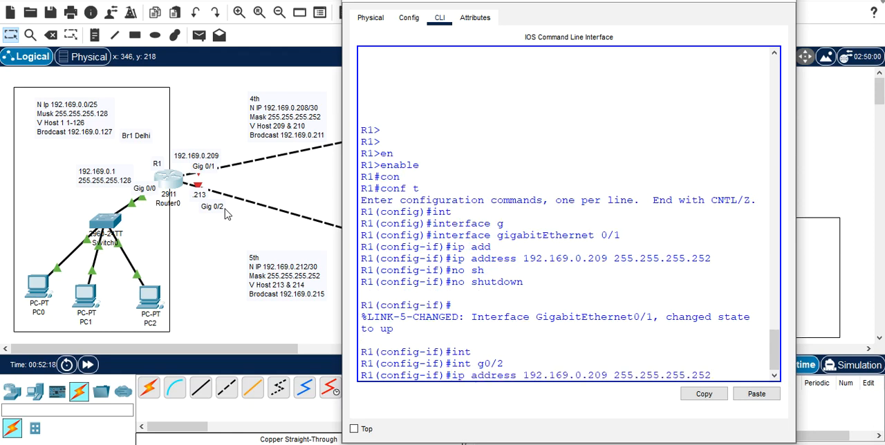
key(Left)
key(Left)
key(Left)
key(Left)
key(Left)
key(Left)
key(Left)
key(BackSpace)
key(BackSpace)
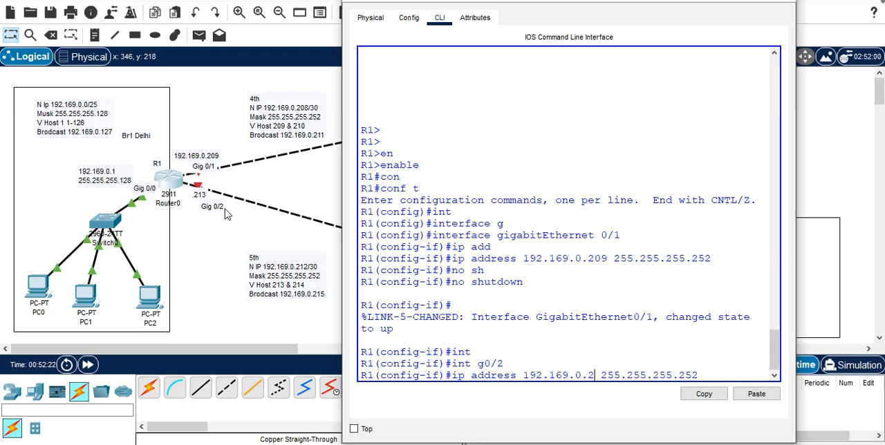
text(10)
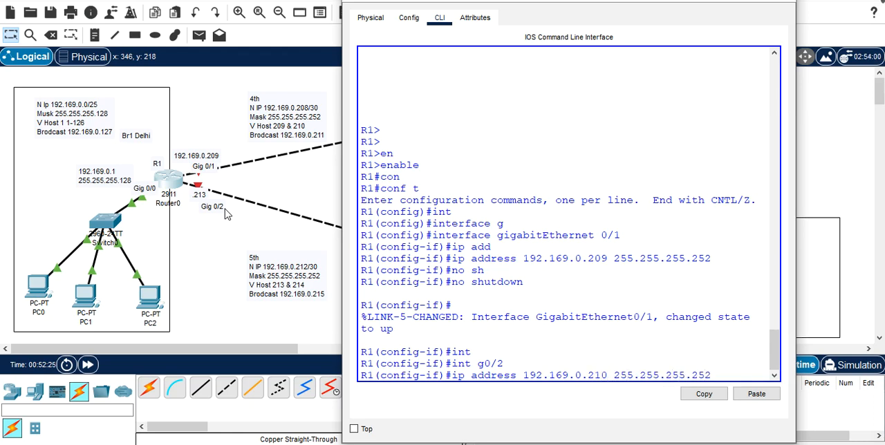
key(Return)
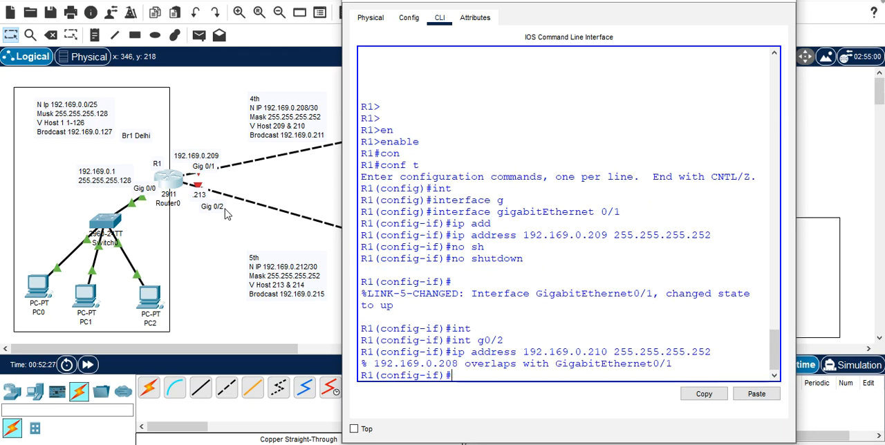
Step: Try to enable R1's interface g0/2 with no shutdown, leaving its address as entered, and return to the topology
text(no sh)
key(Tab)
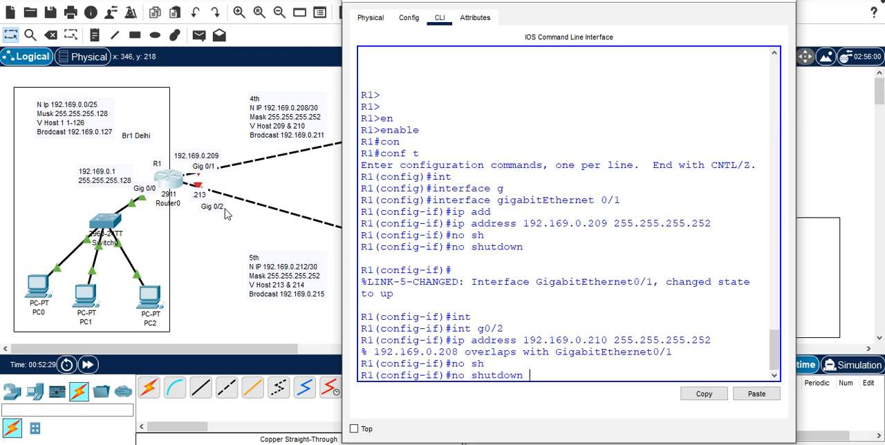
key(Return)
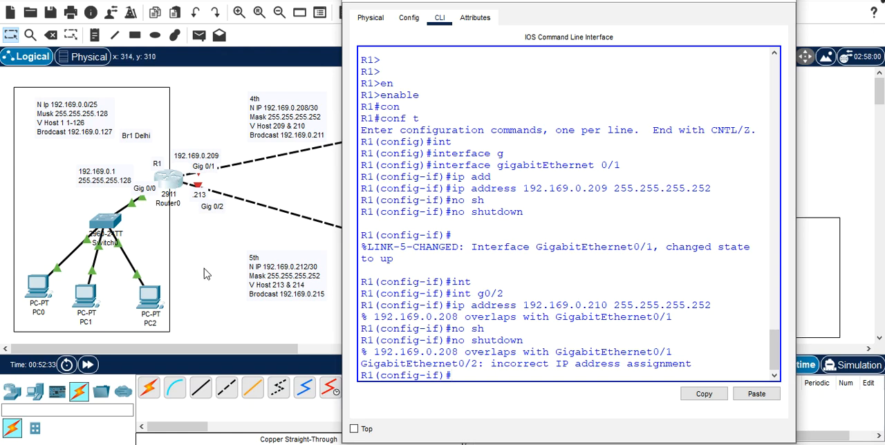
click(173, 194)
mouse_move(173, 195)
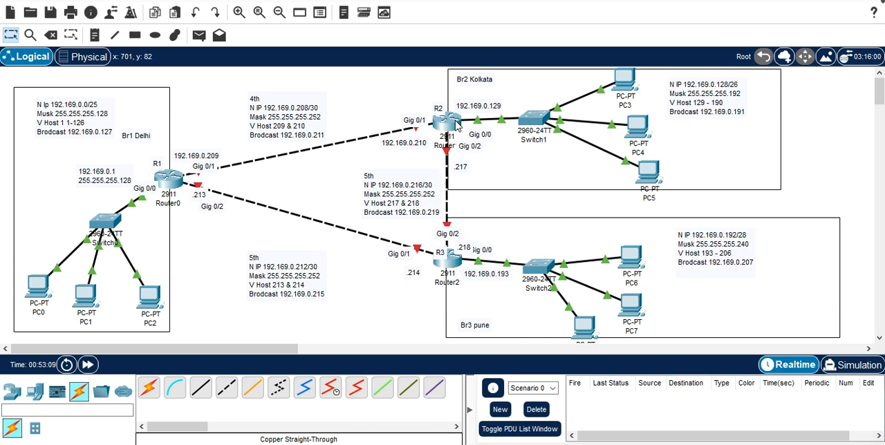
Step: Open the command line of router R2 in the Kolkata branch and enter privileged mode with enable
mouse_move(456, 124)
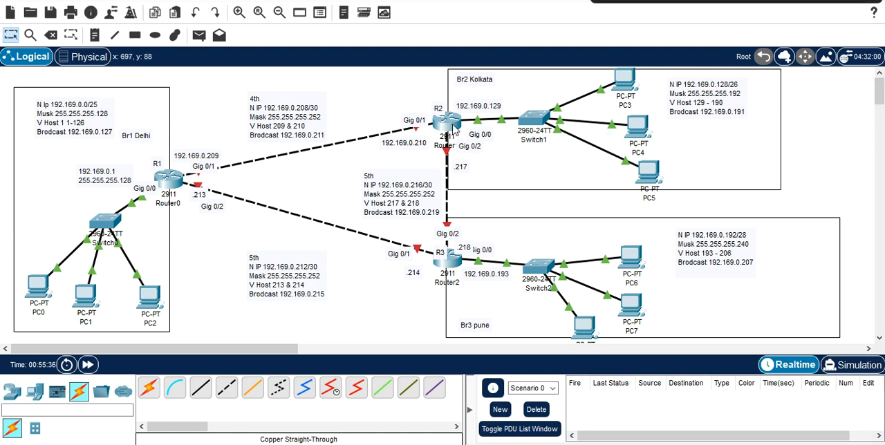
click(451, 124)
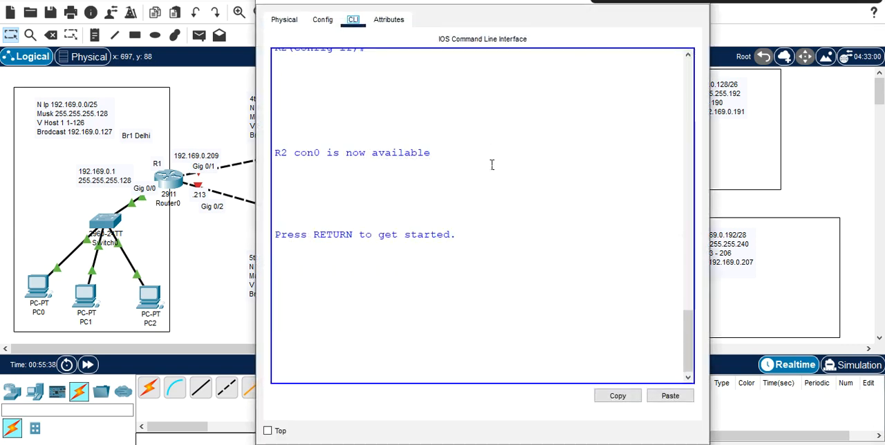
key(Return)
key(Return)
key(Return)
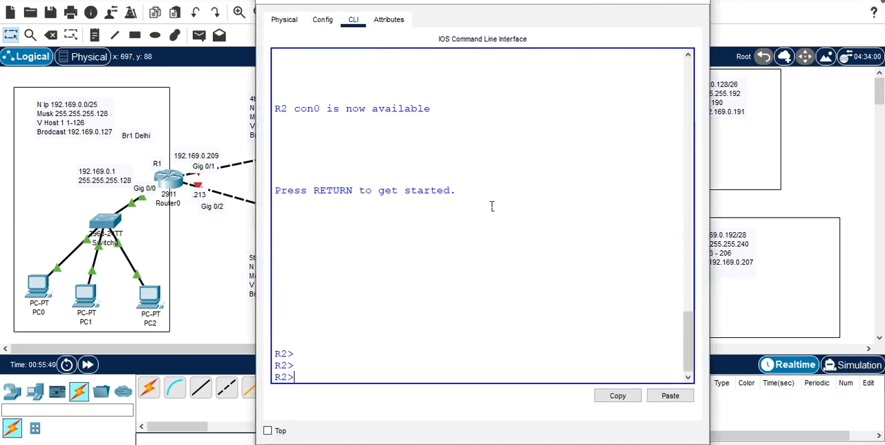
text(en)
key(Tab)
key(Return)
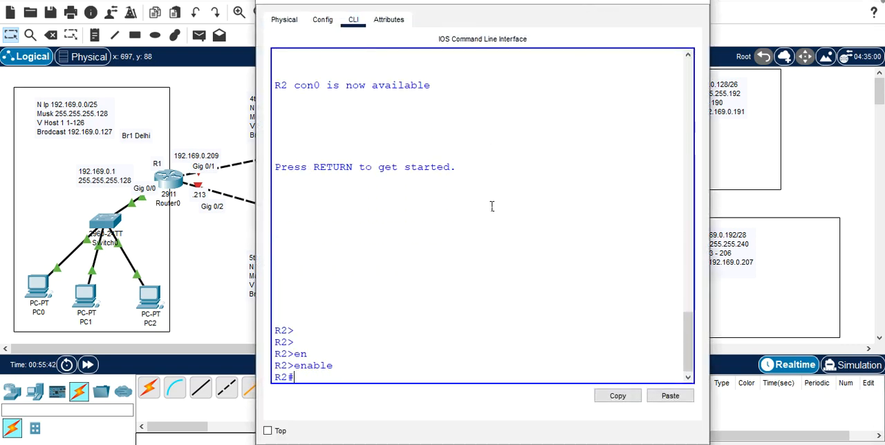
Step: Enter global configuration mode on R2 and select interface gigabitEthernet 0/1
text(conf)
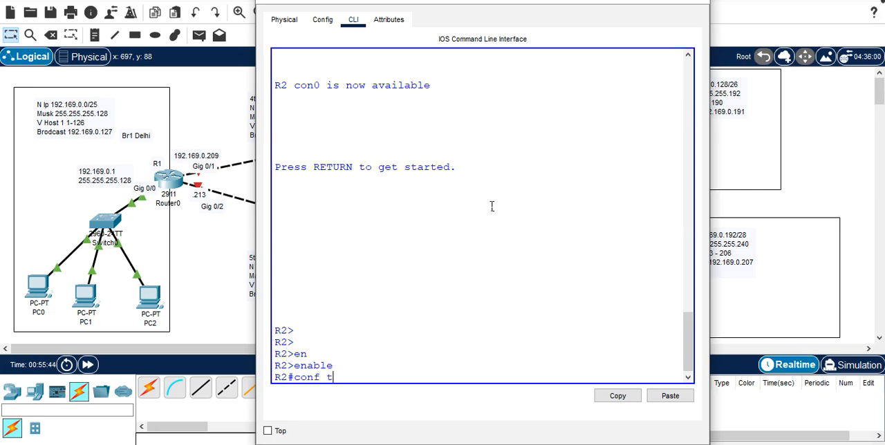
text( t)
key(Return)
text(in)
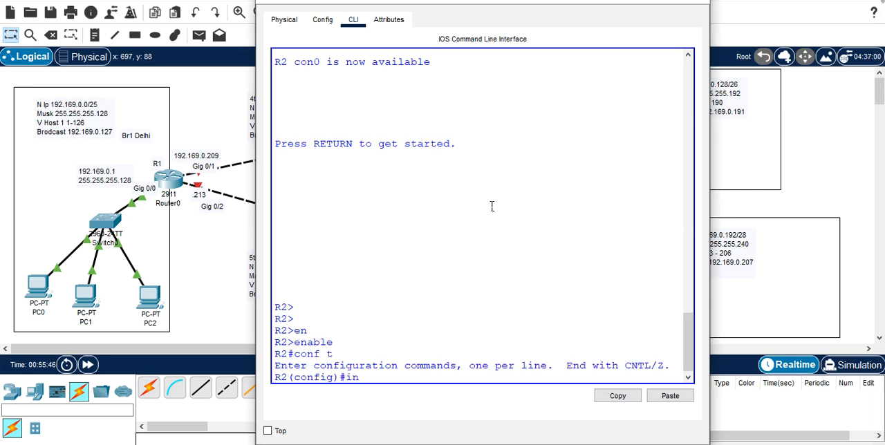
text(t g)
key(Tab)
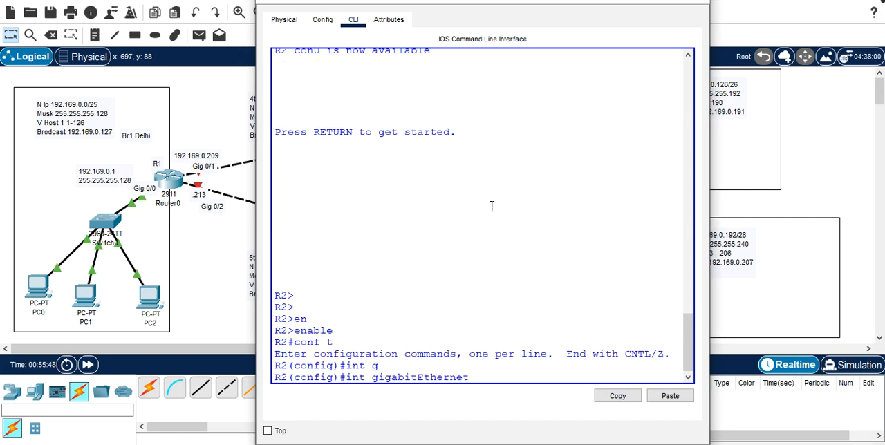
text(0/1)
key(Return)
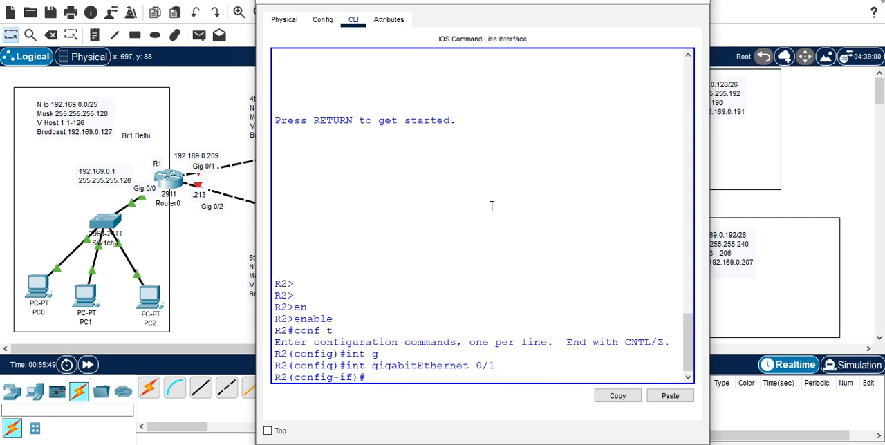
Step: Reveal the subnet notes behind the R2 window and assign 192.169.0.210 with mask 255.255.255.252 to gigabitEthernet 0/1
drag(580, 2, 660, 6)
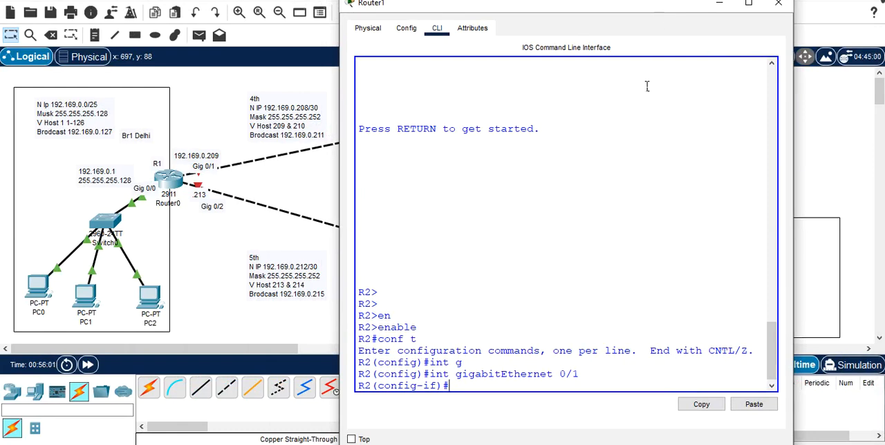
text(ip add)
key(Tab)
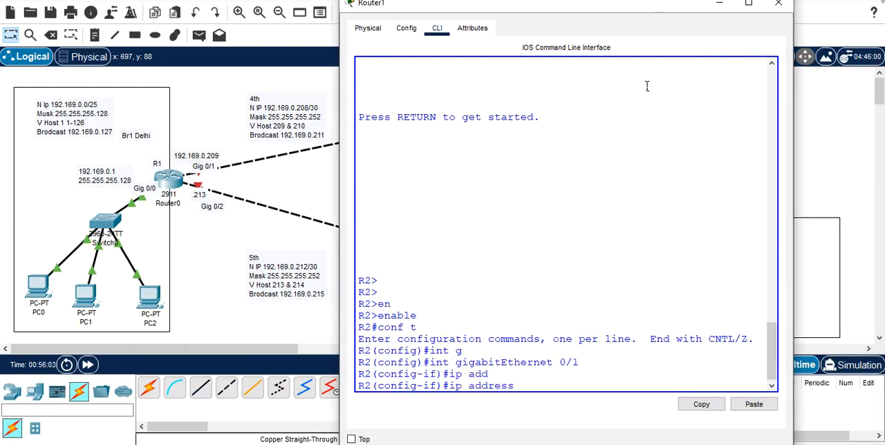
text(192.169.0.210 255)
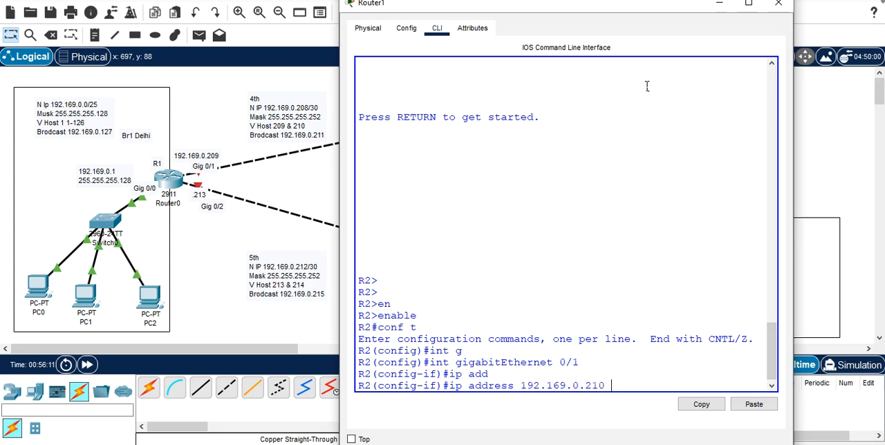
text(.2)
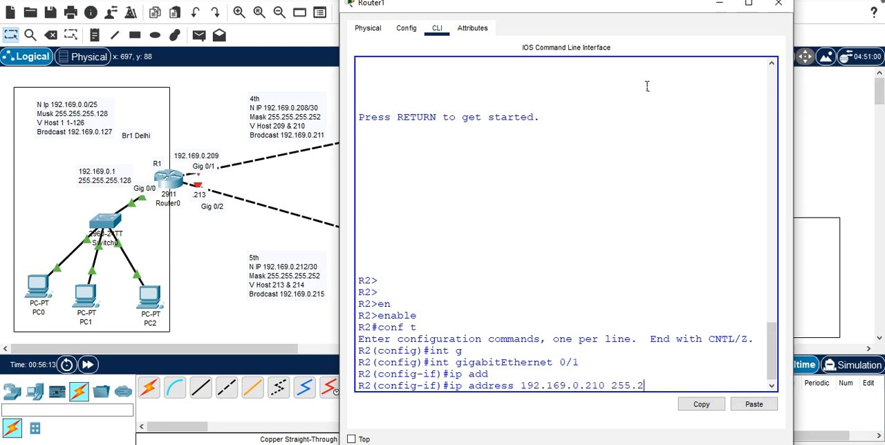
text(55.255.252)
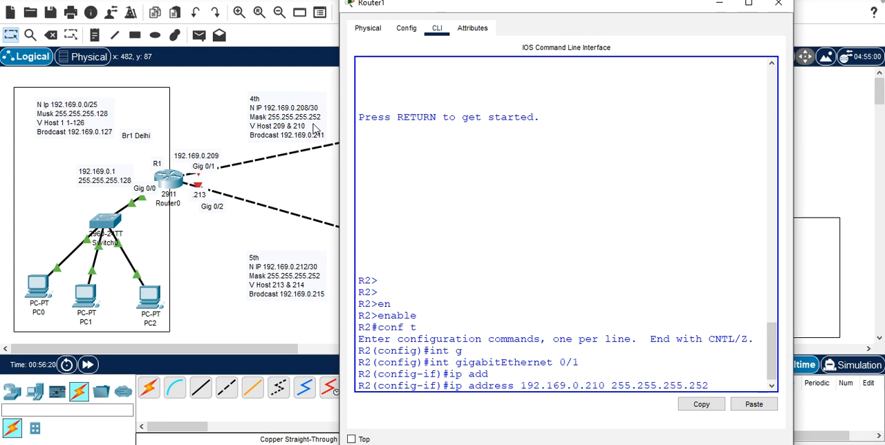
key(Return)
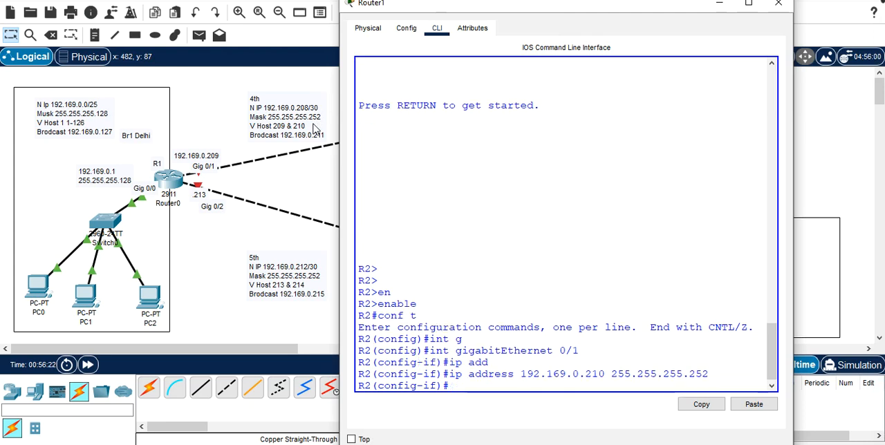
Step: Enable R2's gigabitEthernet 0/1 with no shutdown
text(no )
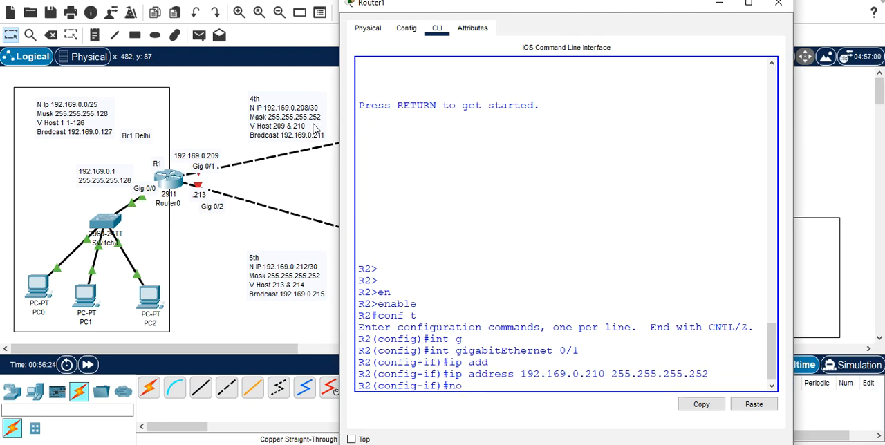
text(sh)
key(Tab)
key(Return)
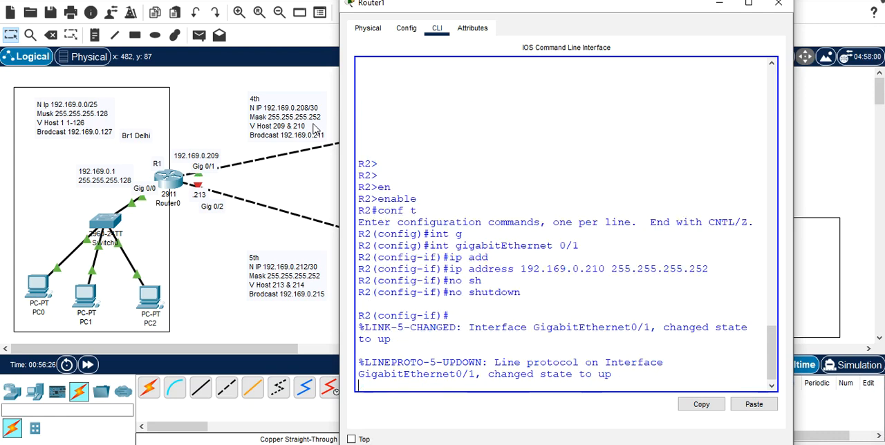
Step: Check R2's links in the topology and switch its configuration to interface g0/2
drag(625, 15, 595, 214)
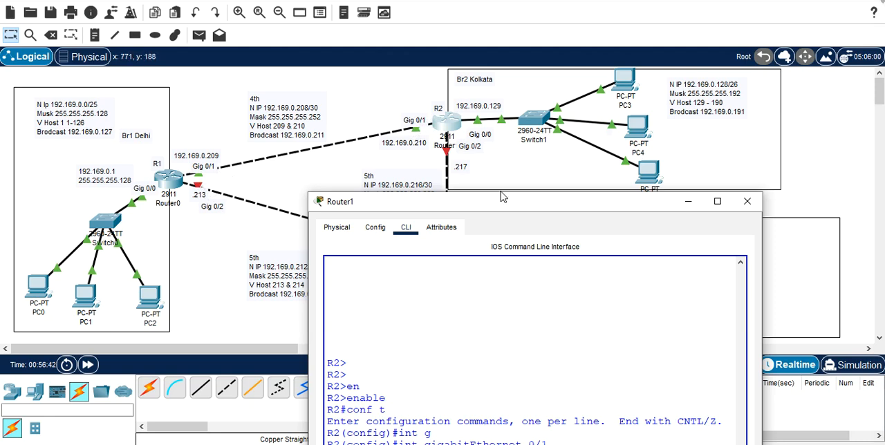
drag(501, 200, 490, 0)
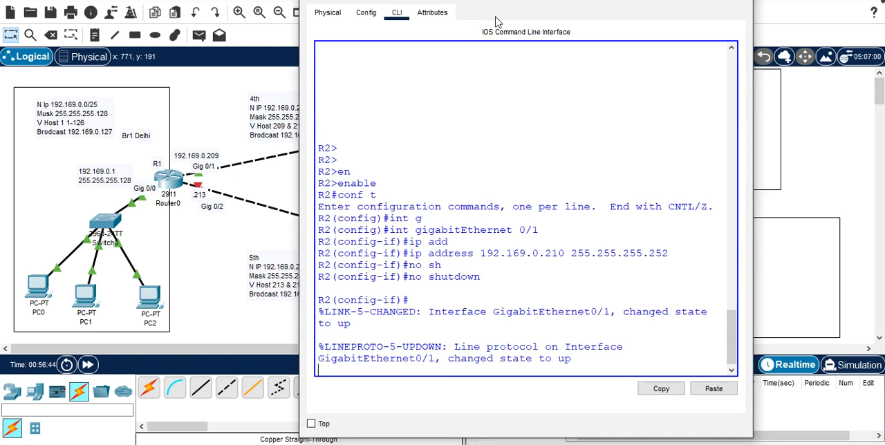
key(Return)
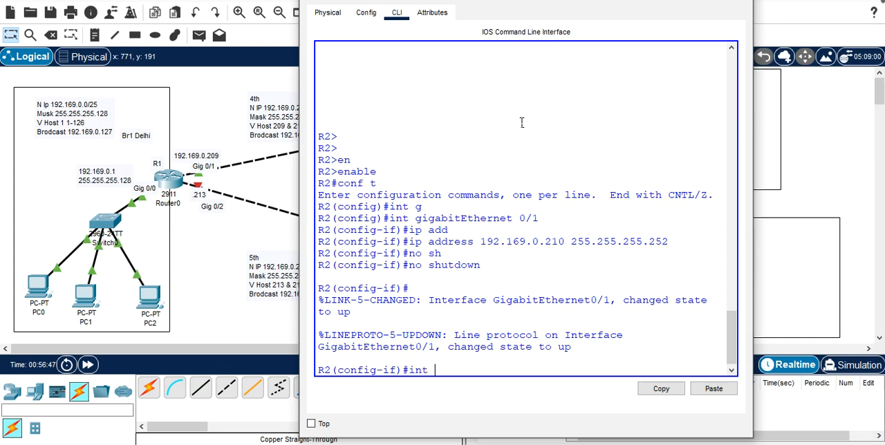
text(g0/2)
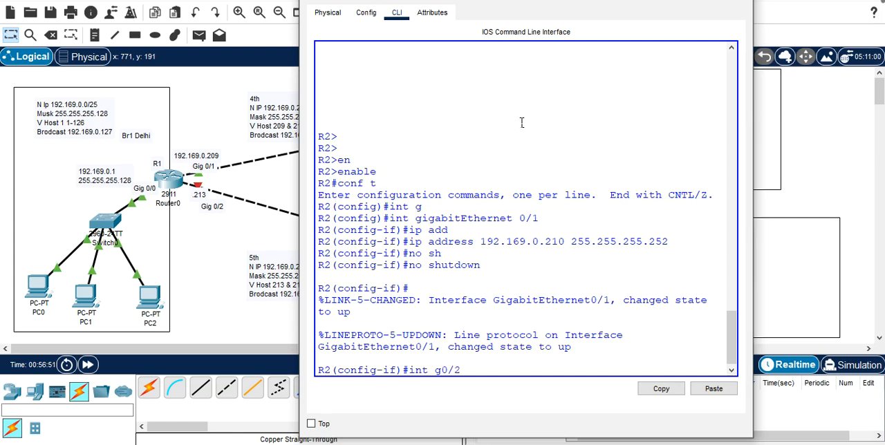
key(Return)
Step: Try to reuse the previous address command, 192.169.0.210 with mask 255.255.255.252, on R2's interface g0/2
text(no shutdown)
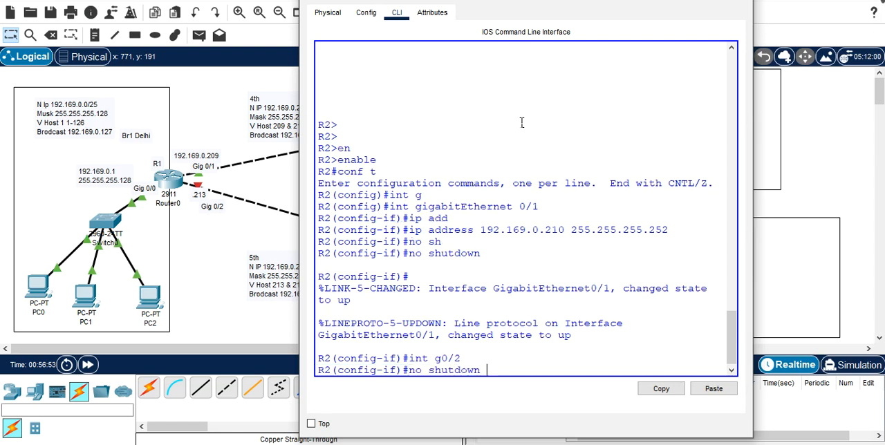
key(Up)
key(Up)
key(Up)
key(Up)
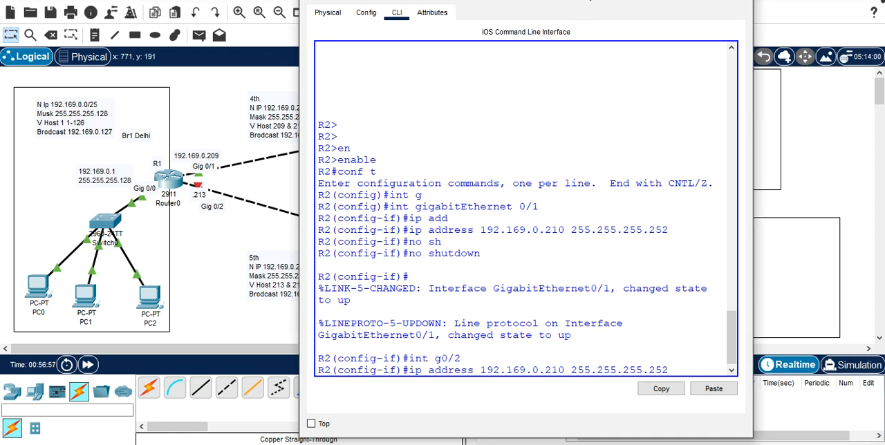
drag(587, 2, 203, 92)
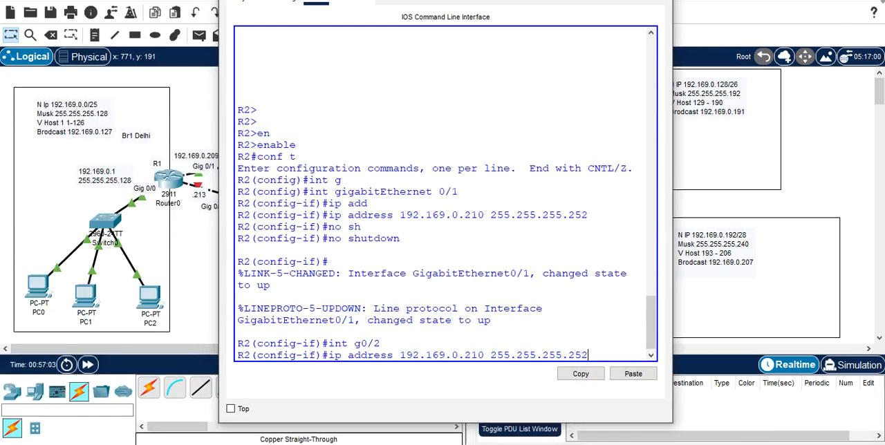
key(super+Up)
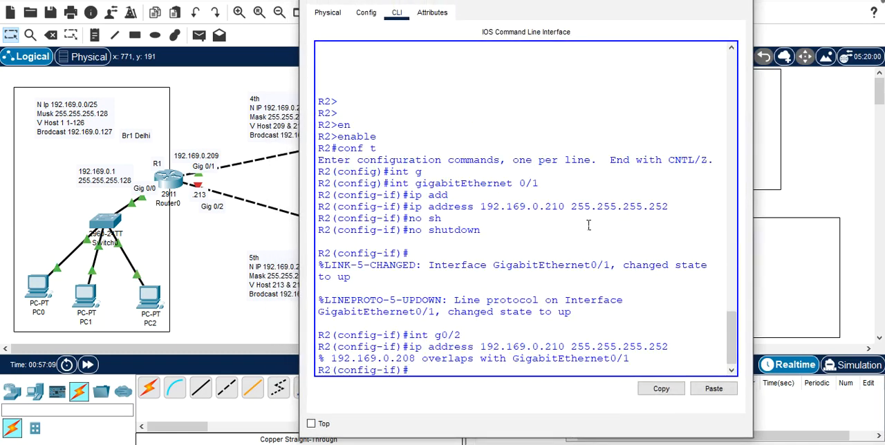
Step: Assign IP address 192.169.0.217 with mask 255.255.255.252 to R2's interface g0/2
key(Up)
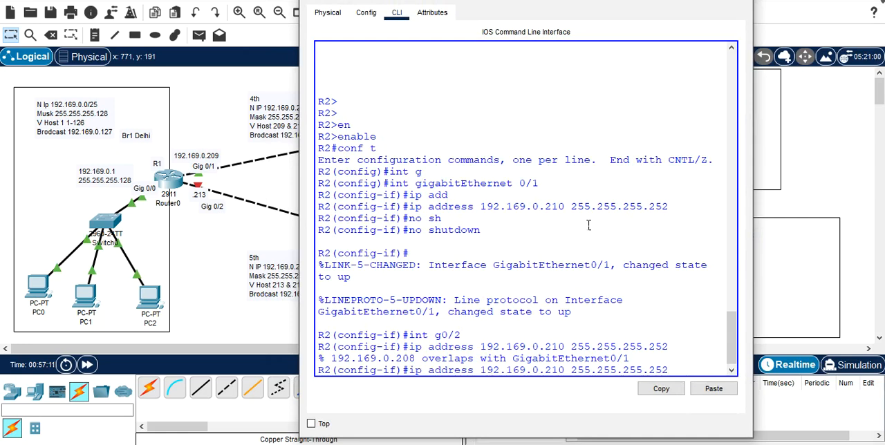
key(Left)
key(Left)
key(Left)
key(Left)
key(Left)
key(Left)
key(BackSpace)
text(7)
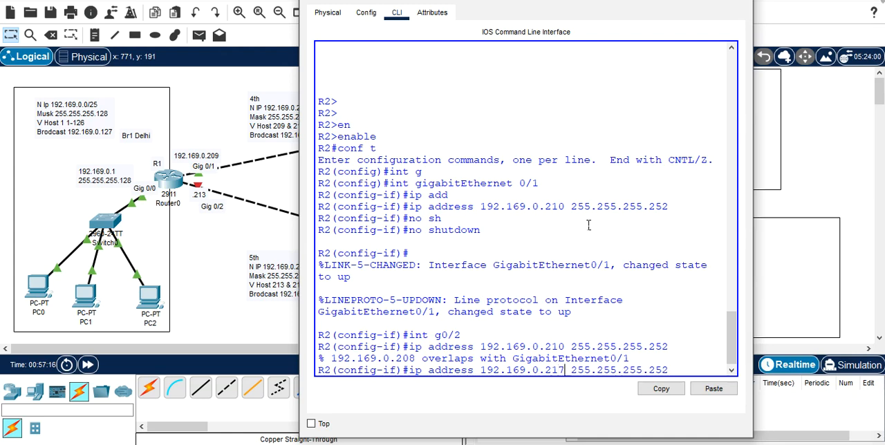
key(Return)
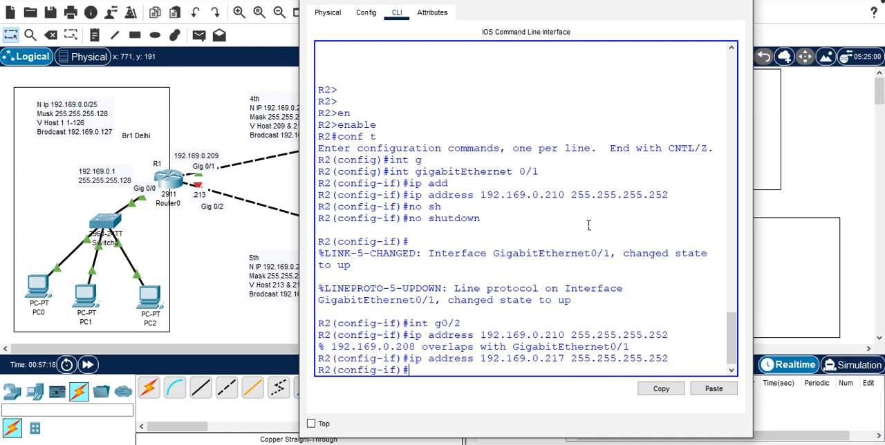
Step: Enable R2's interface g0/2 with no shutdown and close R2's configuration window
text(no sh)
key(Tab)
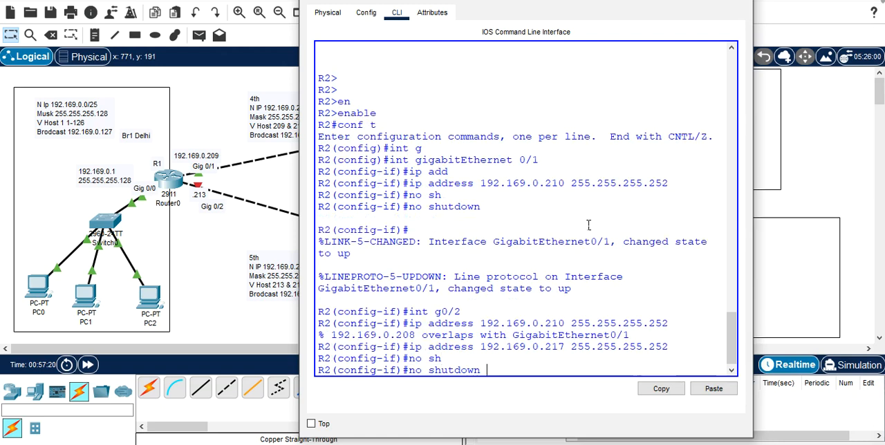
key(Return)
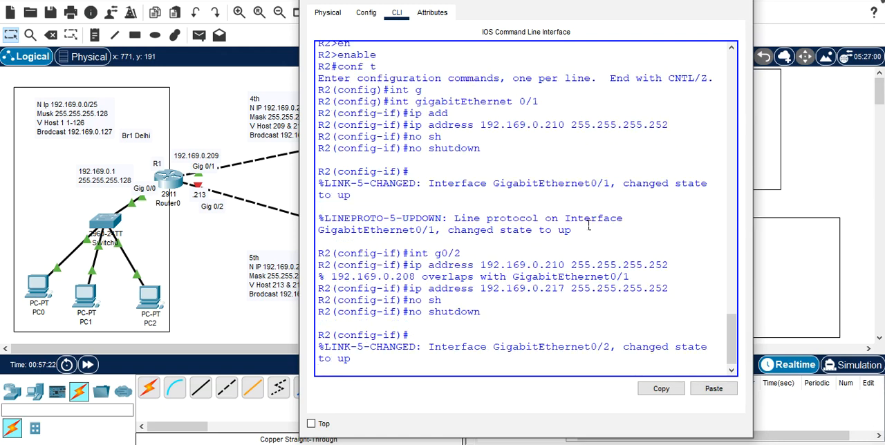
key(Return)
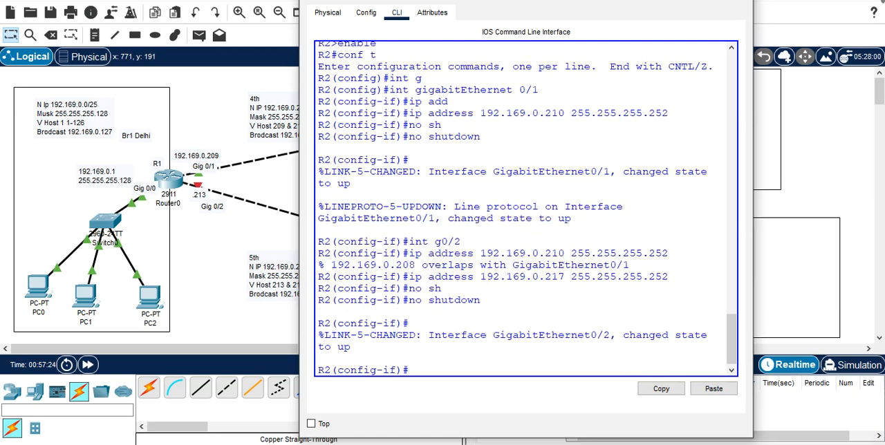
drag(606, 0, 262, 13)
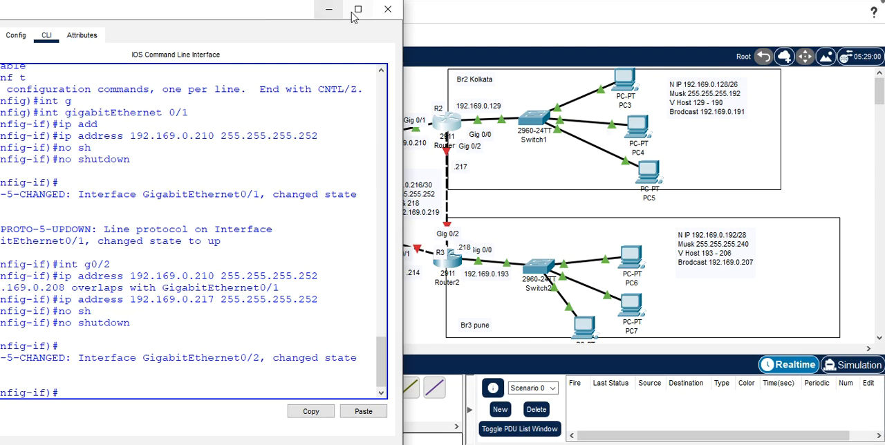
click(390, 10)
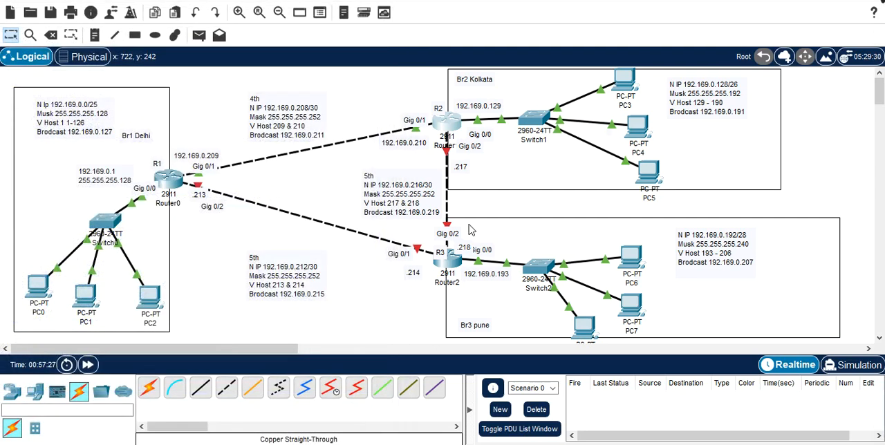
Step: Open R3's command line, enter global configuration mode and select interface g0/1
click(460, 264)
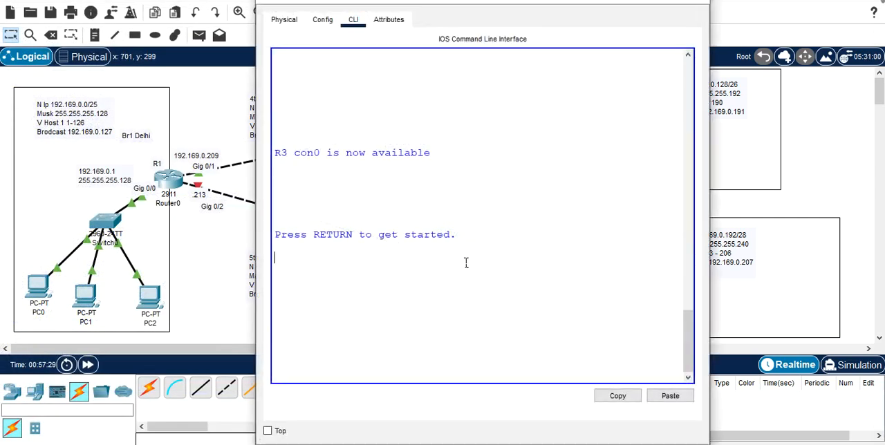
key(Return)
text(en)
key(Tab)
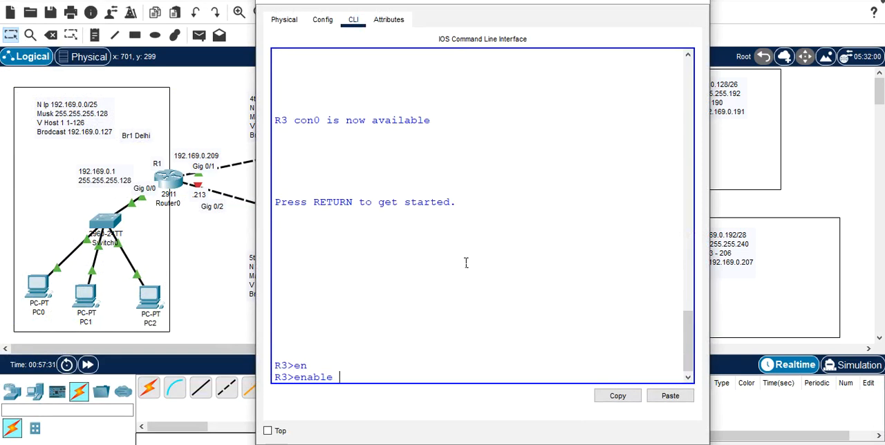
key(Return)
text(con)
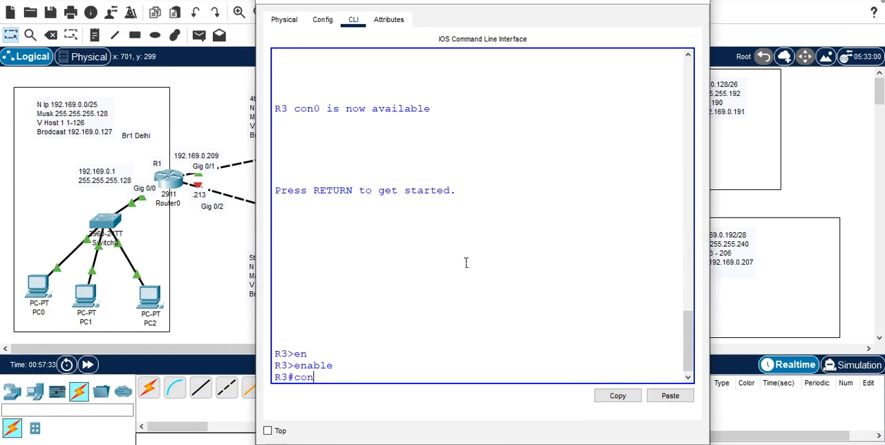
text(f t)
key(Return)
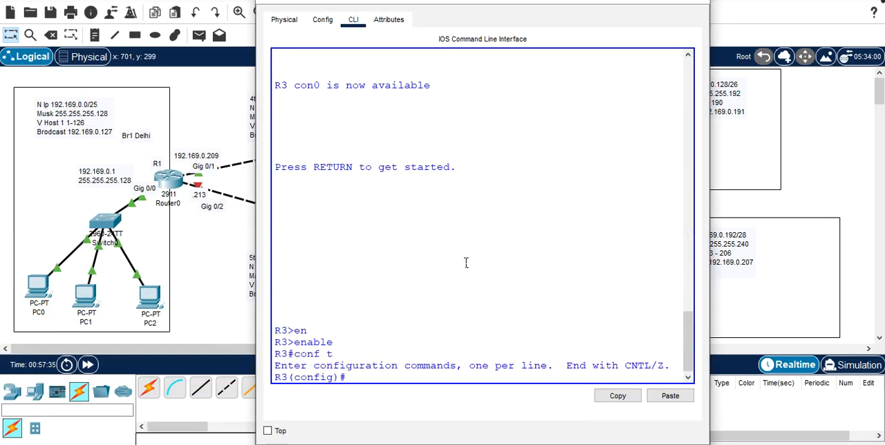
text(int g0/1)
key(Return)
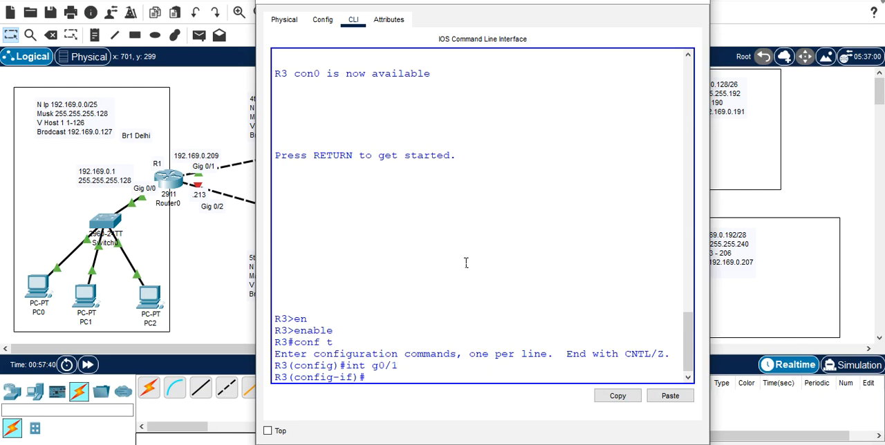
Step: Assign IP address 192.169.0.214 with mask 255.255.255.252 to R3's interface g0/1
text(ip add)
key(Tab)
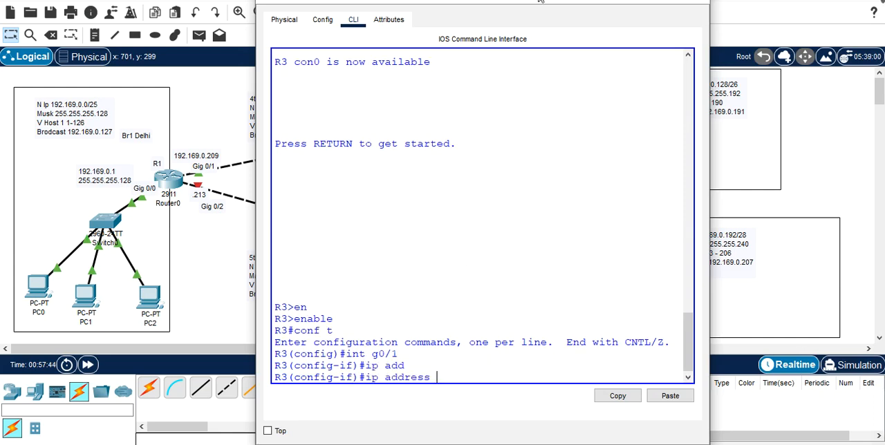
drag(495, 3, 663, 9)
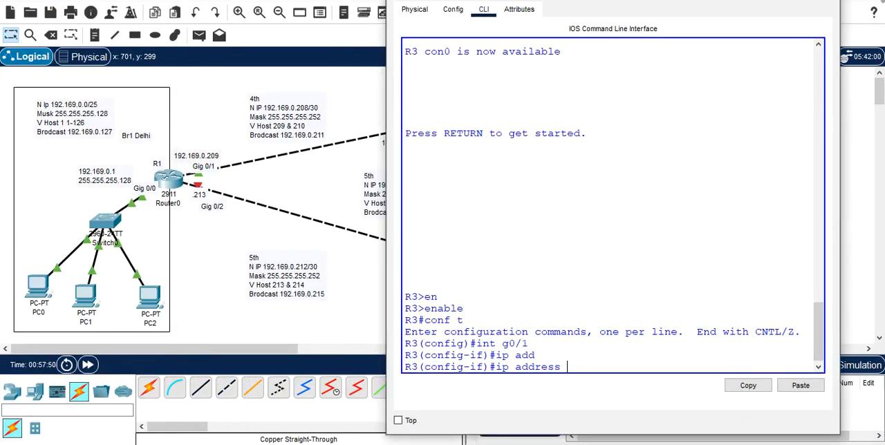
text(192.169.0.214 255)
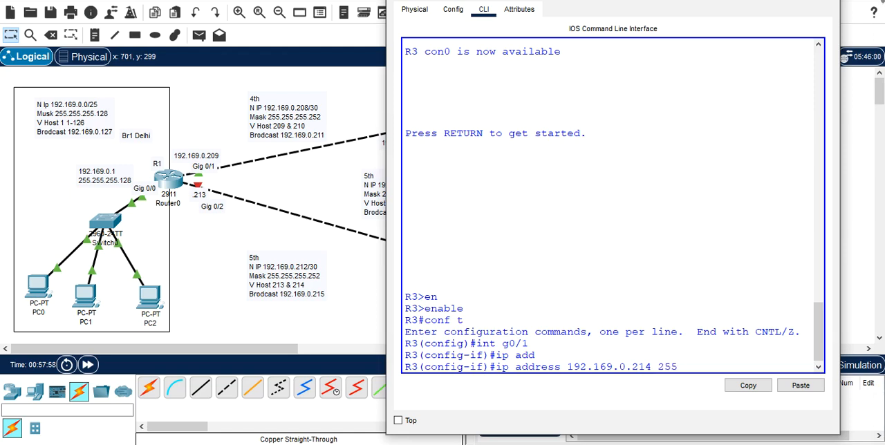
text(.255.255.252)
key(Return)
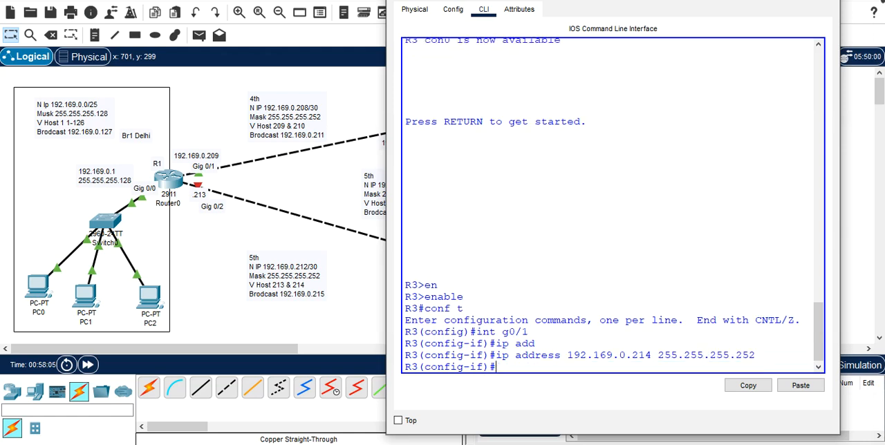
Step: Enable R3's interface g0/1 with no shutdown and close R3's configuration window
text(no sh)
key(Tab)
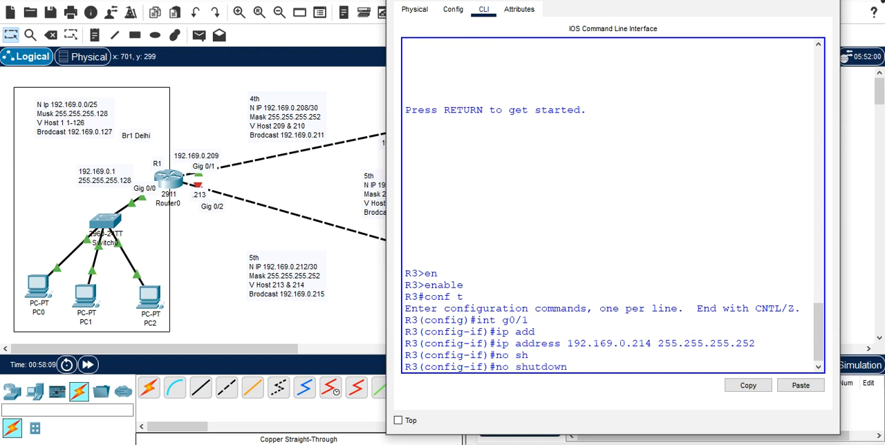
drag(637, 0, 315, 8)
key(Return)
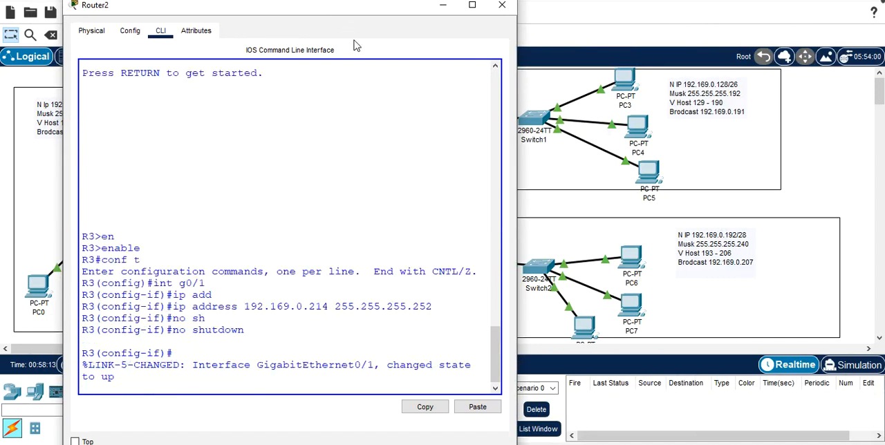
key(Return)
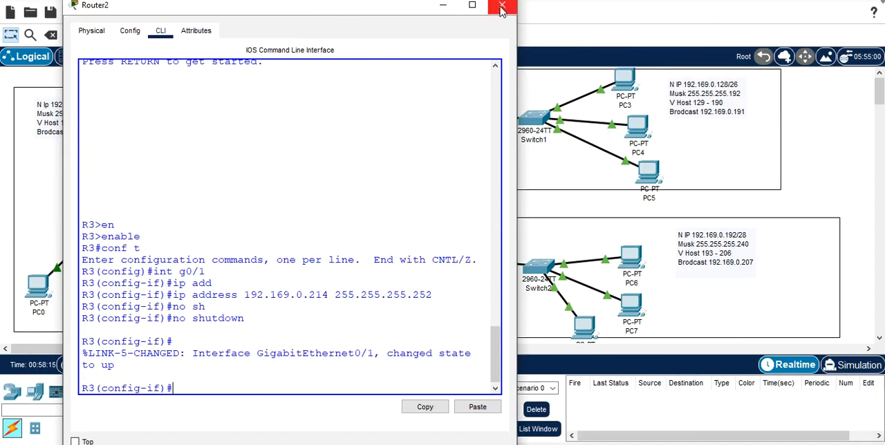
click(501, 4)
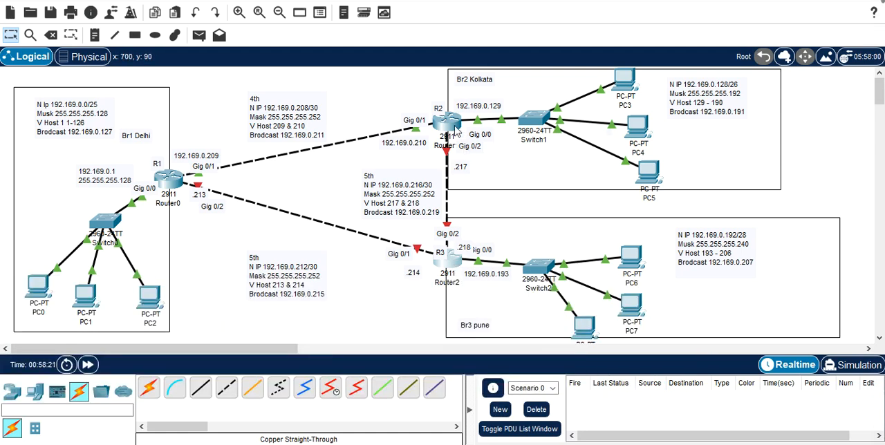
Step: Check the routers' port summaries, then reopen R3's command line and switch its configuration to interface g0/2
mouse_move(456, 130)
mouse_move(173, 186)
mouse_move(456, 265)
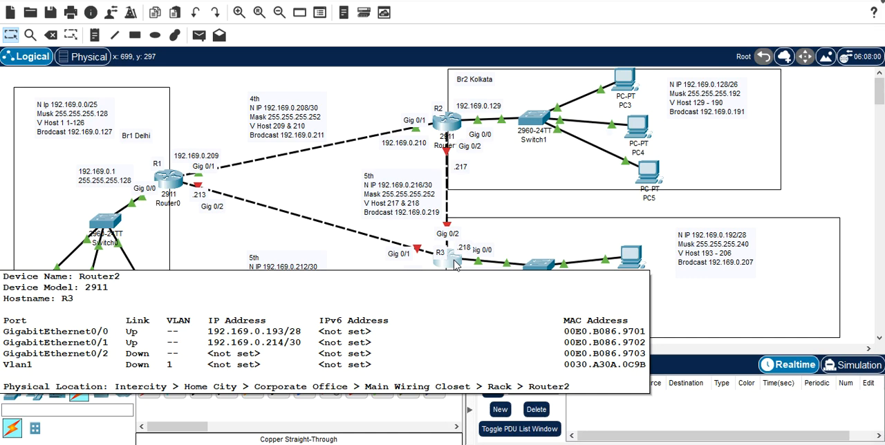
click(454, 261)
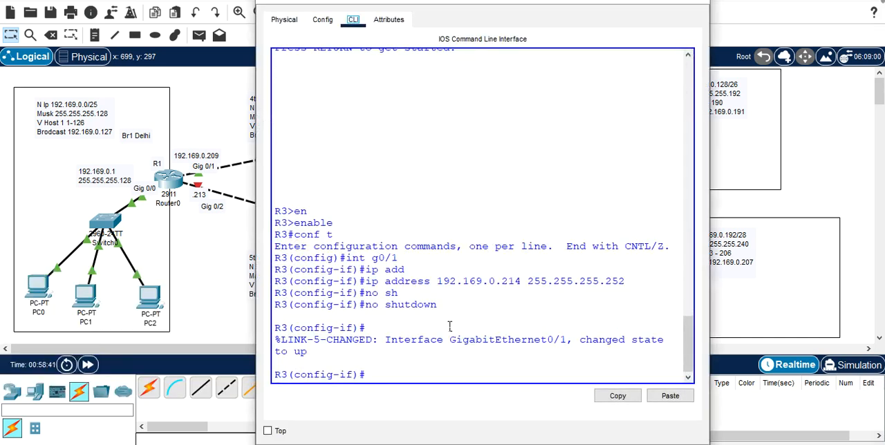
click(406, 375)
key(Up)
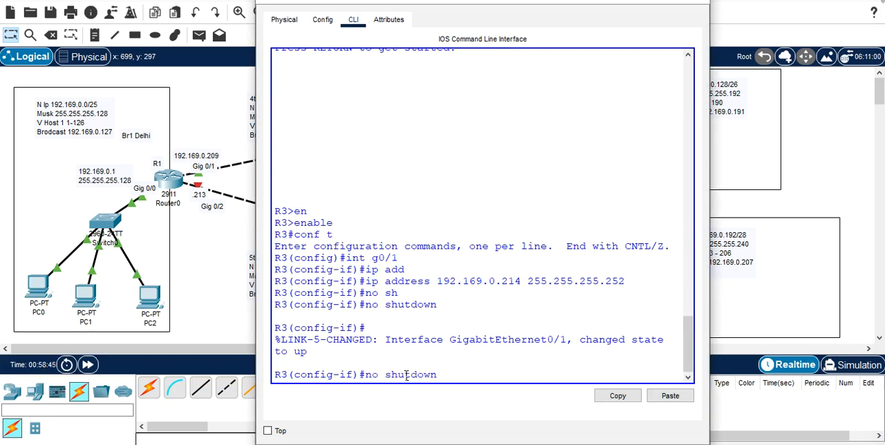
key(Up)
key(Up)
key(Up)
key(Up)
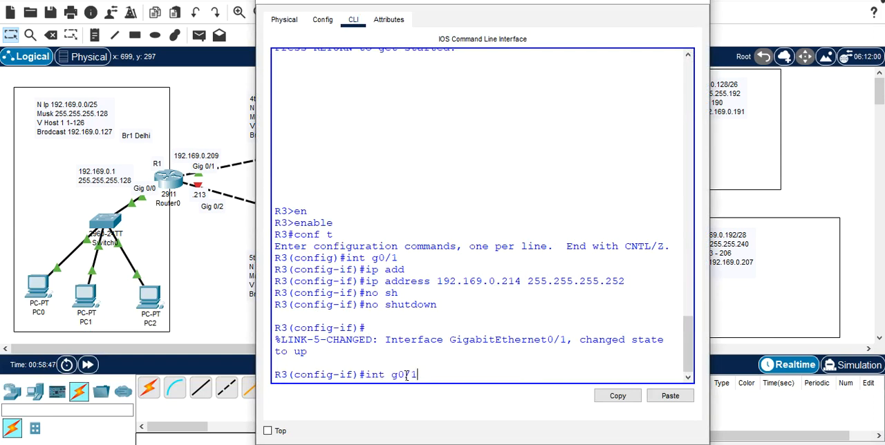
key(BackSpace)
text(2)
key(Return)
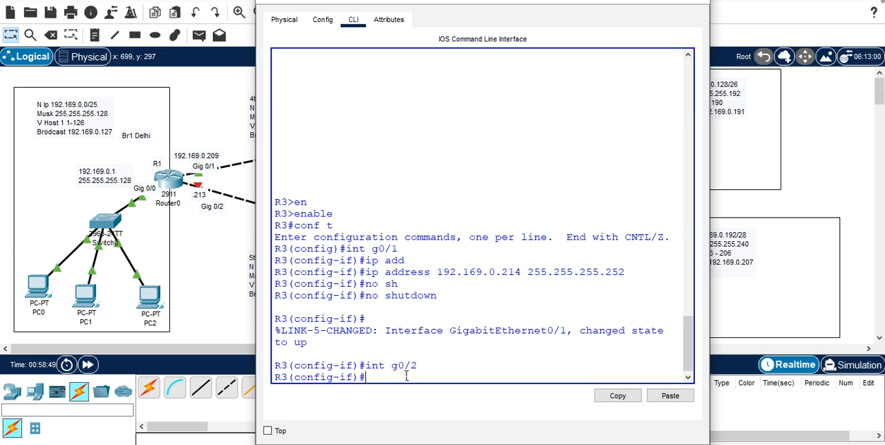
Step: Assign IP address 192.169.0.218 with mask 255.255.255.252 to R3's interface g0/2
key(Up)
key(Up)
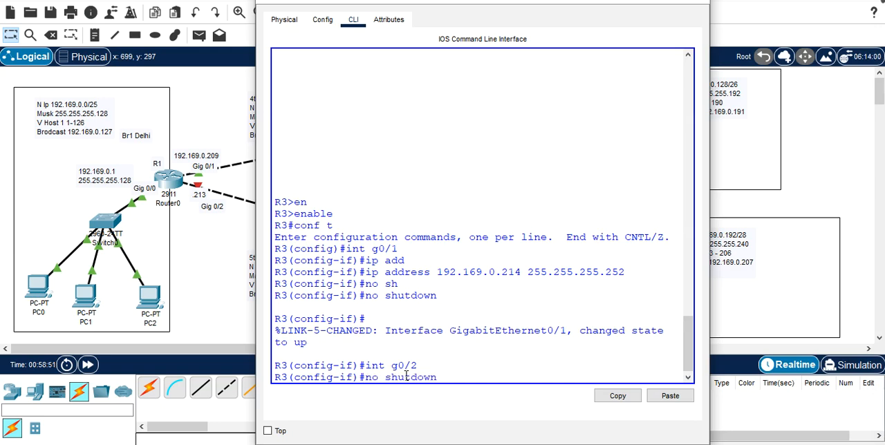
key(Up)
key(Up)
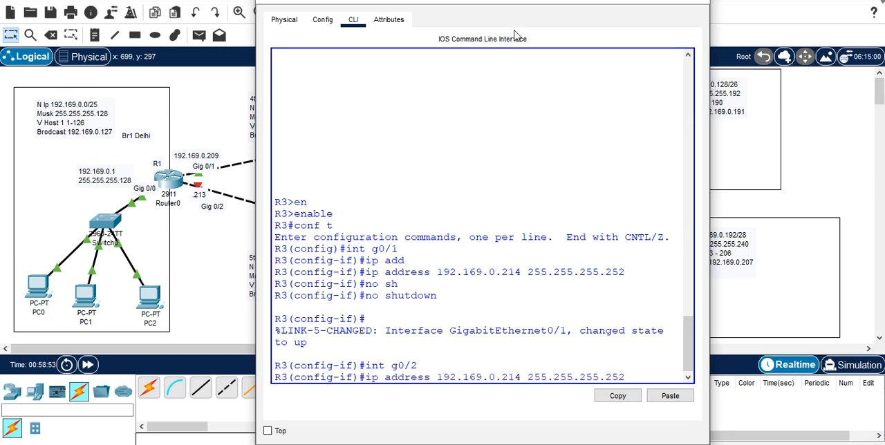
drag(533, 2, 163, 89)
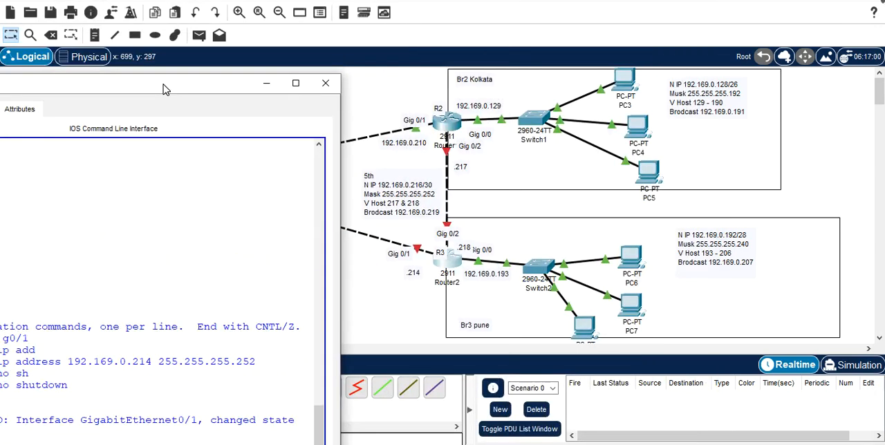
drag(164, 88, 419, 0)
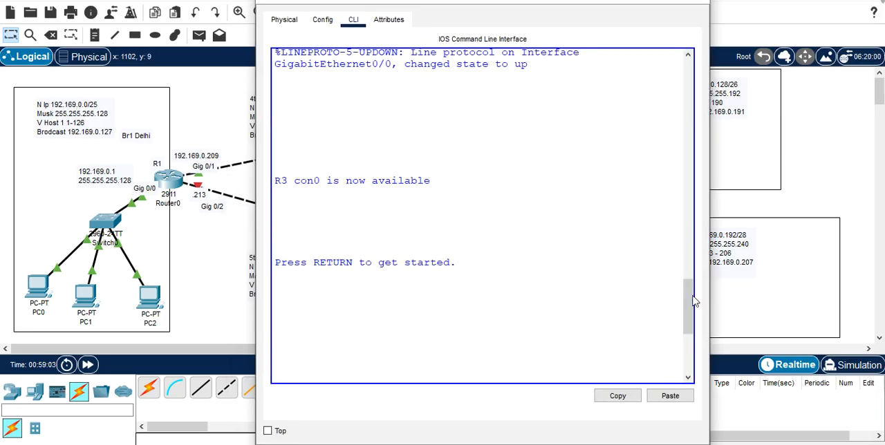
drag(694, 300, 688, 345)
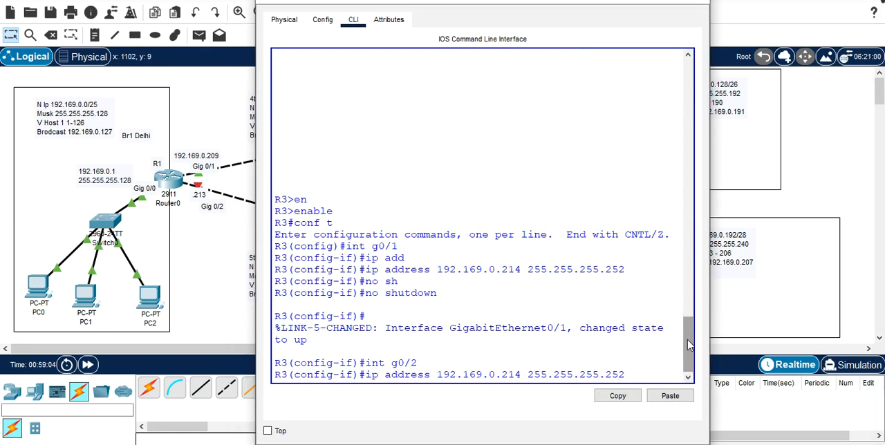
key(Left)
key(Left)
key(Left)
key(Left)
key(Left)
key(Left)
key(Left)
key(Left)
key(Left)
key(Left)
key(Left)
key(Left)
key(Left)
key(Left)
key(Left)
key(Left)
key(BackSpace)
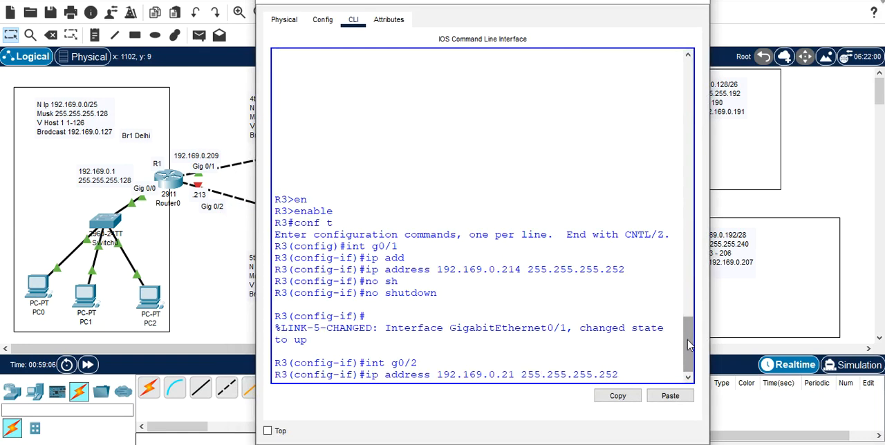
text(8)
key(Return)
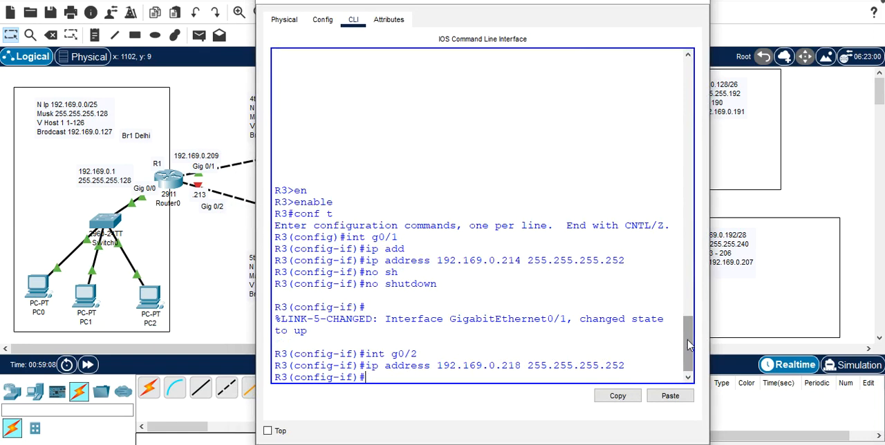
Step: Enable R3's interface g0/2 with no shutdown and close R3's configuration window
text(no s)
key(Tab)
text(h)
key(Tab)
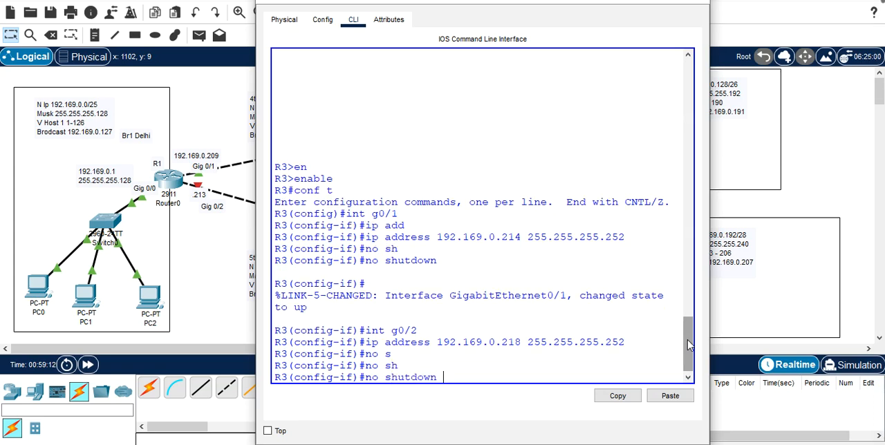
key(Return)
key(Return)
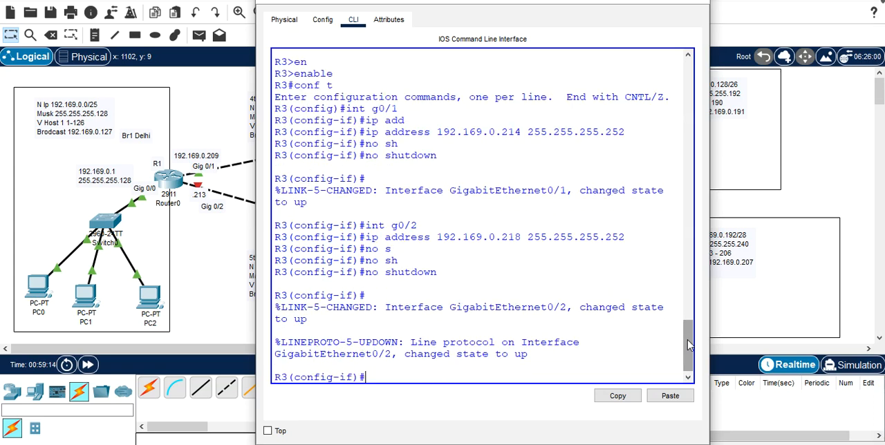
click(634, 1)
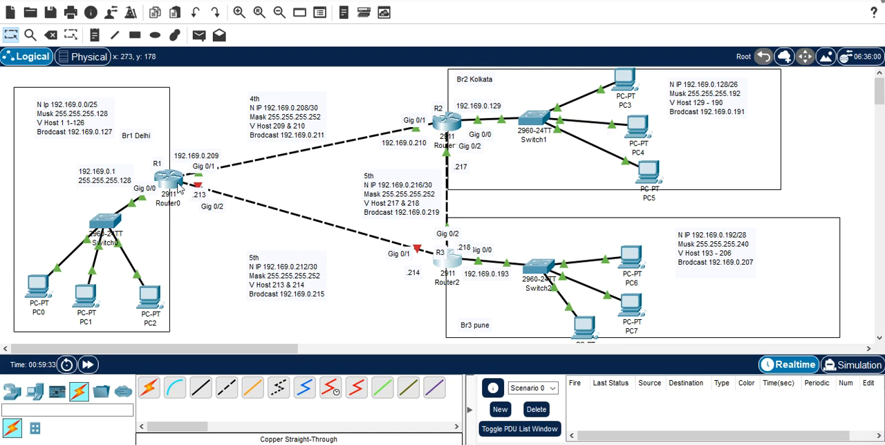
Step: Open the command line of R1 in the Delhi branch and select its interface g0/2
mouse_move(179, 187)
mouse_move(452, 268)
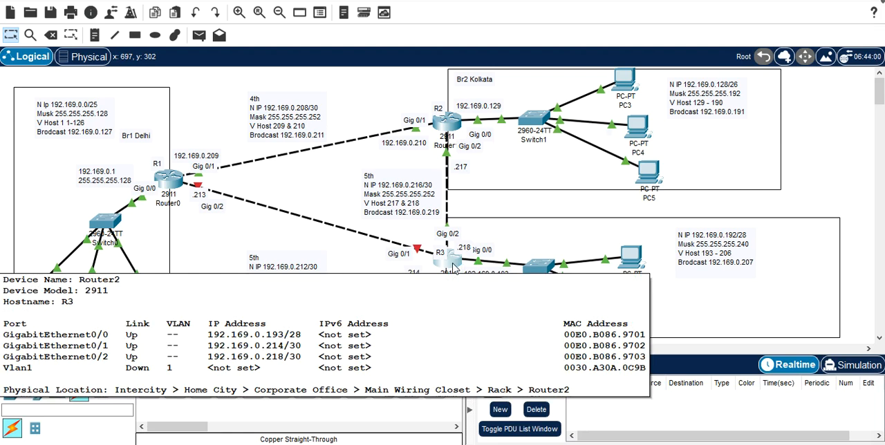
click(175, 188)
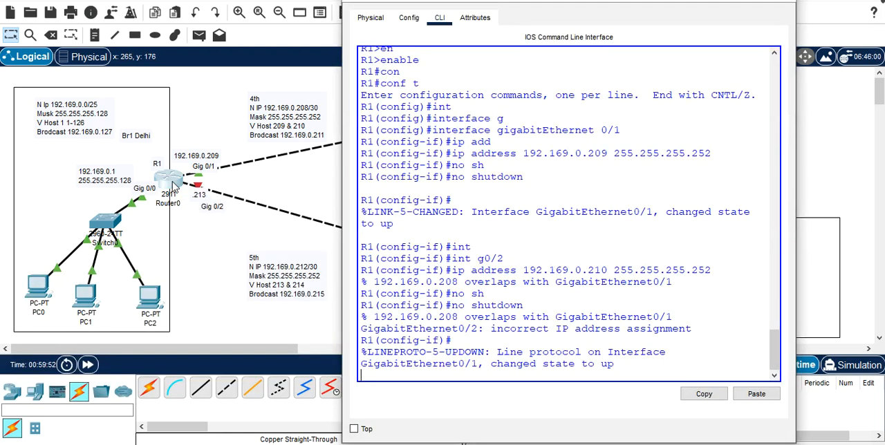
key(Return)
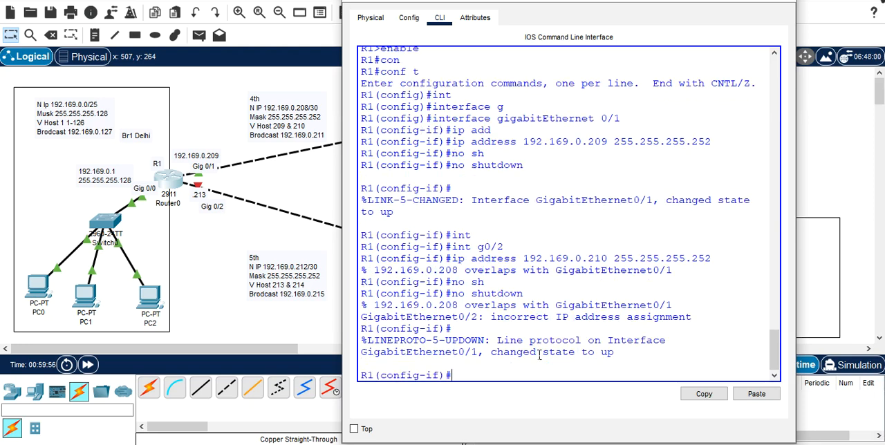
text(int)
text(g0/2)
key(Return)
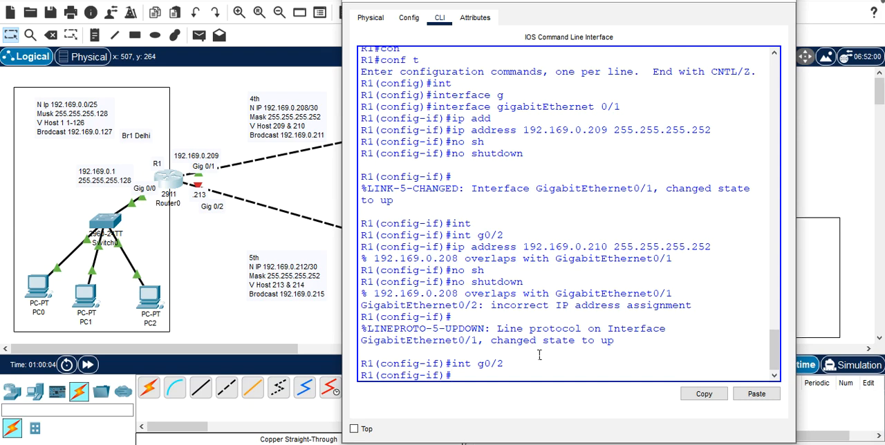
Step: Try to enable R1's interface g0/2 with no shutdown, and check R1's port addresses in the topology
text(no sh)
key(Tab)
key(Return)
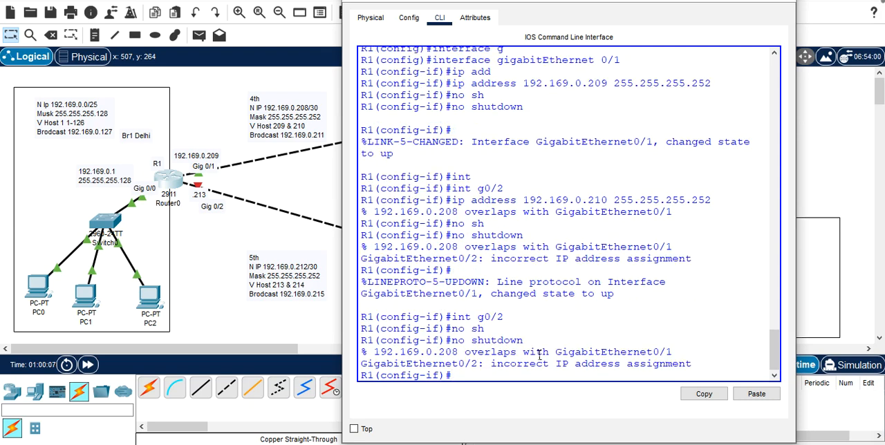
click(175, 186)
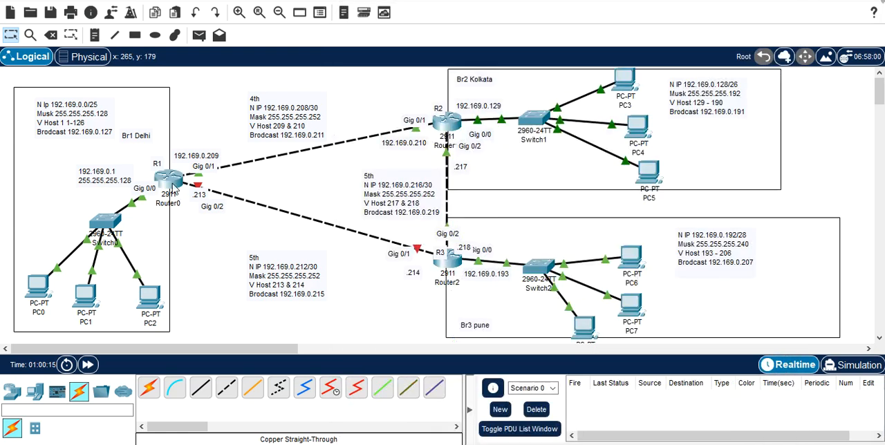
mouse_move(176, 190)
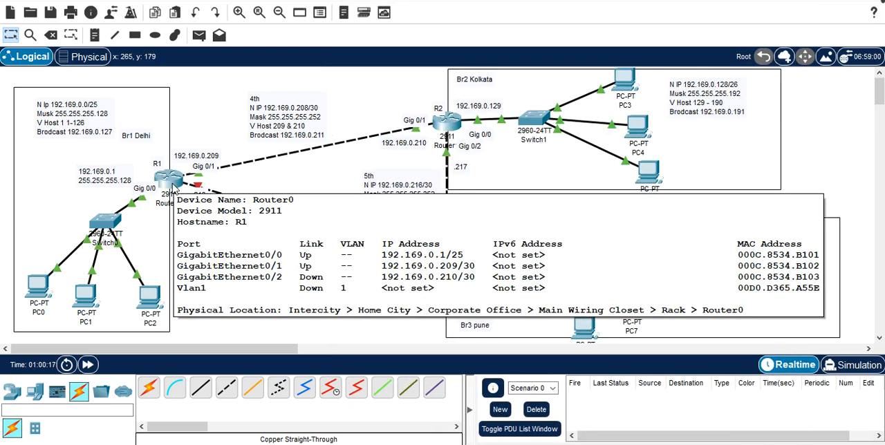
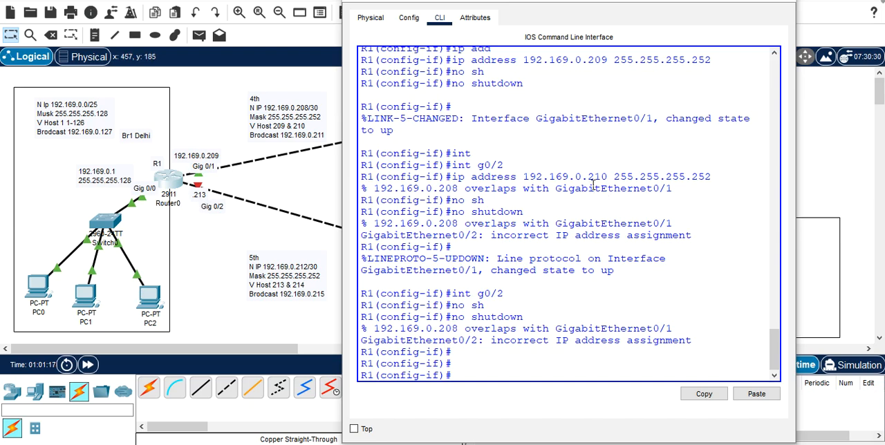
Step: Return to the configuration of R1's interface g0/2
drag(588, 177, 611, 182)
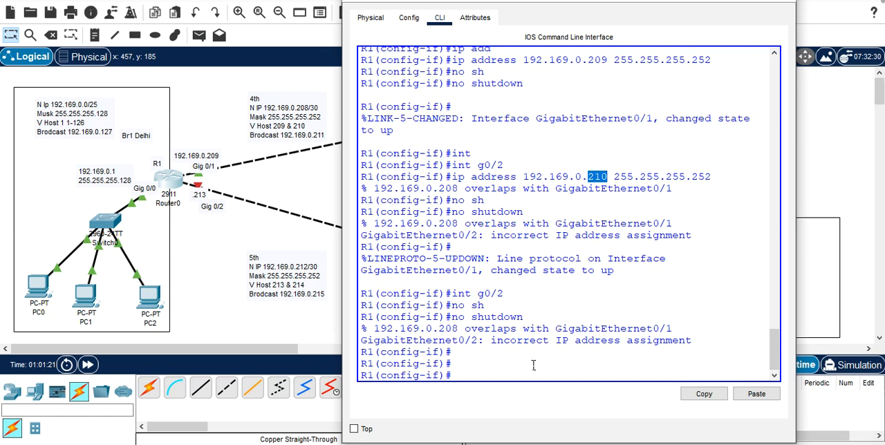
click(491, 377)
key(Up)
key(Up)
key(Up)
key(Return)
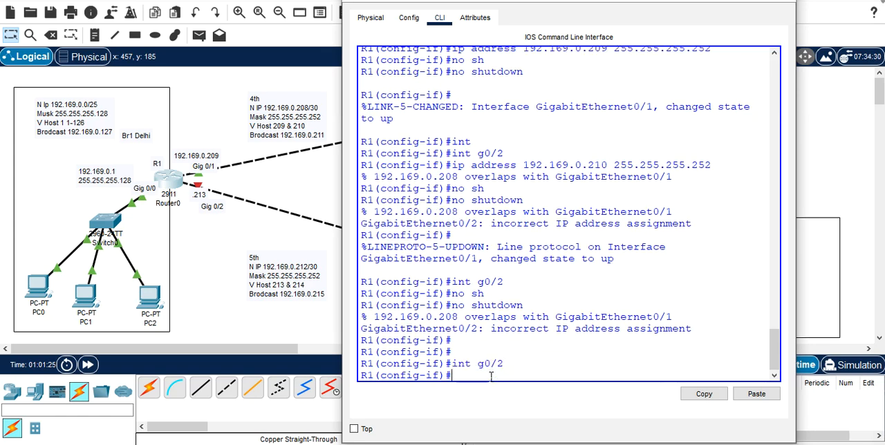
Step: Try to assign IP address 192.169.0.213 with mask 255.255.255.253 to R1's interface g0/2
key(Up)
key(Up)
key(Up)
key(Up)
key(Up)
key(Up)
key(Up)
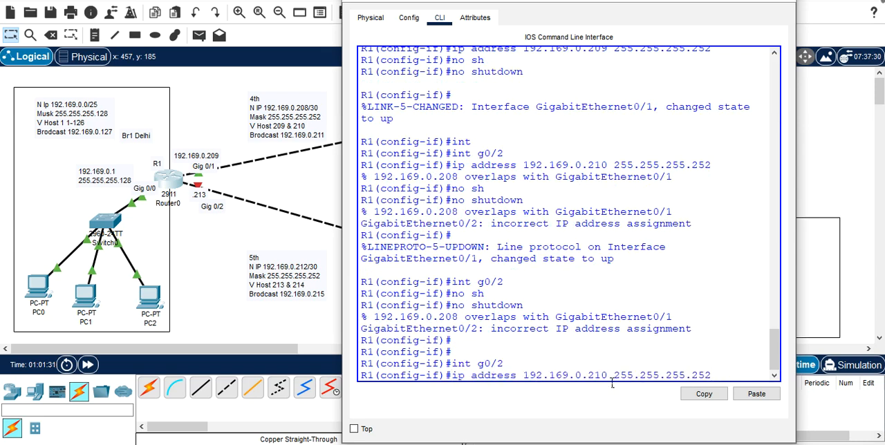
key(BackSpace)
text(3)
key(BackSpace)
text(3)
key(Return)
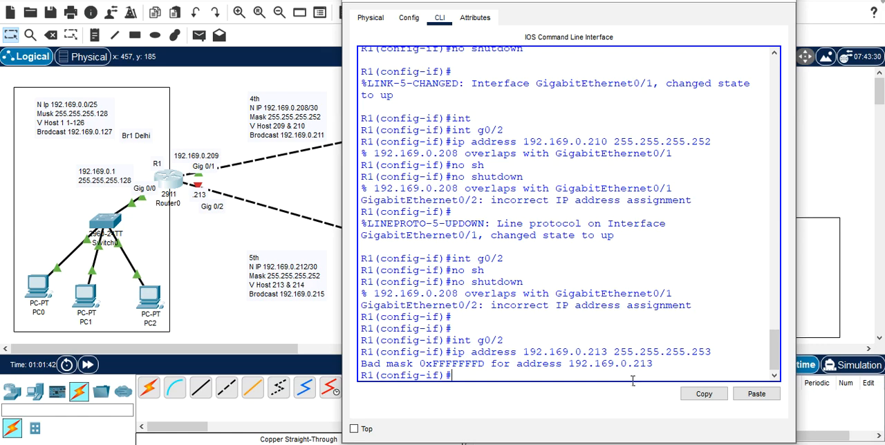
Step: Assign IP address 192.169.0.213 with mask 255.255.255.252 to R1's interface g0/2
key(Up)
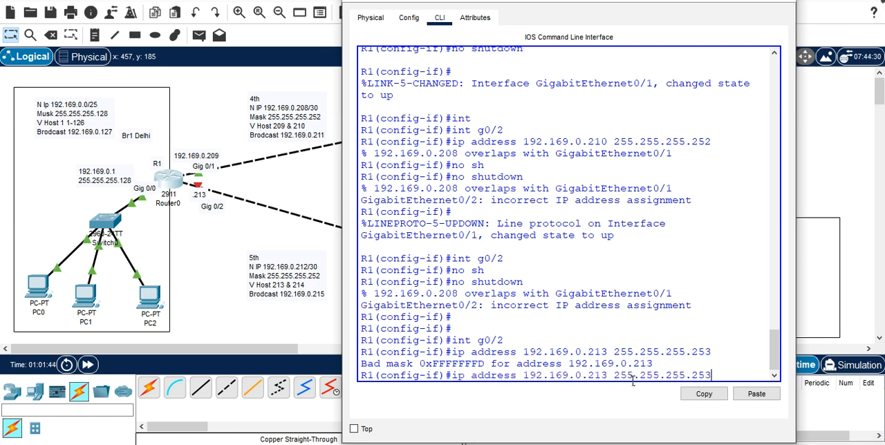
key(BackSpace)
text(2)
key(Return)
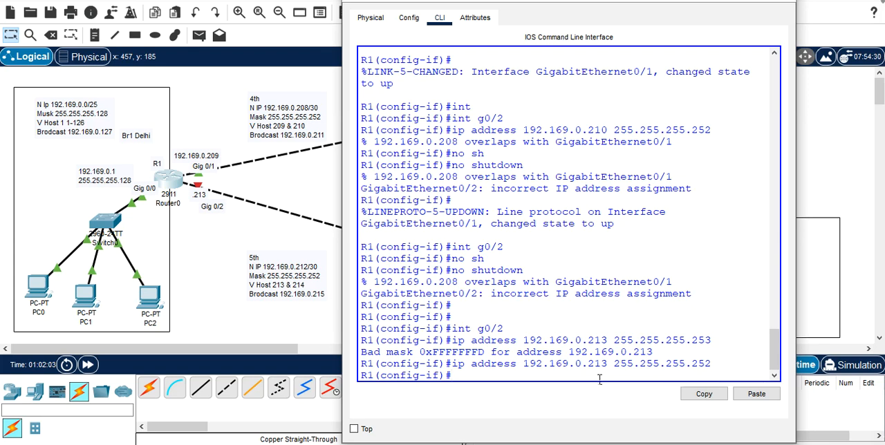
Step: Enable R1's interface g0/2 with no shutdown
text(no sj)
key(BackSpace)
text(h)
key(Tab)
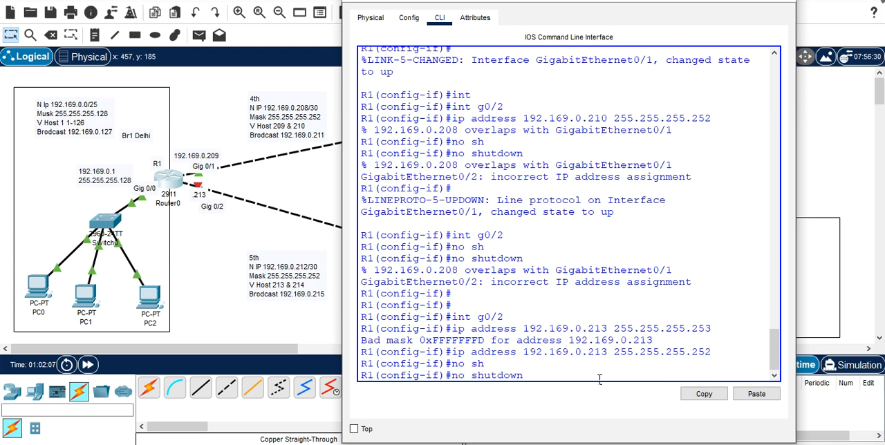
key(Return)
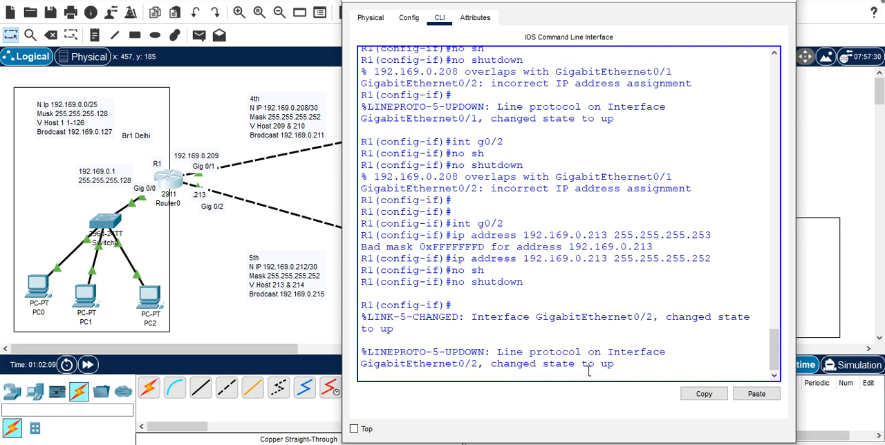
key(Return)
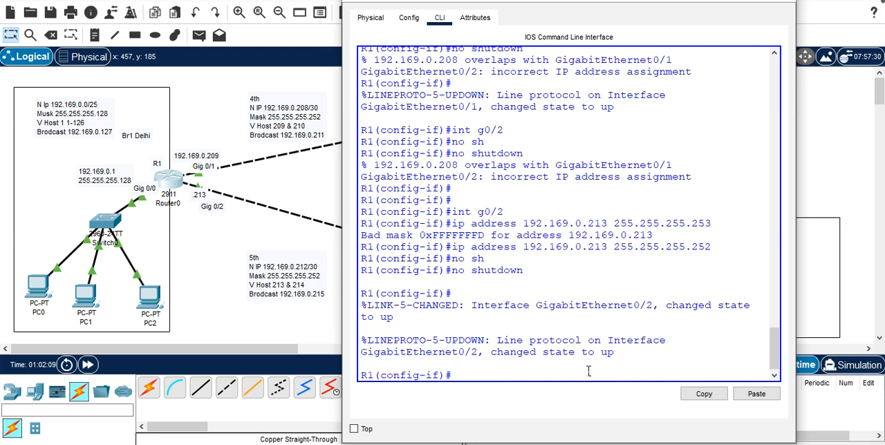
Step: Return to the topology and check R1's port addresses and link states
click(196, 198)
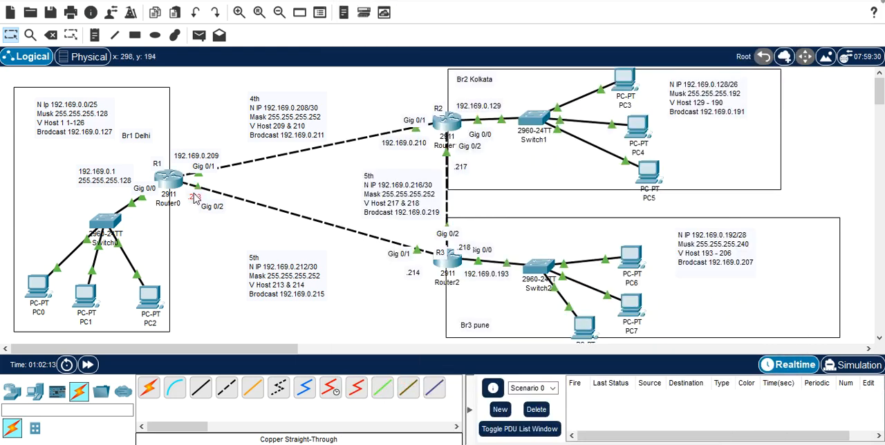
mouse_move(332, 228)
mouse_move(174, 188)
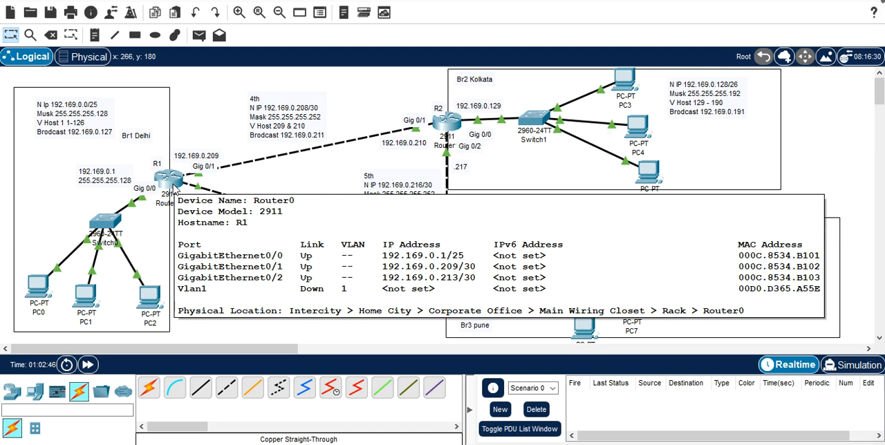
Step: Reopen R1's command line, leave configuration mode and list the interface summary with sh ip int bri
click(174, 188)
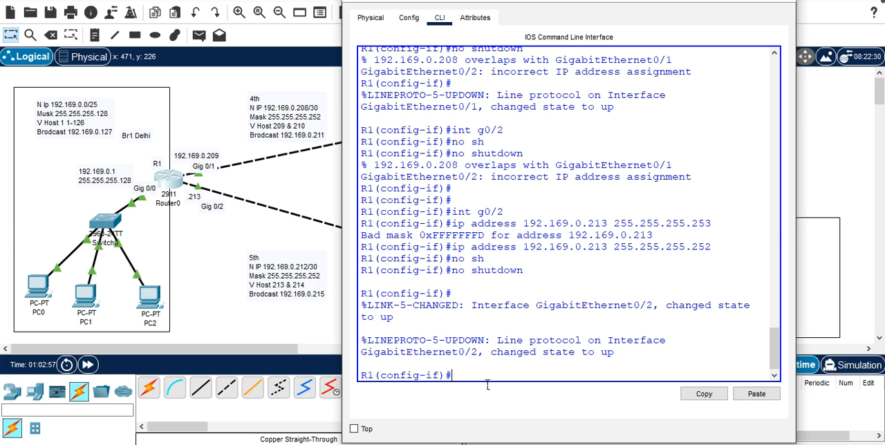
key(ctrl+z)
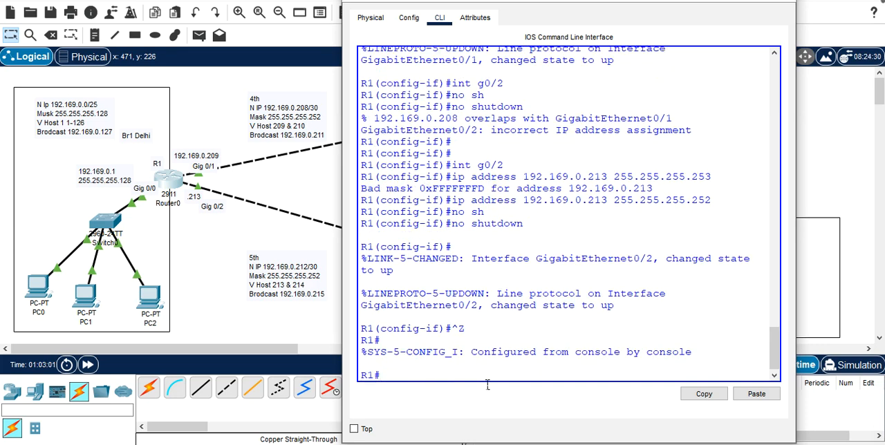
text(sh ip int bri)
key(Return)
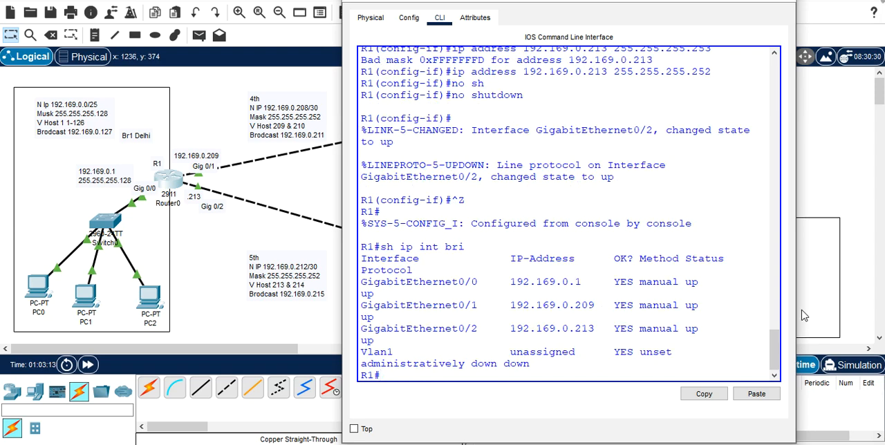
Step: Widen R1's configuration window and examine the interface summary for GigabitEthernet0/0 and 0/1
drag(800, 309, 880, 309)
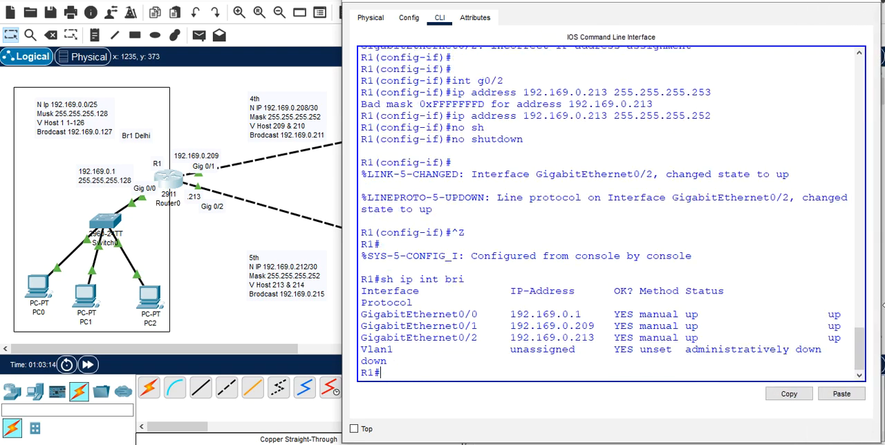
drag(452, 320, 486, 319)
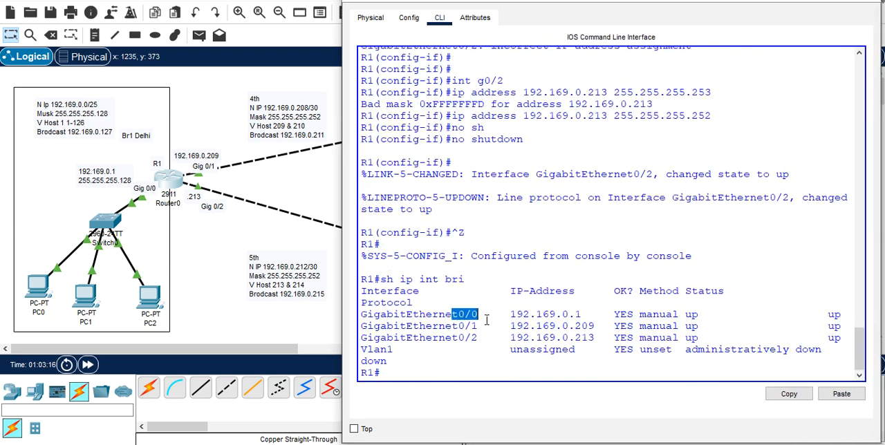
click(503, 311)
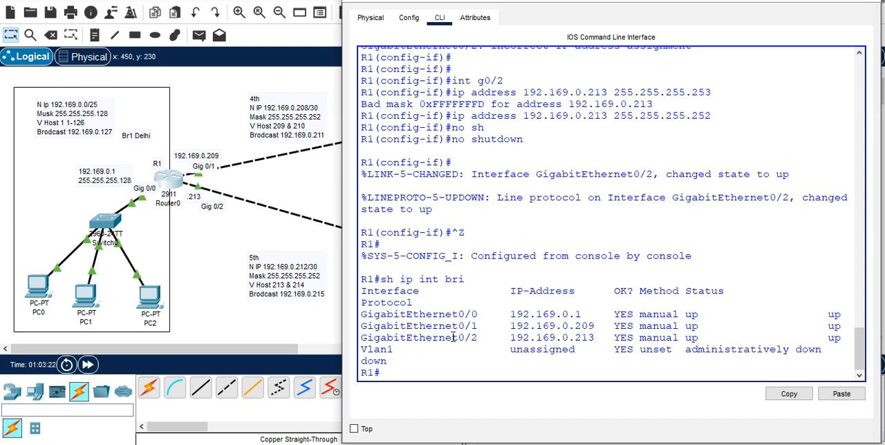
drag(458, 314, 483, 318)
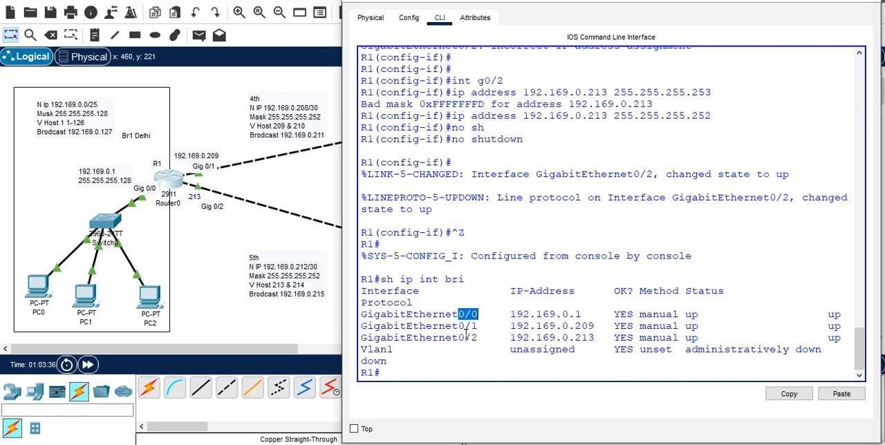
drag(458, 326, 477, 335)
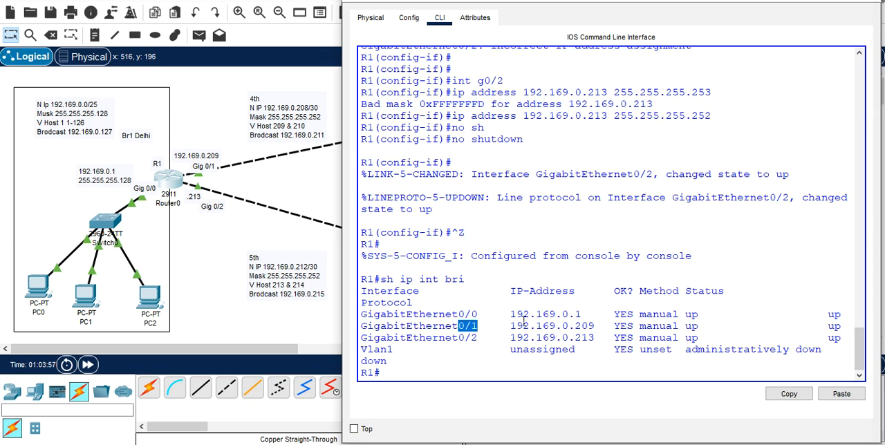
click(455, 371)
key(Return)
key(Return)
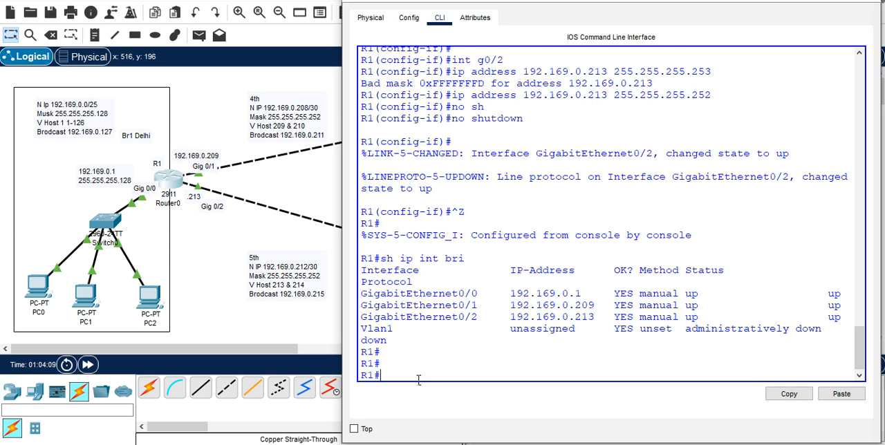
Step: Display R1's running configuration with sh running-config
text(sh r)
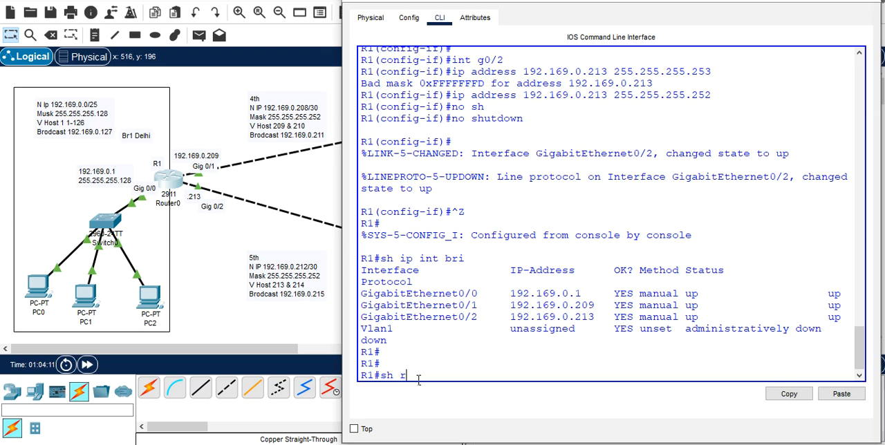
text(unn)
key(Tab)
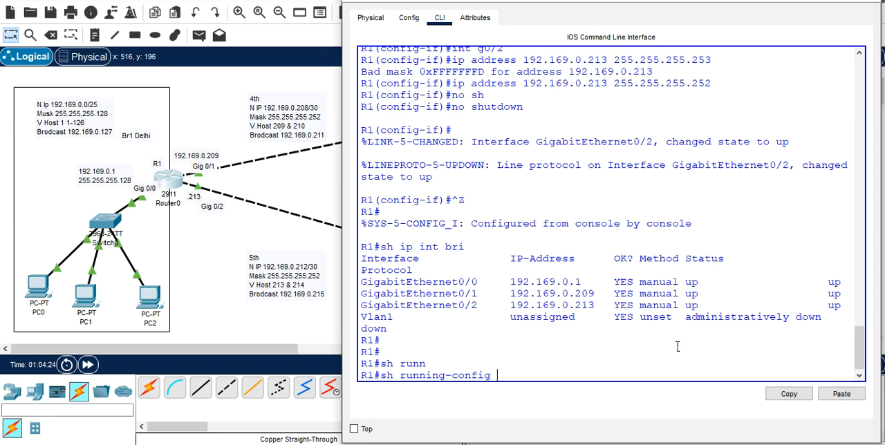
key(Return)
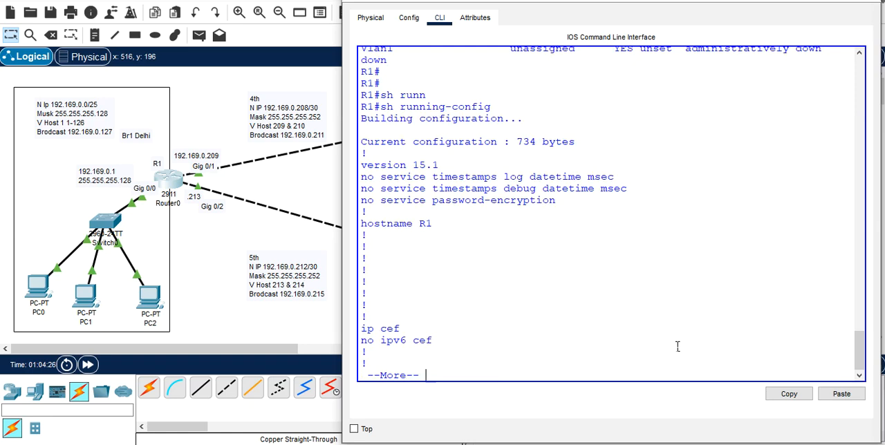
Step: Page to the interface section of R1's running configuration and examine the addresses and masks of its GigabitEthernet interfaces
key(Return)
key(Return)
key(Return)
key(Return)
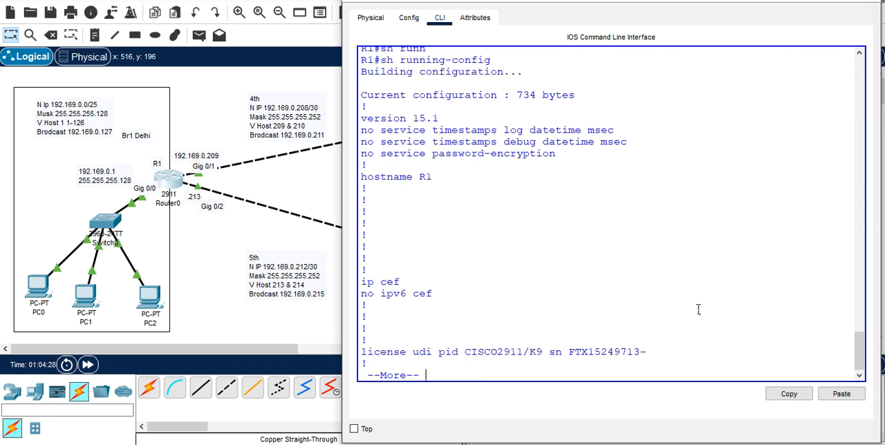
key(Return)
key(Return)
key(Return)
key(Return)
key(Return)
key(Return)
key(Return)
key(Return)
key(Return)
key(Return)
key(Return)
key(Return)
key(Return)
key(Return)
key(Return)
key(Return)
key(Return)
key(Return)
key(Return)
key(Return)
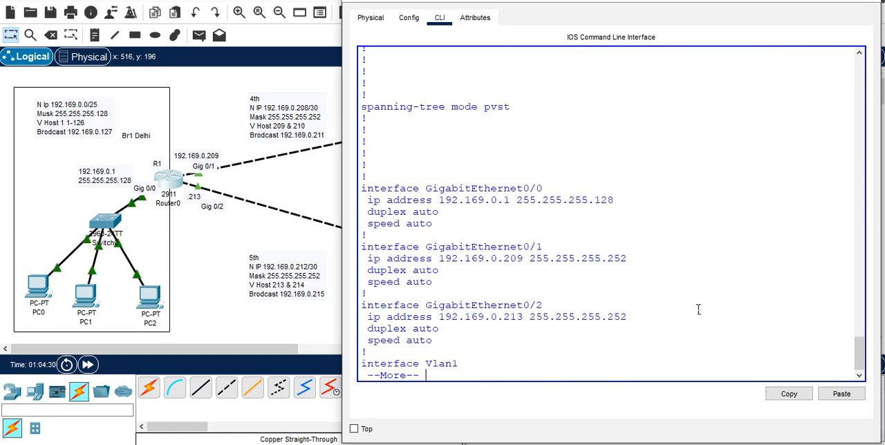
key(Return)
key(Return)
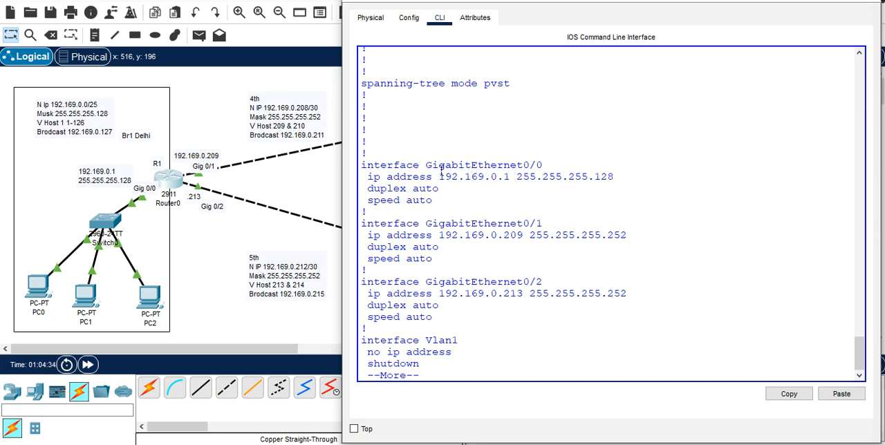
drag(419, 167, 547, 167)
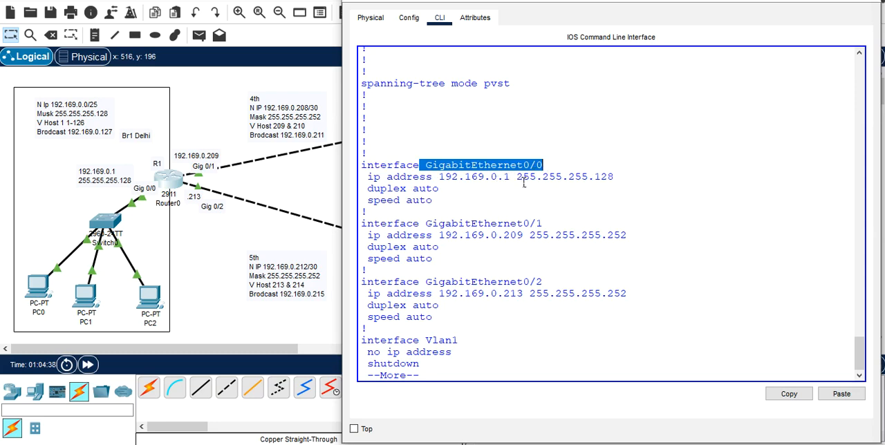
drag(516, 177, 620, 184)
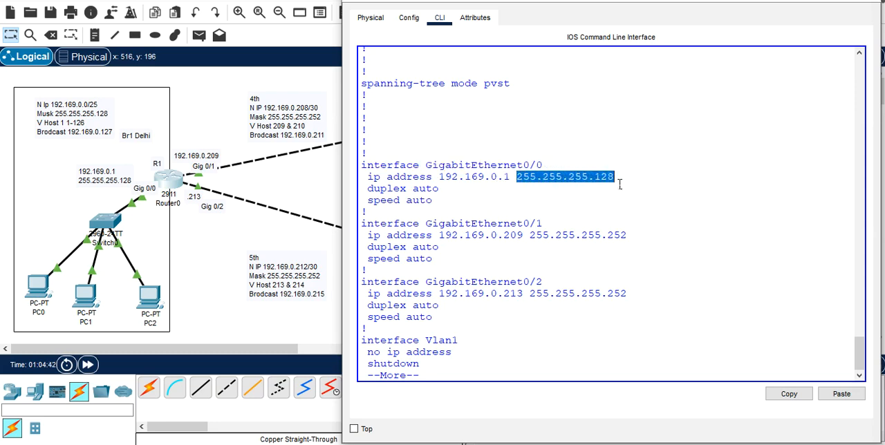
drag(523, 227, 547, 228)
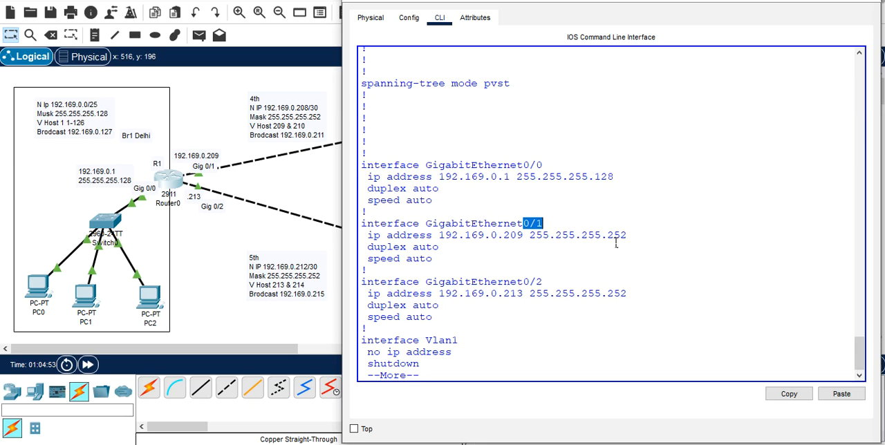
Step: Page through the rest of R1's running configuration to its end
key(Return)
key(Return)
key(Return)
key(Return)
key(Return)
key(Return)
key(Return)
key(Return)
key(Return)
key(Return)
key(Return)
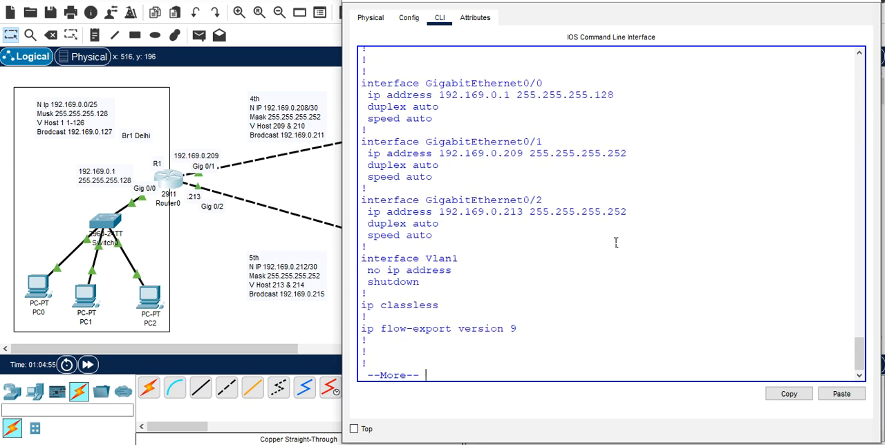
key(Return)
key(Return)
key(Return)
key(Return)
key(Return)
key(Return)
key(Return)
key(Return)
key(Return)
key(Return)
key(Return)
key(Return)
key(Return)
key(Return)
key(Return)
key(Return)
key(Return)
key(Return)
key(Return)
key(Return)
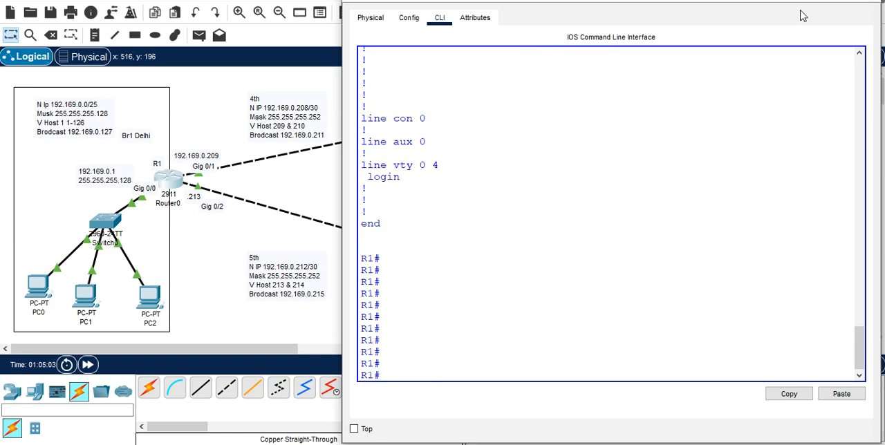
Step: Reposition R1's configuration window so it is fully reachable, and close it
double_click(748, 0)
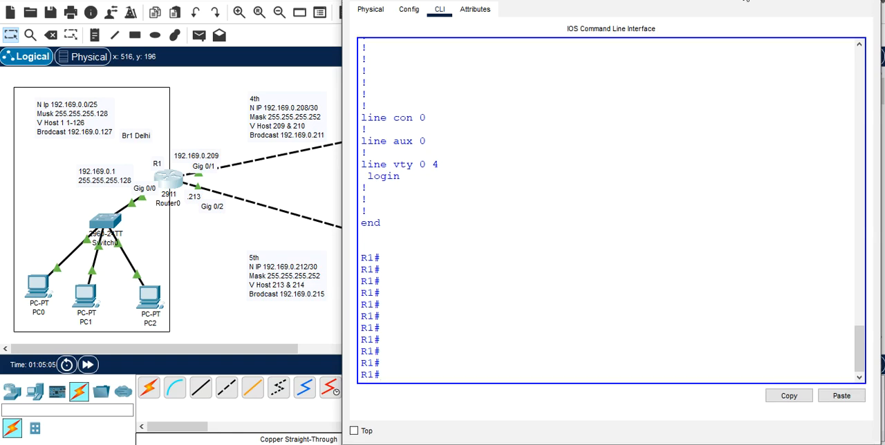
drag(746, 0, 559, 86)
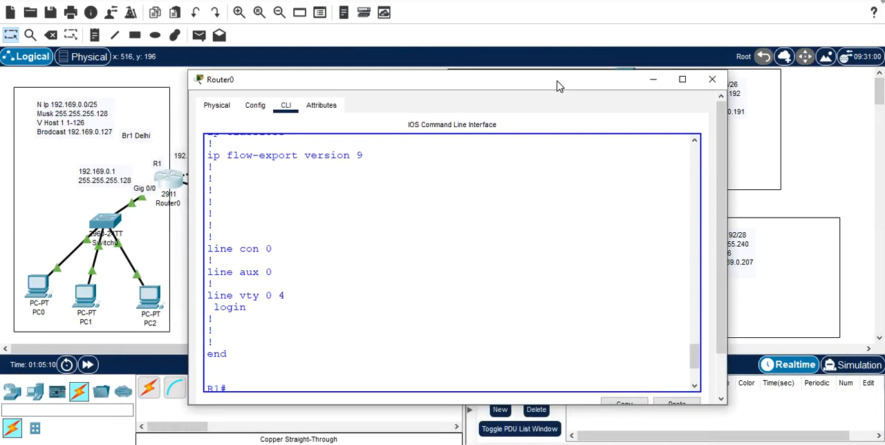
click(711, 79)
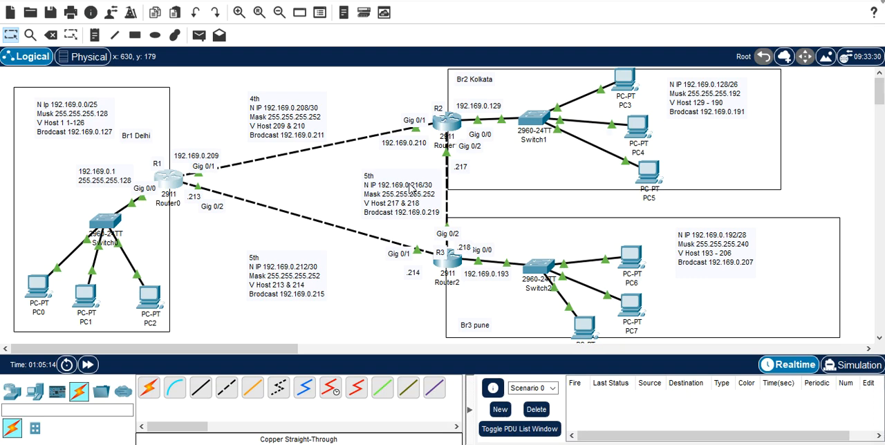
Step: Label the Delhi PCs with their host addresses using notes: .2 at PC0, .3 at PC1 and .4 at PC2
click(94, 34)
click(26, 322)
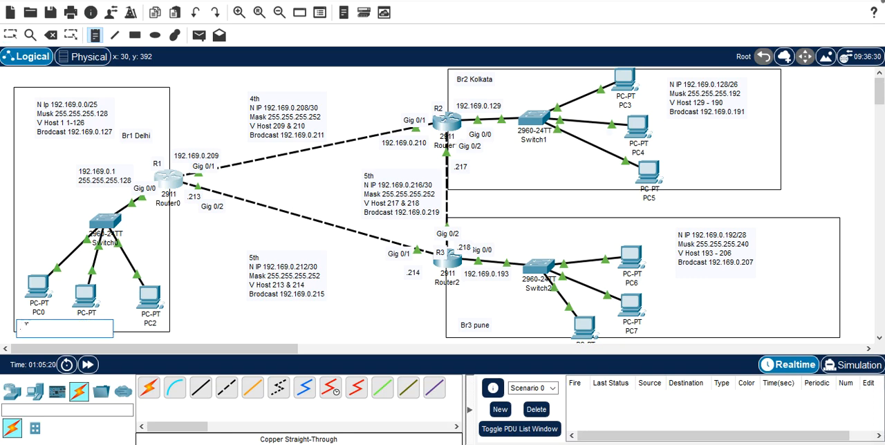
text(.2)
click(104, 296)
text(.3)
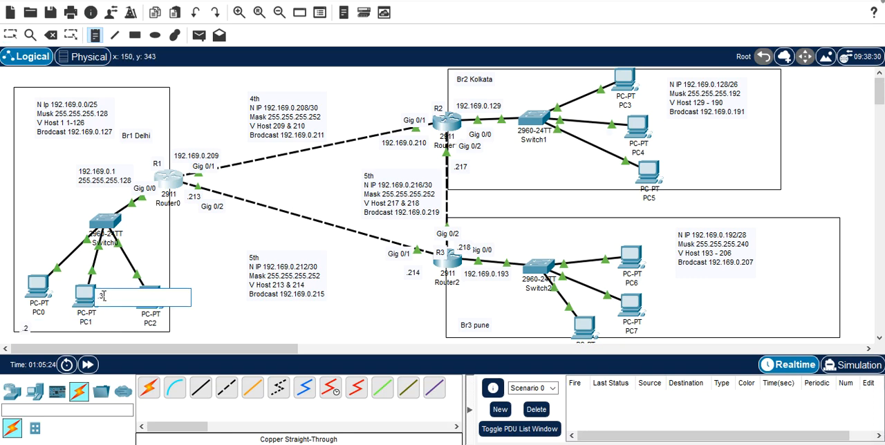
click(181, 330)
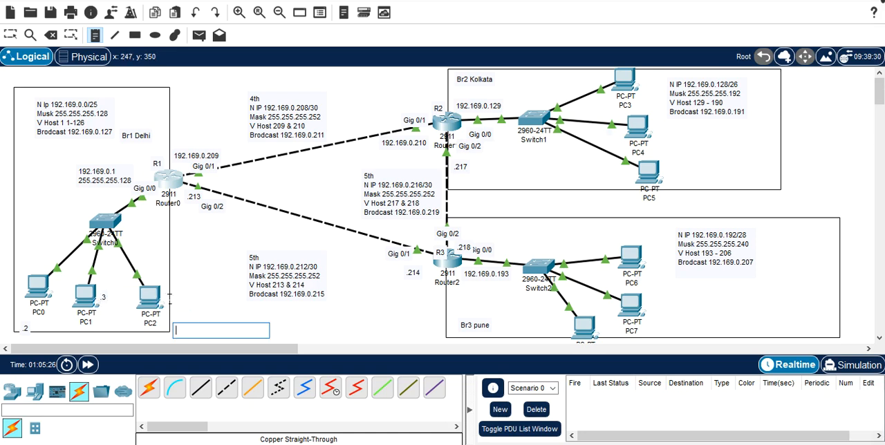
click(176, 298)
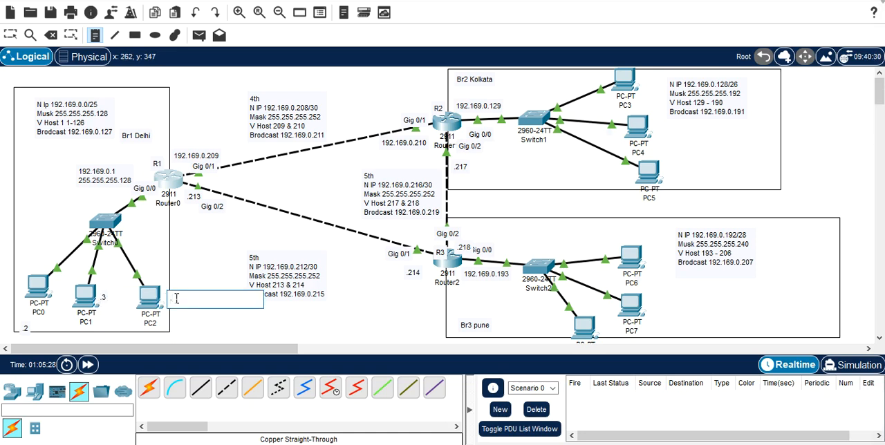
text(.4)
Step: Add host address notes beside the Kolkata PCs: .130 at PC3, .131 at PC4 and .132 at PC5
click(649, 77)
text(.13)
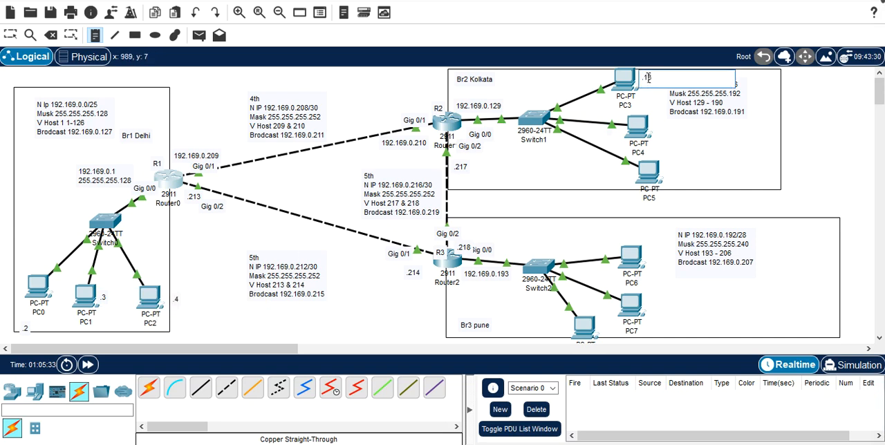
text(0)
click(660, 132)
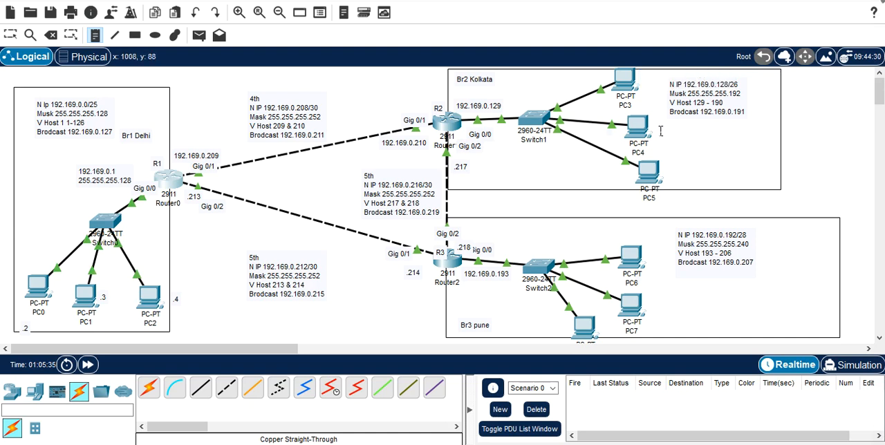
text(.131)
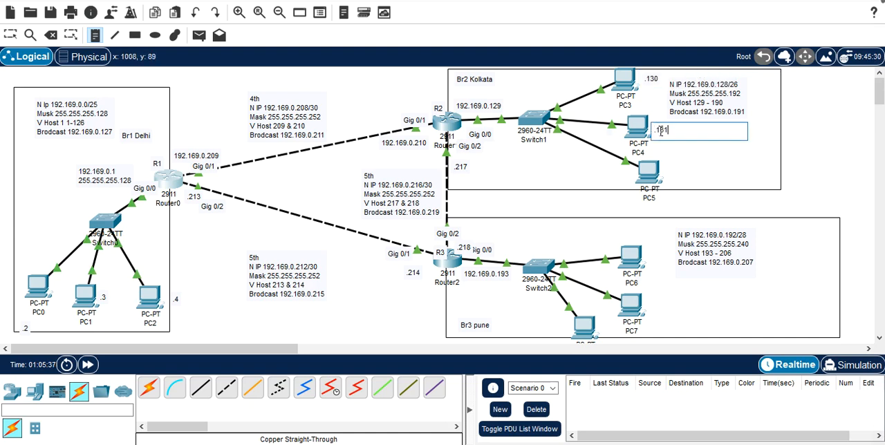
click(678, 168)
click(678, 167)
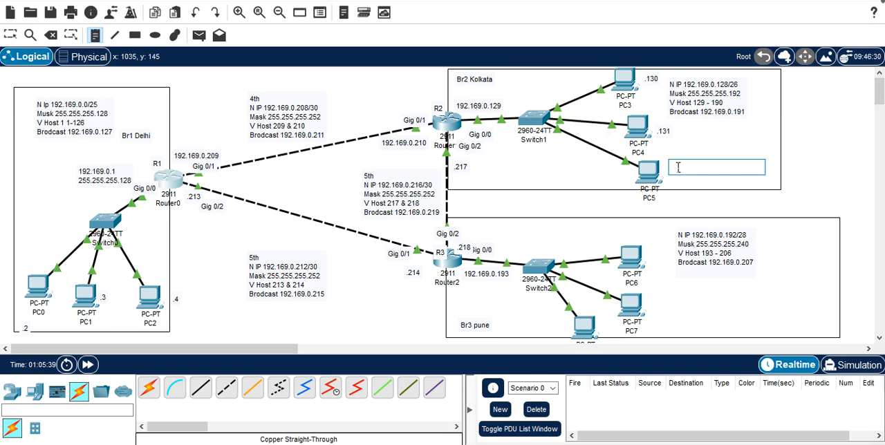
text(.132)
Step: Add host address notes beside the Pune PCs: .194 at PC6, .195 at PC7 and .196 at the lowest PC
click(654, 263)
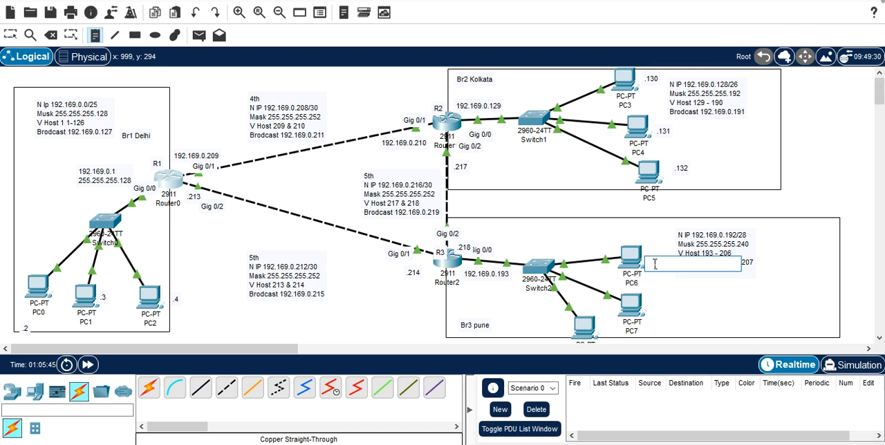
text(.194)
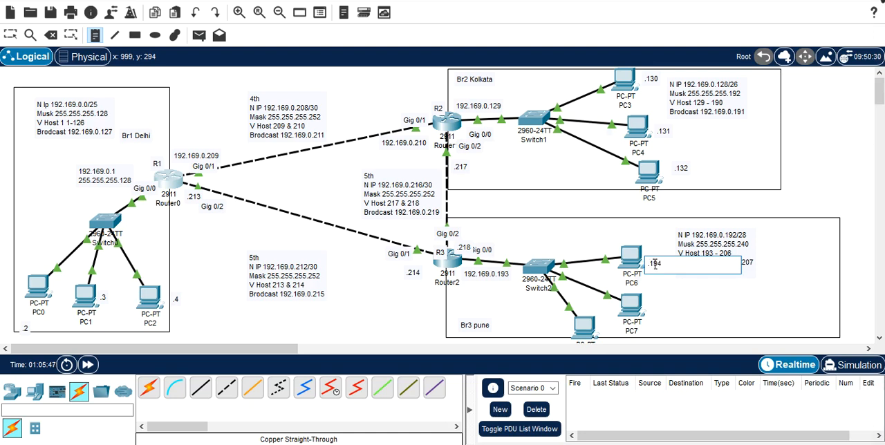
click(658, 302)
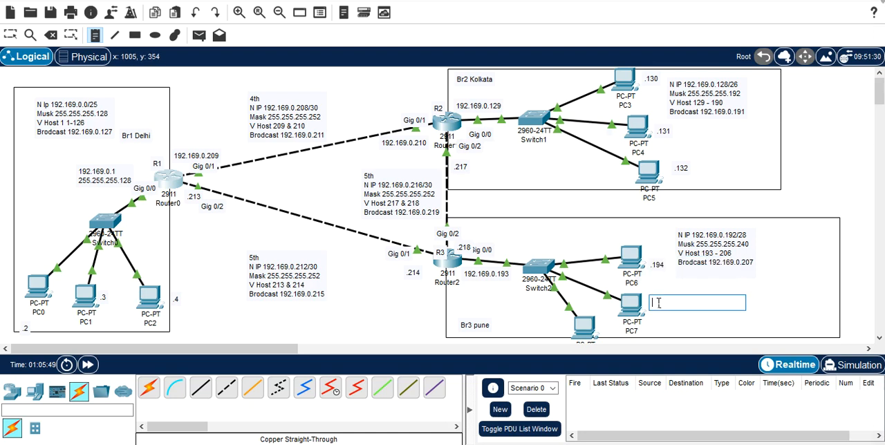
text(.195)
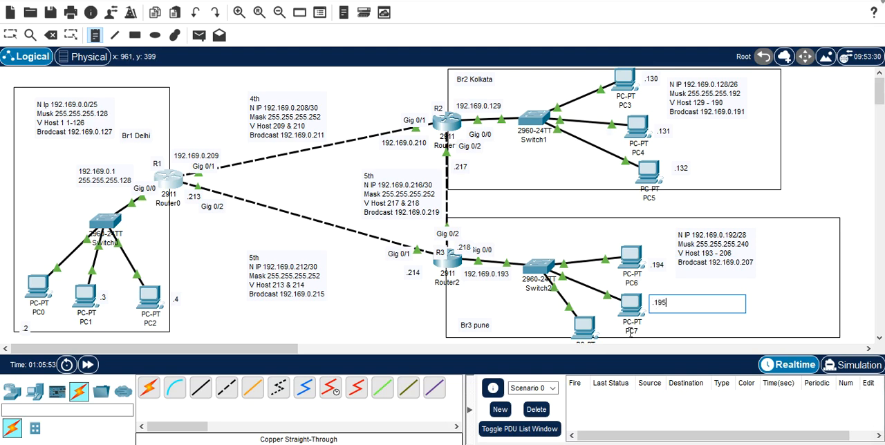
click(550, 330)
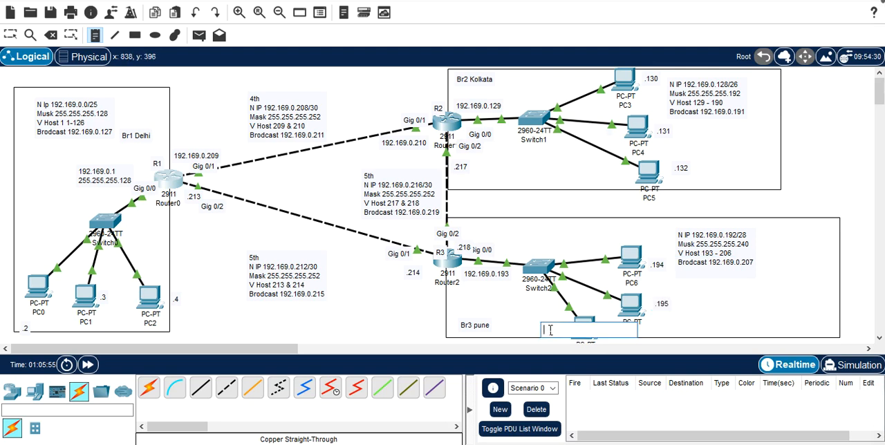
text(.196)
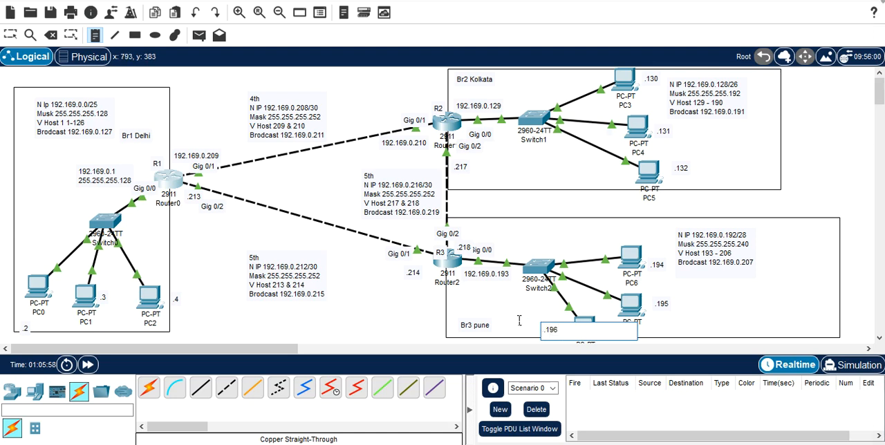
click(519, 320)
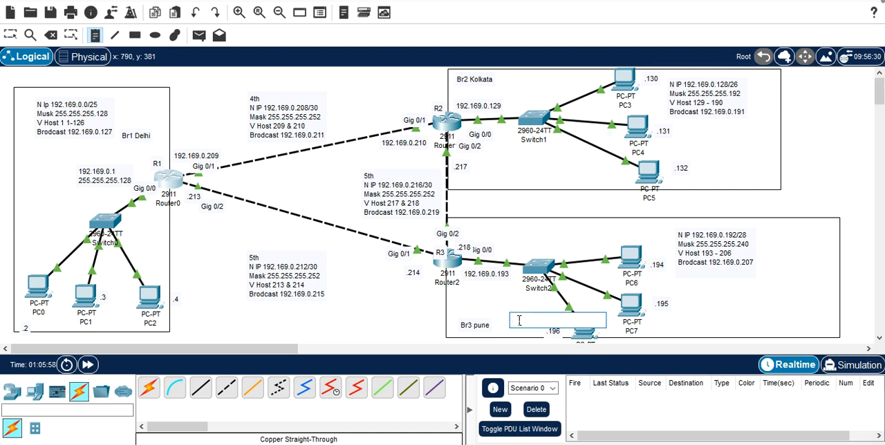
key(Escape)
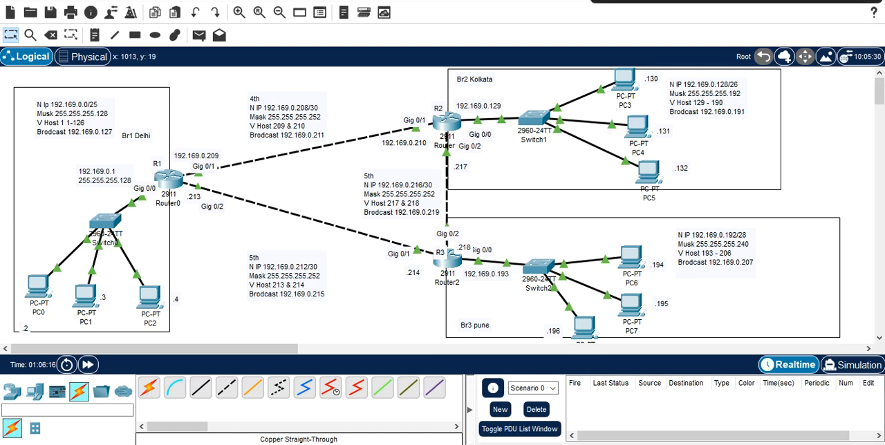
Step: Open PC0's Command Prompt and ping PC3 in the Kolkata branch at 192.169.0.130
click(35, 290)
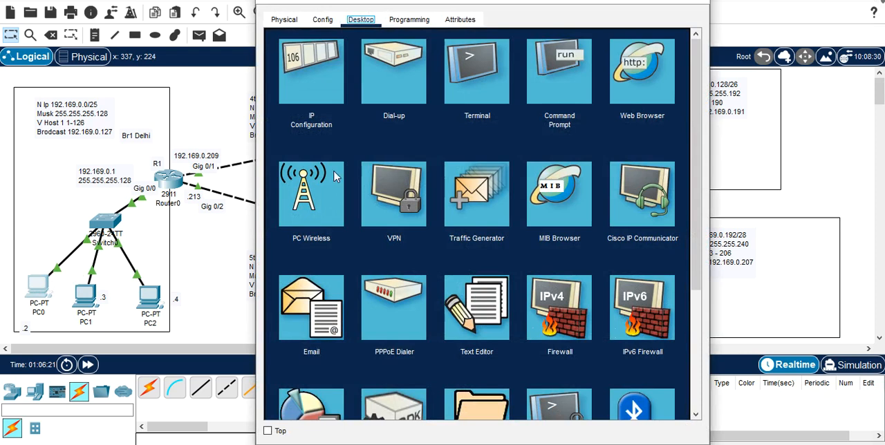
click(565, 82)
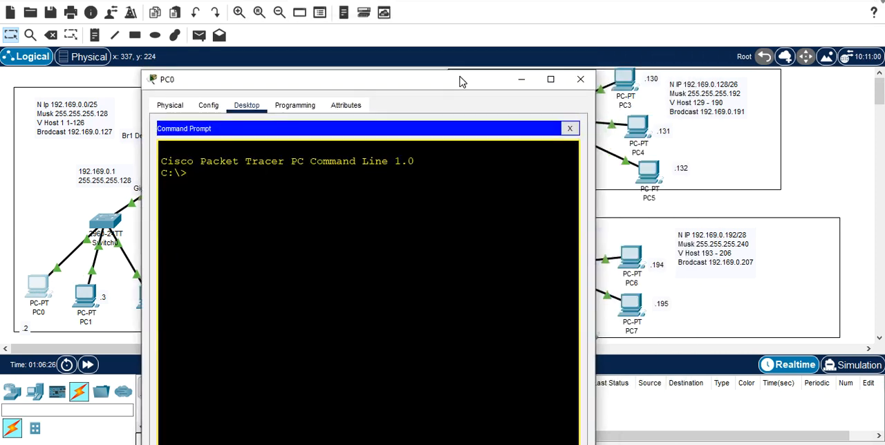
drag(461, 82, 411, 62)
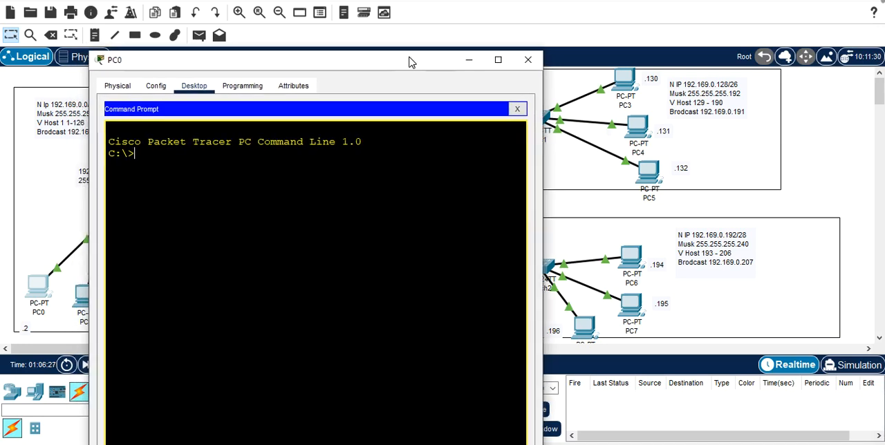
text(ping)
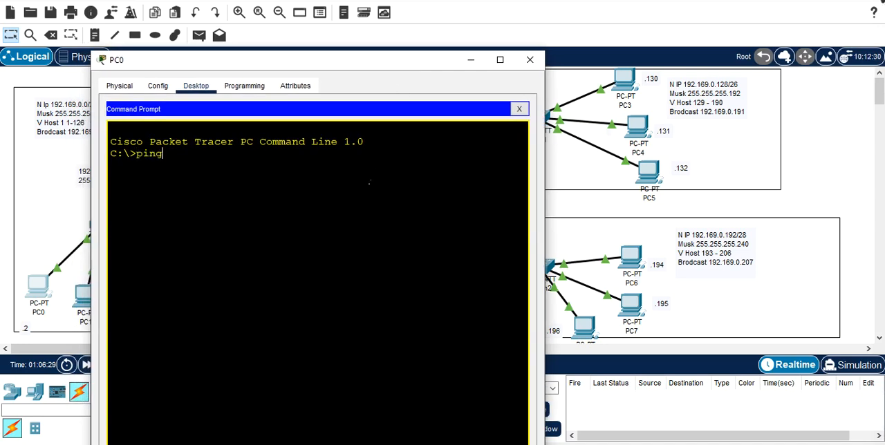
text( 192.169.0.)
text(130)
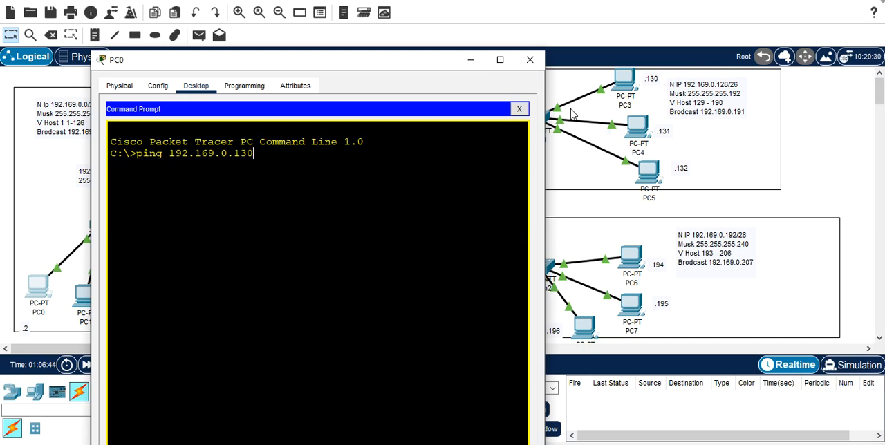
key(Return)
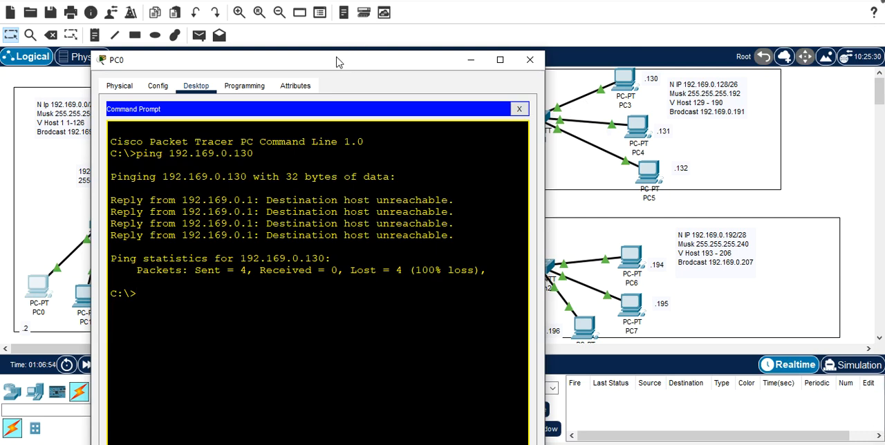
Step: Uncover the topology behind PC0's window and ping the Delhi gateway at 192.169.0.1 from PC0
drag(337, 63, 605, 117)
drag(586, 152, 581, 156)
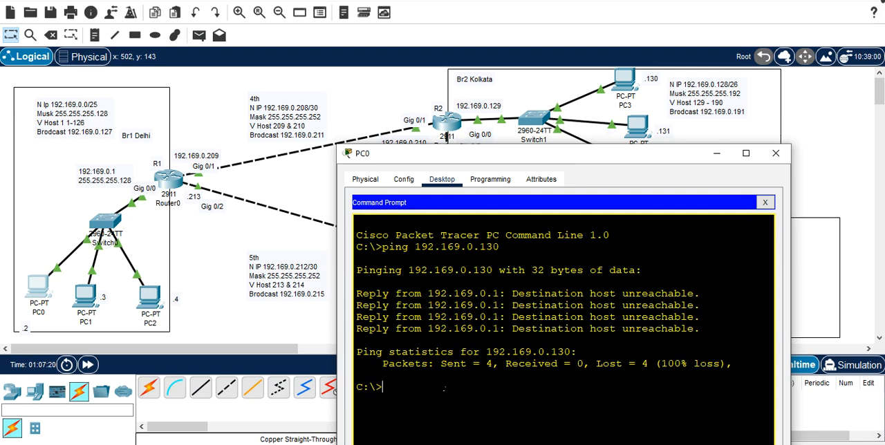
drag(553, 157, 536, 103)
key(Up)
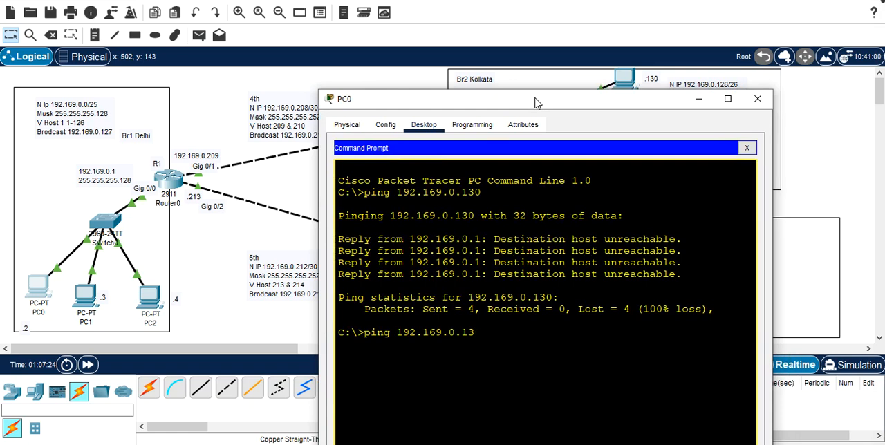
key(BackSpace)
key(BackSpace)
text(1)
key(Return)
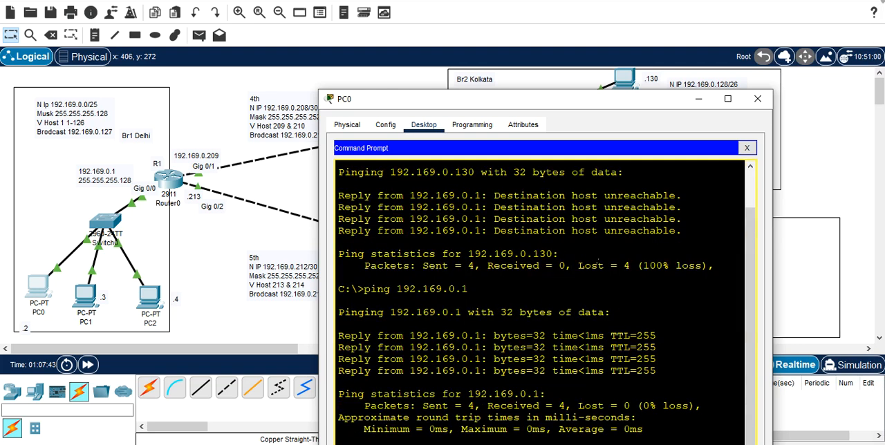
Step: Repeat the ping from PC0 to 192.169.0.130 and reposition the window to show the full output
key(Up)
key(Up)
key(Return)
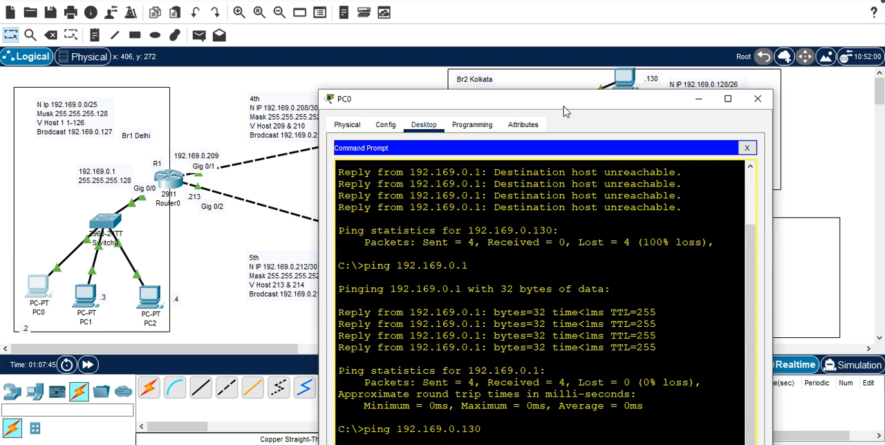
drag(564, 106, 549, 1)
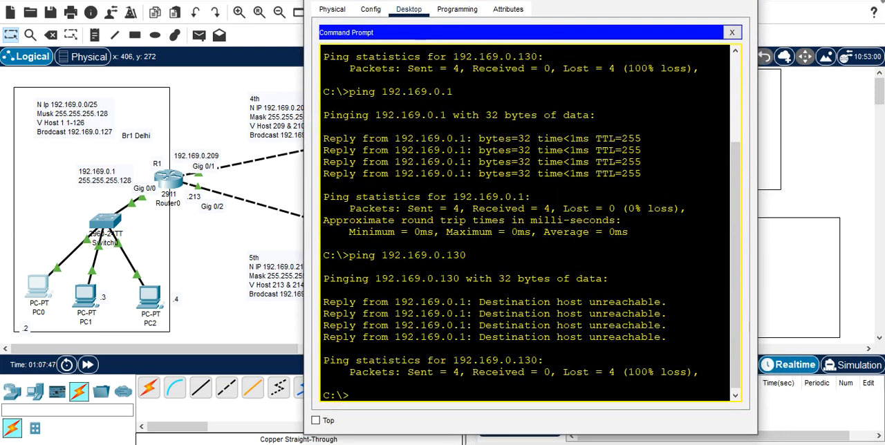
Step: Ping PC2 in the same branch at 192.169.0.4 from PC0, and close PC0's window
key(Up)
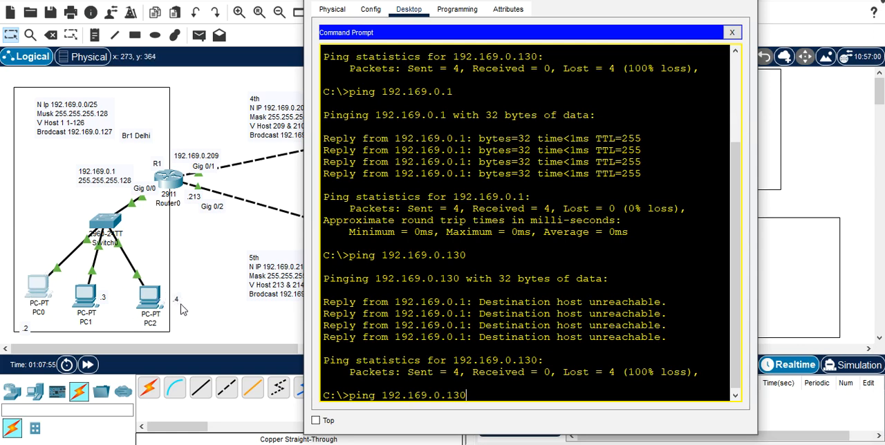
key(BackSpace)
key(BackSpace)
text(4)
key(Return)
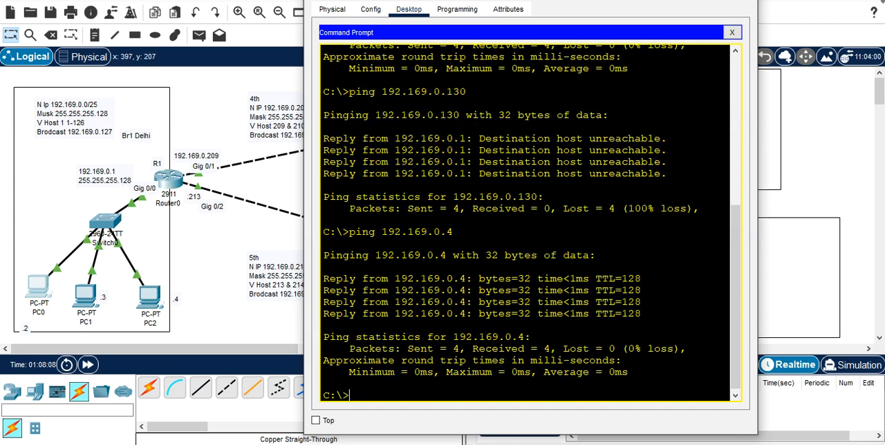
key(alt+F4)
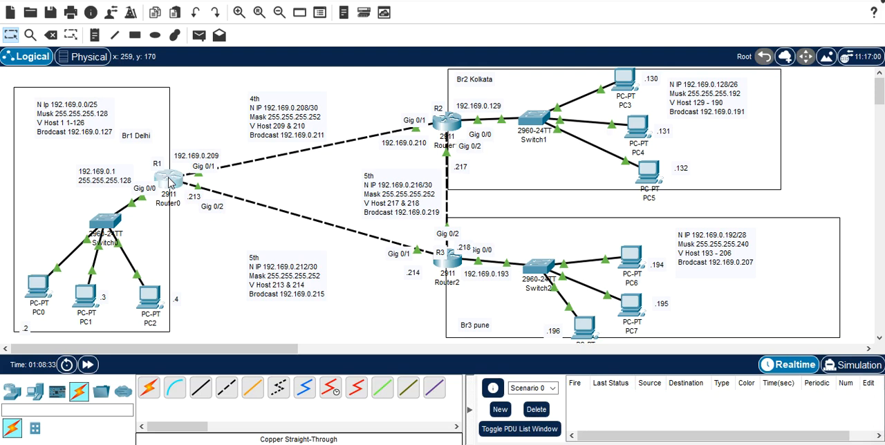
Step: Open the command line of R1 and position its window so the router and its links stay in view
click(169, 182)
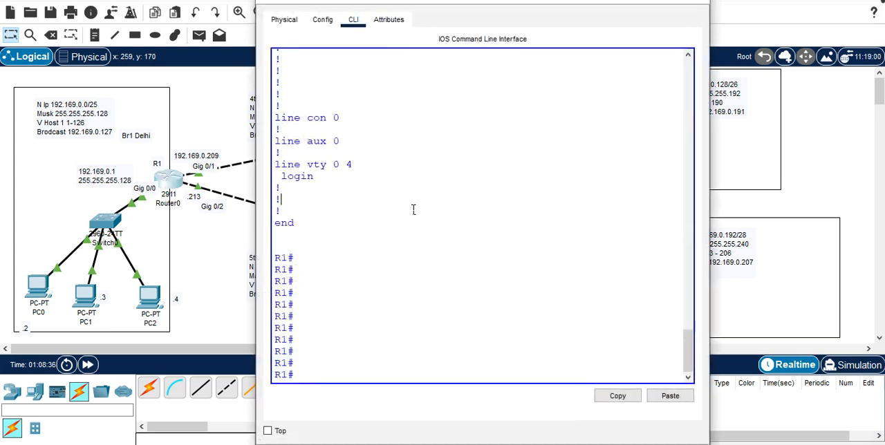
drag(580, 2, 569, 255)
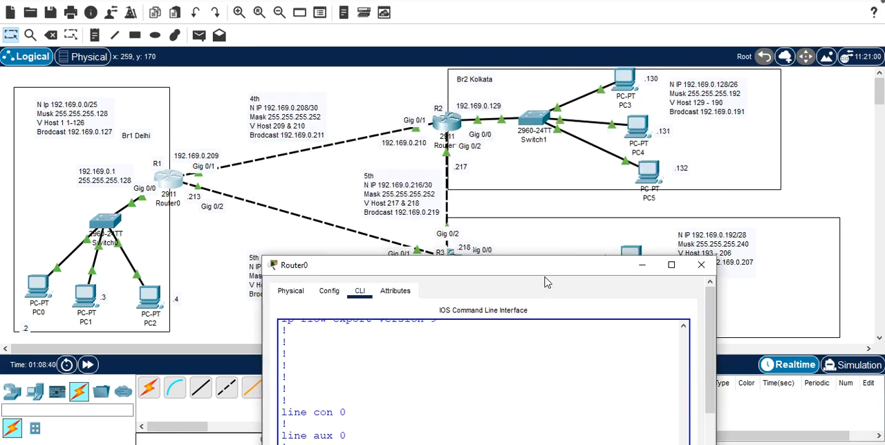
click(527, 171)
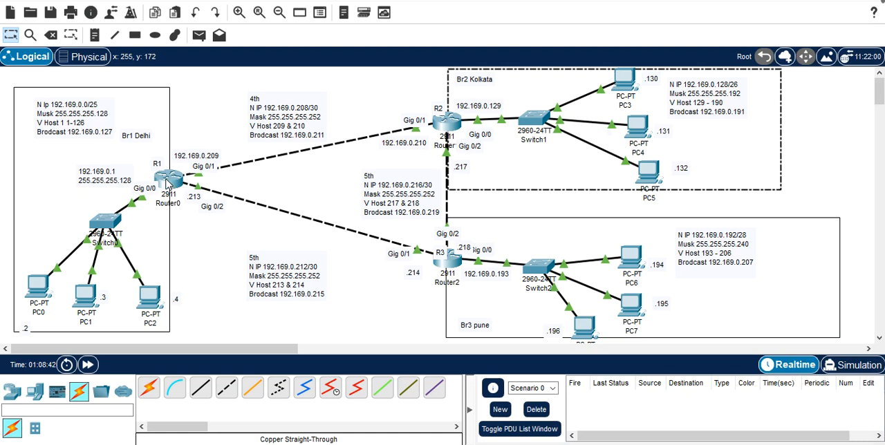
click(168, 181)
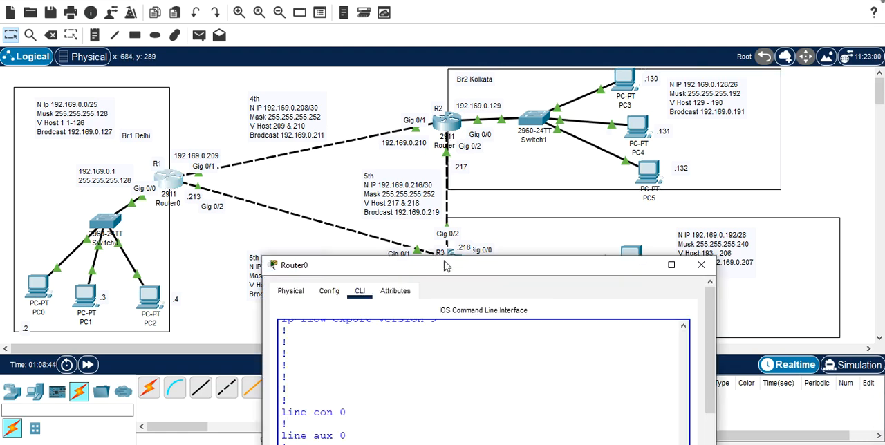
drag(446, 265, 399, 133)
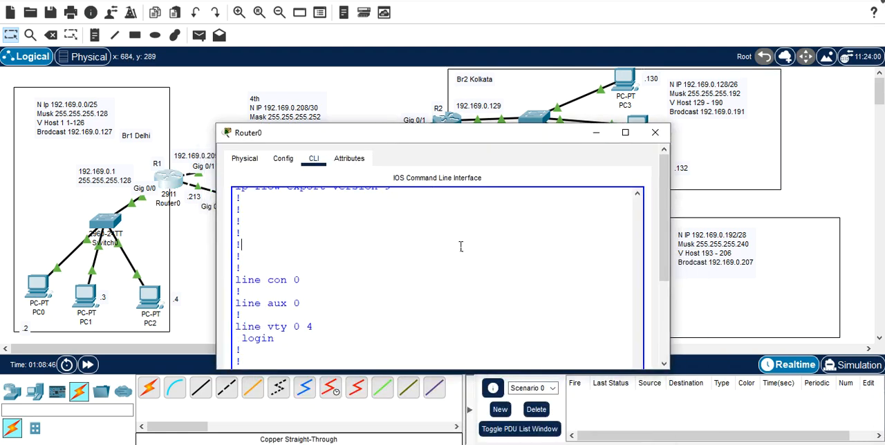
Step: Bring up a clean R1 prompt and shorten the router window so the Pune branch below it is uncovered
key(Return)
key(Return)
key(Return)
key(Return)
key(Return)
key(Return)
key(Return)
key(Return)
key(Return)
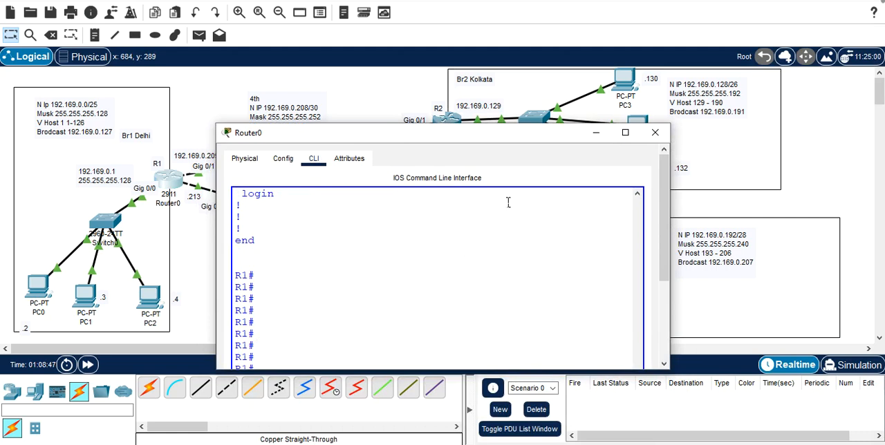
drag(483, 130, 479, 43)
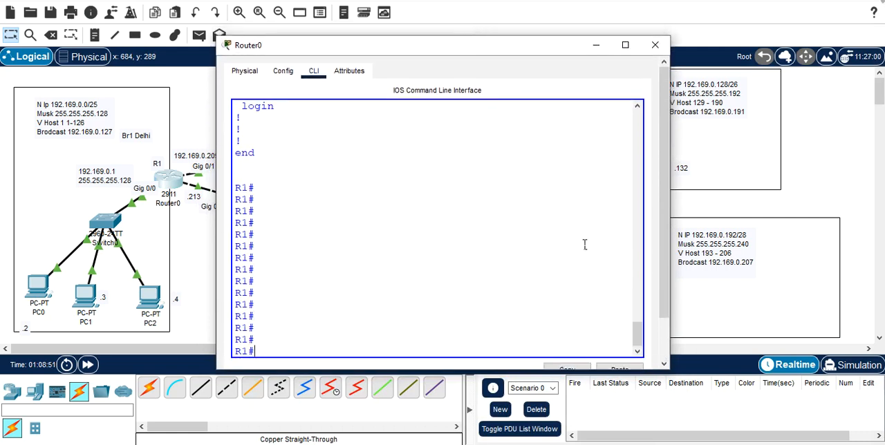
drag(457, 370, 457, 218)
key(Return)
key(Return)
key(Return)
key(Return)
key(Return)
key(Return)
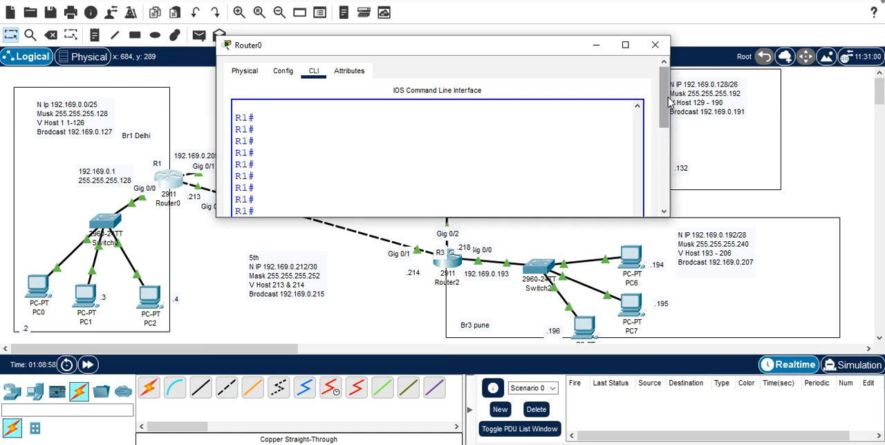
Step: Bring R1's prompt line into view, clear the stray character, and reposition the window to uncover the R1–R2 link and Kolkata branch
drag(668, 103, 666, 181)
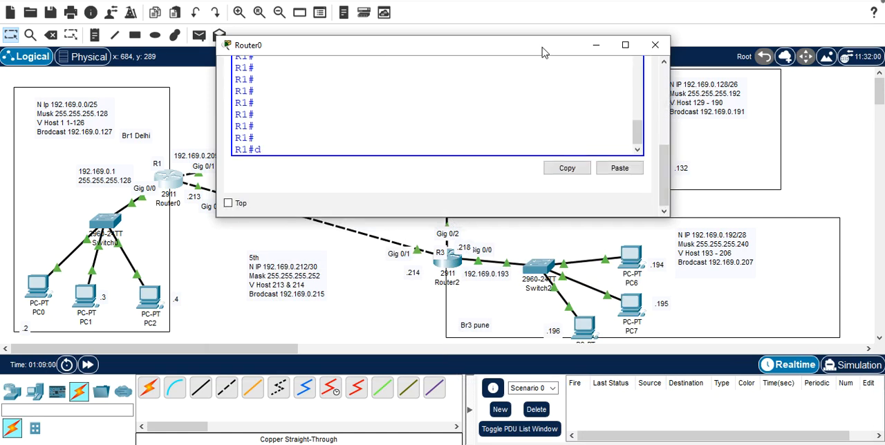
drag(543, 53, 565, 180)
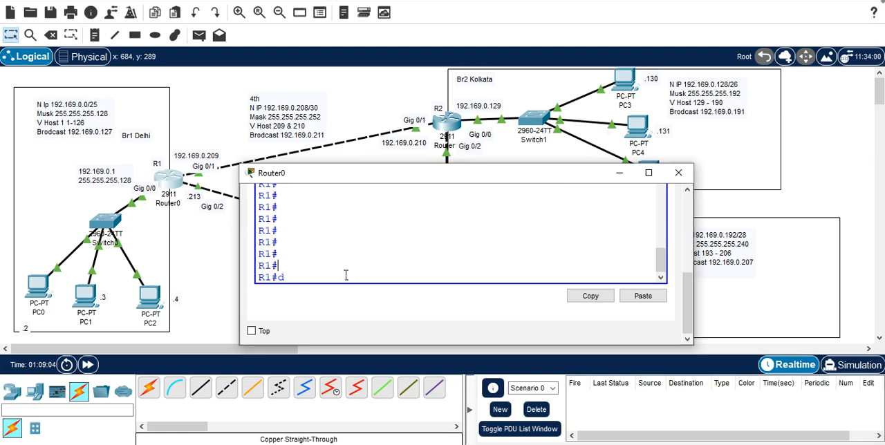
key(BackSpace)
drag(354, 182, 349, 210)
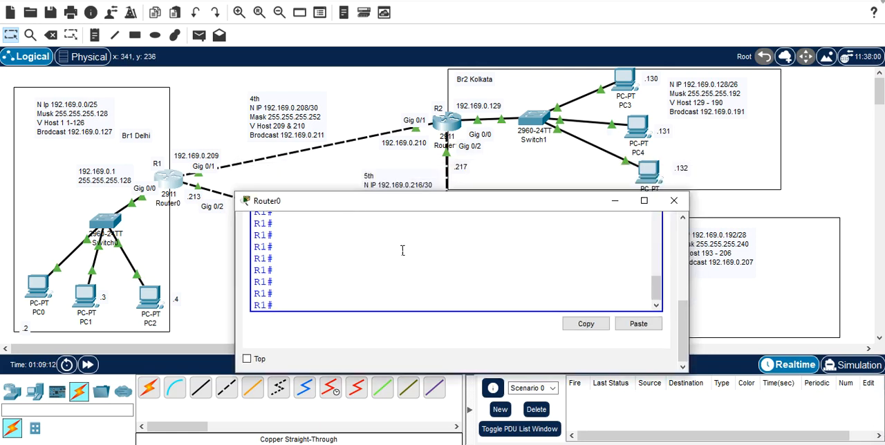
drag(426, 214, 500, 230)
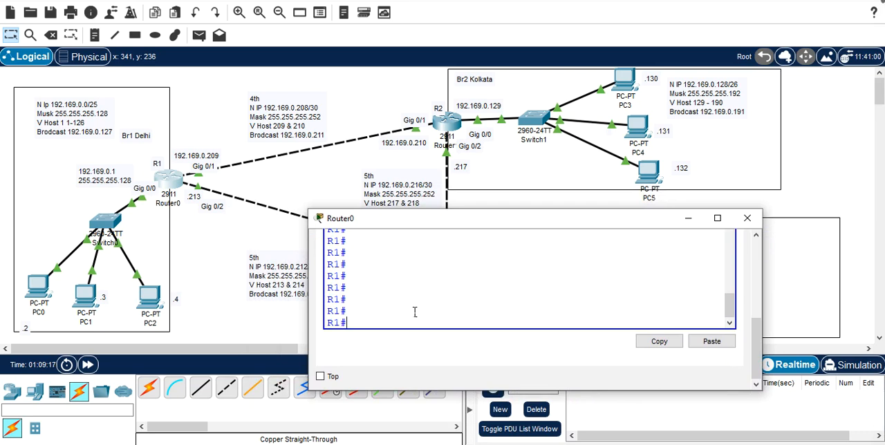
Step: Run enable and conf t on R1 to enter global configuration mode
key(Tab)
key(Return)
text(conf t)
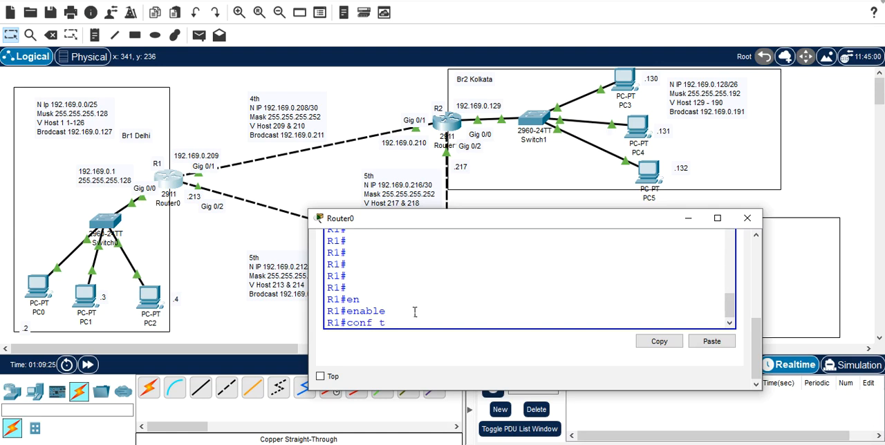
key(Return)
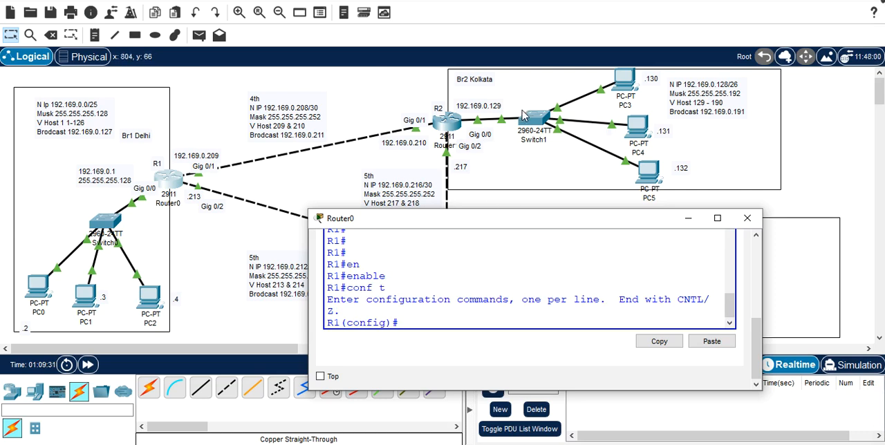
Step: Begin a static route on R1 with ip route to the Kolkata network 192.169.0.128
text(ip route)
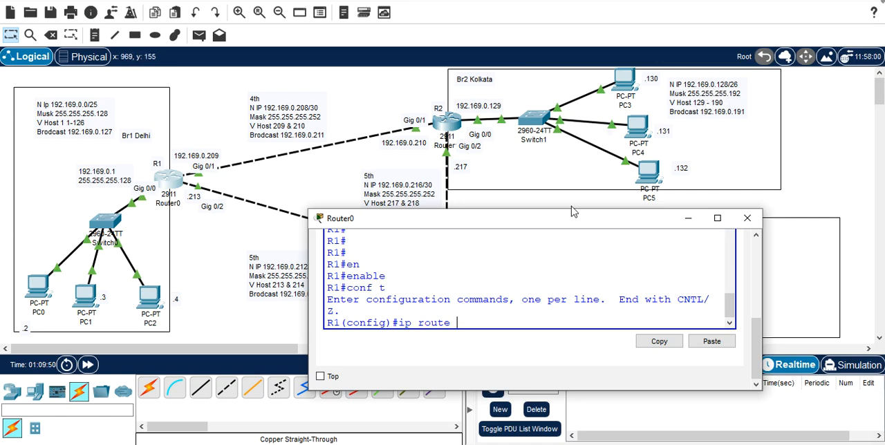
text(1)
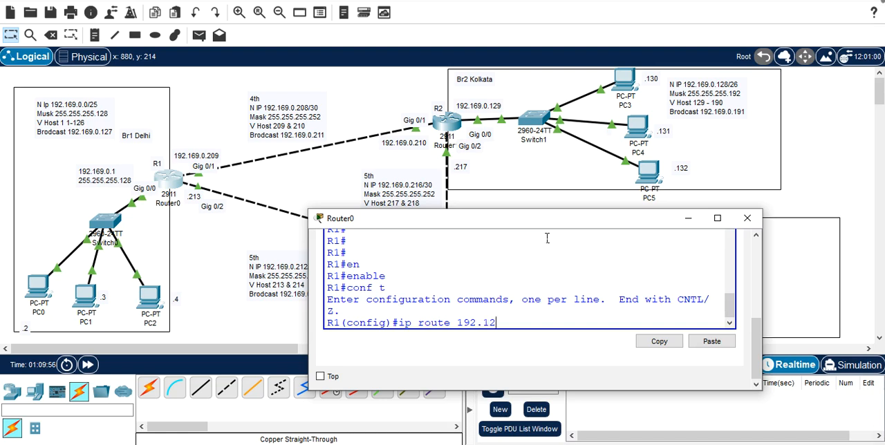
text(92.12)
key(BackSpace)
text(69.0.128)
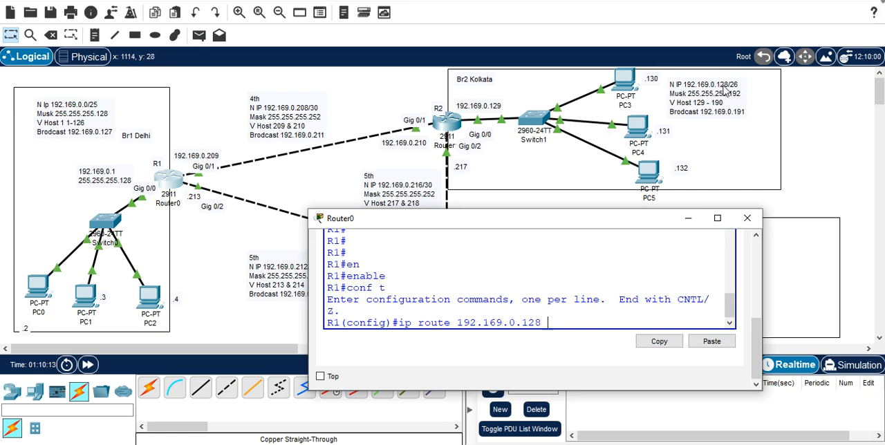
Step: Give the Kolkata route the subnet mask 255.255.255.192
text(255)
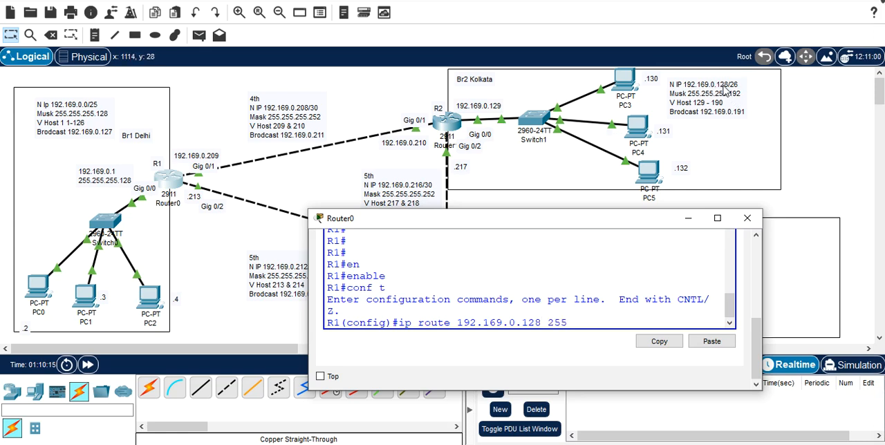
text(.2)
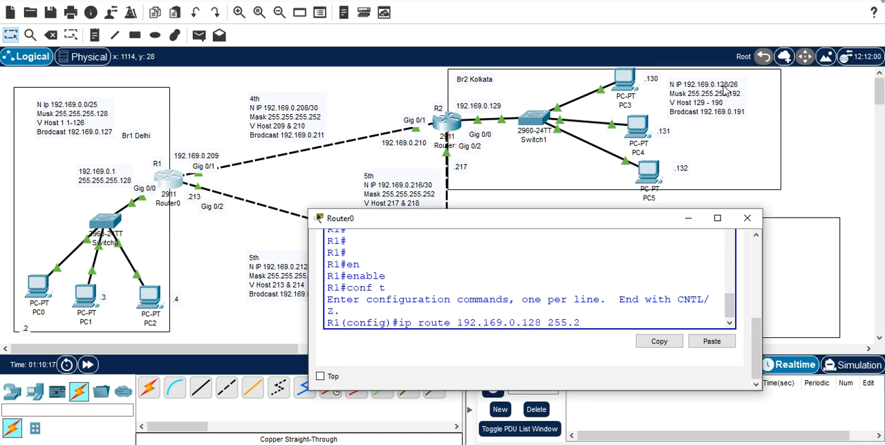
text(55.255.)
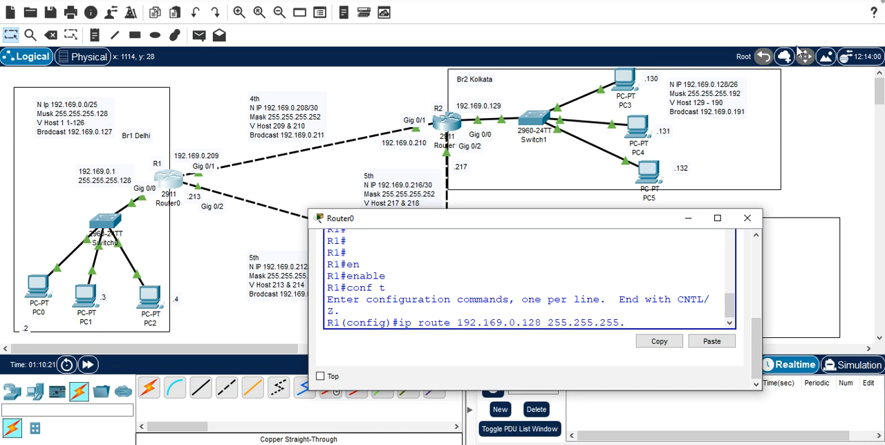
text(192)
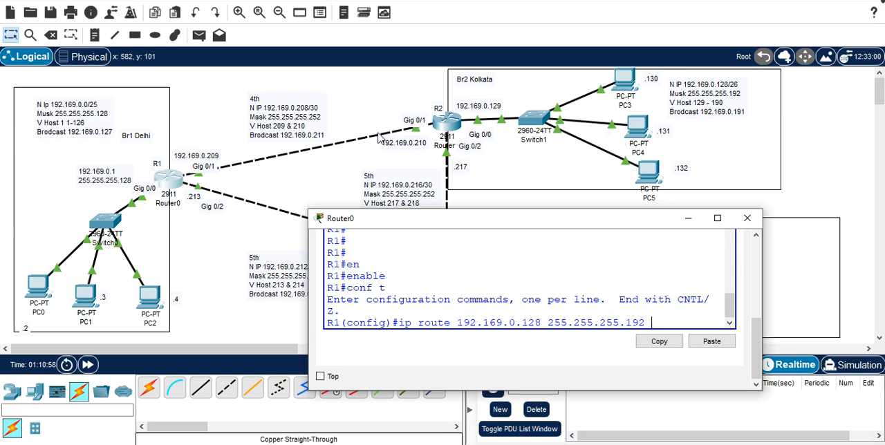
Step: Complete the Kolkata route with next hop 192.169.0.210, widen the window to fit the command on one line, and submit it
text(192)
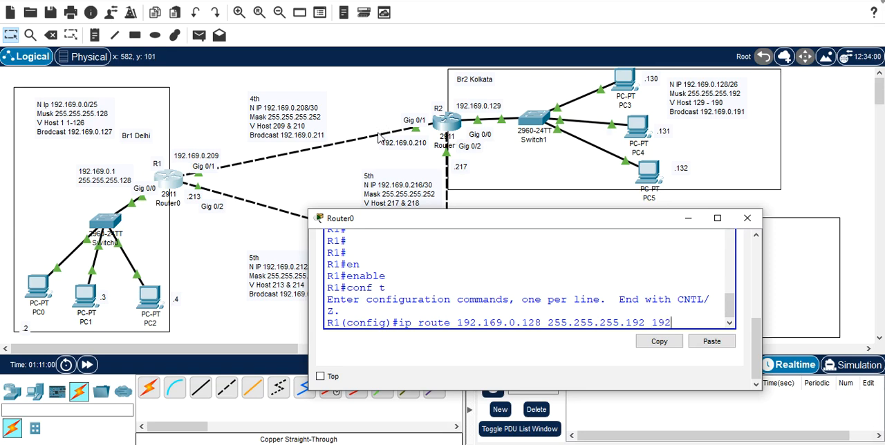
text(.169.0.21)
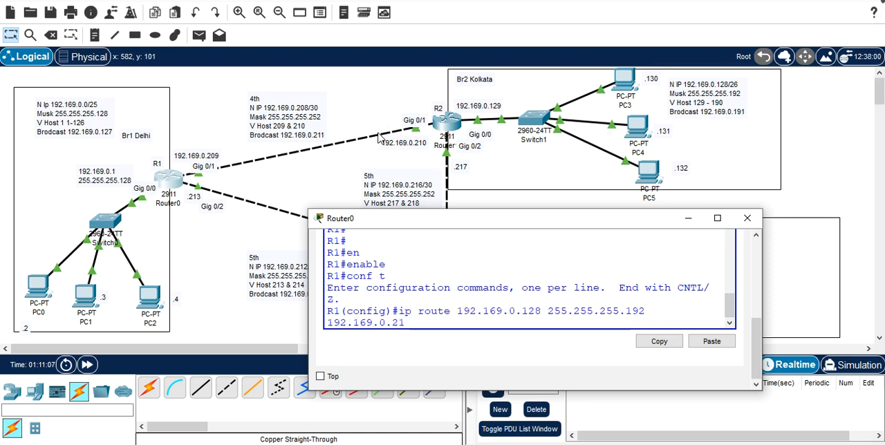
text(0)
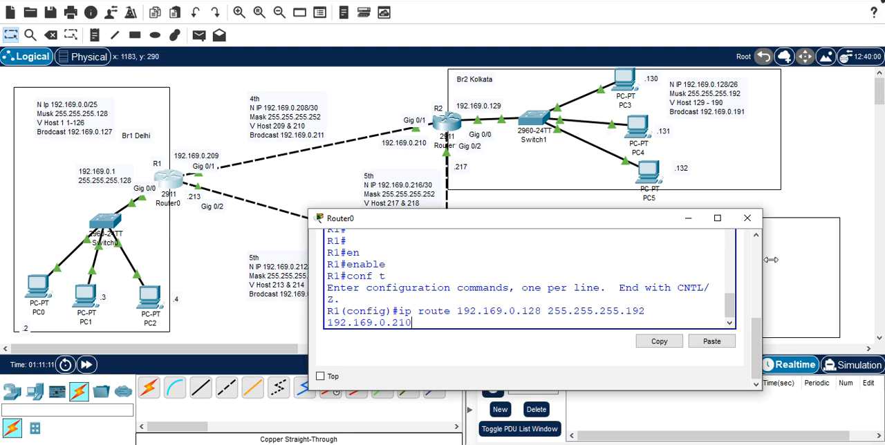
drag(771, 259, 801, 257)
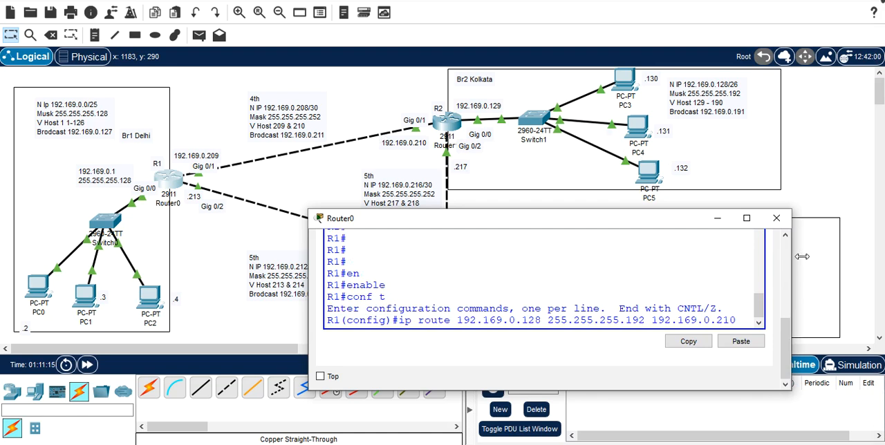
click(754, 312)
key(Return)
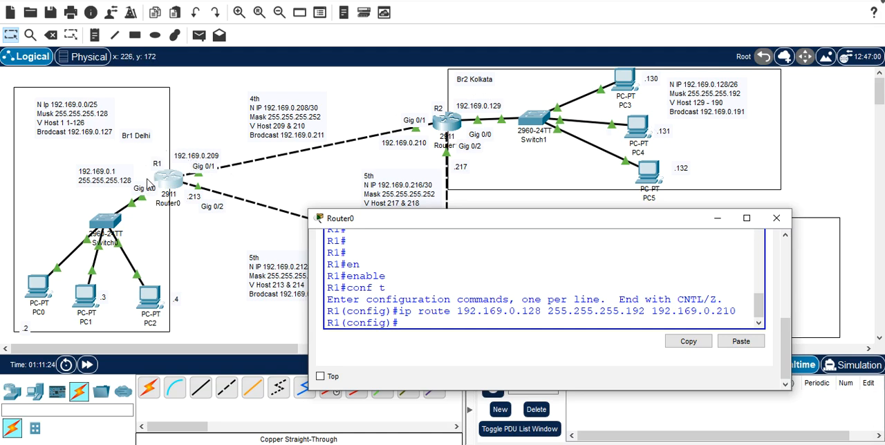
Step: Recall the previous route command, uncover the Pune network note, and change the destination network to 192.169.0.192
key(Up)
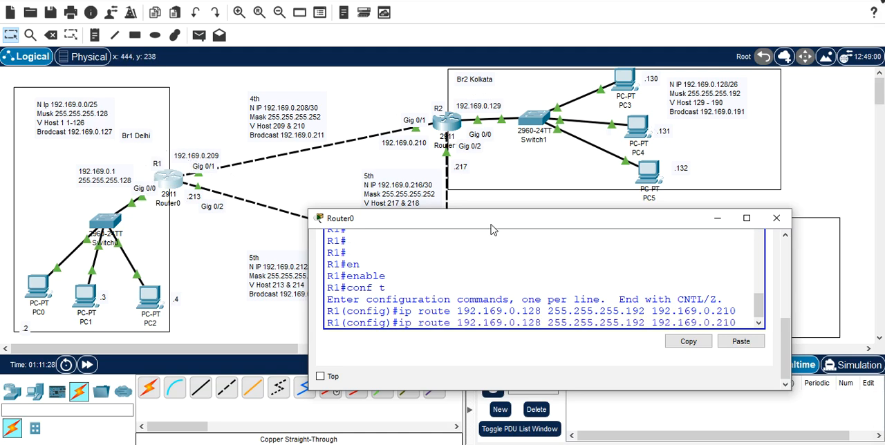
drag(490, 224, 326, 118)
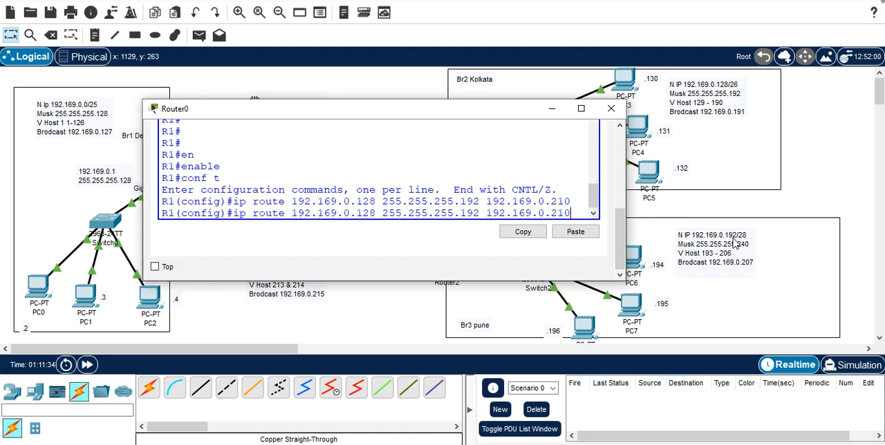
key(Left)
key(Left)
key(Left)
key(Left)
key(Left)
key(Left)
key(Left)
key(Left)
key(Left)
key(Left)
key(Left)
key(Left)
key(Left)
key(Left)
key(Left)
key(Left)
key(Left)
key(Left)
key(Left)
key(Delete)
key(BackSpace)
text(9)
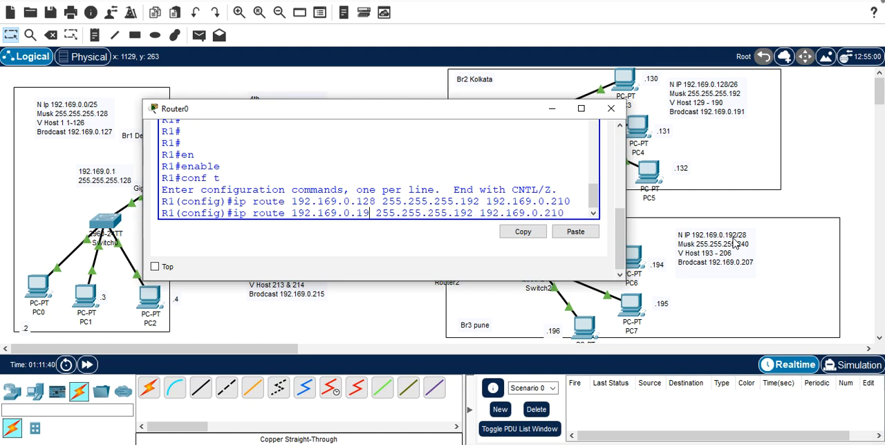
text(2)
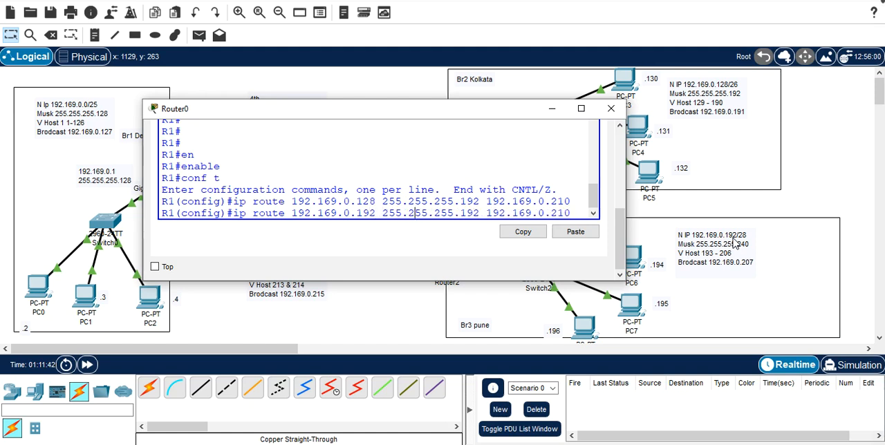
Step: Change the subnet mask in the Pune route command to 255.255.255.240
key(Right)
key(Right)
key(Right)
key(Right)
key(Right)
text(=)
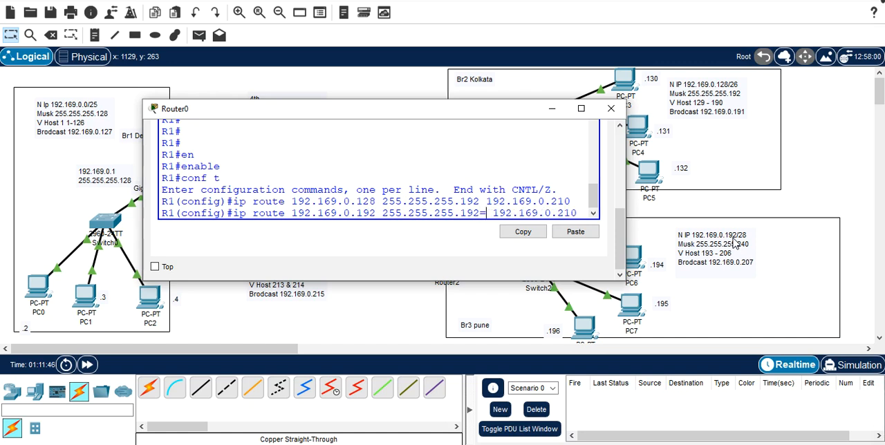
key(BackSpace)
key(BackSpace)
key(BackSpace)
key(BackSpace)
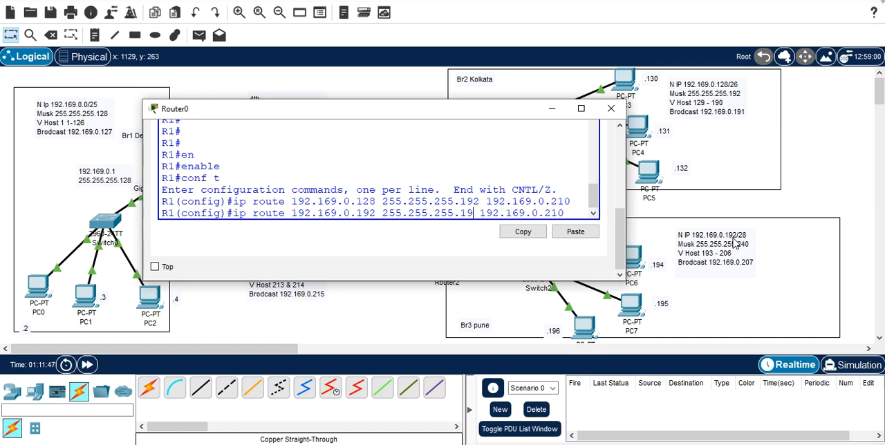
text(2)
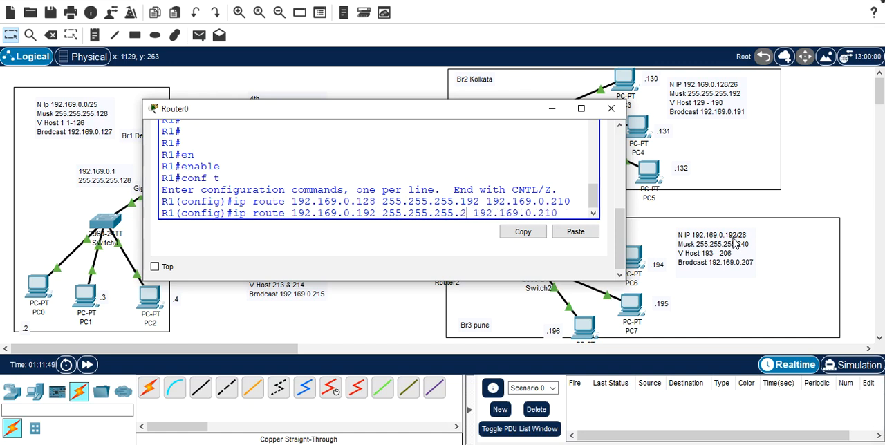
text(40)
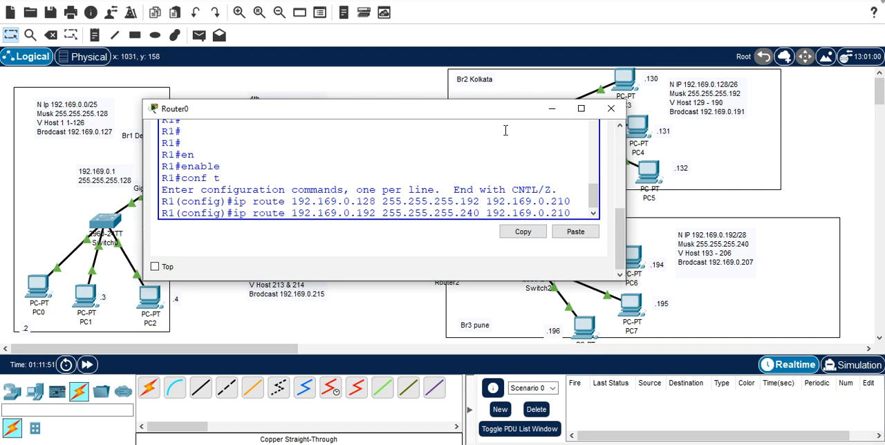
Step: Uncover R3's interface addresses, change the Pune route's next hop to 192.169.0.214, and submit the command
drag(482, 115, 471, 59)
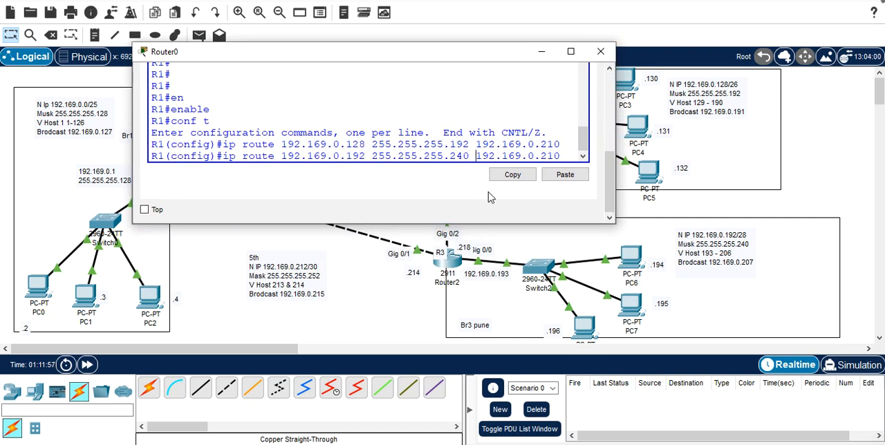
key(BackSpace)
text(4)
key(Return)
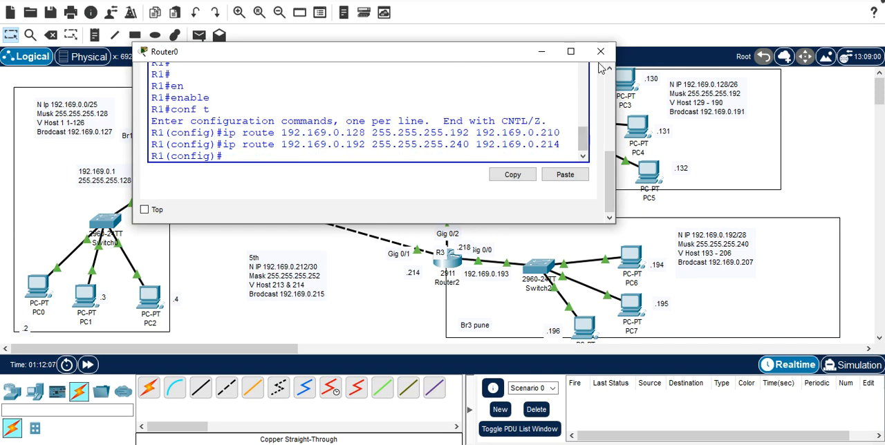
Step: Move R1's window clear of the R1–R2 link and ping the Kolkata host 192.169.0.130 from PC0's command prompt
drag(495, 53, 621, 188)
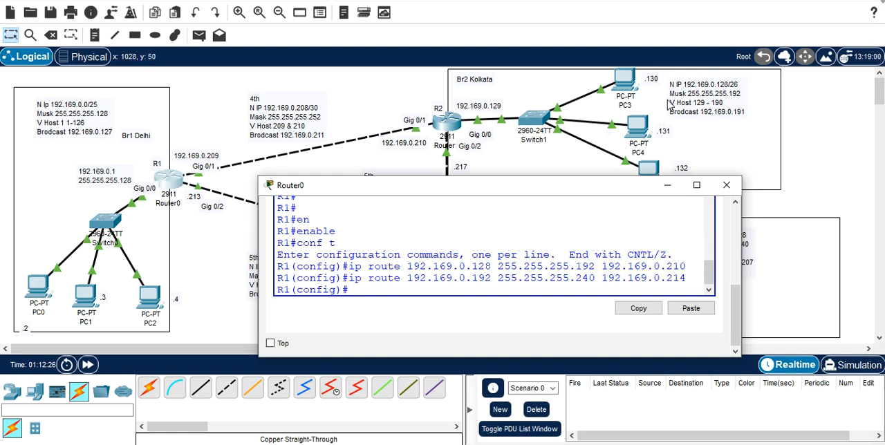
click(39, 285)
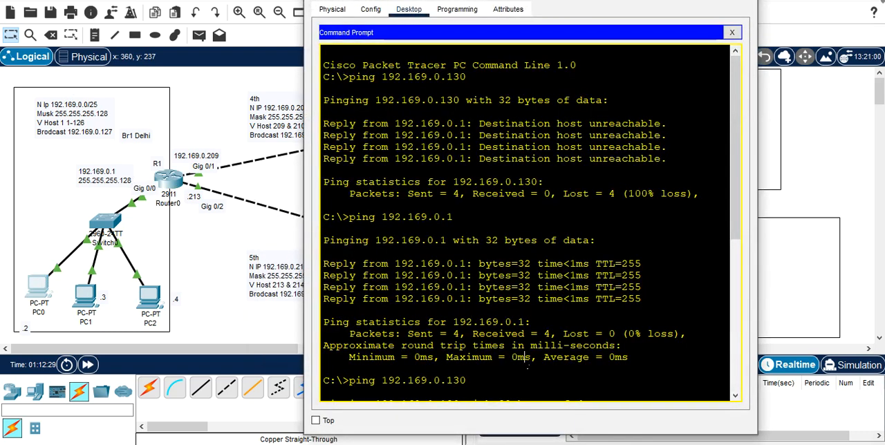
key(Return)
key(Up)
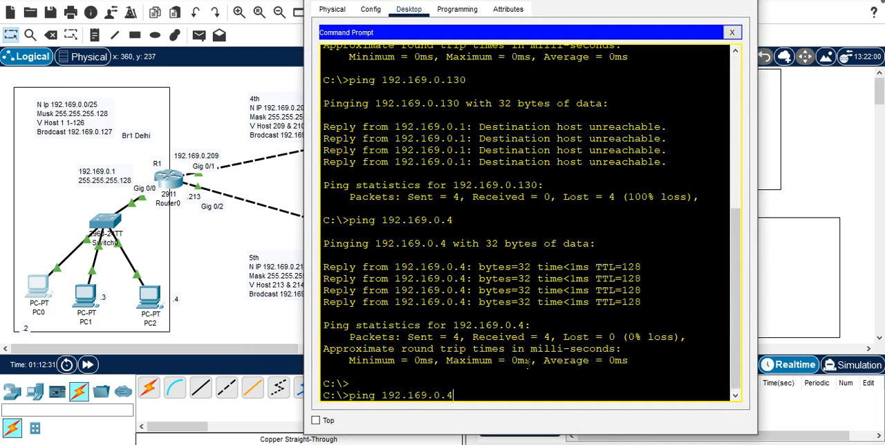
key(Up)
key(Return)
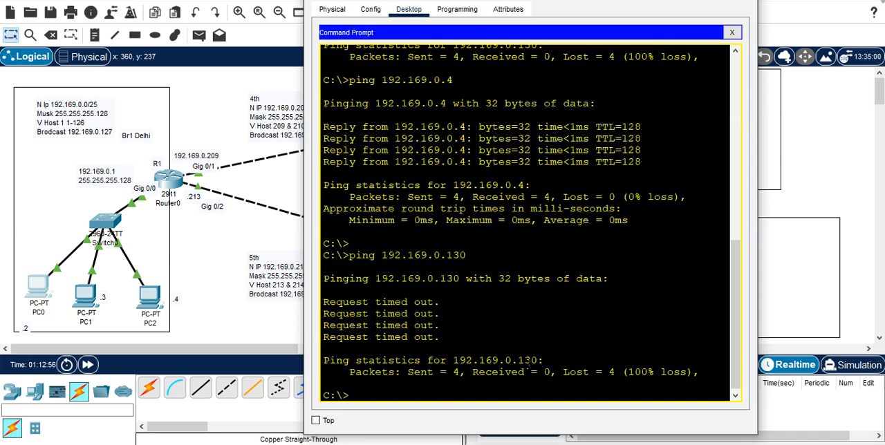
Step: Close and reopen PC0, switch from its IP configuration to the command prompt, and recall the ping to 192.169.0.130
drag(636, 0, 575, 222)
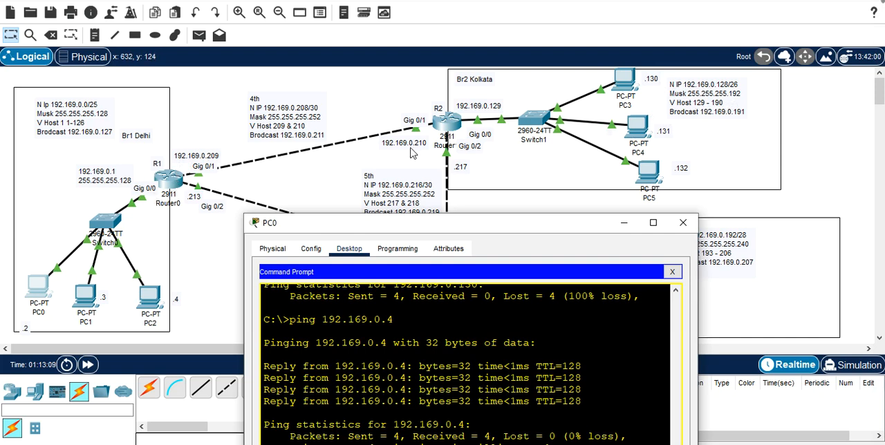
click(682, 222)
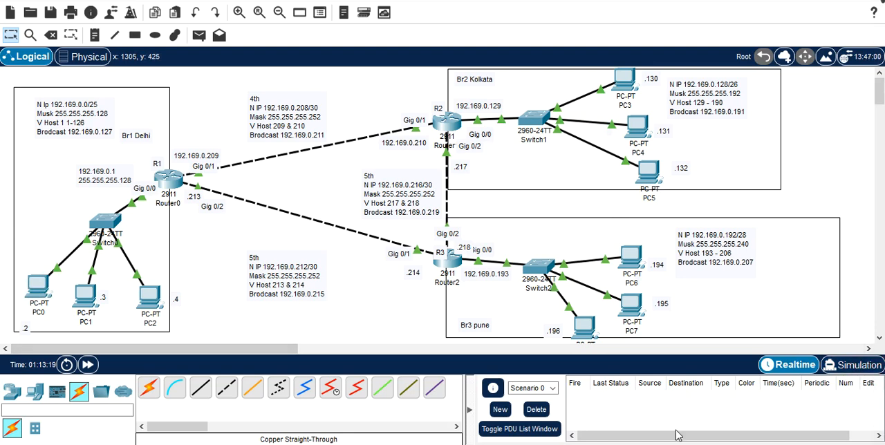
mouse_move(584, 444)
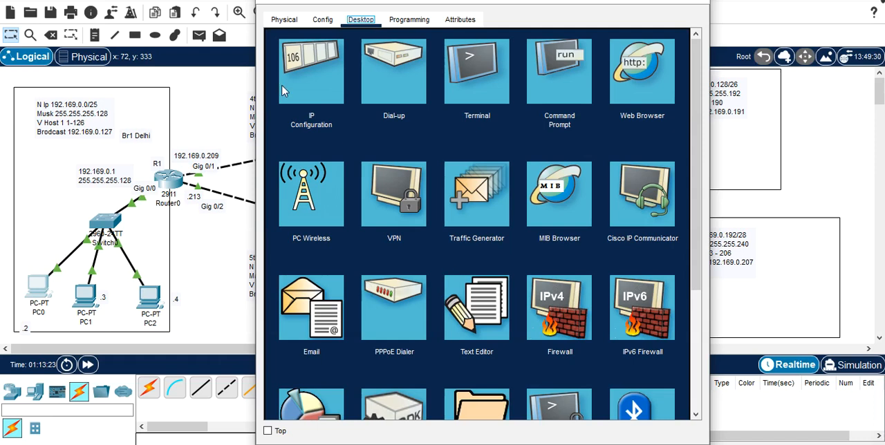
click(290, 54)
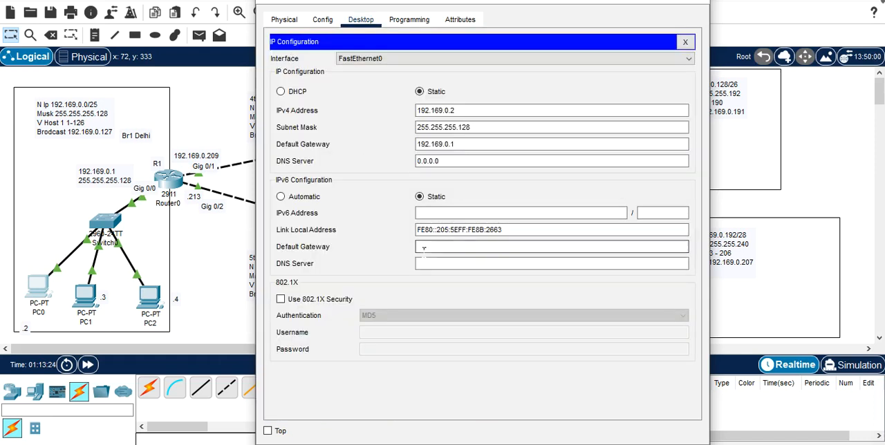
click(685, 42)
click(546, 79)
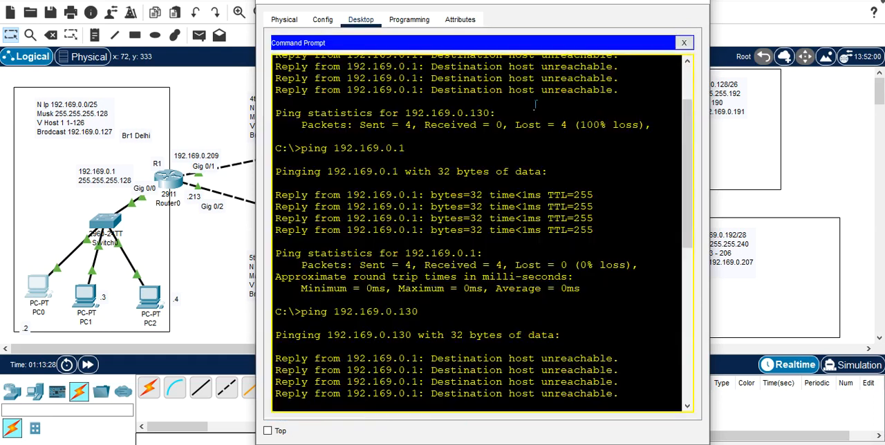
scroll(447, 261, down, 10)
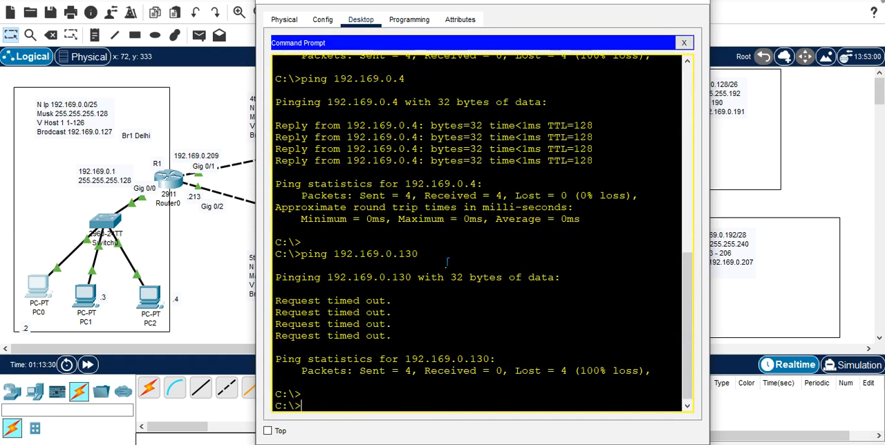
key(Up)
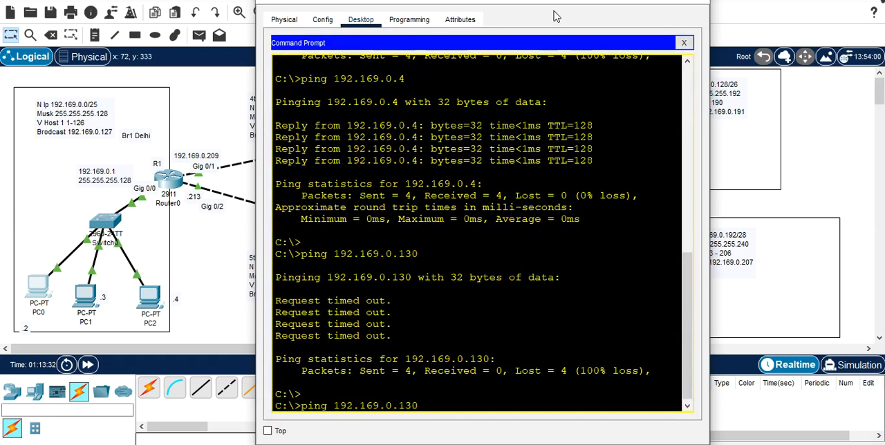
Step: Switch the workspace to Simulation mode and send PC0's recalled ping to 192.169.0.130
drag(559, 1, 508, 13)
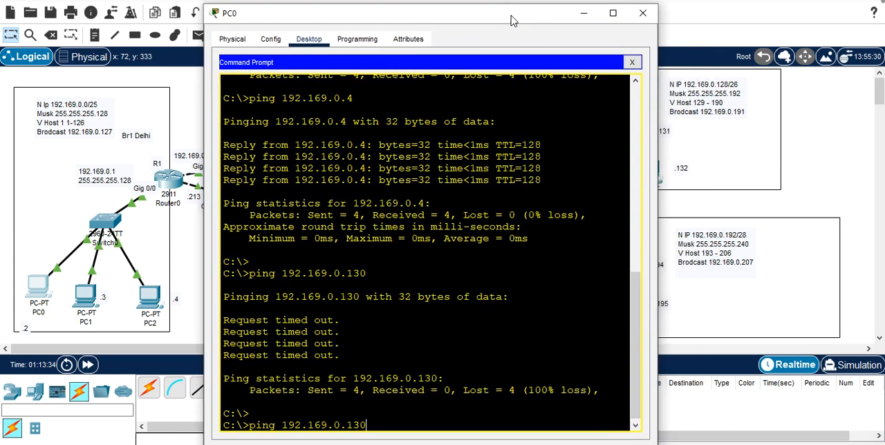
click(858, 368)
click(857, 369)
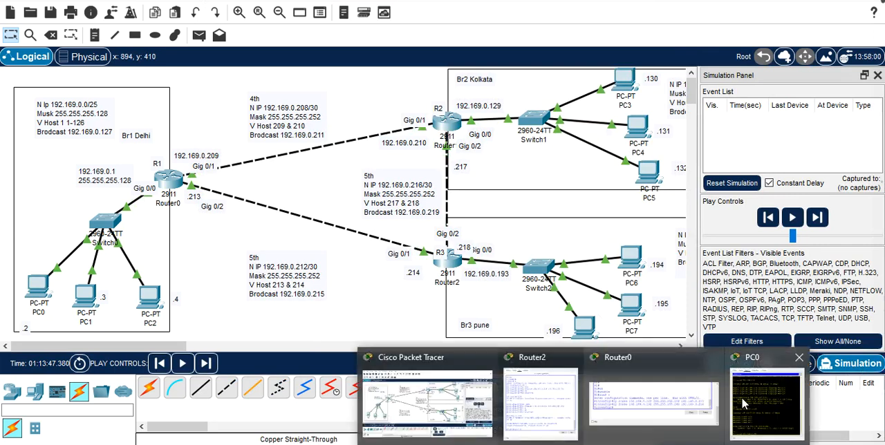
click(766, 405)
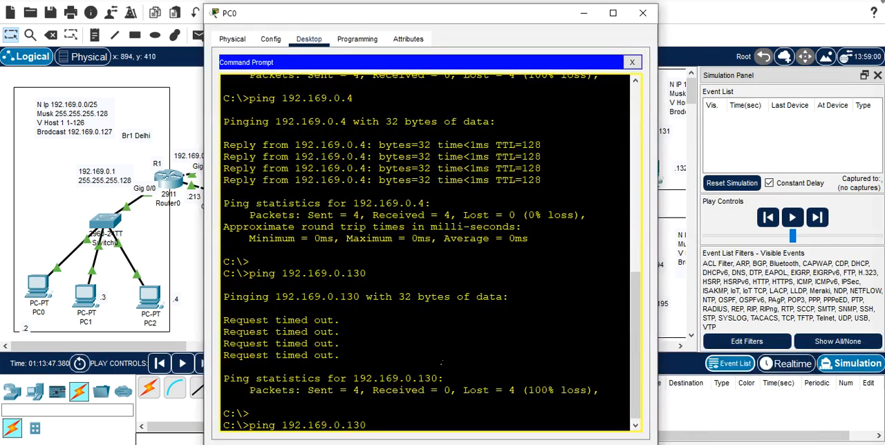
key(Return)
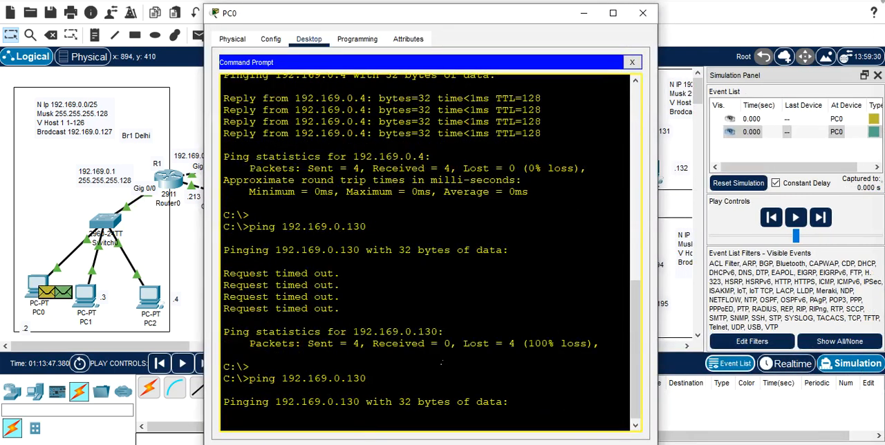
Step: Play the simulation to trace PC0's ping packets across the routers, and return to Realtime mode
click(583, 13)
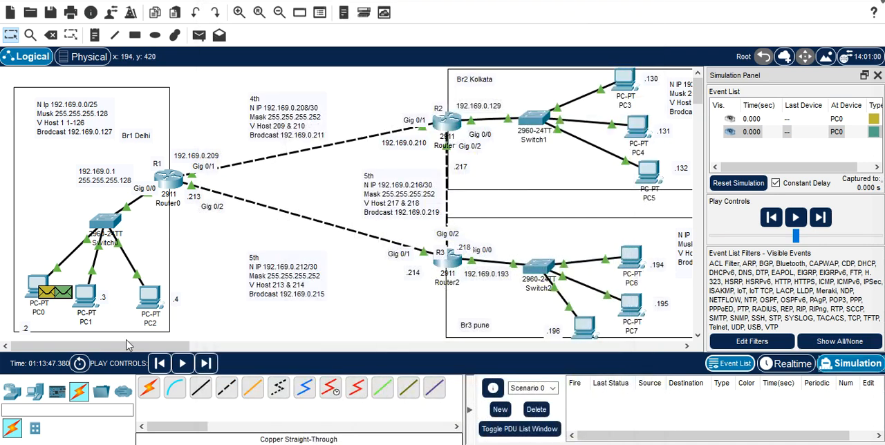
click(183, 364)
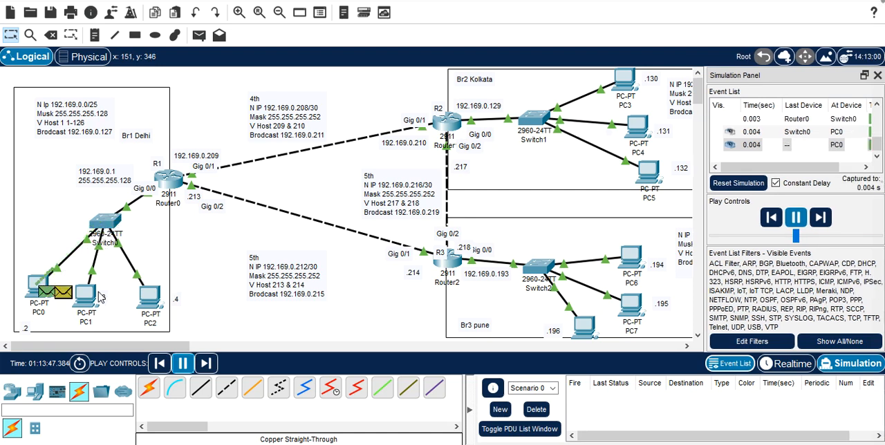
mouse_move(49, 293)
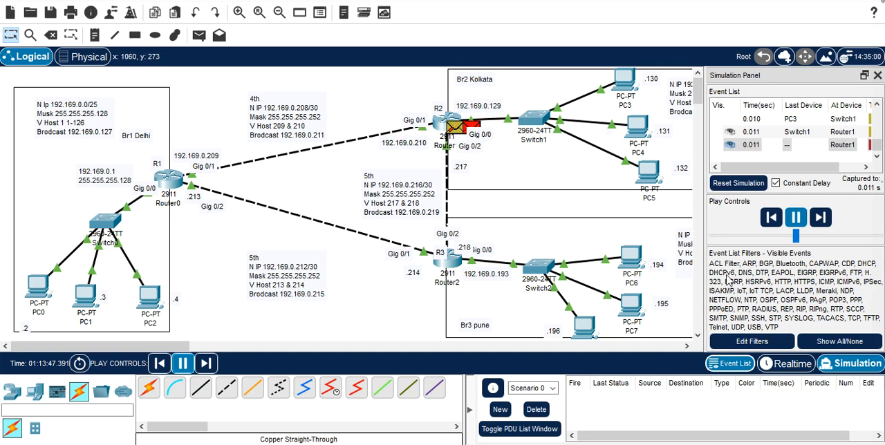
click(785, 366)
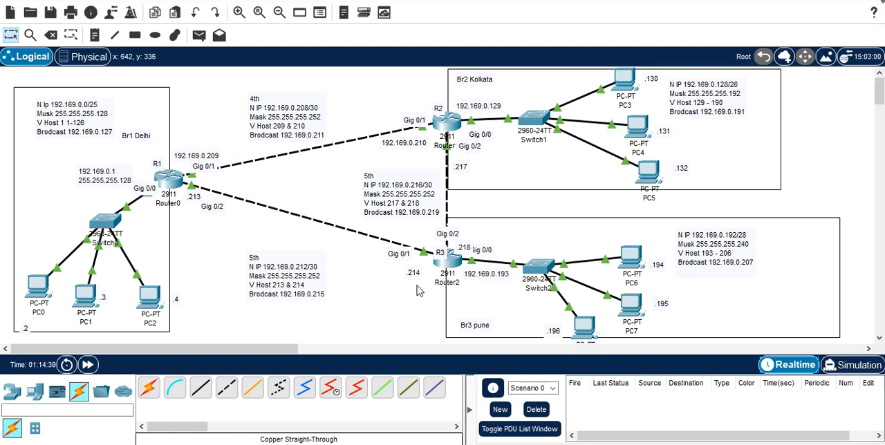
Step: Open R2's command line and enter global configuration mode
click(448, 124)
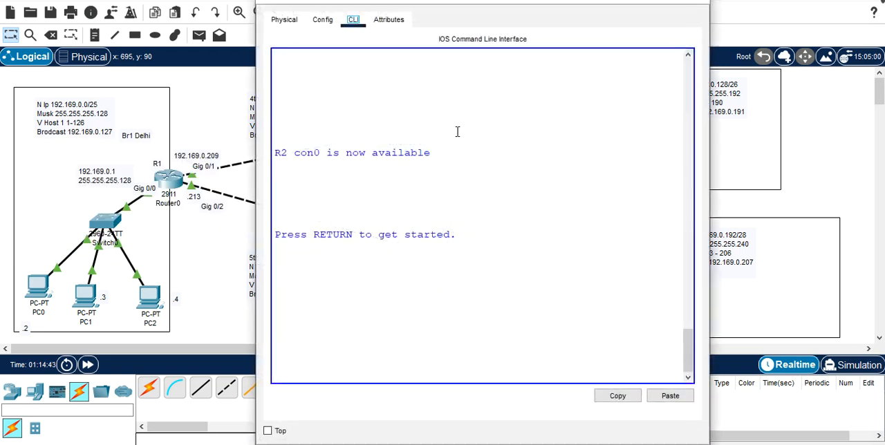
key(Return)
key(Return)
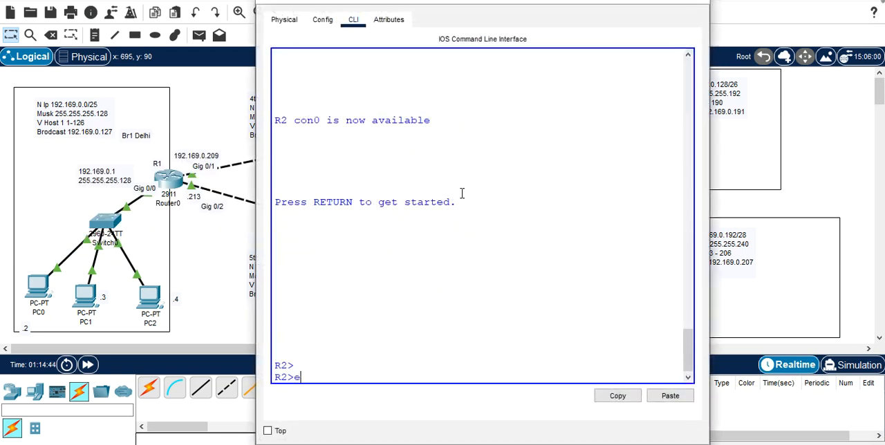
text(en)
key(Tab)
key(Return)
text(c)
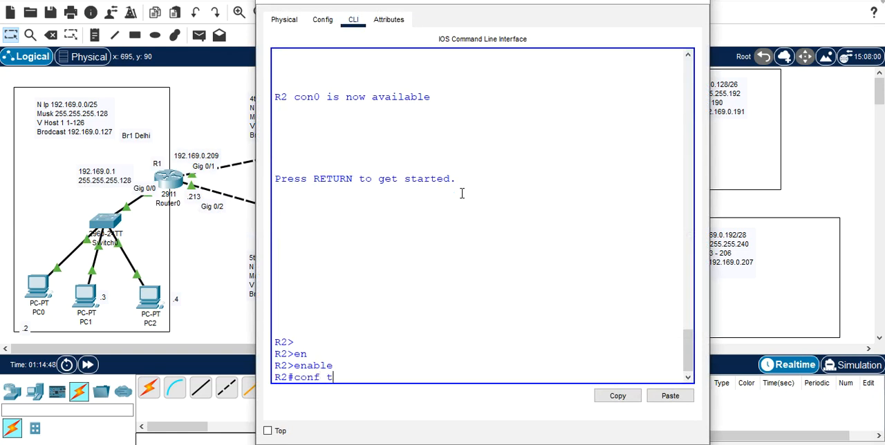
text(onf t)
key(Return)
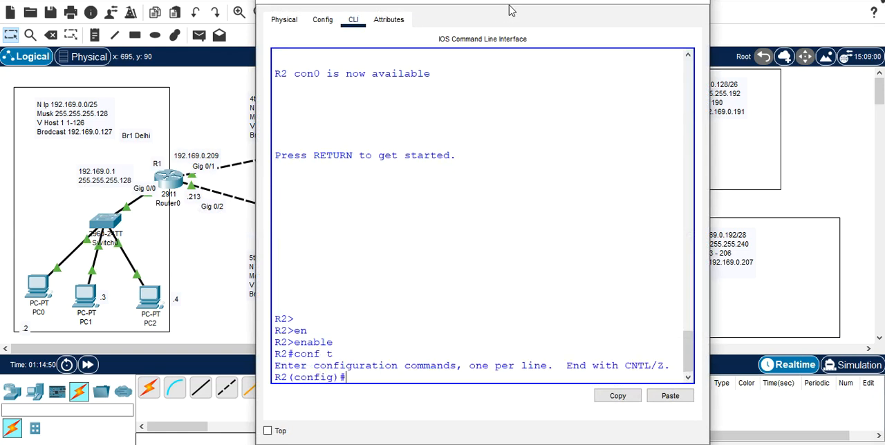
Step: Begin a static route command on R2 for the Delhi network 192.169.0.0 with mask 255.255.255.128
text(ip)
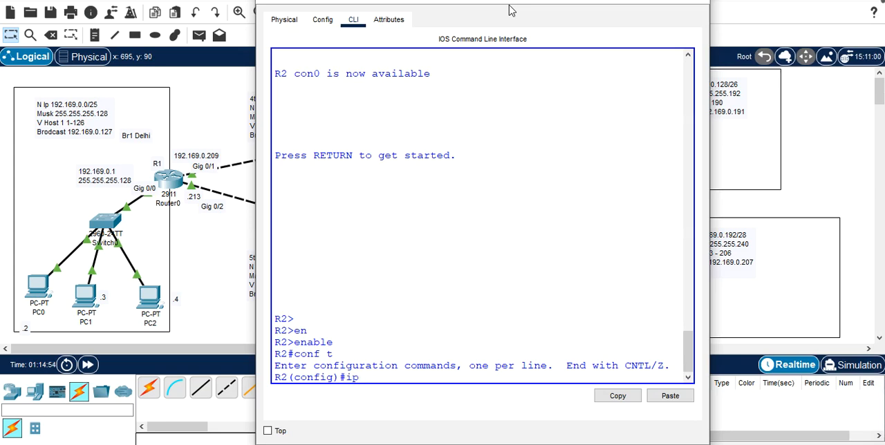
text( route 192.169.0)
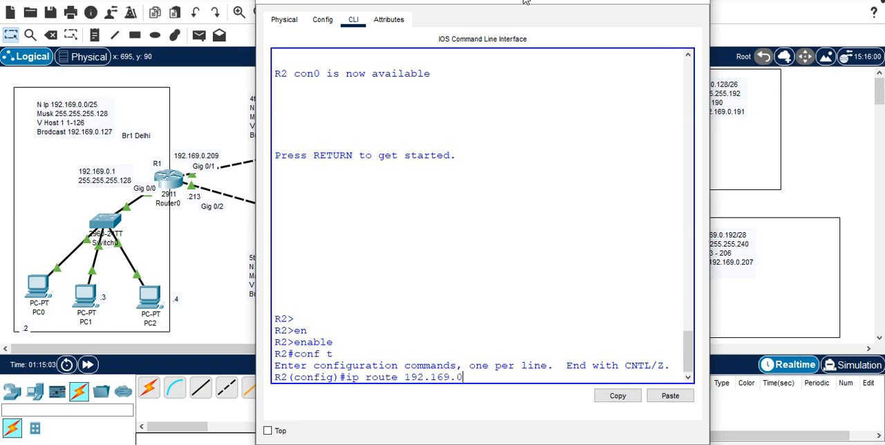
drag(537, 1, 474, 176)
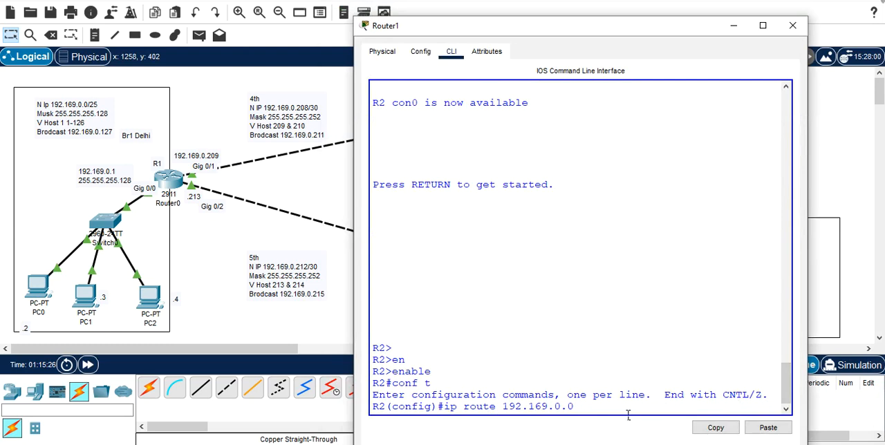
text(255.255.255.)
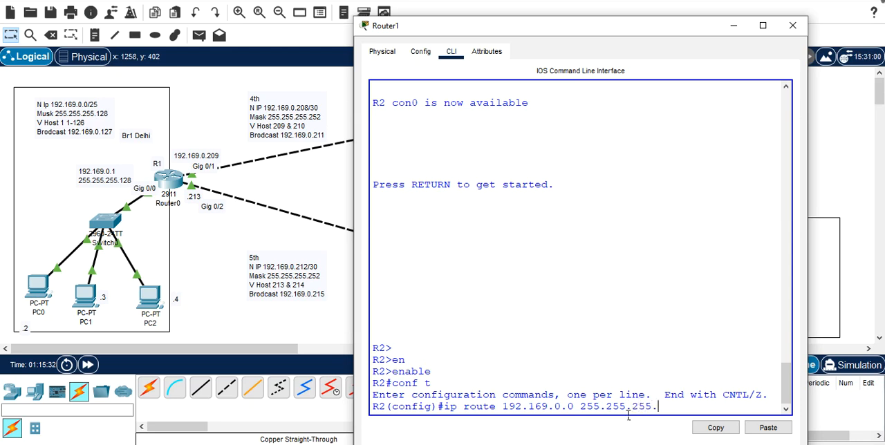
text(128)
Step: Uncover R1's link addresses, complete R2's Delhi route with next hop 192.169.0.209, and submit the command
drag(688, 36, 653, 218)
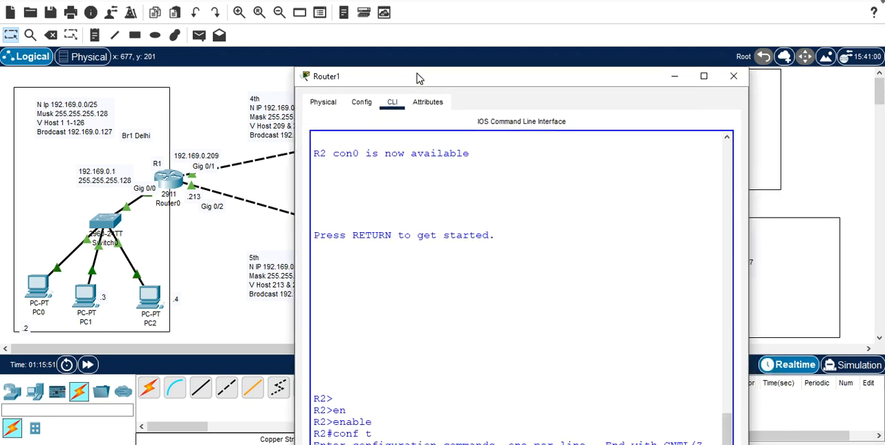
drag(417, 75, 404, 22)
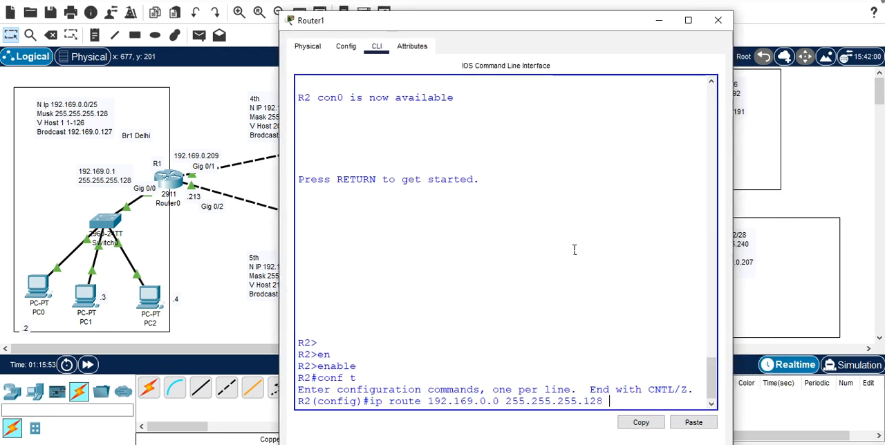
text(2)
key(BackSpace)
text(192.169.)
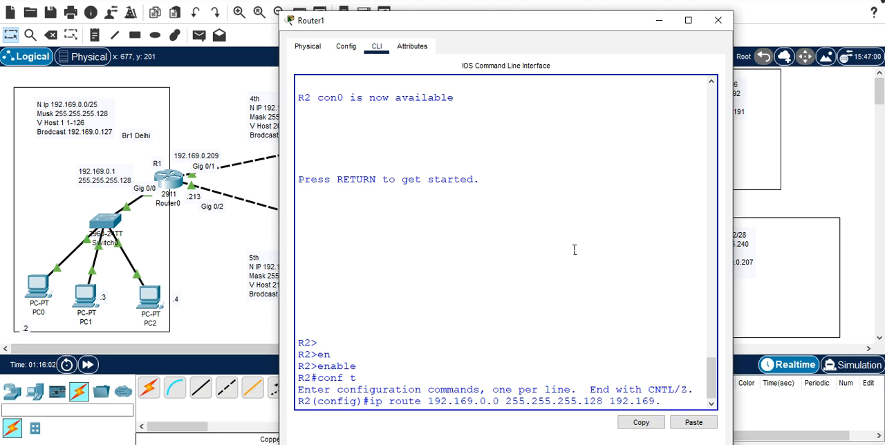
text(0.209)
drag(540, 28, 558, 3)
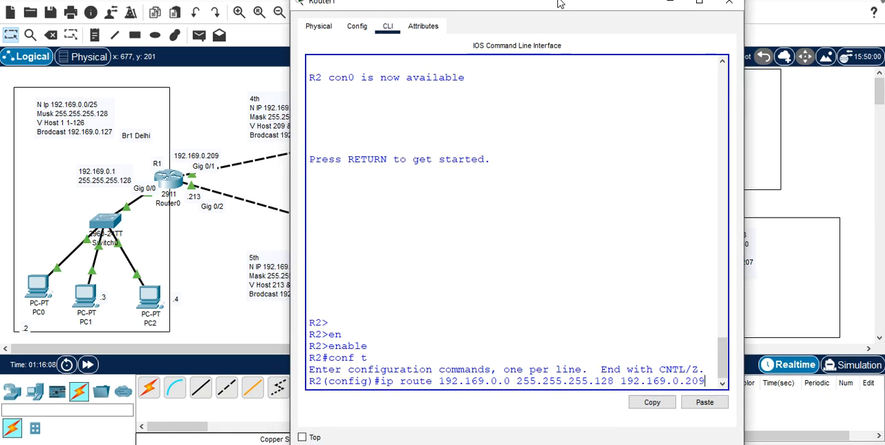
key(Return)
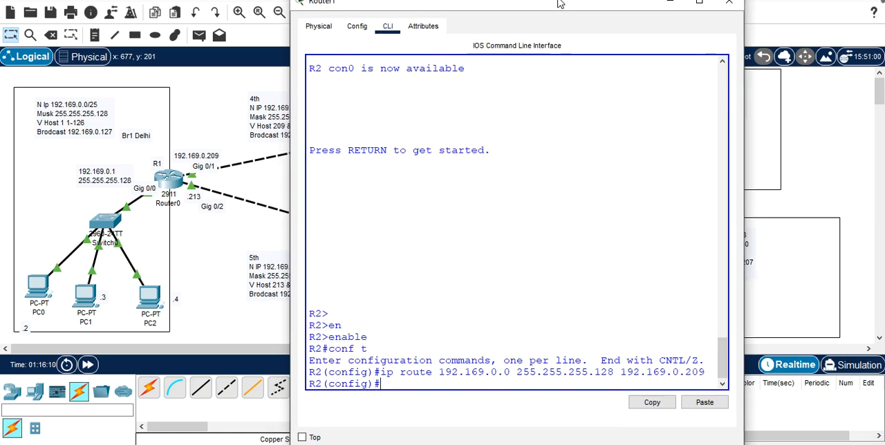
Step: Uncover the Pune network note, recall R2's previous route command, and change its destination network to 192.169.0.192
drag(560, 3, 224, 43)
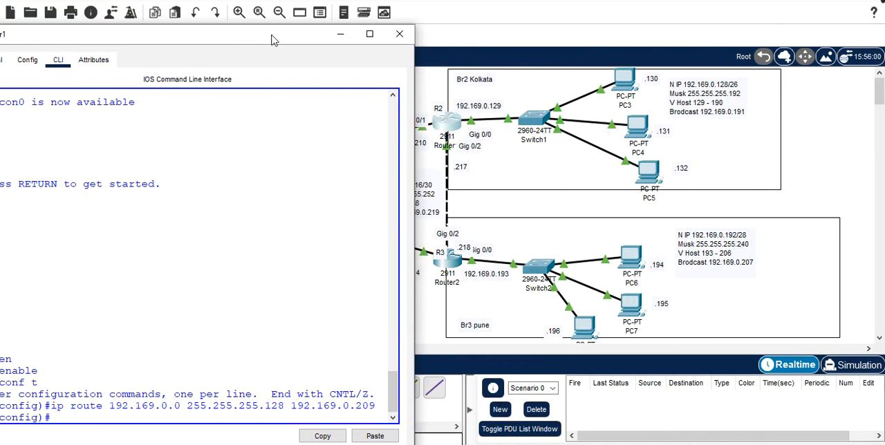
drag(273, 41, 533, 9)
key(Up)
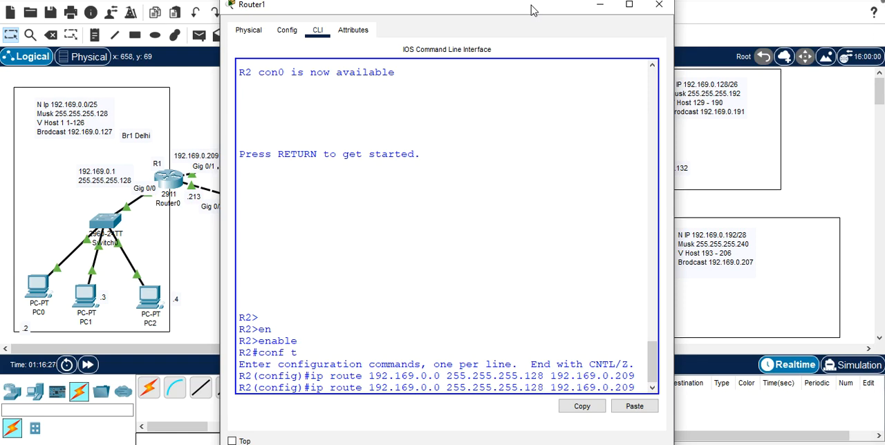
key(BackSpace)
key(BackSpace)
text(92)
Step: Change the subnet mask in R2's Pune route command to 255.255.255.240
key(Right)
key(Right)
key(Right)
key(Right)
key(Right)
key(Right)
key(Right)
key(Left)
key(Left)
key(Left)
key(Left)
key(Left)
key(BackSpace)
text(192)
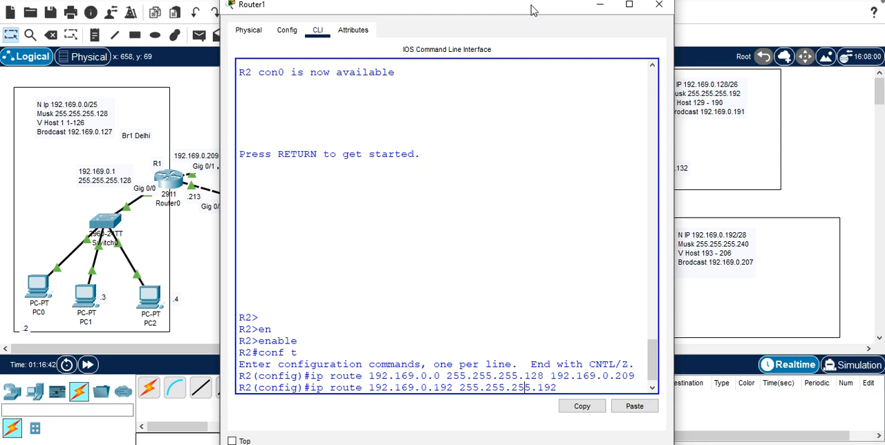
key(BackSpace)
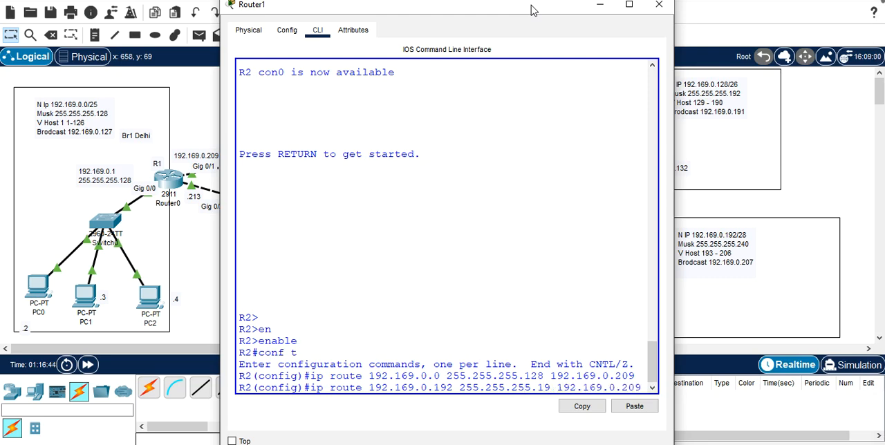
key(BackSpace)
key(BackSpace)
text(2)
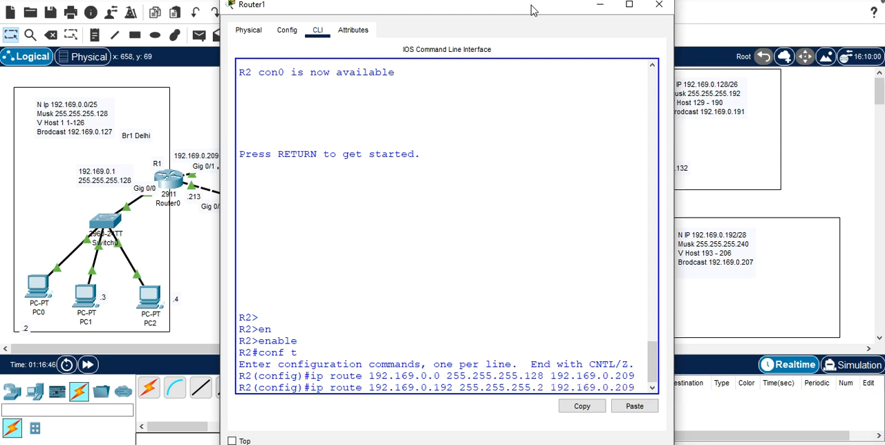
text(40)
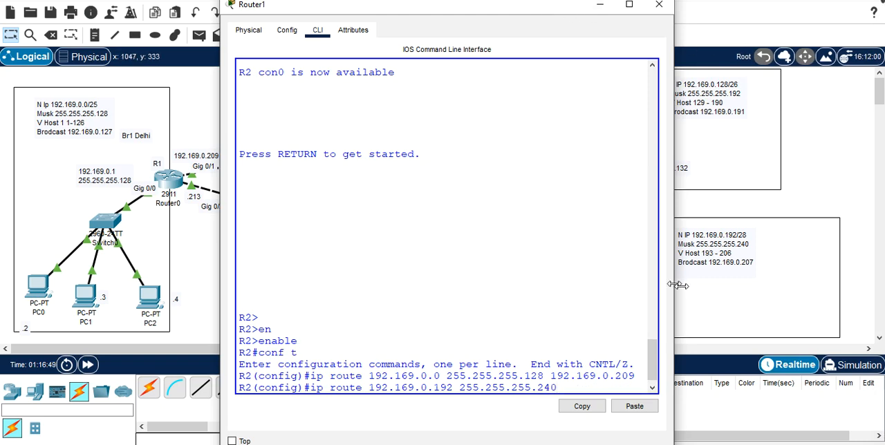
Step: Complete R2's Pune route with next hop 192.169.0.218, submit the command, and close the router's window
drag(674, 285, 702, 286)
drag(532, 12, 247, 121)
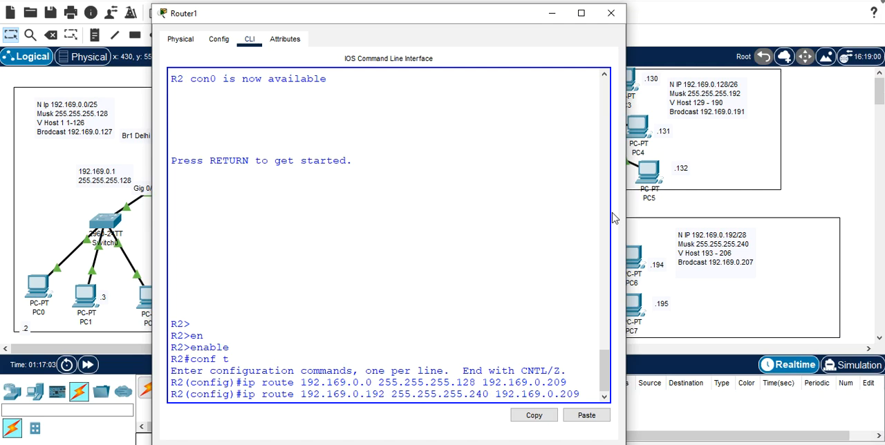
key(BackSpace)
key(BackSpace)
text(18)
key(Return)
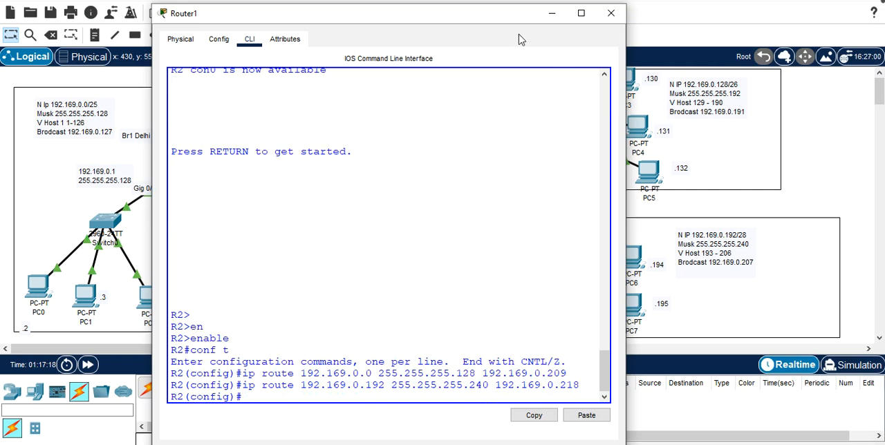
click(611, 13)
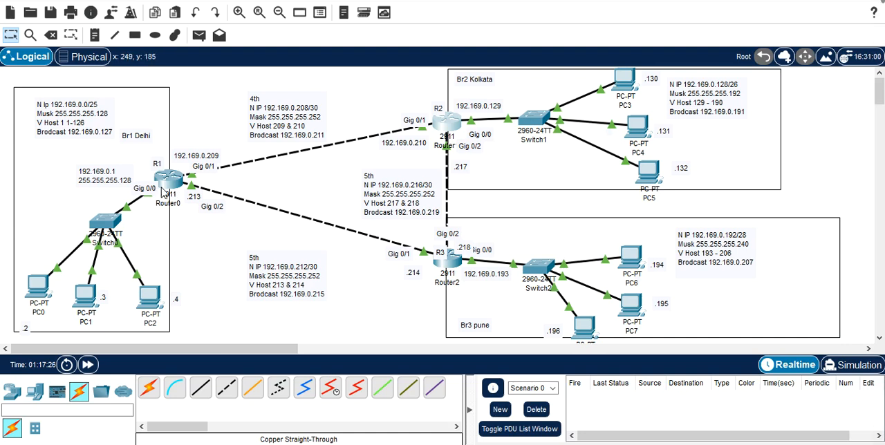
Step: Test connectivity from PC0 to the Kolkata branch by repeating the ping to 192.169.0.130 in its command prompt
click(39, 289)
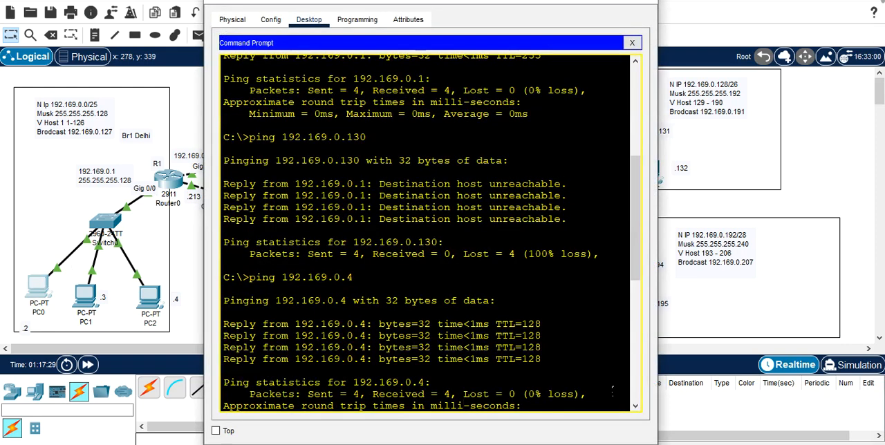
click(636, 406)
click(636, 406)
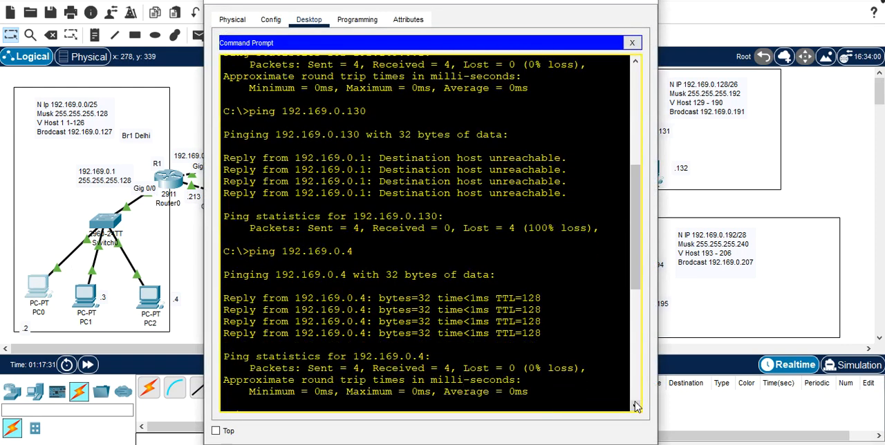
click(636, 407)
click(636, 407)
click(636, 406)
click(636, 406)
click(636, 407)
click(635, 406)
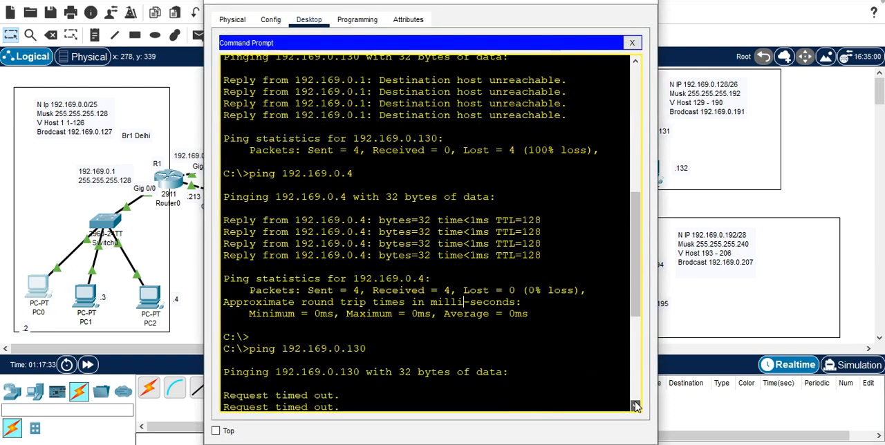
scroll(636, 406, down, 7)
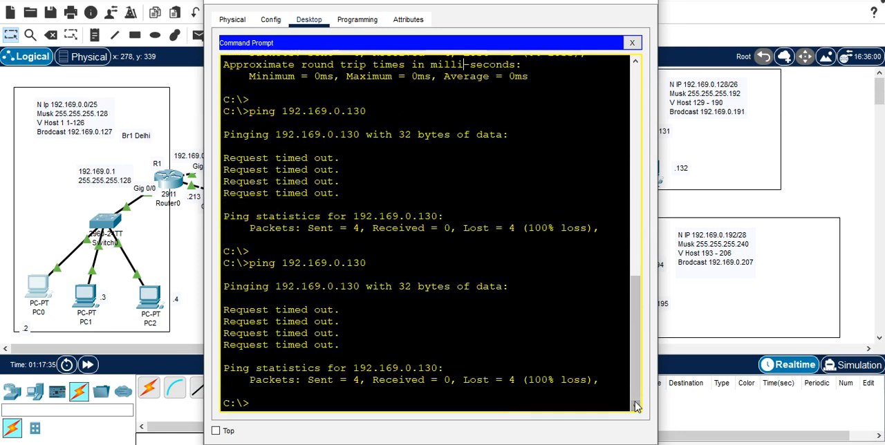
key(Up)
key(Return)
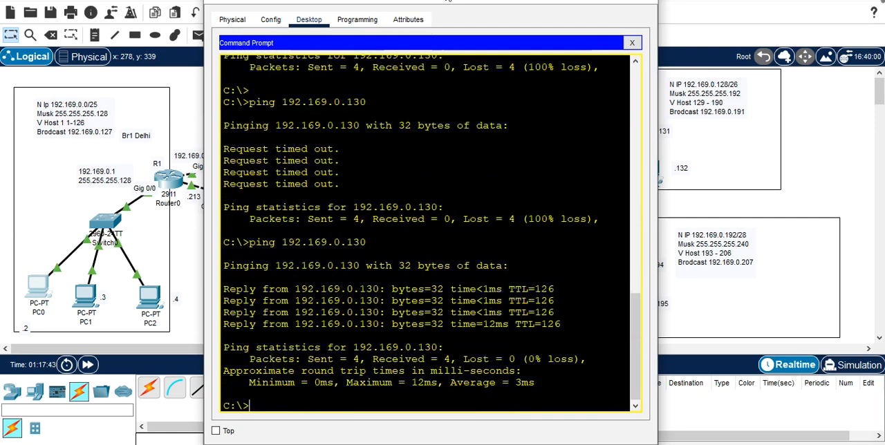
Step: Try to clear PC0's command prompt with the cls command
drag(447, 1, 583, 104)
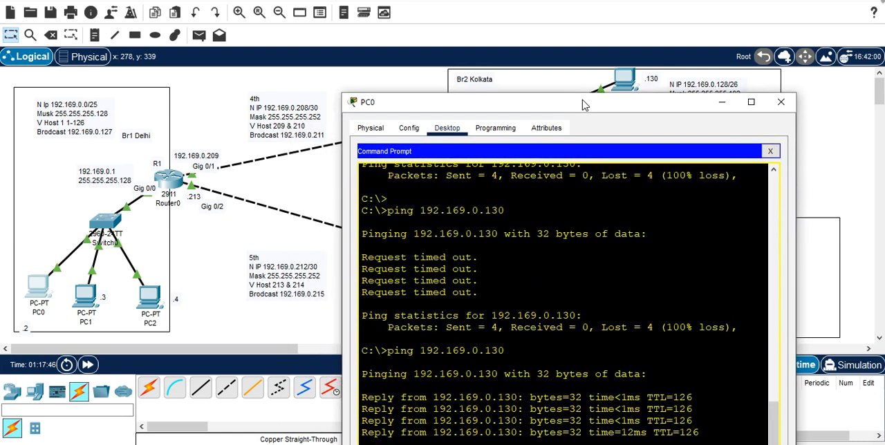
double_click(626, 202)
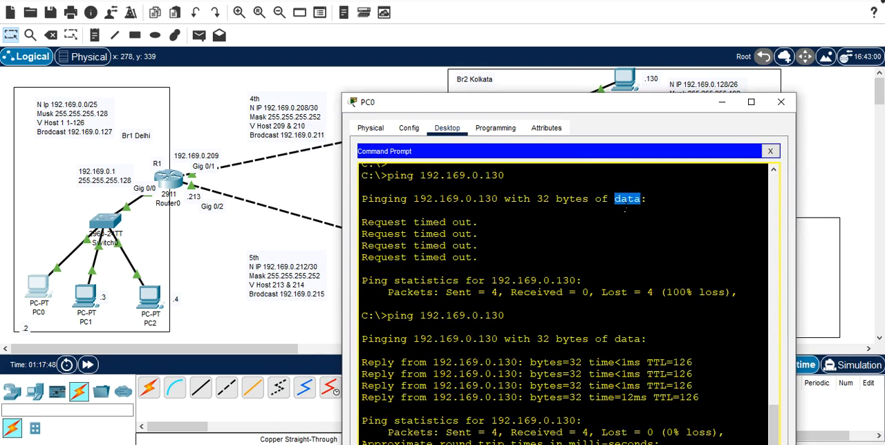
click(626, 204)
text(cls)
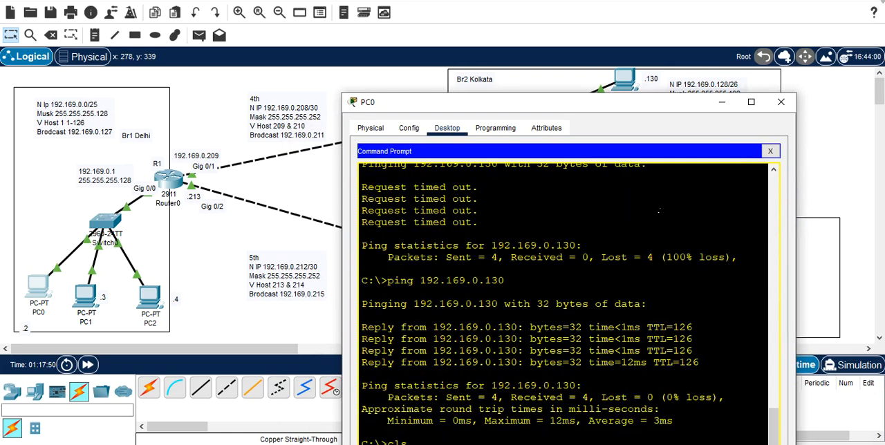
drag(663, 110, 713, 34)
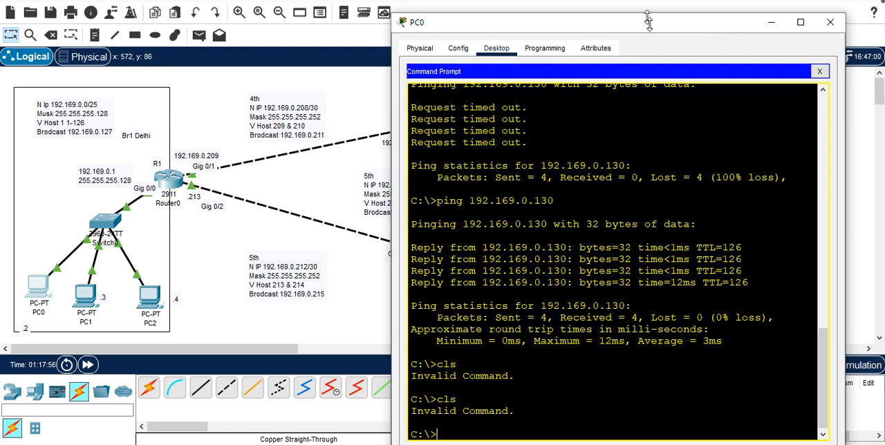
Step: Uncover the branch PCs' addresses, ping the Pune host 192.169.0.194 from PC0, and close PC0's window
drag(647, 27, 477, 220)
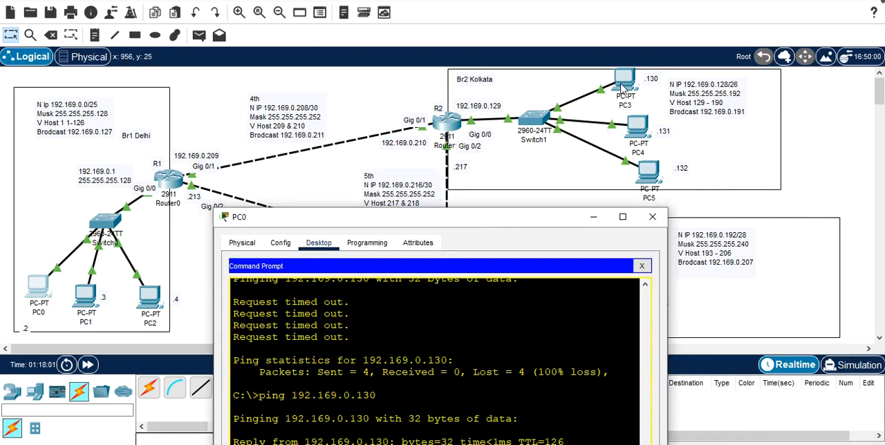
drag(488, 223, 355, 24)
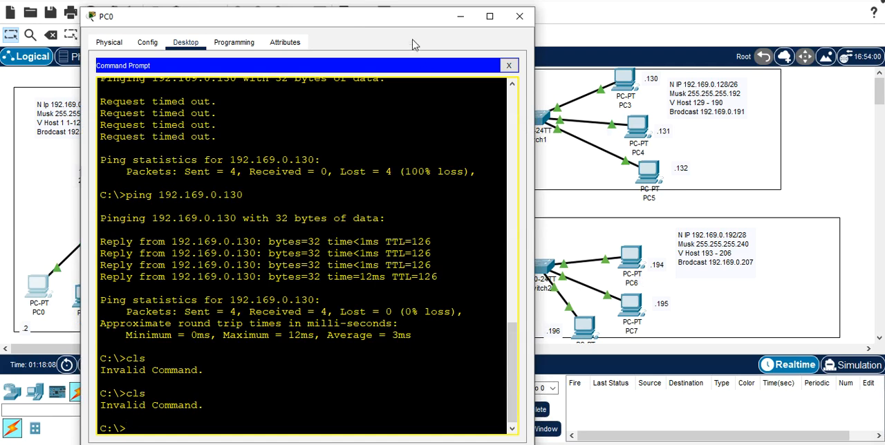
drag(406, 21, 385, 1)
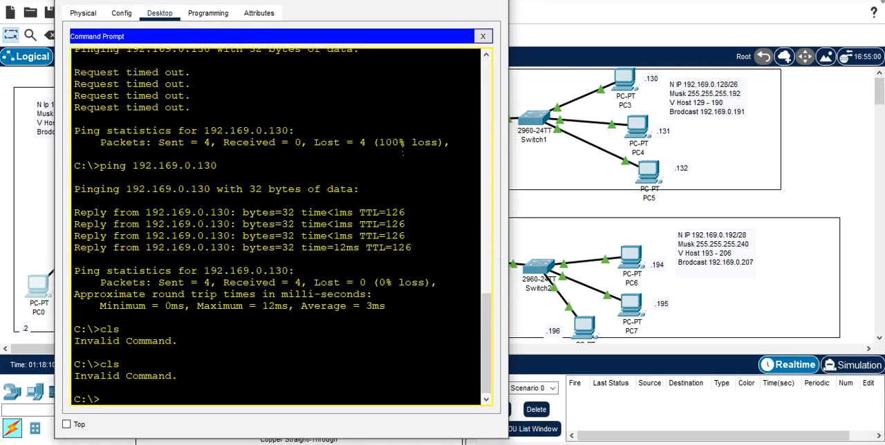
text(cls)
key(Up)
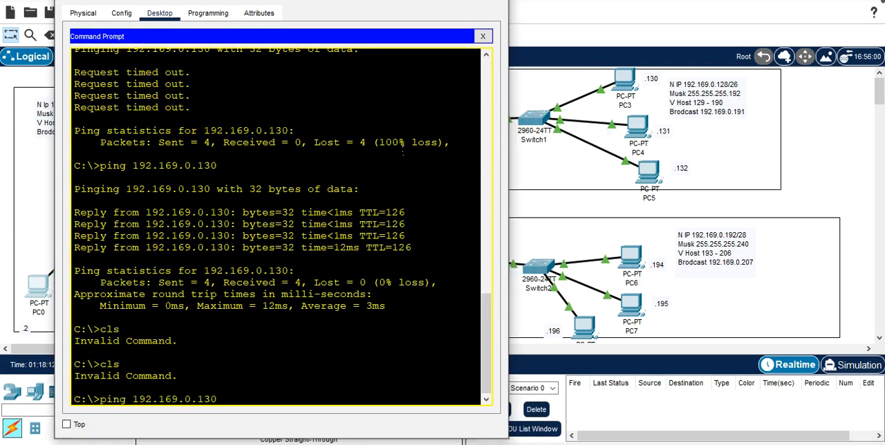
key(BackSpace)
text(94)
key(Return)
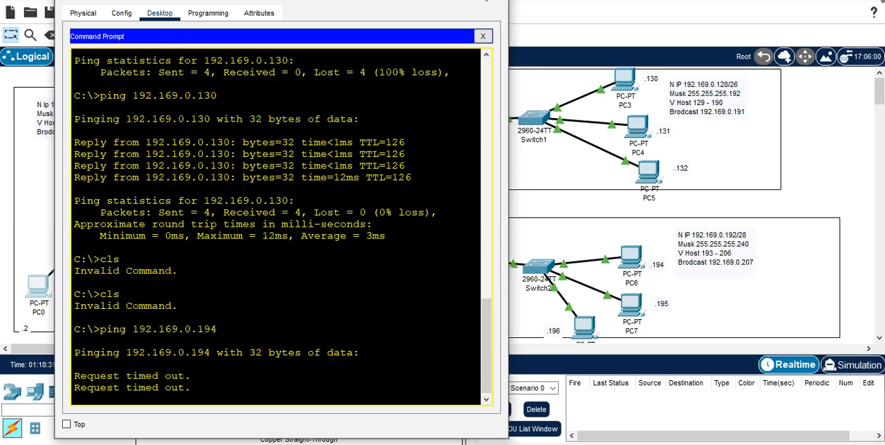
click(500, 3)
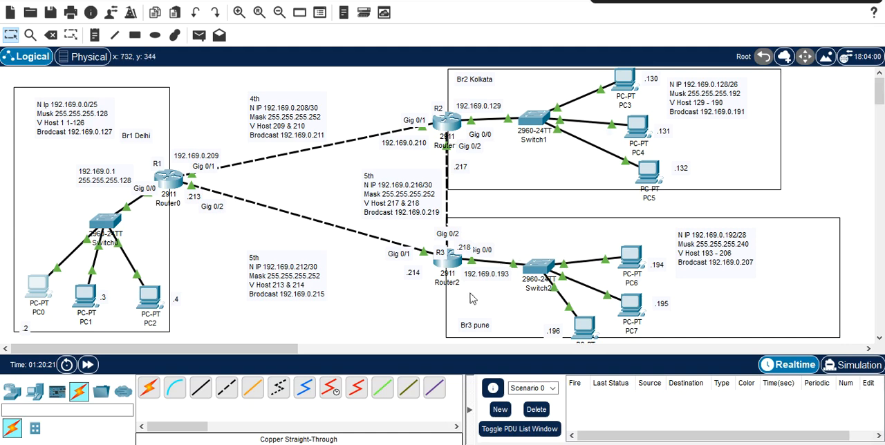
Step: Open the command line of R3 and enter global configuration mode through privileged mode
click(451, 266)
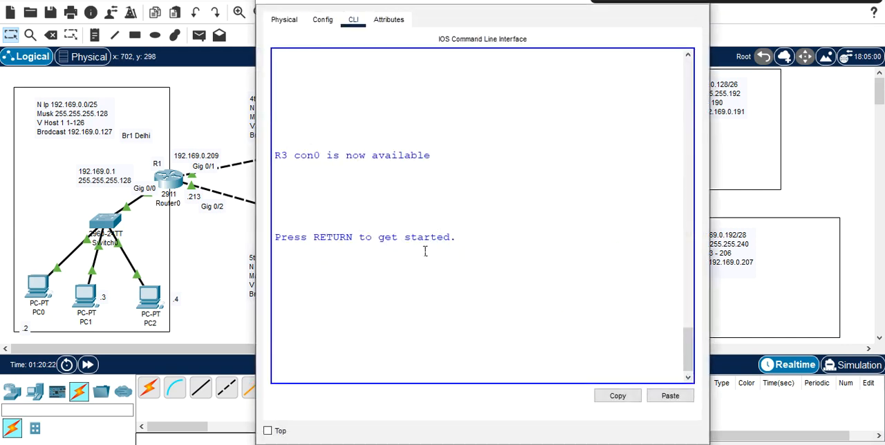
key(Return)
key(Return)
key(Return)
key(Return)
text(e)
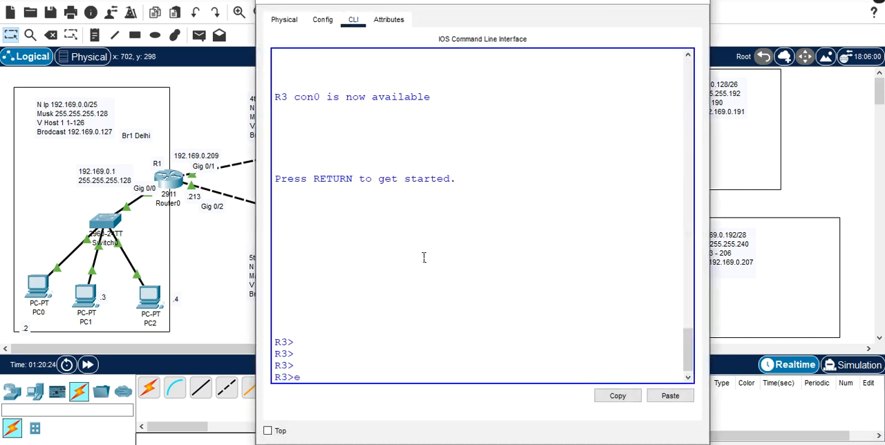
text(n)
key(Tab)
key(Return)
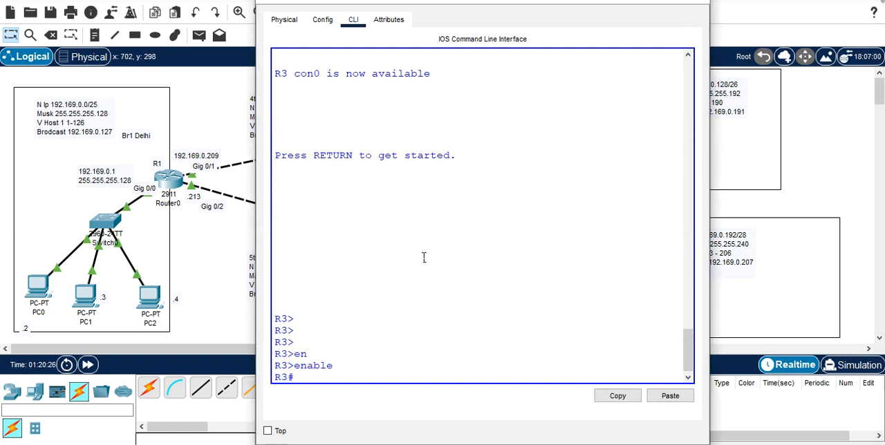
text(conf t)
key(Return)
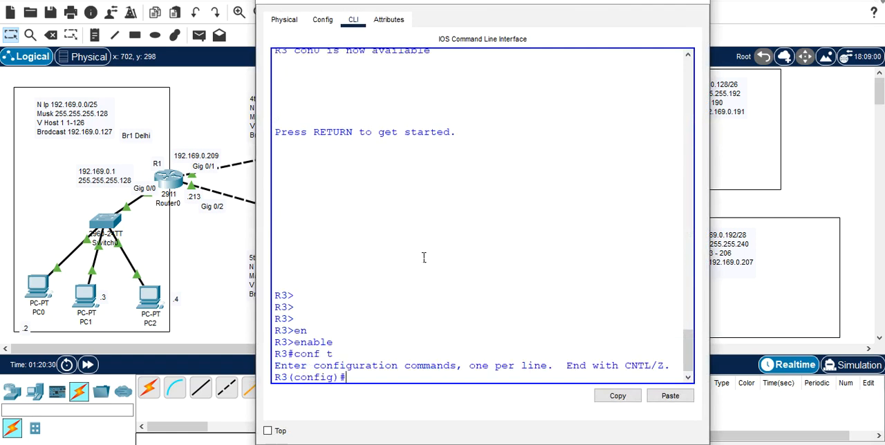
Step: Begin a static route command on R3 for the Delhi network 192.169.0.0 with mask 255.255.255.128
text(ip route 192.1)
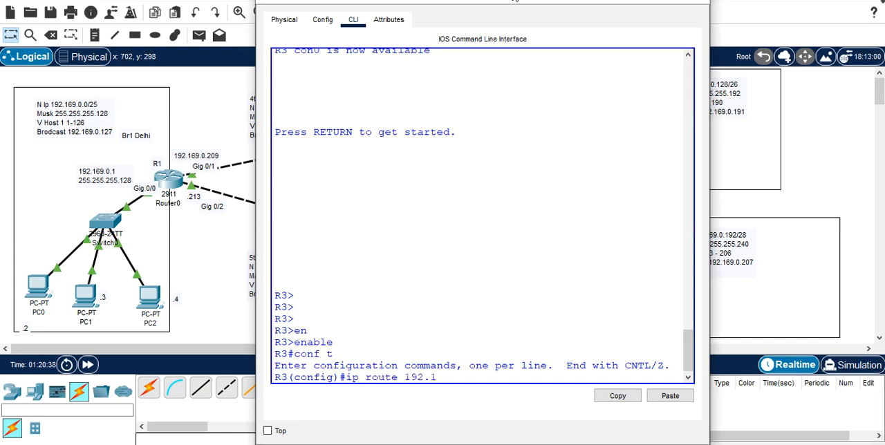
text(69.0.)
drag(514, 0, 578, 352)
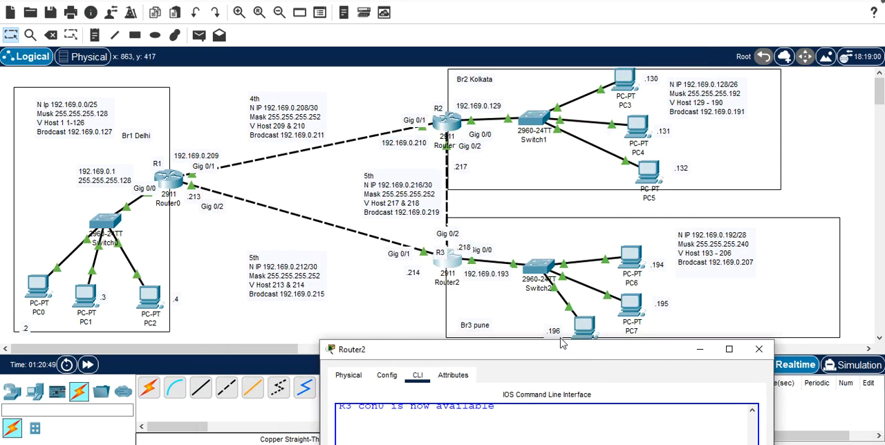
drag(545, 349, 461, 23)
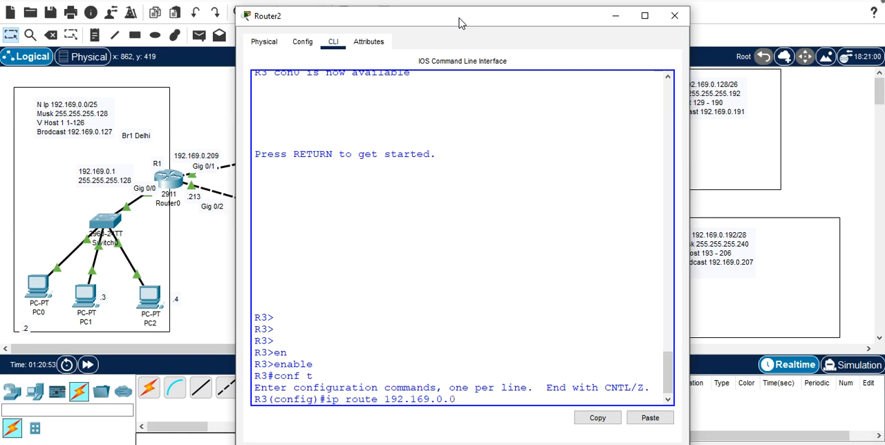
text(255.255.255.128)
Step: Uncover R1's link addresses, complete R3's Delhi route with next hop 192.169.0.213, and submit the command
drag(460, 23, 600, 47)
double_click(600, 47)
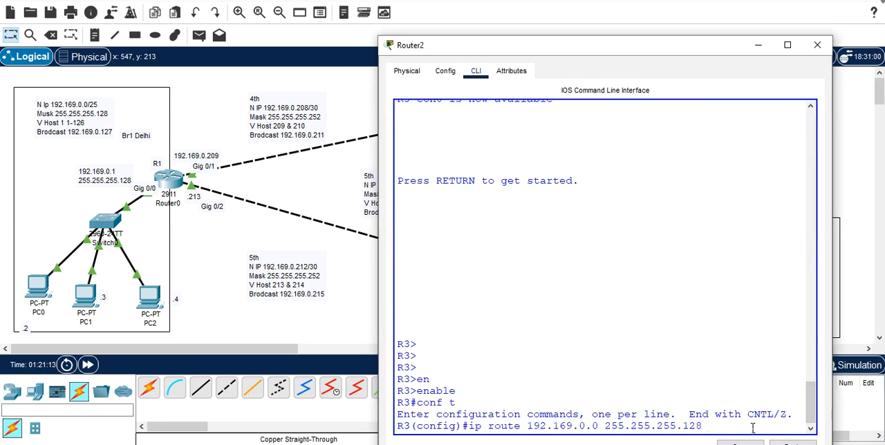
text(192.169.0.213)
key(Return)
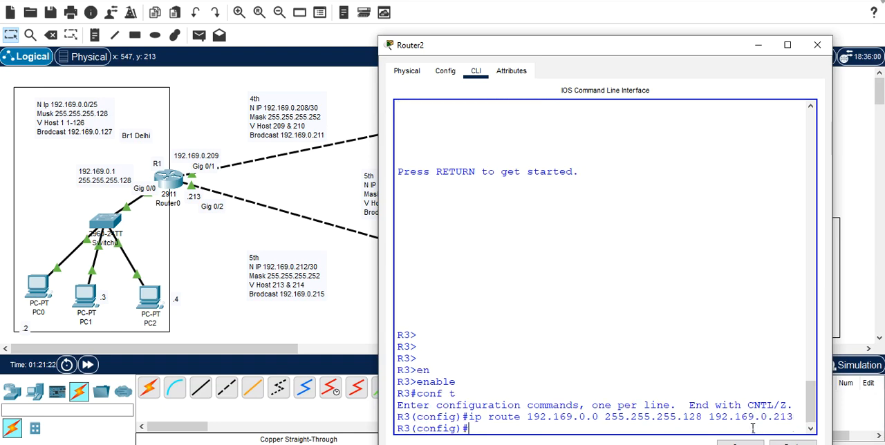
Step: Recall R3's previous route command, uncover the Kolkata network note, and change the destination network to 192.169.0.128
key(Up)
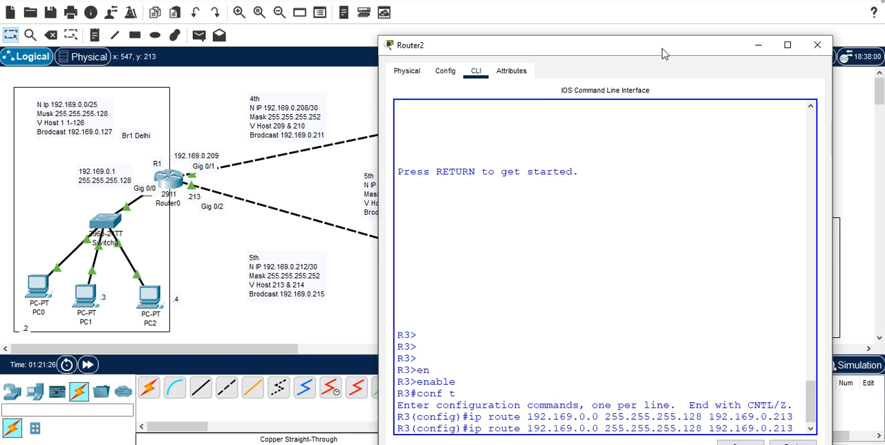
drag(661, 53, 295, 15)
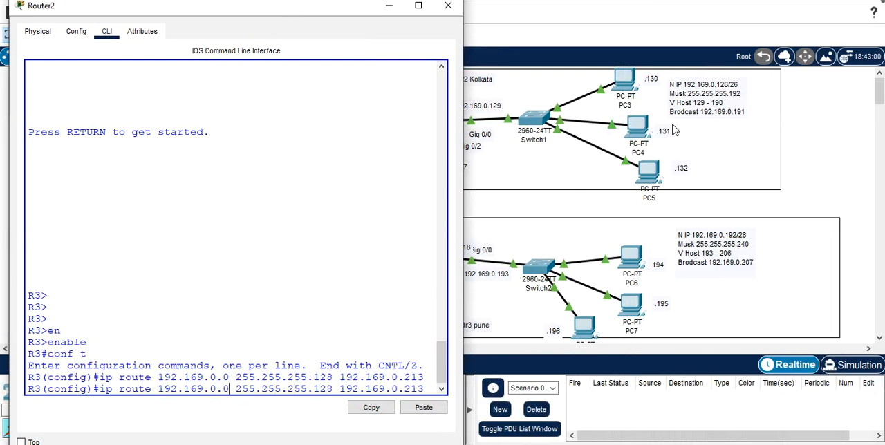
key(BackSpace)
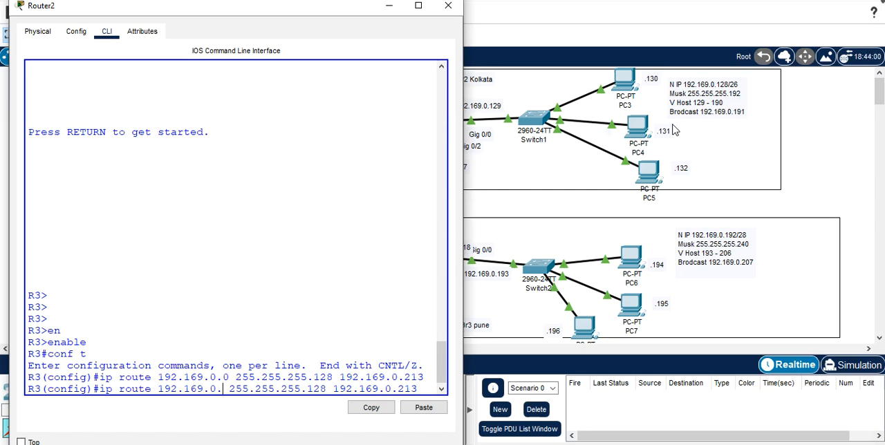
text(128)
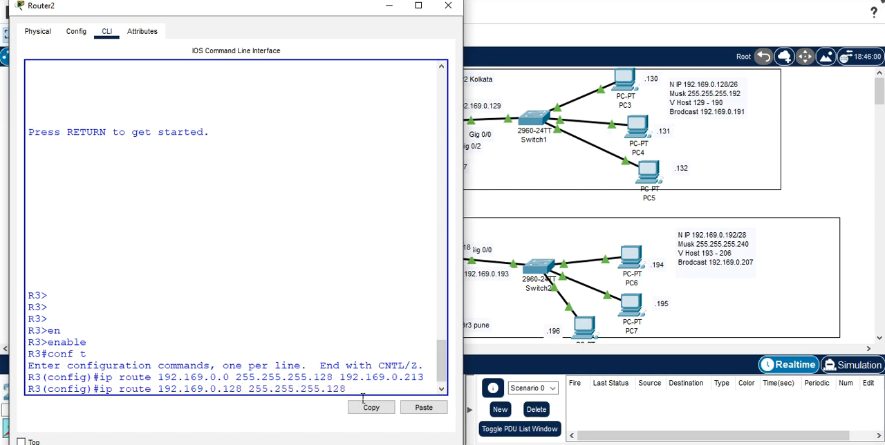
key(BackSpace)
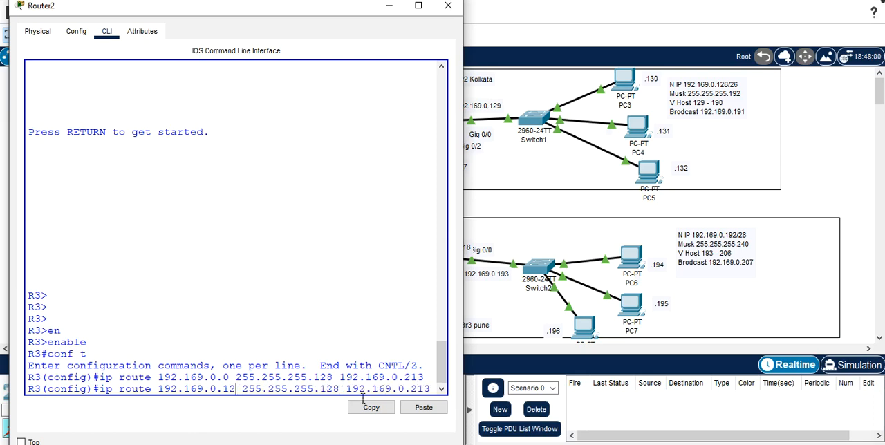
text(8)
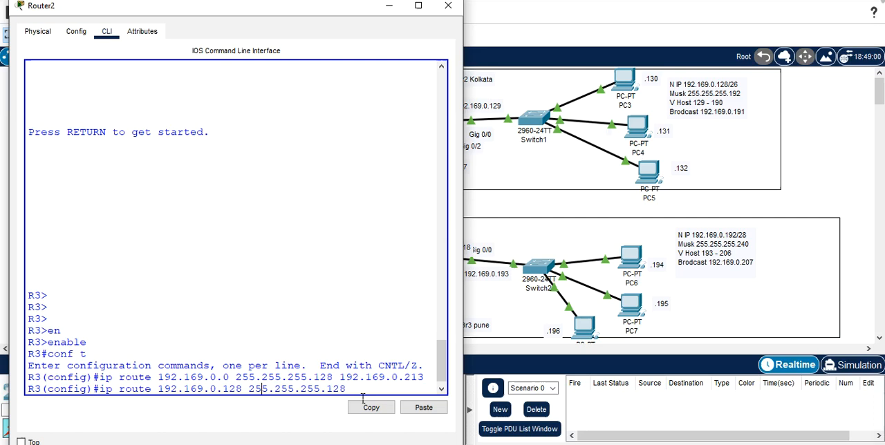
Step: Change the subnet mask in R3's Kolkata route command to 255.255.255.192
key(BackSpace)
key(BackSpace)
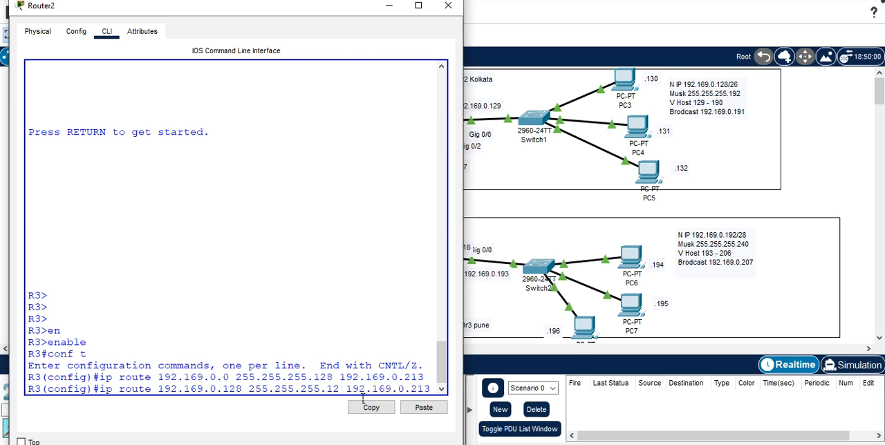
text(92)
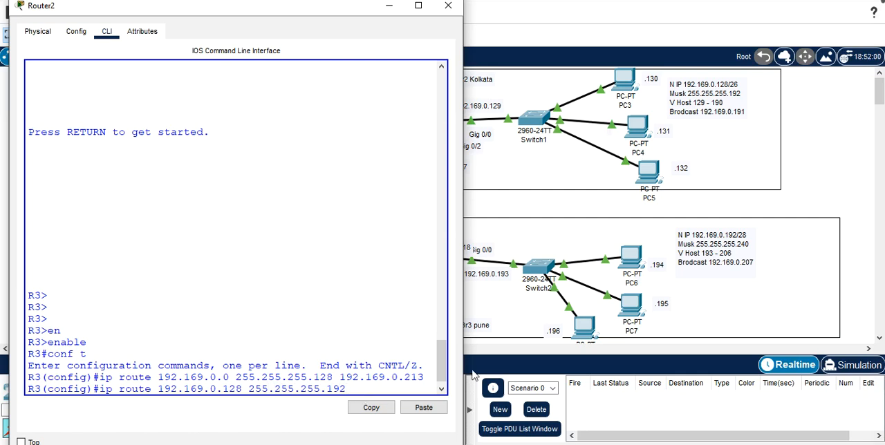
Step: Uncover R2's link addresses, complete R3's Kolkata route with next hop 192.169.0.217, submit the command, and close the router window
drag(462, 371, 490, 371)
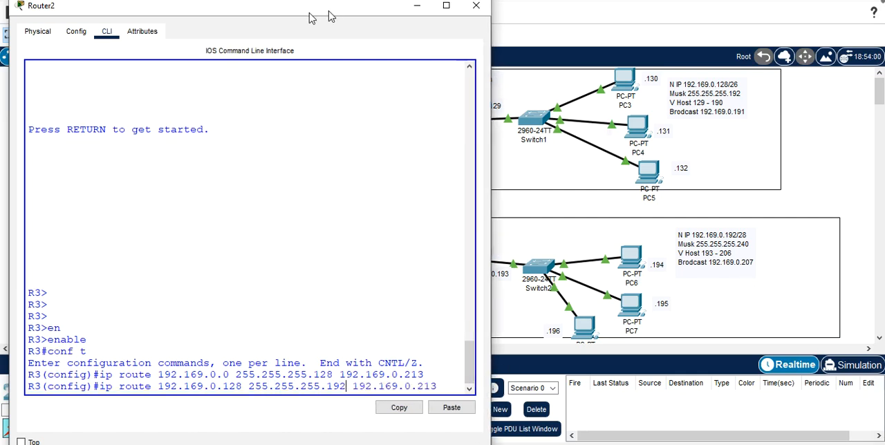
drag(333, 11, 229, 16)
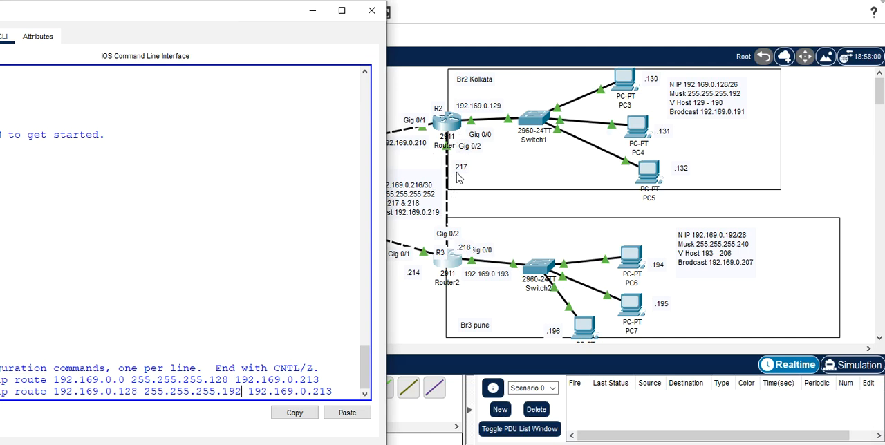
drag(263, 15, 405, 6)
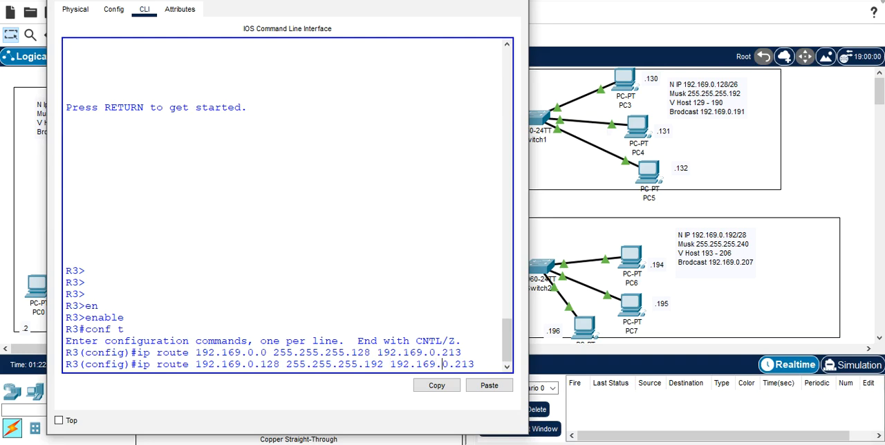
key(BackSpace)
text(7)
key(Return)
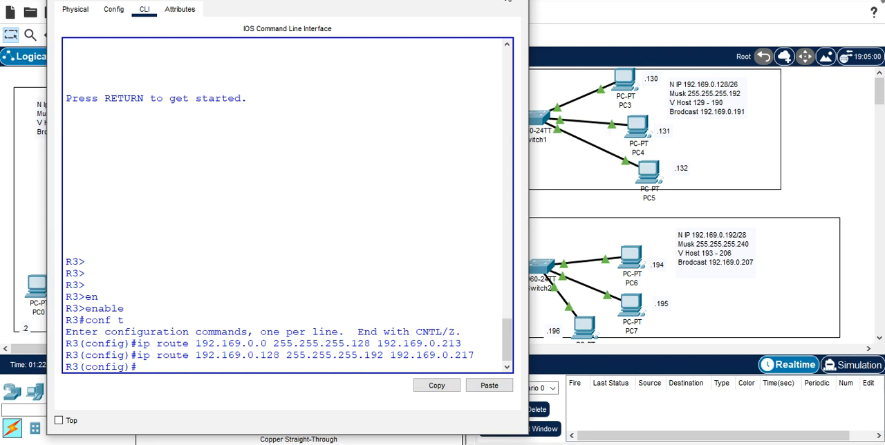
click(516, 1)
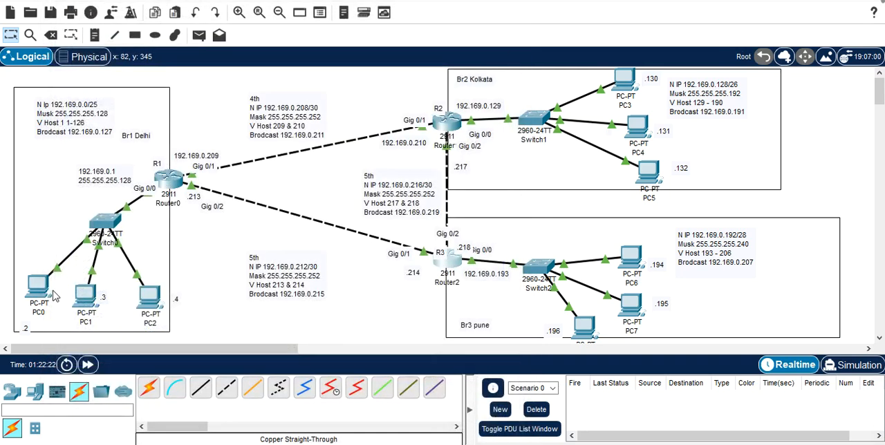
Step: Open the Command Prompt on PC1 in the Delhi branch and begin a ping command with 192.169.0
click(84, 296)
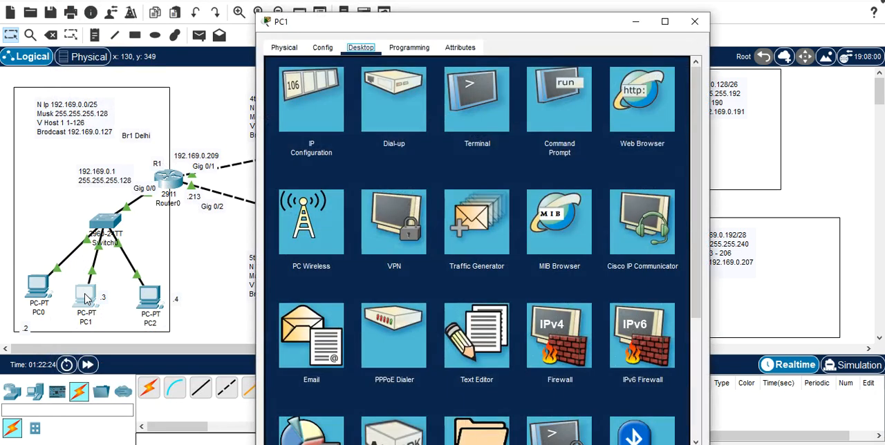
click(574, 107)
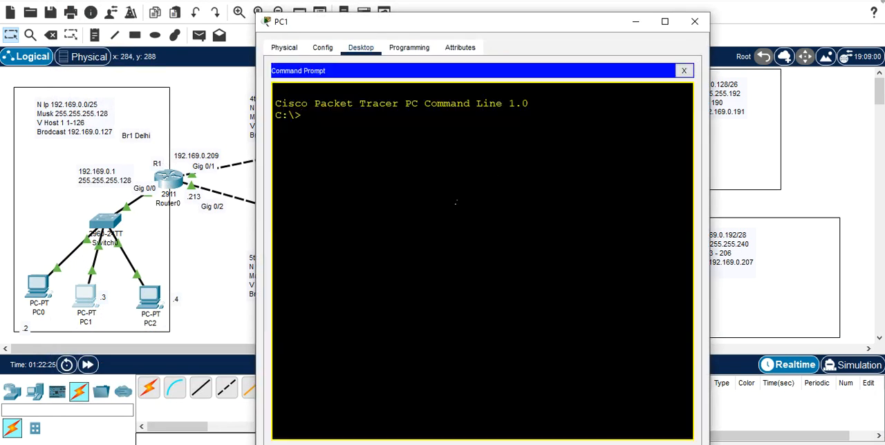
text(ping 192)
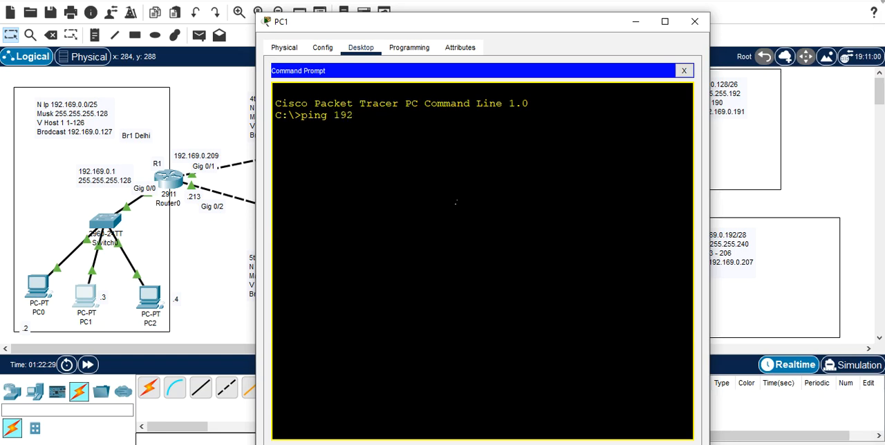
text(.169)
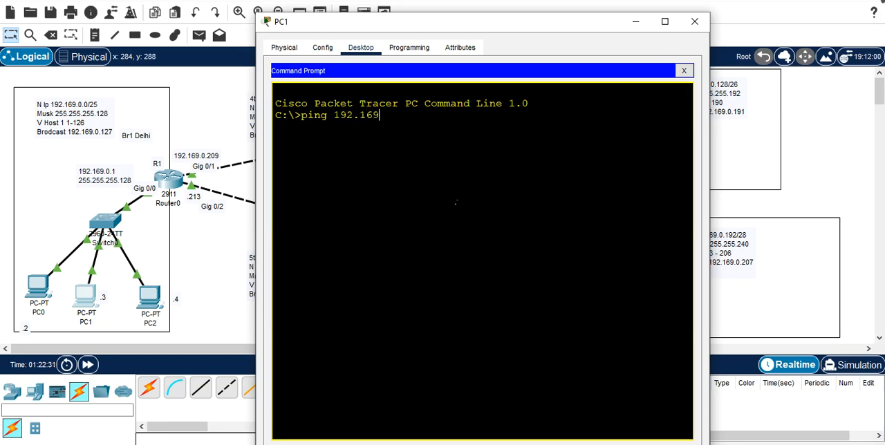
text(.0.130)
Step: Uncover the Pune branch PCs, complete PC1's ping command with target 192.169.0.195, and run it
key(BackSpace)
key(BackSpace)
key(BackSpace)
drag(571, 24, 367, 23)
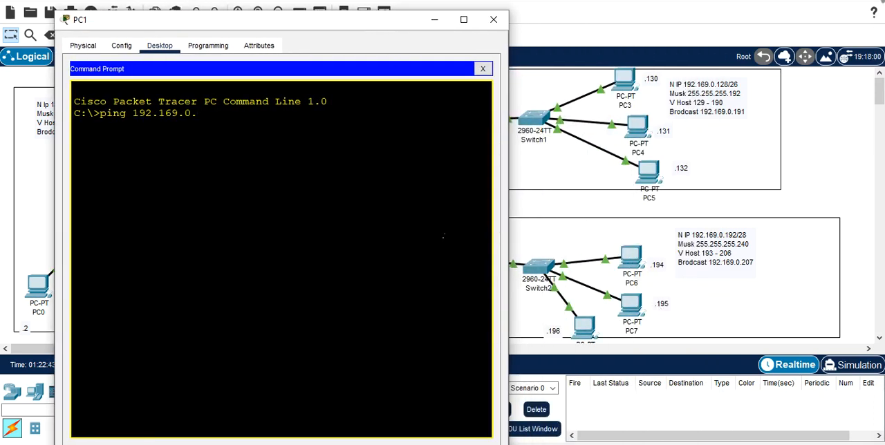
text(195)
key(Return)
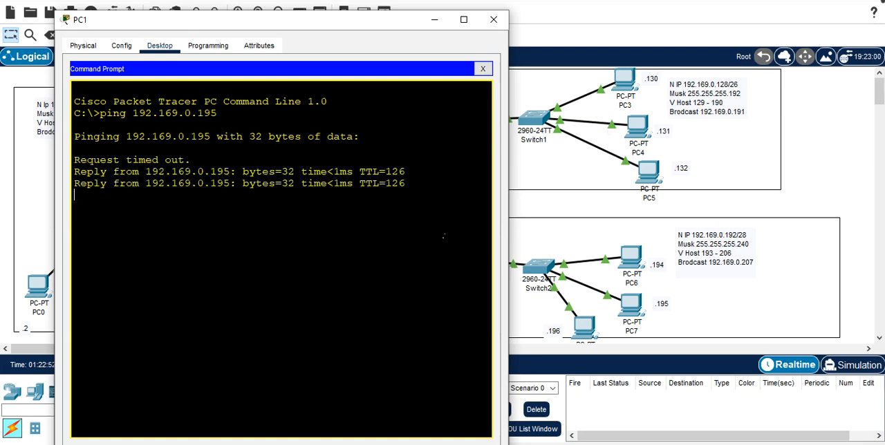
Step: Repeat the ping from PC1 to 192.169.0.195 and reposition the PC1 window to uncover the Delhi network
key(Up)
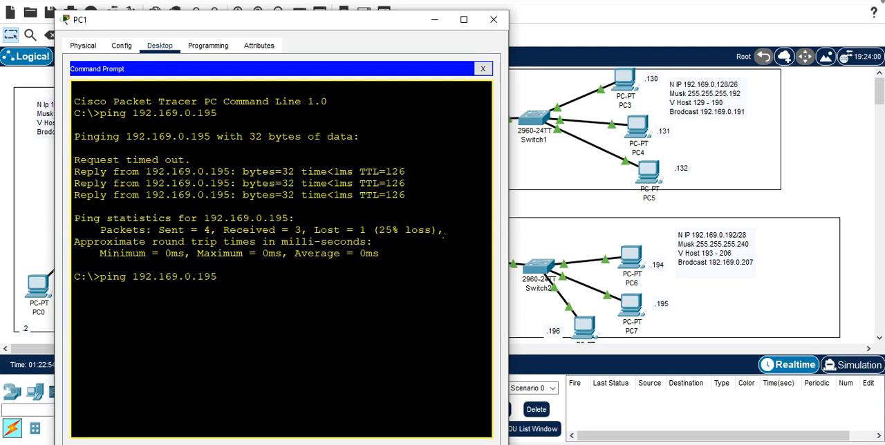
key(Return)
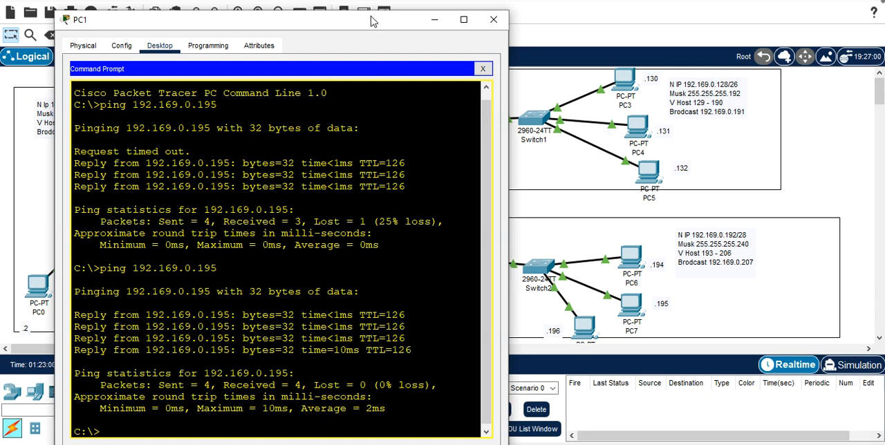
drag(373, 22, 428, 27)
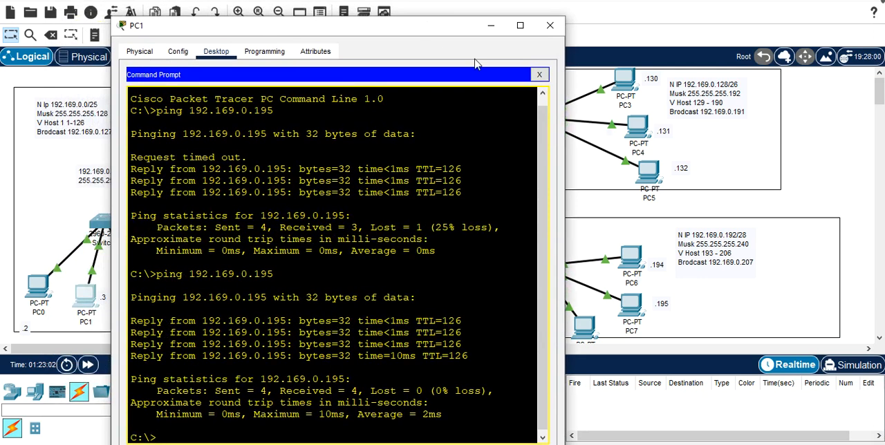
Step: Rerun PC1's ping to 192.169.0.195 in Simulation mode and play the packet's movement through the topology
click(852, 366)
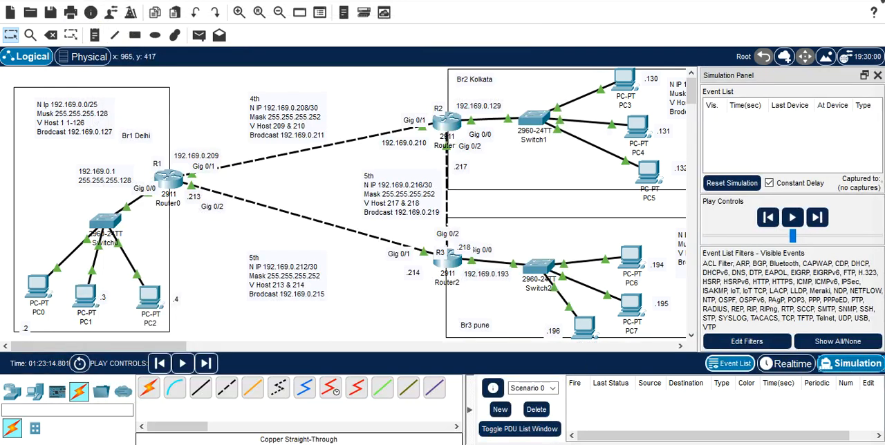
click(710, 412)
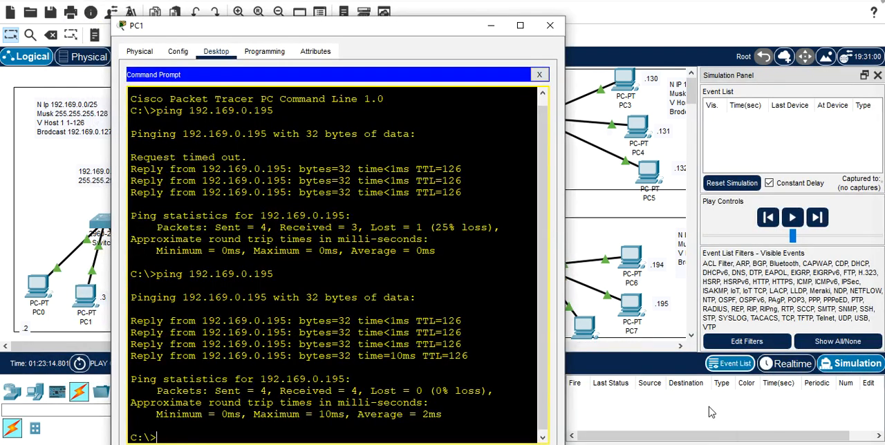
drag(544, 395, 544, 430)
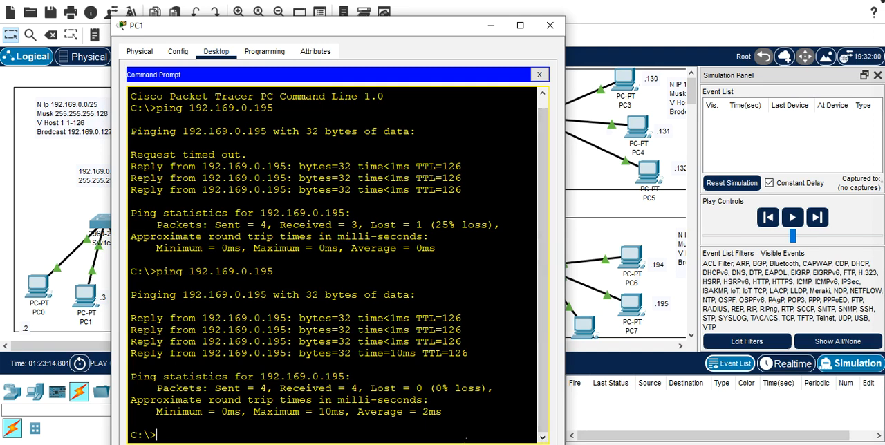
key(Up)
key(Return)
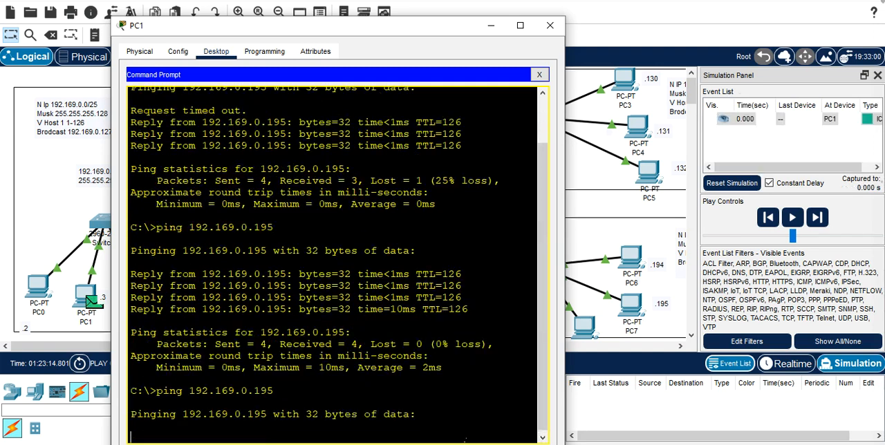
click(64, 171)
click(185, 364)
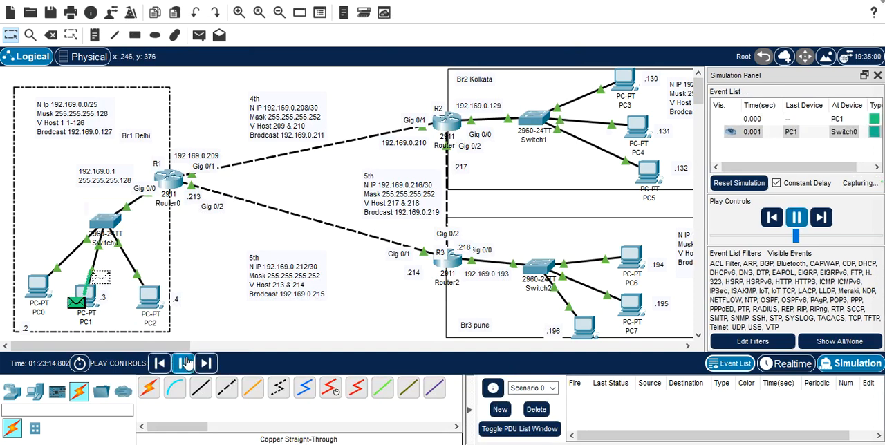
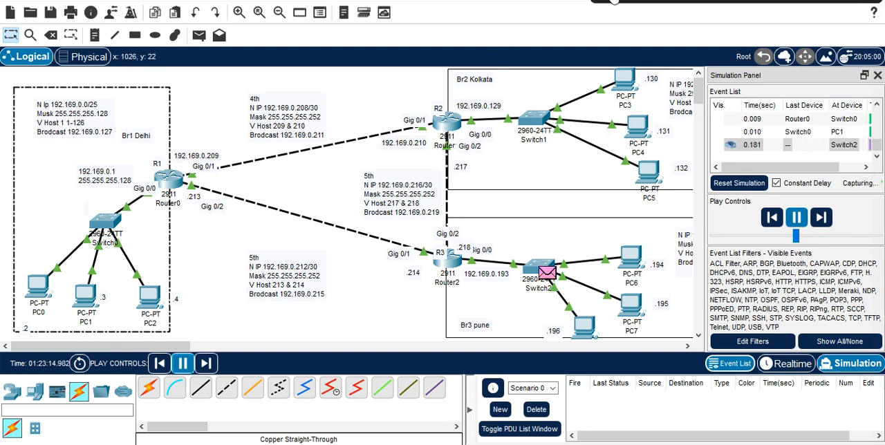
Step: Return to Realtime mode and start a command-line session on the Delhi branch router R1
click(786, 363)
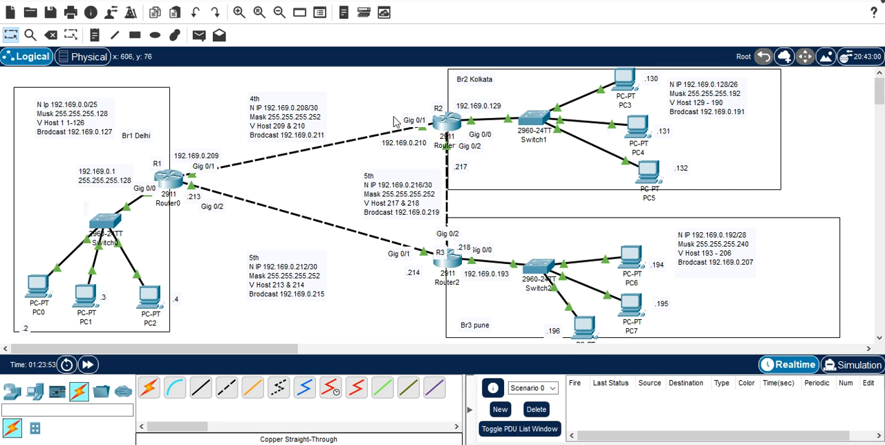
click(173, 193)
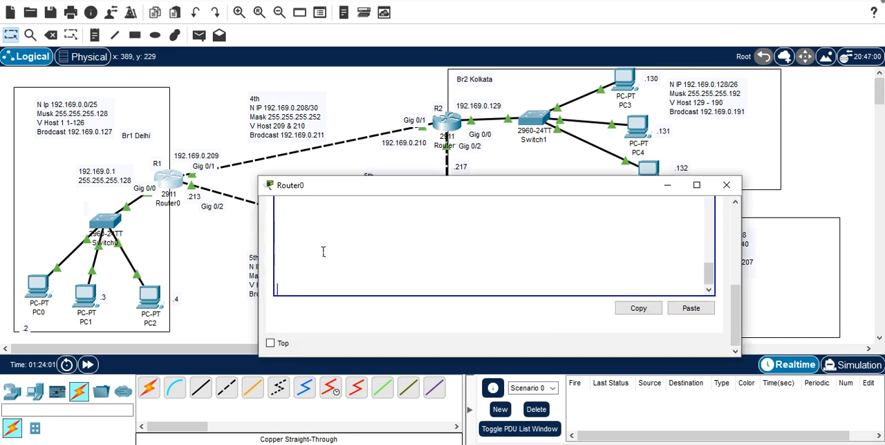
key(Return)
key(Return)
key(Return)
key(Return)
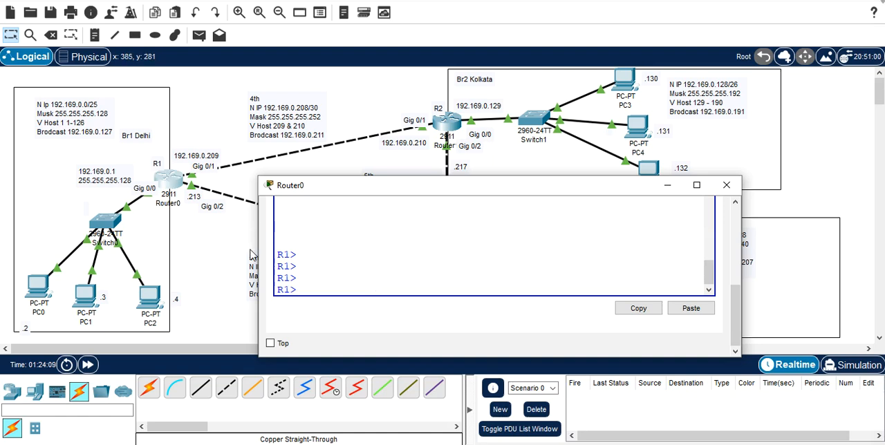
Step: Enter privileged mode on R1 with enable, and open global configuration mode with conf t
text(en)
key(Tab)
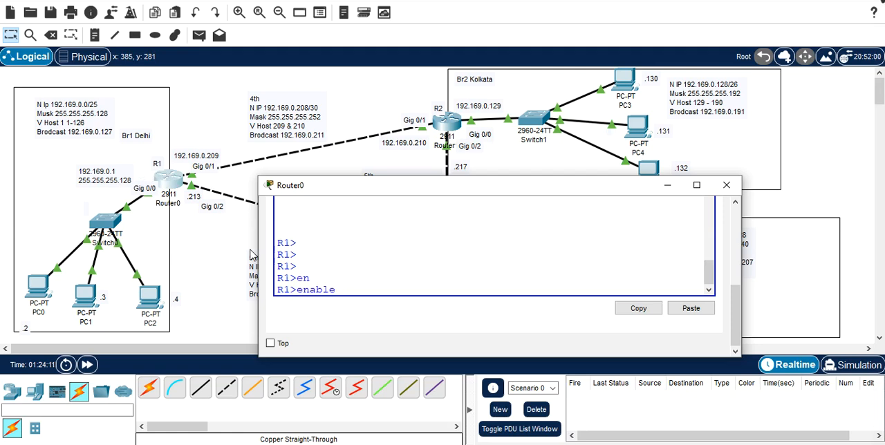
key(Return)
text(co)
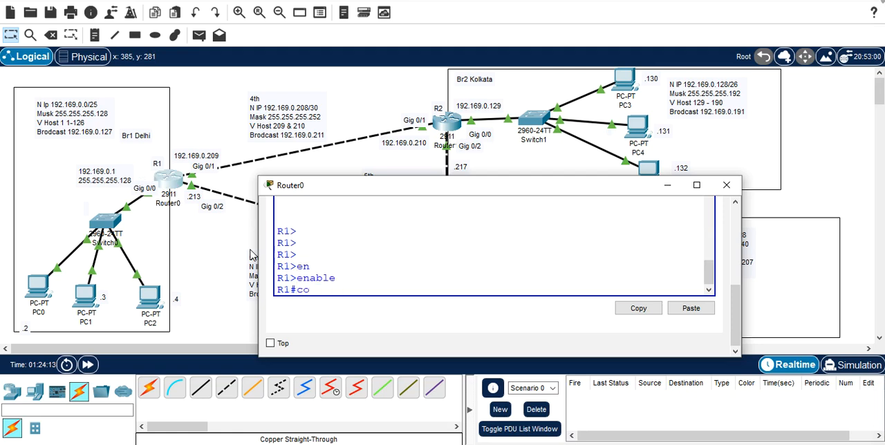
text(nf t)
key(Return)
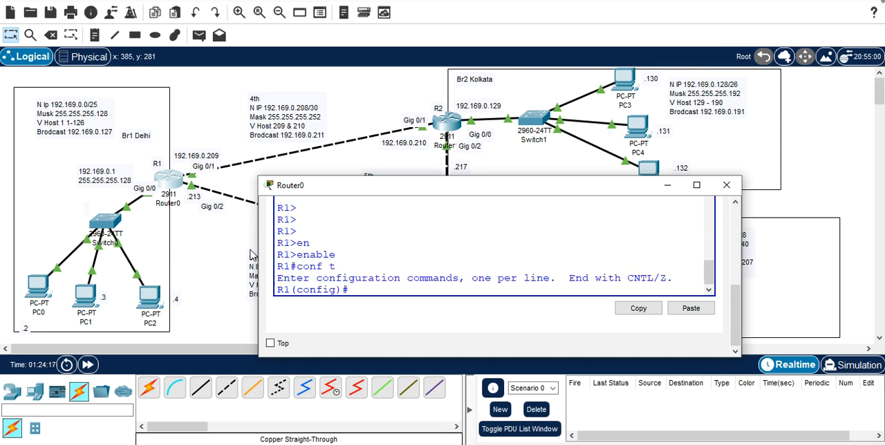
Step: List the available line types and console line numbers on R1, and enter configuration of line console 0
text(line ?)
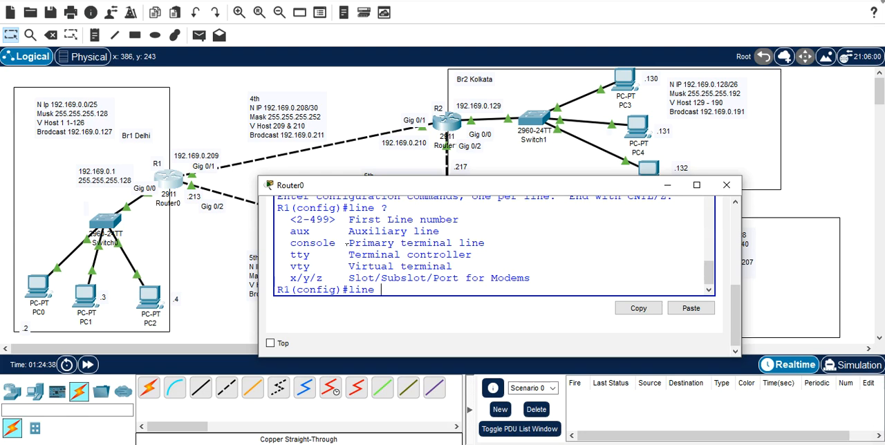
drag(349, 243, 491, 245)
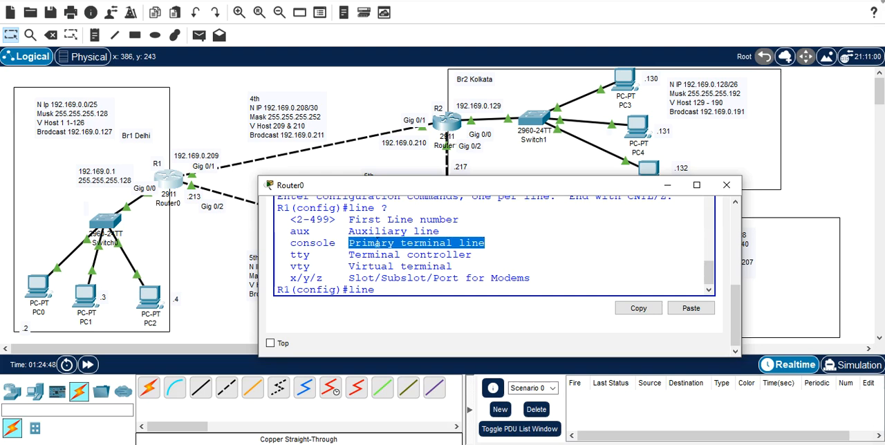
click(389, 293)
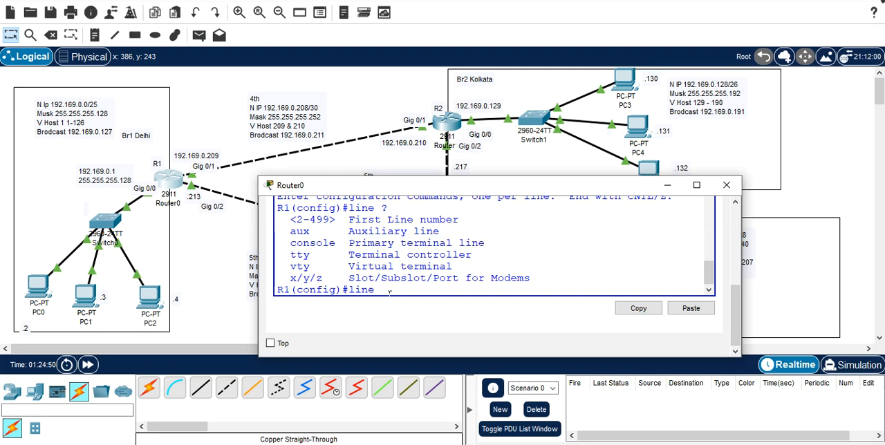
text(c)
key(Tab)
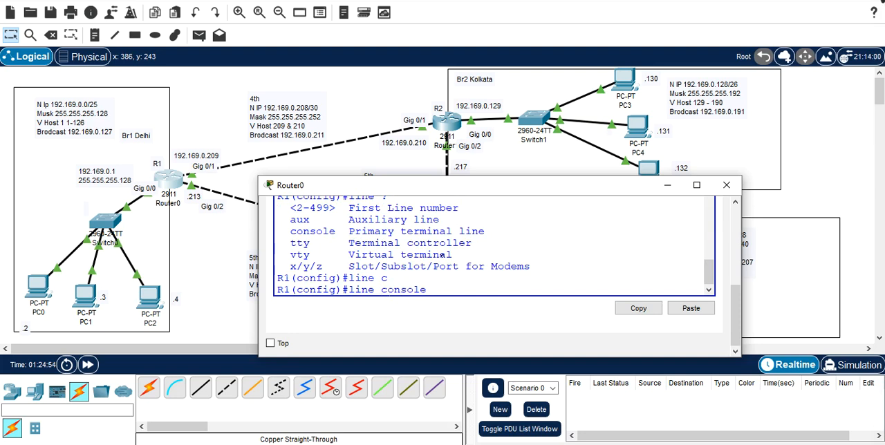
text(?)
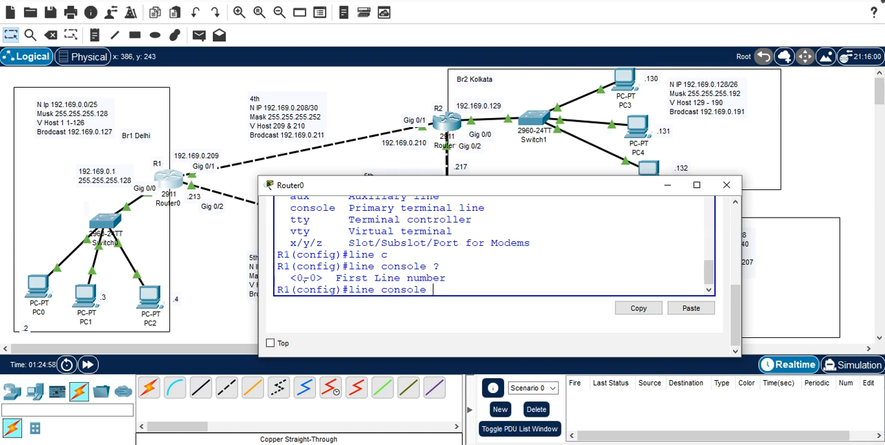
text(0)
key(Return)
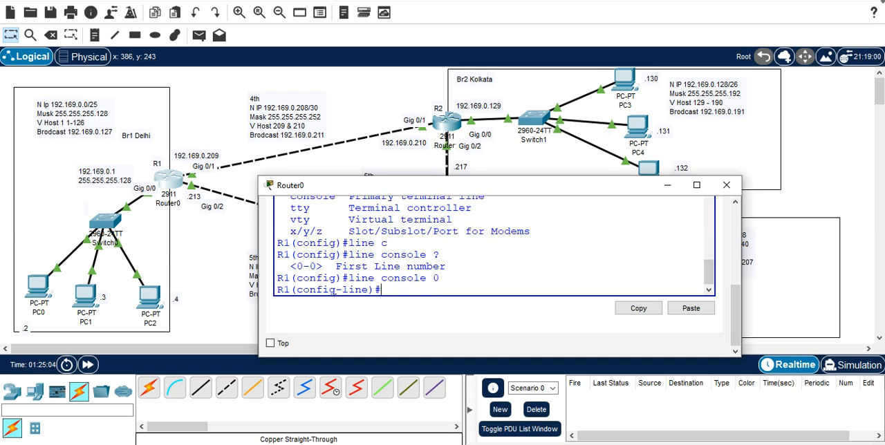
Step: Set the console line password on R1 and enable password checking with login
text(password)
text(C123)
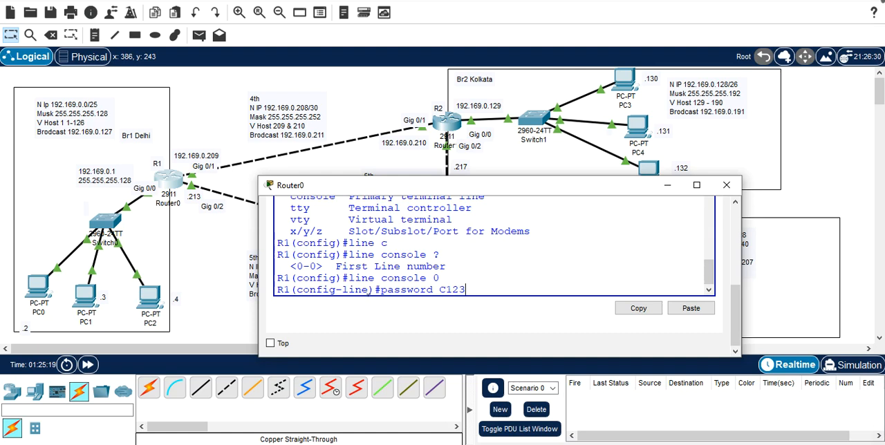
key(Return)
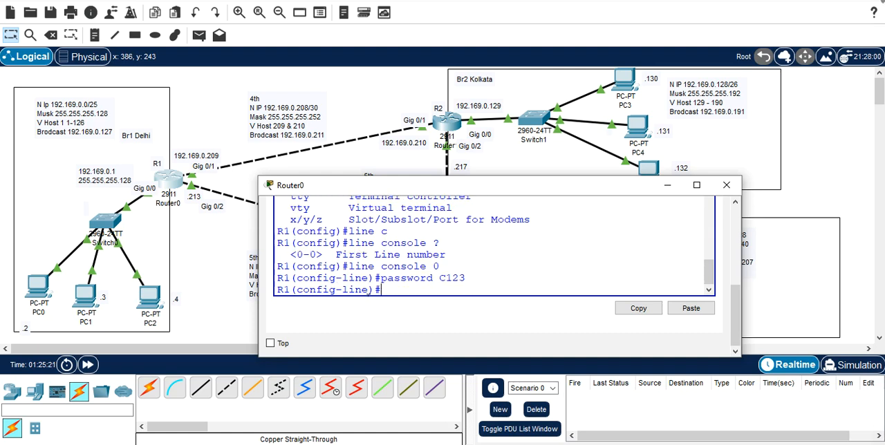
text(login)
key(Return)
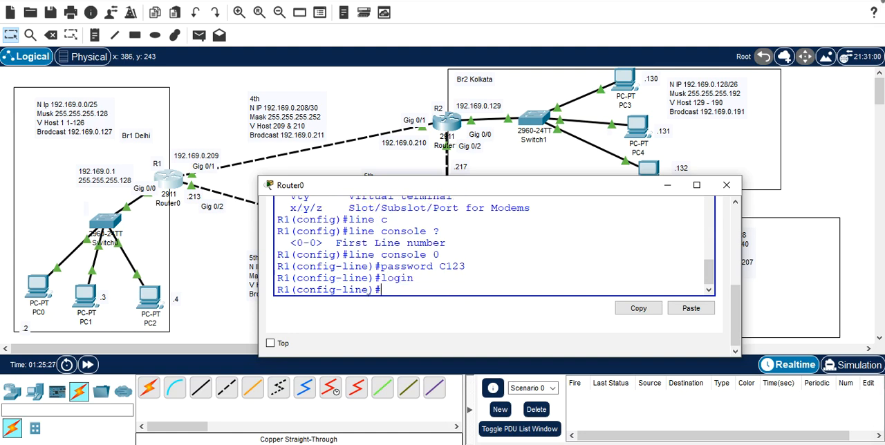
Step: Exit R1's configuration mode, log out of the console, and bring up the access verification prompt
text(exi)
key(Return)
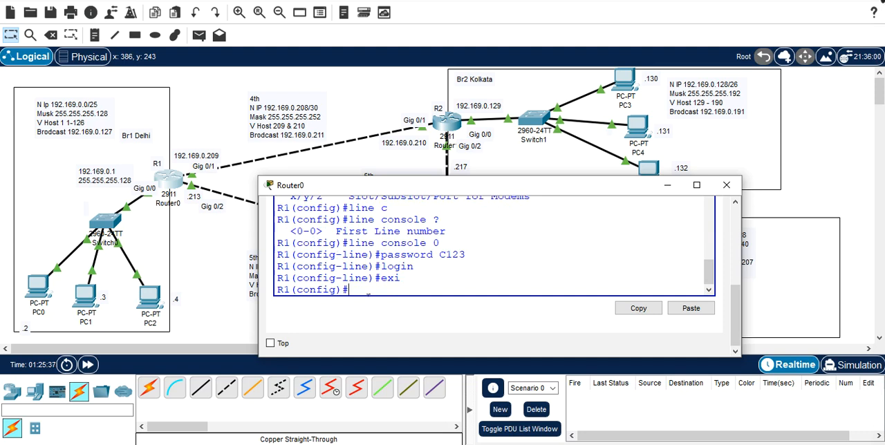
key(ctrl+z)
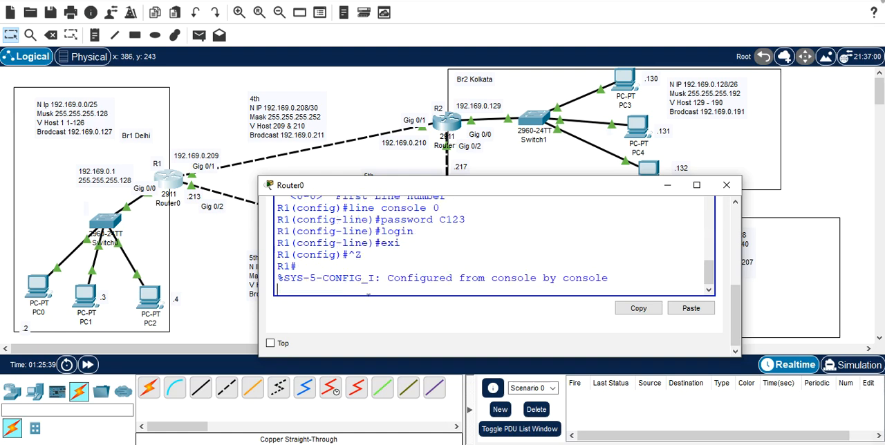
key(Return)
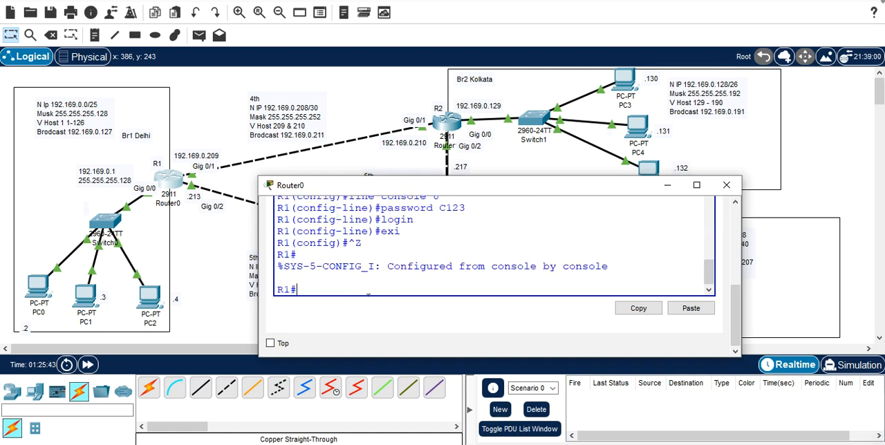
text(exit)
key(Return)
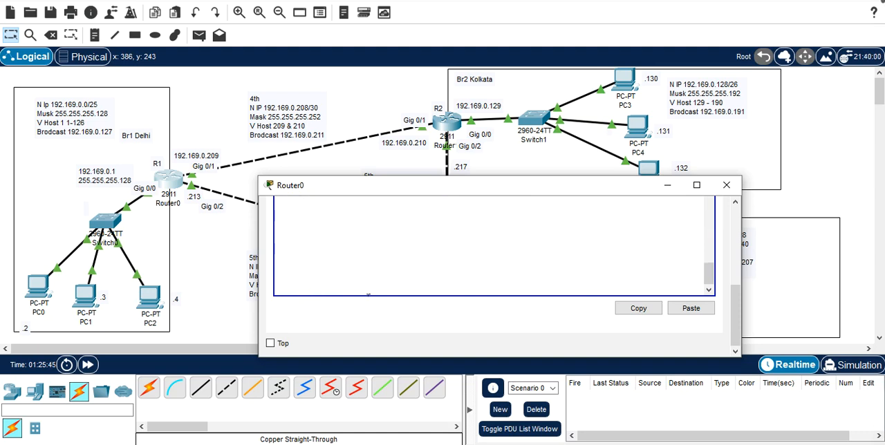
key(Return)
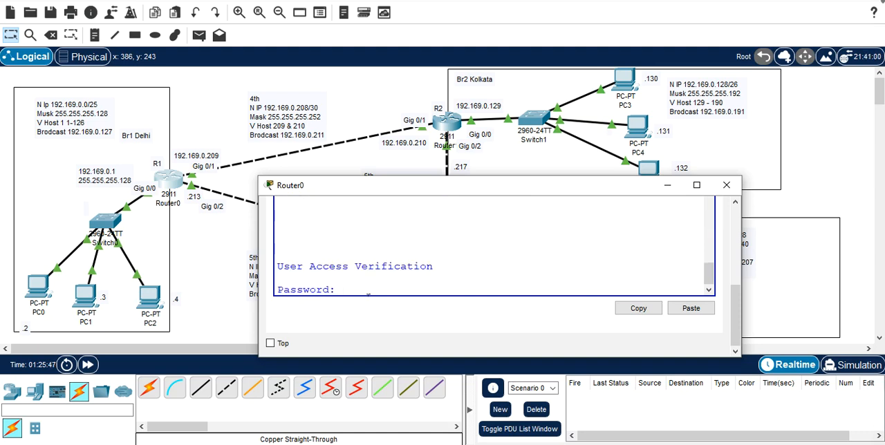
Step: Close and reopen R1's command-line window, and log in with the console password
click(725, 186)
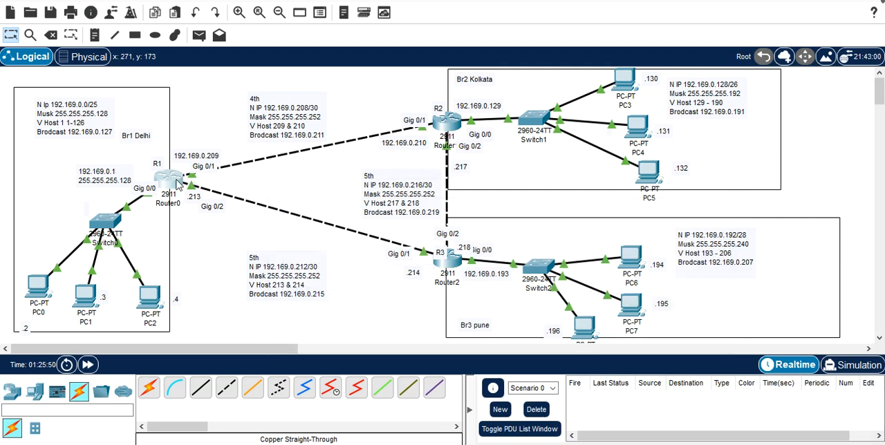
click(178, 183)
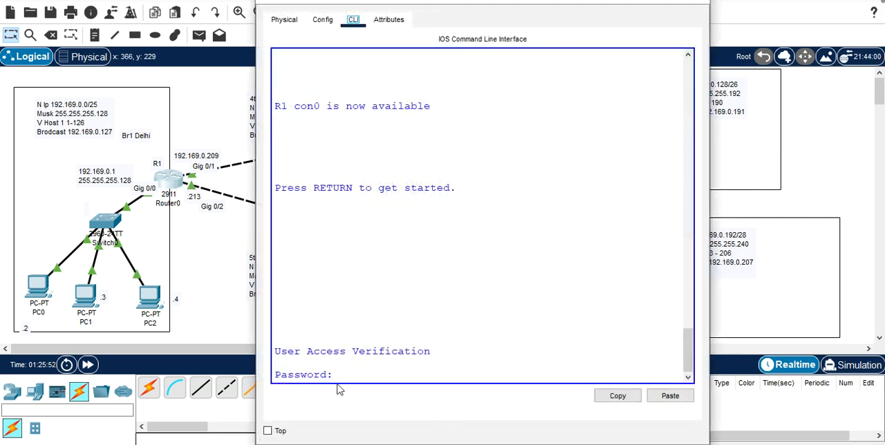
click(354, 376)
key(Return)
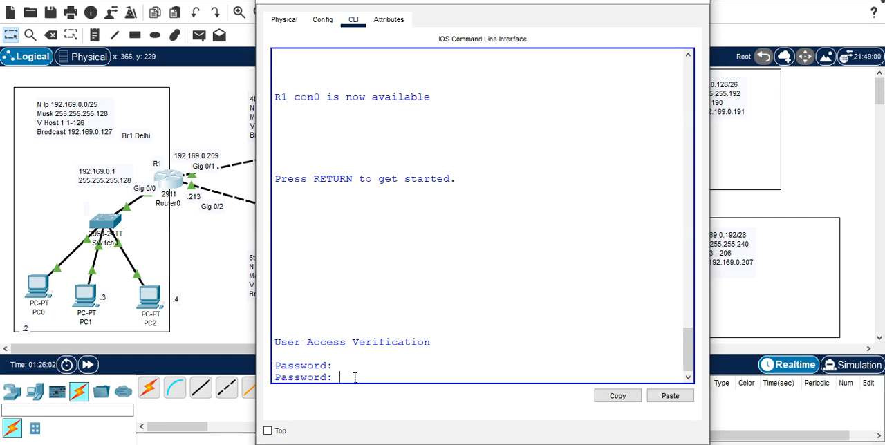
key(Return)
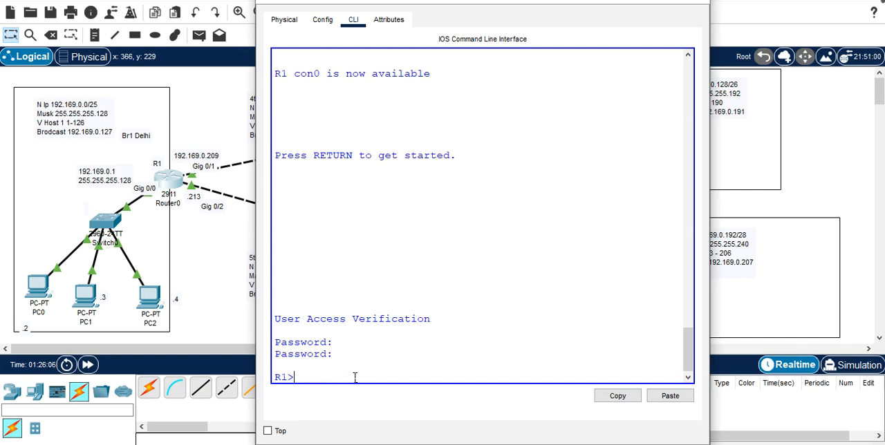
Step: Re-enter privileged mode and global configuration mode on R1 with enable and conf t
text(enable)
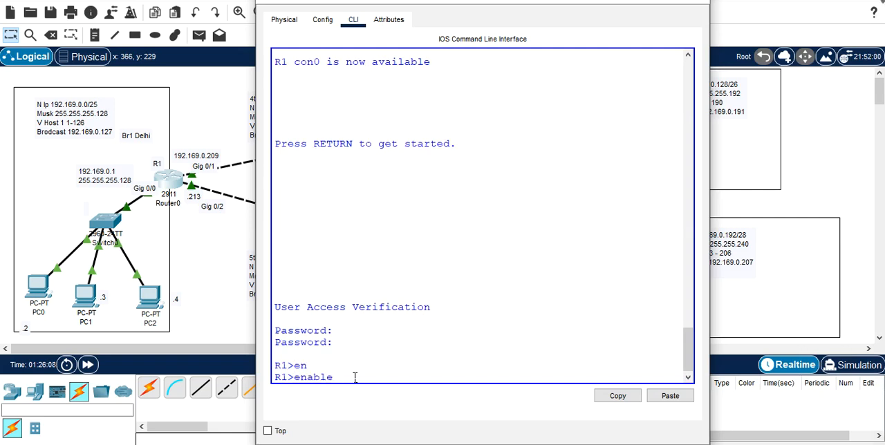
key(Return)
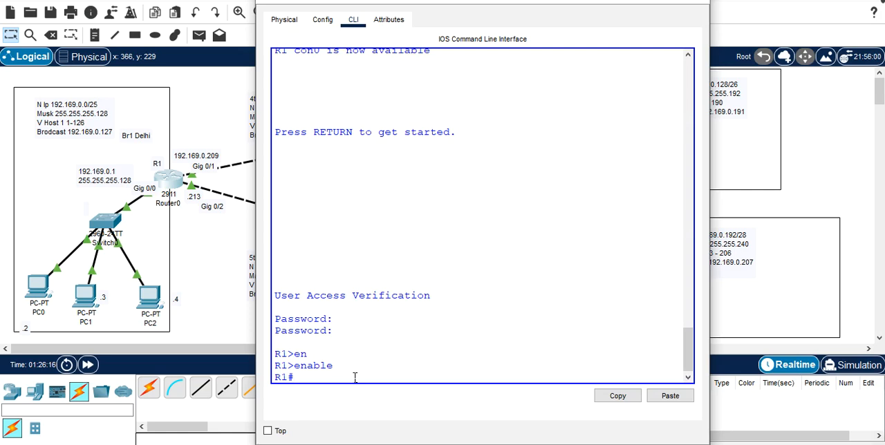
text(conf t)
key(Return)
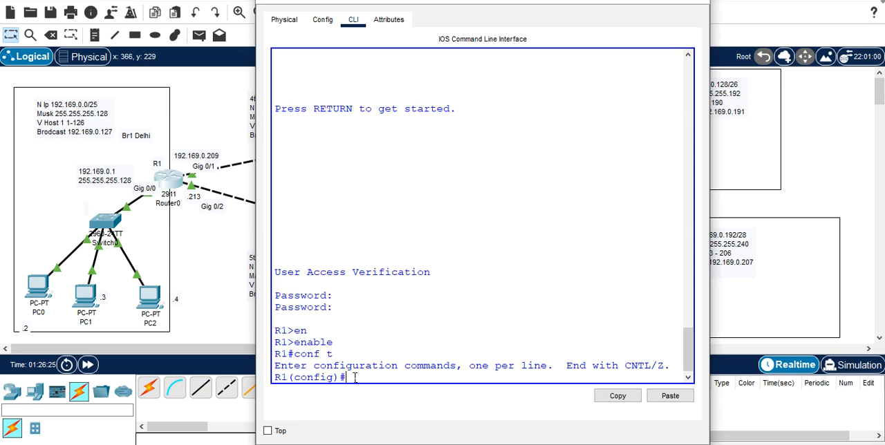
Step: Check the available virtual terminal line numbers and enter configuration with line vty 0 1 on R1
text(line v)
key(Tab)
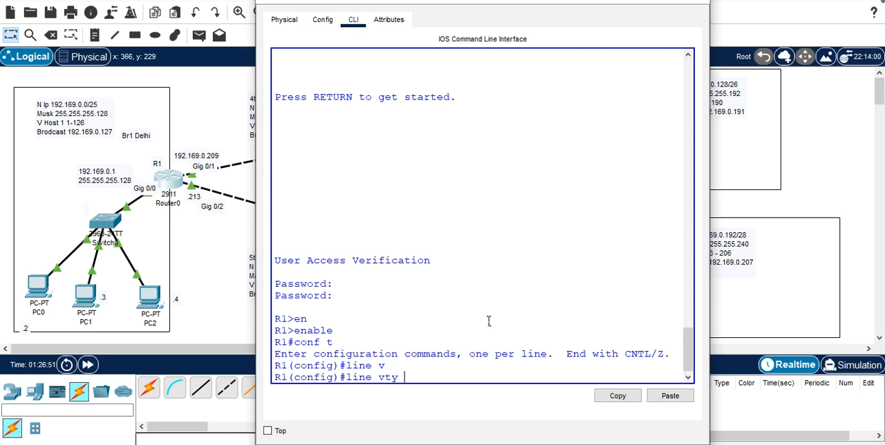
text(?)
key(Return)
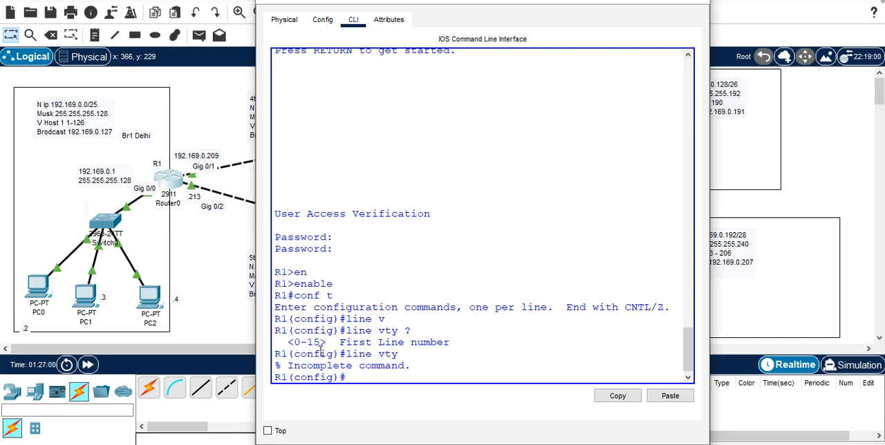
key(Up)
text(0 1)
key(Return)
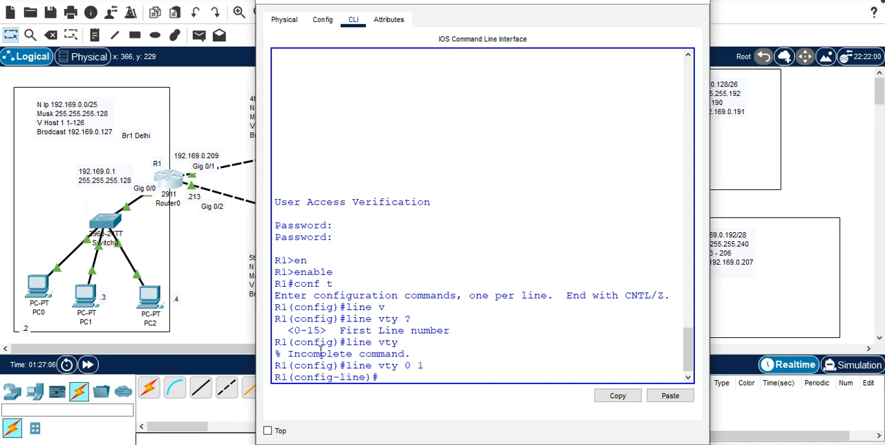
Step: Set the virtual terminal password for VTY lines 0 to 1 on R1
text(password V123)
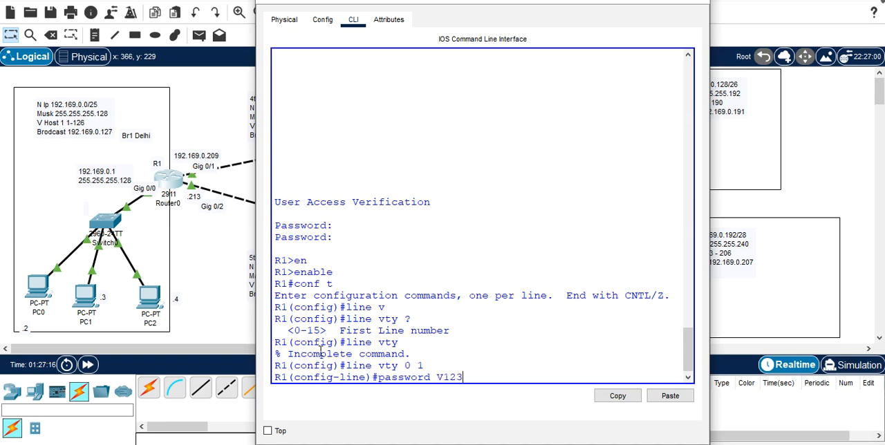
key(Return)
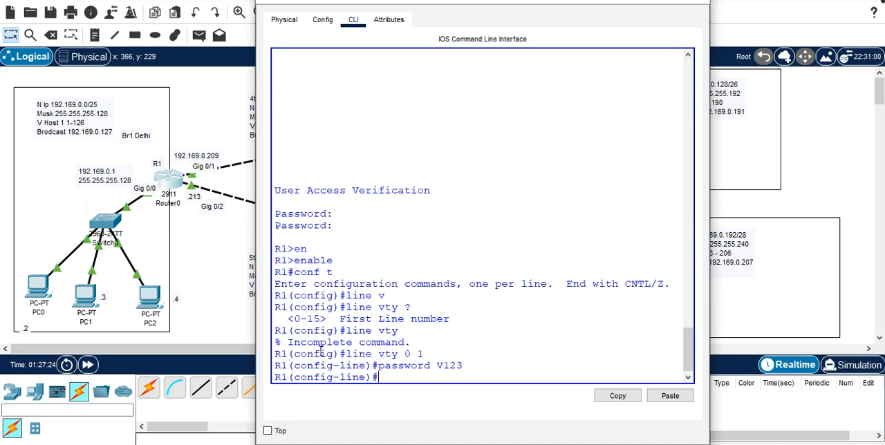
Step: Exit to privileged mode on R1, and re-enter VTY line configuration with conf t and line vty 0 1
key(ctrl+z)
key(Return)
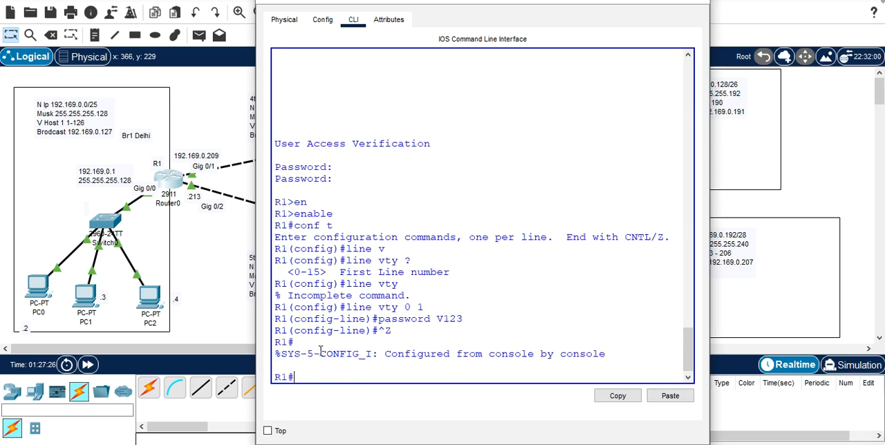
text(conf t)
key(Return)
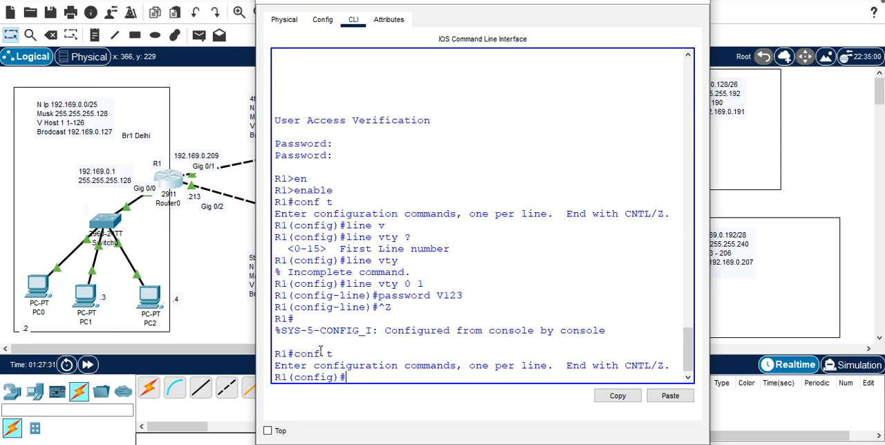
key(Up)
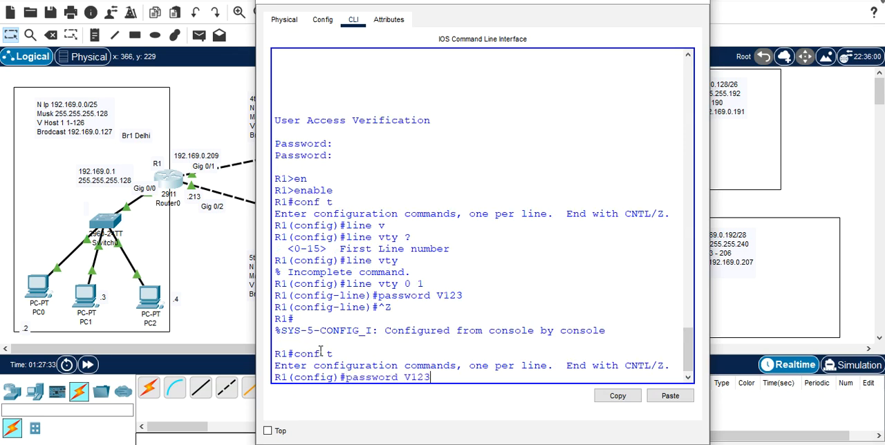
key(Up)
key(Return)
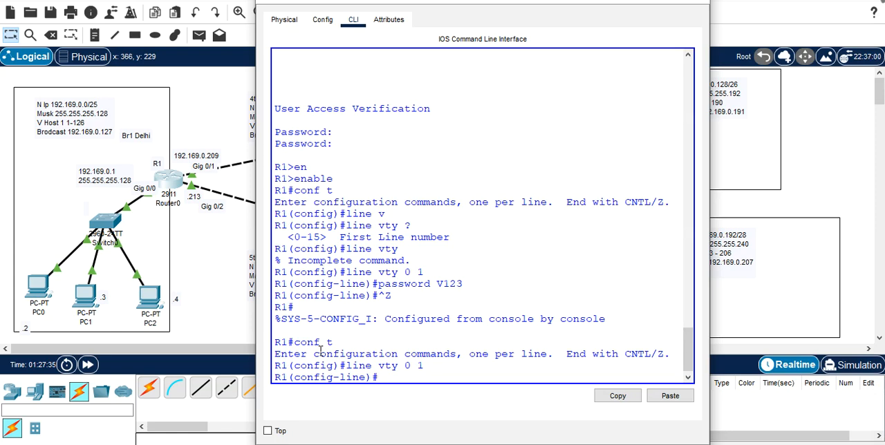
Step: Enter the virtual terminal password again for VTY lines 0 to 1 on R1
text(password V)
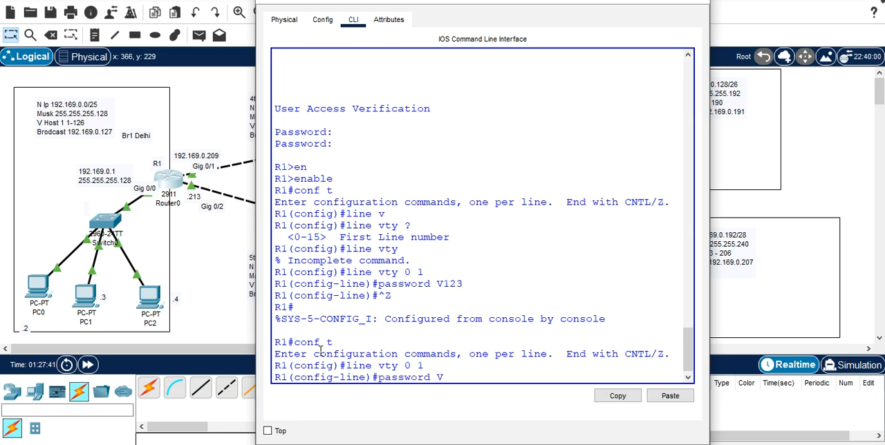
text(123)
key(Return)
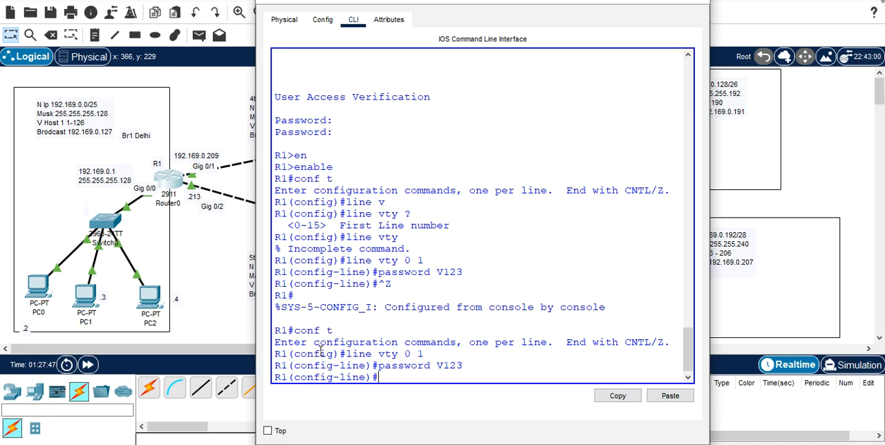
Step: Require password login on R1's VTY lines 0 to 1 with login, and return to privileged mode
text(login)
key(Return)
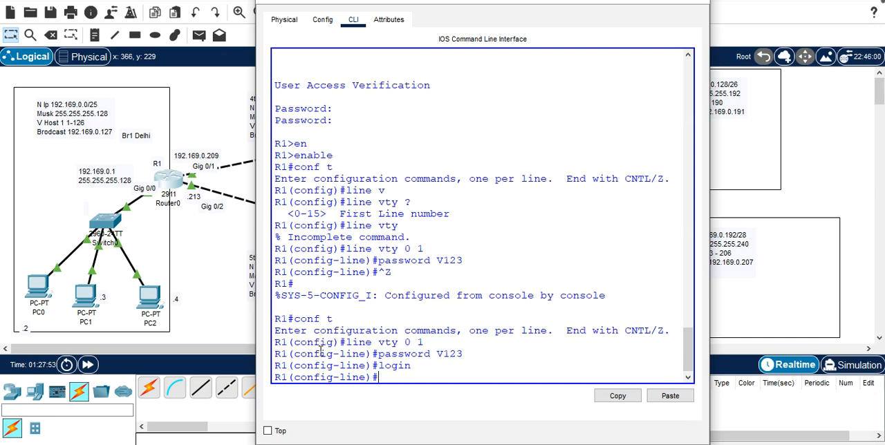
key(ctrl+z)
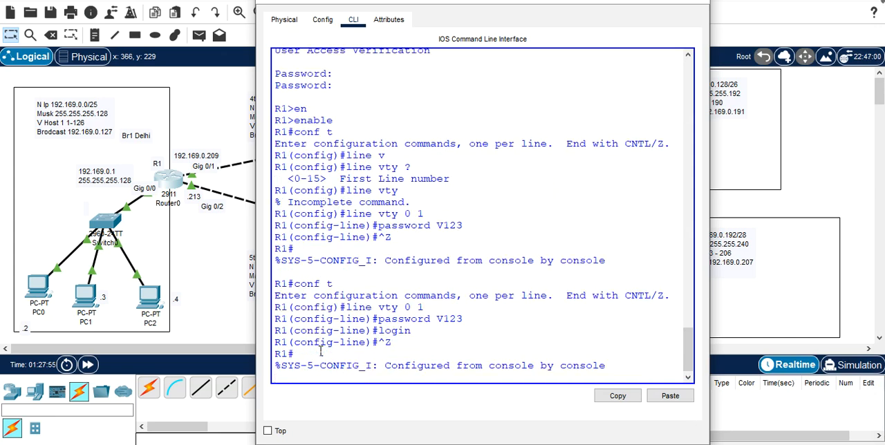
key(Return)
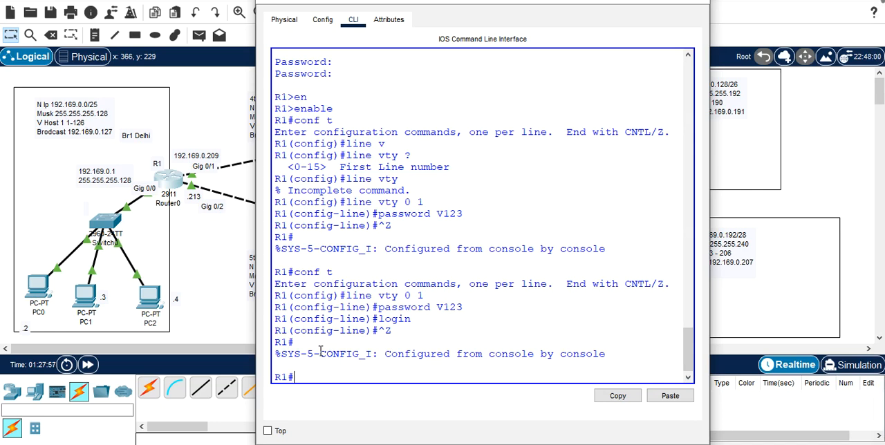
Step: Enter global configuration mode on R1 with conf t
text(con)
key(Tab)
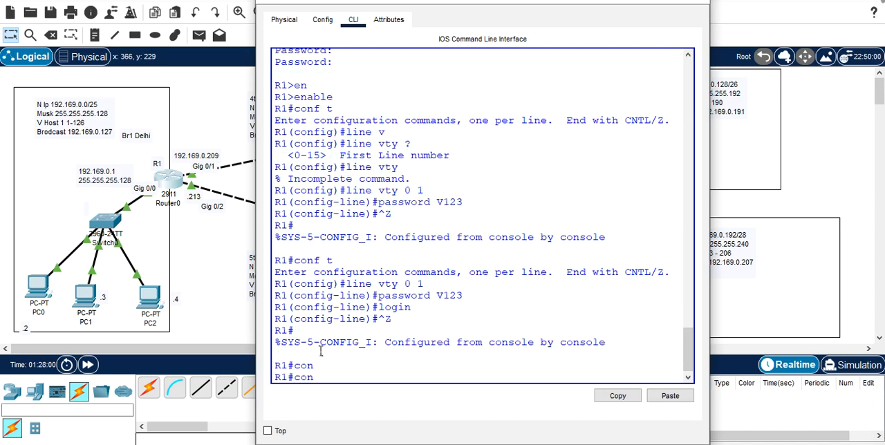
key(BackSpace)
key(BackSpace)
text(onf t)
key(Return)
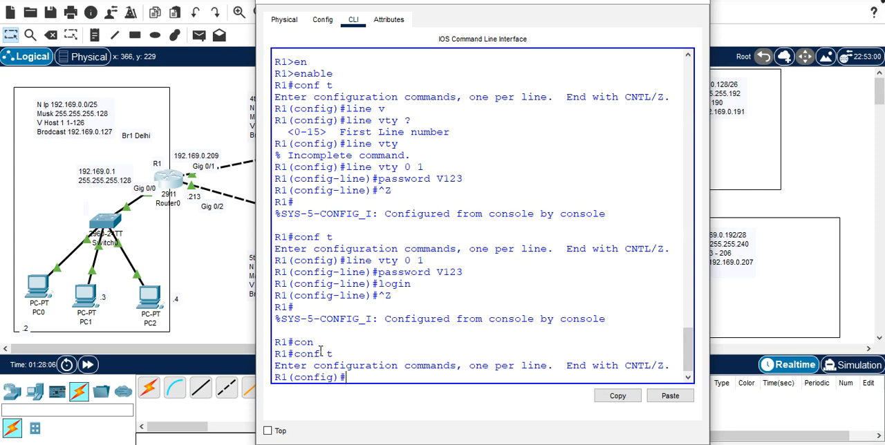
Step: Set the privileged-mode password on R1 with enable secret, and leave configuration mode
text(ena)
key(Tab)
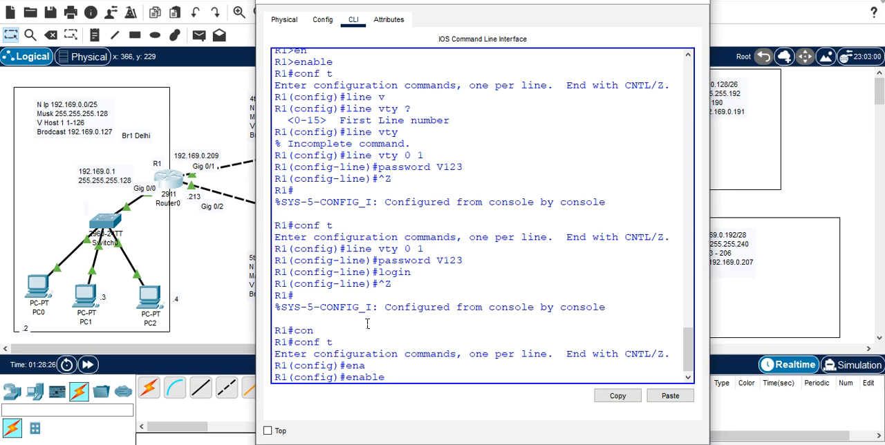
text(sec)
key(Tab)
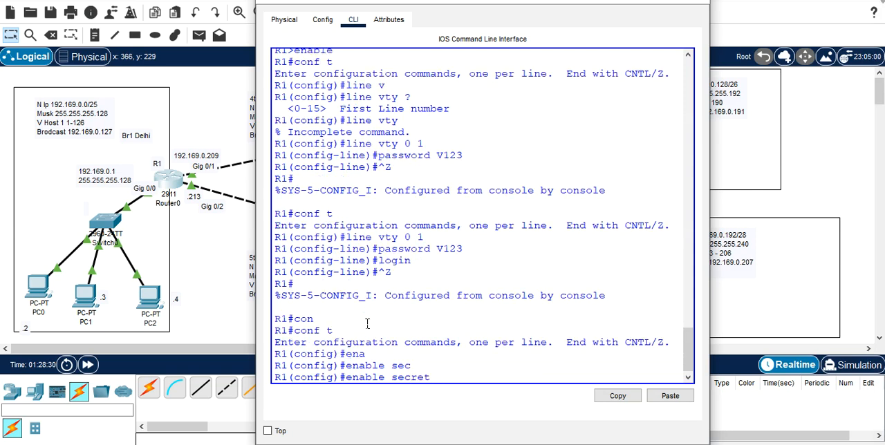
text(cisco)
key(Return)
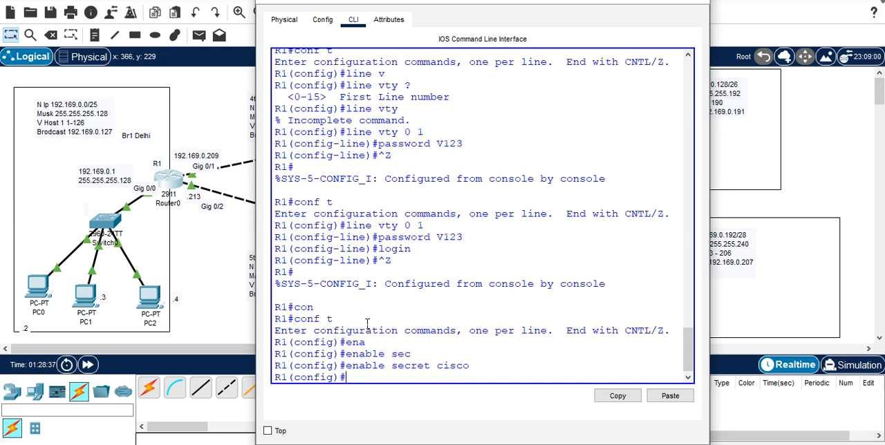
key(ctrl+z)
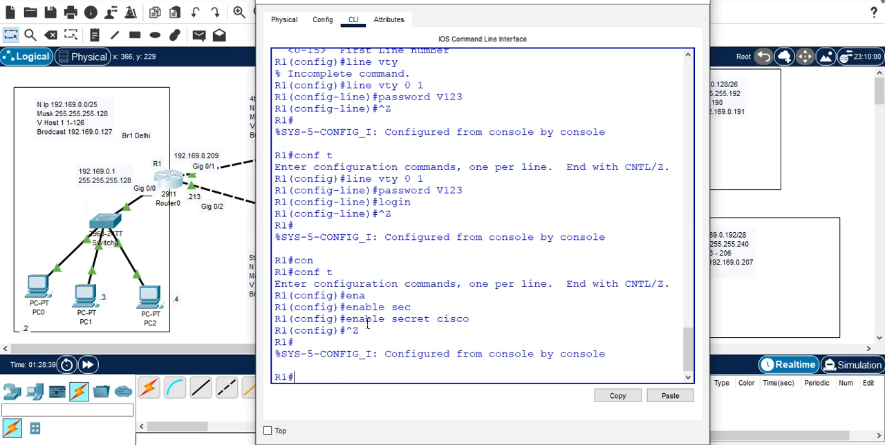
key(ctrl+z)
key(Return)
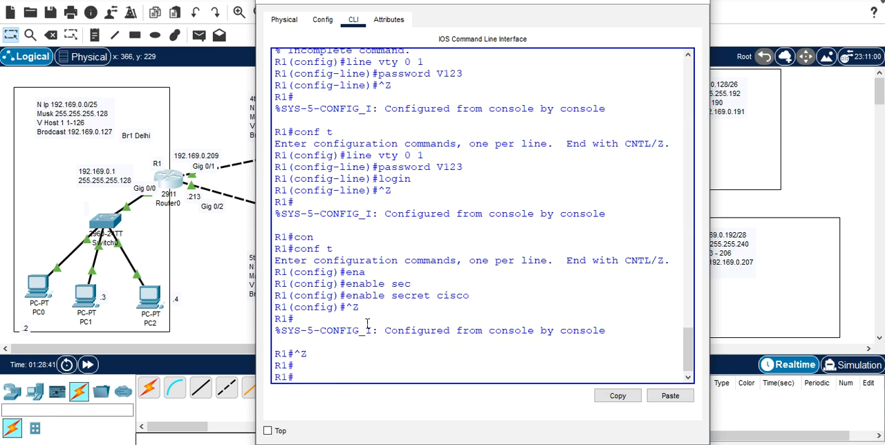
Step: Exit R1's console session and log back in with the console password
text(exit)
key(Return)
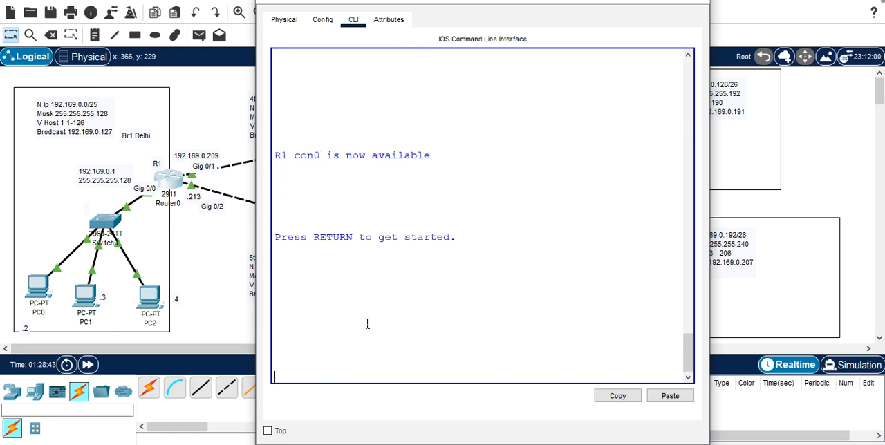
key(Return)
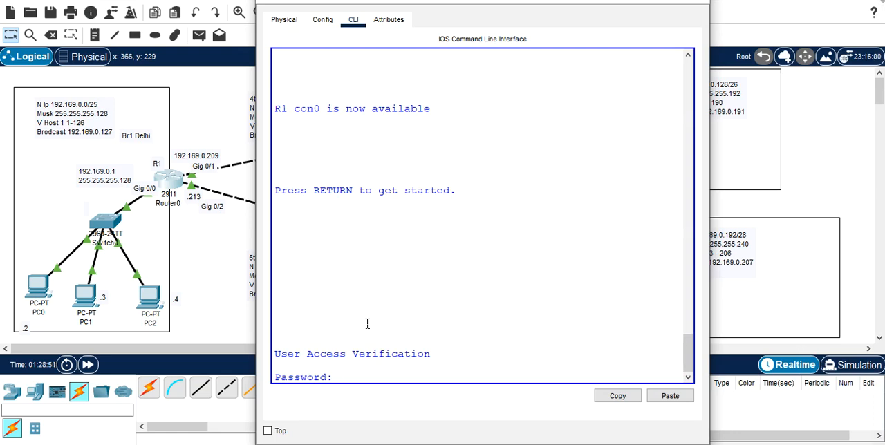
key(Return)
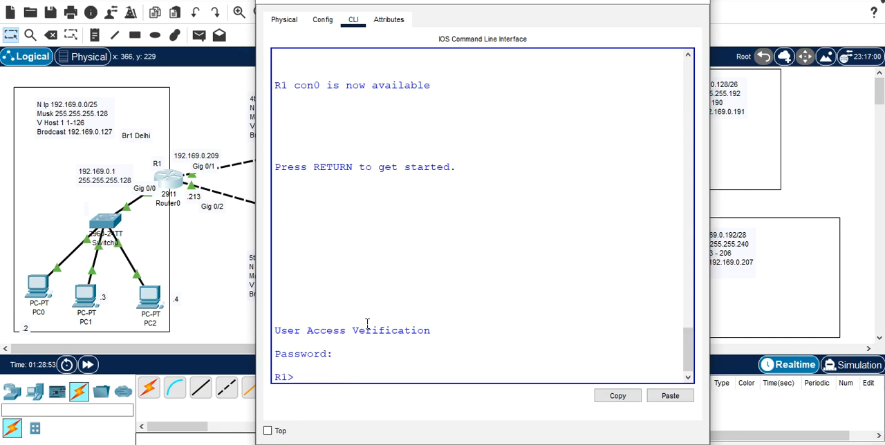
Step: Enter privileged mode on R1 with enable, supplying the enable secret password
text(en)
key(Tab)
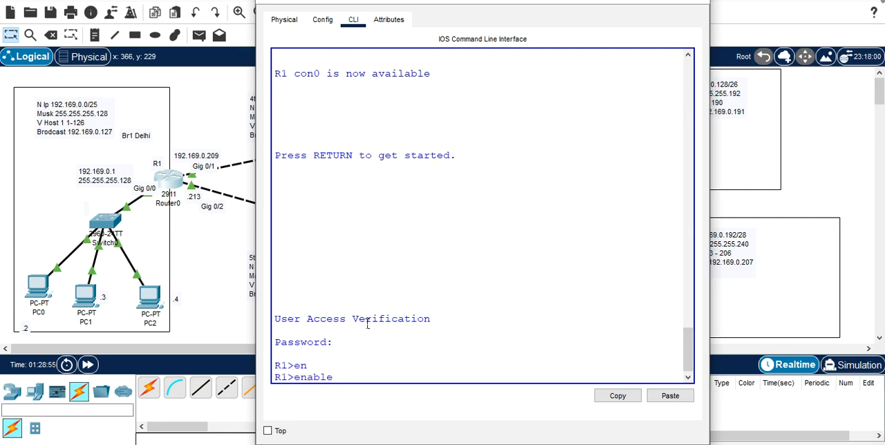
key(Return)
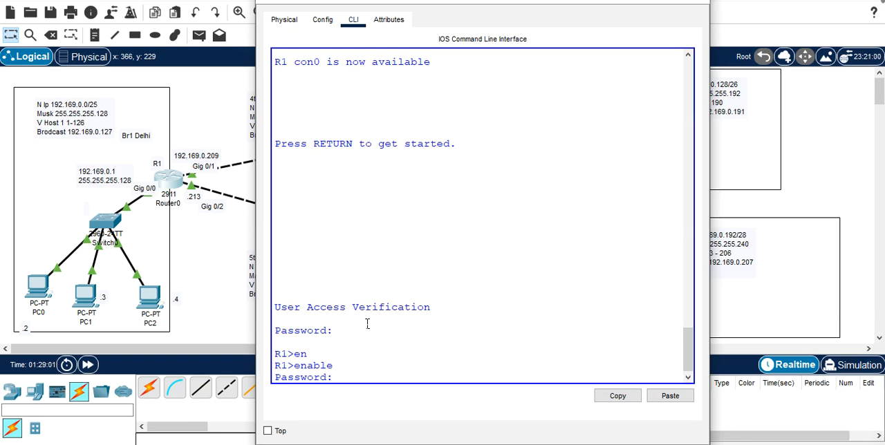
key(Return)
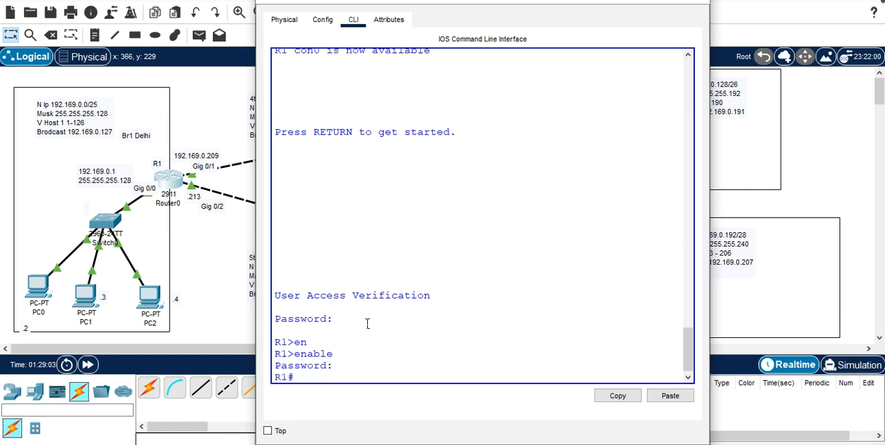
Step: Enter global configuration mode on R1 with conf t after the privileged login
text(e)
key(BackSpace)
text(con)
key(Tab)
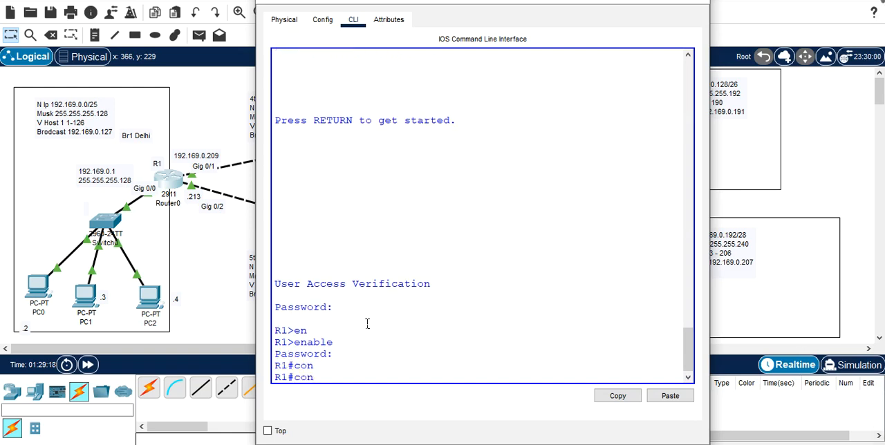
text(f t)
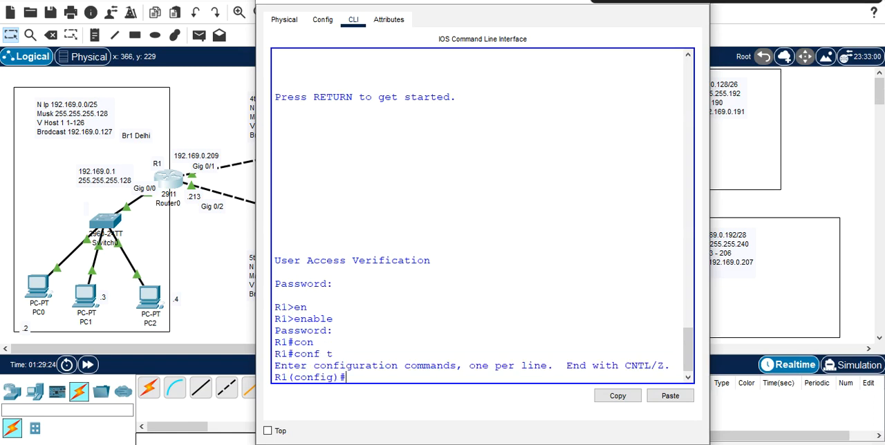
click(237, 245)
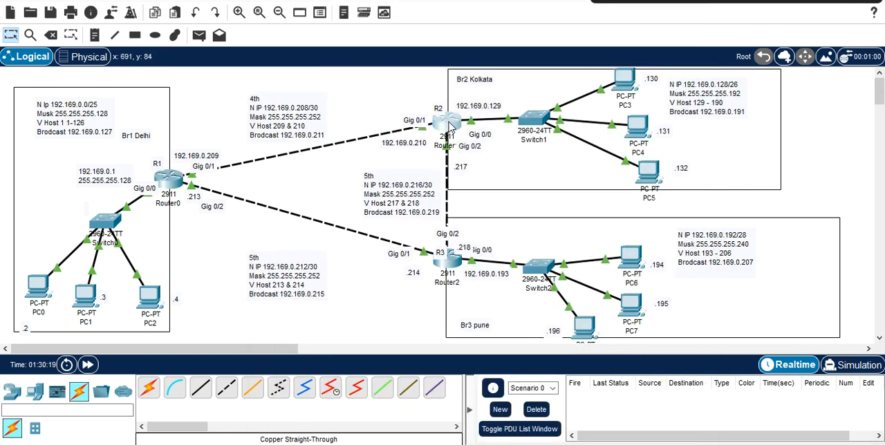
click(451, 127)
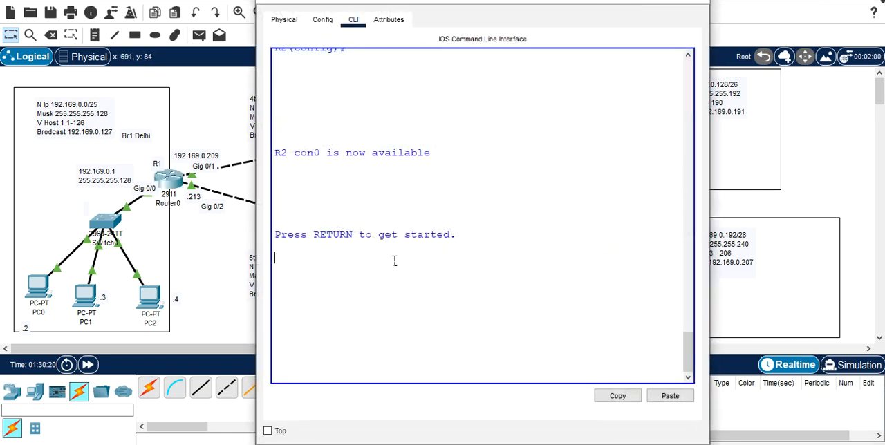
key(Return)
key(Return)
key(Return)
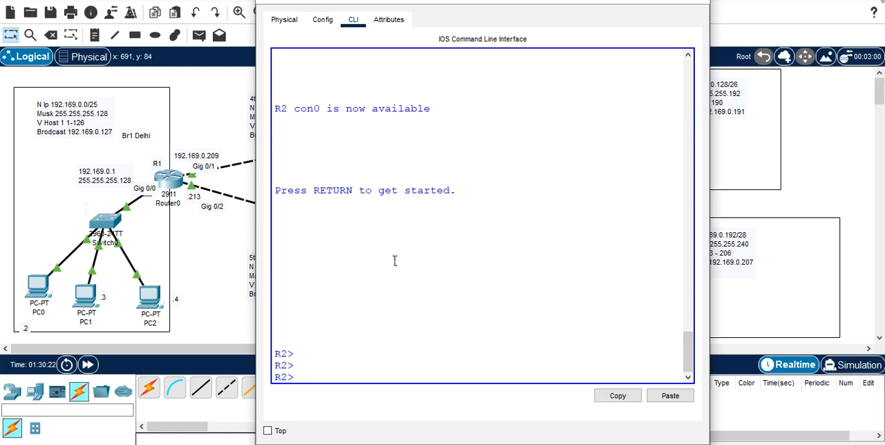
text(en)
key(Tab)
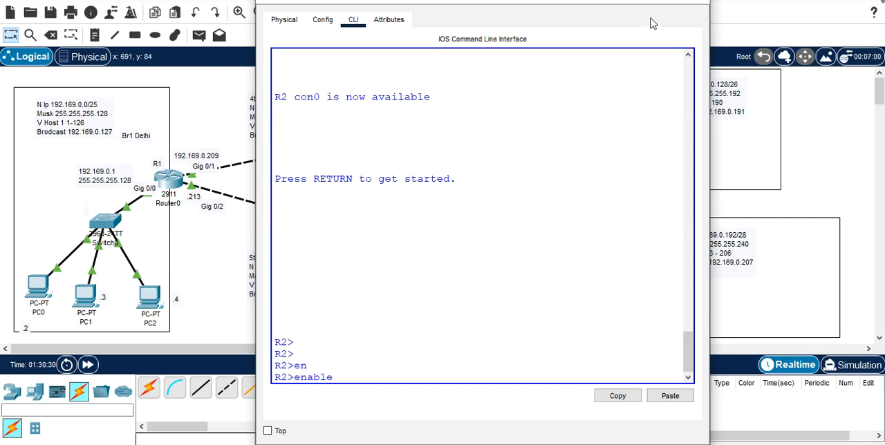
click(693, 3)
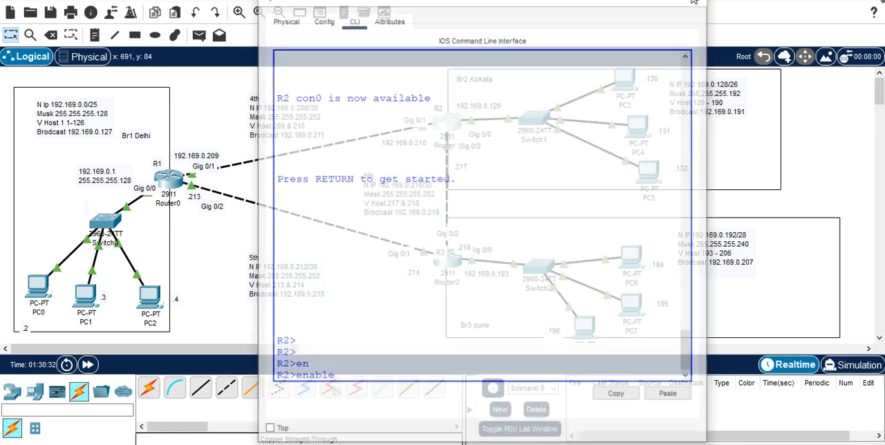
Step: Reopen R1's command-line window and leave global configuration mode for privileged mode
click(174, 184)
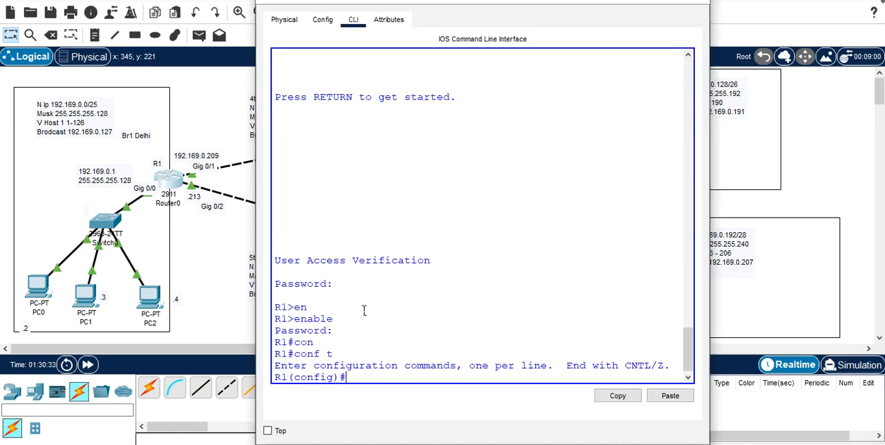
text(z)
key(Return)
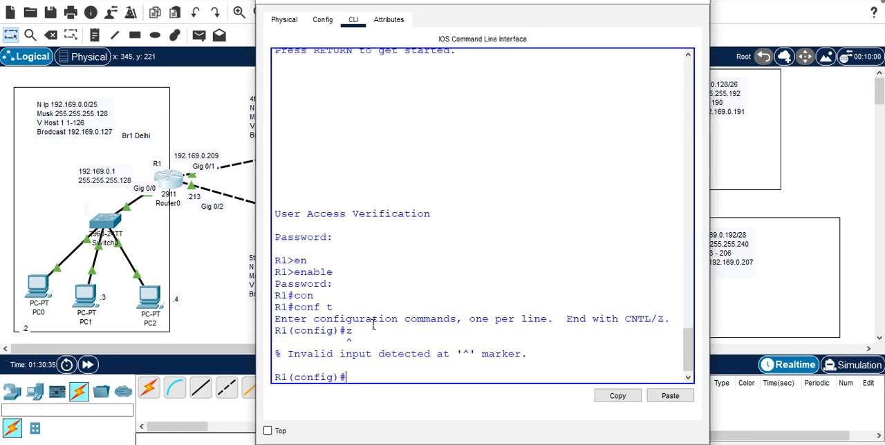
key(ctrl+z)
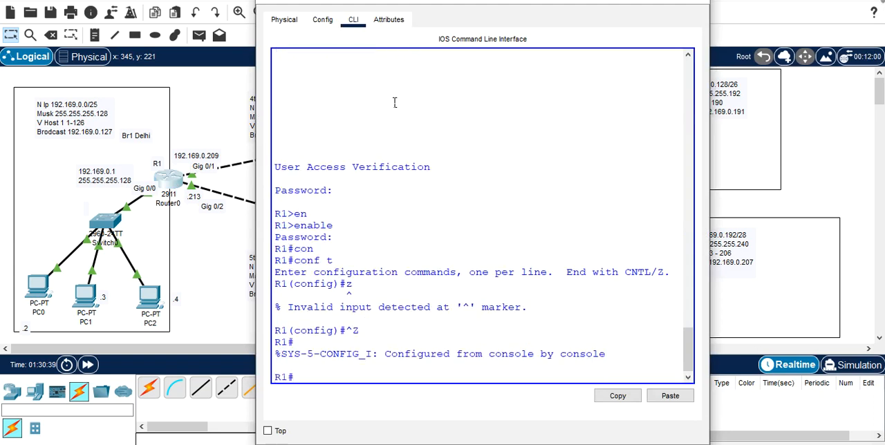
Step: Reopen R1's command-line window and bring up a fresh prompt in the telnet session to R3
drag(463, 3, 651, 23)
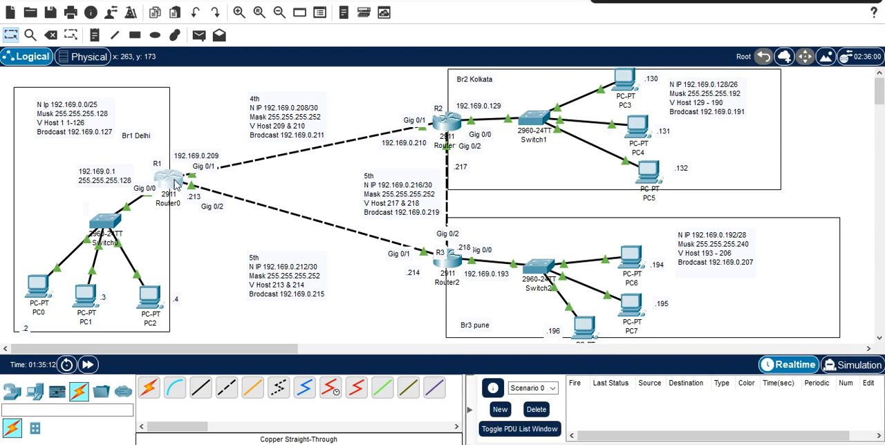
click(173, 184)
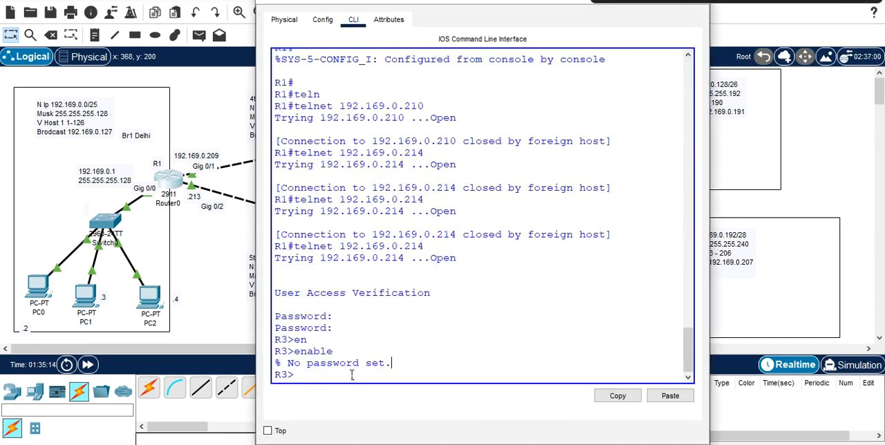
key(Return)
key(Return)
key(Return)
key(Return)
key(Return)
key(Return)
key(Return)
key(Return)
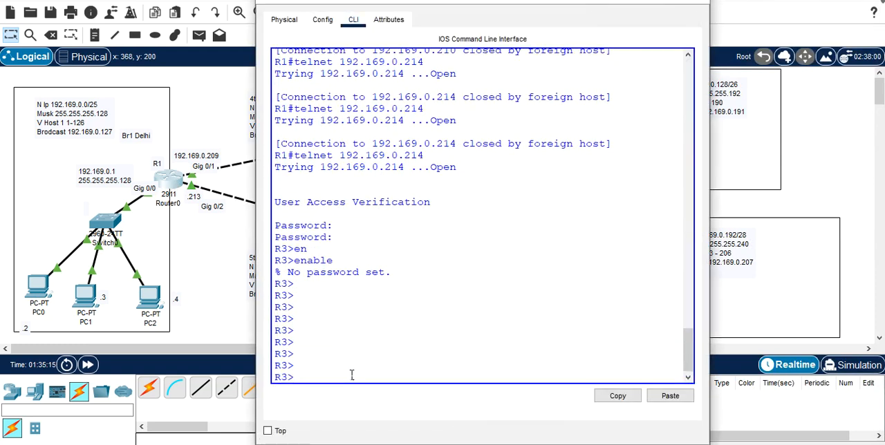
click(695, 2)
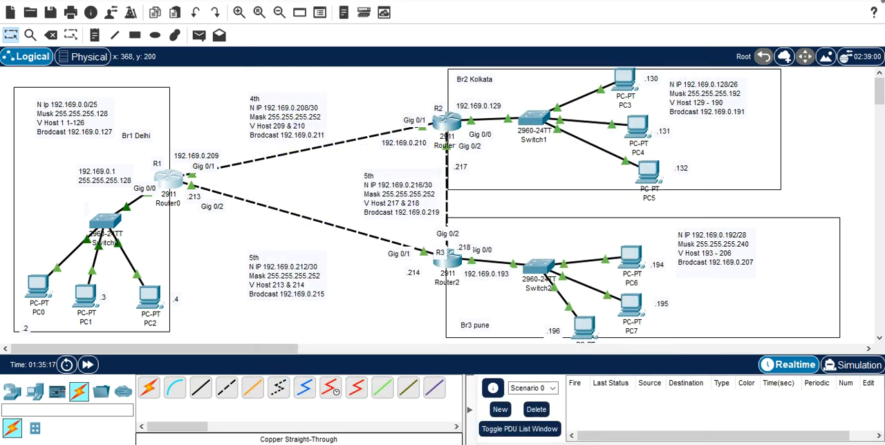
click(175, 185)
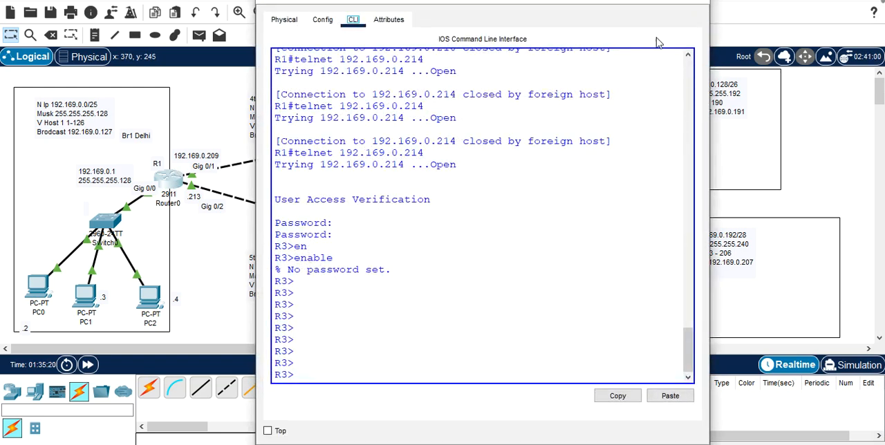
click(696, 4)
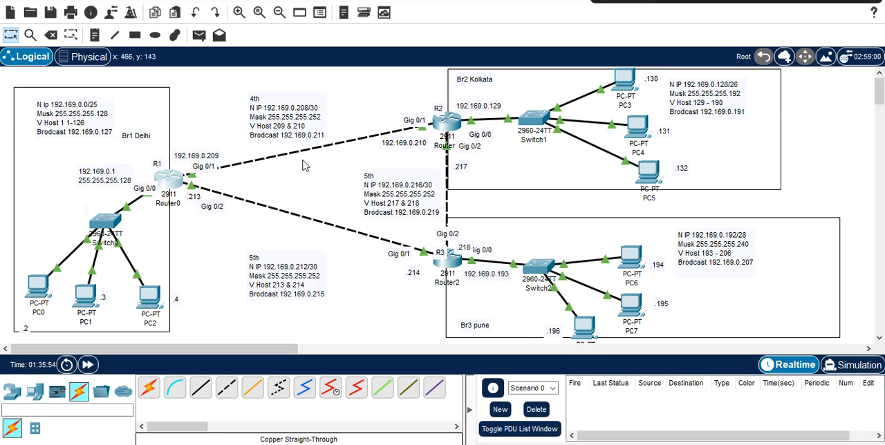
Step: From R1's privileged prompt, attempt a telnet connection to R2 at 192.169.0.210
click(178, 184)
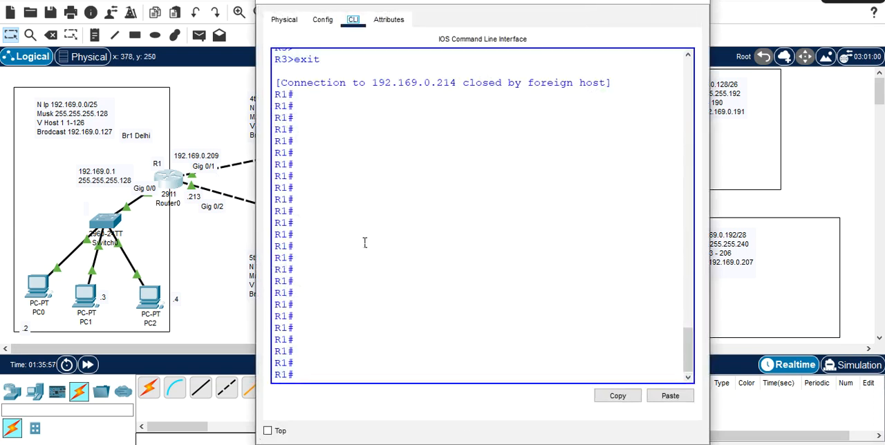
click(374, 329)
text(tel)
key(Tab)
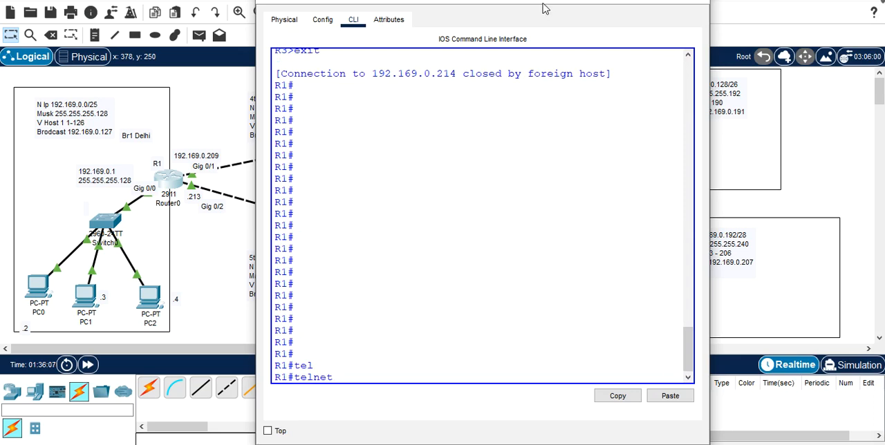
drag(547, 2, 558, 176)
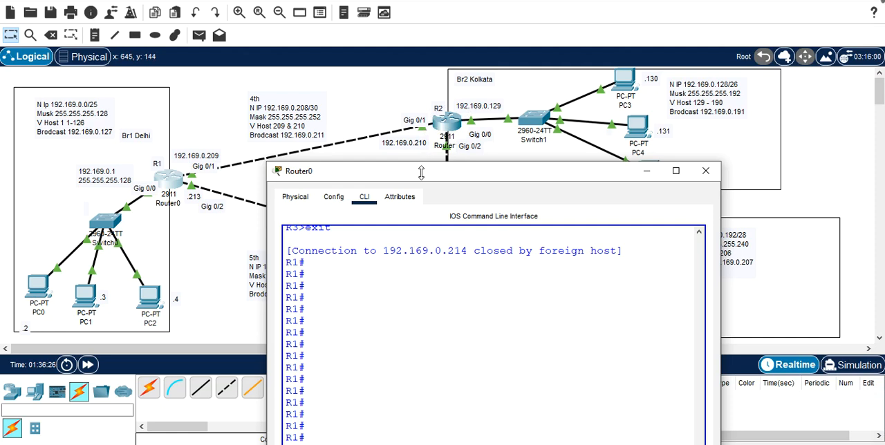
drag(421, 173, 315, 65)
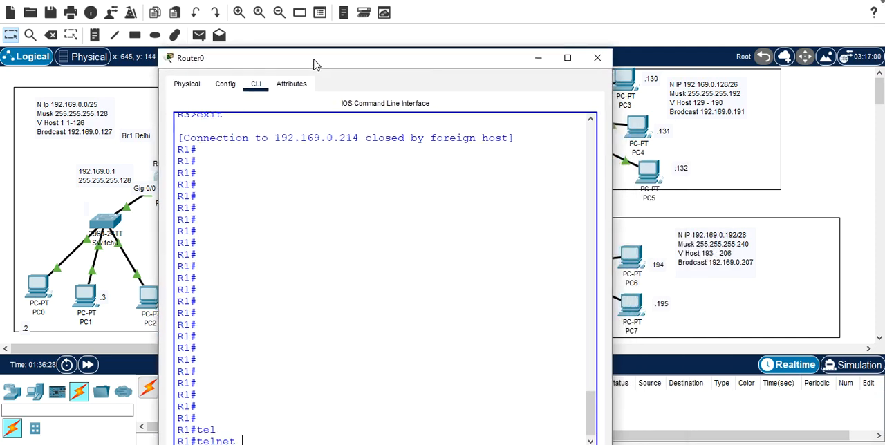
text(2.169.0)
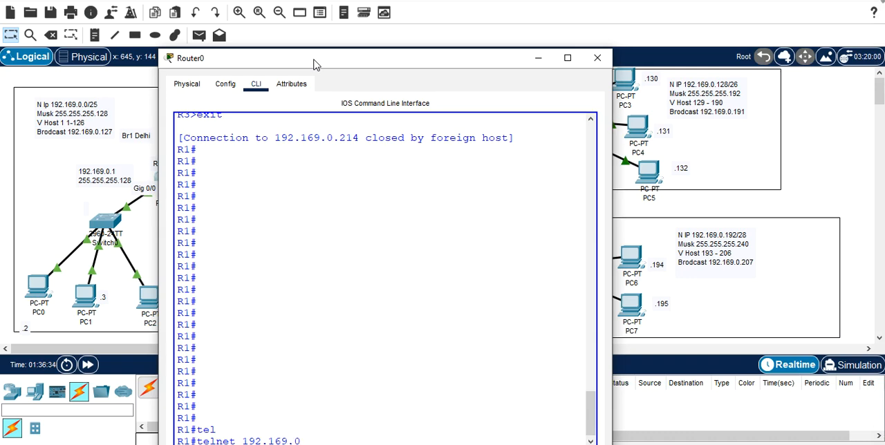
text(.210)
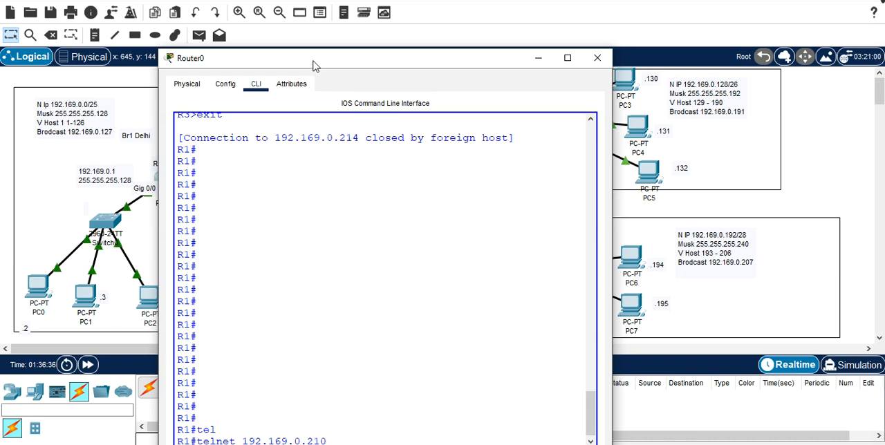
drag(313, 64, 303, 4)
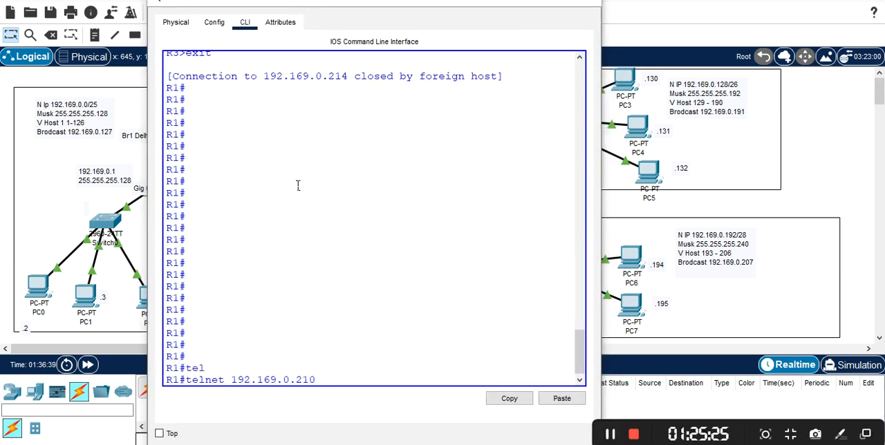
key(Return)
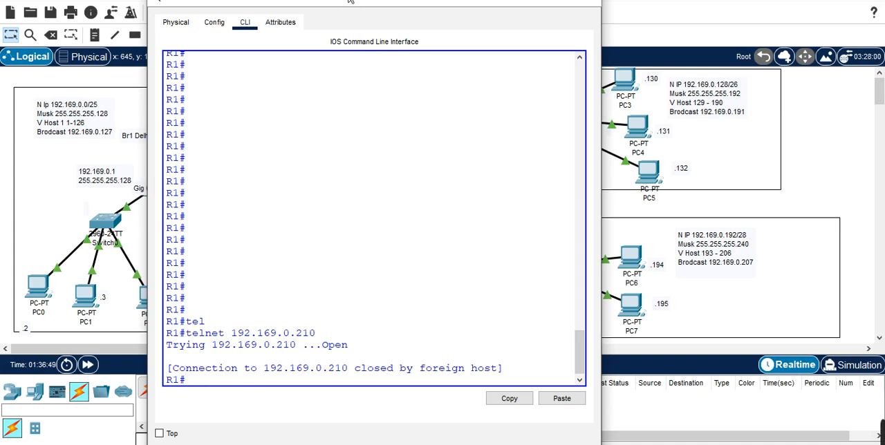
Step: Open R2's command-line window and enter global configuration mode with conf terminal
drag(349, 0, 359, 209)
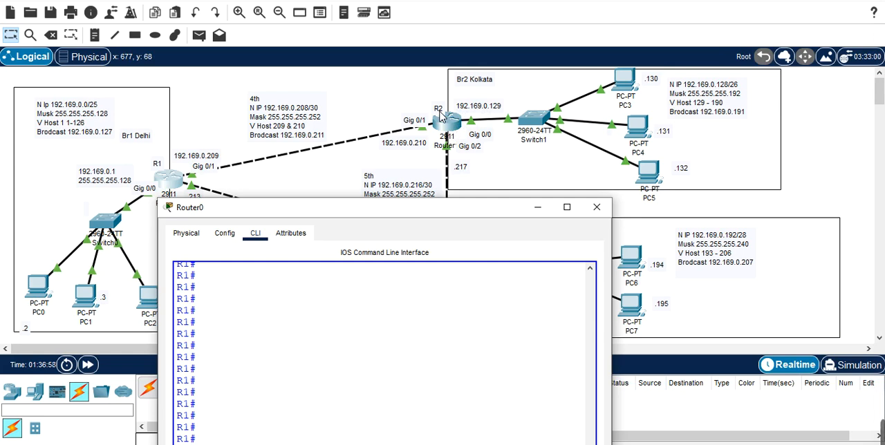
click(451, 127)
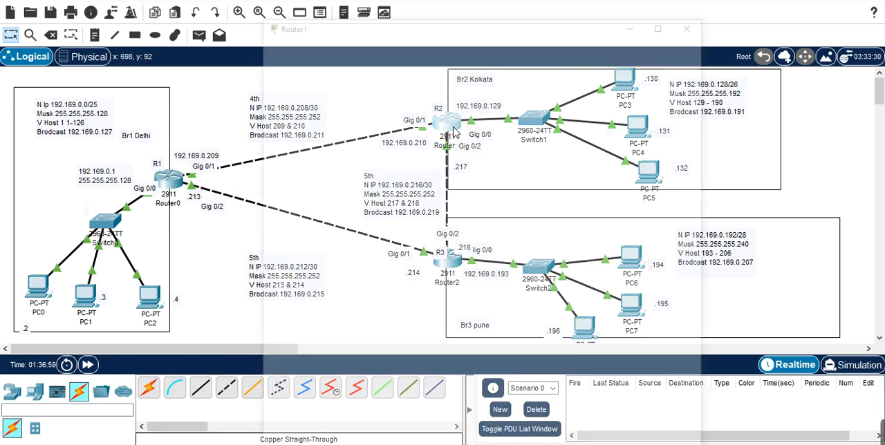
key(Return)
key(Return)
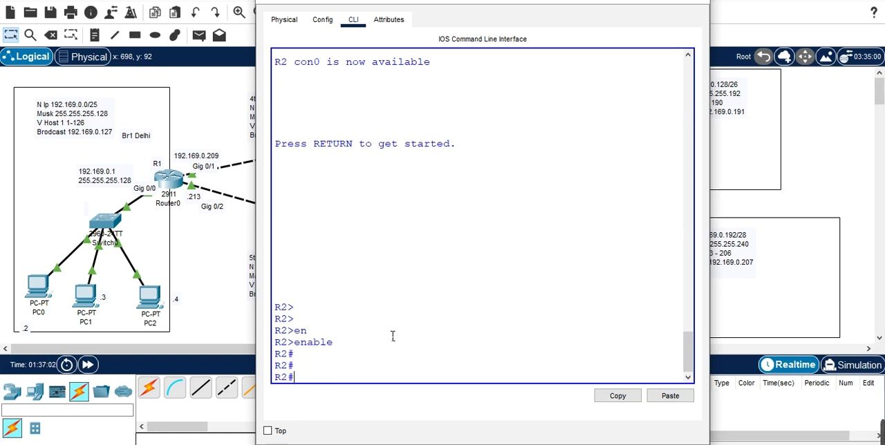
key(Return)
key(Return)
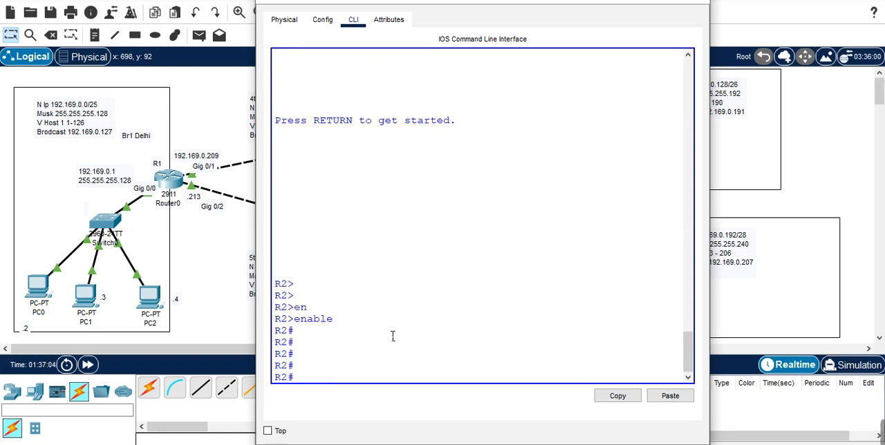
text(conf t)
key(Tab)
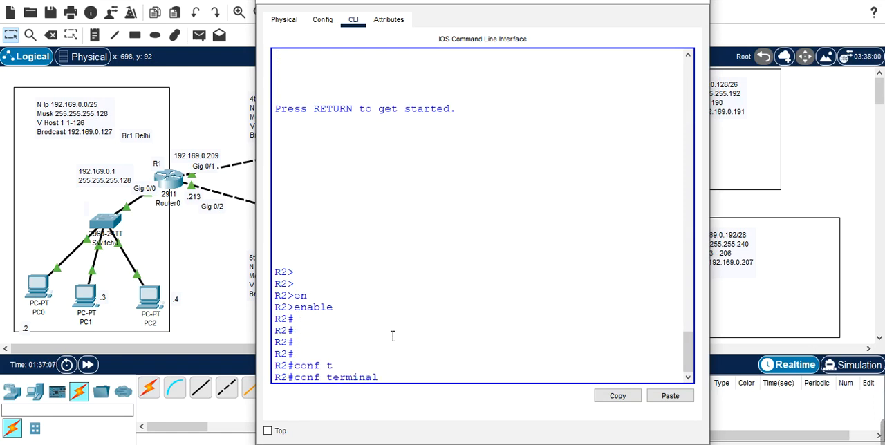
key(Return)
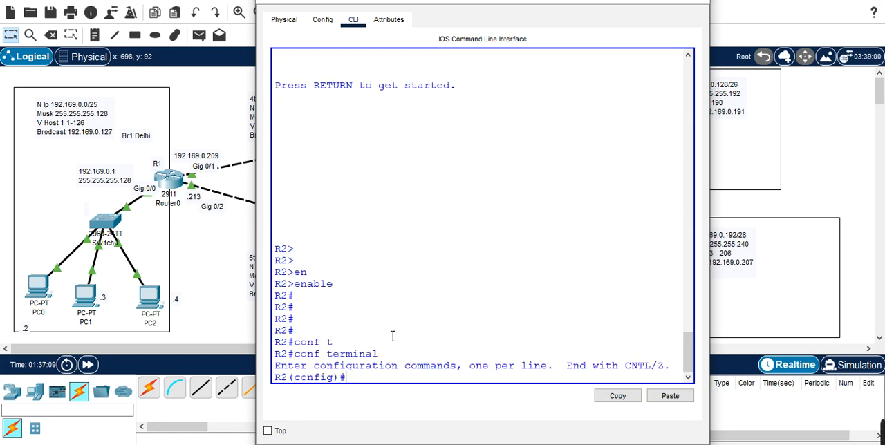
Step: On R2, set the line password for VTY lines 0 to 1 and enable login on them
text(lin)
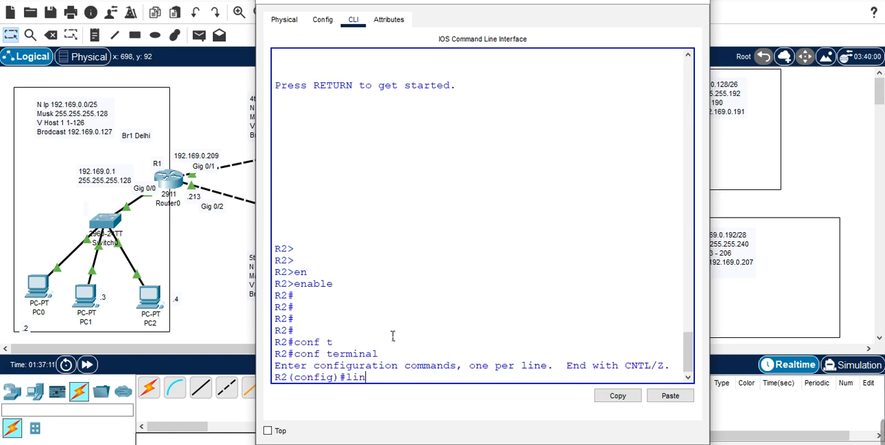
text(e v)
key(Tab)
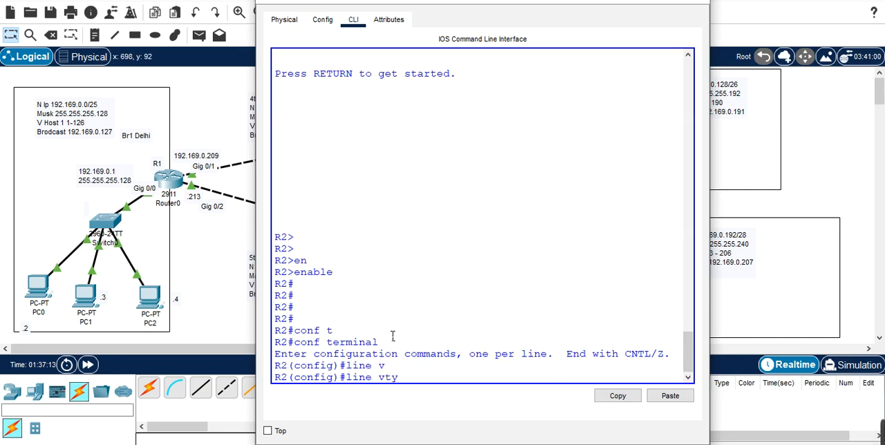
text(0 1)
key(Return)
text(p)
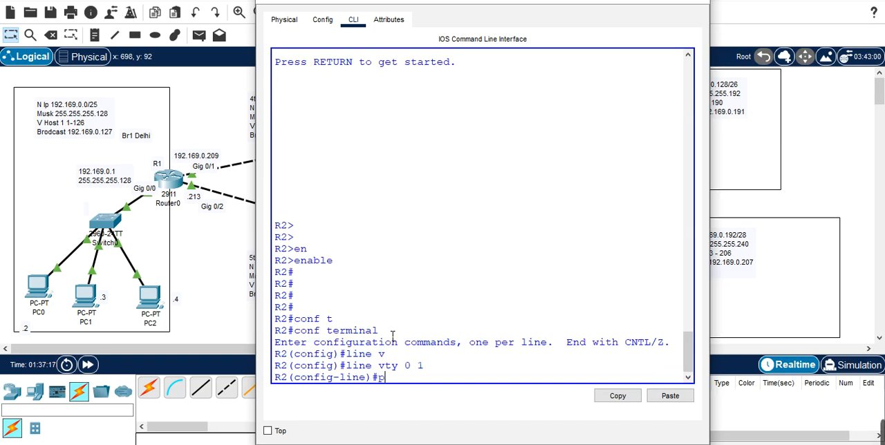
text(assword V)
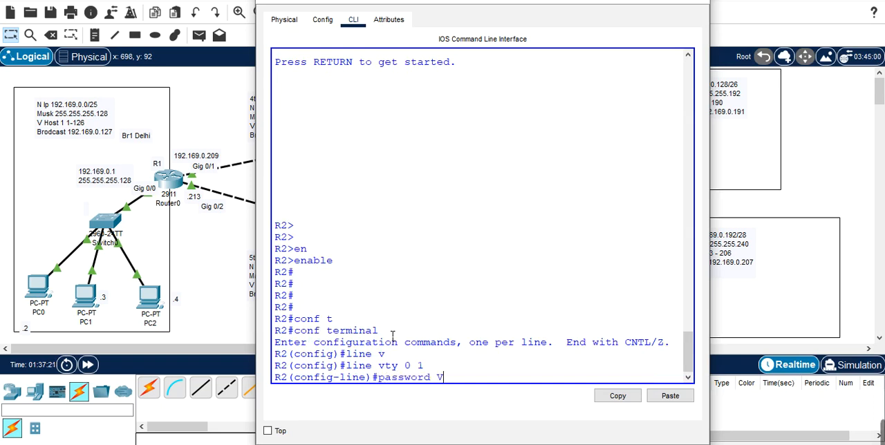
text(123)
key(Return)
text(lo)
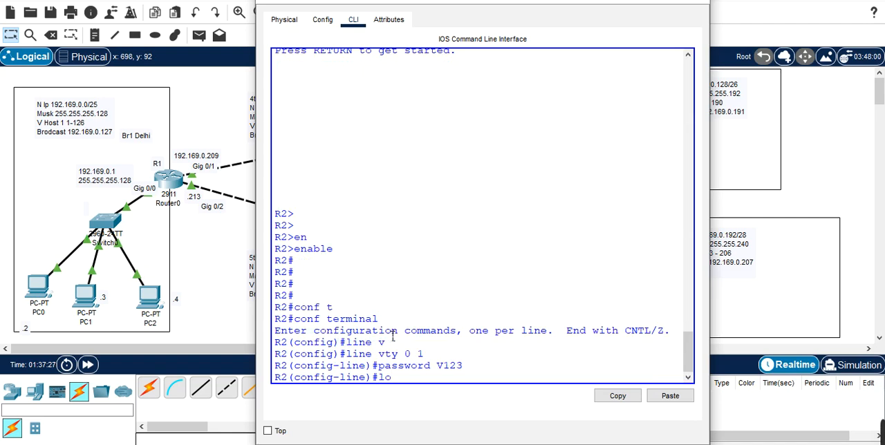
text(gin)
key(Return)
Step: Discard the recalled command and leave R2's VTY line configuration for global configuration mode
key(Up)
key(Up)
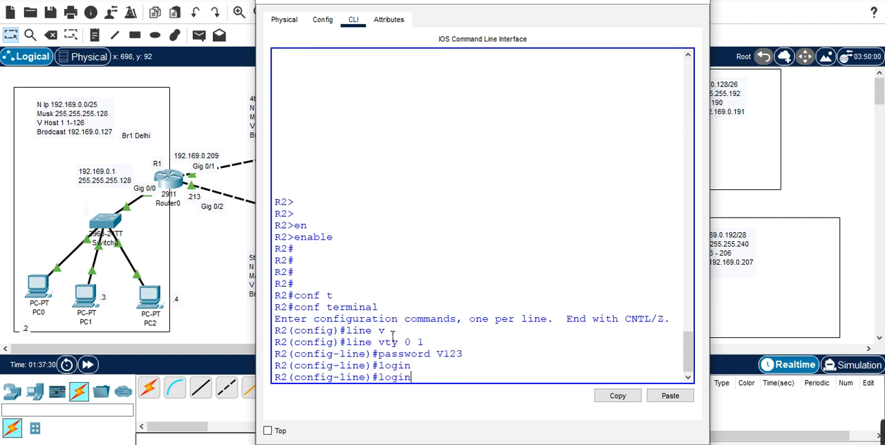
key(Up)
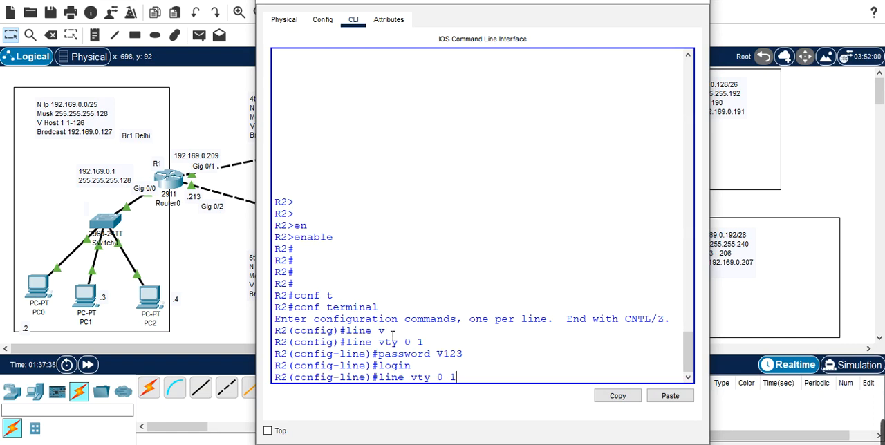
key(BackSpace)
key(BackSpace)
key(BackSpace)
key(BackSpace)
key(BackSpace)
key(BackSpace)
key(BackSpace)
key(BackSpace)
key(BackSpace)
key(BackSpace)
key(BackSpace)
key(BackSpace)
text(e)
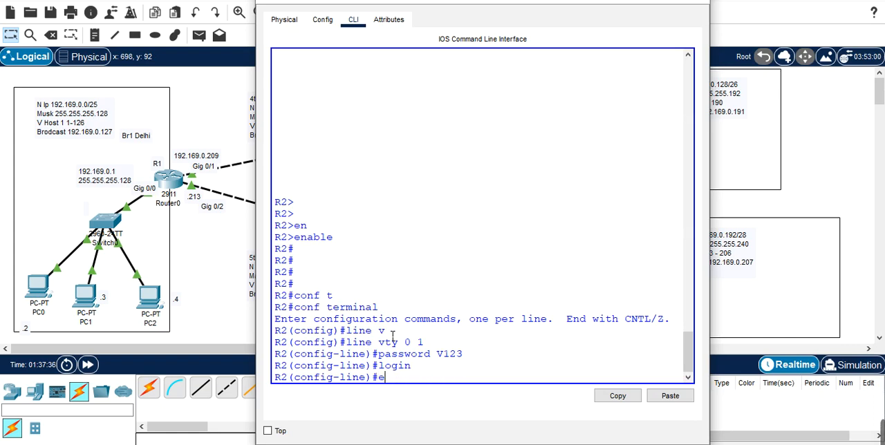
text(xi)
key(Return)
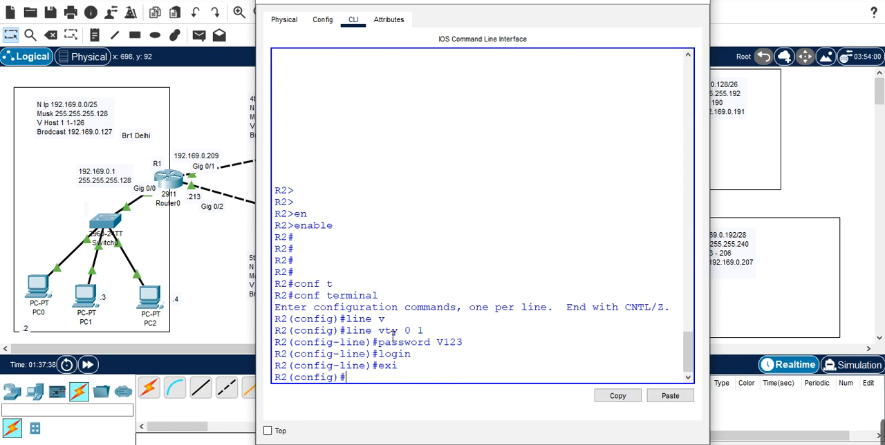
Step: Enter line configuration for console 0 on R2
key(Up)
key(Up)
key(Up)
key(Up)
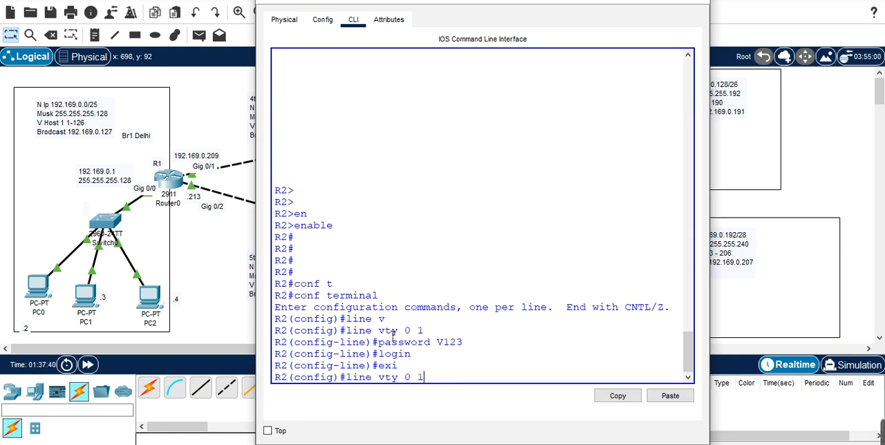
key(BackSpace)
key(BackSpace)
key(BackSpace)
text(c)
key(Tab)
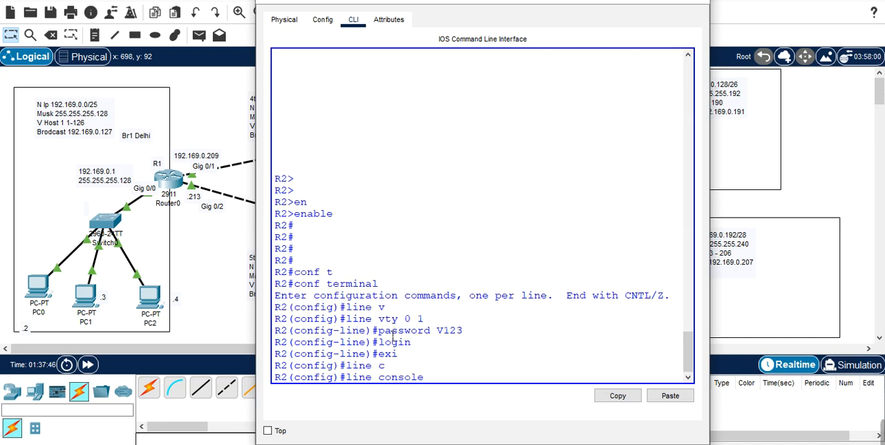
text(0)
key(Return)
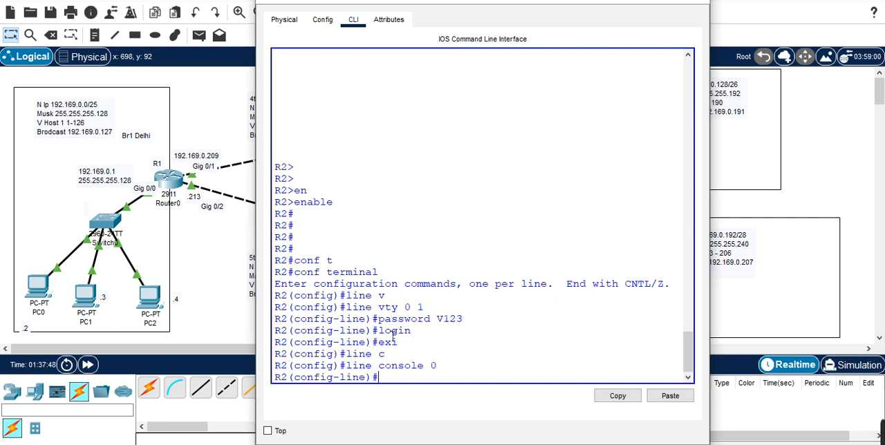
Step: Set the console line password on R2 and require login on the console
text(C123)
key(Return)
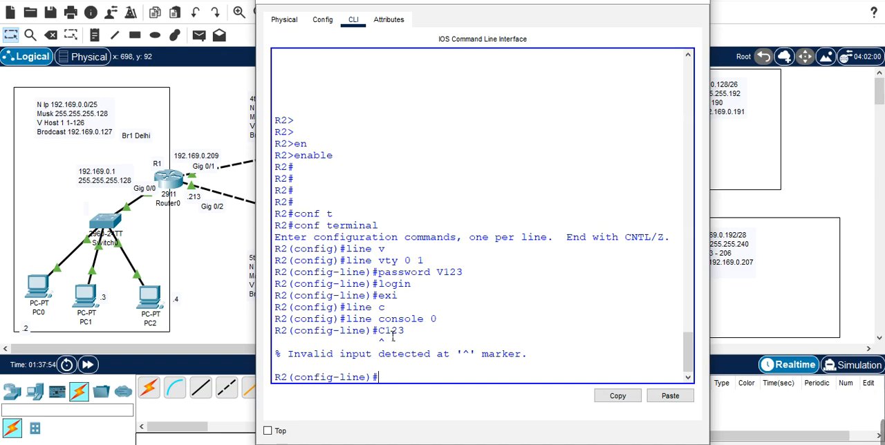
text(password C)
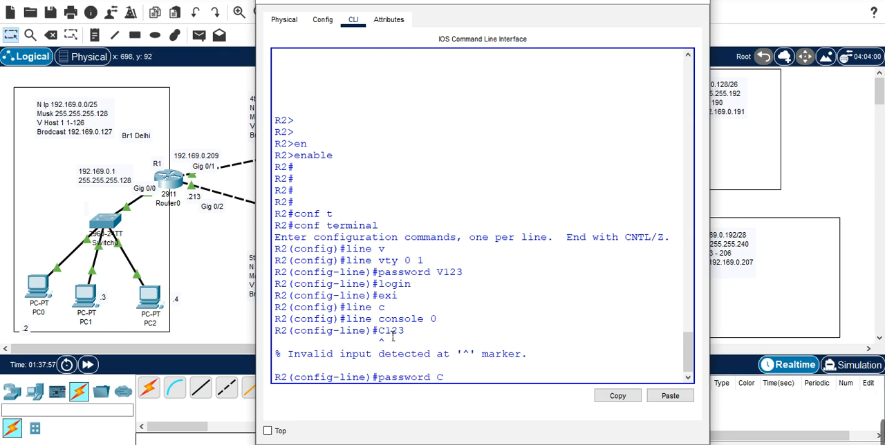
text(123)
key(Return)
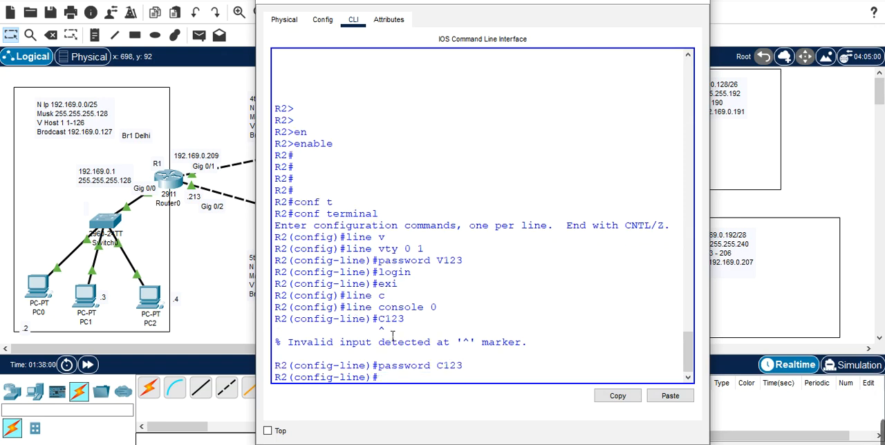
text(lo)
text(gin)
key(Return)
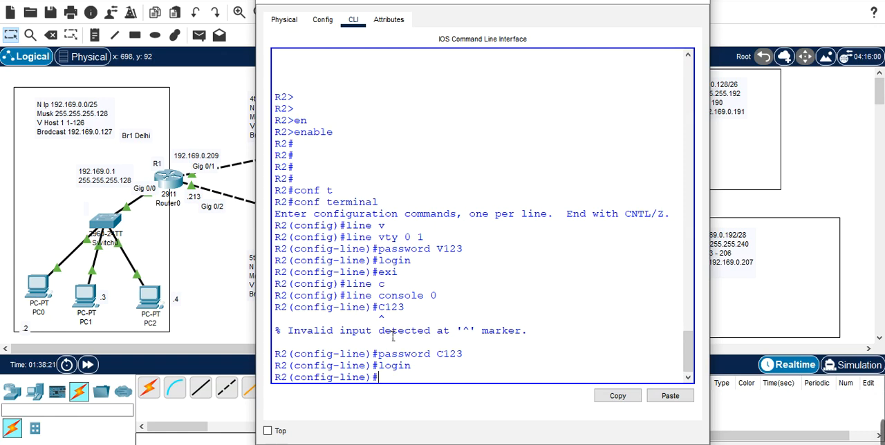
Step: Telnet from R1 to 192.169.0.210 and log in to R2 with the VTY line password
click(644, 1)
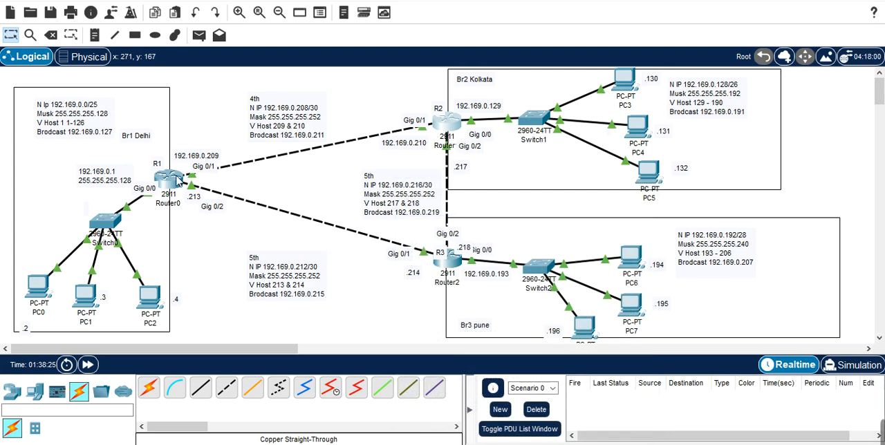
click(178, 181)
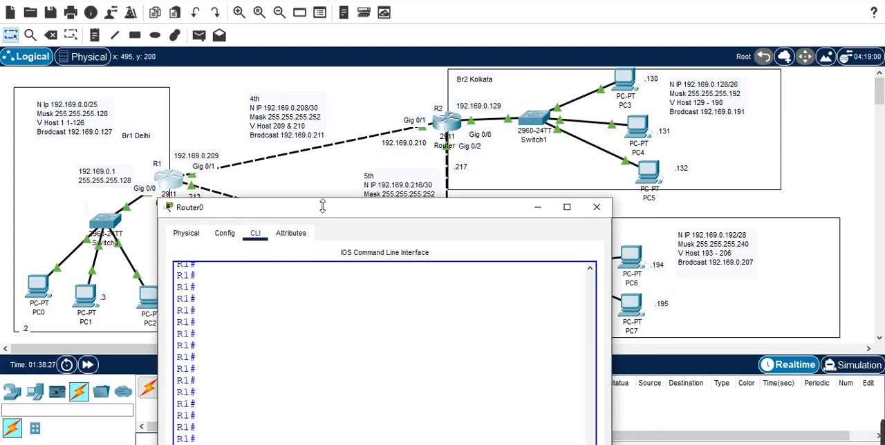
drag(319, 208, 298, 25)
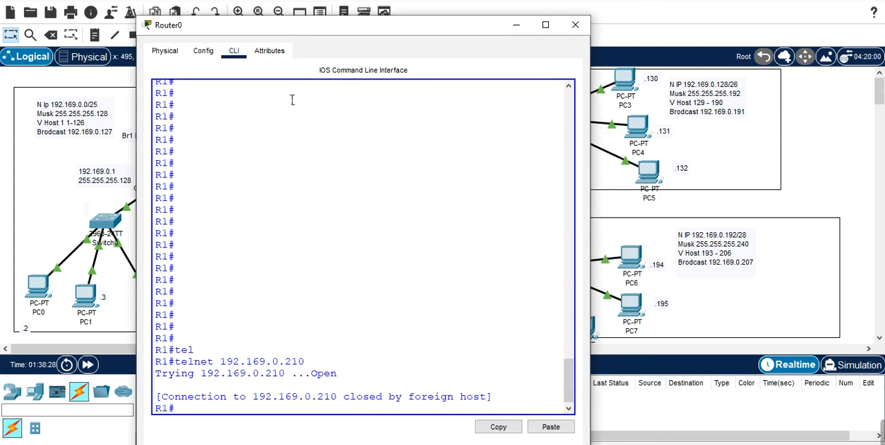
key(Up)
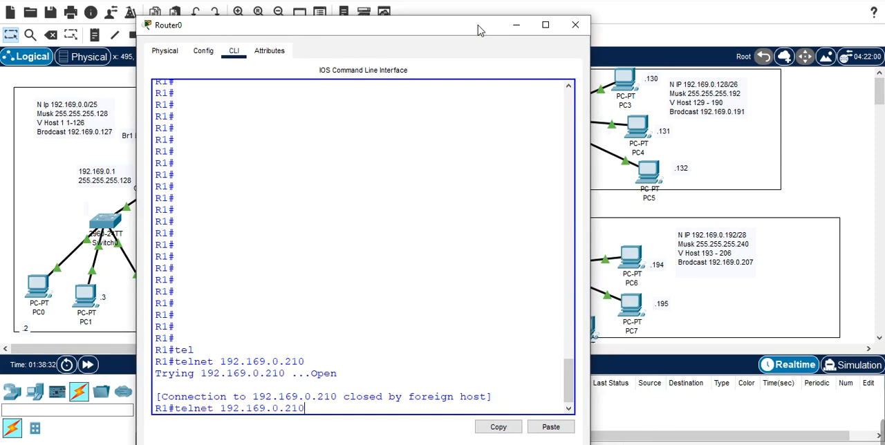
drag(478, 30, 447, 14)
key(Return)
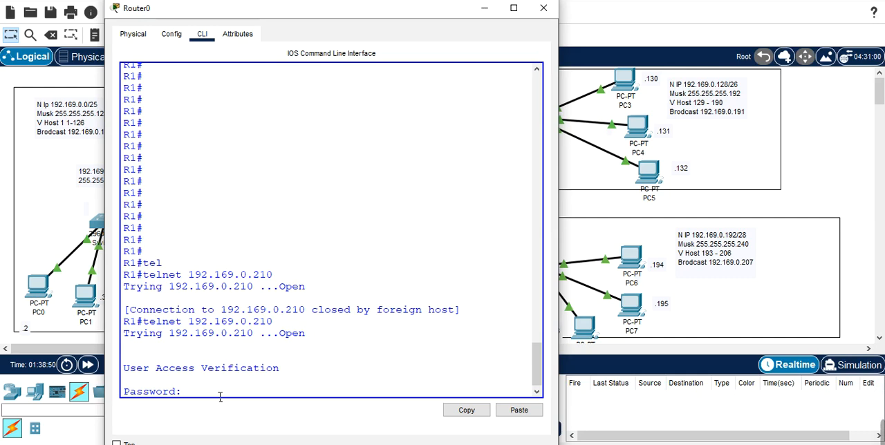
key(Return)
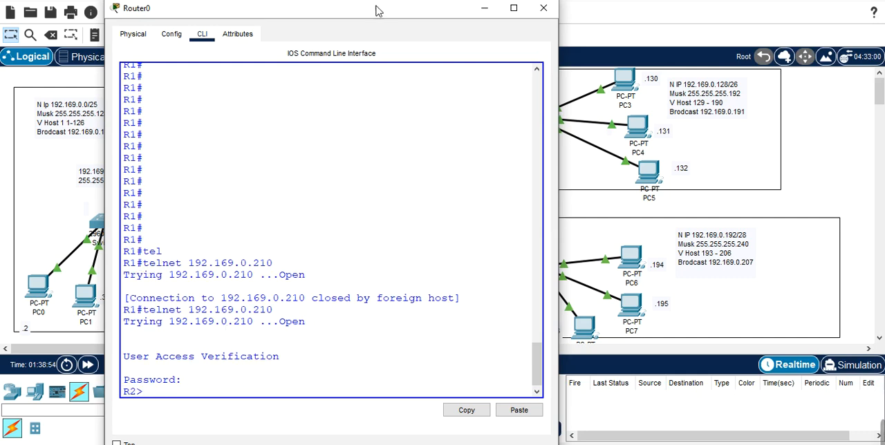
Step: Display R2's brief IP interface status in the telnet session and compare it with the topology
drag(369, 14, 396, 21)
text(ip)
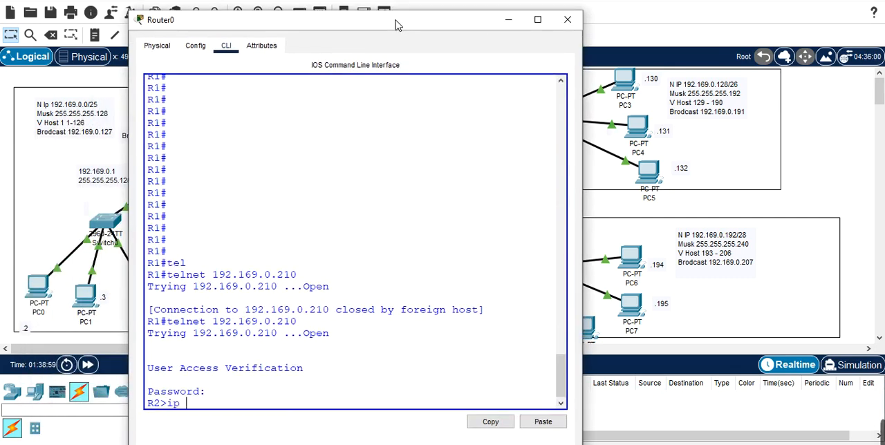
key(BackSpace)
key(BackSpace)
text(sh a)
key(BackSpace)
text(ip int)
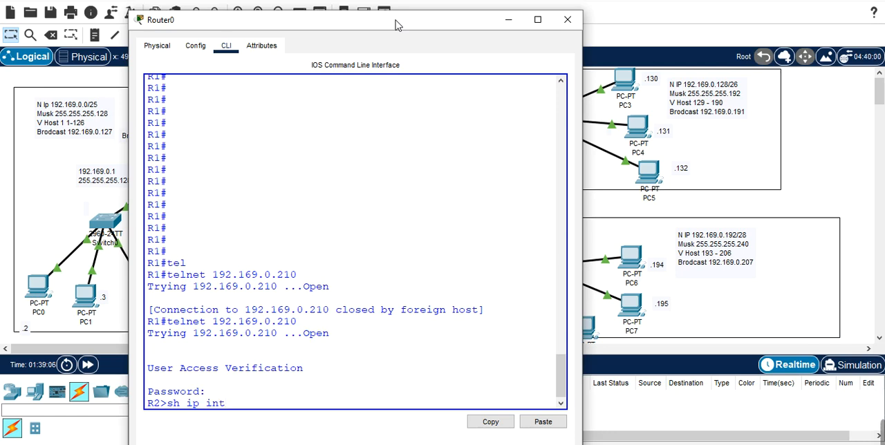
text( bri)
key(Return)
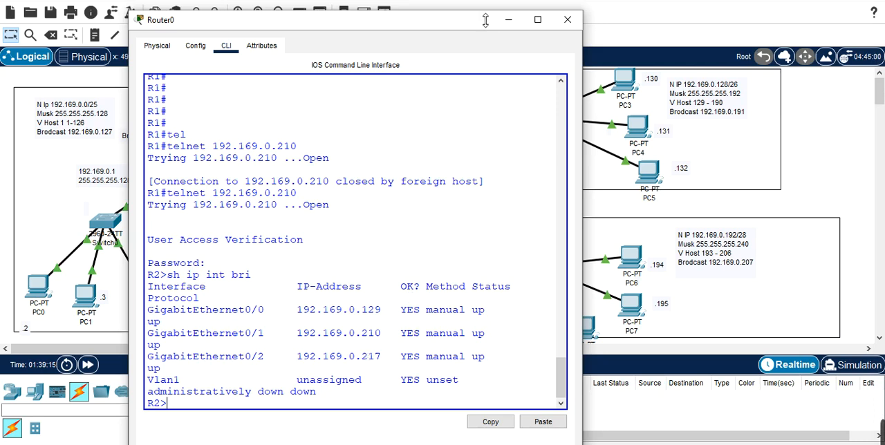
drag(479, 35, 363, 224)
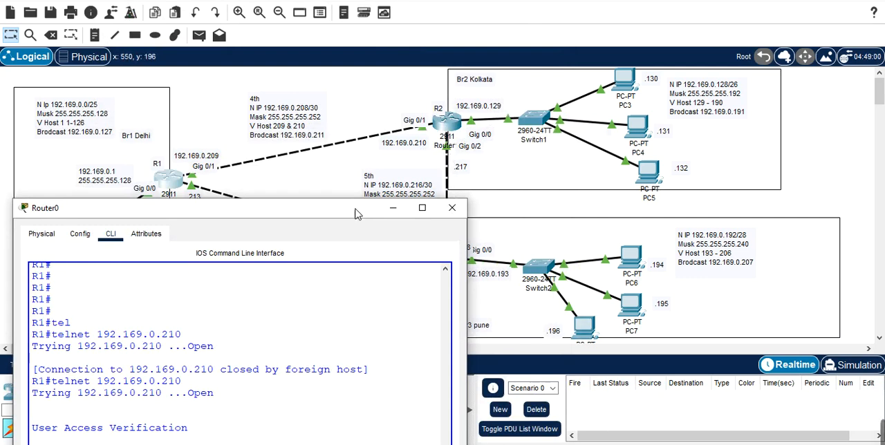
drag(352, 219, 429, 44)
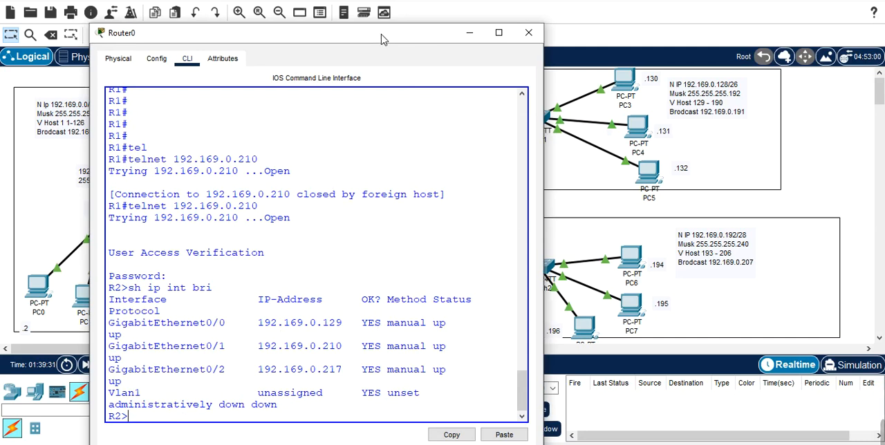
Step: Try to enter privileged mode on R2 through R1's telnet session
text(en)
key(Tab)
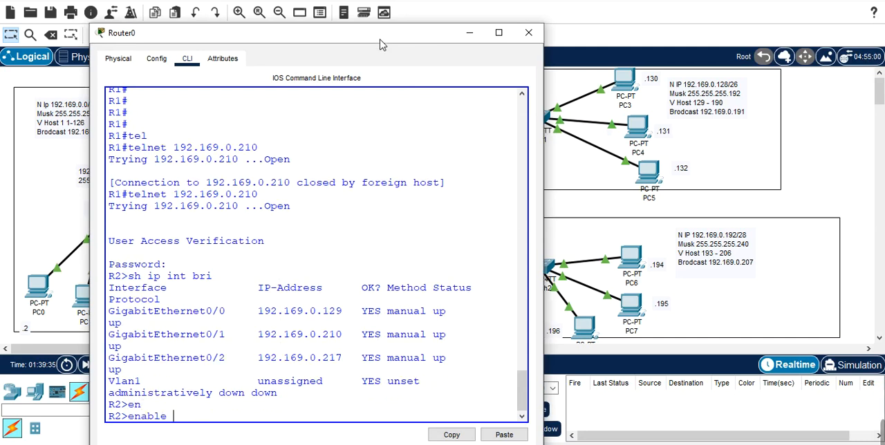
drag(383, 44, 387, 6)
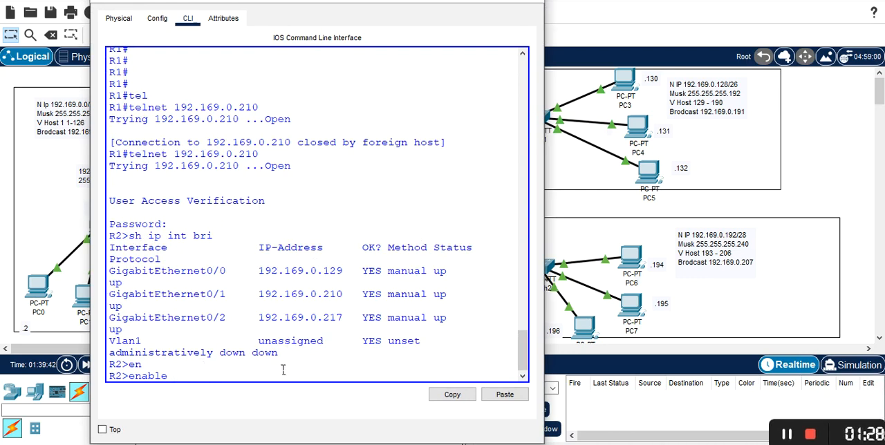
key(Return)
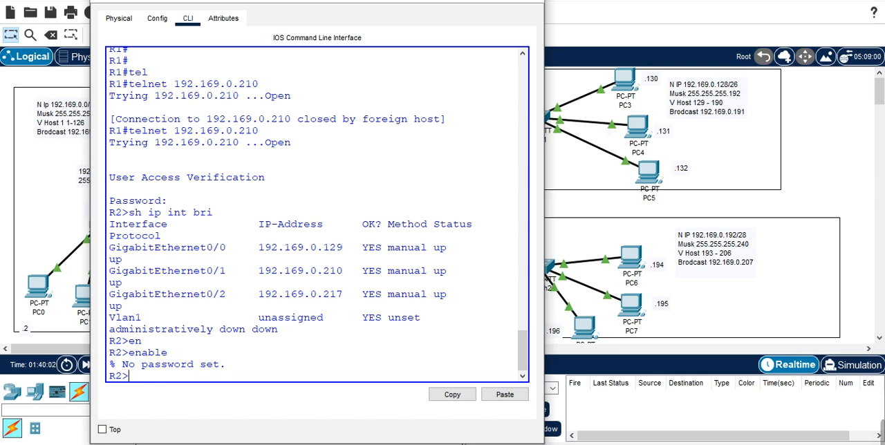
Step: In R2's own CLI, return to global configuration mode and set the enable secret password
drag(363, 2, 242, 143)
click(449, 126)
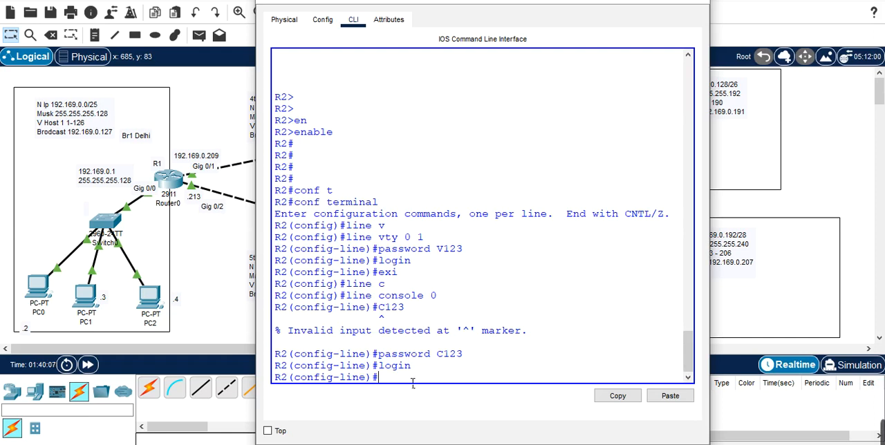
text(exi)
key(Return)
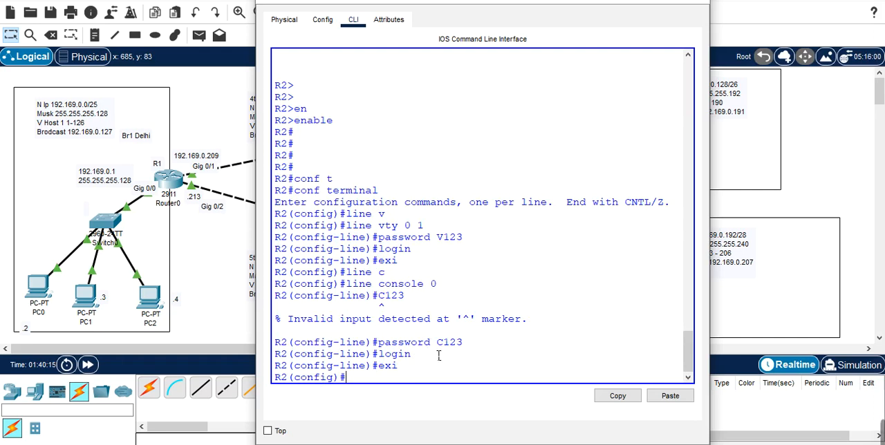
text(ena)
key(Tab)
text(sec)
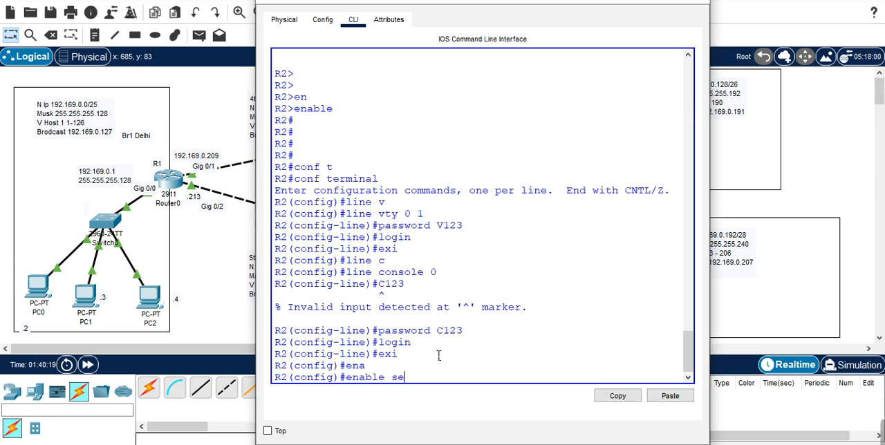
key(Tab)
text(c)
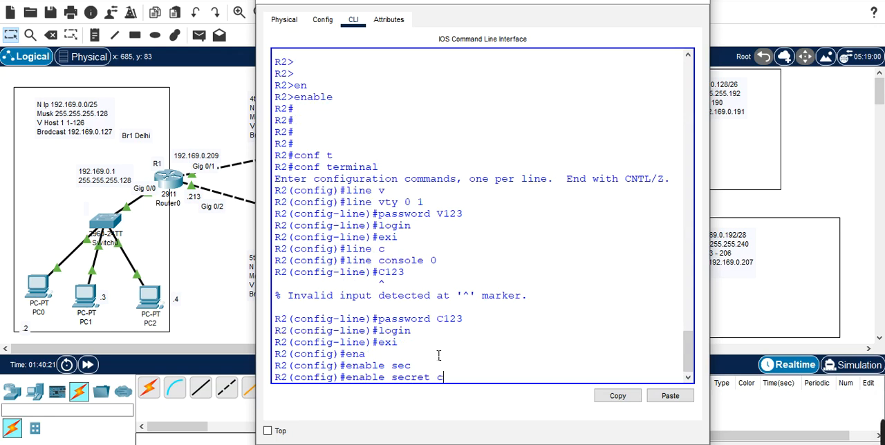
text(isco)
key(Return)
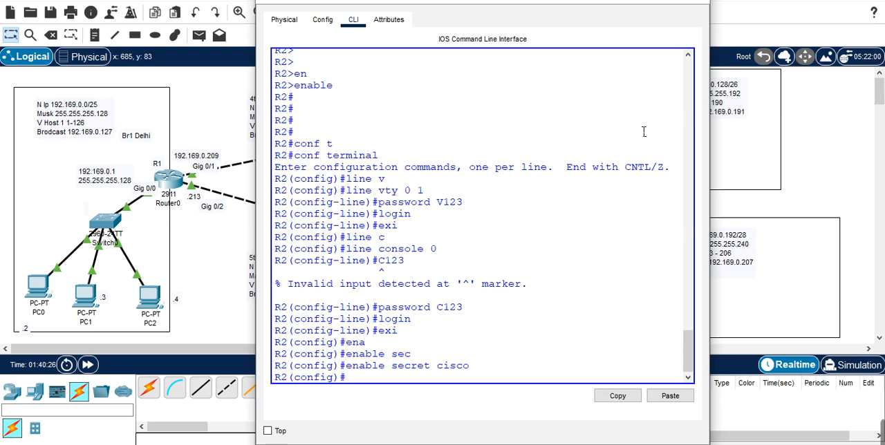
Step: End the open telnet session from R1 to R2
click(177, 184)
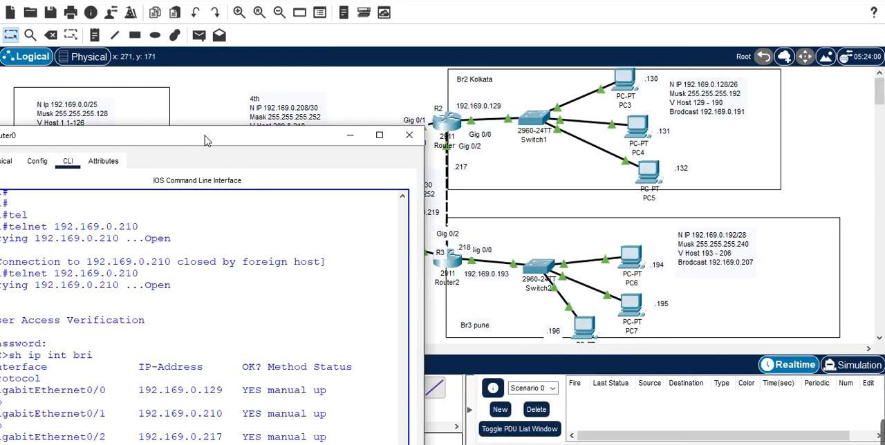
drag(205, 135, 382, 0)
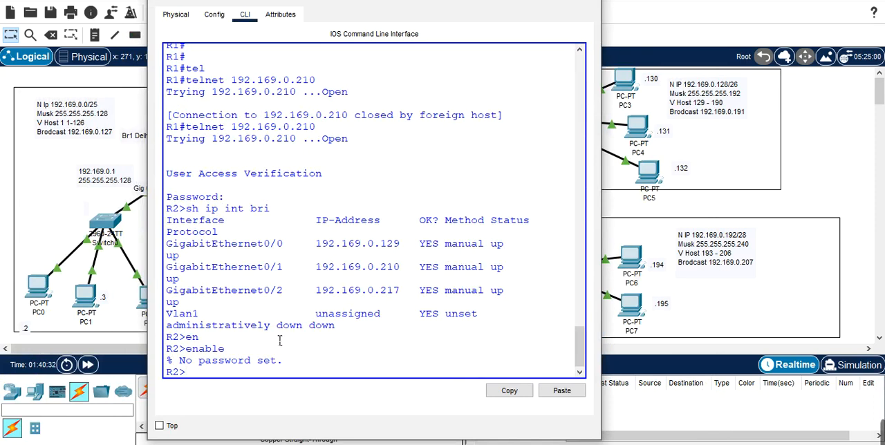
text(exit)
key(Return)
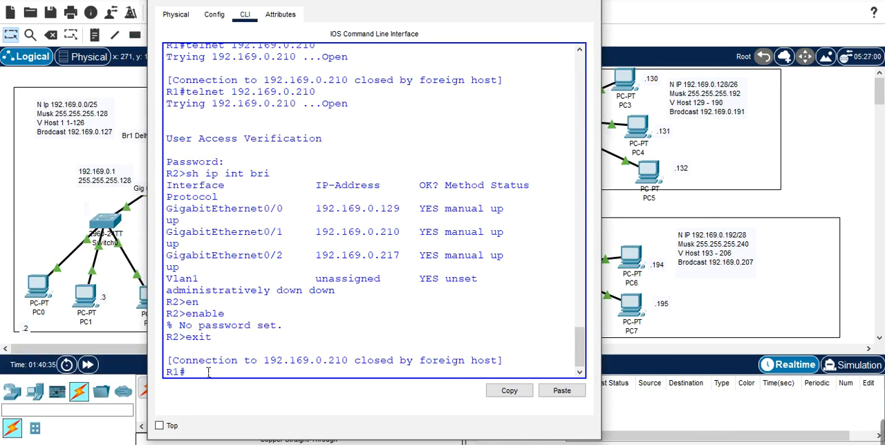
Step: Reconnect from R1 to R2 by telnet at 192.169.0.210 and enter the VTY line password
key(Up)
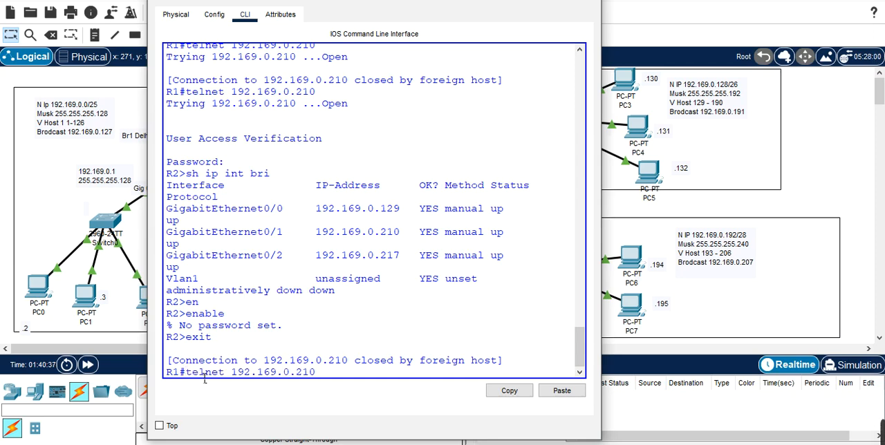
key(BackSpace)
text(4)
drag(401, 1, 387, 114)
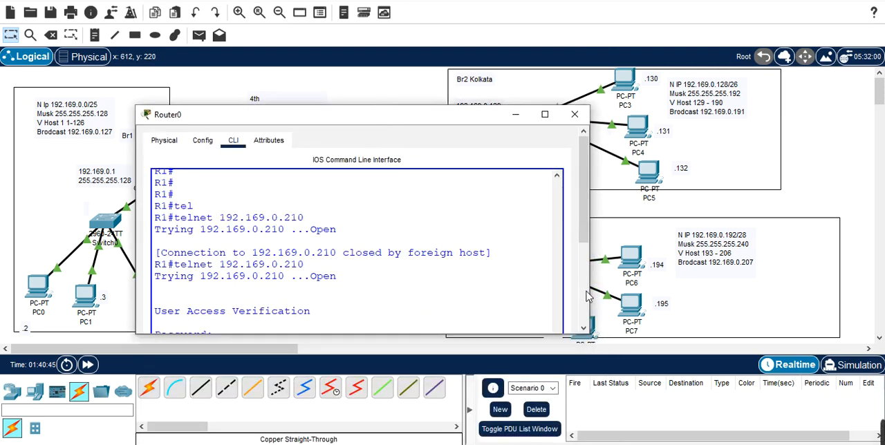
click(583, 311)
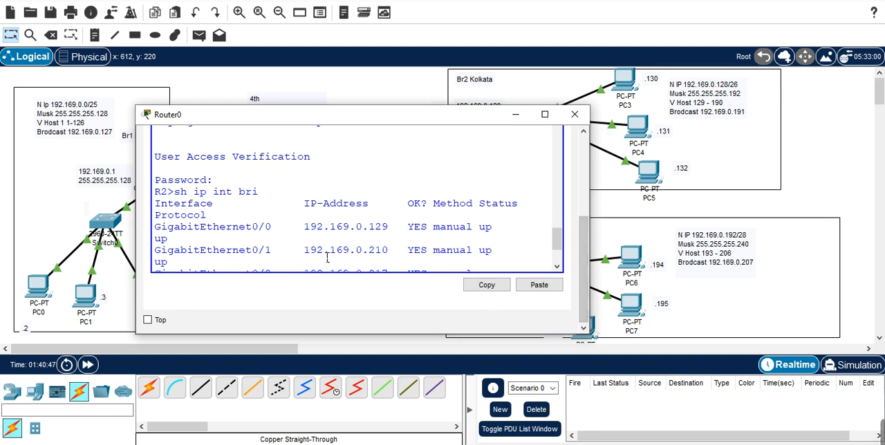
click(556, 268)
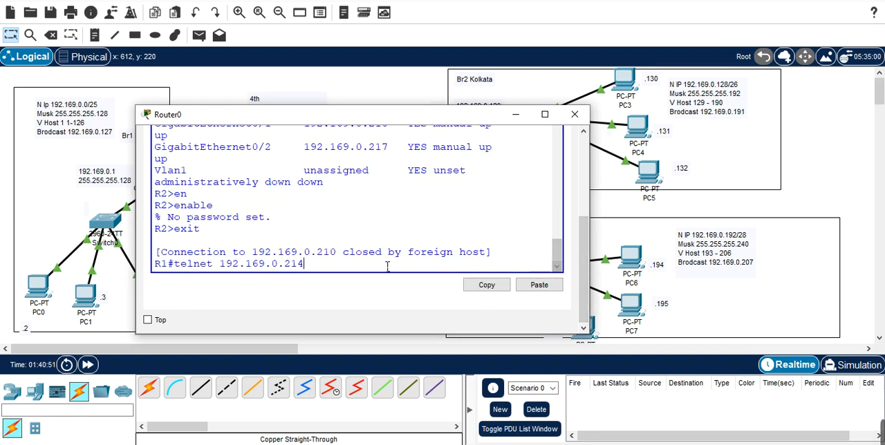
key(BackSpace)
text(0)
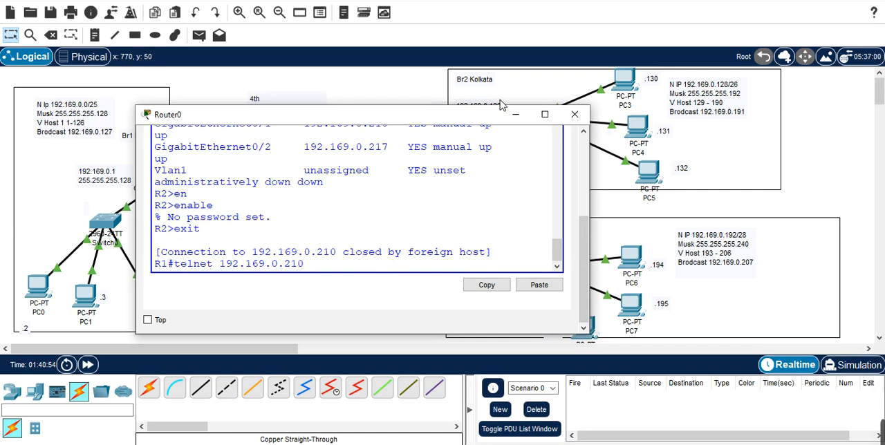
drag(462, 116, 458, 176)
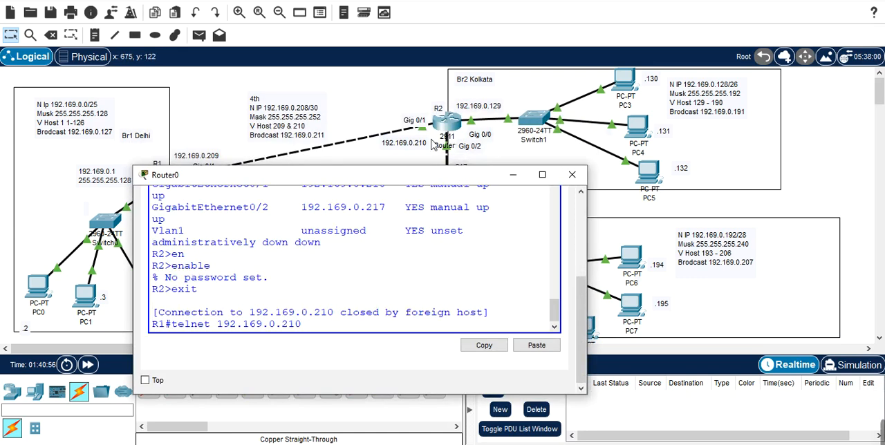
key(Return)
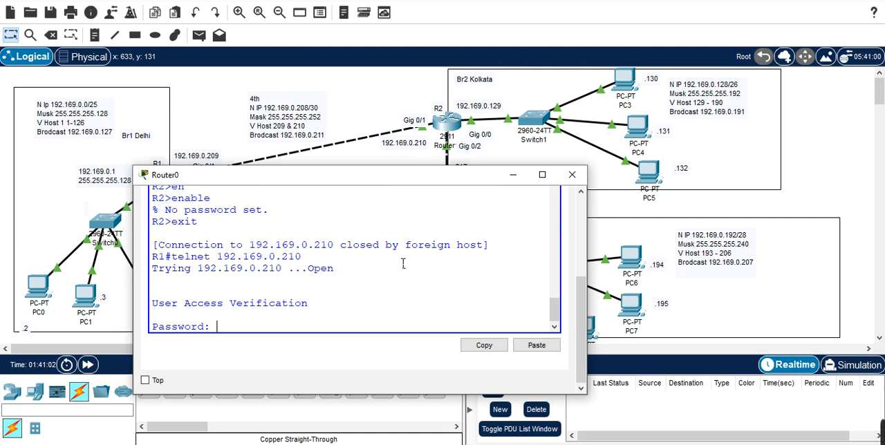
key(Return)
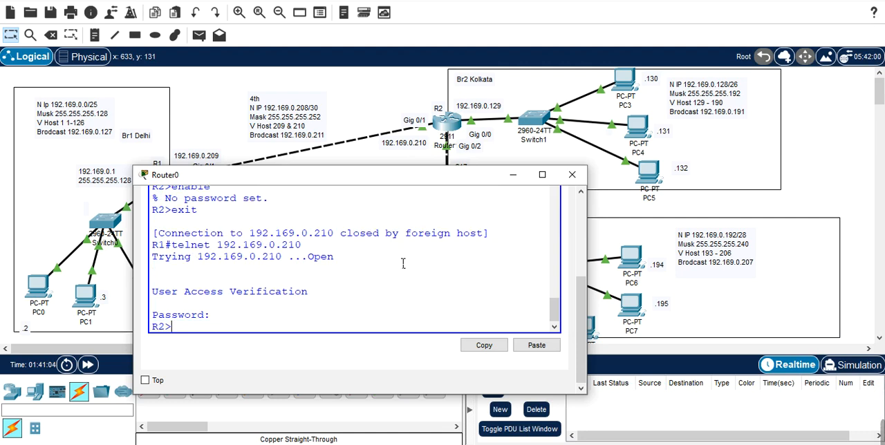
Step: Enter privileged mode on R2 over telnet using the enable secret password
text(en)
key(Tab)
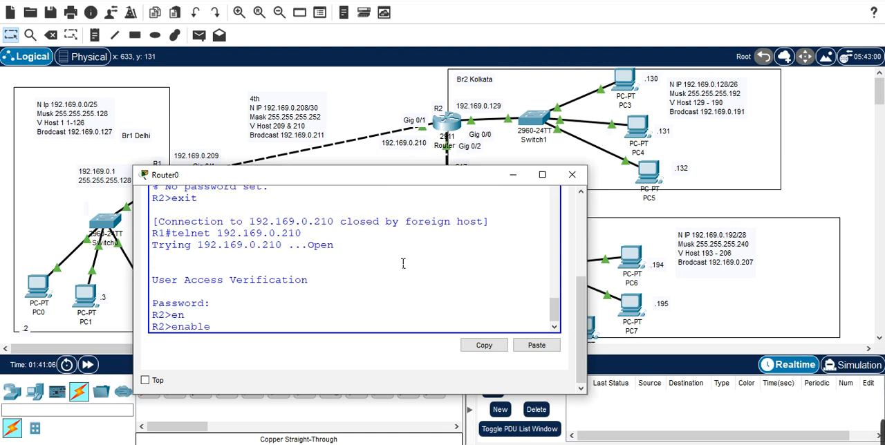
key(Return)
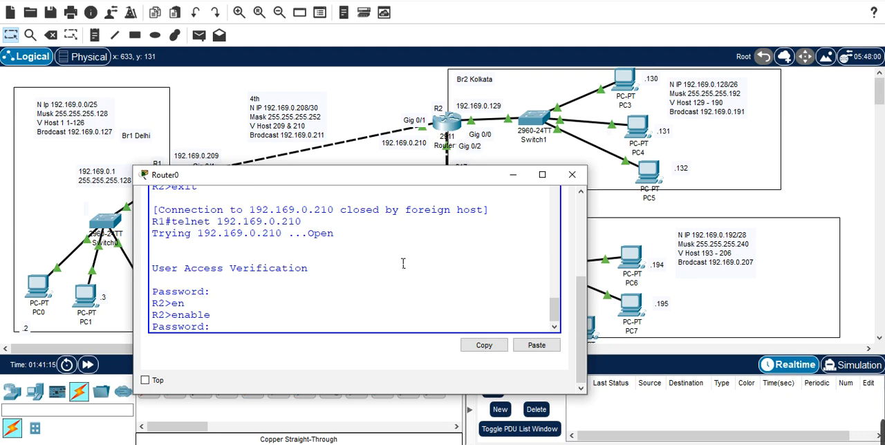
key(Return)
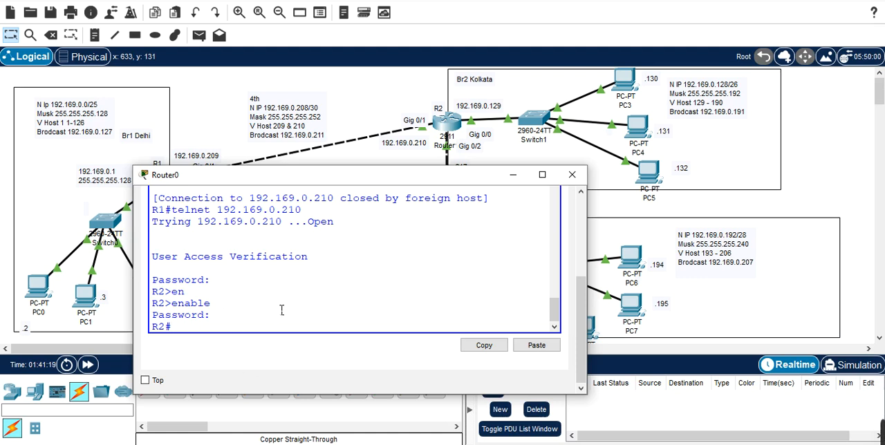
Step: Enter global configuration mode on R2 in the telnet session
text(conf t)
key(Tab)
key(Return)
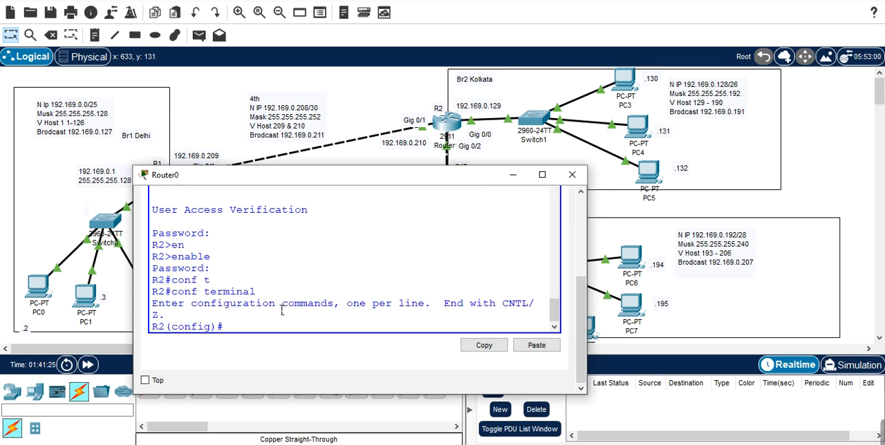
Step: Try to run show ip interface brief on R2 from global configuration mode over telnet
text(ip)
key(BackSpace)
key(BackSpace)
key(BackSpace)
text(sh)
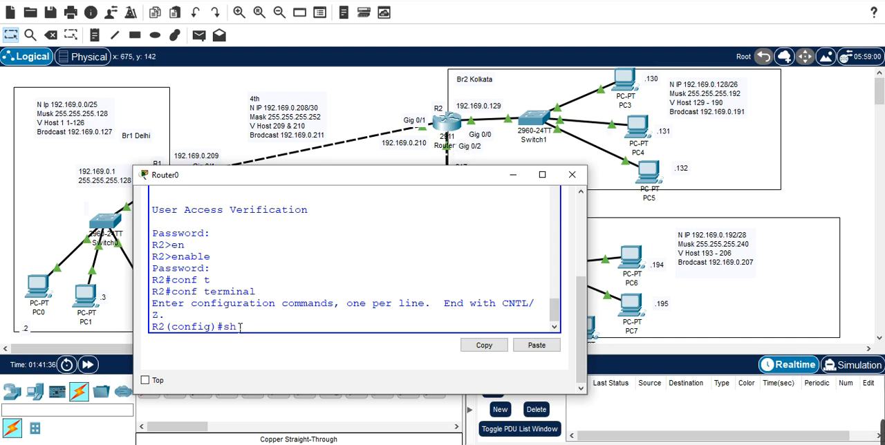
text( ip int bri)
key(Return)
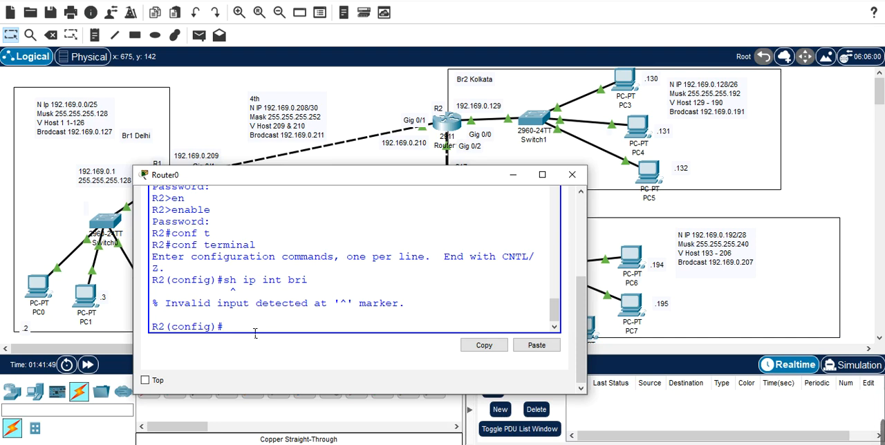
Step: Return to R2's privileged mode and show the brief IP interface summary
key(ctrl+z)
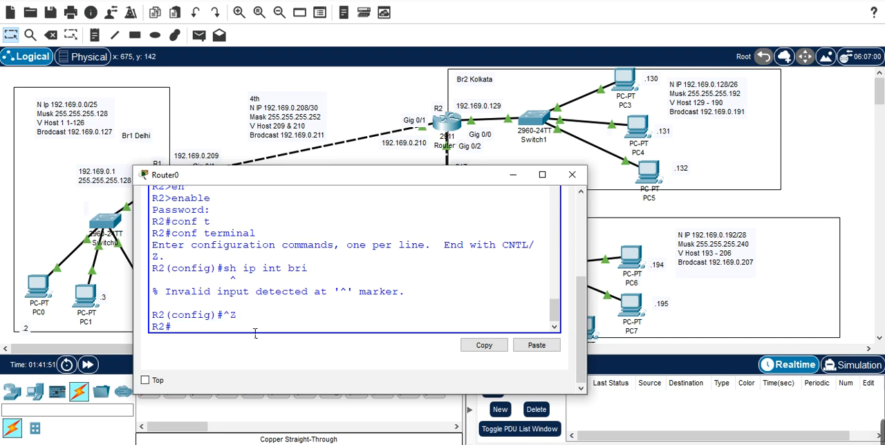
text(sh ip int b)
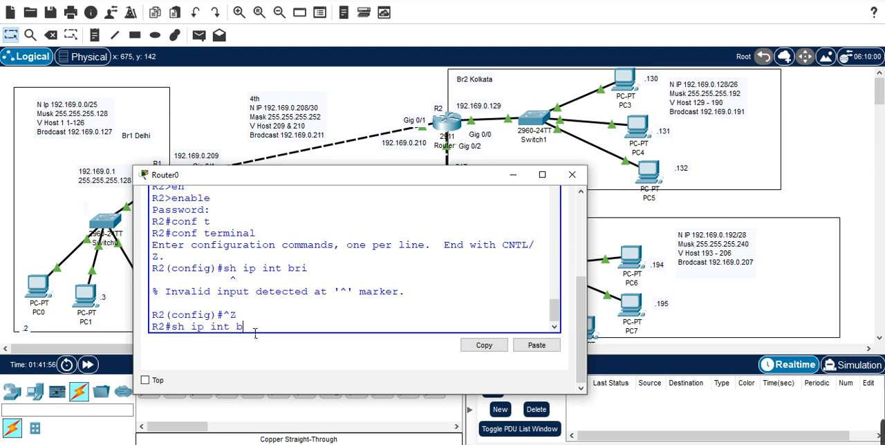
text(ri)
key(Return)
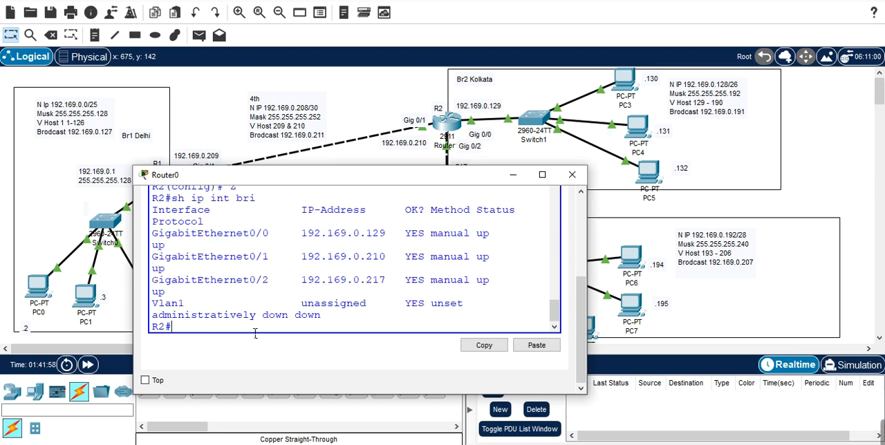
Step: Run enable on R2 again, and exit the telnet session back to R1
text(en)
key(Tab)
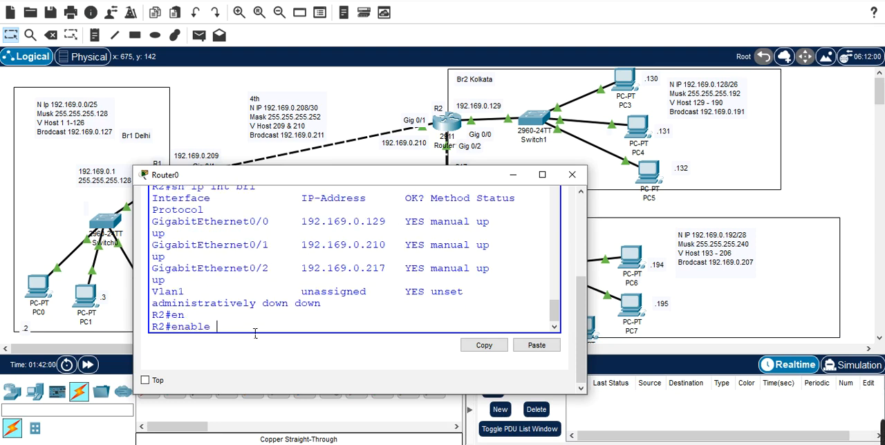
key(Return)
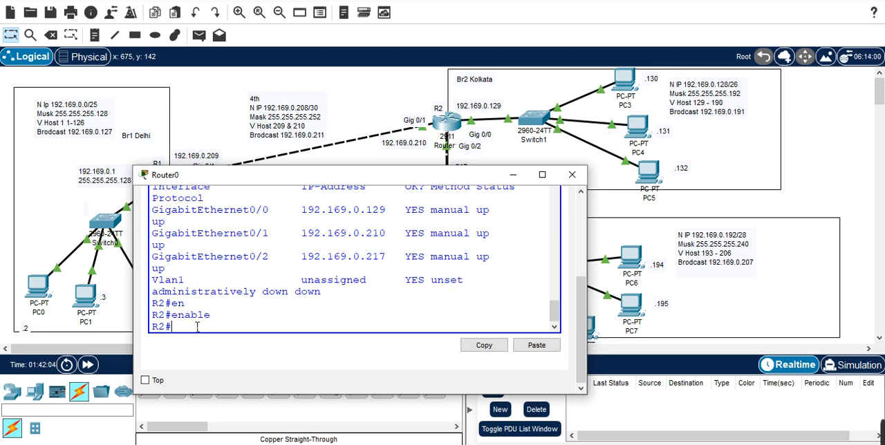
text(exi)
key(Return)
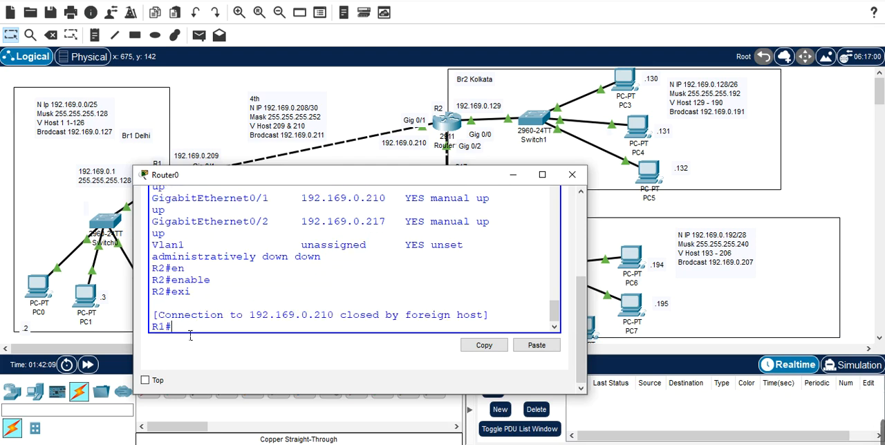
Step: Open a telnet session from R1 to R2 at 192.169.0.210 and enter the VTY line password
key(Up)
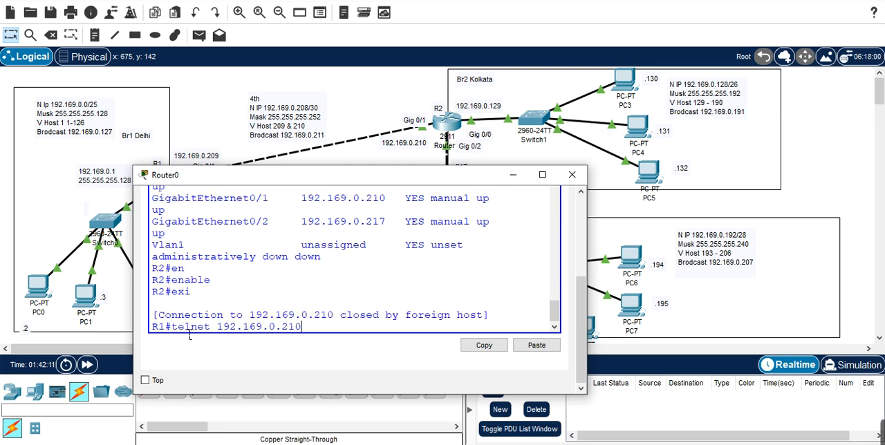
key(Return)
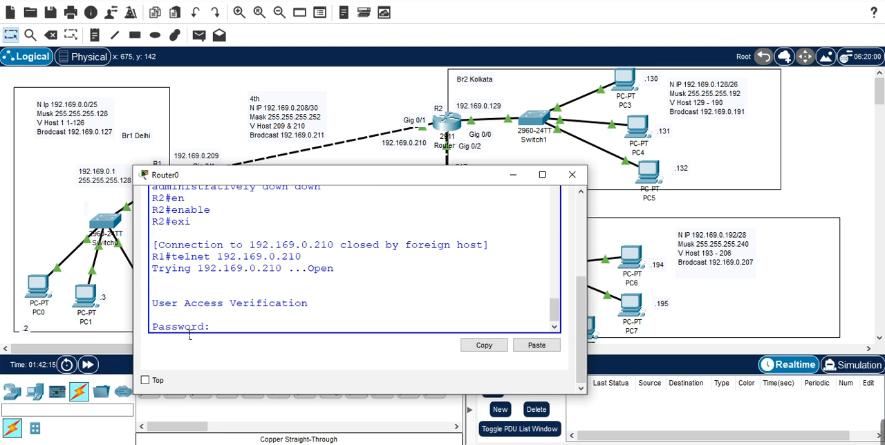
key(Return)
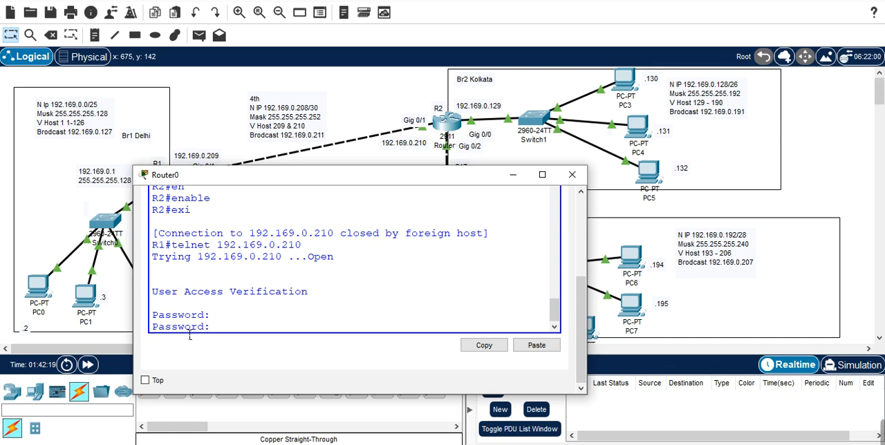
key(Return)
Step: Enter privileged mode on R2 over telnet using the enable secret password
text(en)
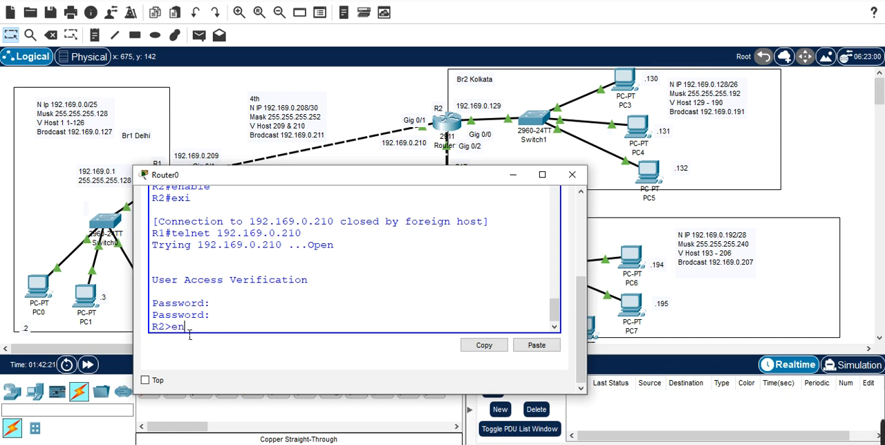
key(Tab)
key(Return)
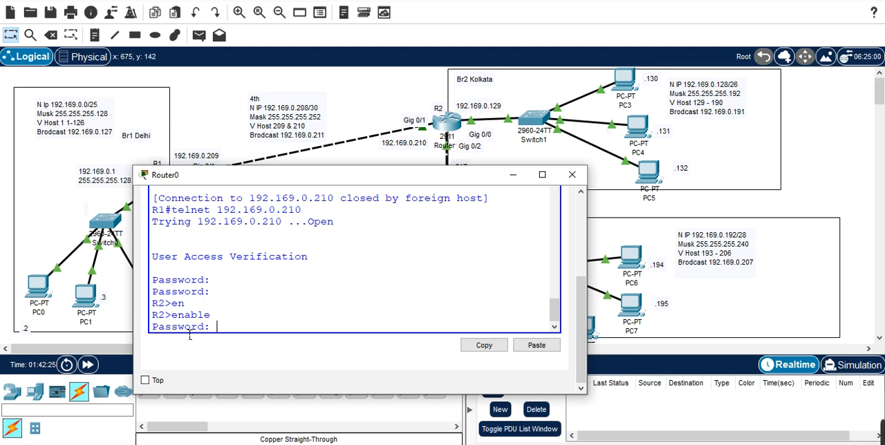
key(Return)
Step: Enter global configuration mode on R2 from the telnet session
text(con)
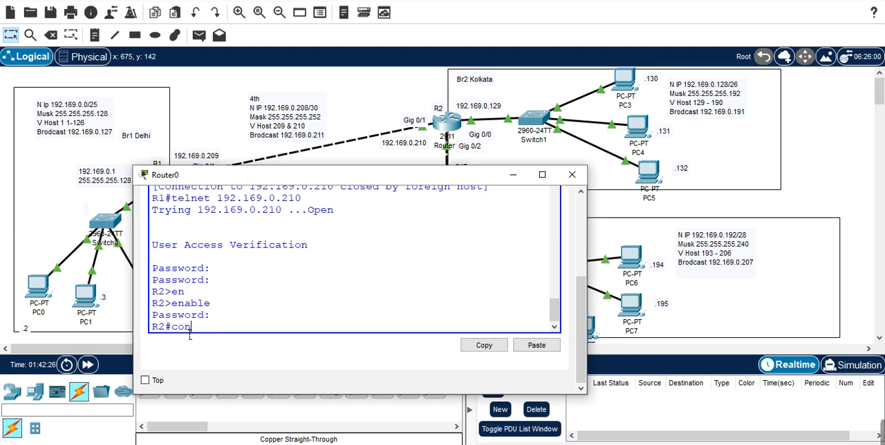
text(f t)
key(Return)
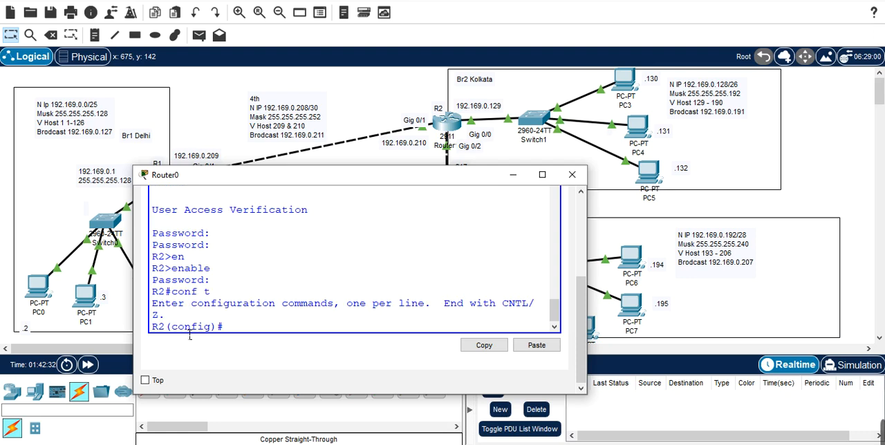
text(sh)
text(ip)
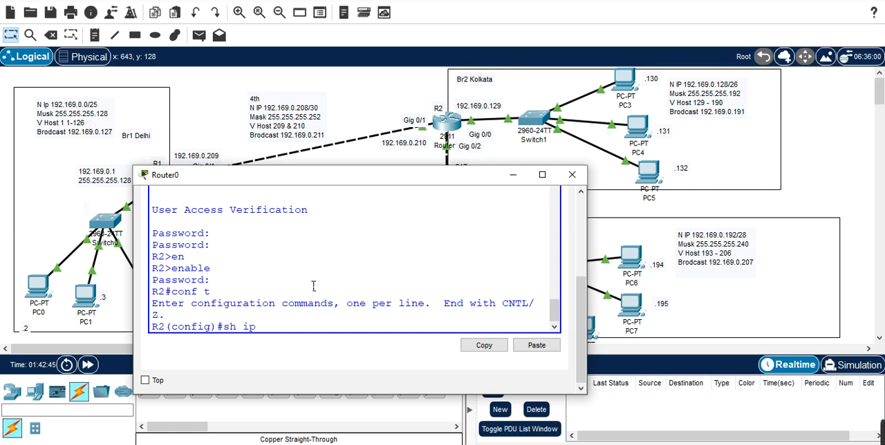
text( rou)
key(Tab)
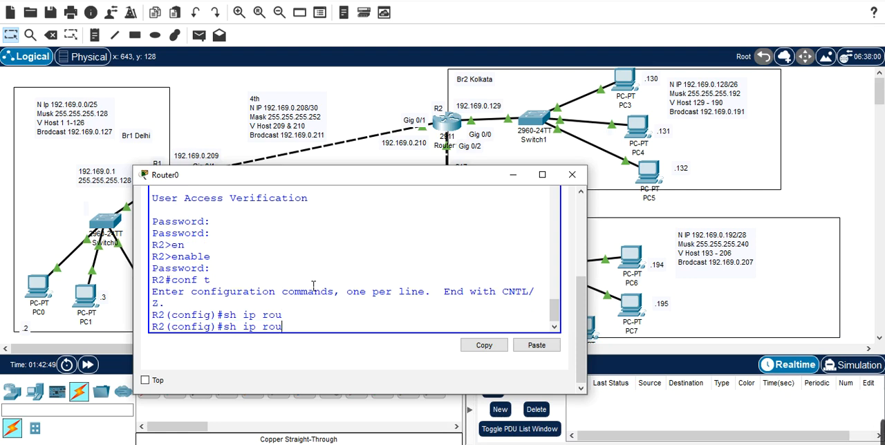
text(t)
key(Tab)
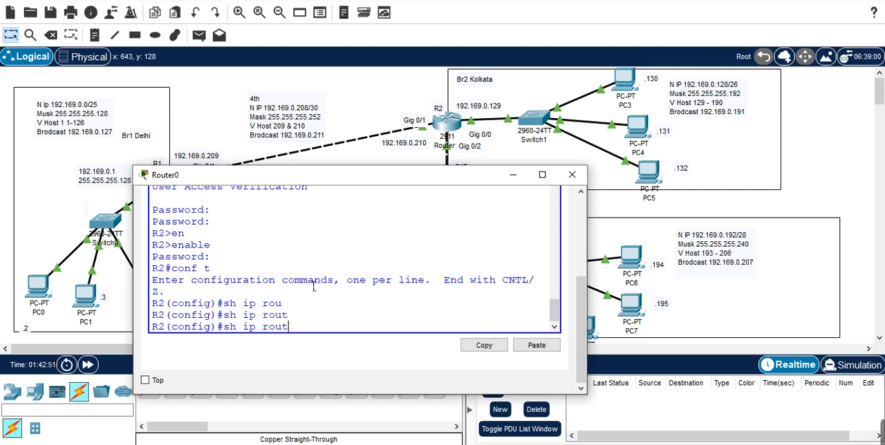
key(BackSpace)
key(BackSpace)
key(BackSpace)
key(BackSpace)
key(BackSpace)
key(BackSpace)
key(BackSpace)
key(BackSpace)
key(BackSpace)
key(BackSpace)
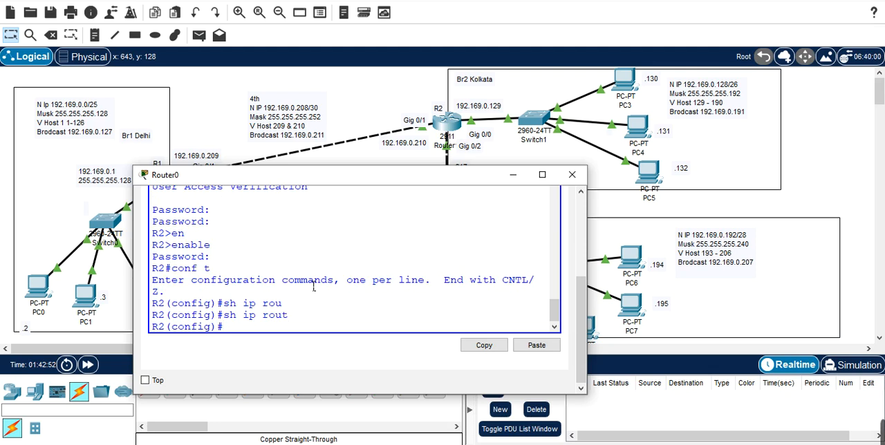
Step: Leave R2's configuration mode, display its IP routing table and widen the Router0 window to read the routes
key(ctrl+z)
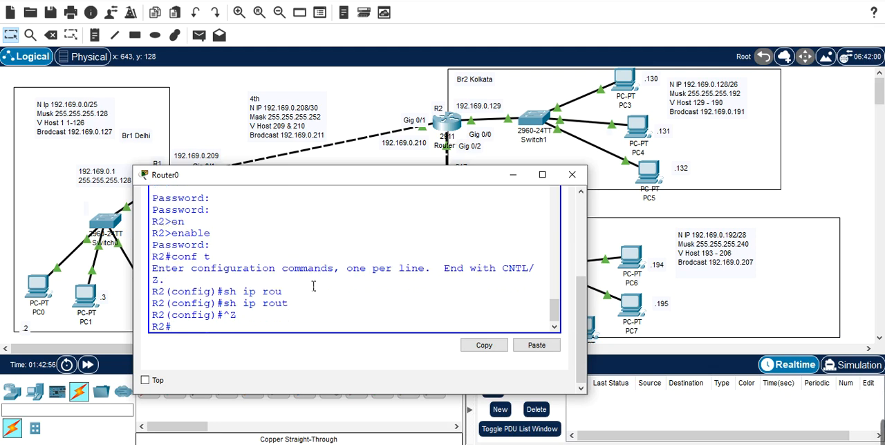
text(sh ip rou)
key(Tab)
key(Return)
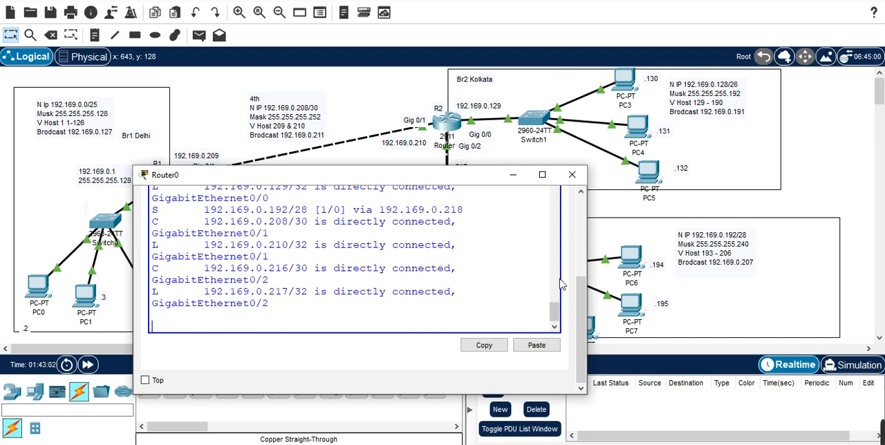
drag(597, 279, 739, 274)
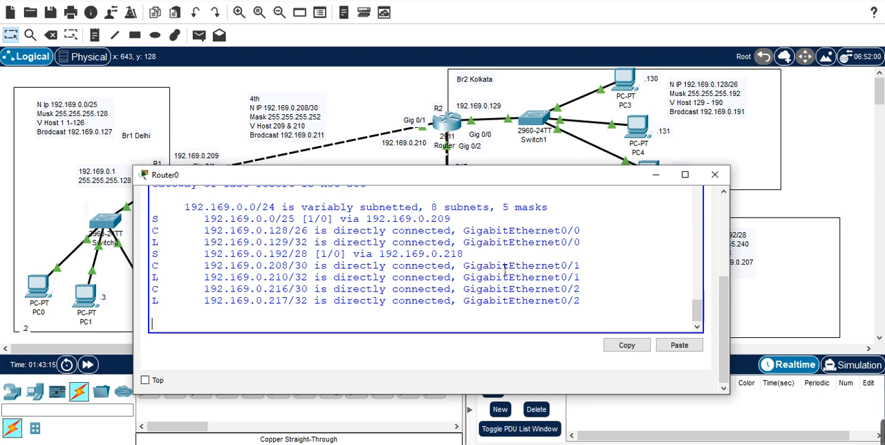
key(Return)
key(Return)
key(Return)
key(Return)
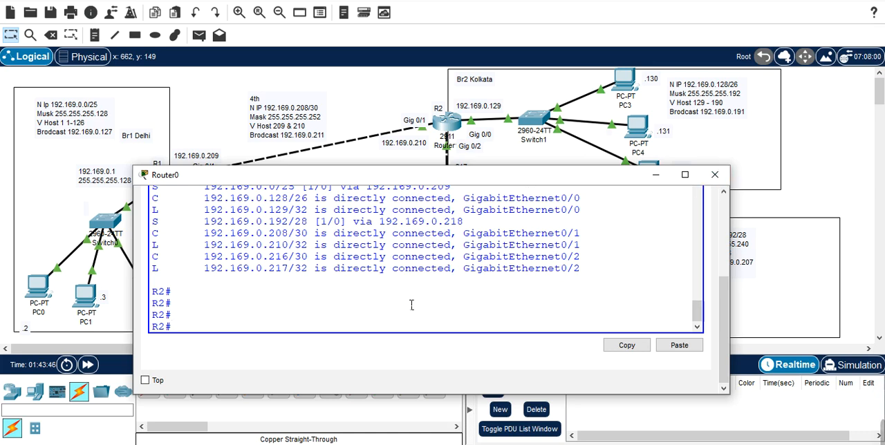
Step: Exit the telnet session to R2 and return to R1's prompt
text(exir)
key(BackSpace)
key(Return)
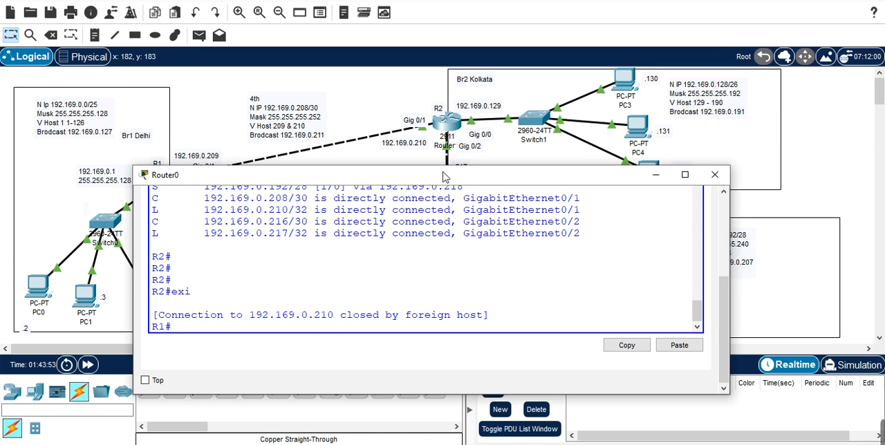
Step: Move the Router0 window out of the way, open R3's command line and enter global configuration mode
drag(444, 177, 374, 56)
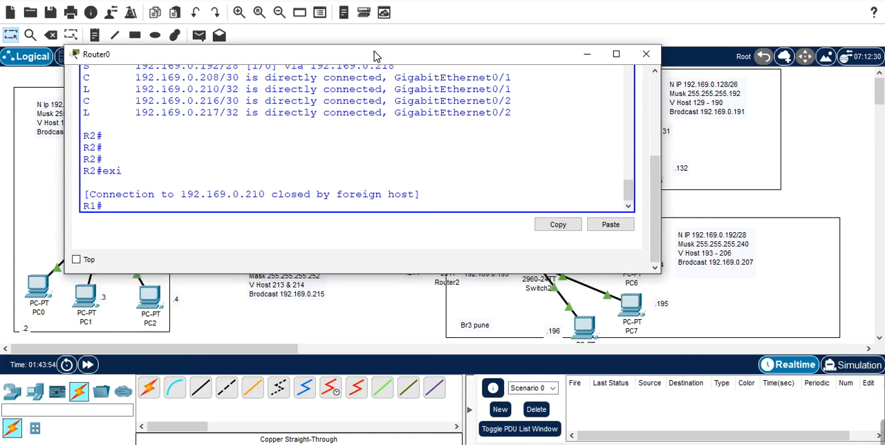
click(587, 54)
click(456, 268)
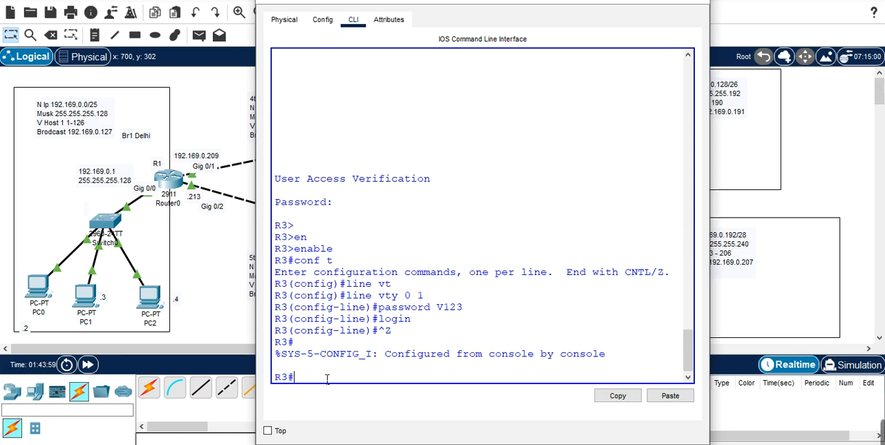
key(Return)
key(Return)
key(Return)
key(Return)
key(Return)
key(Return)
key(Return)
key(Return)
key(Return)
key(Return)
key(Return)
key(Return)
key(Return)
key(Return)
key(Return)
key(Return)
key(Return)
key(Return)
key(Return)
key(Return)
key(Return)
key(Return)
key(Return)
key(Return)
key(Return)
key(Return)
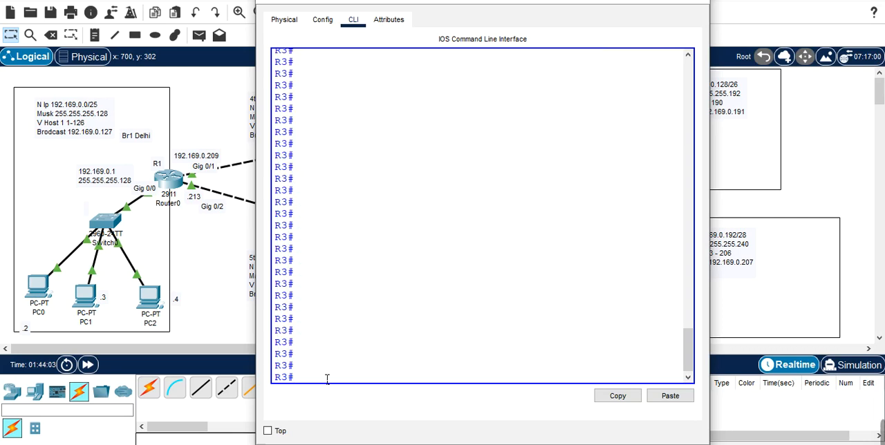
text(conf t)
key(Return)
Step: Set the console line password on R3's line console 0 and enable login
text(lin)
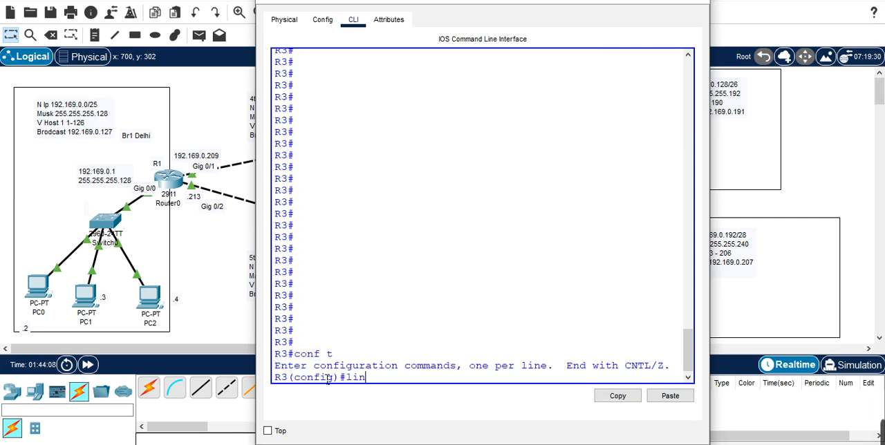
key(Tab)
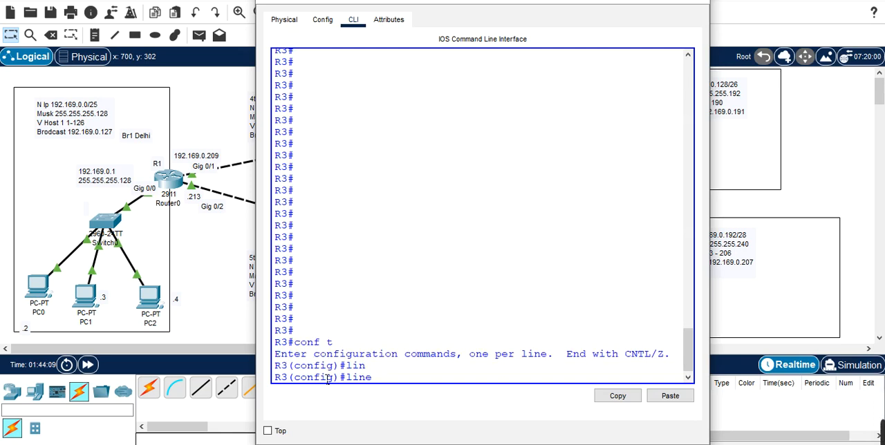
text(c)
key(Tab)
text(0)
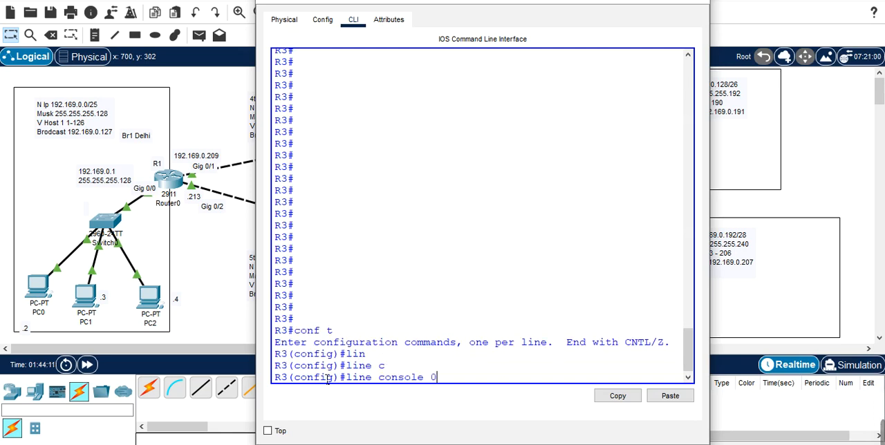
key(Return)
text(p)
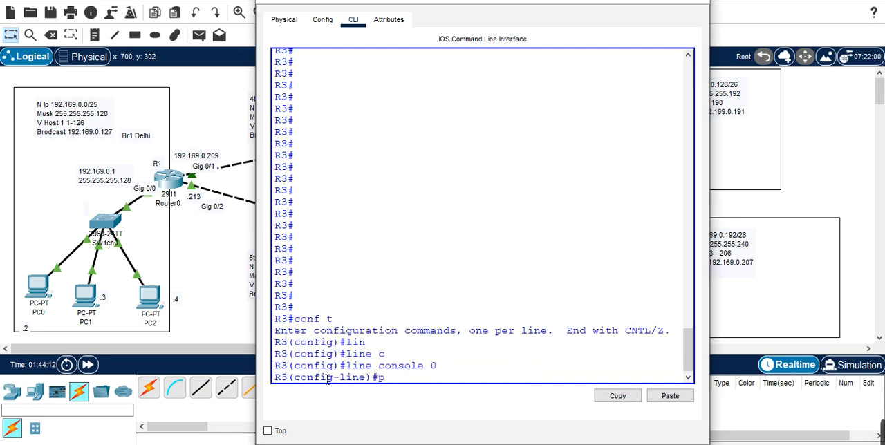
text(assword)
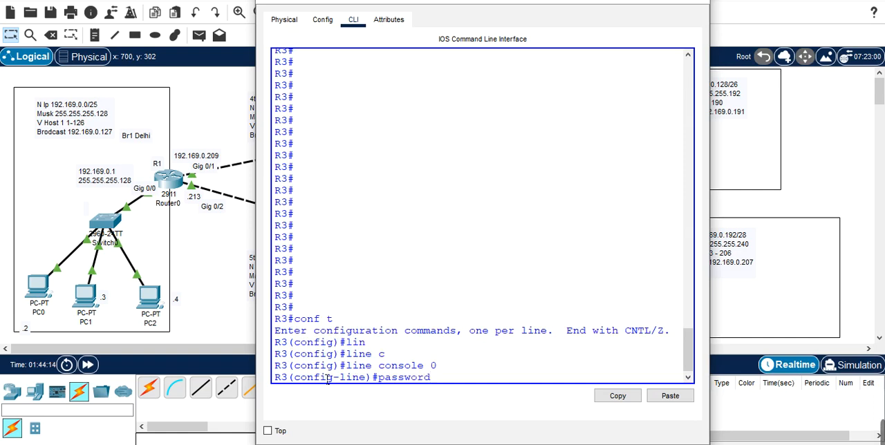
text( C123)
key(Return)
text(login)
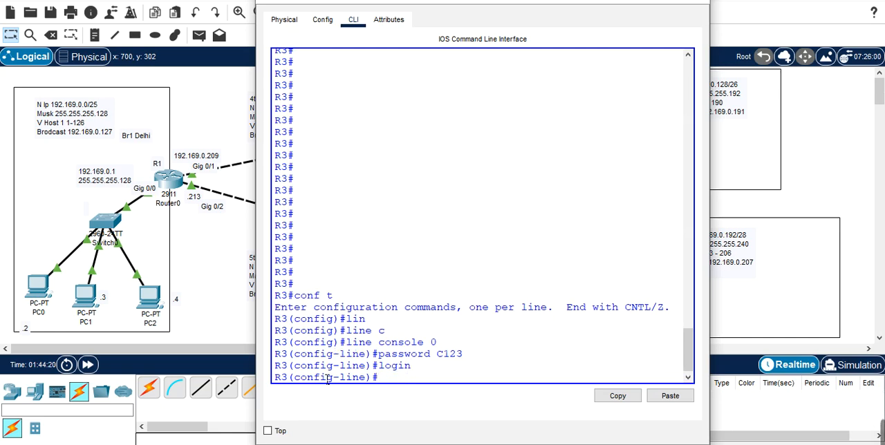
Step: Leave R3's console line configuration and enter configuration of VTY lines 0 to 1
text(exi)
key(Return)
key(Up)
key(Up)
key(Up)
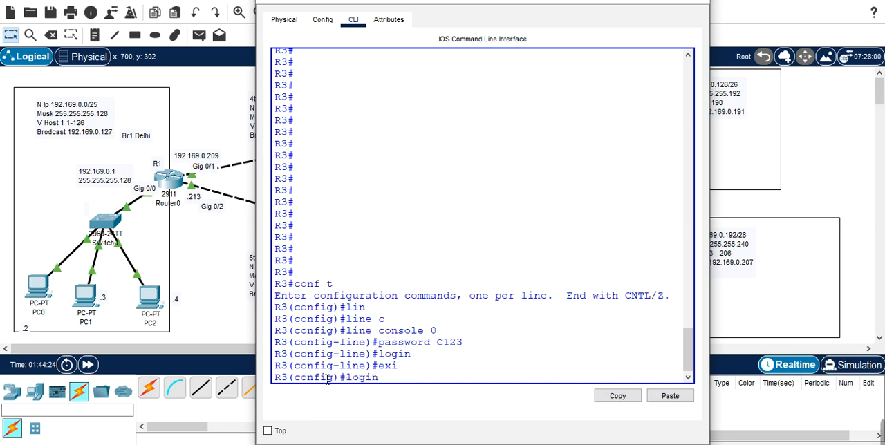
key(Up)
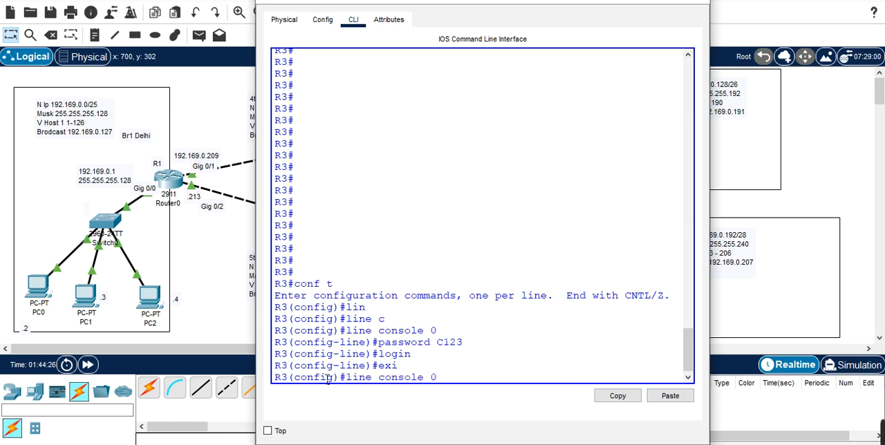
key(BackSpace)
key(BackSpace)
key(BackSpace)
key(BackSpace)
key(BackSpace)
key(BackSpace)
key(BackSpace)
key(BackSpace)
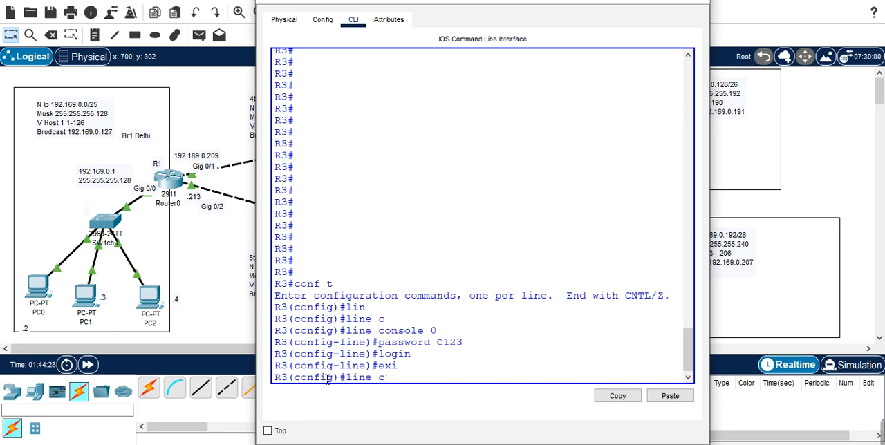
text(v)
key(Tab)
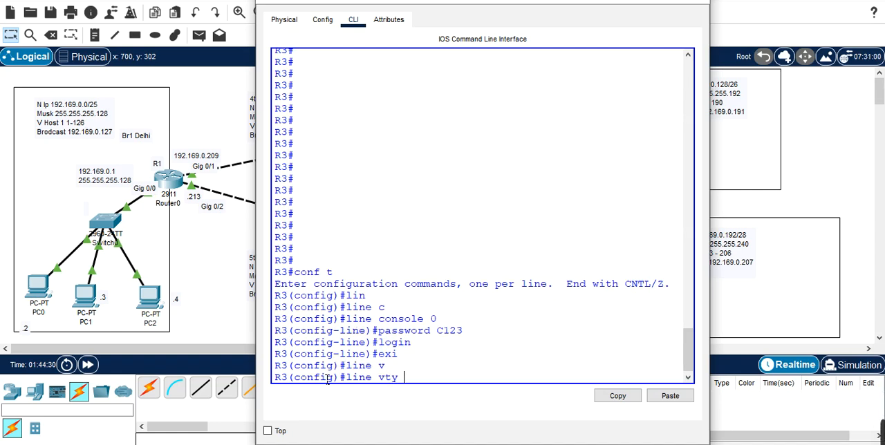
text(0 1)
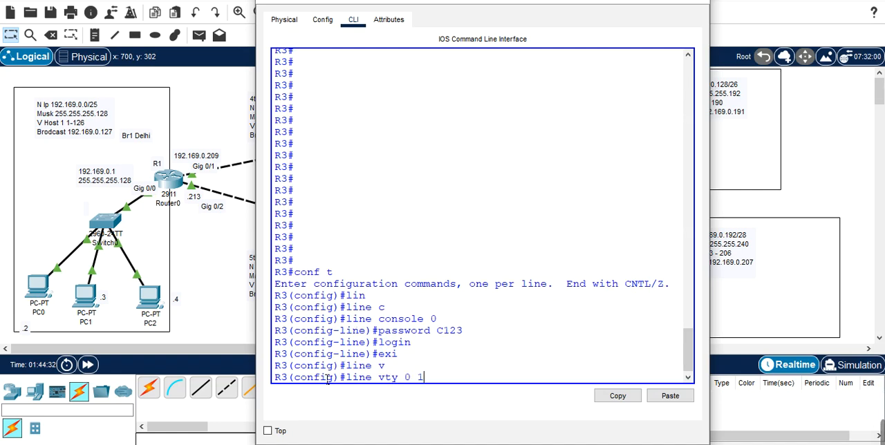
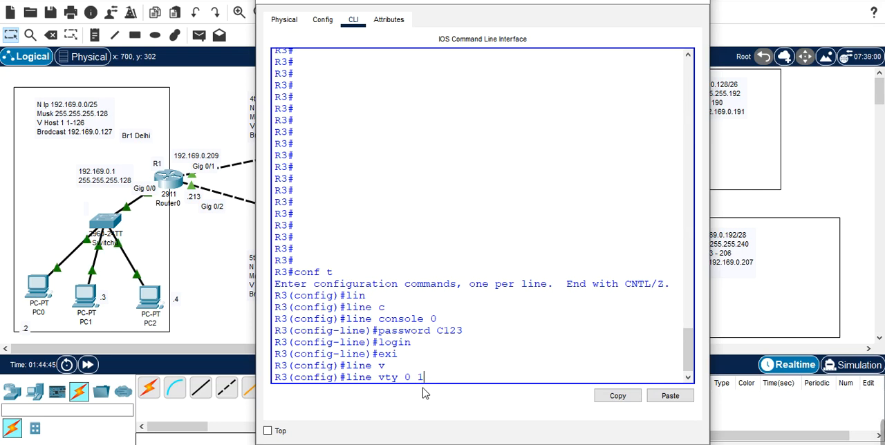
Step: Set the password on R3's line vty 0 1, enable login, and leave configuration mode
key(Return)
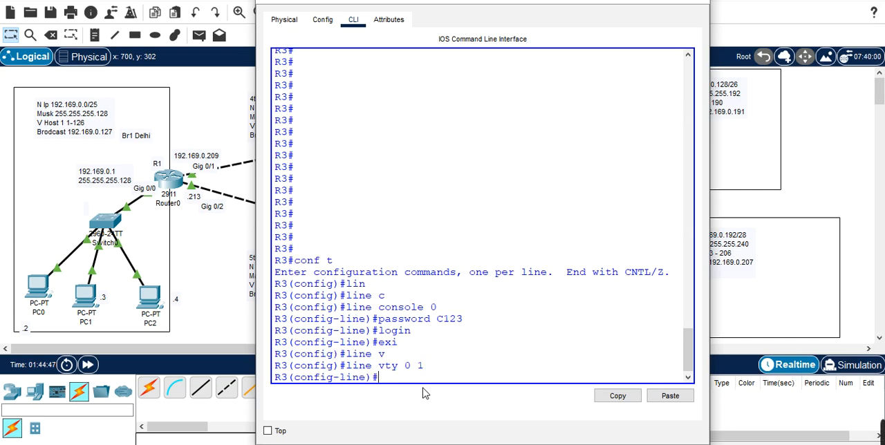
text(password V1)
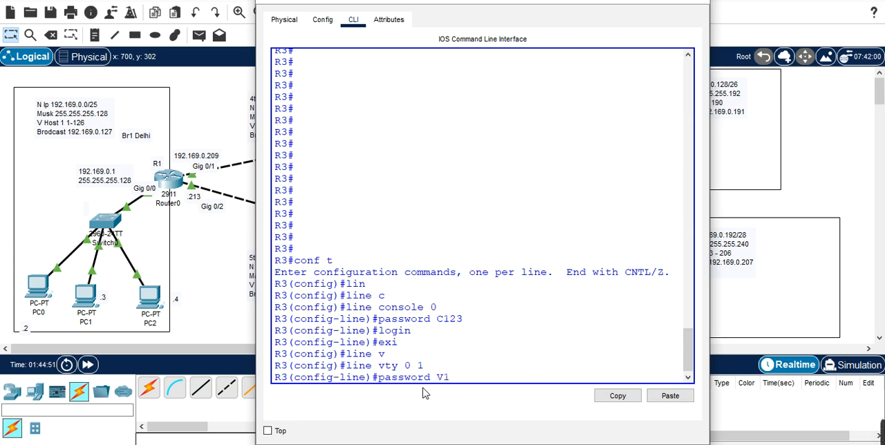
text(23)
key(Return)
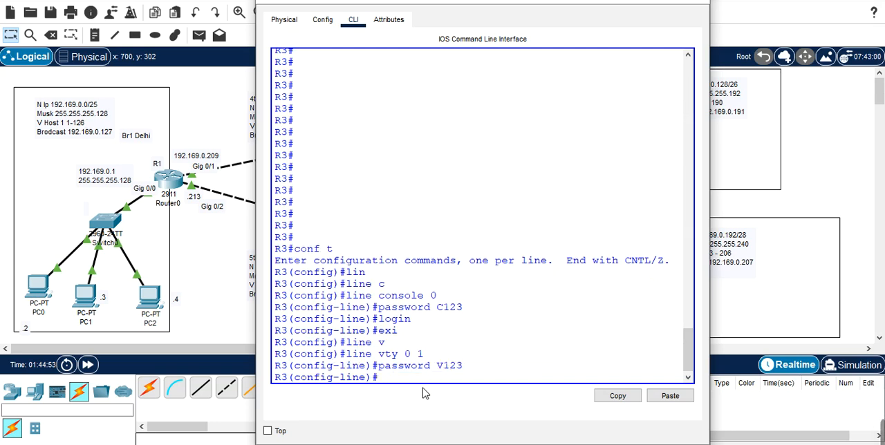
text(login)
key(Return)
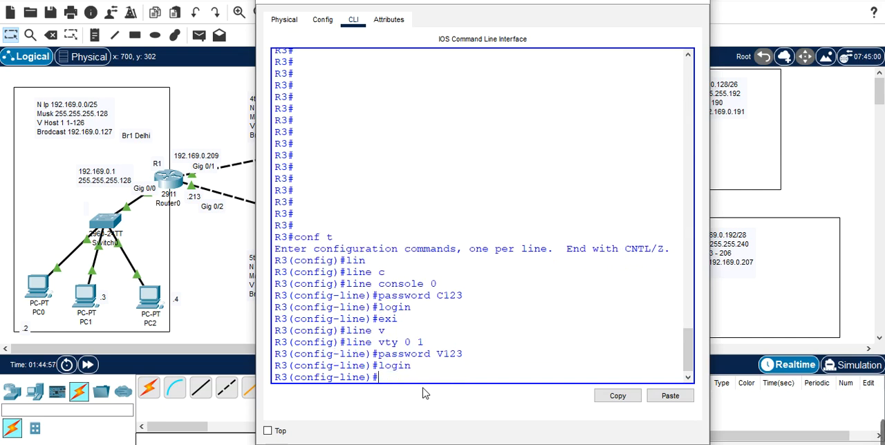
key(ctrl+z)
key(Return)
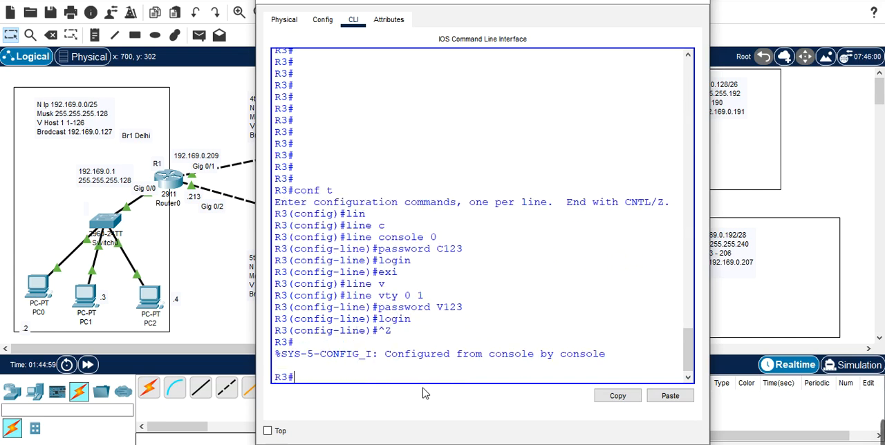
Step: Enter R3's global configuration mode and set the enable secret password
key(BackSpace)
text(conf)
text( g)
key(BackSpace)
text(t)
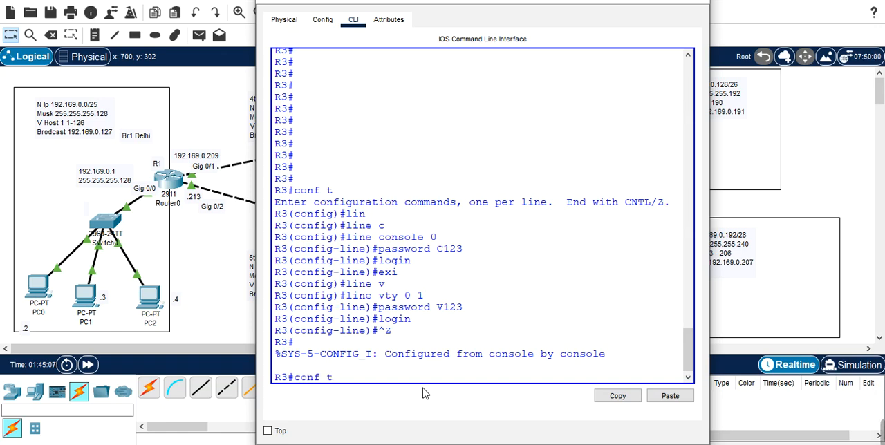
key(Return)
text(ena)
key(Tab)
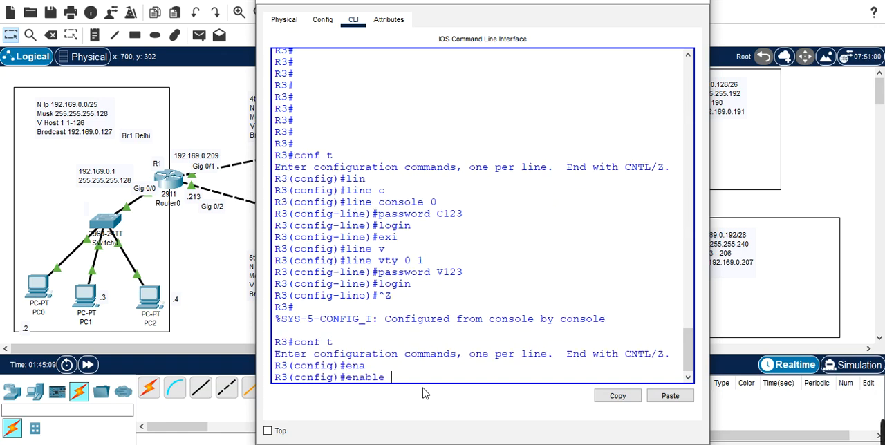
text(se)
key(Tab)
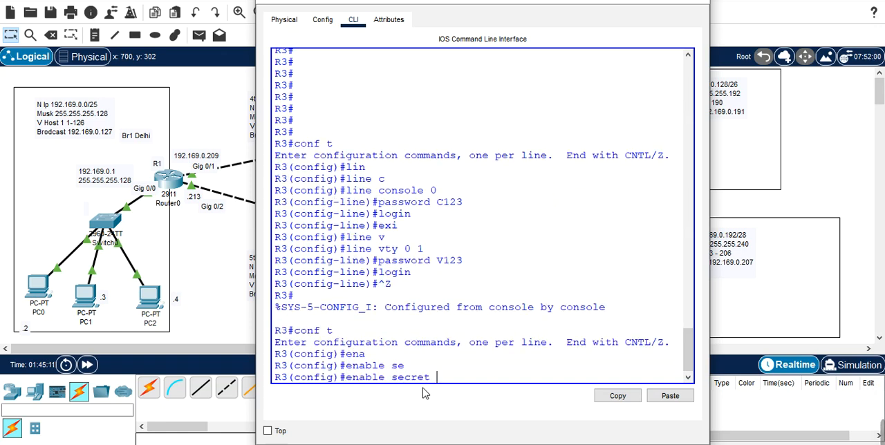
text(cisco)
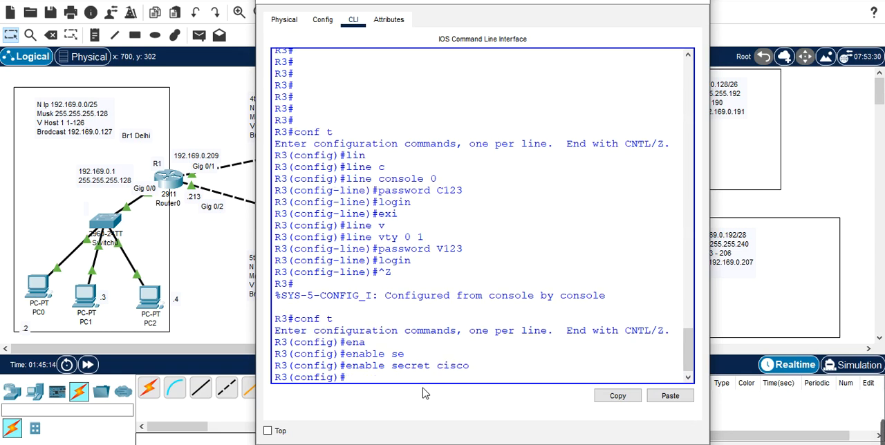
key(Return)
Step: Check the latest output in the R1 router's command-line session, closing the console windows
click(694, 2)
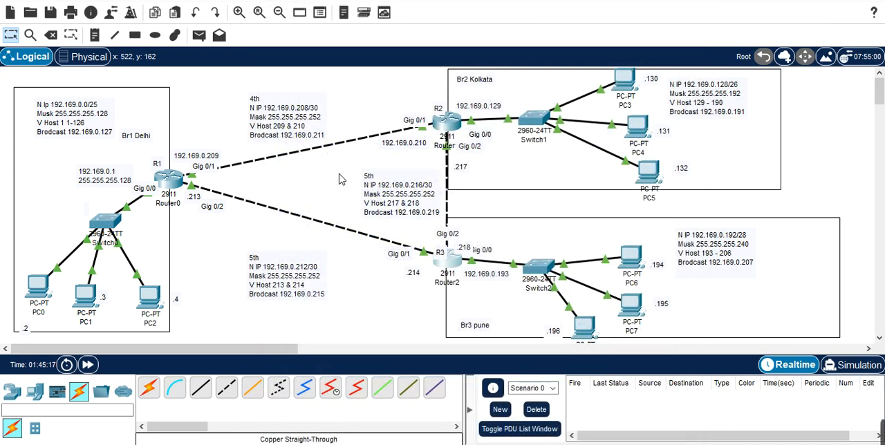
click(173, 178)
double_click(175, 174)
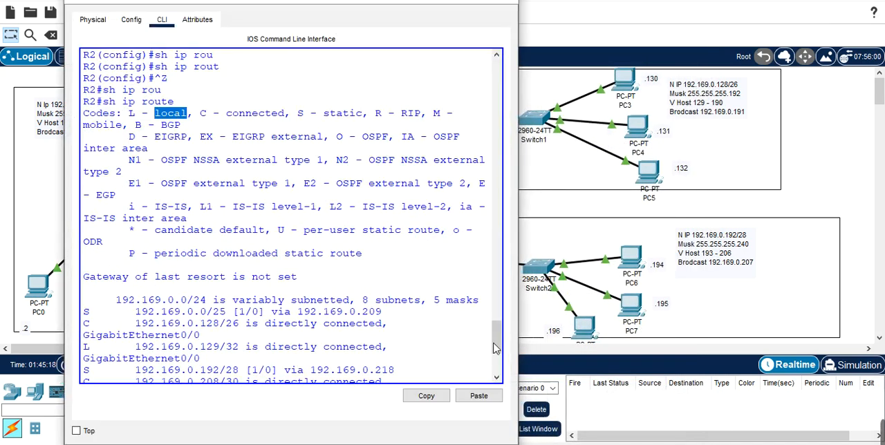
drag(497, 344, 499, 360)
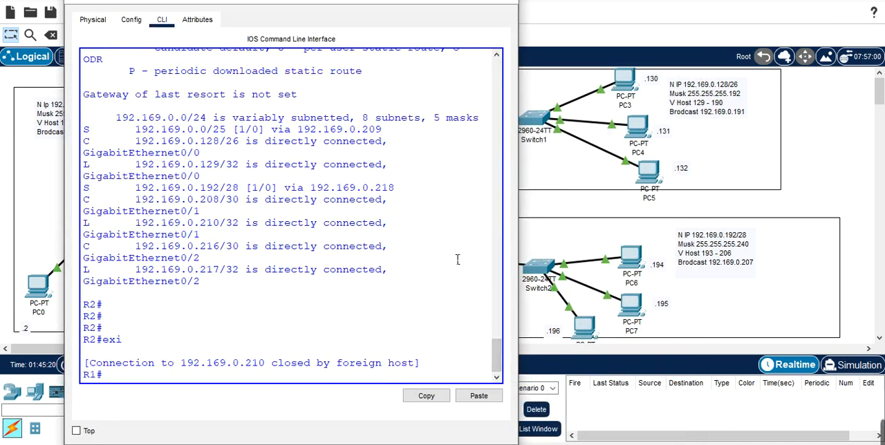
click(503, 2)
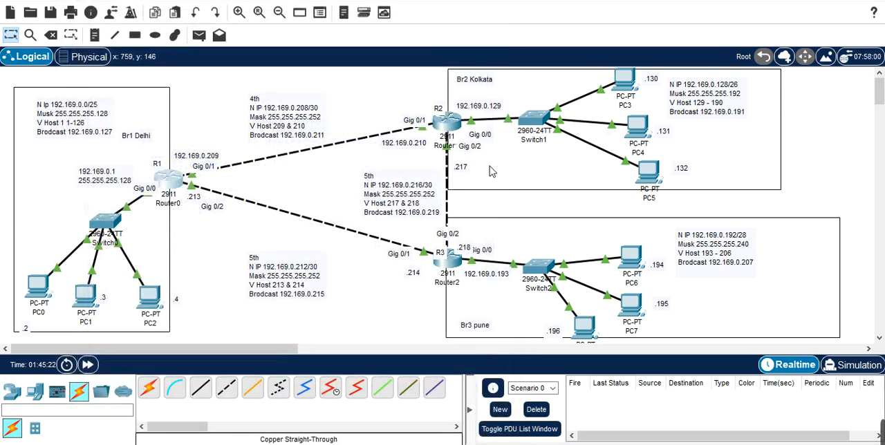
Step: Reopen the R3 router's console and return from global configuration to privileged EXEC mode
click(453, 273)
key(Return)
key(Return)
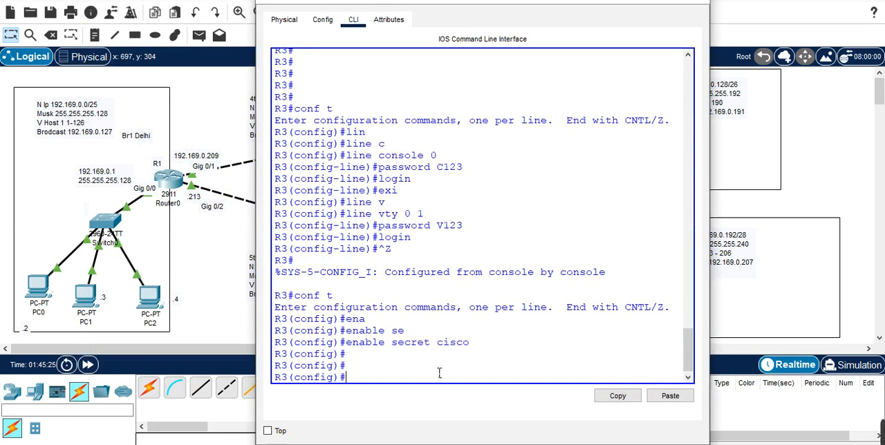
key(Return)
key(ctrl+z)
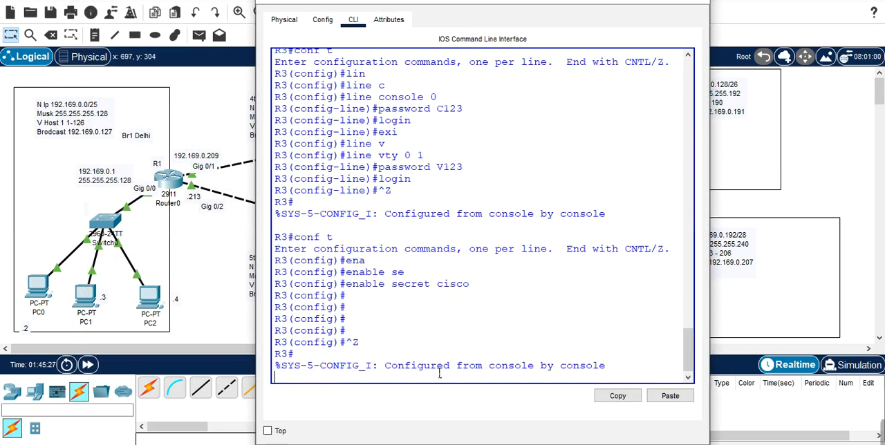
key(Return)
Step: Start a Telnet session from R3 to R1 at 192.169.0.213
text(tel)
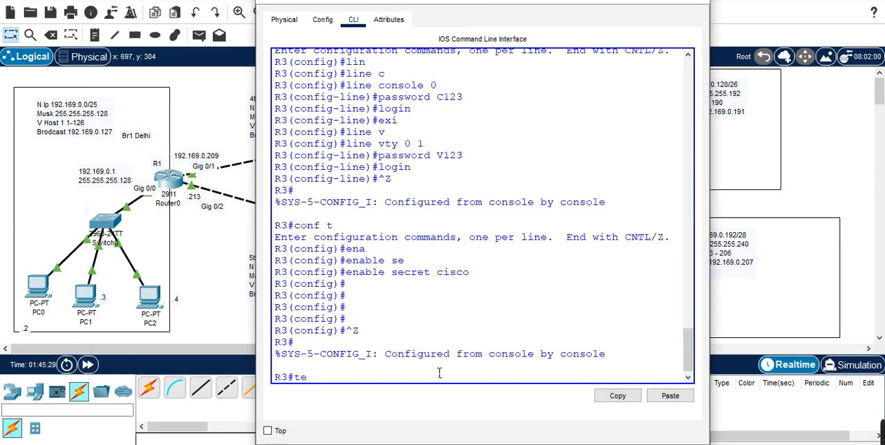
key(Tab)
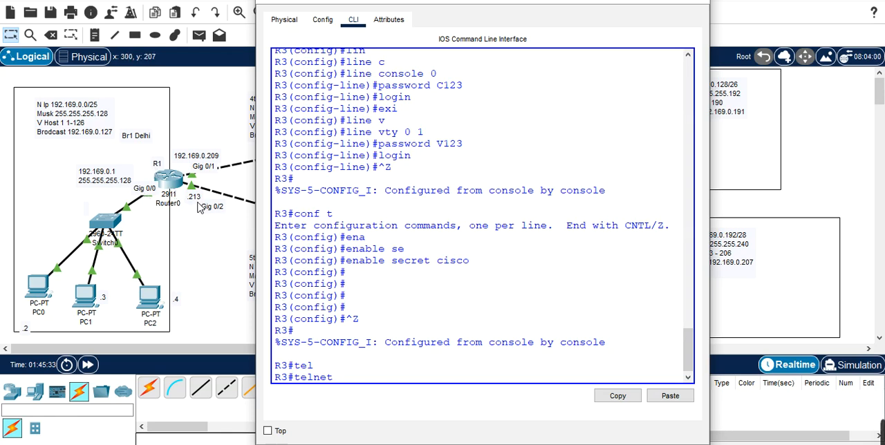
text(102)
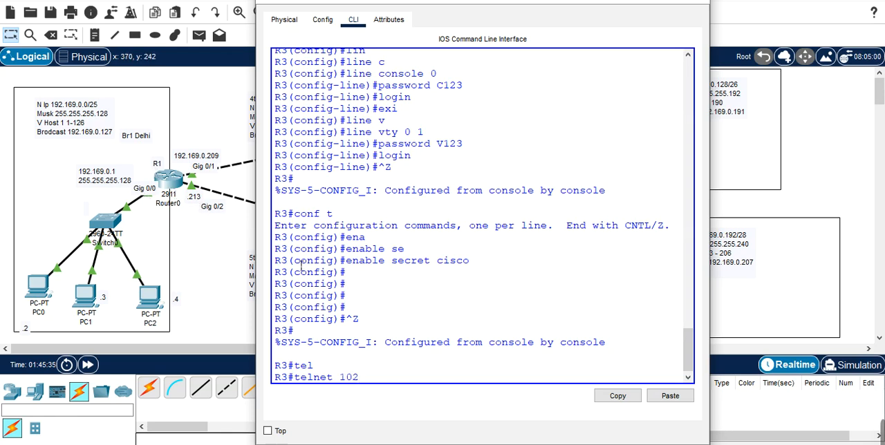
key(BackSpace)
key(BackSpace)
text(92.169.0.213)
key(Return)
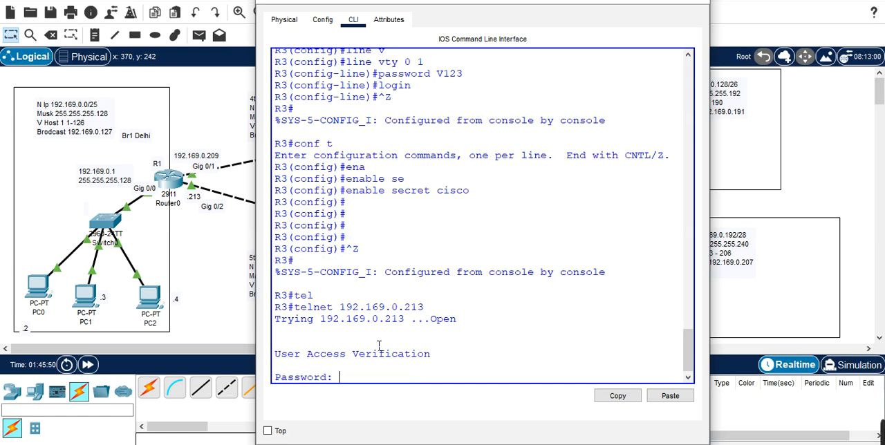
Step: Log in to R1 with the Telnet password and enter privileged mode with the enable password
key(Return)
text(en)
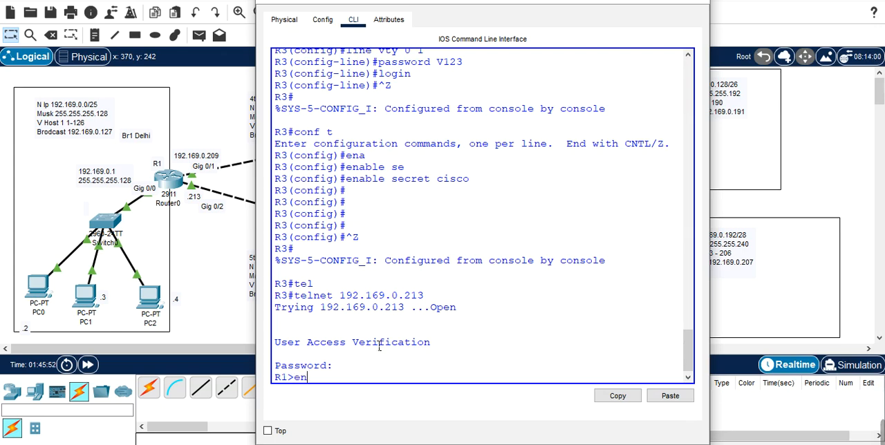
key(Tab)
key(Return)
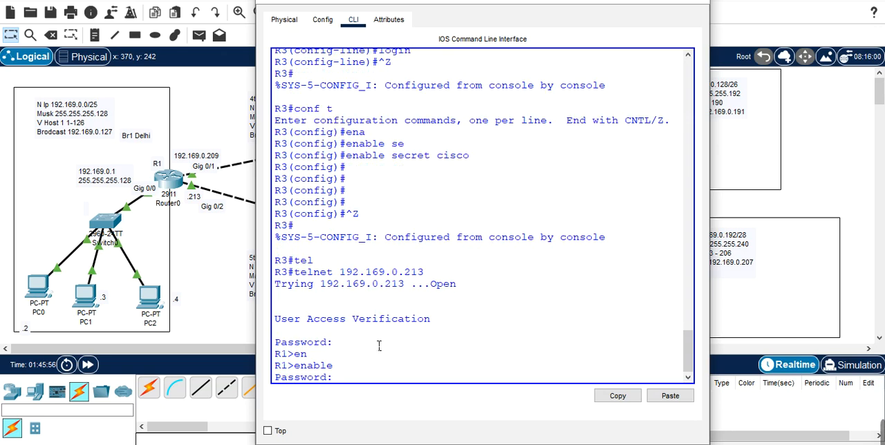
key(Return)
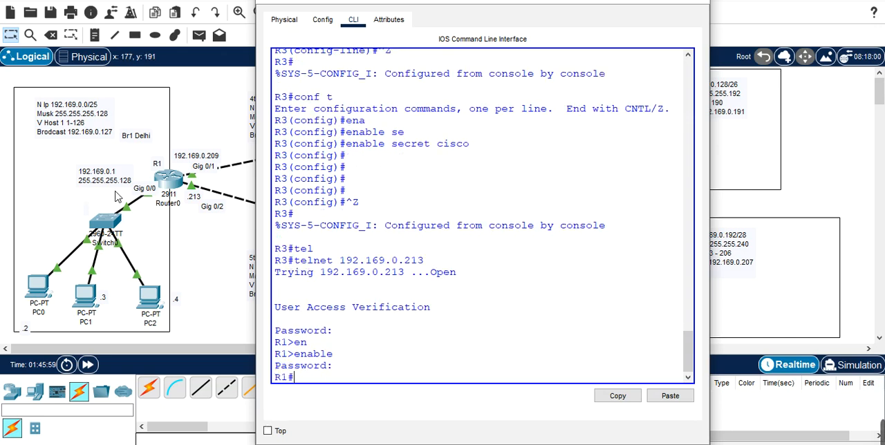
Step: Display R1's brief IP interface summary through the Telnet session with "sh ip interface bri"
text(sh uo)
key(BackSpace)
text(p)
key(BackSpace)
key(BackSpace)
text(ip)
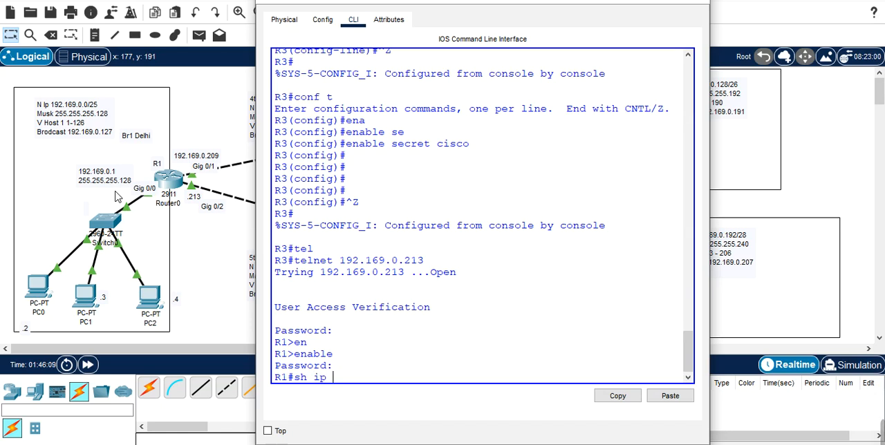
text(in)
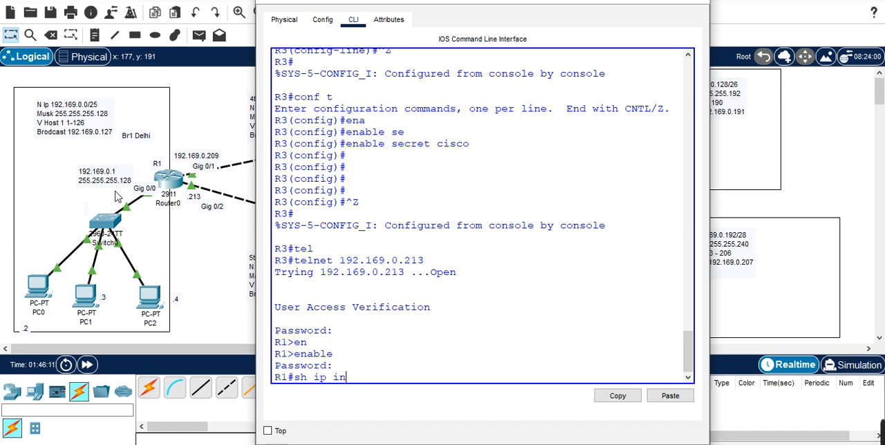
key(Tab)
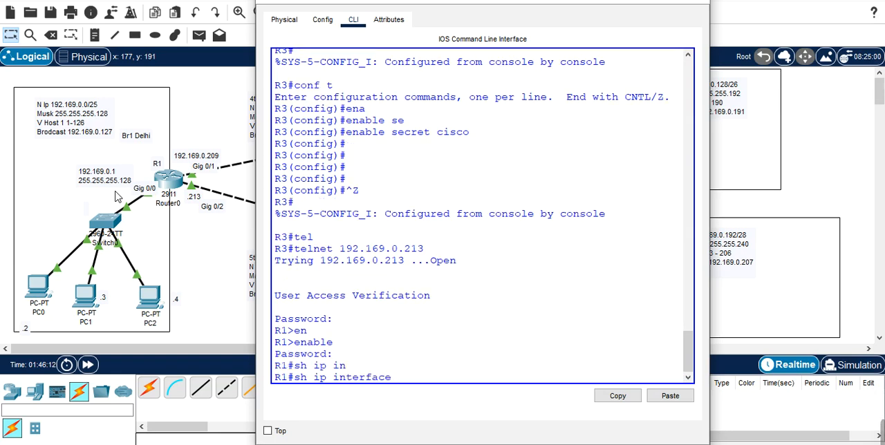
text(bri)
key(Return)
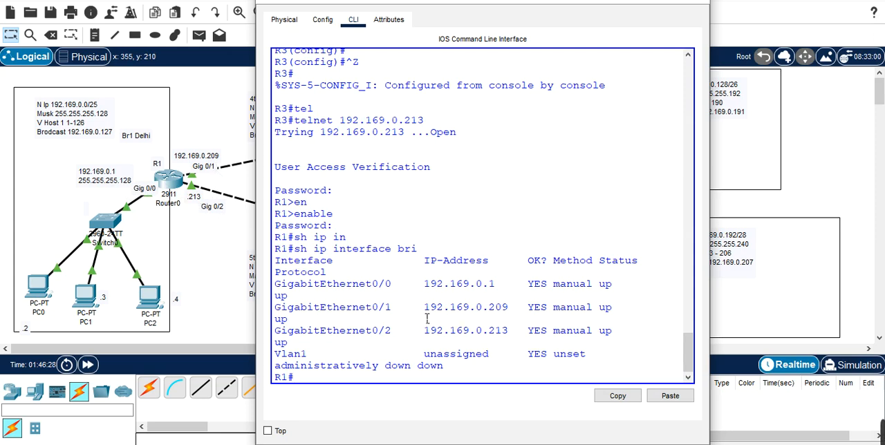
Step: Close R3's console and run "sh ip int bri" directly in R1's command line
click(641, 1)
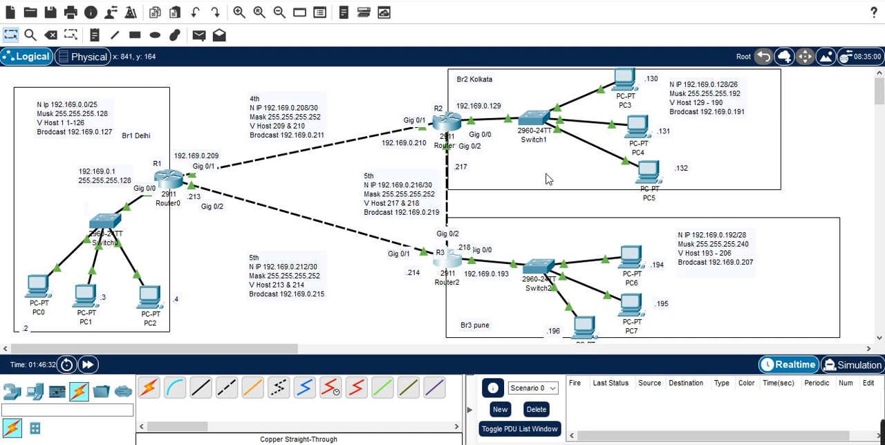
mouse_move(264, 208)
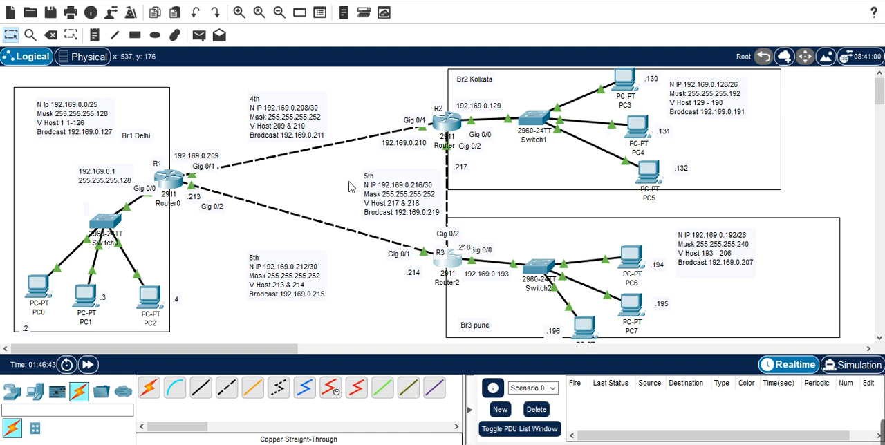
click(174, 185)
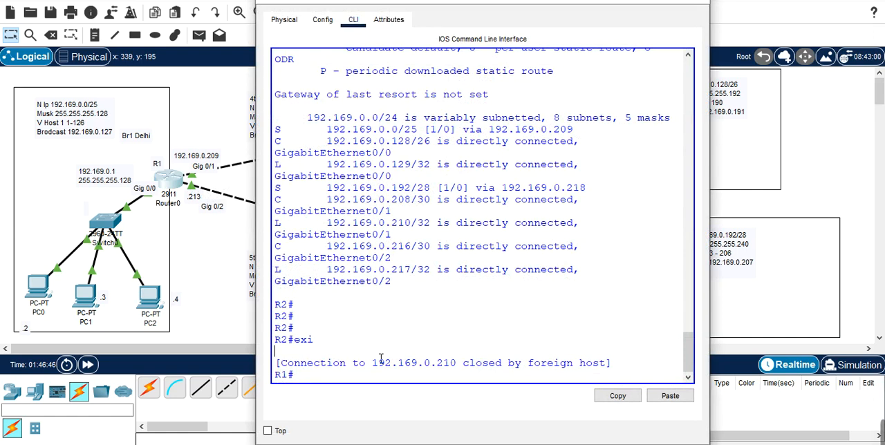
key(Return)
key(Return)
key(Return)
key(Return)
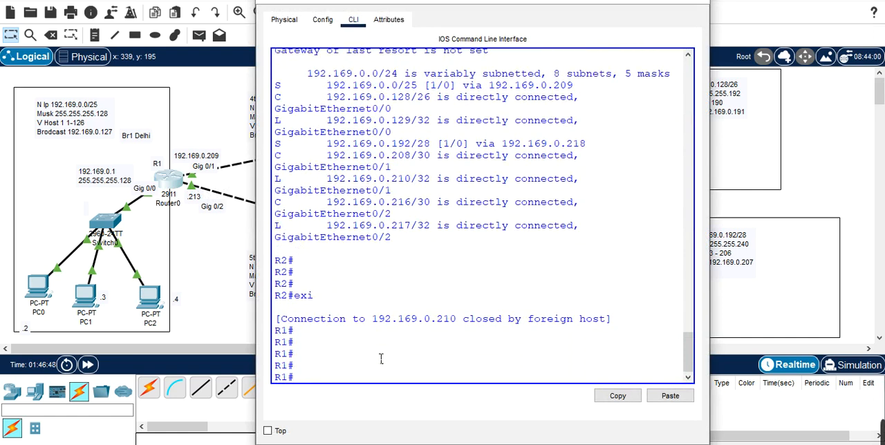
text(sh ip int)
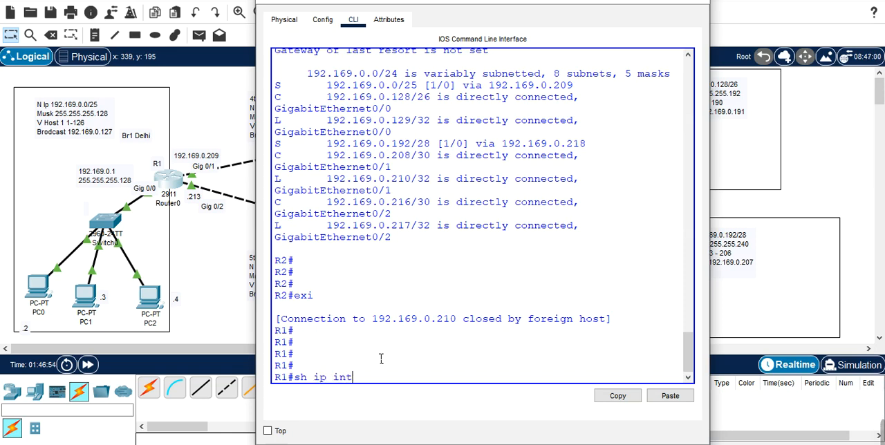
text( bri)
key(Return)
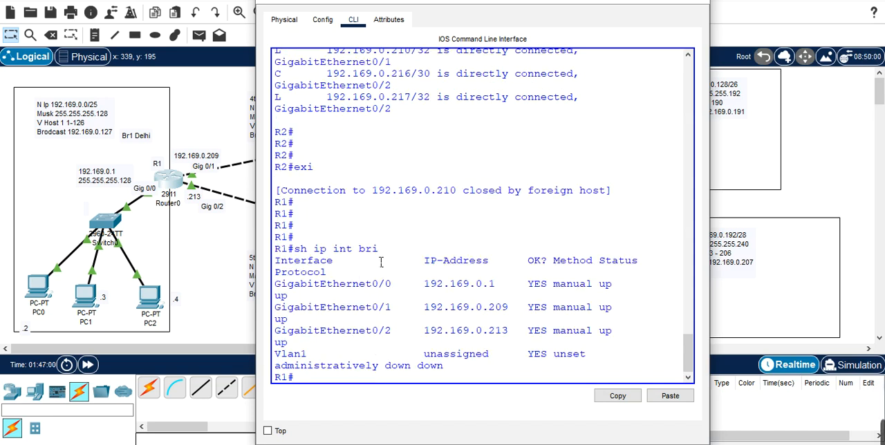
Step: List the available "sh ip" subcommands on R1 with "sh ip ?"
key(Up)
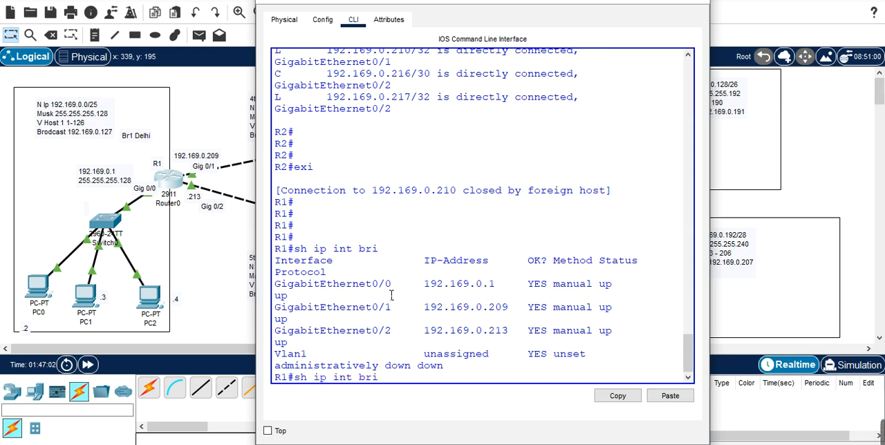
key(BackSpace)
key(BackSpace)
key(BackSpace)
key(BackSpace)
key(BackSpace)
key(BackSpace)
key(BackSpace)
key(BackSpace)
key(BackSpace)
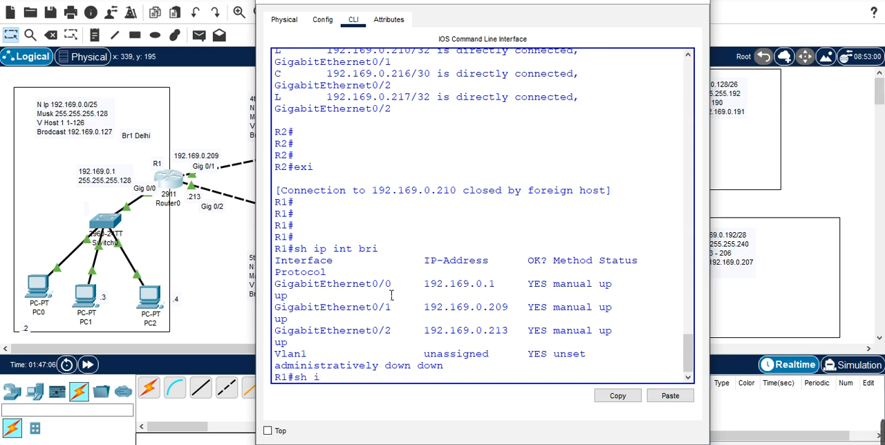
text(p)
key(Tab)
text(?)
key(Return)
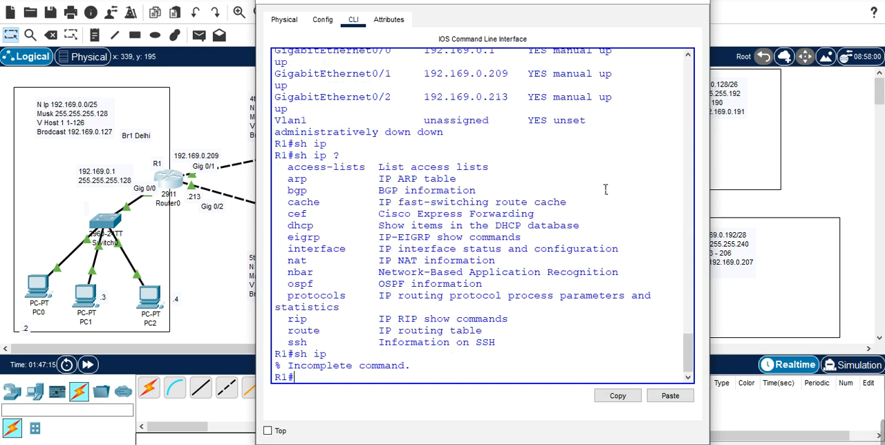
Step: Try to show the static entries on R1 with "sh ip int static"
text(sh ip in)
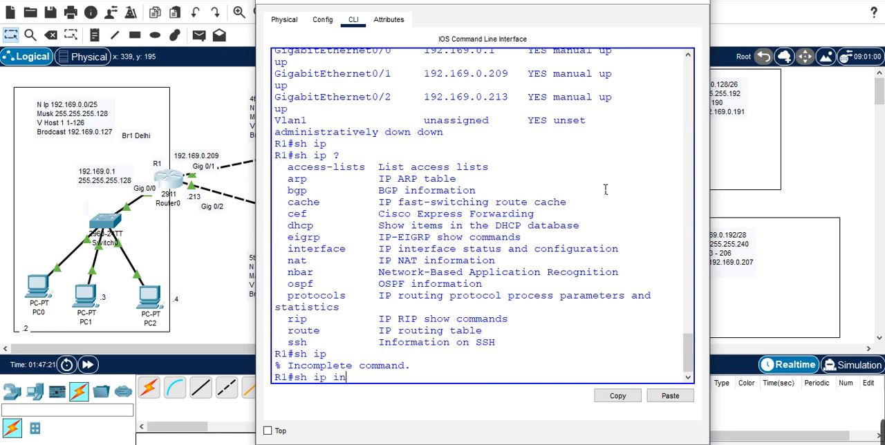
text(t st)
key(Tab)
text(a)
key(Tab)
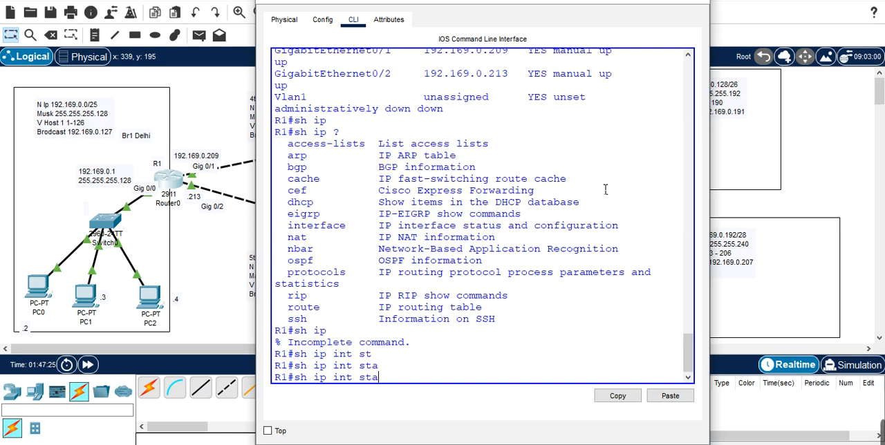
text(tic)
key(Return)
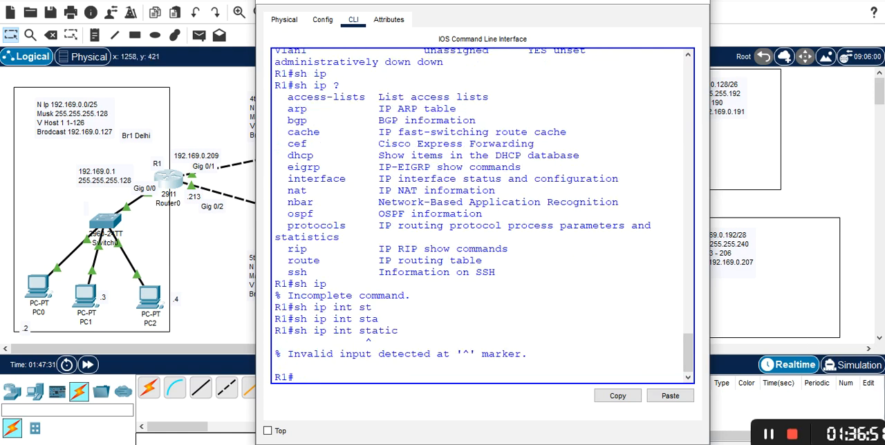
click(613, 438)
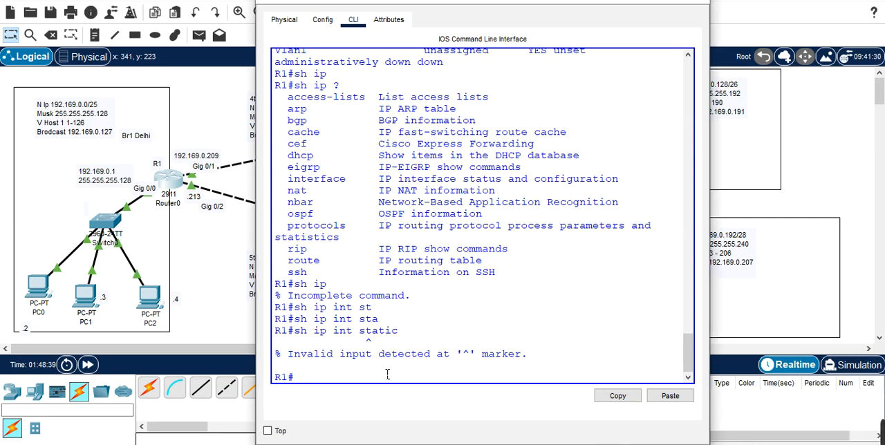
Step: Display R1's static routes with "sh ip route static" and move the console aside to compare them with the topology's network labels
key(Return)
text(s)
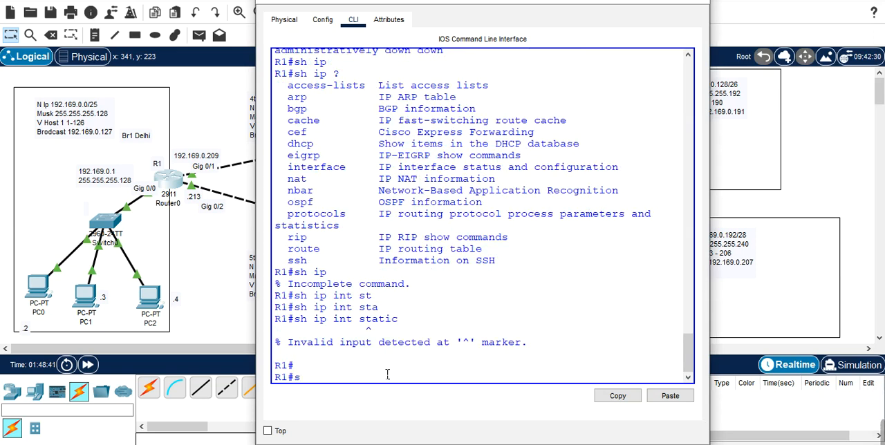
text(h ip rou)
key(Tab)
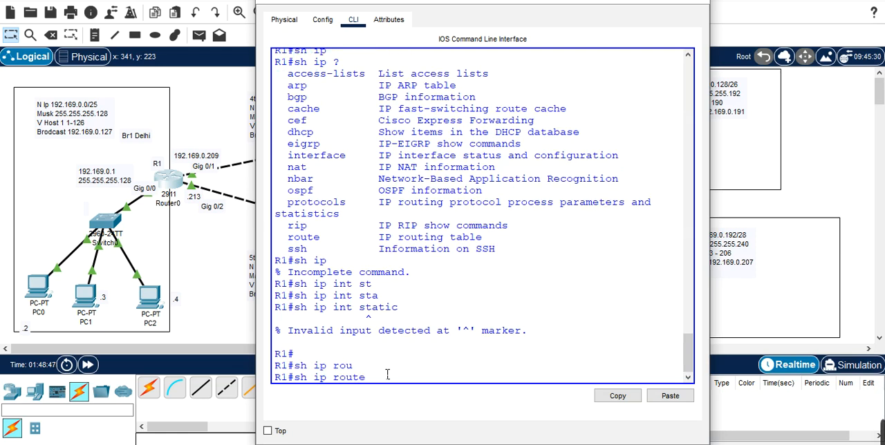
text(sta)
key(Tab)
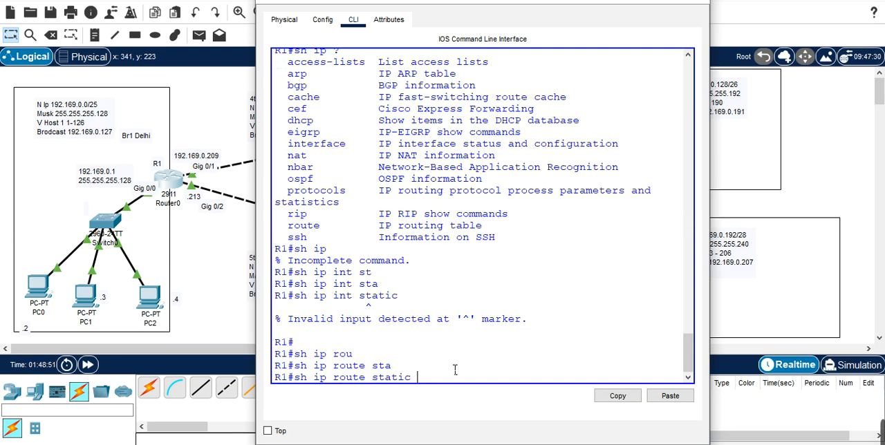
key(Return)
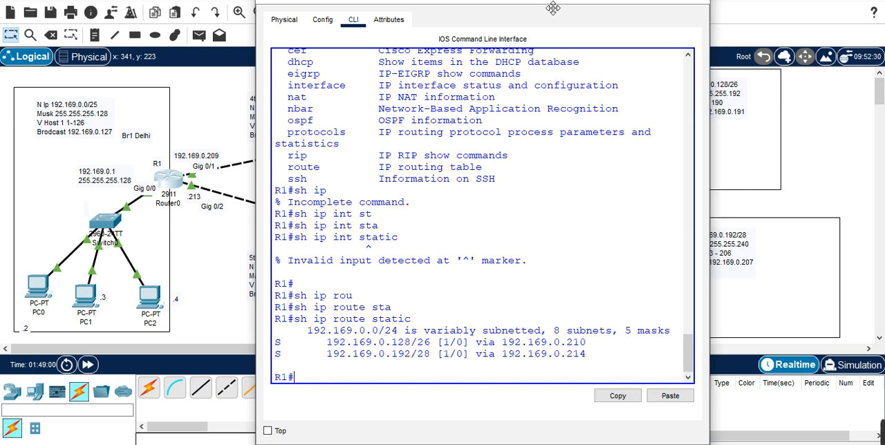
drag(546, 2, 259, 204)
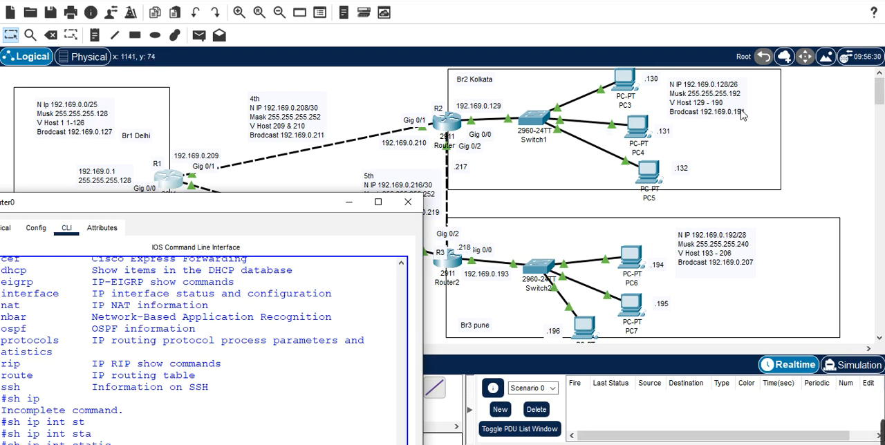
drag(277, 208, 551, 10)
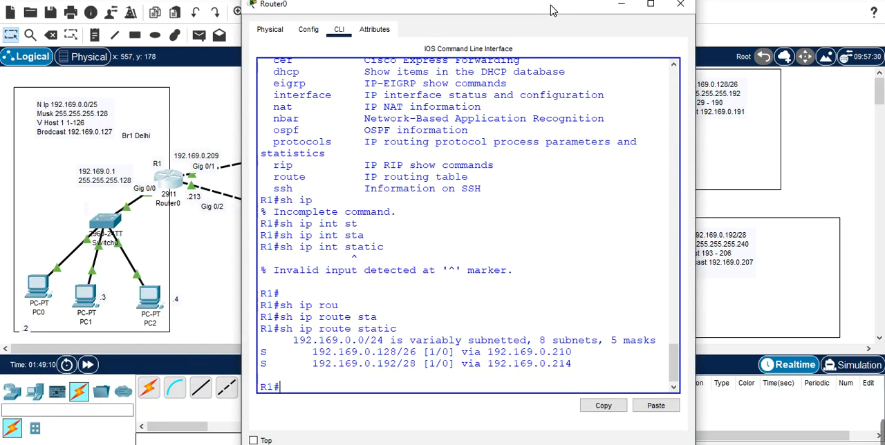
Step: Display R1's full routing table with "sh ip route"
key(Up)
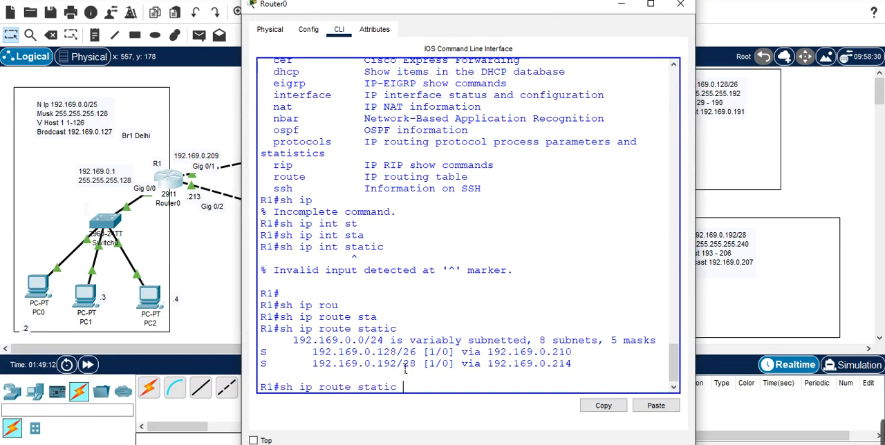
key(BackSpace)
key(BackSpace)
key(BackSpace)
key(BackSpace)
key(BackSpace)
key(BackSpace)
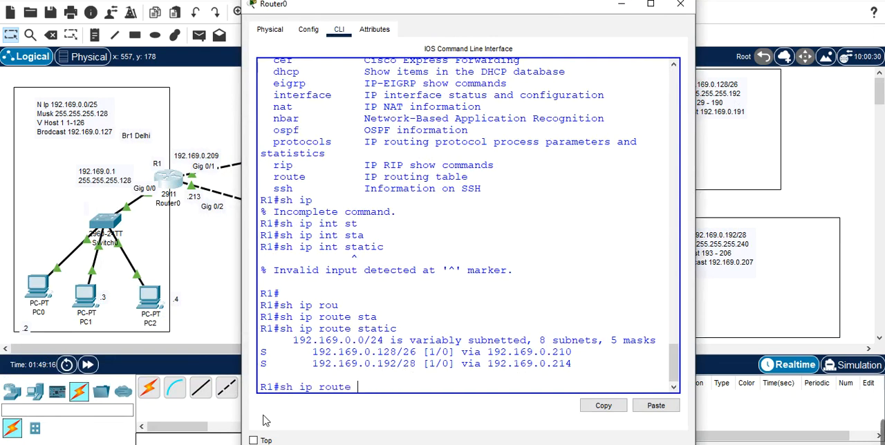
key(Tab)
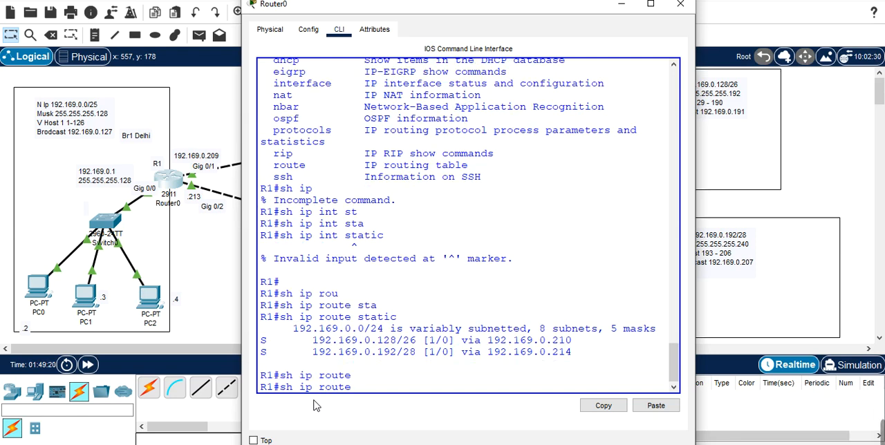
key(Return)
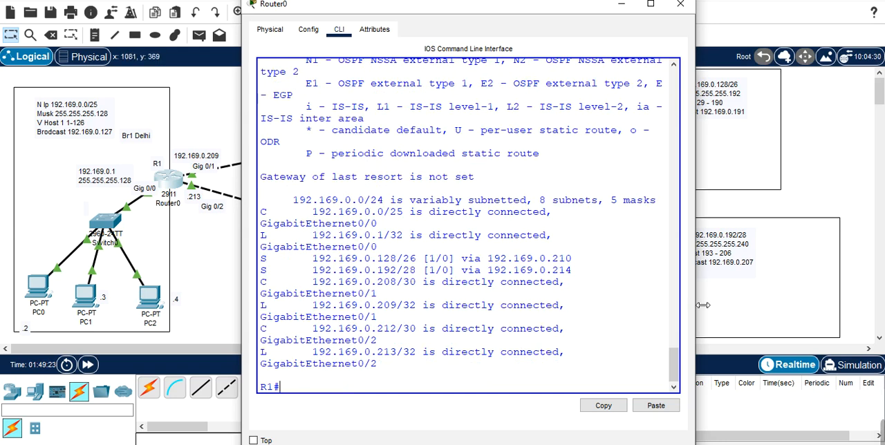
Step: Widen R1's console window and highlight the static route to 192.169.0.128/26 in the routing table
drag(696, 309, 804, 297)
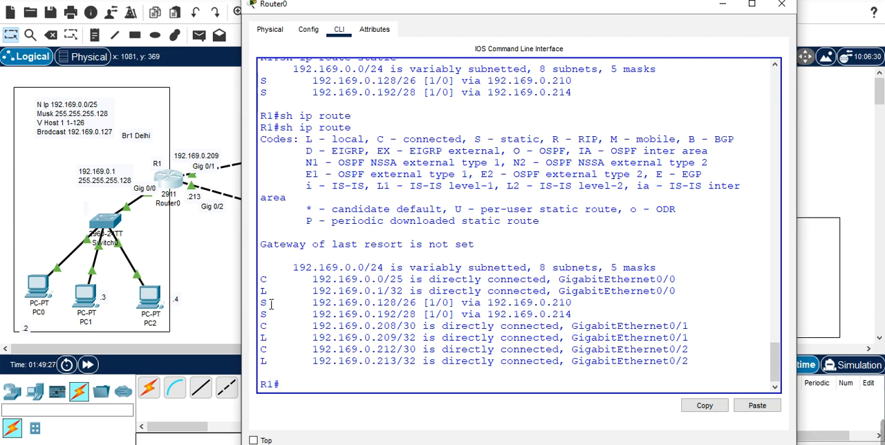
drag(306, 304, 589, 313)
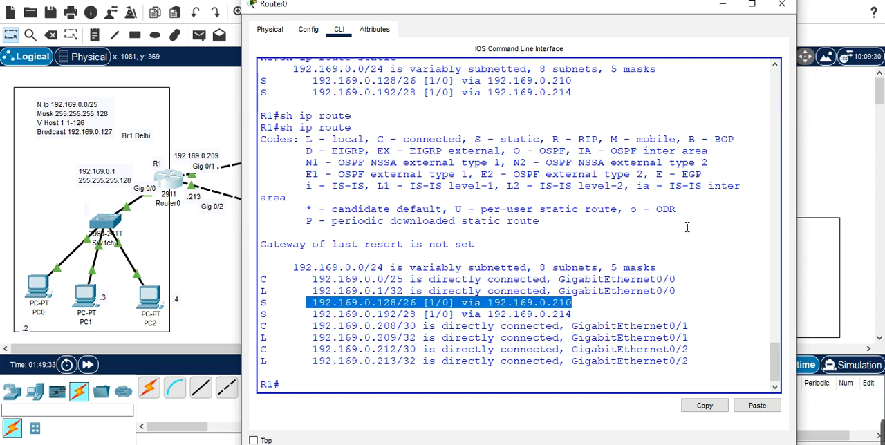
click(325, 389)
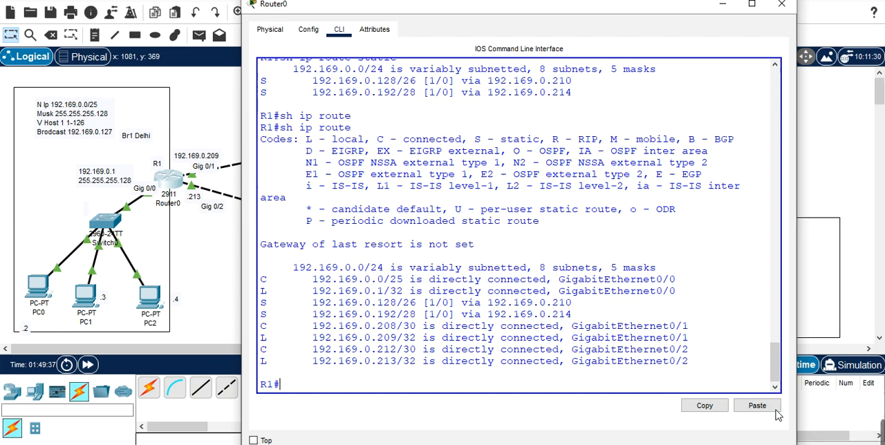
mouse_move(882, 432)
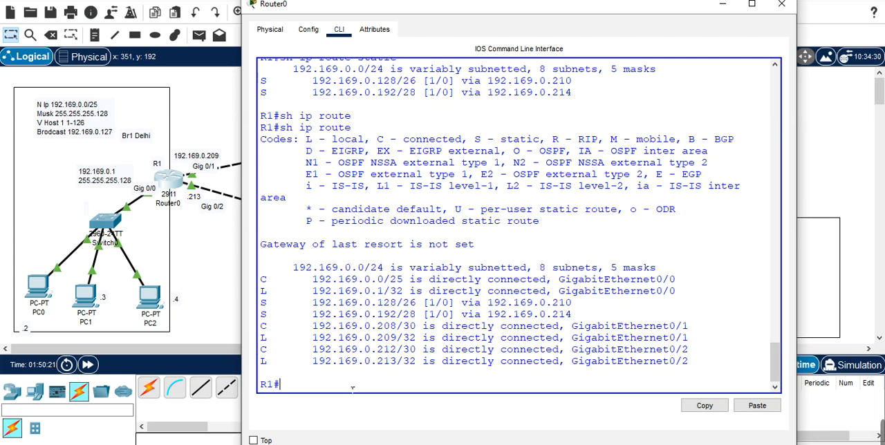
Step: Display the devices directly connected to R1 with "sh cdp neighbors"
text(sh cdp ne)
key(Tab)
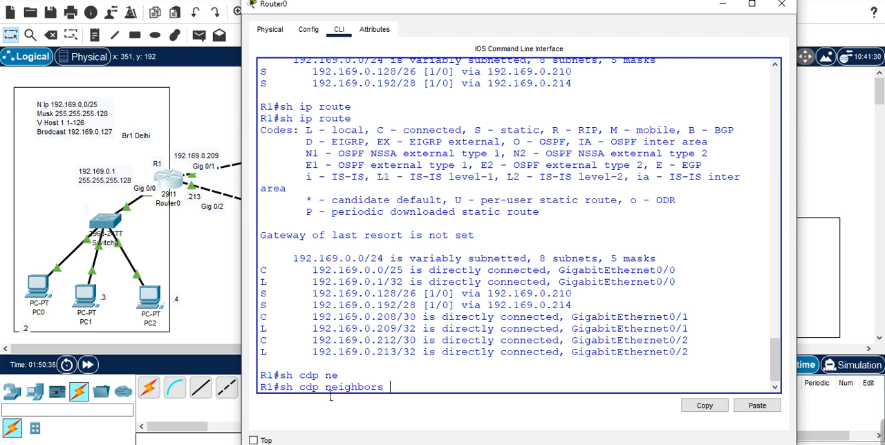
key(Return)
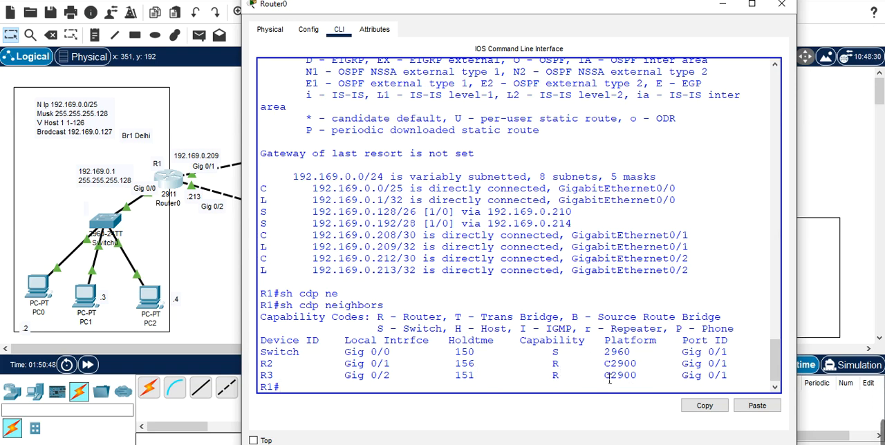
key(Return)
key(Return)
key(Return)
key(Return)
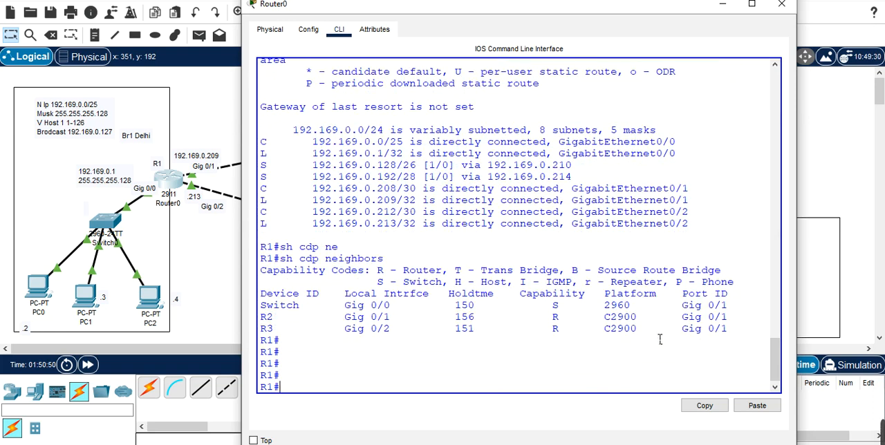
Step: Minimize R1's console window to return to the full network topology
click(722, 5)
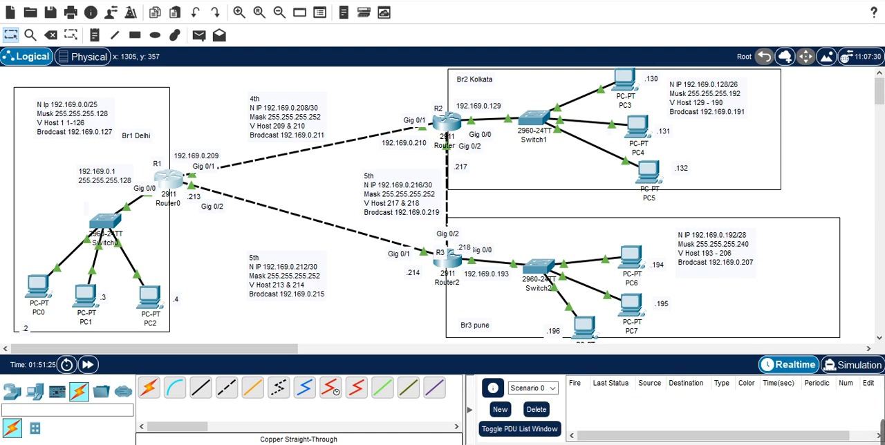
mouse_move(881, 432)
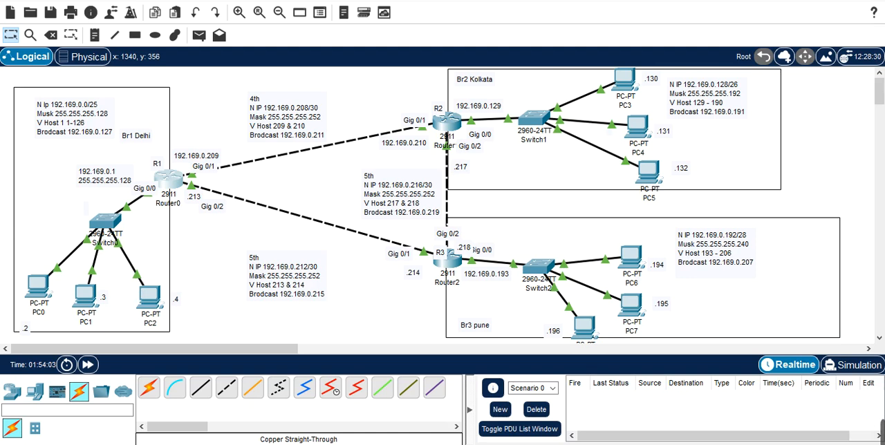
mouse_move(875, 421)
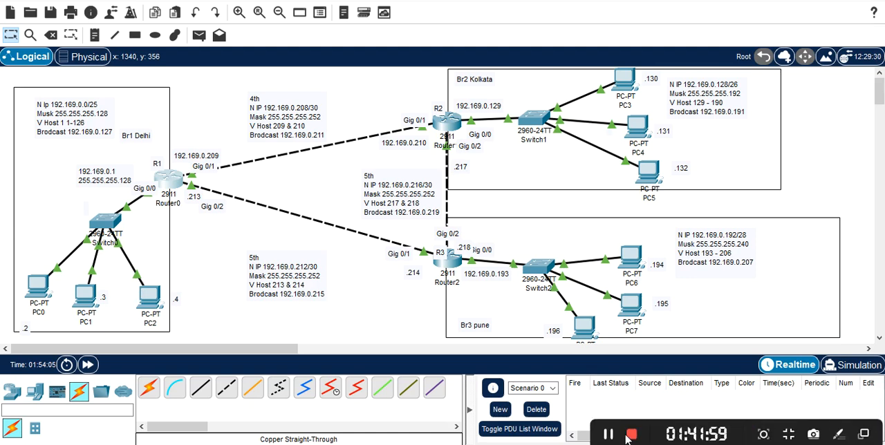